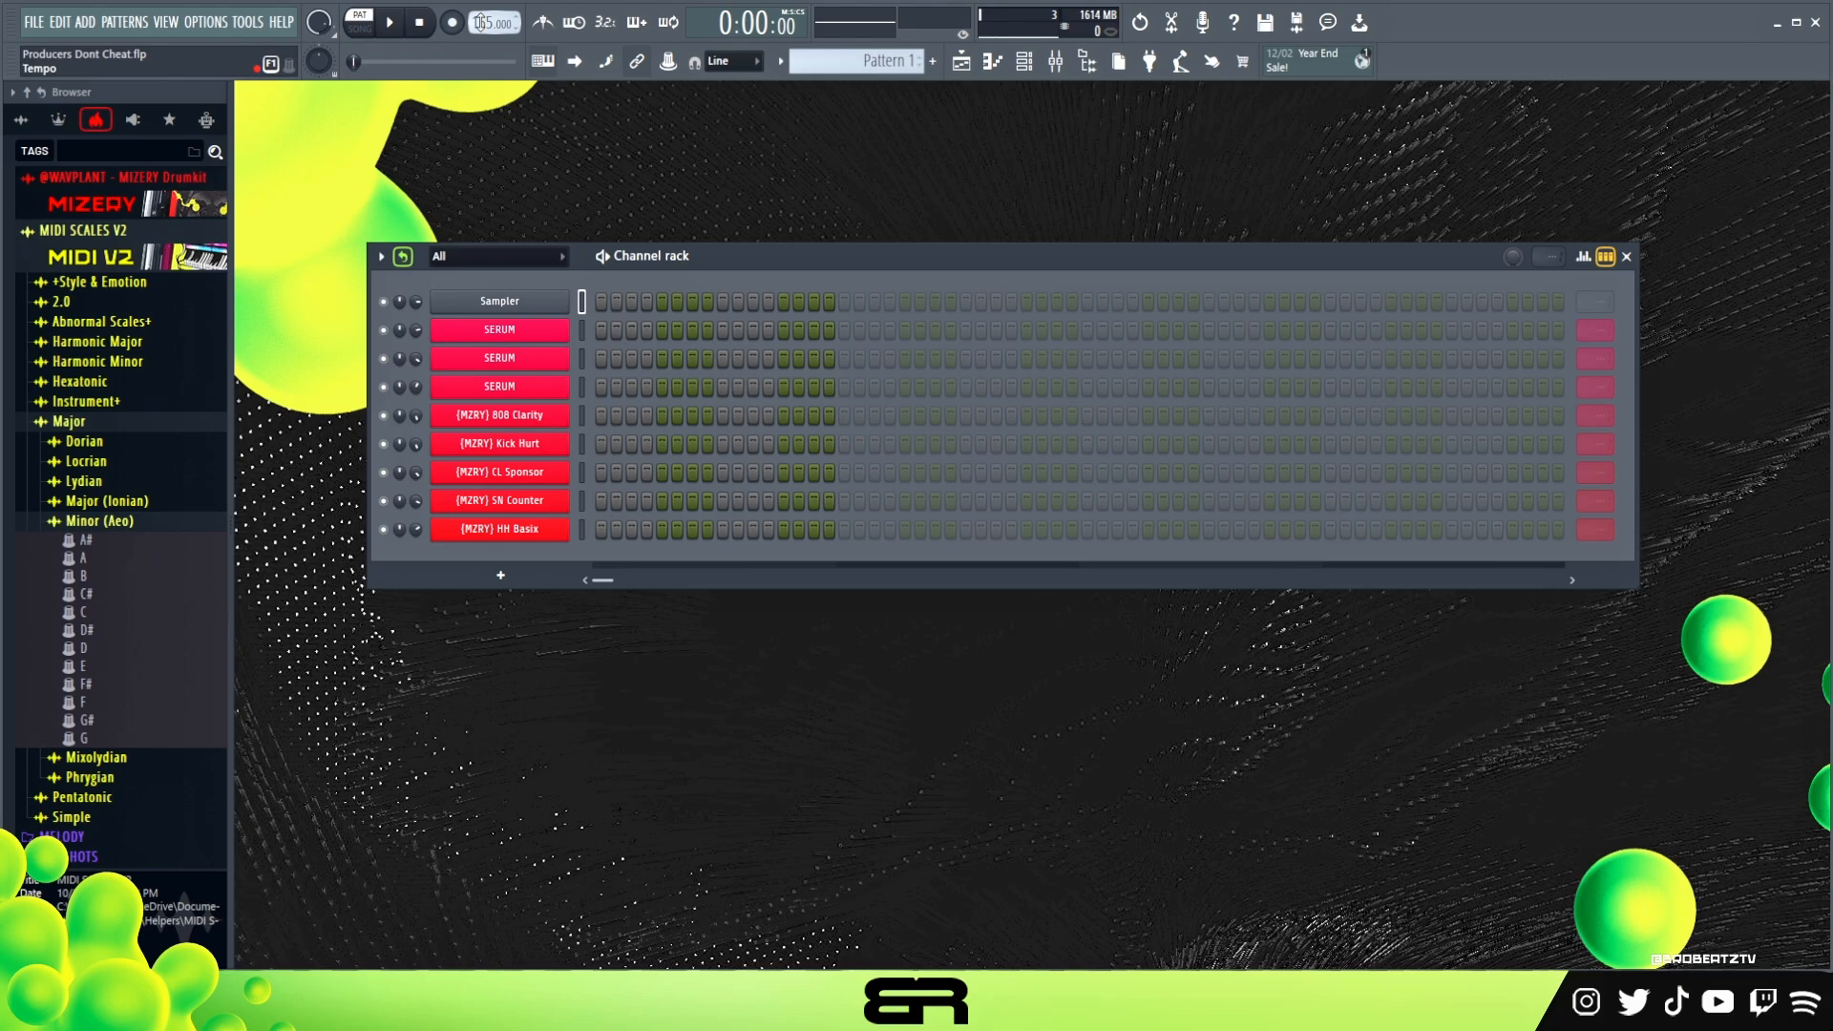
Set the project tempo to 168 BPM and reposition the channel rack slightly.
{"action": "scroll", "coordinate": [480, 24], "scroll_direction": "up", "scroll_amount": 5}
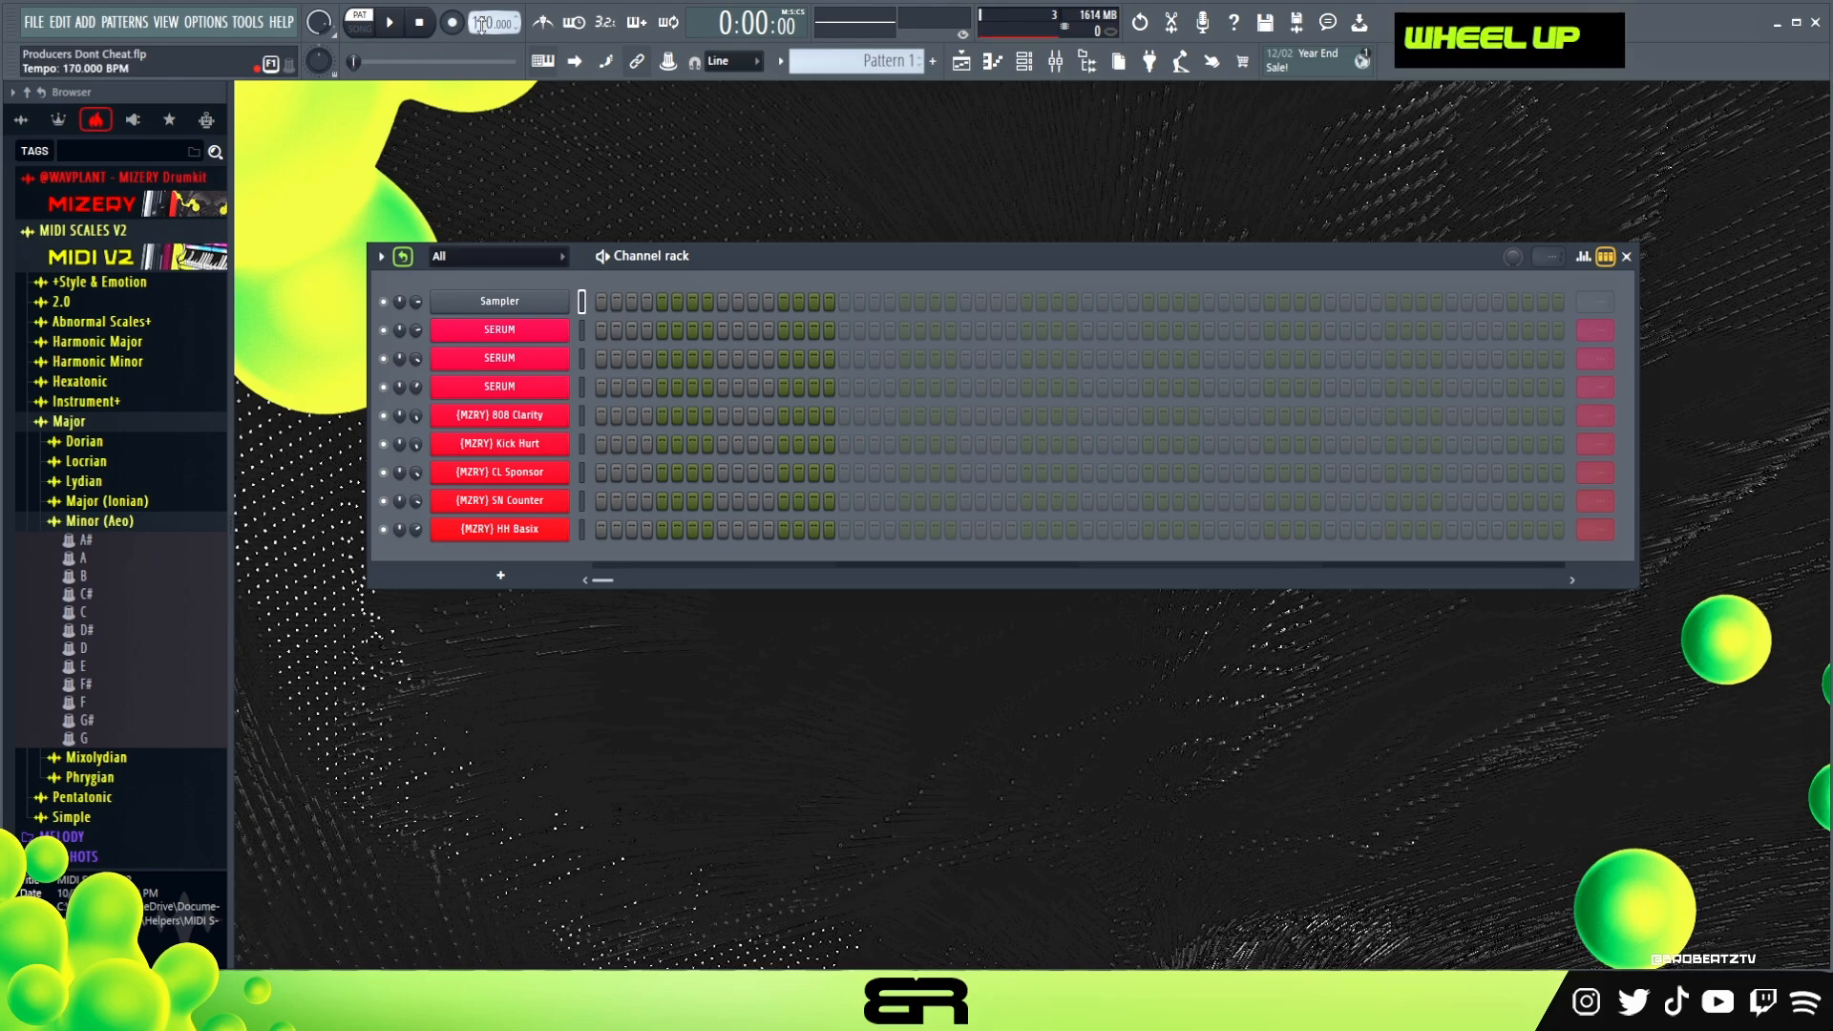
{"action": "scroll", "coordinate": [482, 21], "scroll_direction": "down", "scroll_amount": 3}
{"action": "scroll", "coordinate": [483, 21], "scroll_direction": "up", "scroll_amount": 1}
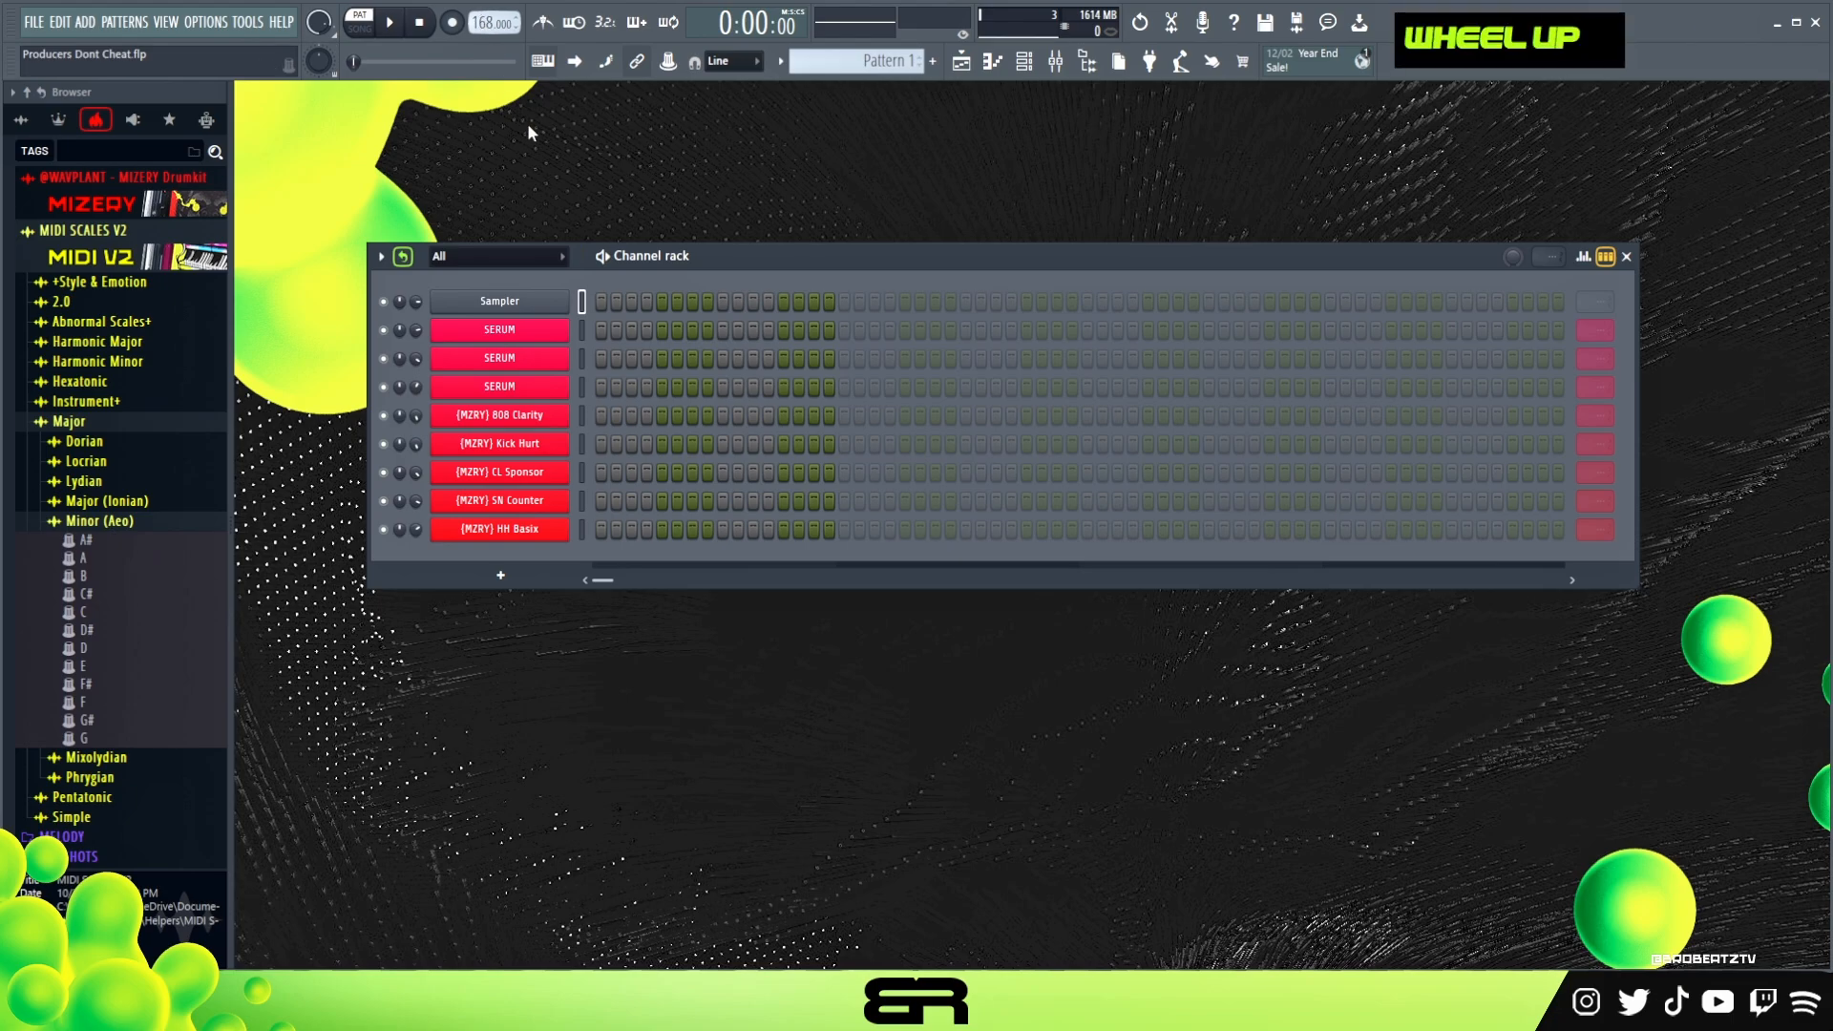
{"action": "left_click_drag", "start_coordinate": [680, 260], "coordinate": [702, 242]}
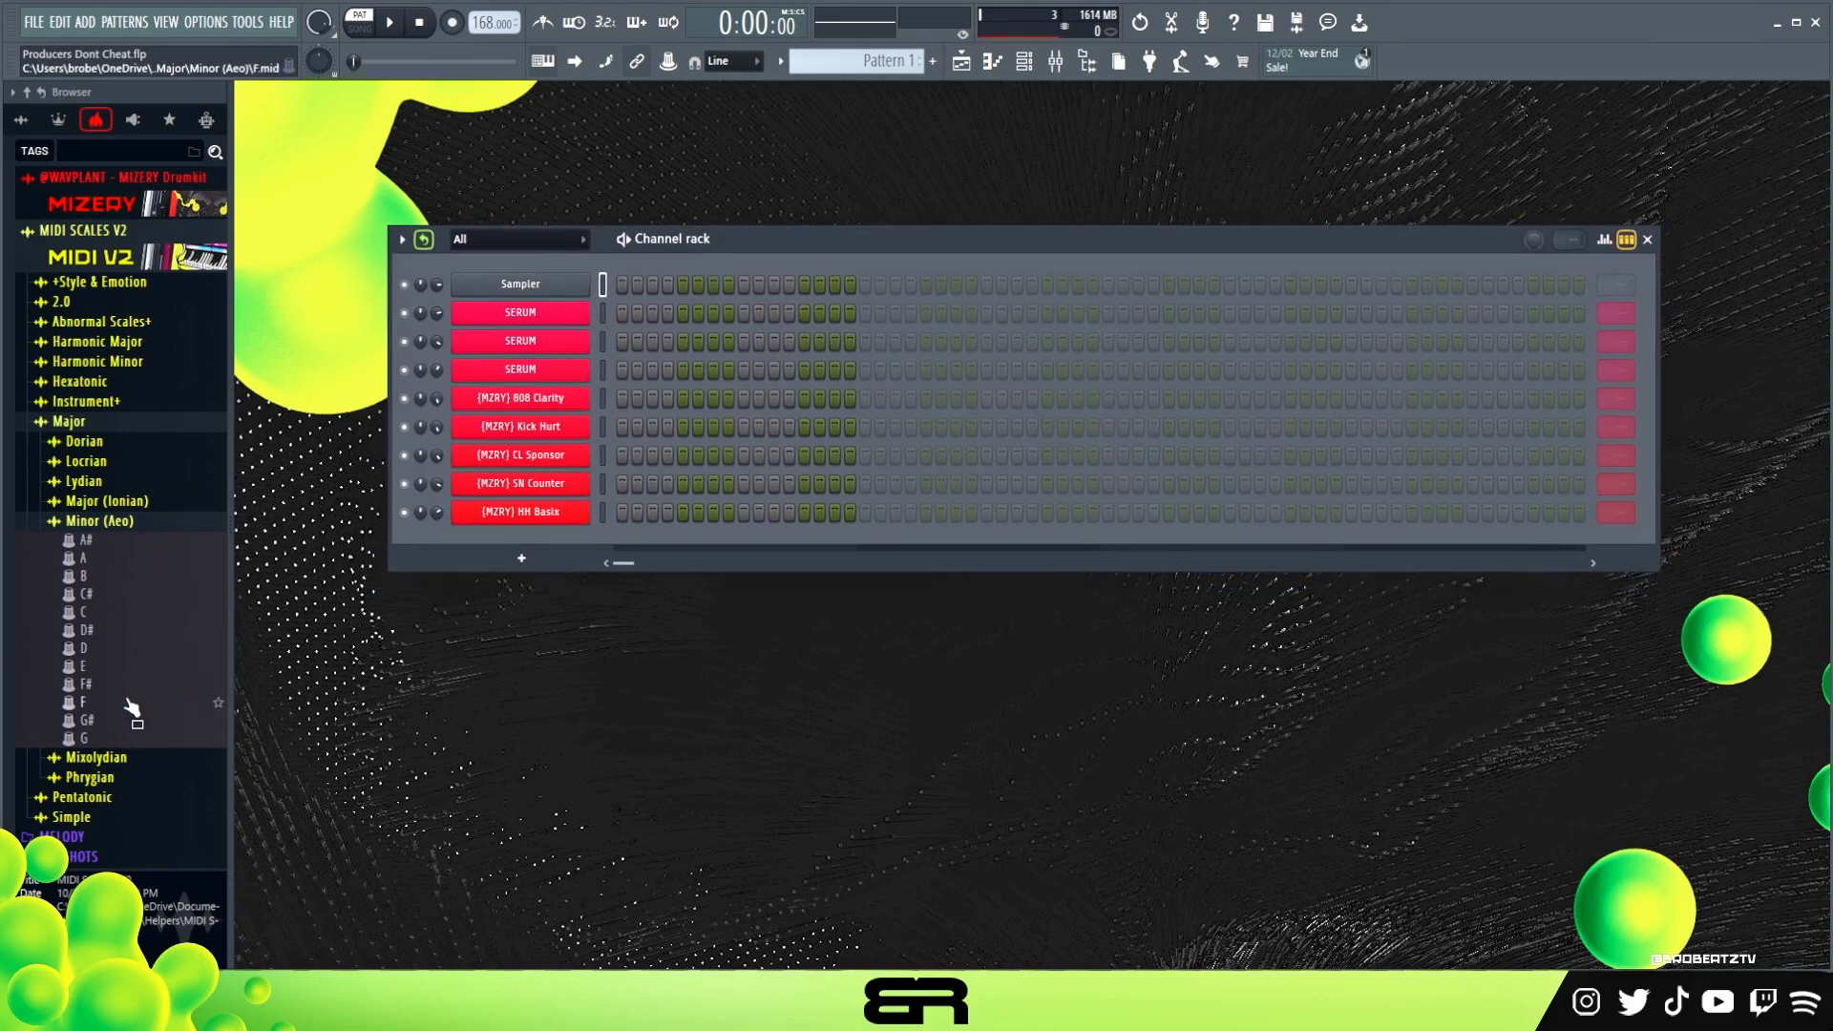
Load the A# Minor (Aeo) MIDI scale onto the Sampler channel, rename the channel "A# Min", and close its settings window.
{"action": "left_click_drag", "start_coordinate": [86, 541], "coordinate": [530, 286]}
{"action": "right_click", "coordinate": [573, 284]}
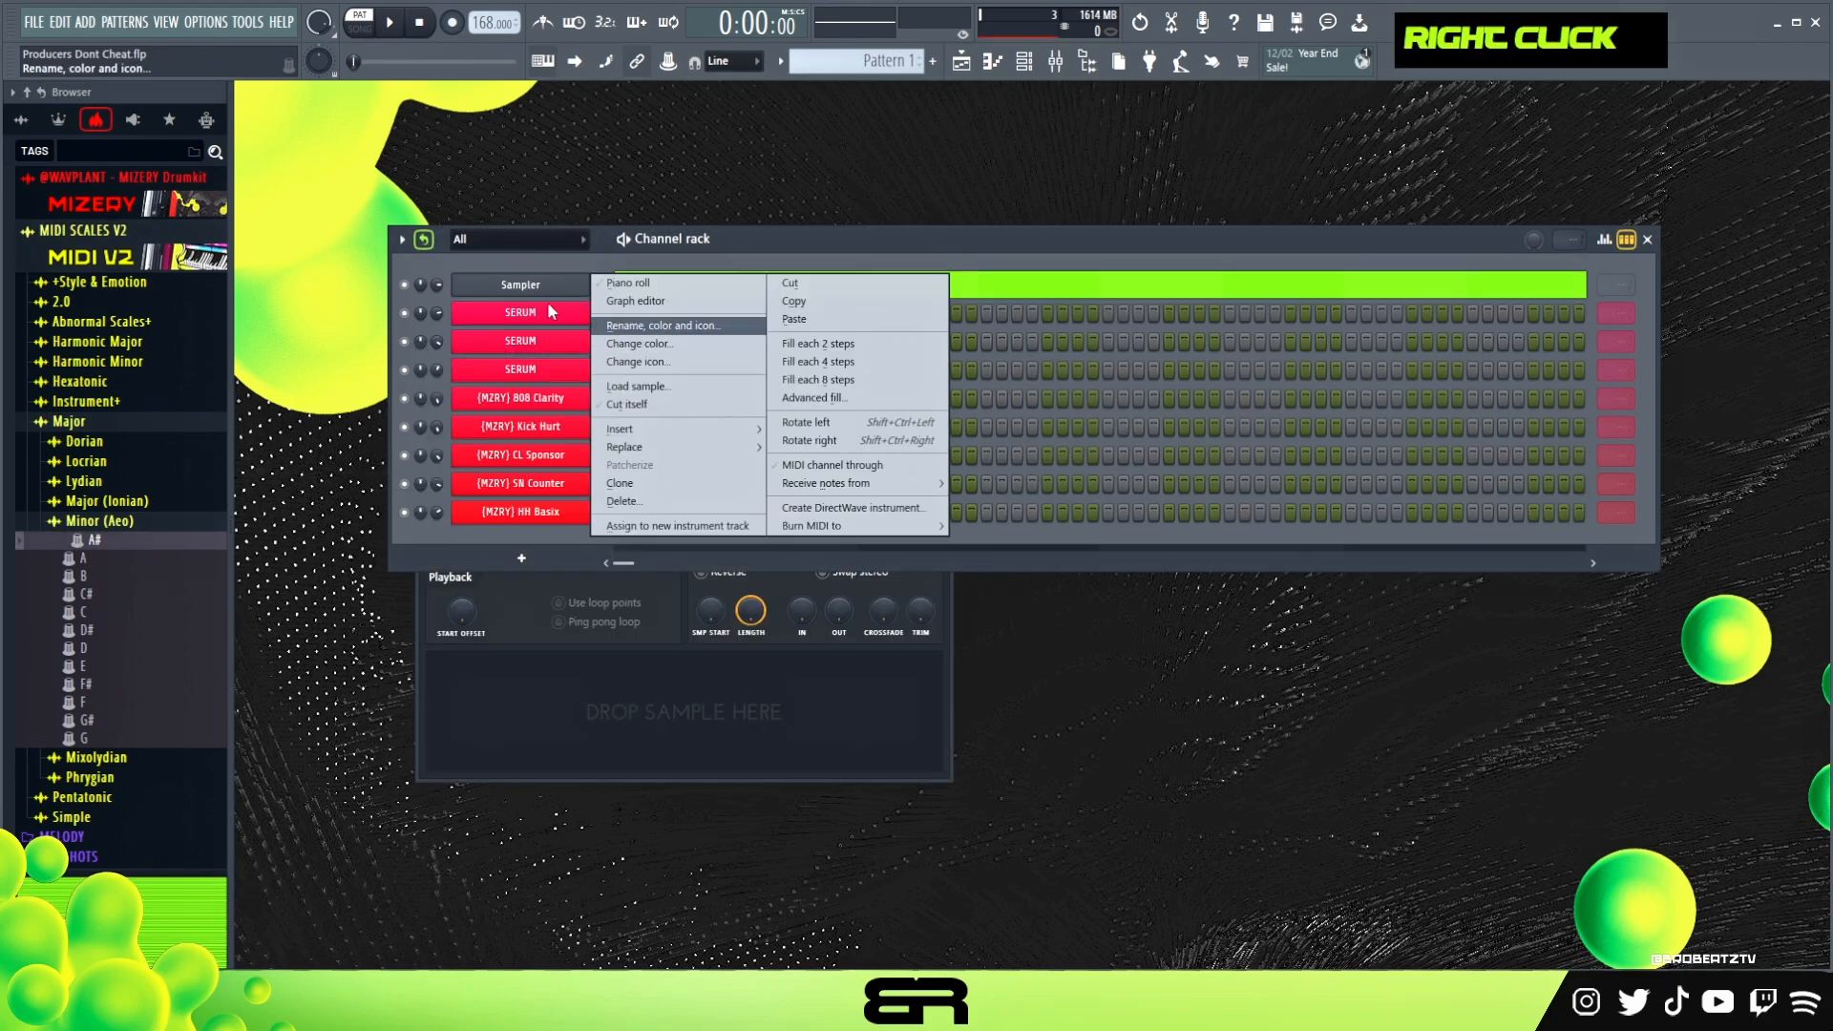
{"action": "left_click", "coordinate": [637, 328]}
{"action": "type", "text": "A# Min"}
{"action": "key", "text": "Return"}
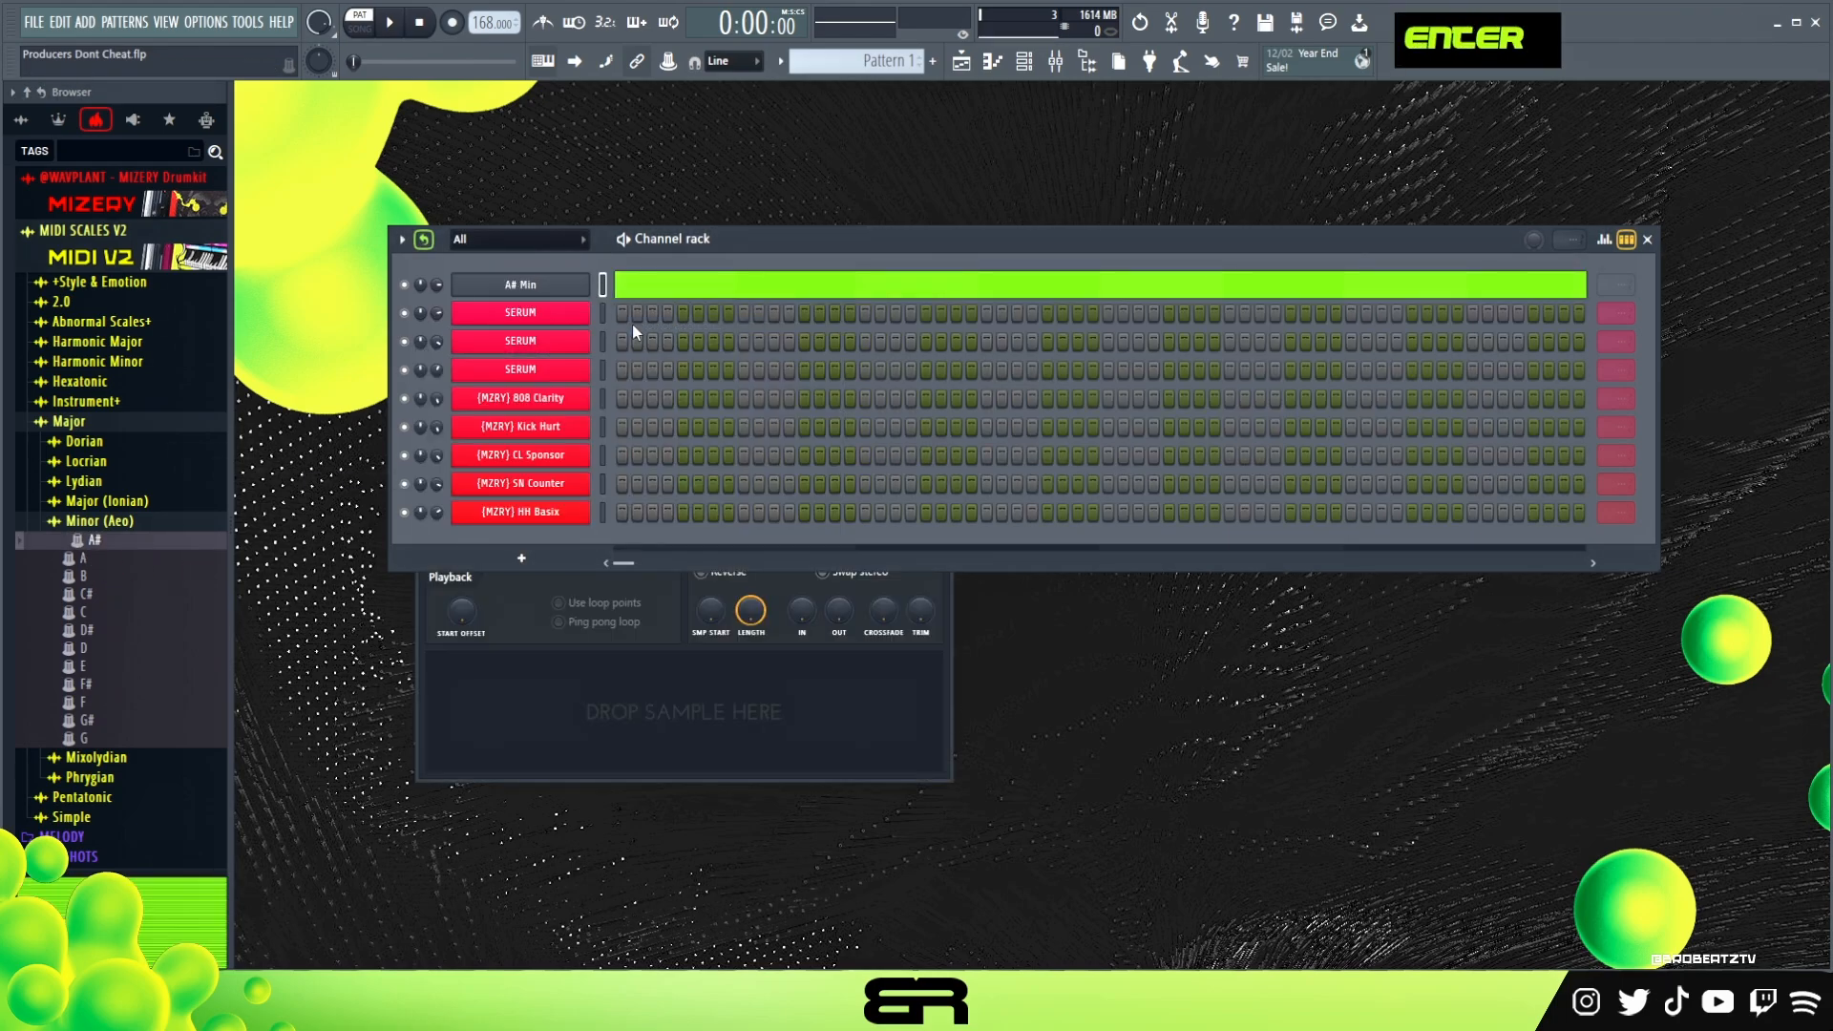
{"action": "left_click", "coordinate": [904, 718]}
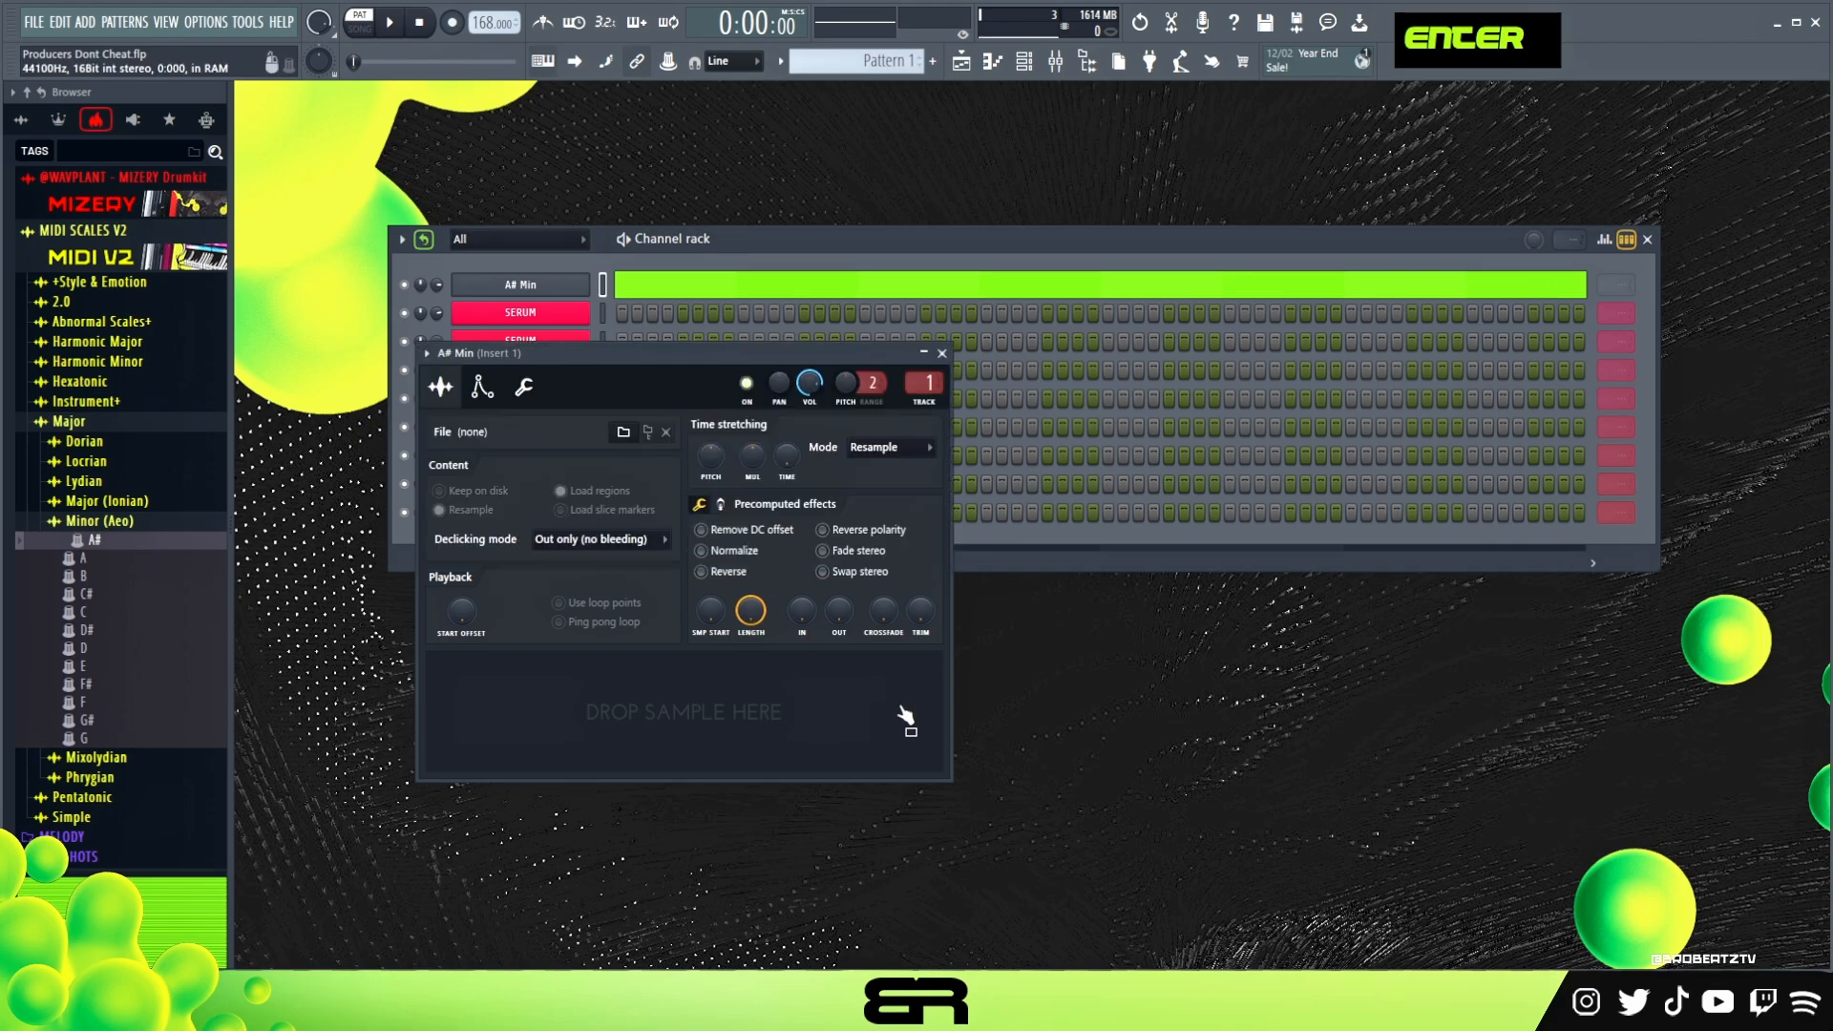
{"action": "left_click", "coordinate": [949, 356]}
Audition the second SERUM channel's PL - Discovery preset in its plugin window, then close the window.
{"action": "left_click", "coordinate": [540, 341], "text": "ctrl"}
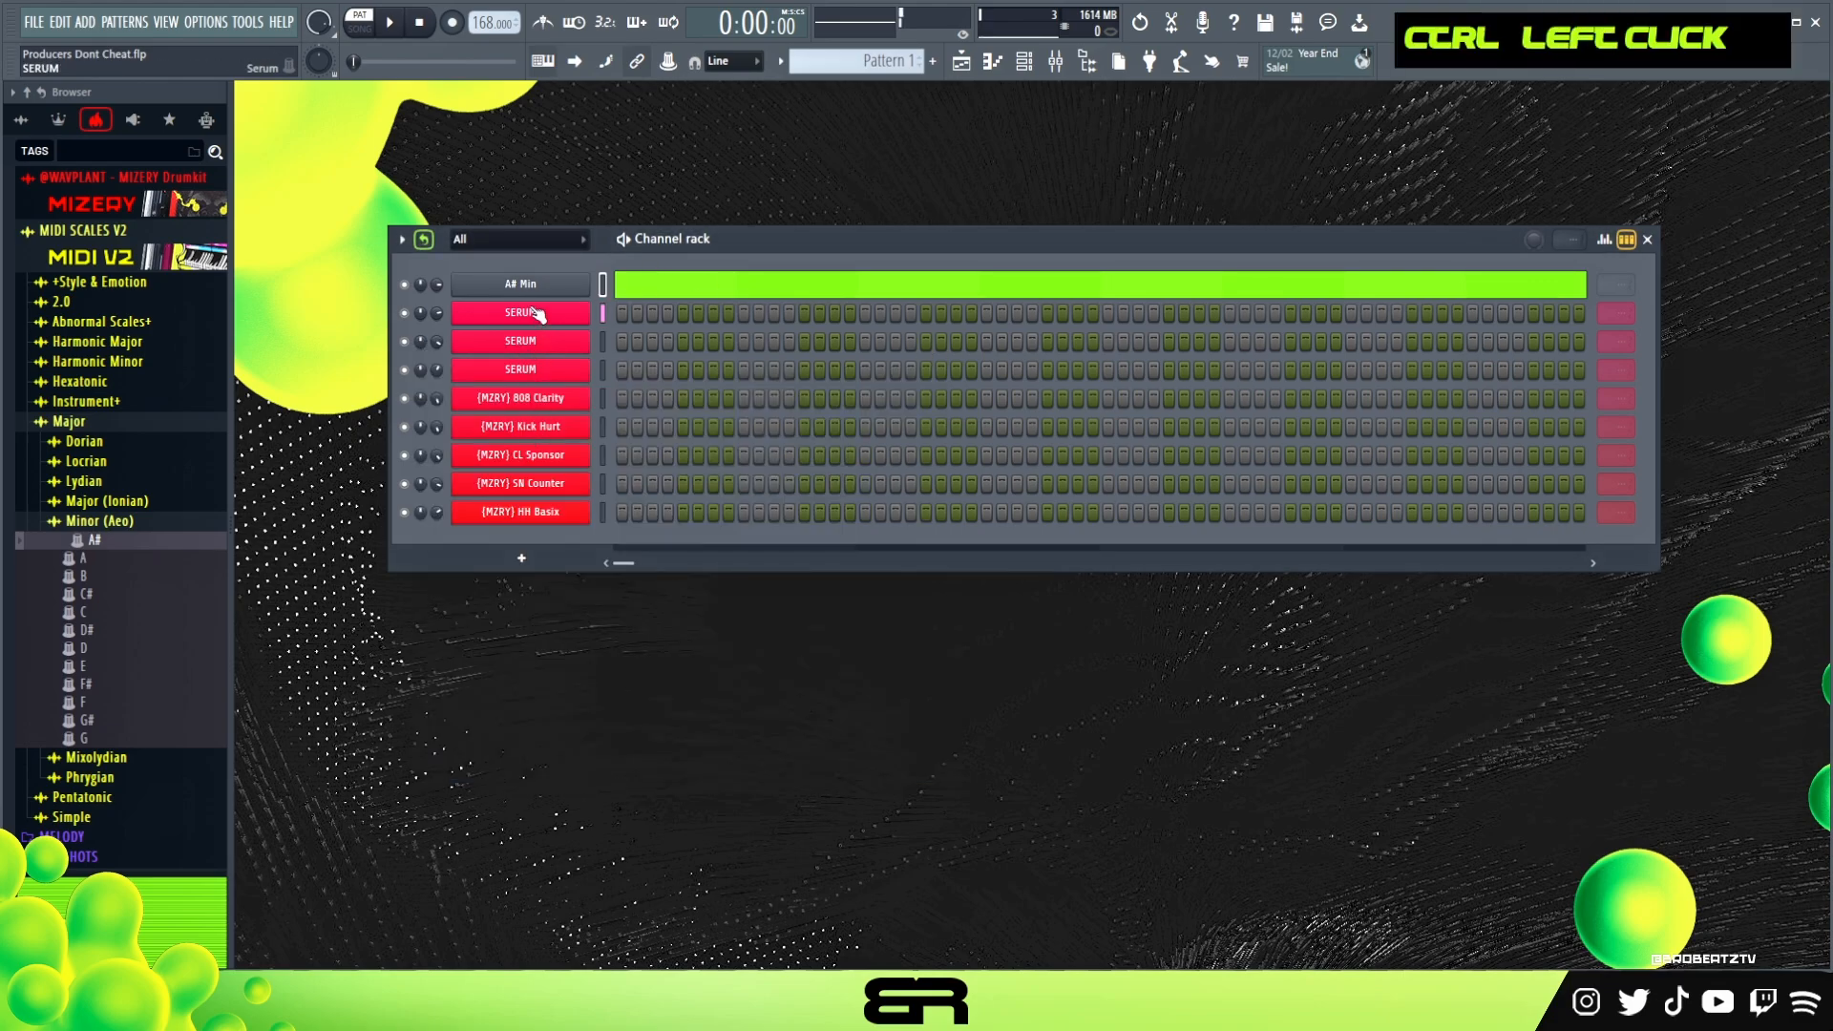
{"action": "left_click", "coordinate": [520, 344]}
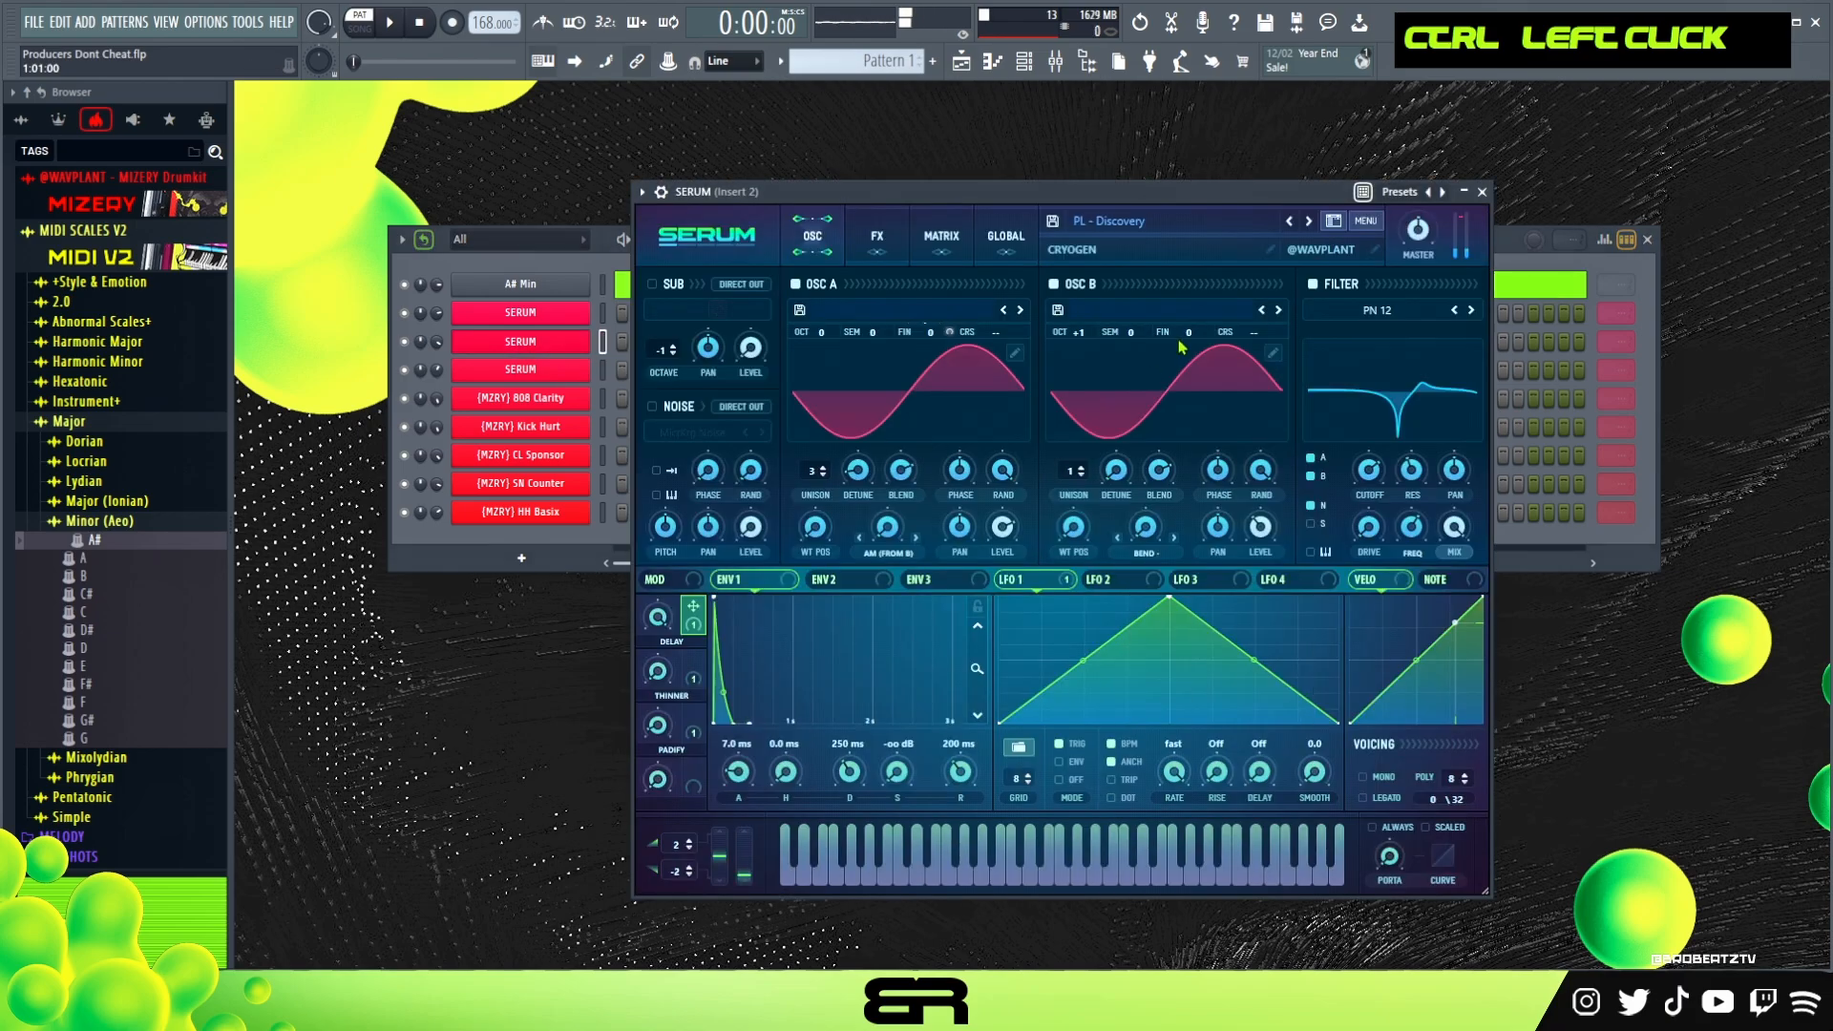
{"action": "left_click_drag", "start_coordinate": [1149, 192], "coordinate": [1121, 172]}
{"action": "double_click", "coordinate": [1054, 831]}
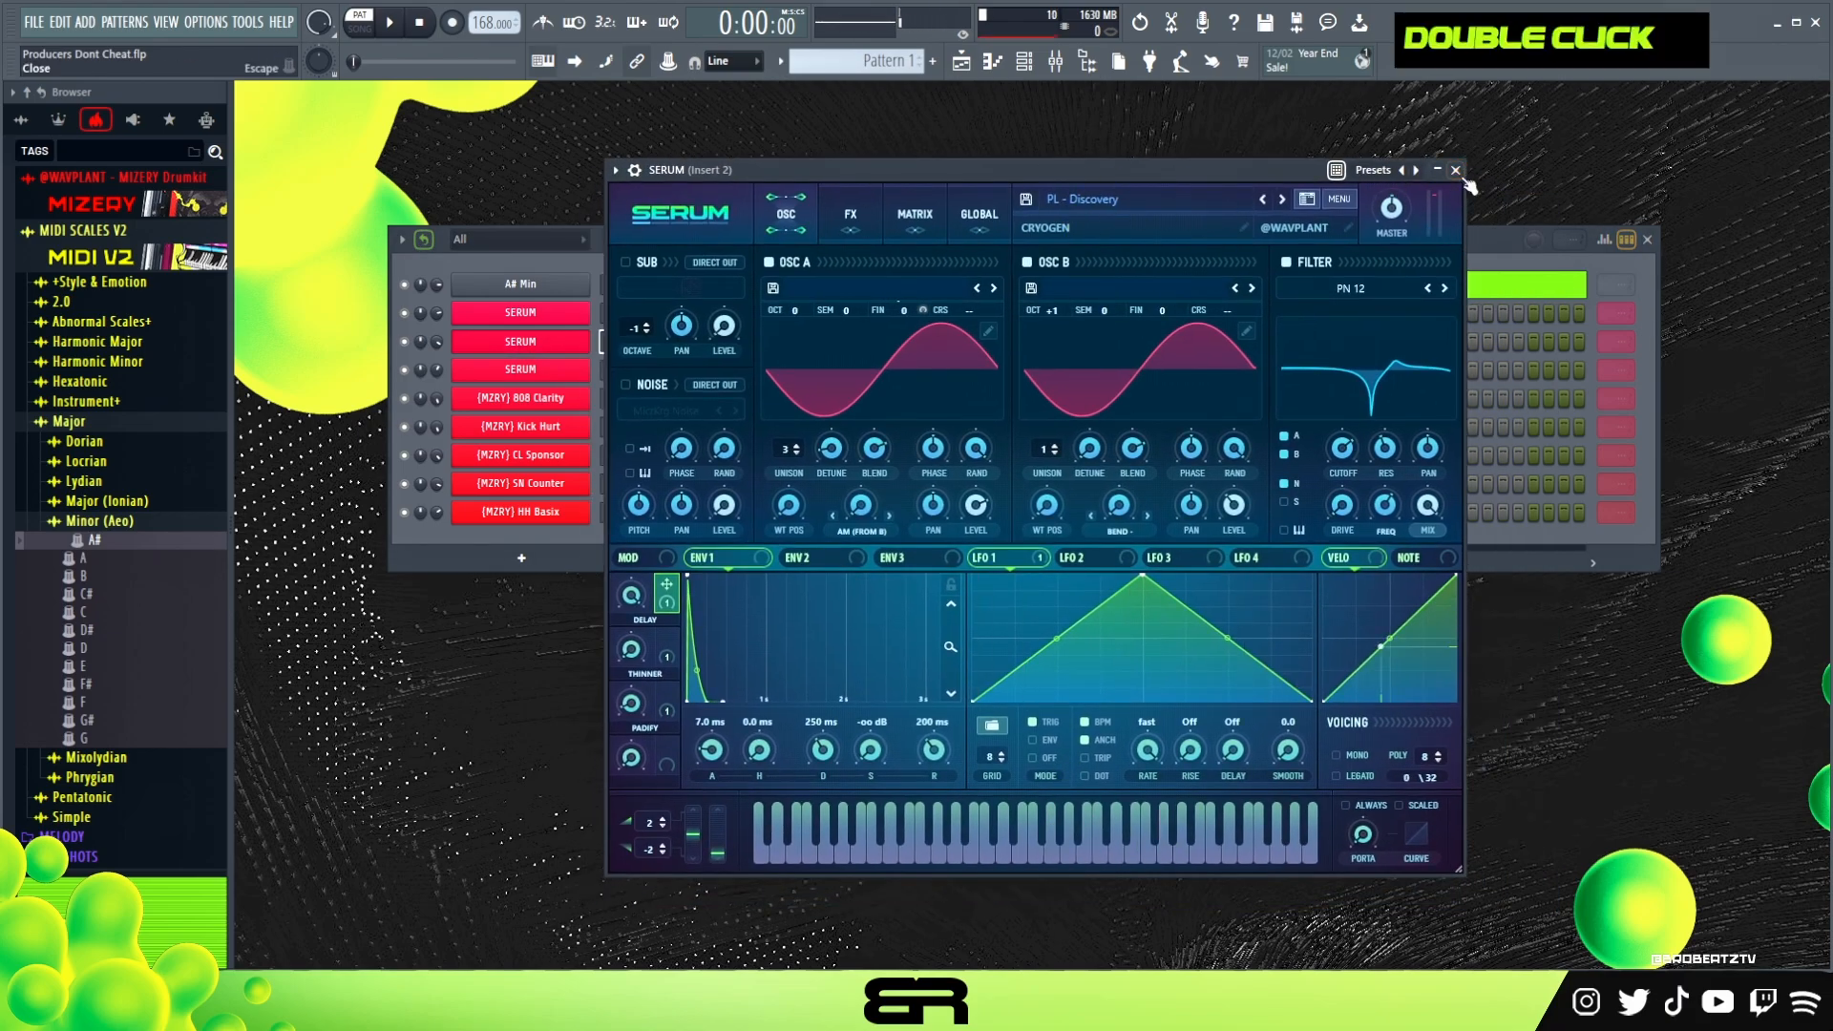
{"action": "left_click", "coordinate": [1455, 170]}
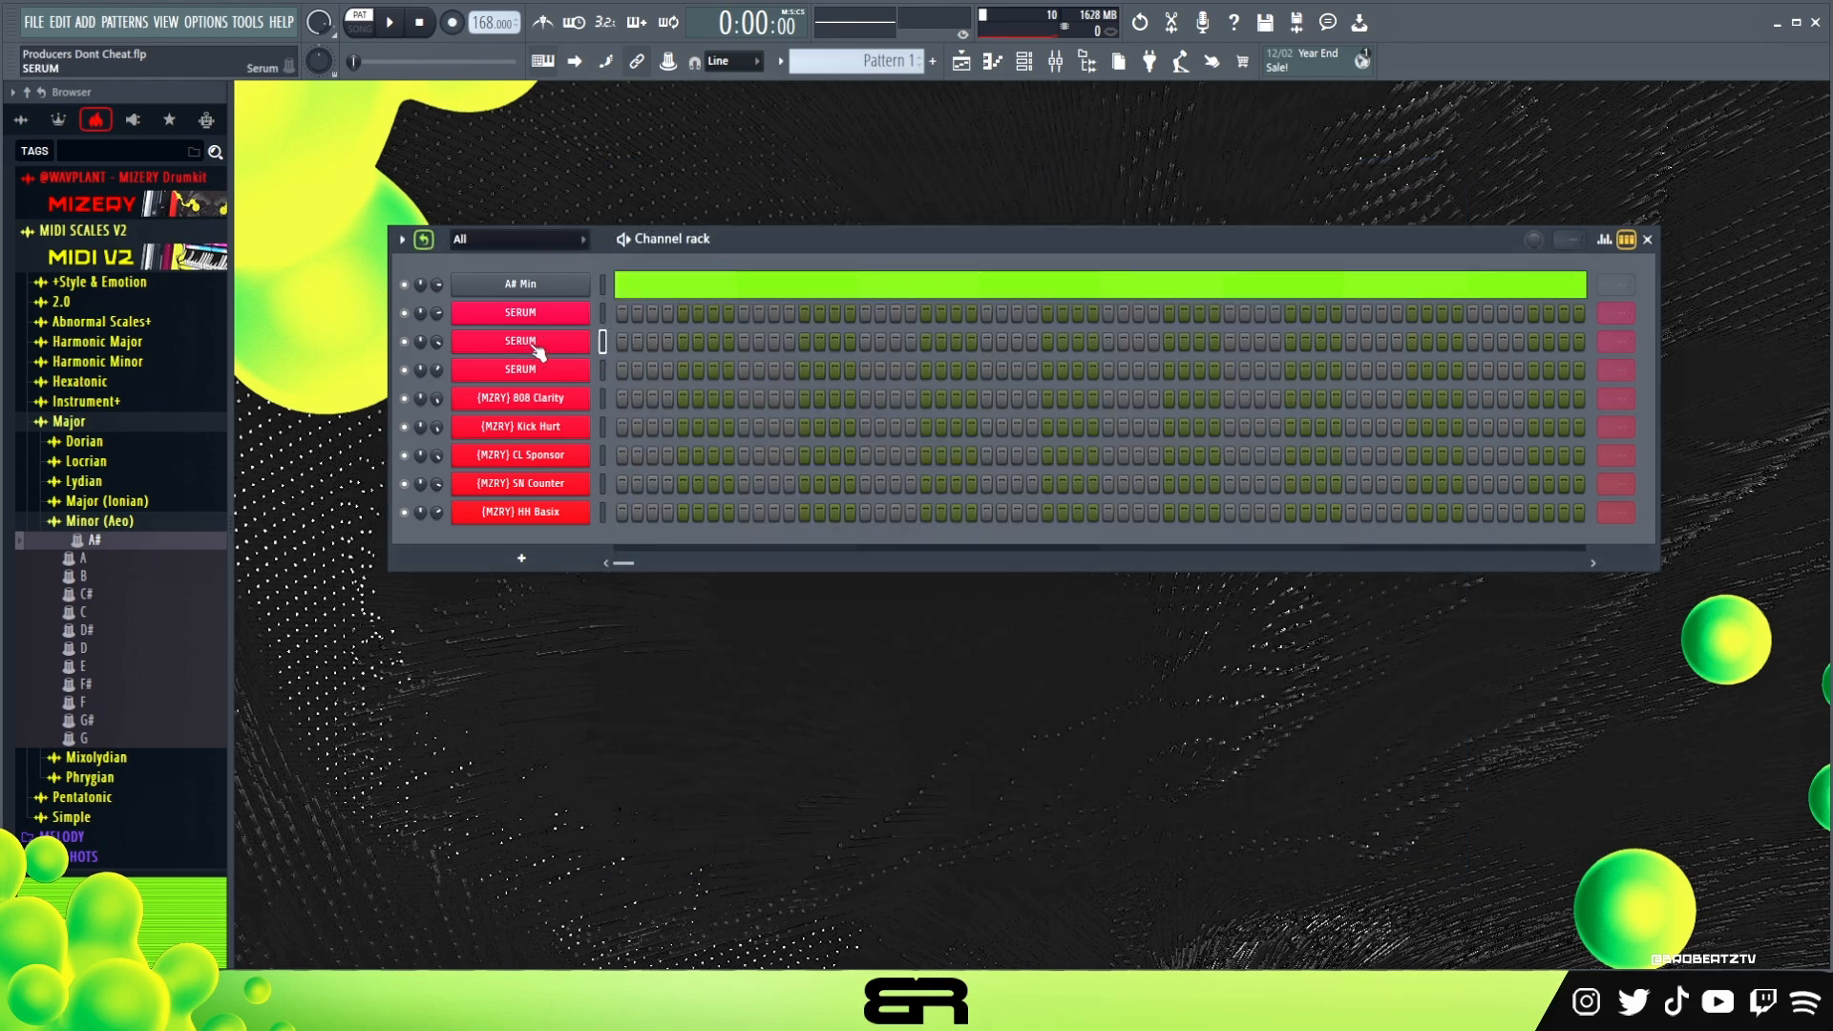
Collapse the MIDI SCALES V2 folder in the browser and open the second SERUM channel's piano roll.
{"action": "right_click", "coordinate": [529, 347]}
{"action": "left_click", "coordinate": [123, 264]}
{"action": "left_click", "coordinate": [123, 263]}
{"action": "right_click", "coordinate": [533, 339]}
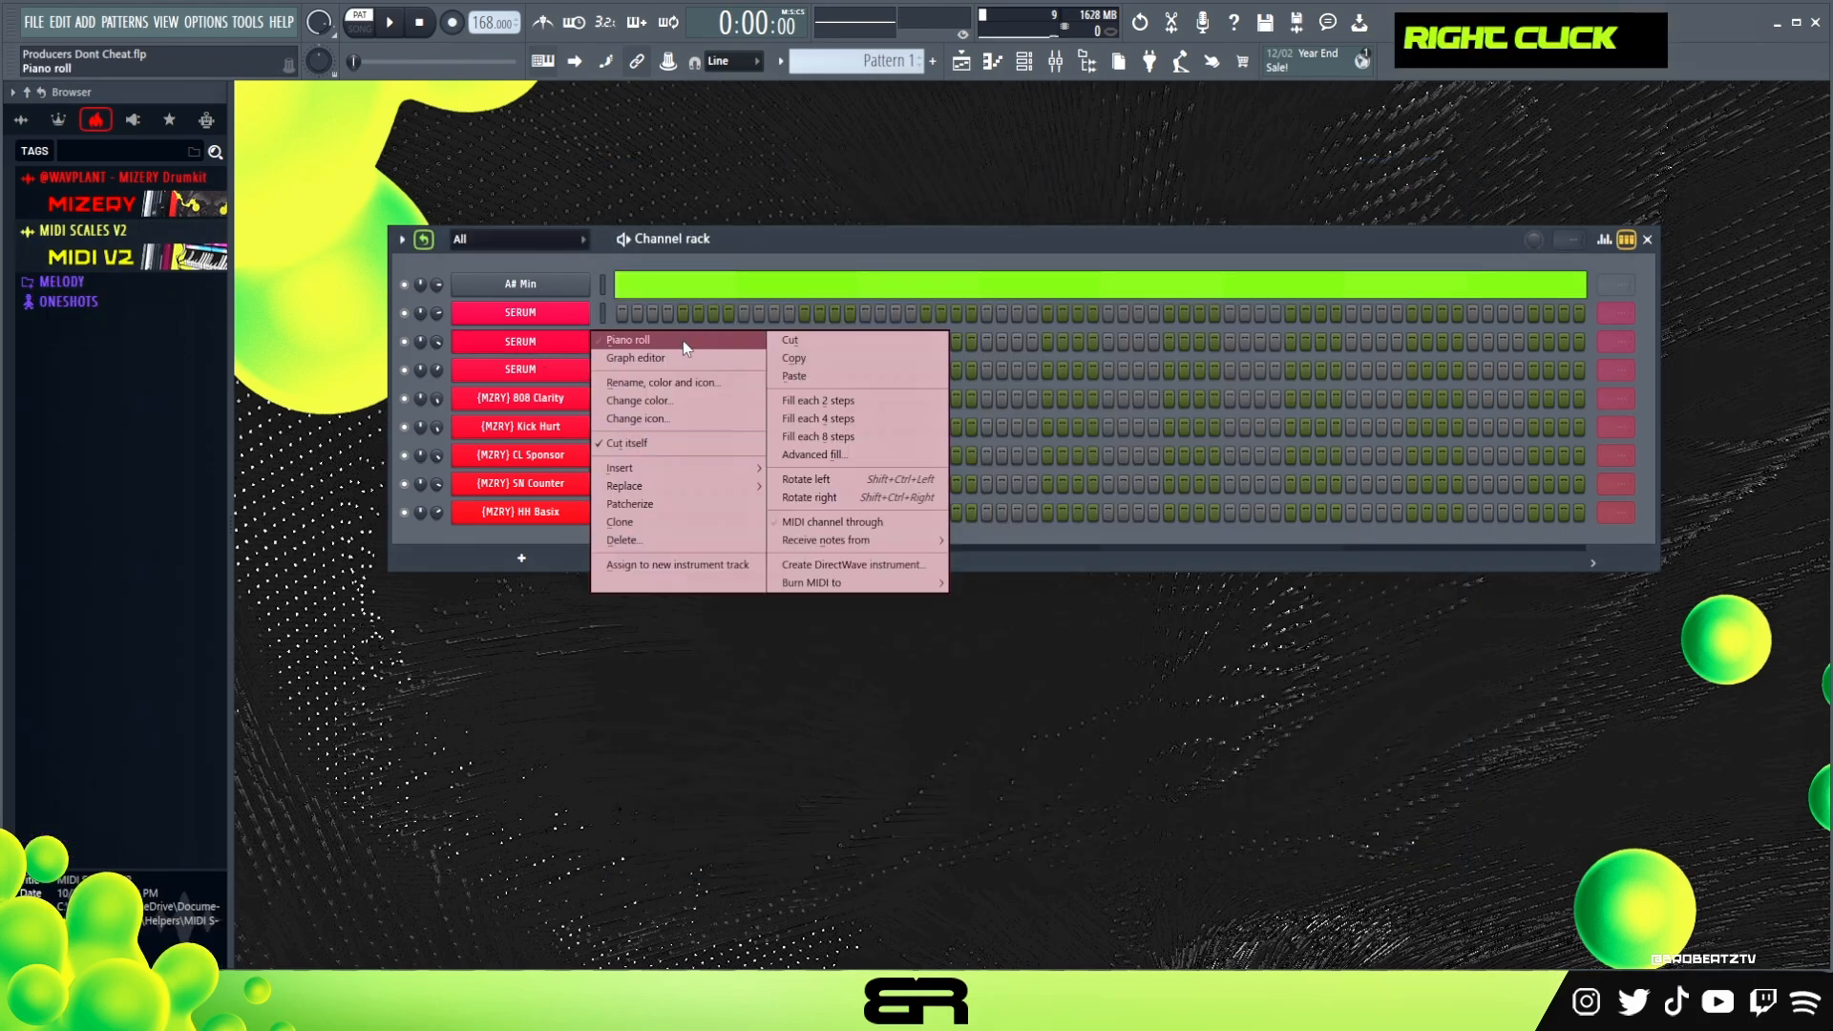
{"action": "left_click", "coordinate": [683, 340]}
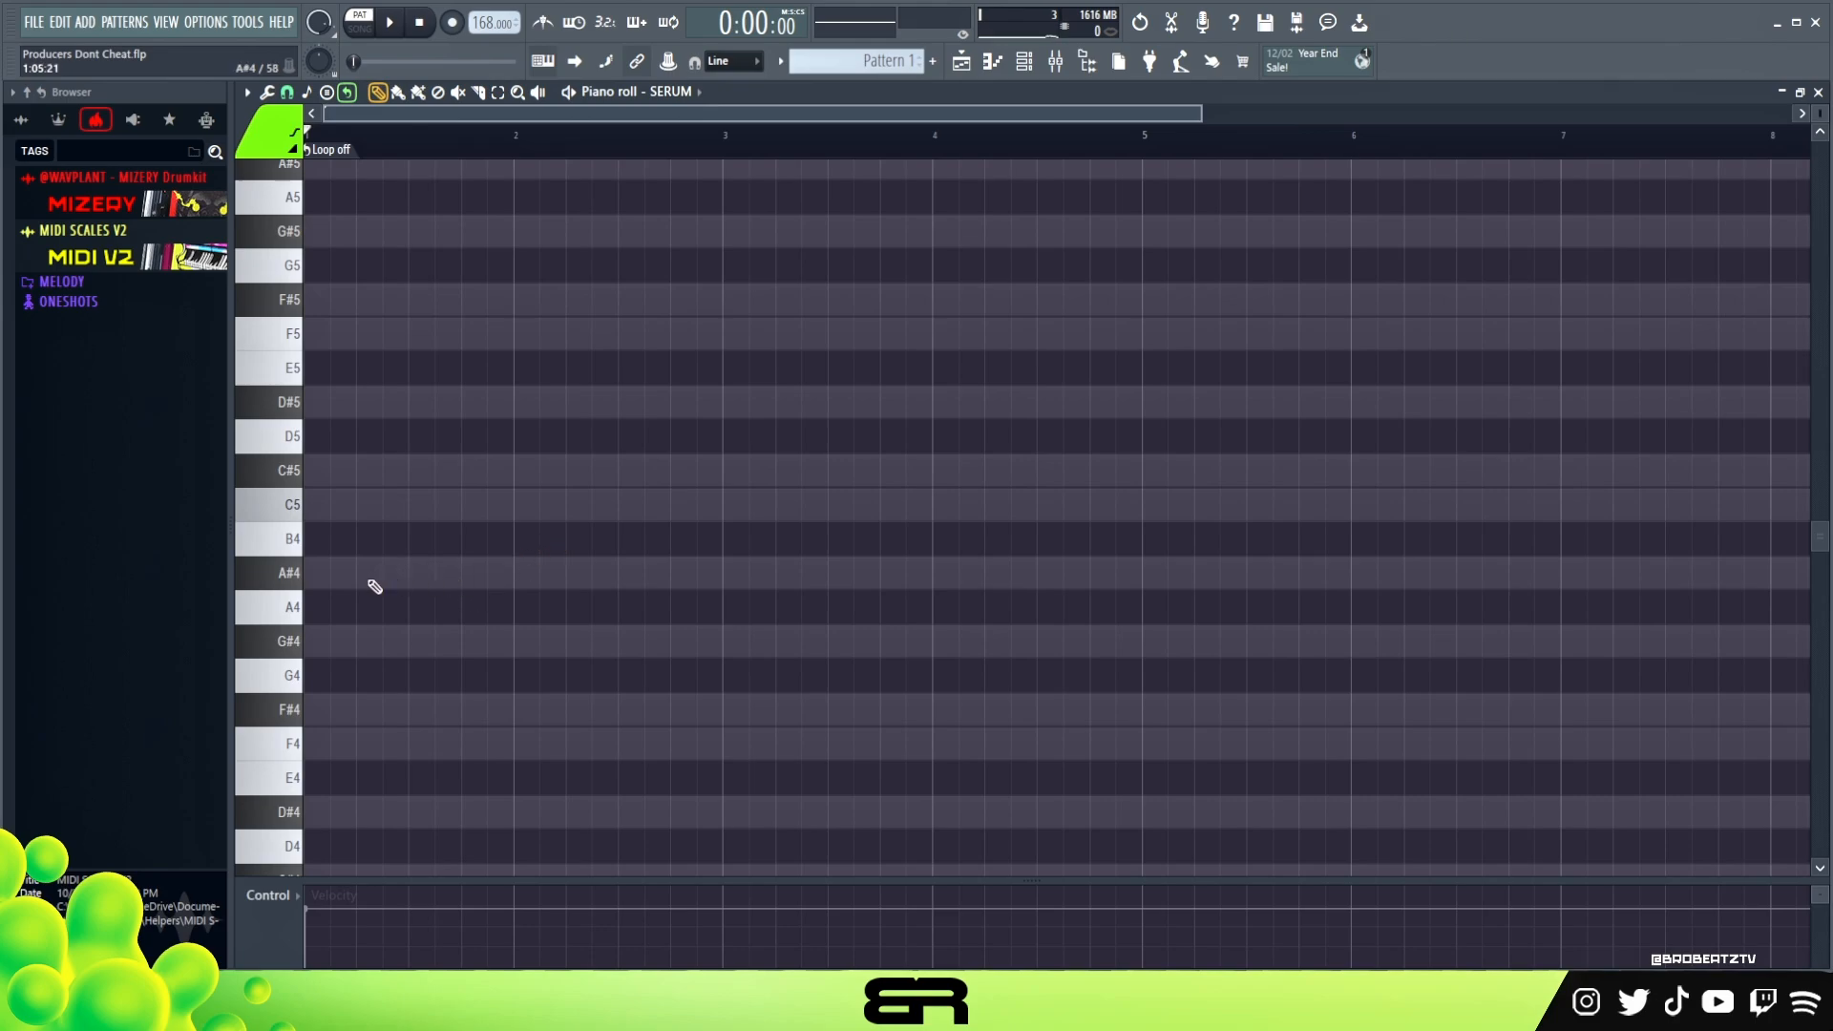
Place an A#4 note at the start of bar 1 and copy it to C#5 and F#4.
{"action": "left_click", "coordinate": [316, 573]}
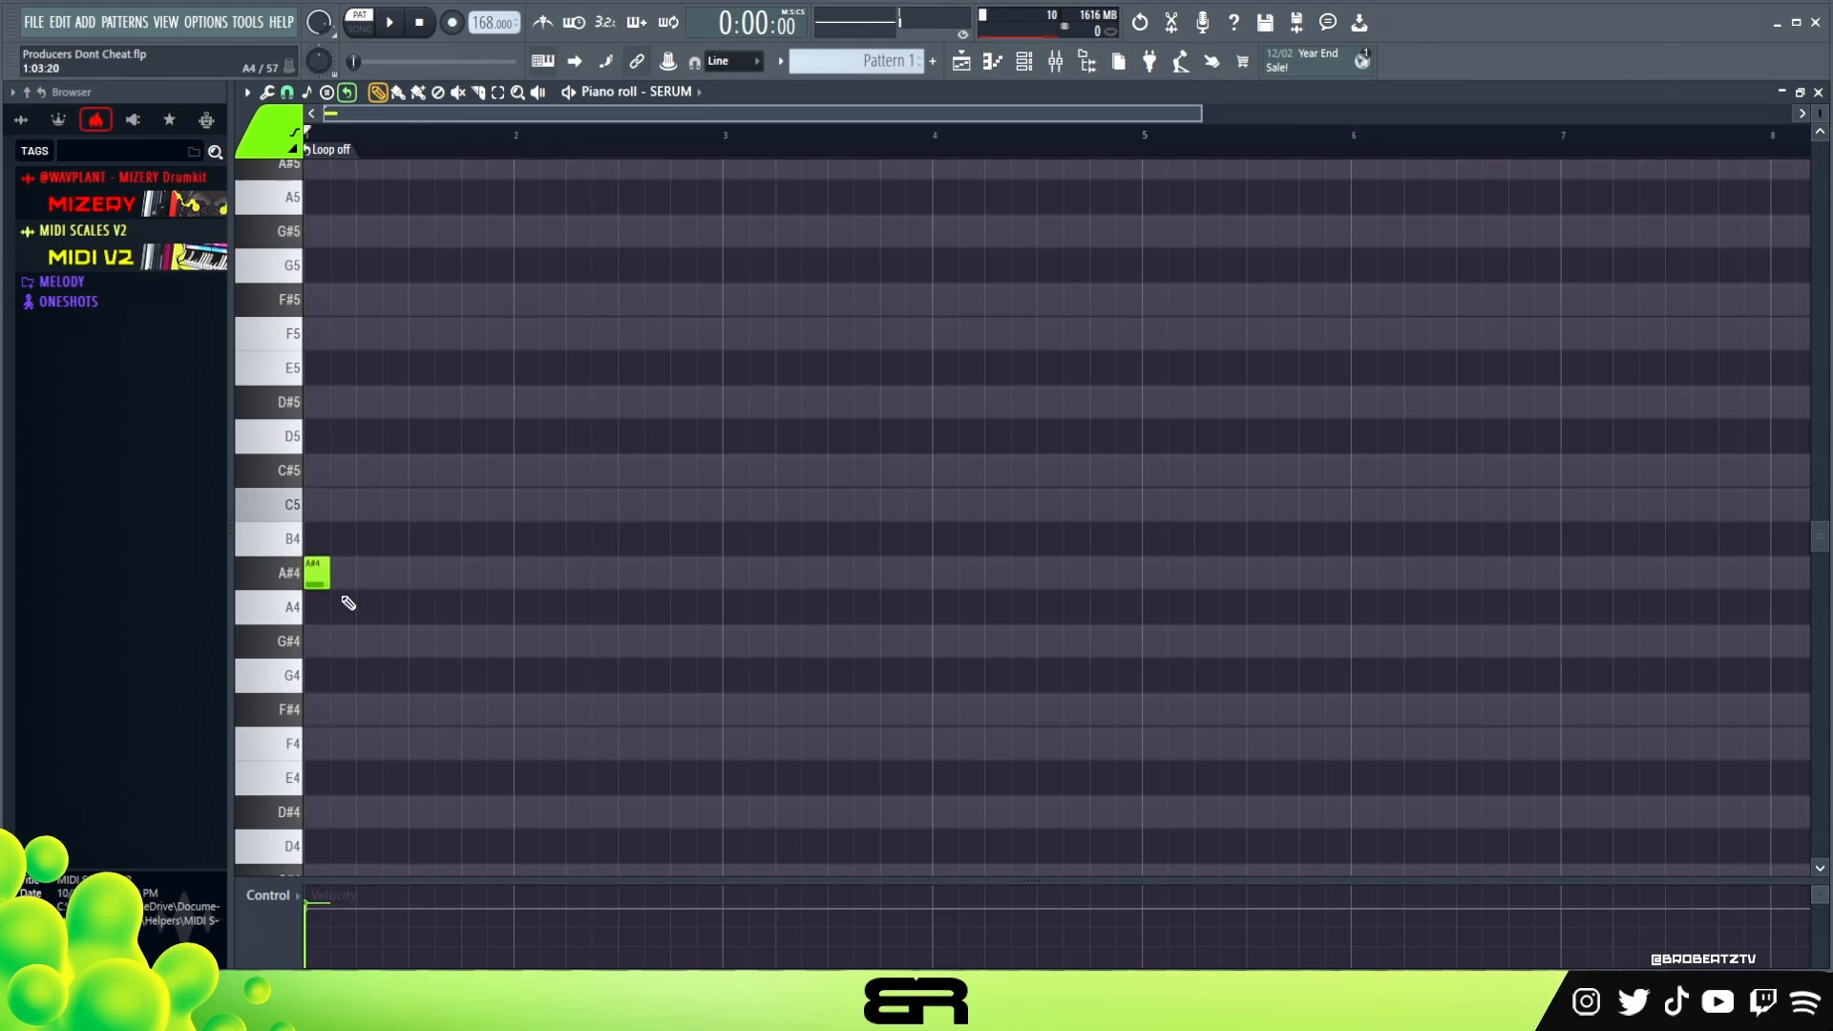
{"action": "left_click", "coordinate": [316, 573], "text": "ctrl"}
{"action": "left_click_drag", "start_coordinate": [316, 573], "coordinate": [316, 470]}
{"action": "left_click", "coordinate": [323, 578], "text": "ctrl"}
{"action": "left_click_drag", "start_coordinate": [316, 573], "coordinate": [297, 714]}
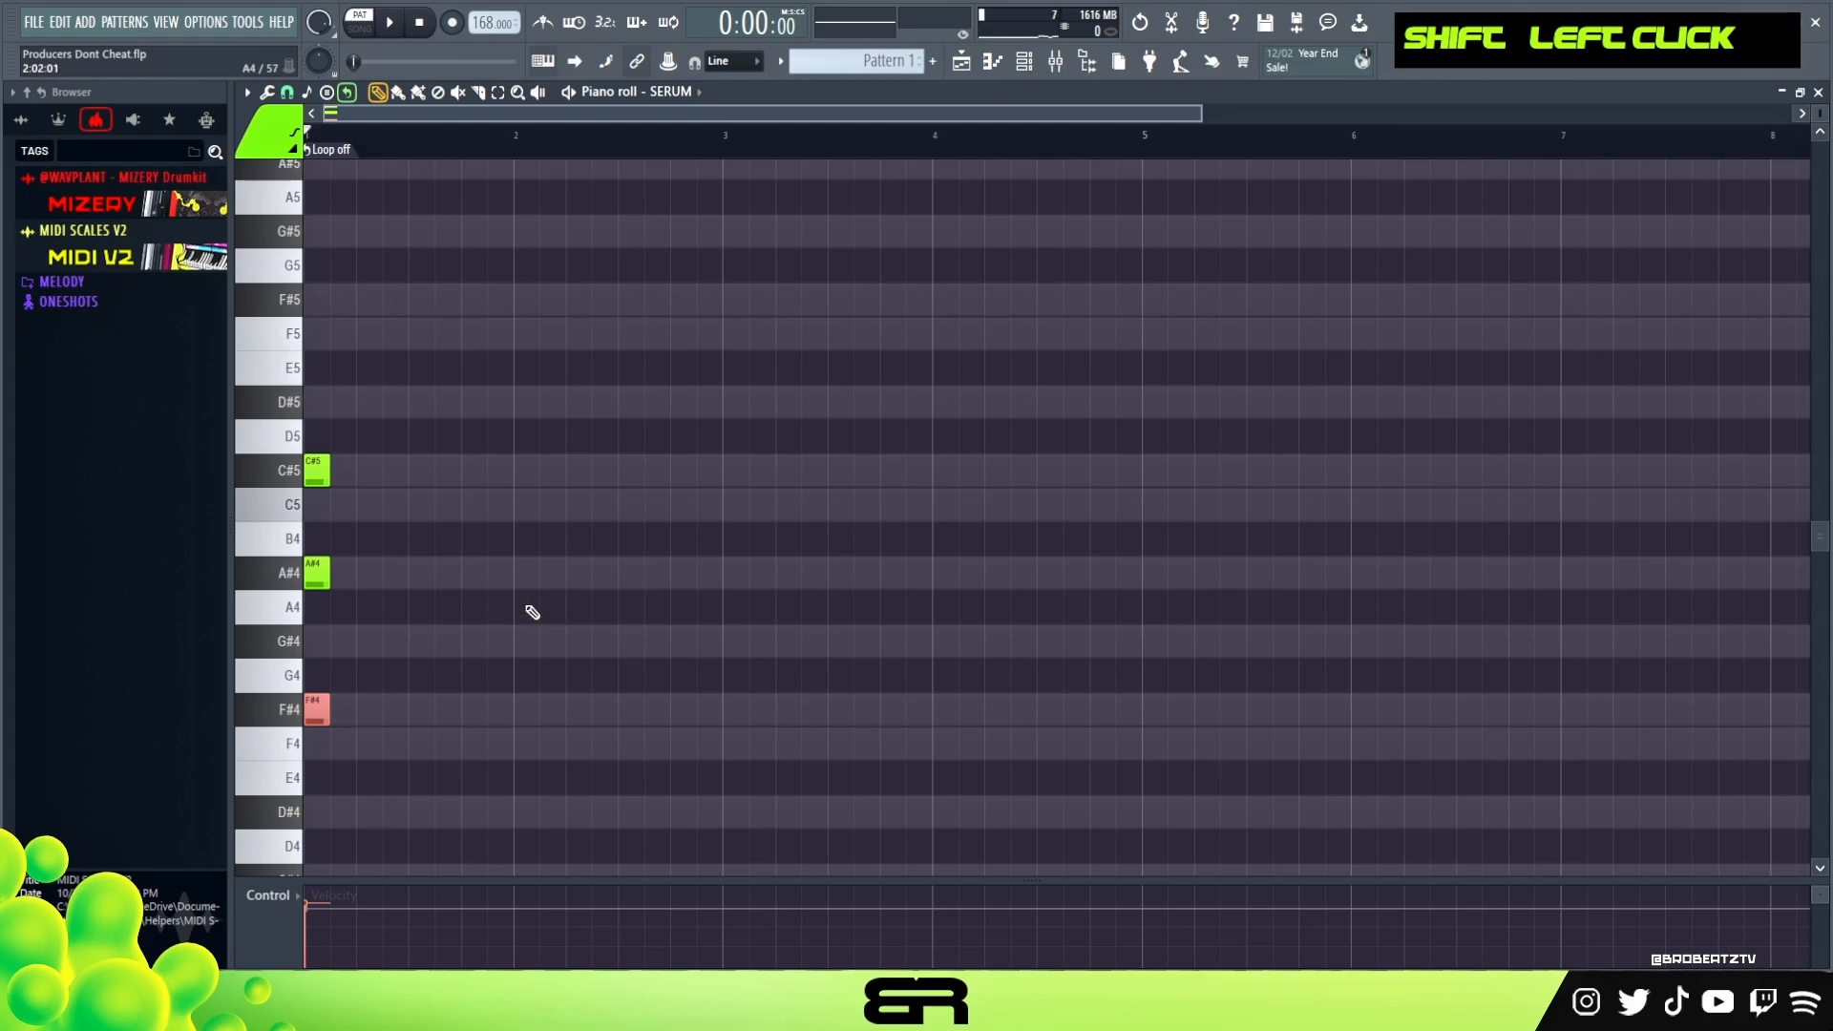
Place the adjacent semitone pairs C#5/C5 and F#4/F4 late in bar 1 as an example.
{"action": "left_click", "coordinate": [439, 470]}
{"action": "left_click", "coordinate": [444, 501]}
{"action": "mouse_move", "coordinate": [510, 472]}
{"action": "left_mouse_down"}
{"action": "mouse_move", "coordinate": [459, 506]}
{"action": "mouse_move", "coordinate": [275, 514]}
{"action": "mouse_move", "coordinate": [417, 517]}
{"action": "mouse_move", "coordinate": [419, 502]}
{"action": "left_mouse_up"}
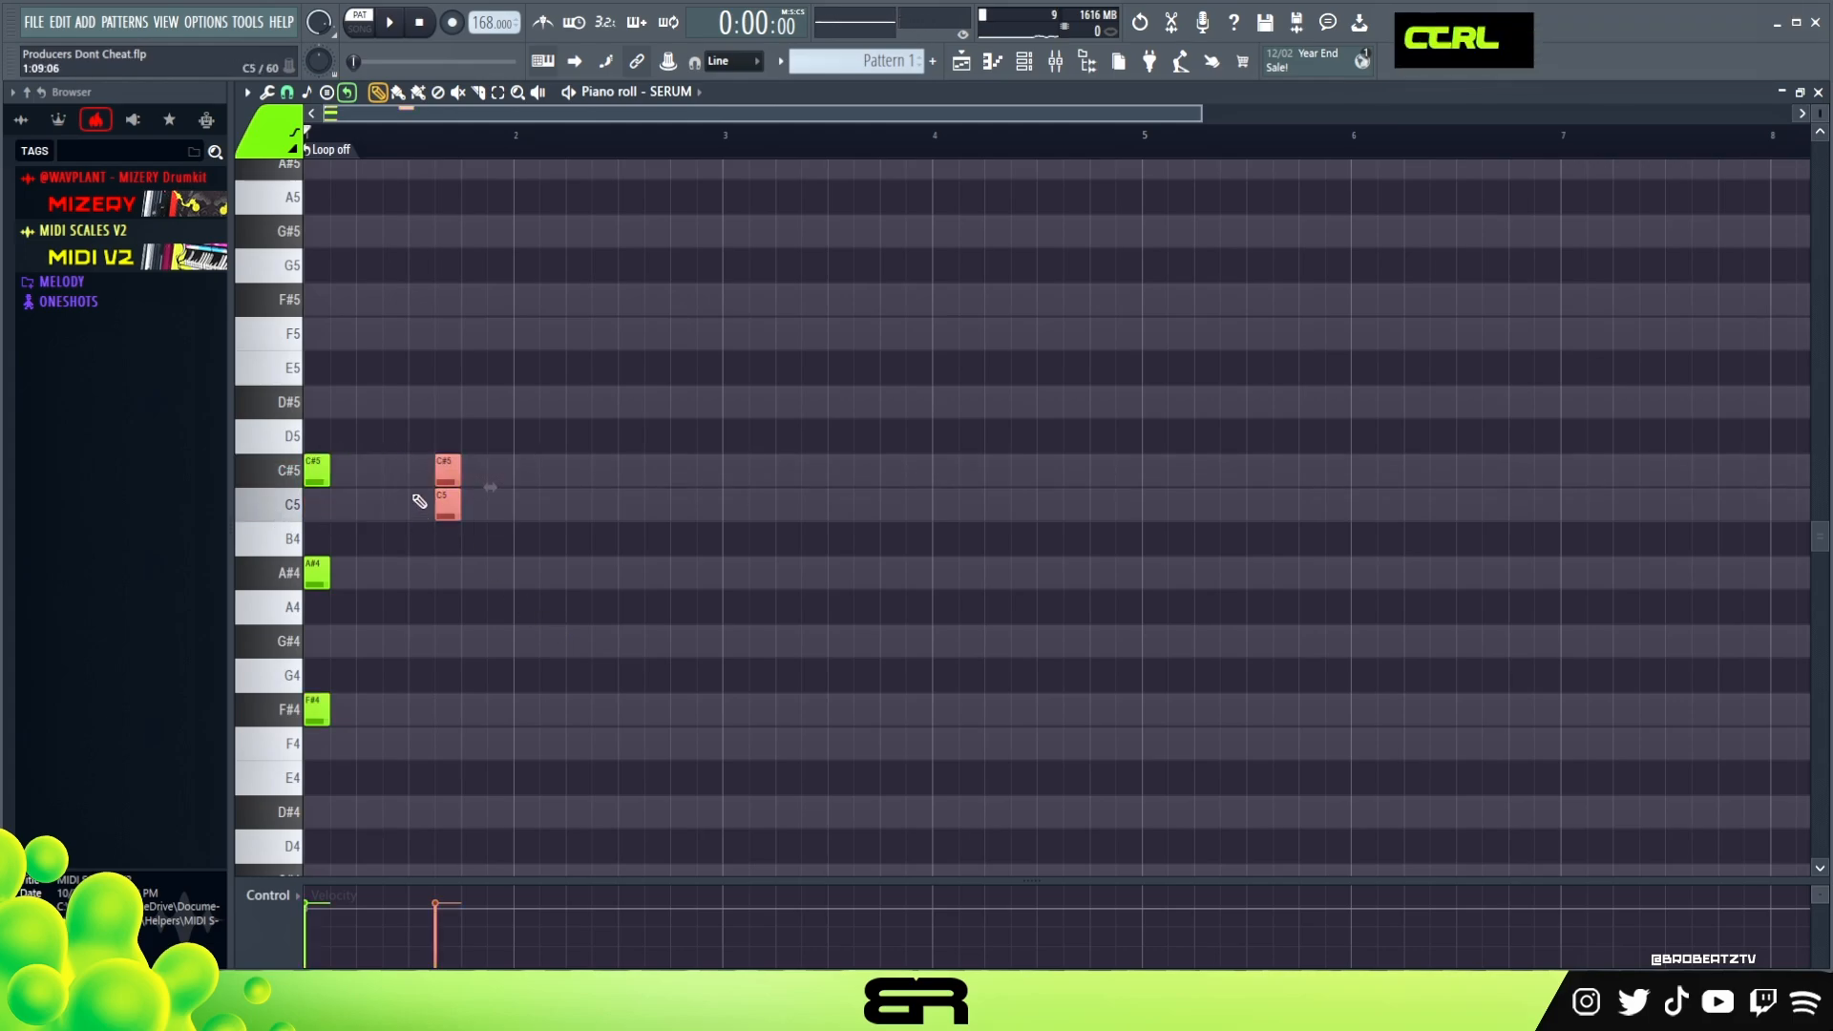
{"action": "left_click", "coordinate": [441, 716]}
{"action": "left_click", "coordinate": [440, 746]}
{"action": "left_click_drag", "start_coordinate": [420, 651], "coordinate": [575, 778]}
{"action": "left_click_drag", "start_coordinate": [418, 450], "coordinate": [495, 525]}
{"action": "right_click", "coordinate": [548, 563]}
Delete the example semitone pairs C#5/C5 and F#4/F4 from late in bar 1.
{"action": "left_click", "coordinate": [319, 471], "text": "ctrl"}
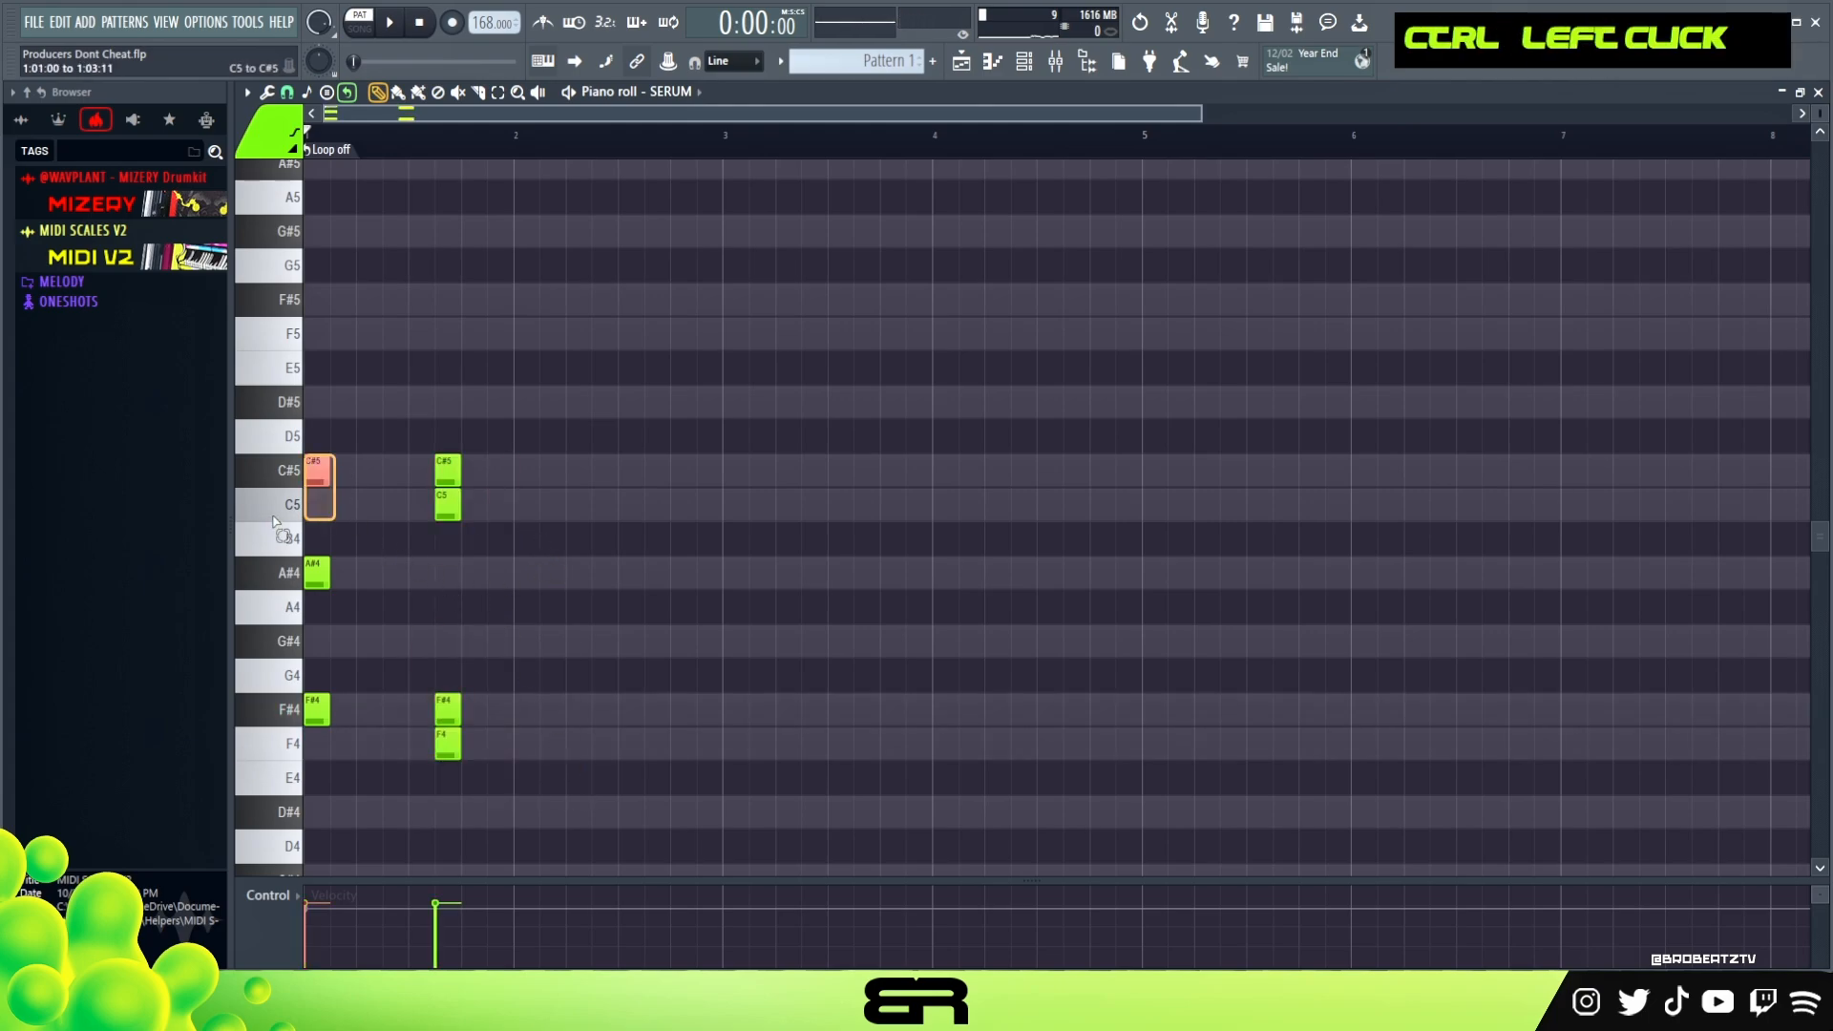
{"action": "left_click", "coordinate": [317, 710], "text": "ctrl"}
{"action": "right_click", "coordinate": [445, 745]}
{"action": "right_click", "coordinate": [443, 719]}
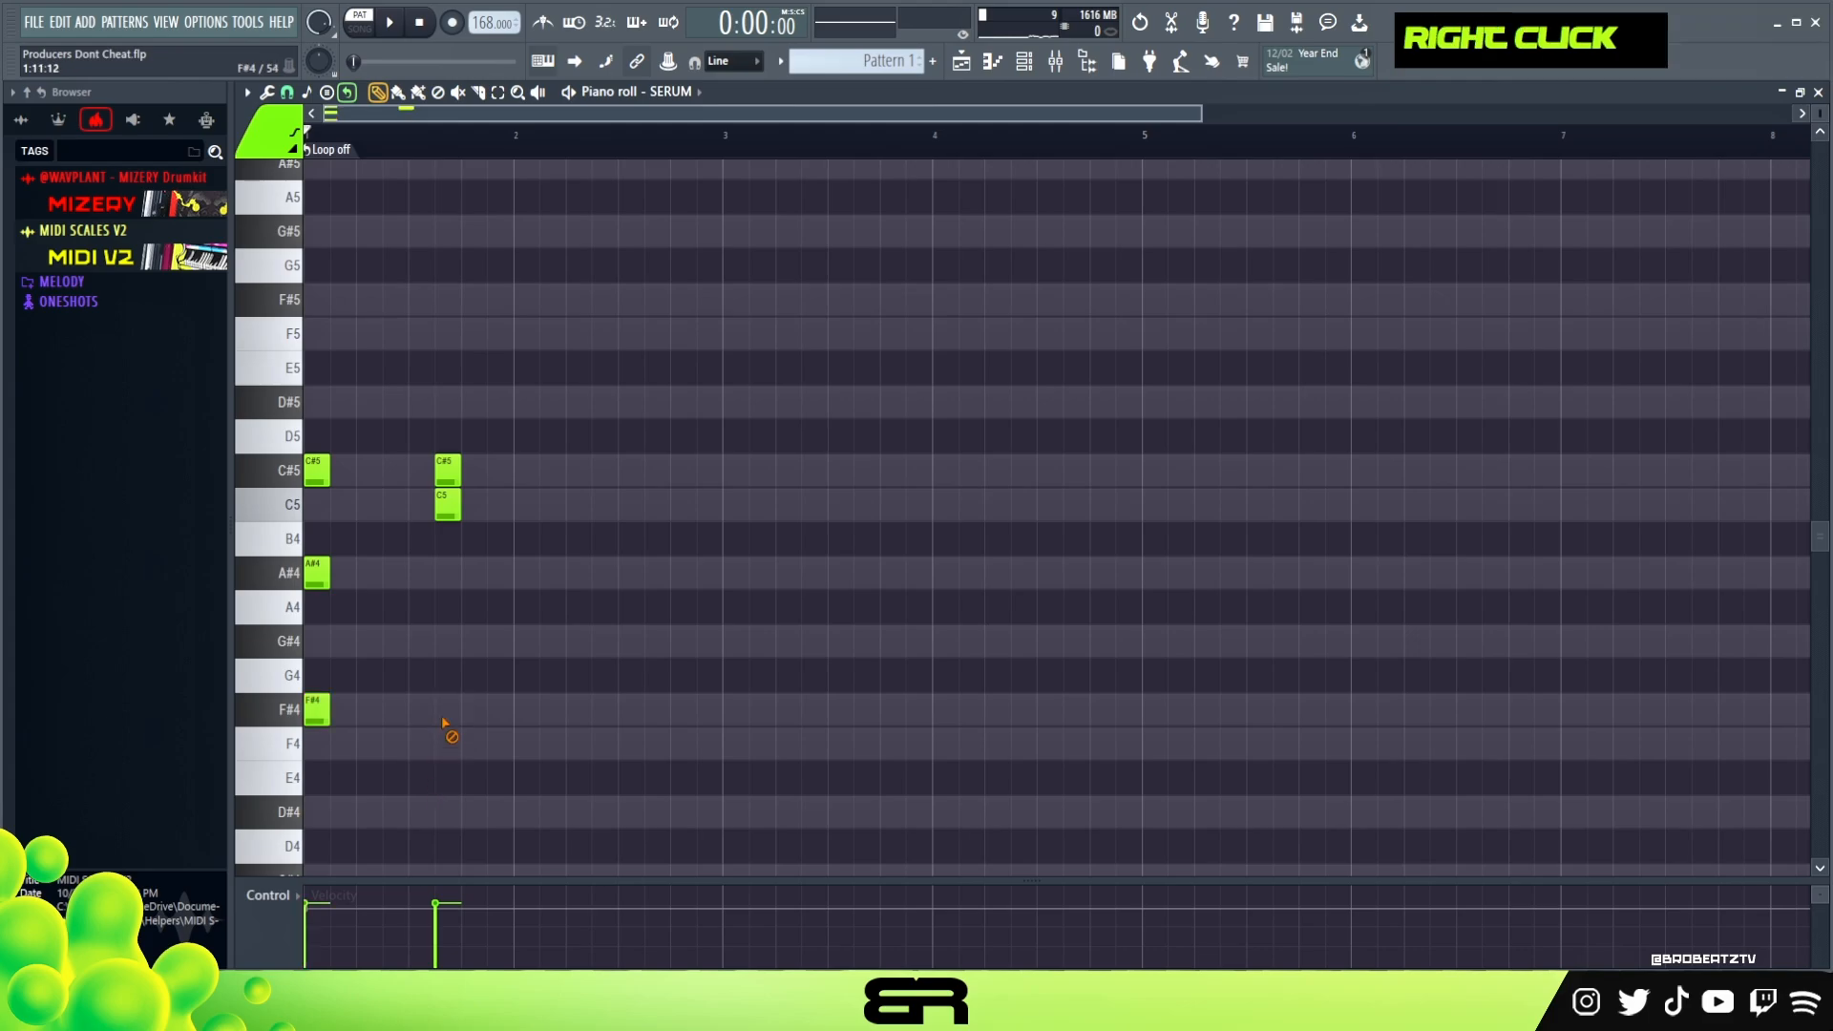
{"action": "right_click", "coordinate": [456, 469]}
{"action": "right_click", "coordinate": [456, 504]}
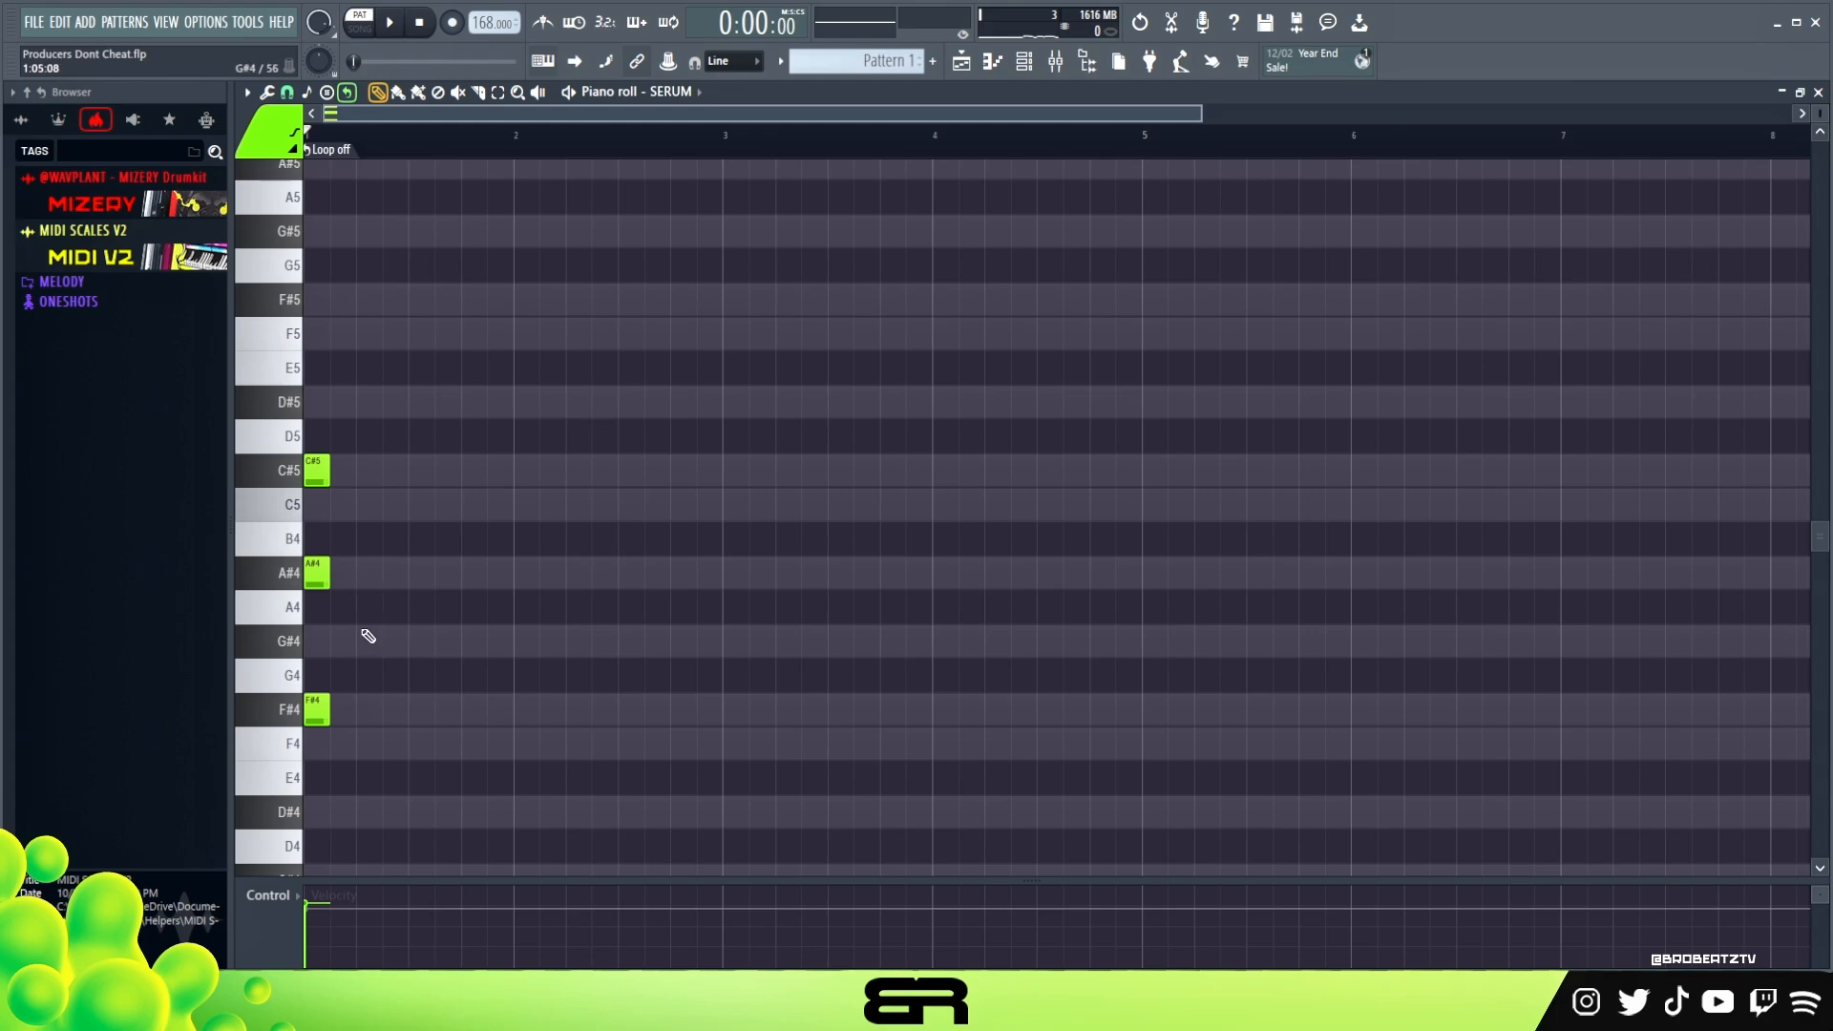
Copy the A#4 note down to G#4 at the start of bar 1 and audition the stacked notes.
{"action": "left_click", "coordinate": [310, 458], "text": "ctrl"}
{"action": "mouse_move", "coordinate": [310, 458]}
{"action": "left_mouse_down"}
{"action": "mouse_move", "coordinate": [310, 382]}
{"action": "mouse_move", "coordinate": [319, 523]}
{"action": "mouse_move", "coordinate": [499, 516]}
{"action": "mouse_move", "coordinate": [319, 523]}
{"action": "mouse_move", "coordinate": [335, 438]}
{"action": "mouse_move", "coordinate": [318, 472]}
{"action": "left_mouse_up"}
{"action": "right_click", "coordinate": [318, 473]}
{"action": "left_click_drag", "start_coordinate": [319, 570], "coordinate": [308, 641]}
{"action": "right_click", "coordinate": [338, 644]}
{"action": "left_click_drag", "start_coordinate": [379, 386], "coordinate": [304, 794]}
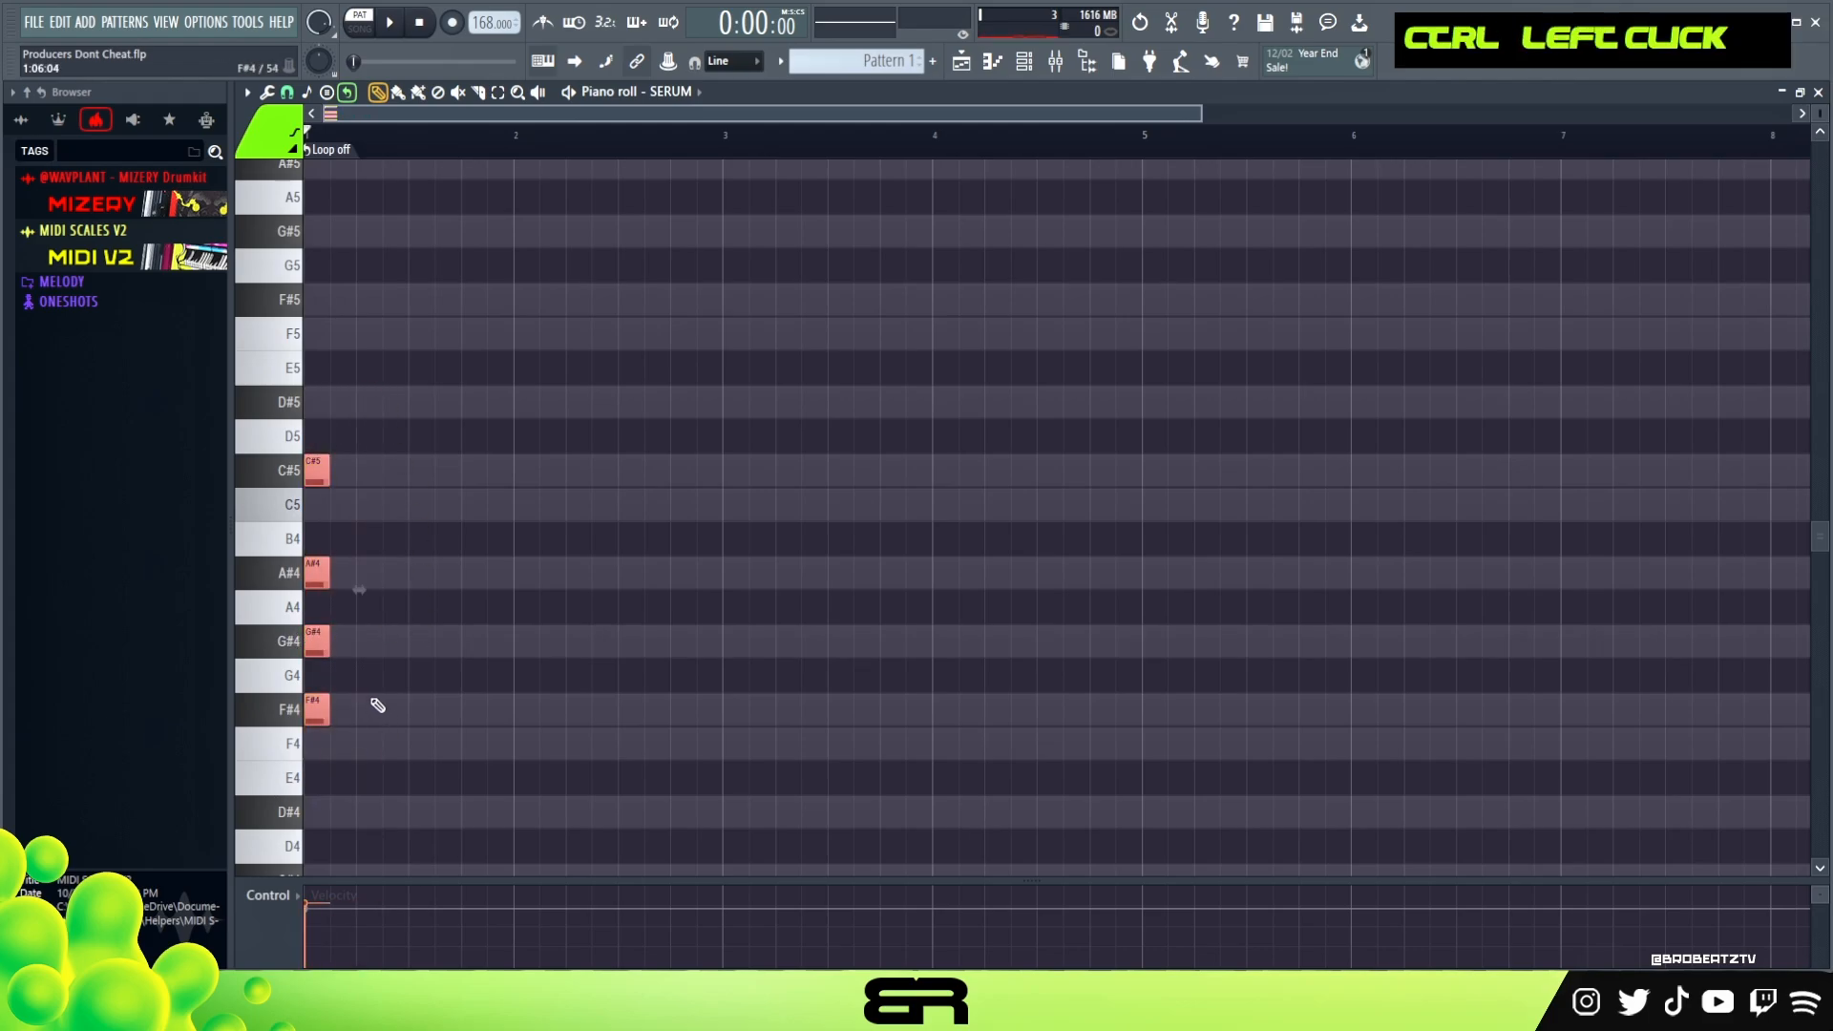
{"action": "right_click", "coordinate": [316, 641], "text": "alt"}
{"action": "left_click", "coordinate": [438, 599]}
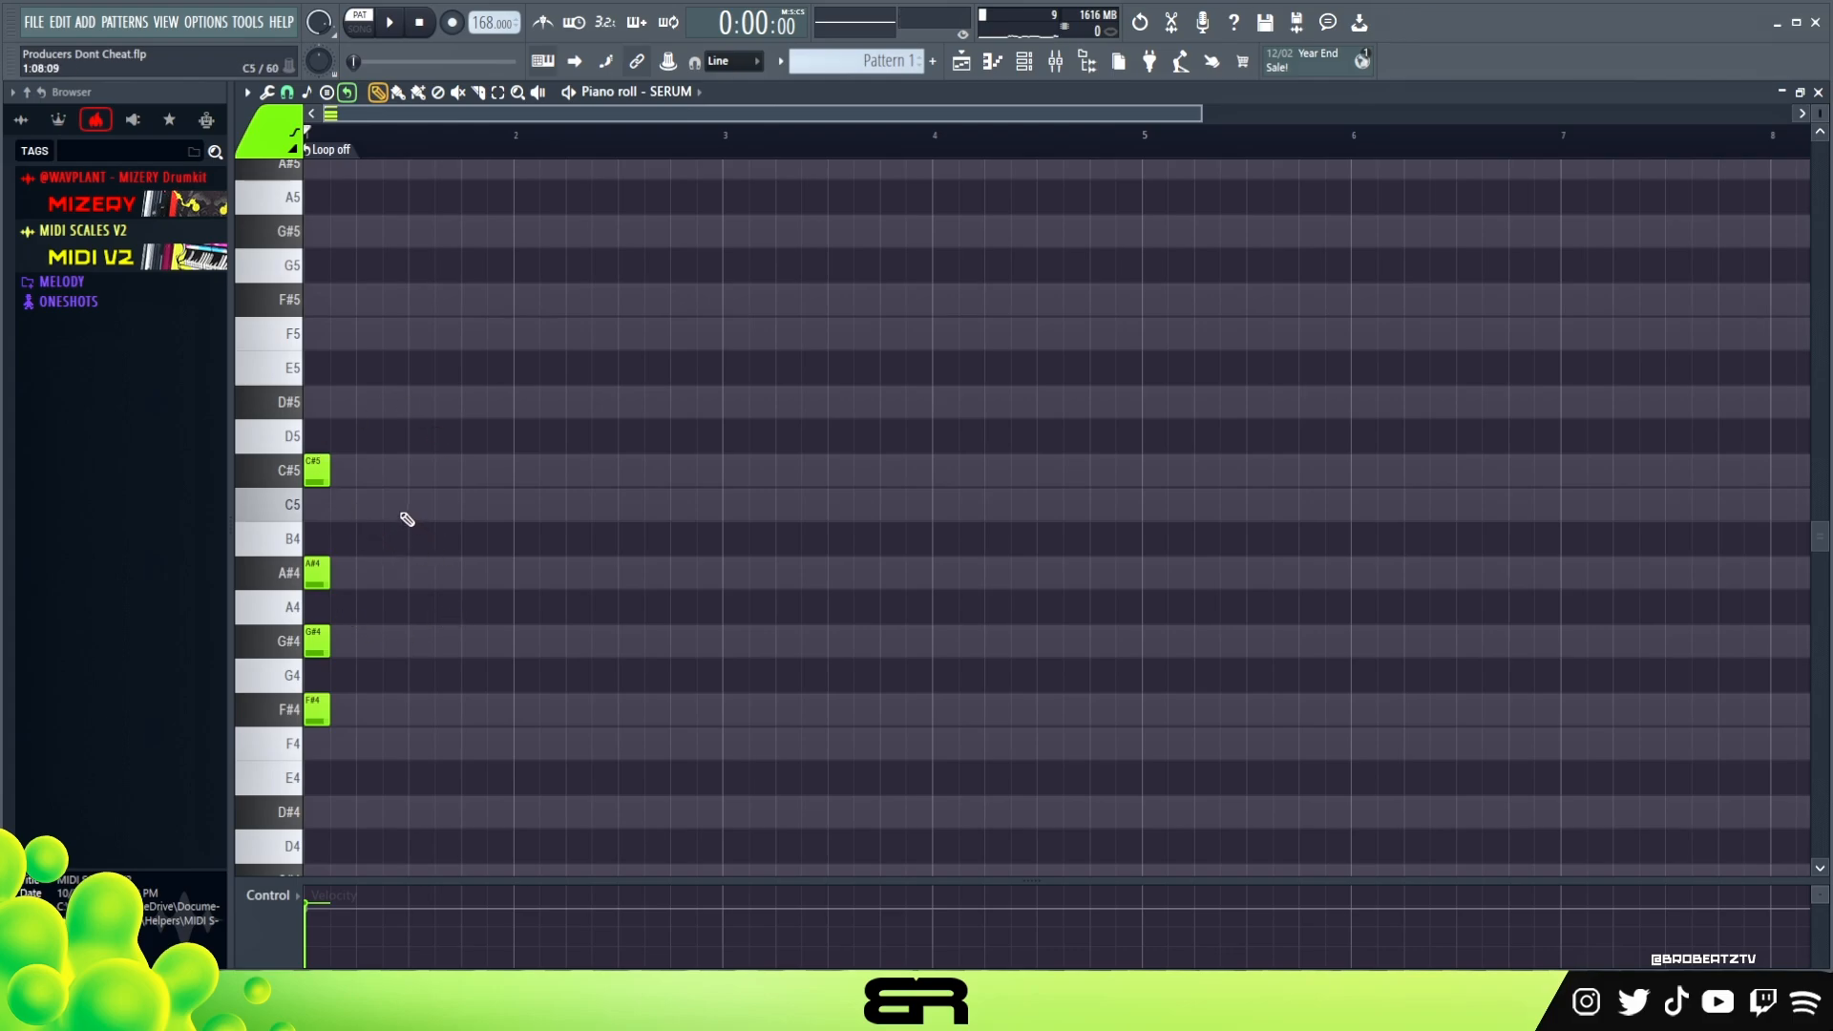
Transpose the C#5 note at the start of bar 1 down one octave to C#4.
{"action": "key", "text": "ctrl"}
{"action": "left_click", "coordinate": [323, 477], "text": "ctrl"}
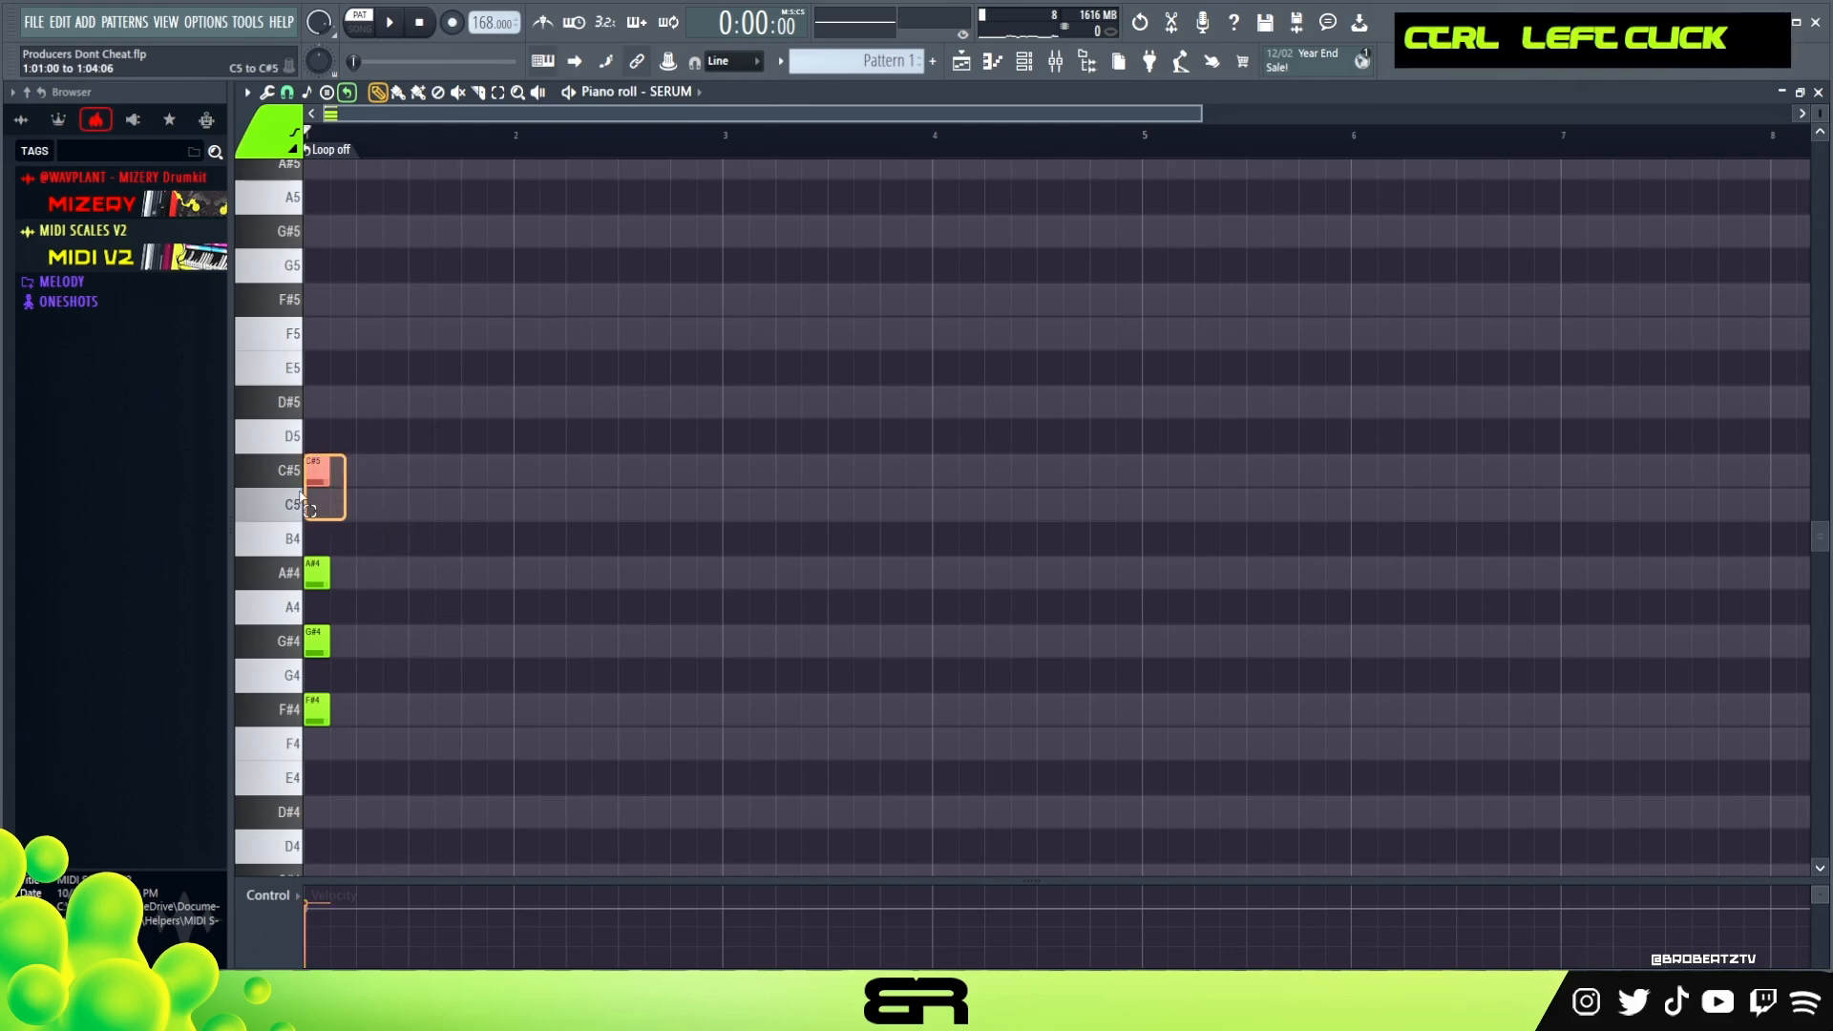
{"action": "key", "text": "ctrl+Down"}
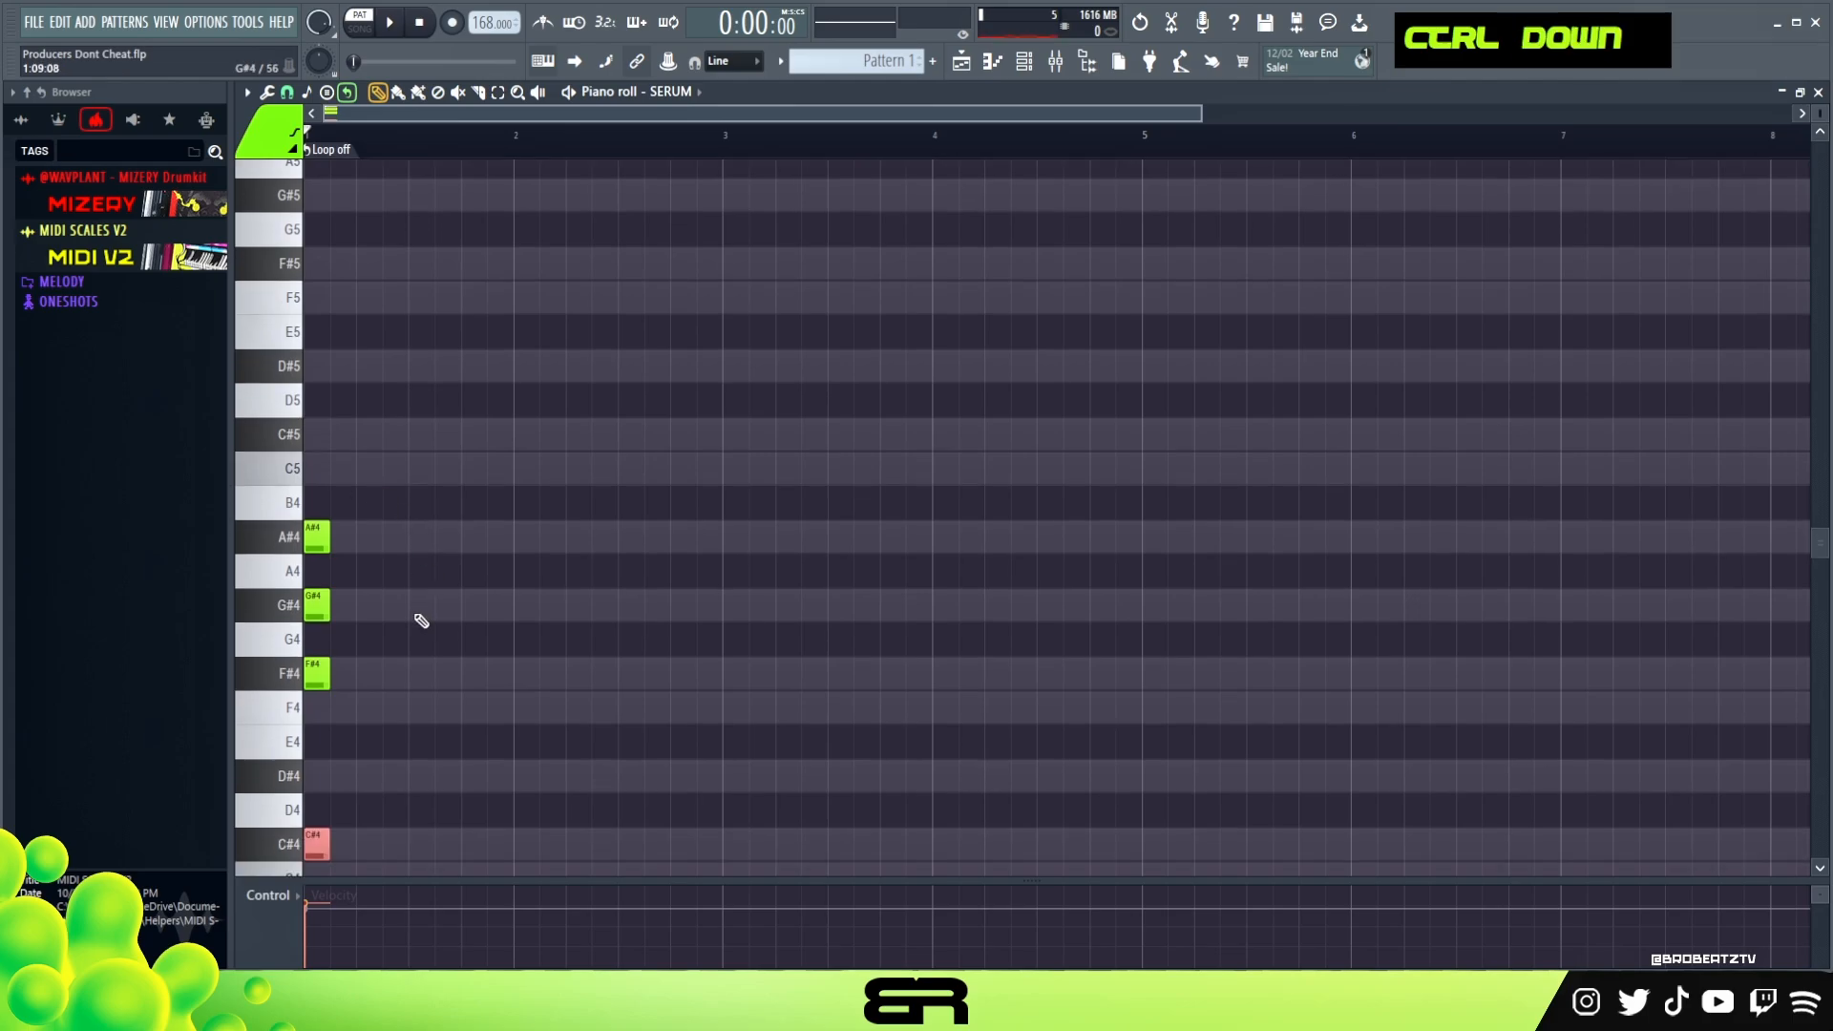
Spread the stacked notes one bar apart, with F#4 on bar 2, C#4 on bar 3 and G#4 on bar 4, and audition them.
{"action": "left_click", "coordinate": [316, 618], "text": "ctrl"}
{"action": "left_click_drag", "start_coordinate": [323, 611], "coordinate": [528, 609]}
{"action": "left_click_drag", "start_coordinate": [529, 607], "coordinate": [714, 608]}
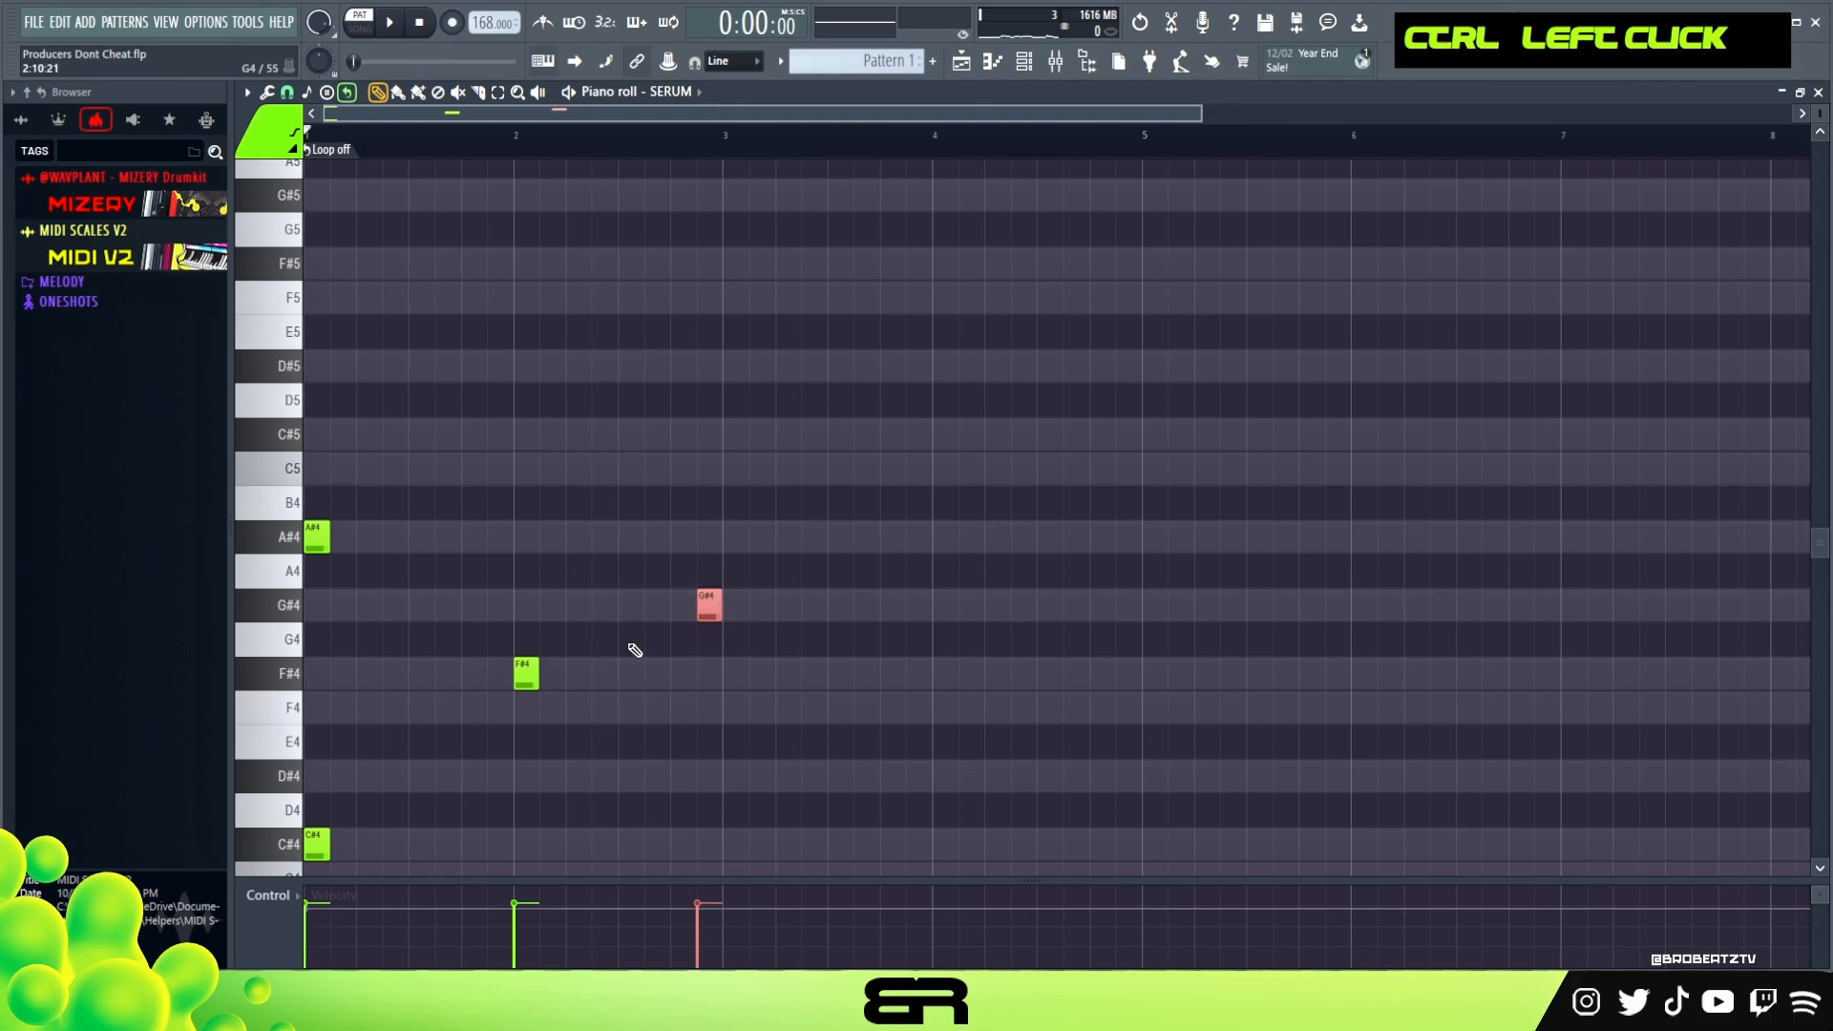
{"action": "left_click_drag", "start_coordinate": [316, 844], "coordinate": [735, 844]}
{"action": "right_click", "coordinate": [549, 686], "text": "alt"}
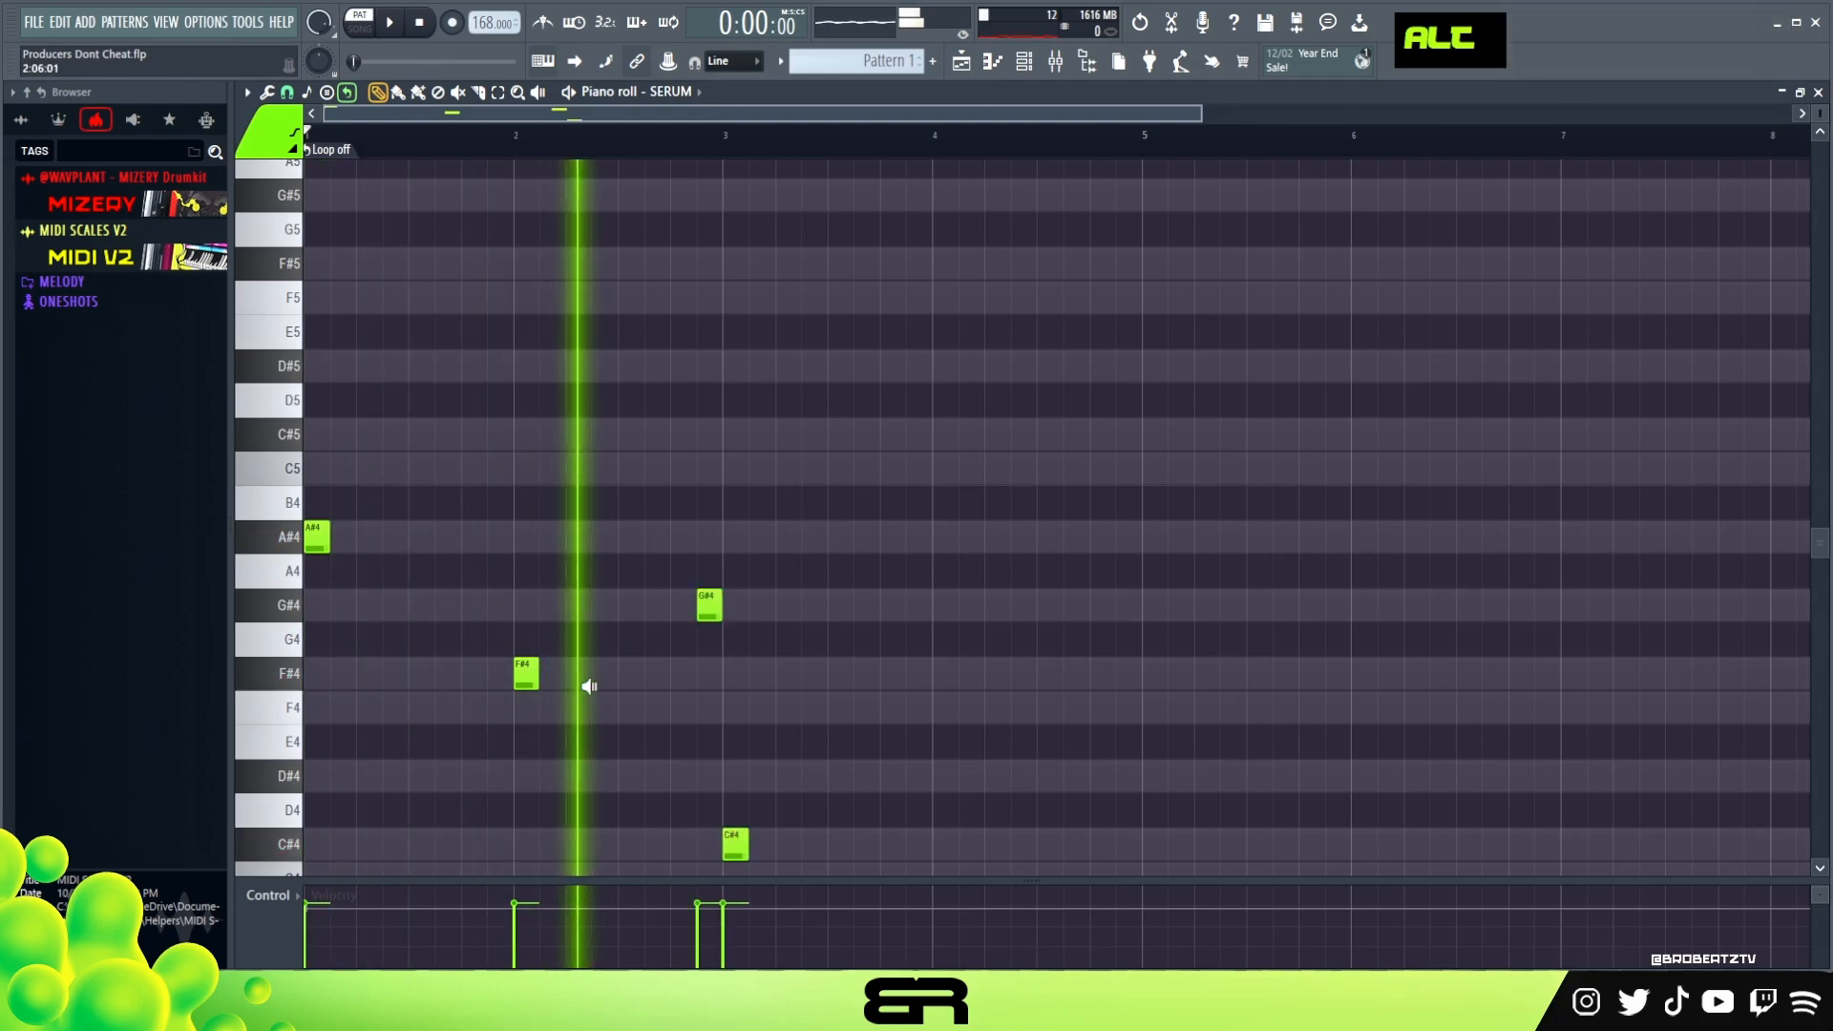
{"action": "mouse_move", "coordinate": [735, 844]}
{"action": "left_mouse_down"}
{"action": "mouse_move", "coordinate": [911, 844]}
{"action": "mouse_move", "coordinate": [735, 844]}
{"action": "left_mouse_up"}
{"action": "left_click_drag", "start_coordinate": [703, 605], "coordinate": [936, 616]}
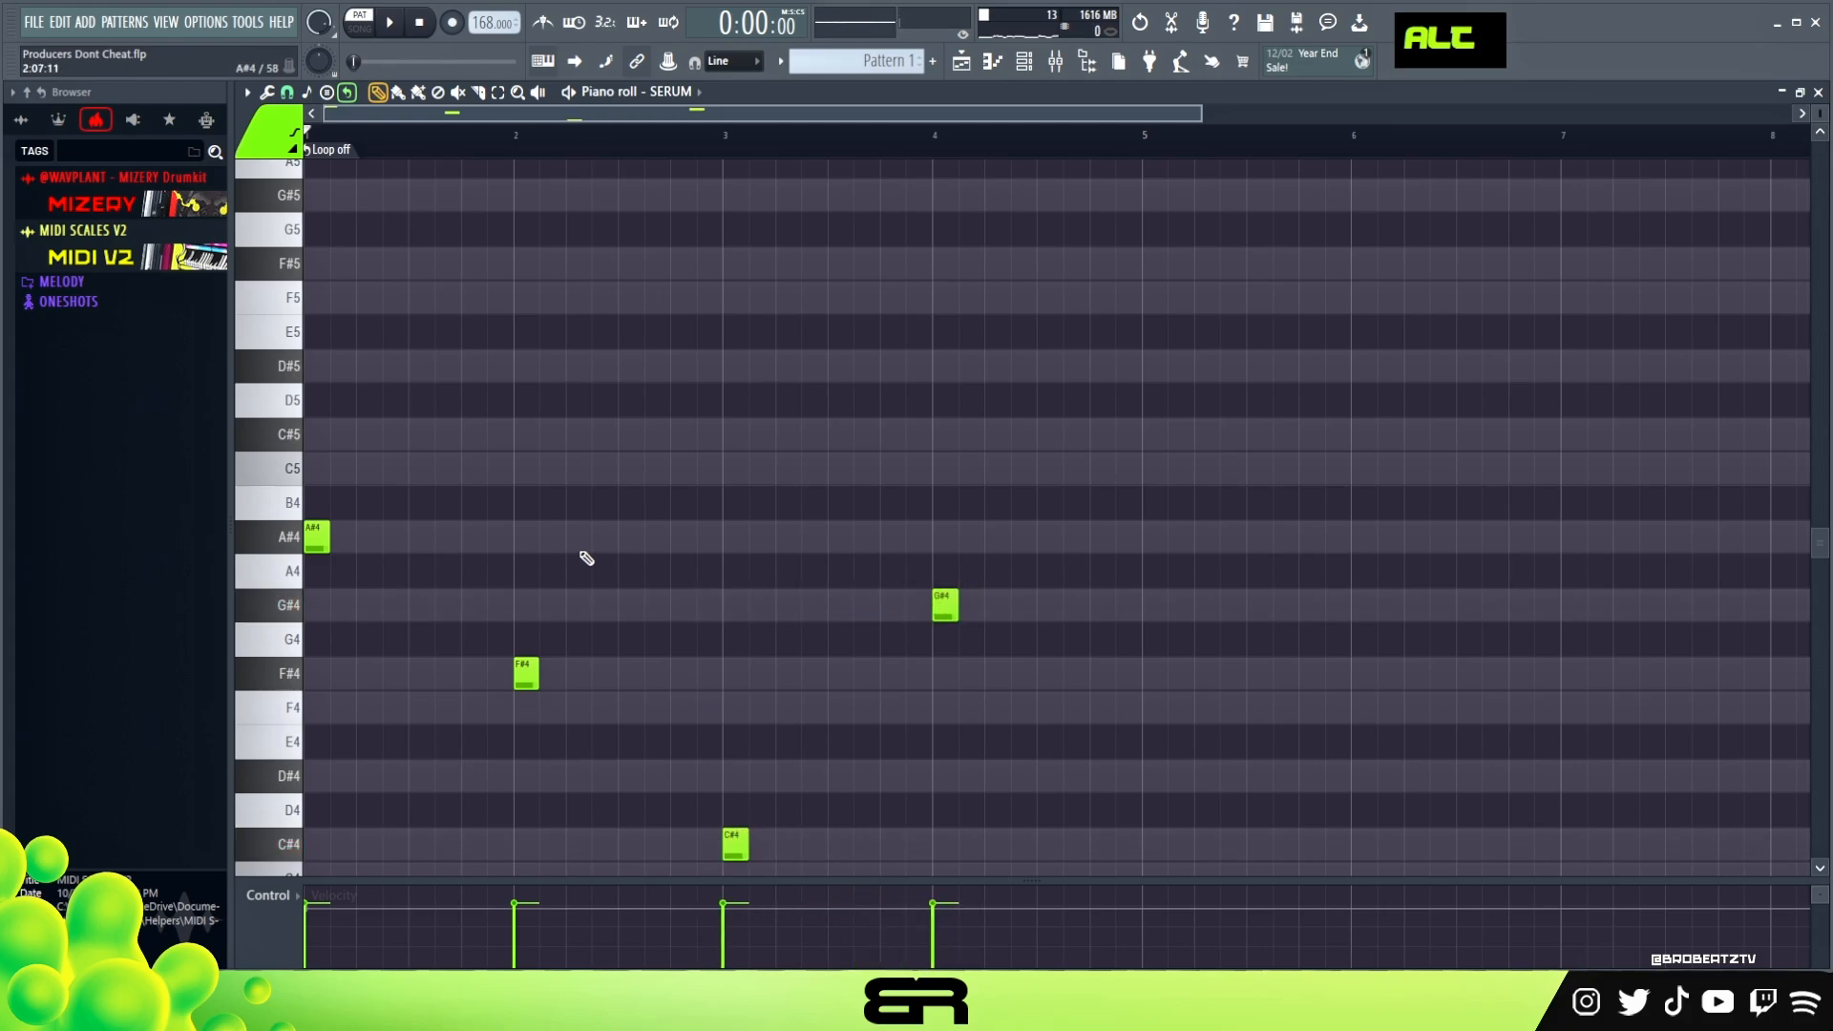
{"action": "right_click", "coordinate": [398, 588], "text": "alt"}
{"action": "mouse_move", "coordinate": [398, 588]}
{"action": "left_mouse_down"}
{"action": "mouse_move", "coordinate": [748, 646]}
{"action": "mouse_move", "coordinate": [969, 654]}
{"action": "left_mouse_up"}
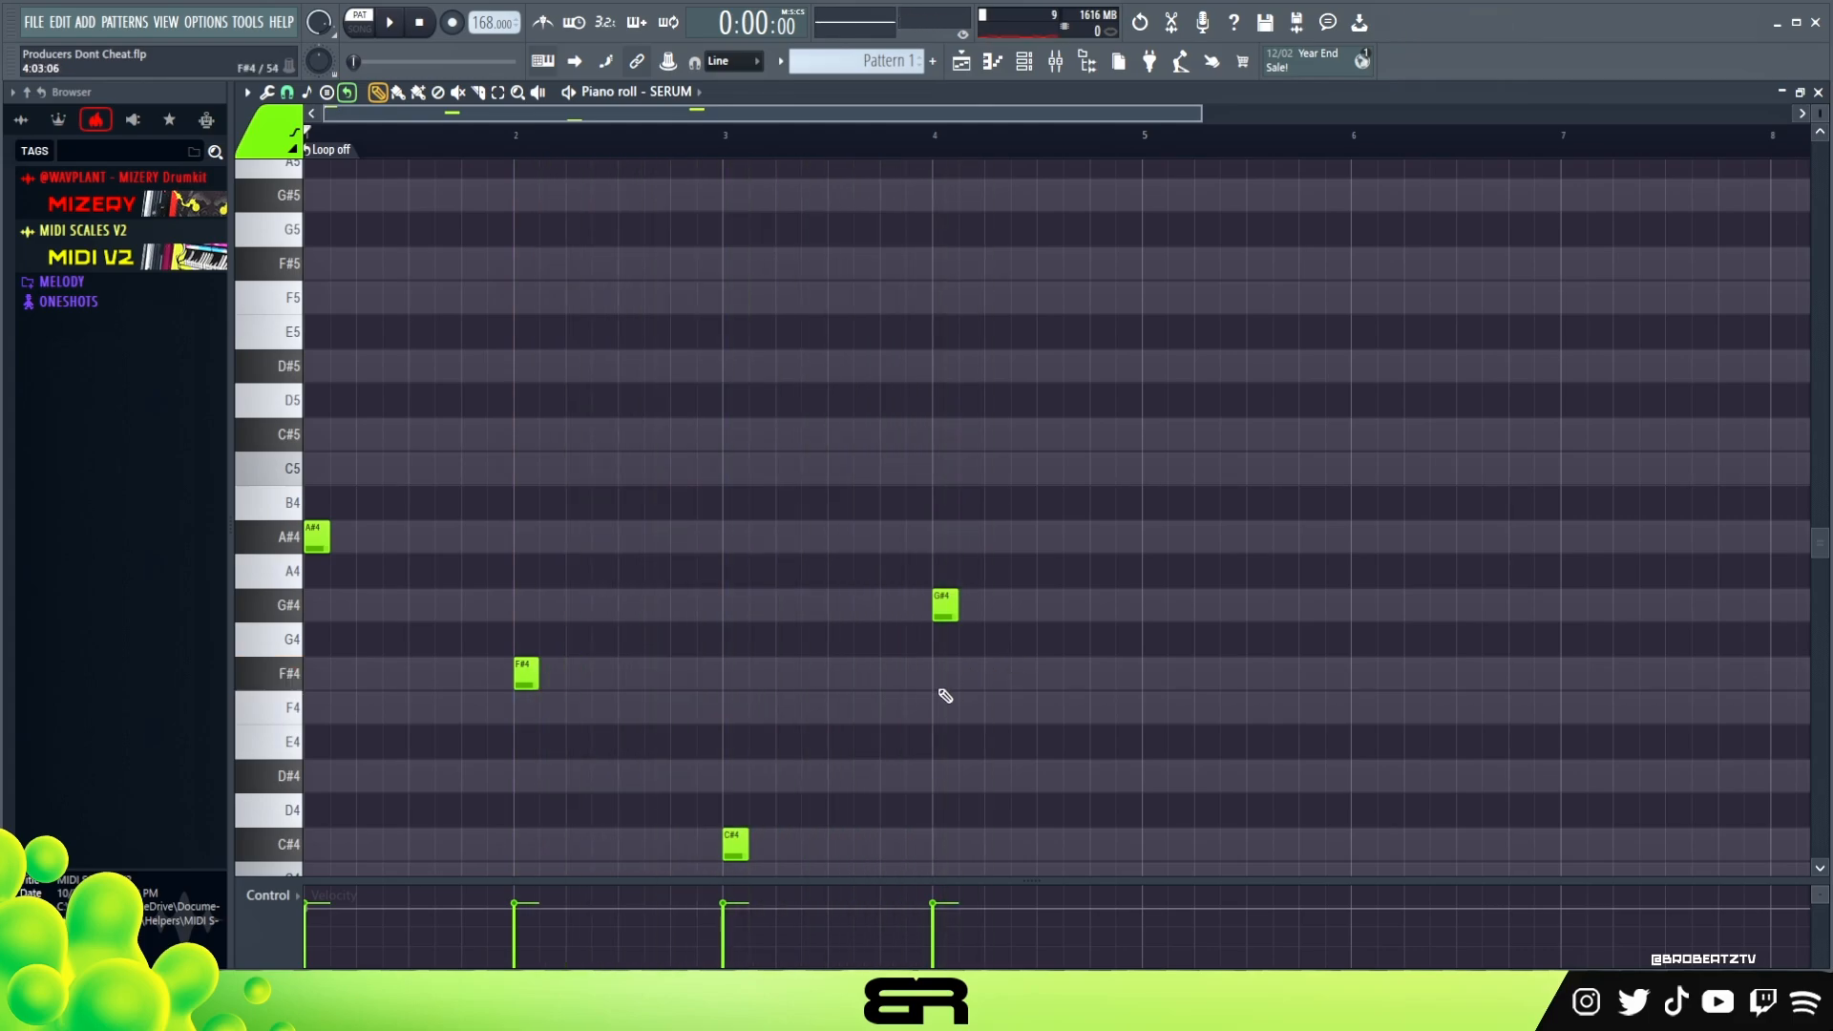
Duplicate the four-note sequence into bars 5 to 8 and raise the bar 7 C# one octave to C#5.
{"action": "key", "text": "ctrl+a"}
{"action": "left_click_drag", "start_coordinate": [324, 565], "coordinate": [1166, 568]}
{"action": "left_click", "coordinate": [1572, 844], "text": "ctrl"}
{"action": "key", "text": "ctrl+Up"}
{"action": "right_click", "coordinate": [1343, 674]}
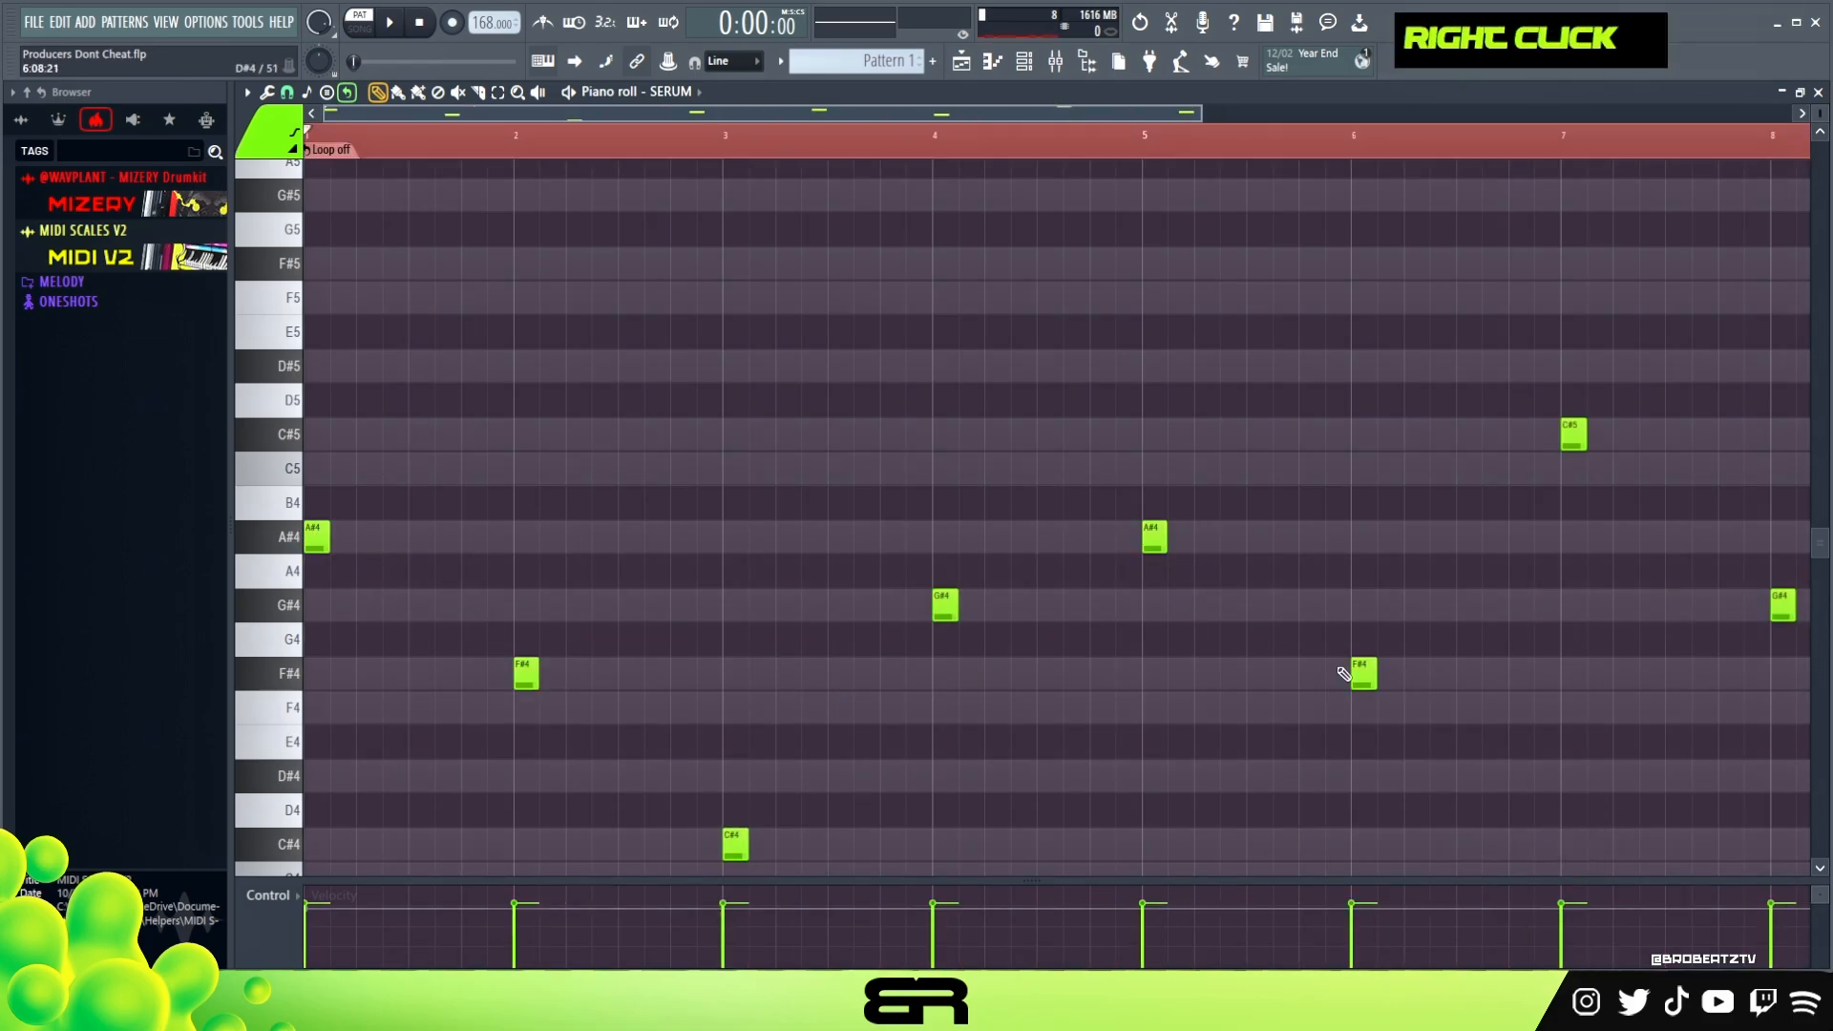
Clear the time selection, copy the bar 1 A#4 note up to C#5, and select both notes.
{"action": "left_click_drag", "start_coordinate": [1201, 126], "coordinate": [1298, 133]}
{"action": "scroll", "coordinate": [1047, 360], "scroll_direction": "down", "scroll_amount": 1}
{"action": "scroll", "coordinate": [855, 389], "scroll_direction": "up", "scroll_amount": 1}
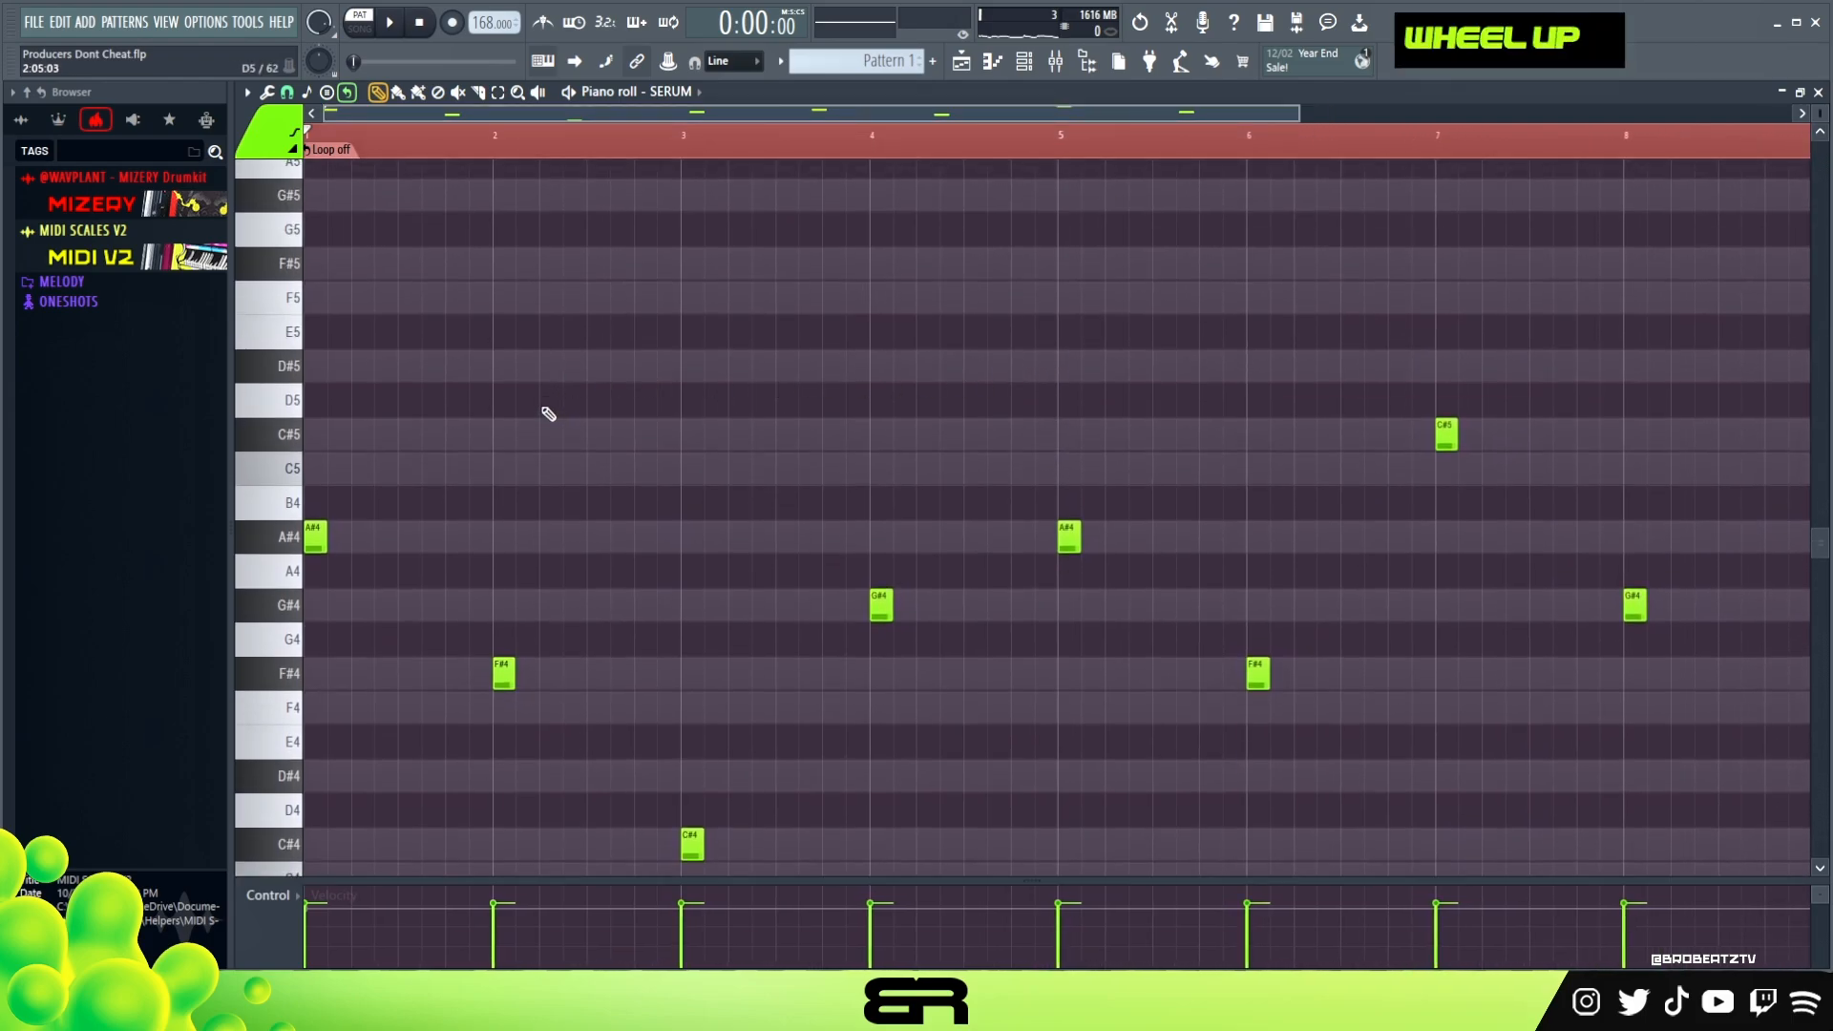
{"action": "scroll", "coordinate": [535, 434], "scroll_direction": "up", "scroll_amount": 1}
{"action": "double_click", "coordinate": [444, 138]}
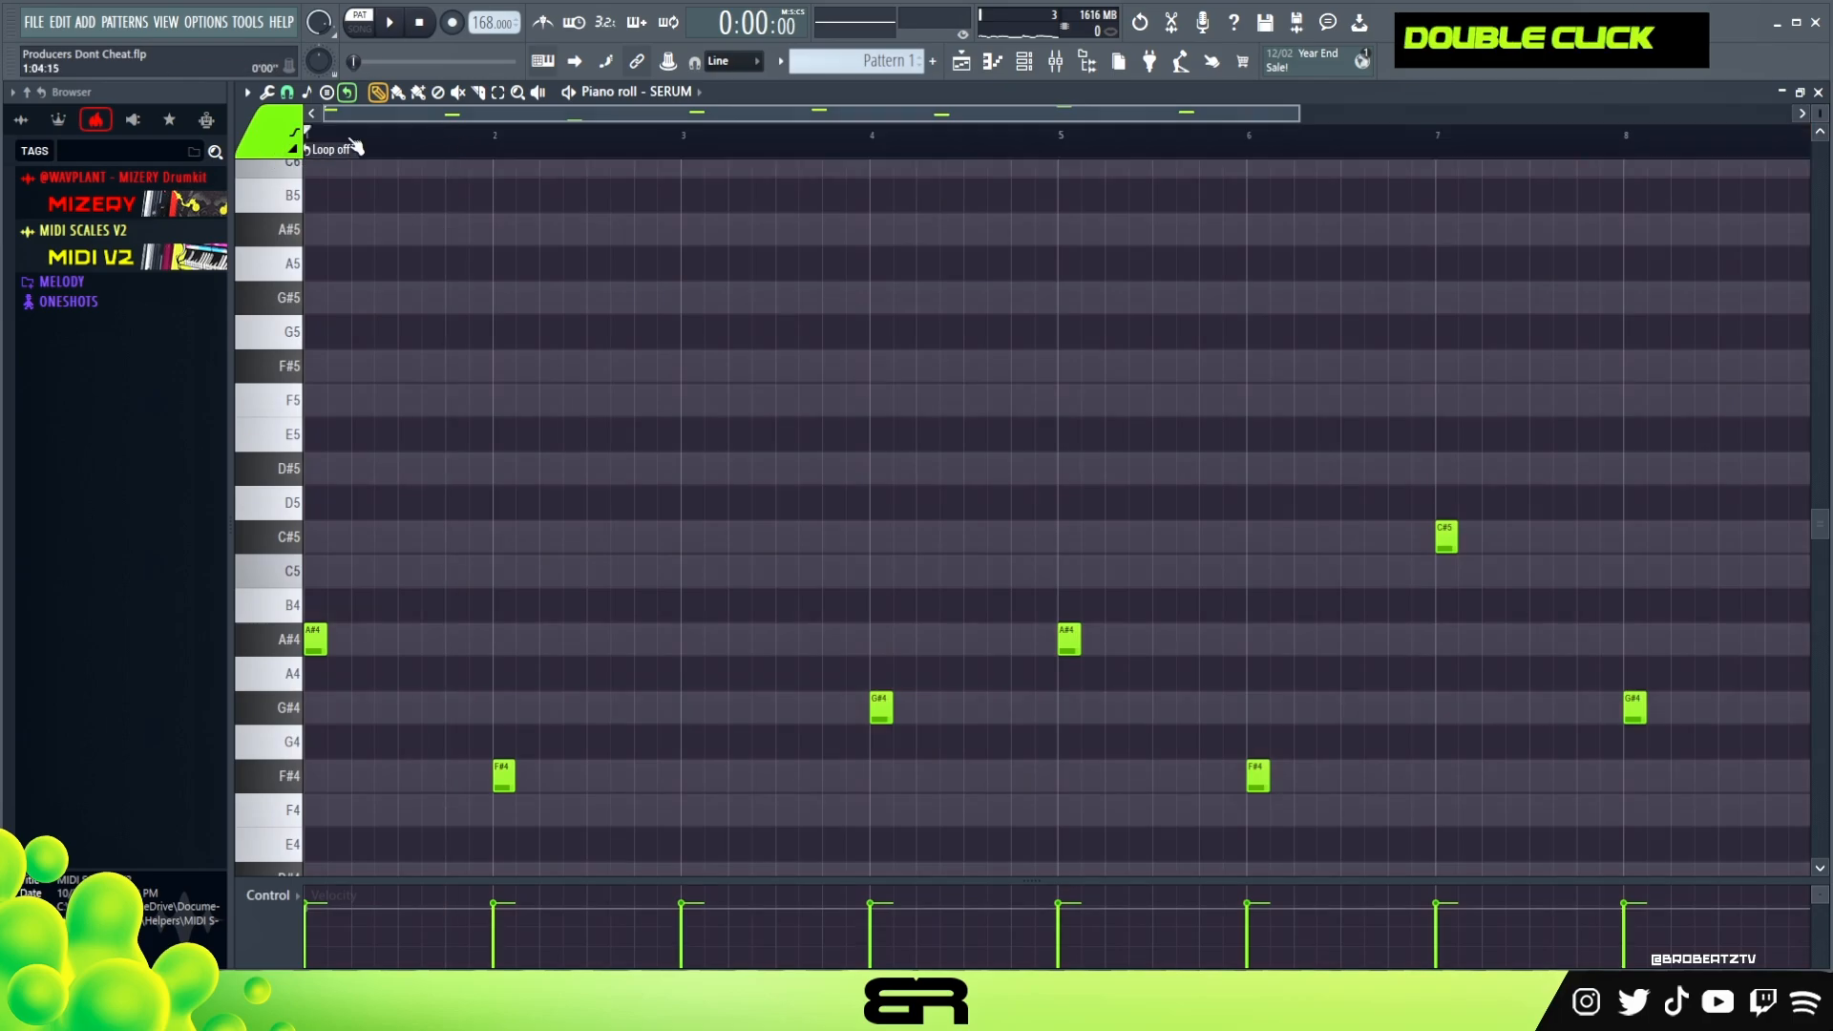
{"action": "scroll", "coordinate": [401, 139], "scroll_direction": "up", "scroll_amount": 2}
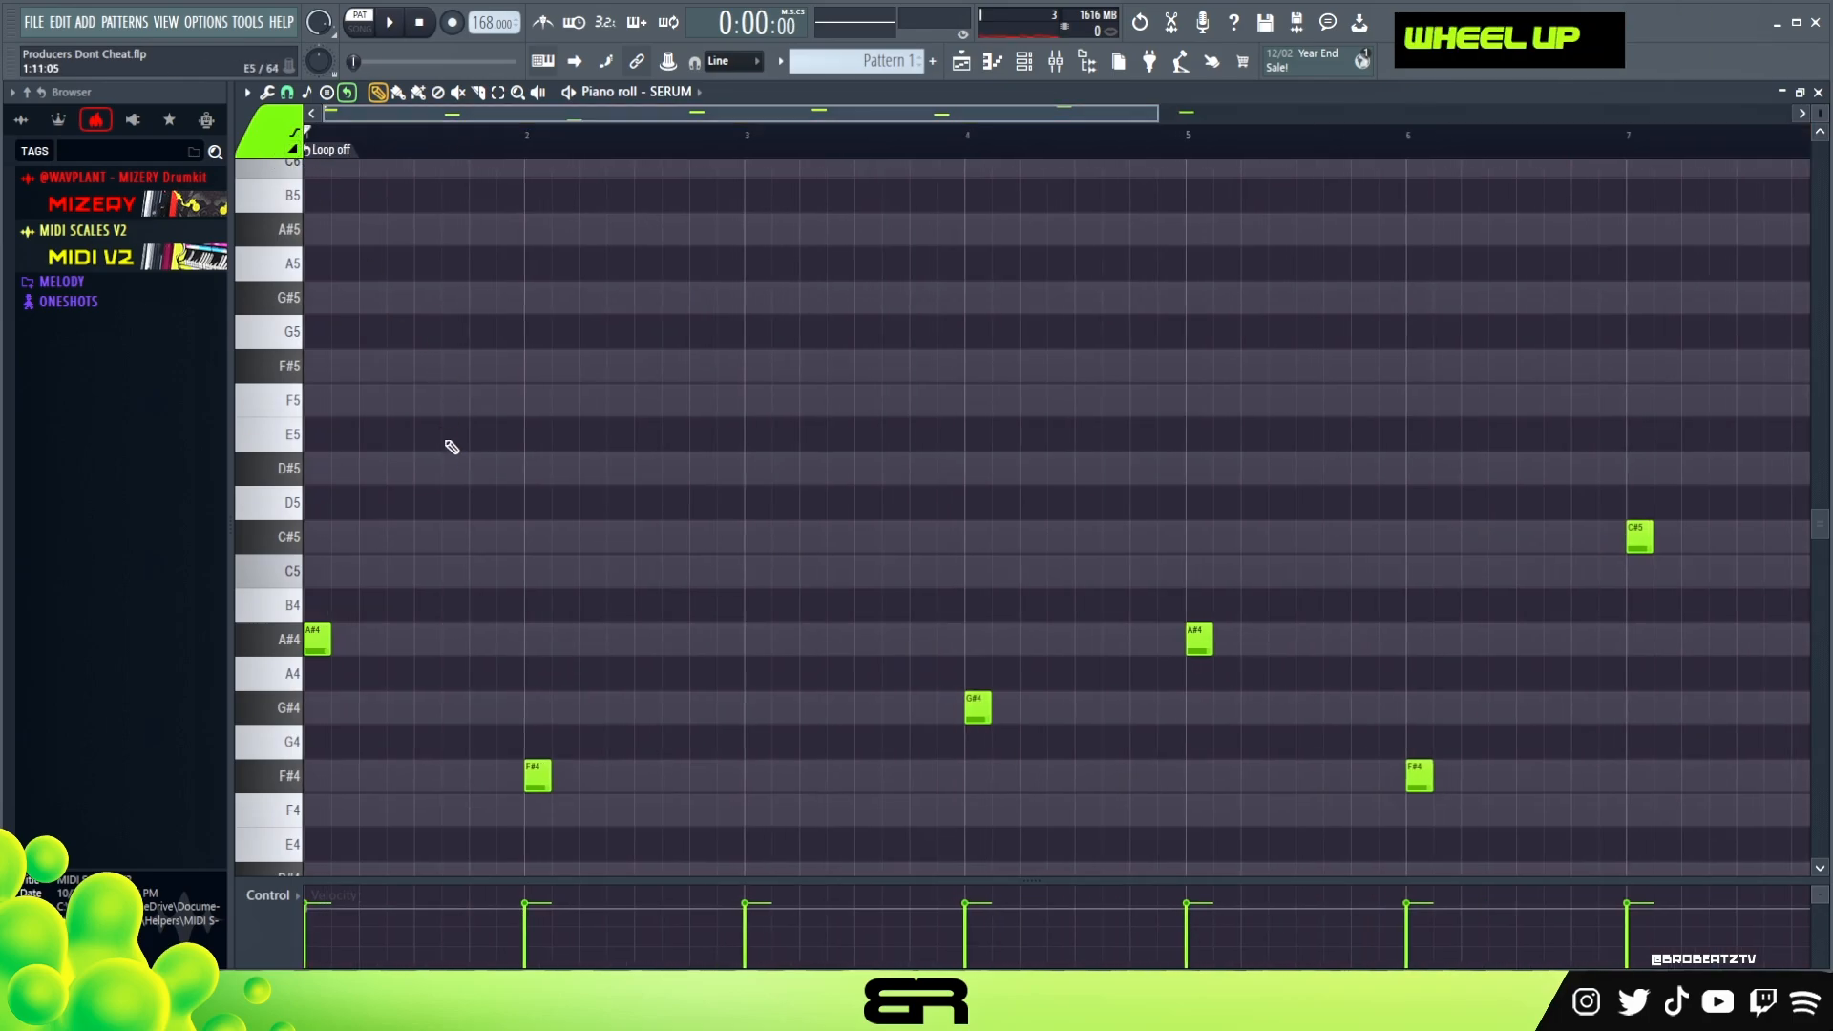
{"action": "left_click", "coordinate": [318, 640], "text": "ctrl"}
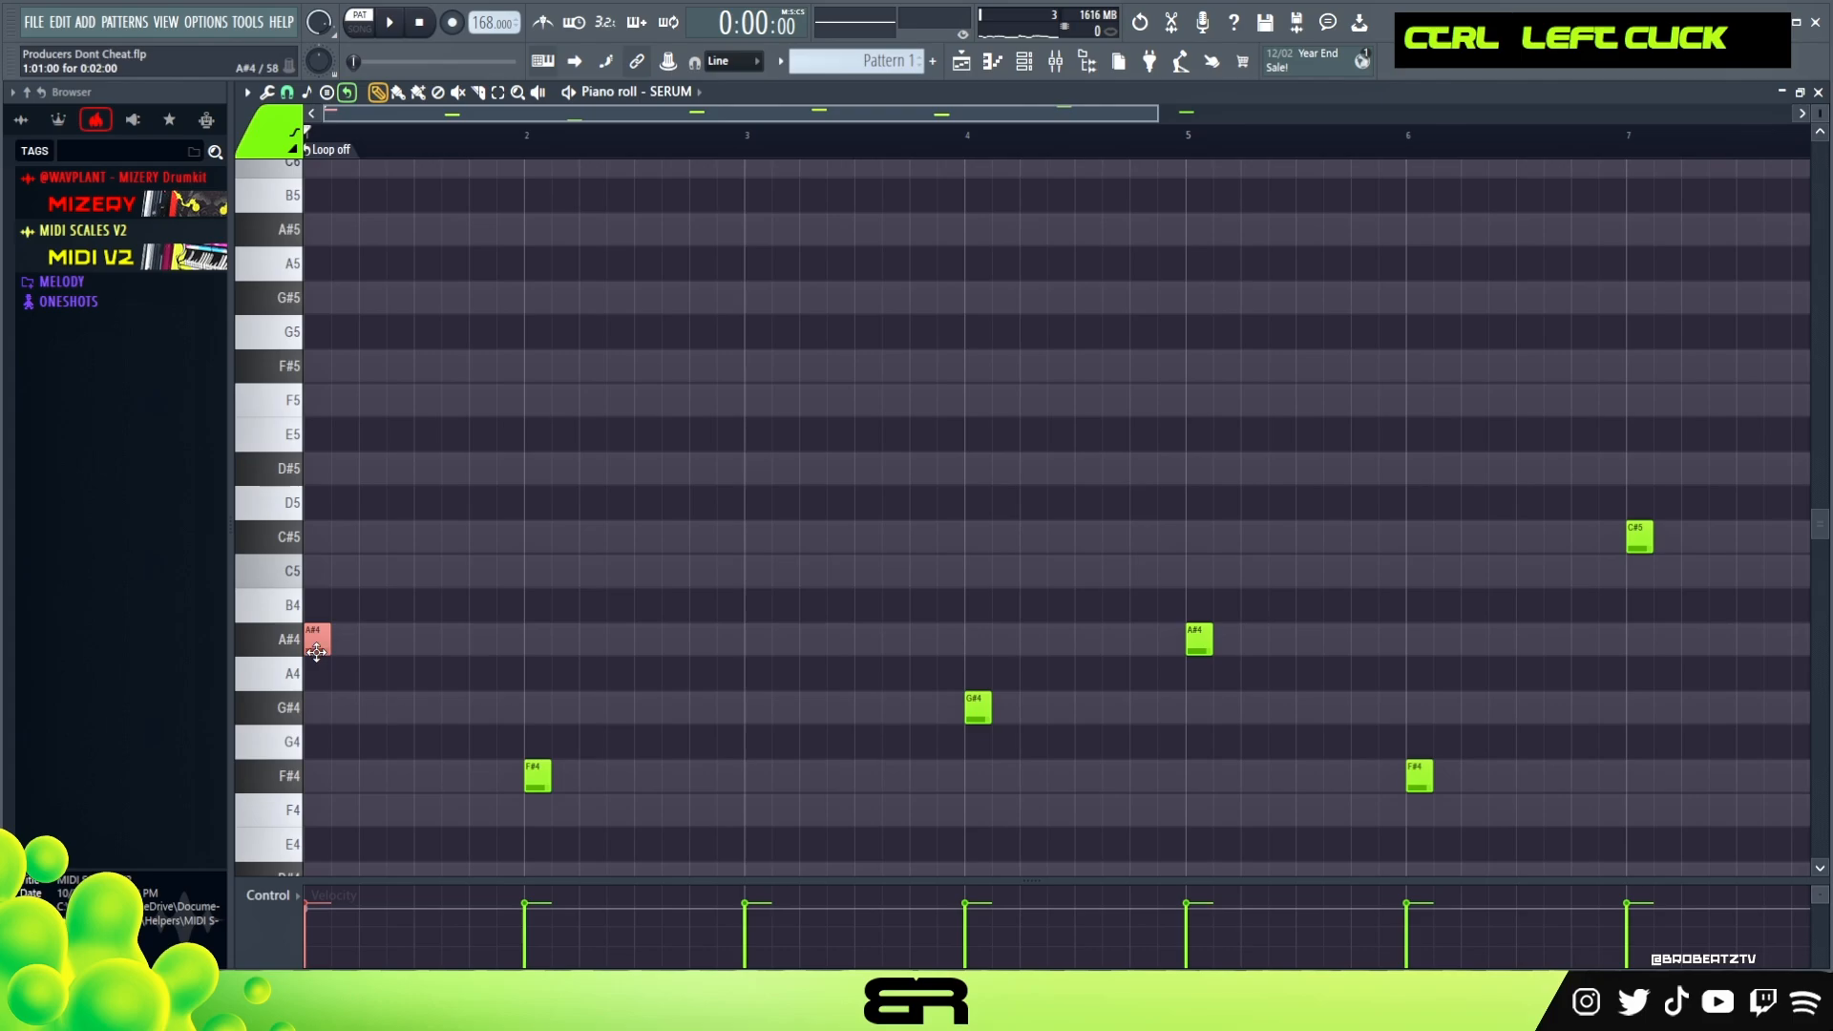
{"action": "left_click_drag", "start_coordinate": [315, 639], "coordinate": [303, 539]}
{"action": "mouse_move", "coordinate": [329, 638]}
{"action": "left_mouse_down"}
{"action": "mouse_move", "coordinate": [360, 611]}
{"action": "mouse_move", "coordinate": [331, 638]}
{"action": "left_mouse_up"}
{"action": "mouse_move", "coordinate": [317, 639]}
{"action": "left_mouse_down"}
{"action": "mouse_move", "coordinate": [345, 640]}
{"action": "mouse_move", "coordinate": [317, 640]}
{"action": "left_mouse_up"}
{"action": "left_click_drag", "start_coordinate": [393, 525], "coordinate": [315, 651]}
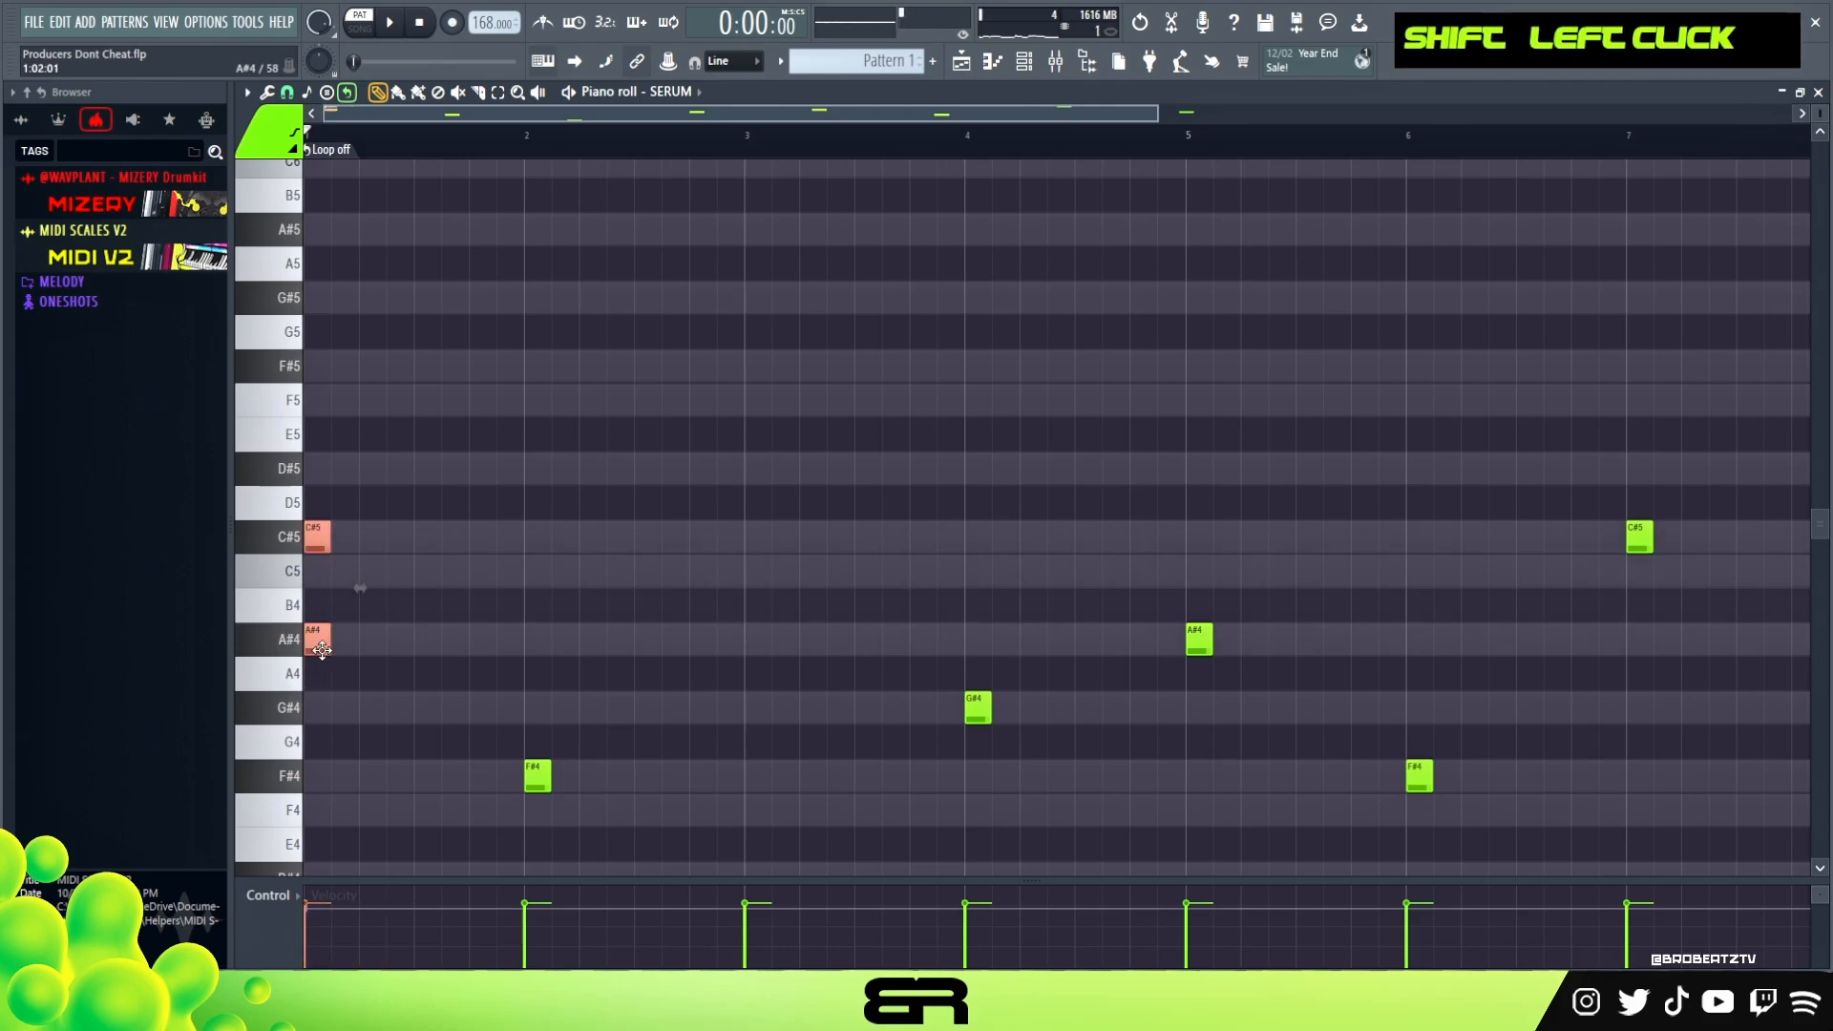
Try the bar 1 A# and C# pair two octaves higher, lower it one octave, and play it.
{"action": "key", "text": "ctrl+Up"}
{"action": "key", "text": "ctrl+Up"}
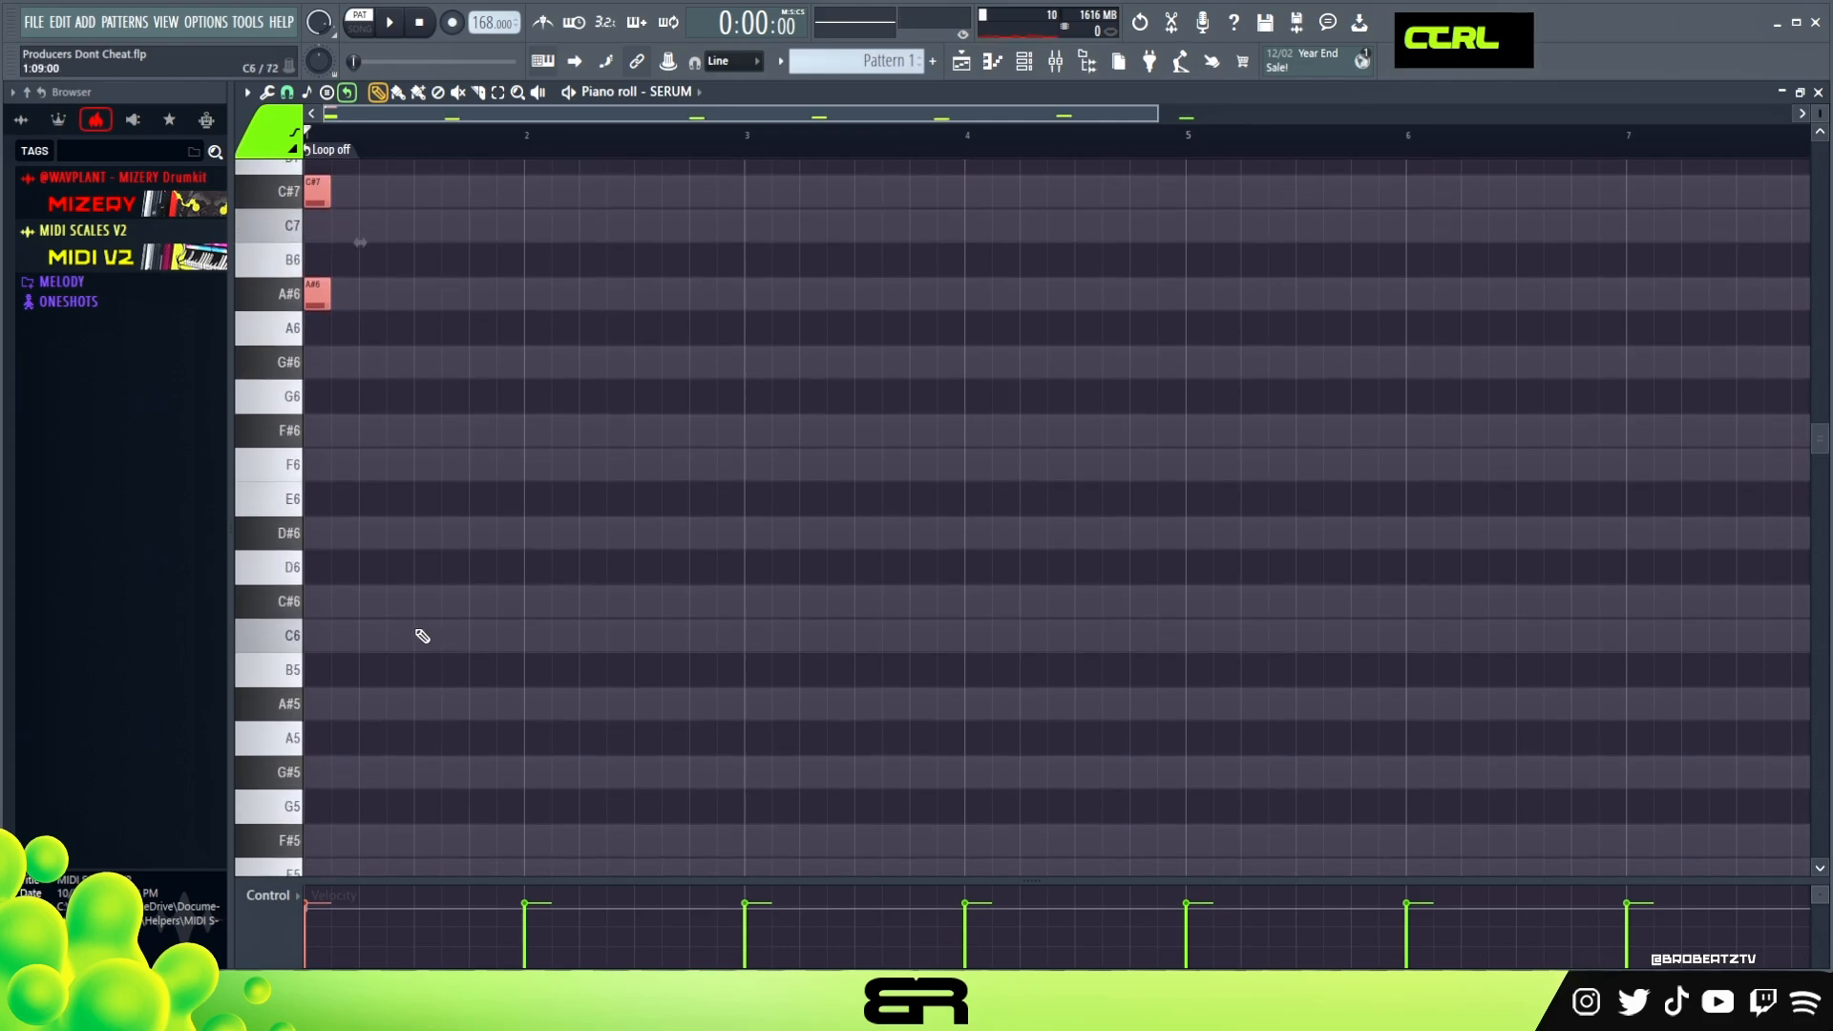
{"action": "key", "text": "ctrl+Down"}
{"action": "key", "text": "space"}
{"action": "key", "text": "space"}
{"action": "scroll", "coordinate": [418, 633], "scroll_direction": "down", "scroll_amount": 2}
Raise the A#5 note at bar 1 one octave to A#6 and play the wider interval with C#6.
{"action": "left_click_drag", "start_coordinate": [346, 462], "coordinate": [299, 524]}
{"action": "key", "text": "ctrl+Up"}
{"action": "key", "text": "space"}
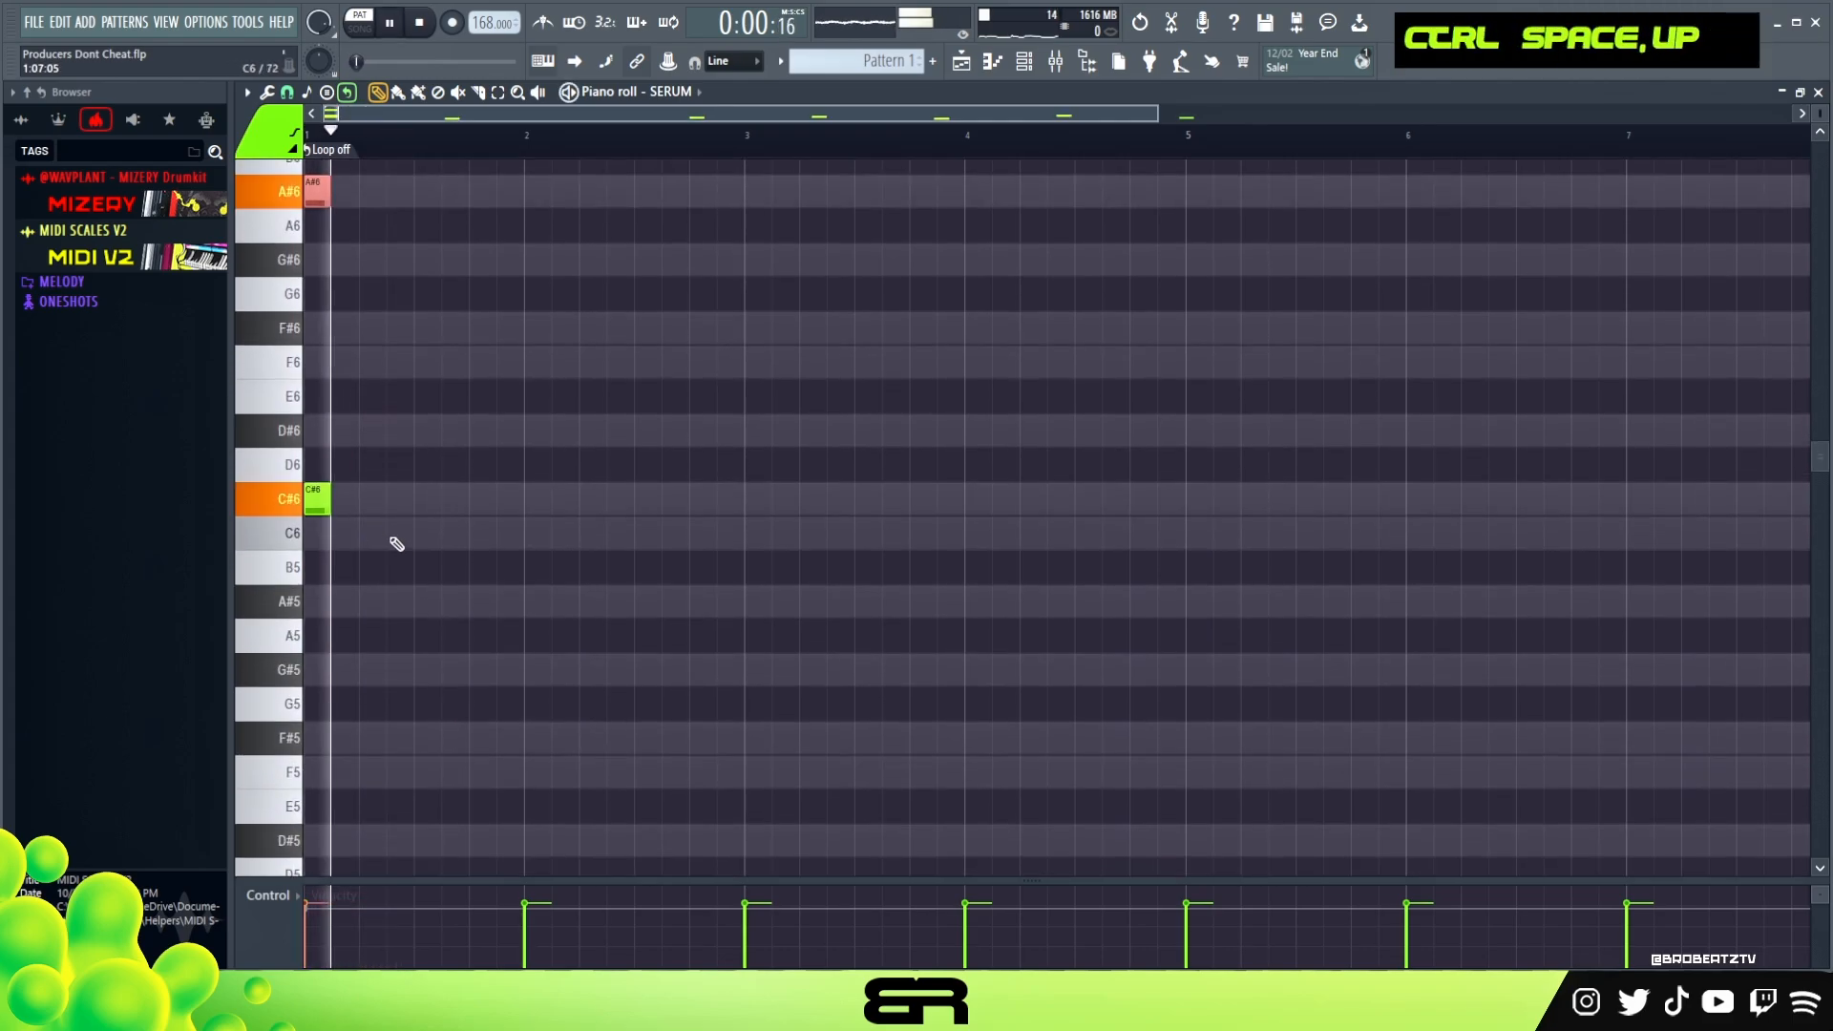
{"action": "right_click", "coordinate": [433, 523]}
{"action": "key", "text": "space"}
{"action": "key", "text": "space"}
{"action": "key", "text": "space"}
{"action": "key", "text": "space"}
Transpose all notes in the pattern down one octave, with C#4 and A#3 at the start of bar 1, and keep everything selected.
{"action": "scroll", "coordinate": [450, 513], "scroll_direction": "down", "scroll_amount": 3}
{"action": "key", "text": "space"}
{"action": "key", "text": "ctrl+Down"}
{"action": "key", "text": "ctrl+a"}
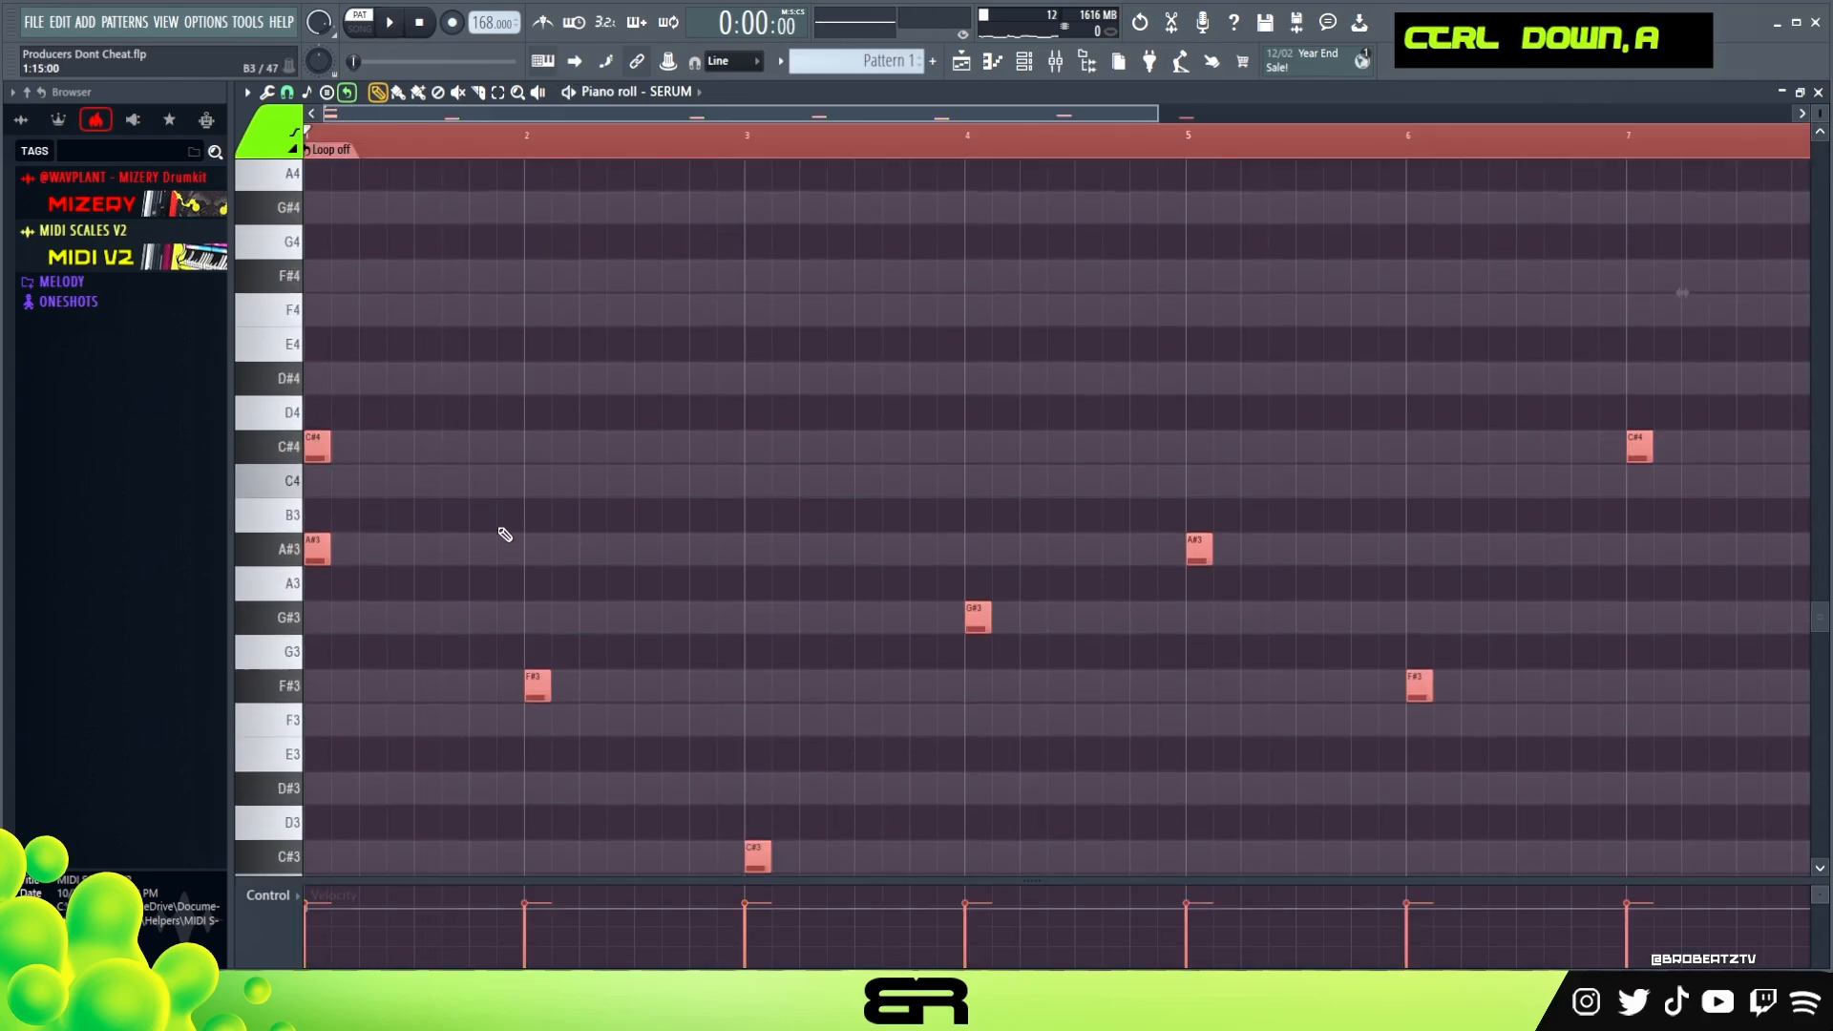
Deselect all notes and play the interval formed by C#5 and A#5 at the start of bar 1.
{"action": "scroll", "coordinate": [512, 512], "scroll_direction": "down", "scroll_amount": 3}
{"action": "scroll", "coordinate": [519, 511], "scroll_direction": "up", "scroll_amount": 3}
{"action": "scroll", "coordinate": [519, 511], "scroll_direction": "up", "scroll_amount": 3}
{"action": "key", "text": "space"}
{"action": "scroll", "coordinate": [515, 515], "scroll_direction": "up", "scroll_amount": 3}
{"action": "key", "text": "space"}
{"action": "scroll", "coordinate": [479, 544], "scroll_direction": "up", "scroll_amount": 3}
{"action": "scroll", "coordinate": [472, 556], "scroll_direction": "down", "scroll_amount": 2}
{"action": "right_click", "coordinate": [414, 458]}
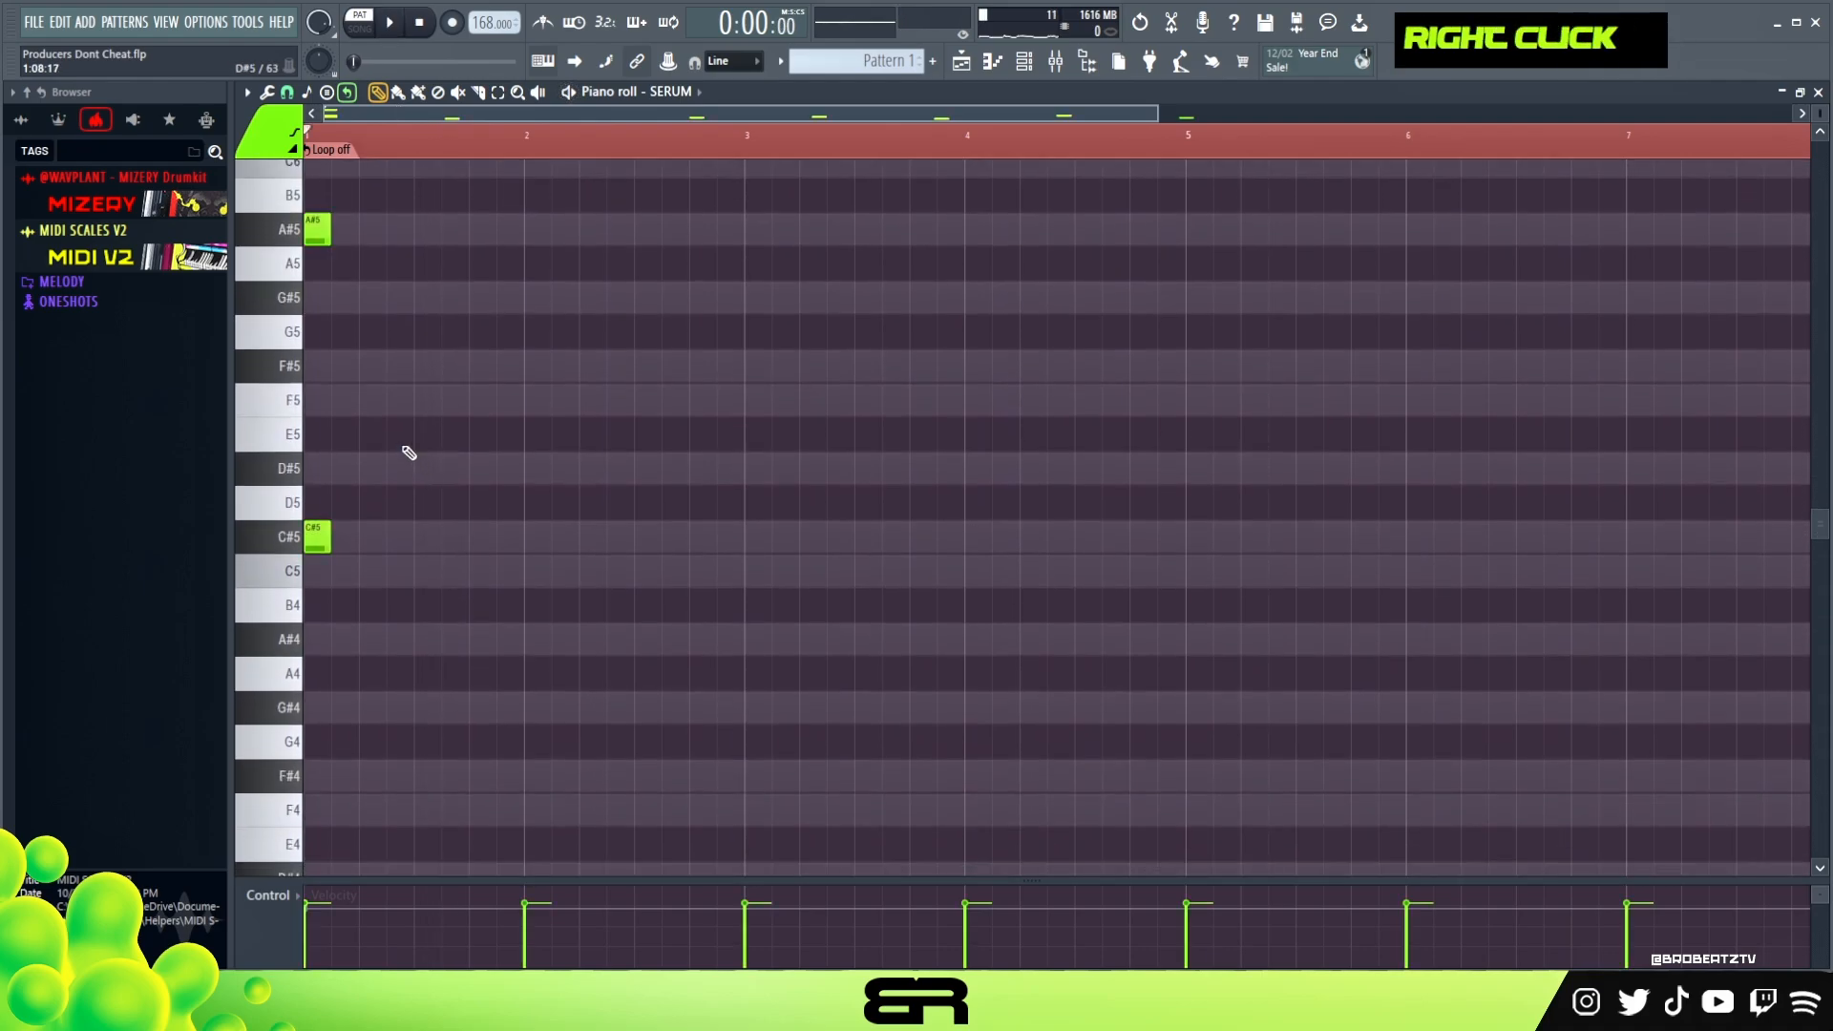
{"action": "key", "text": "space"}
{"action": "key", "text": "space"}
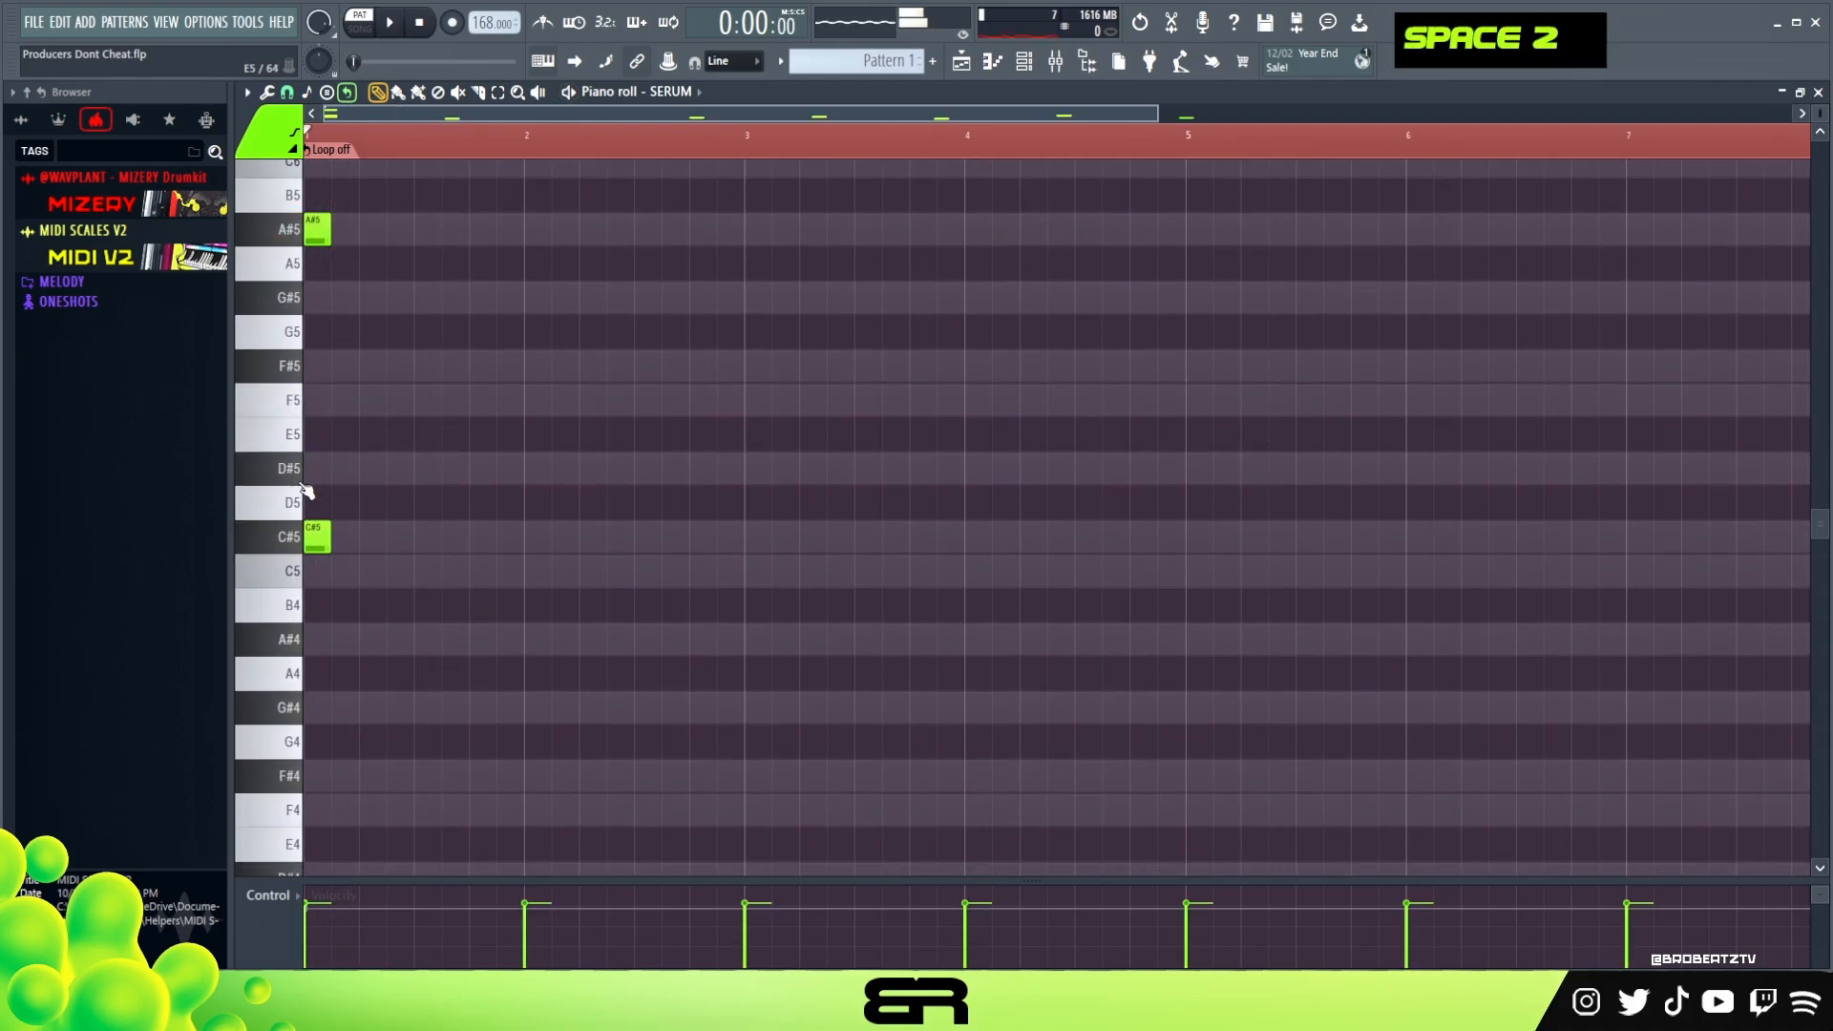
{"action": "key", "text": "space"}
{"action": "key", "text": "space"}
Add an F5 and C5 pair and a following C#5 in bar 1, play the phrase, and clear the time selection.
{"action": "left_click", "coordinate": [393, 401]}
{"action": "key", "text": "space"}
{"action": "key", "text": "space"}
{"action": "key", "text": "space"}
{"action": "left_click", "coordinate": [397, 570]}
{"action": "left_click", "coordinate": [482, 538]}
{"action": "key", "text": "space"}
{"action": "key", "text": "space"}
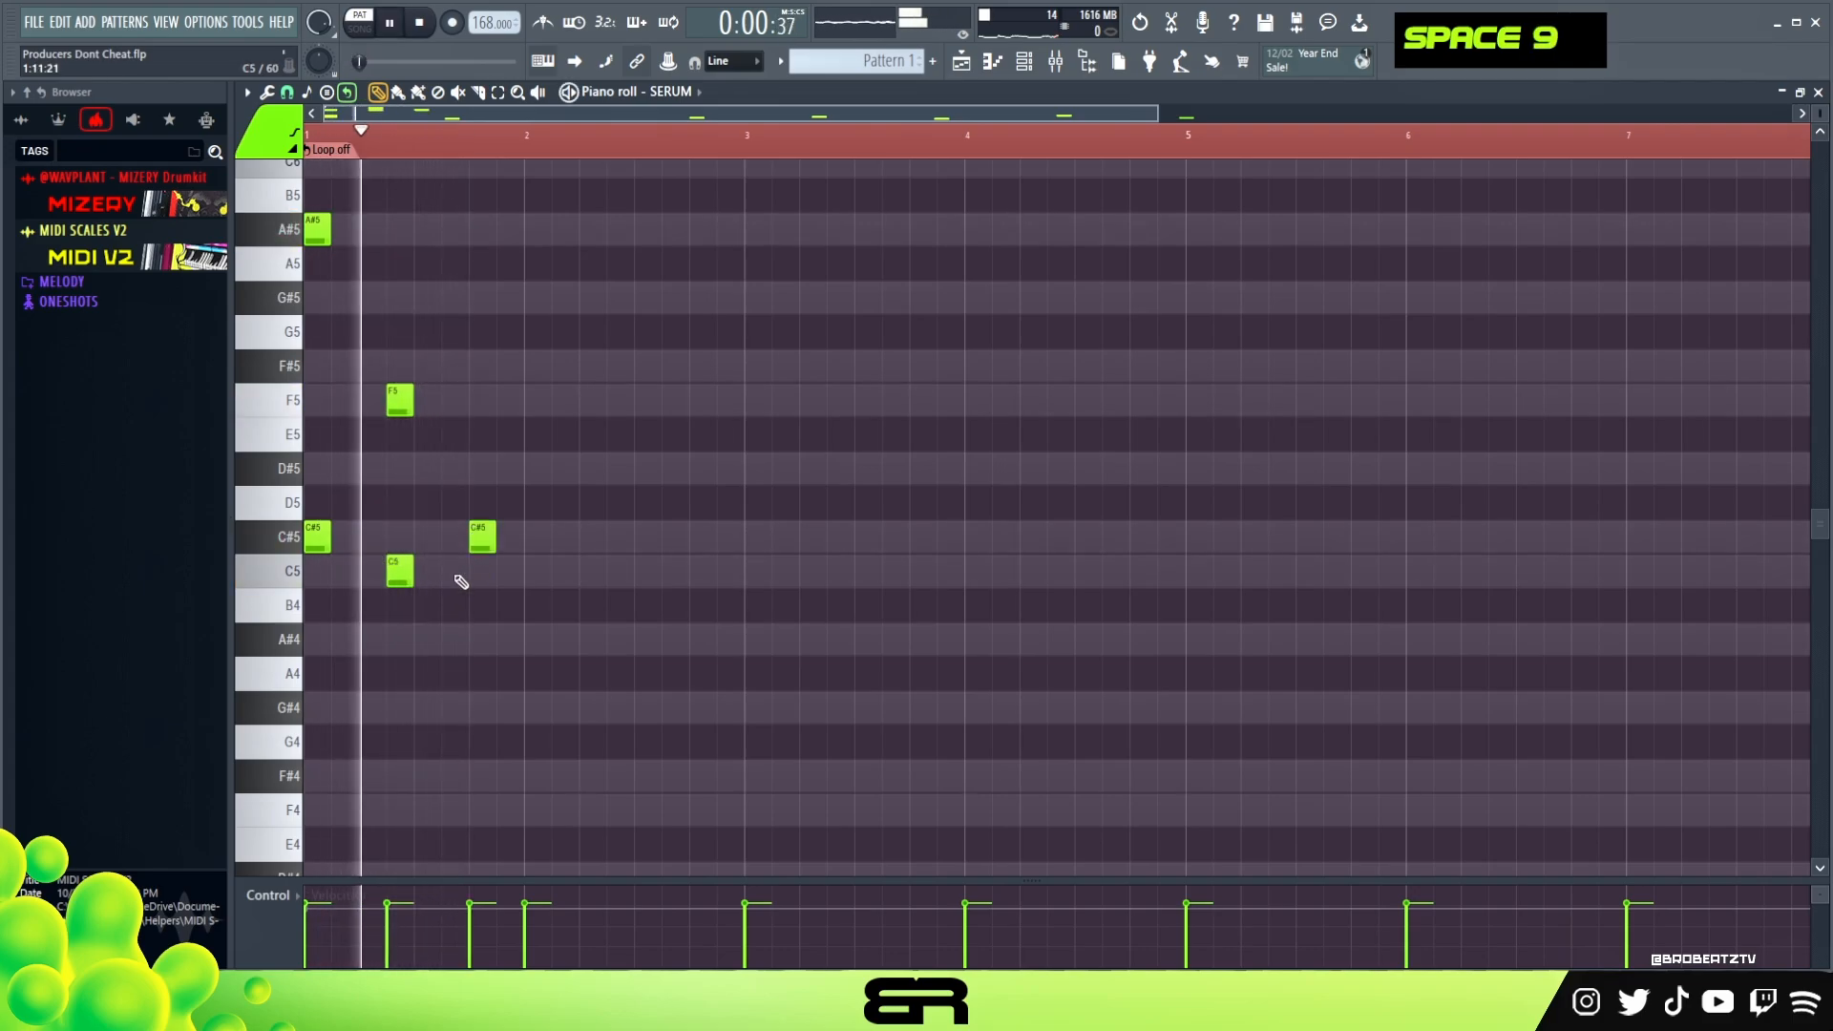
{"action": "key", "text": "space"}
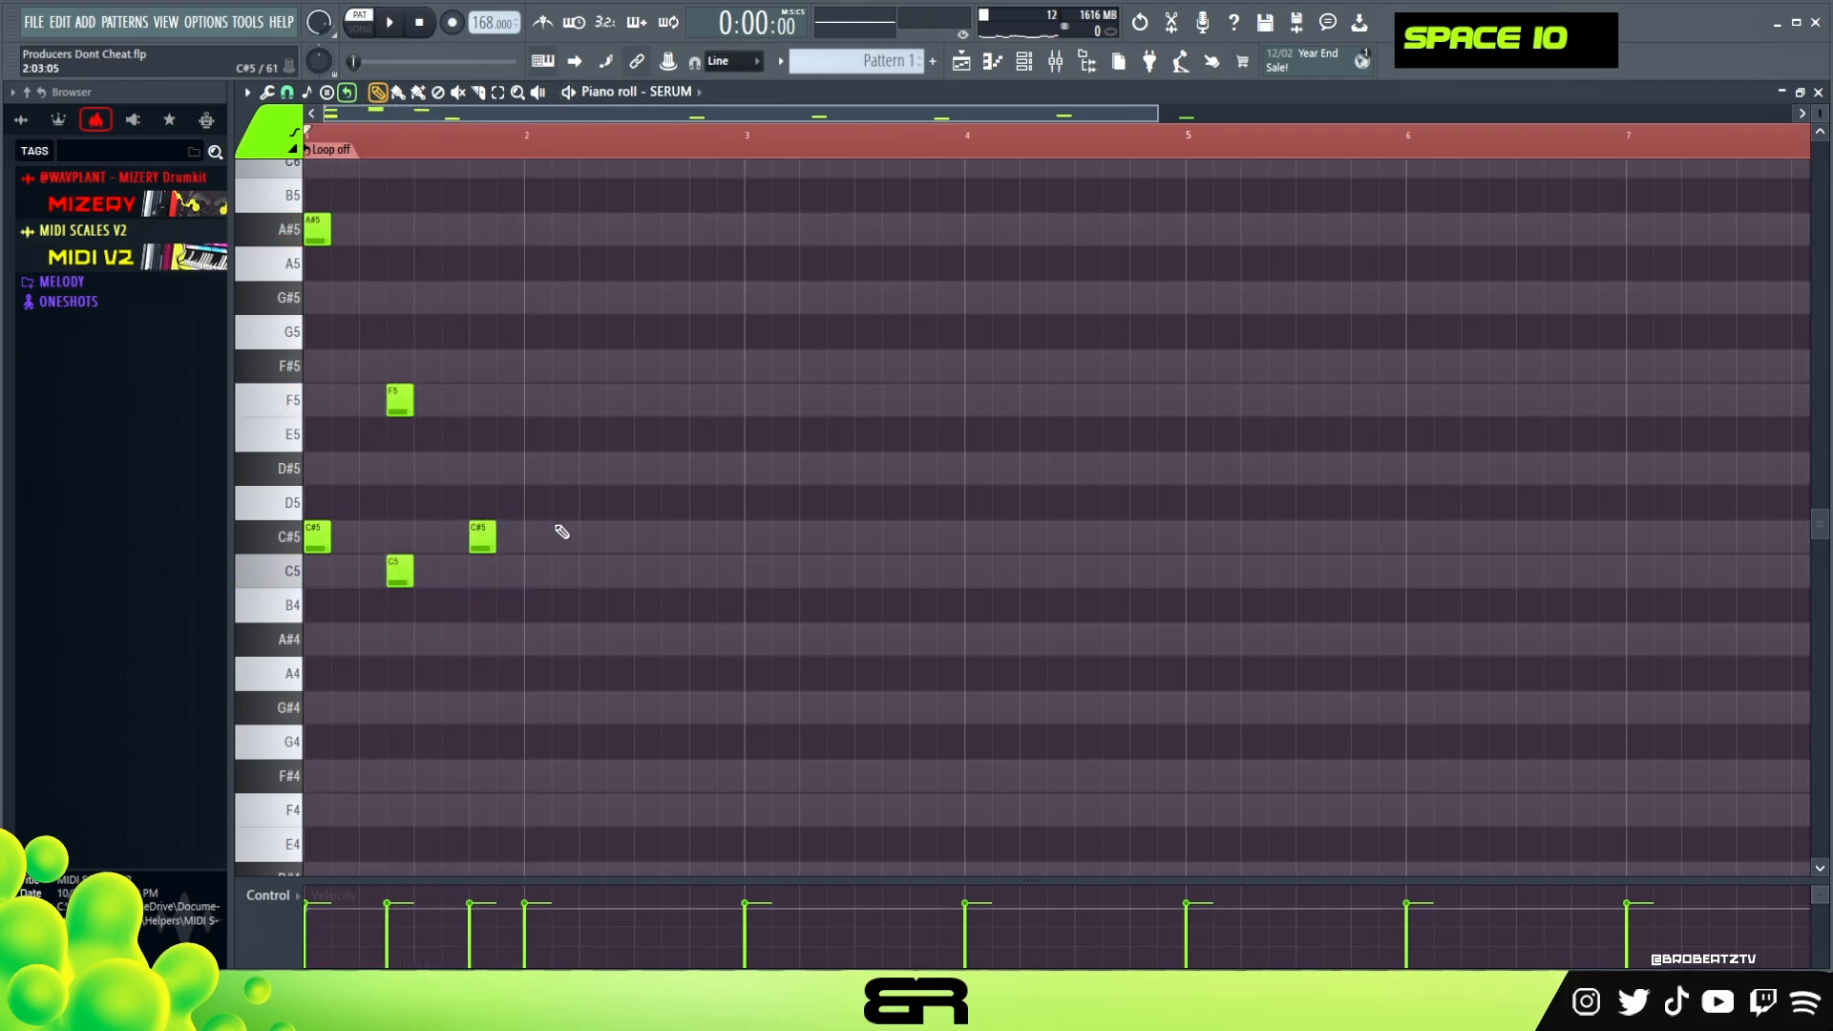
{"action": "double_click", "coordinate": [412, 138]}
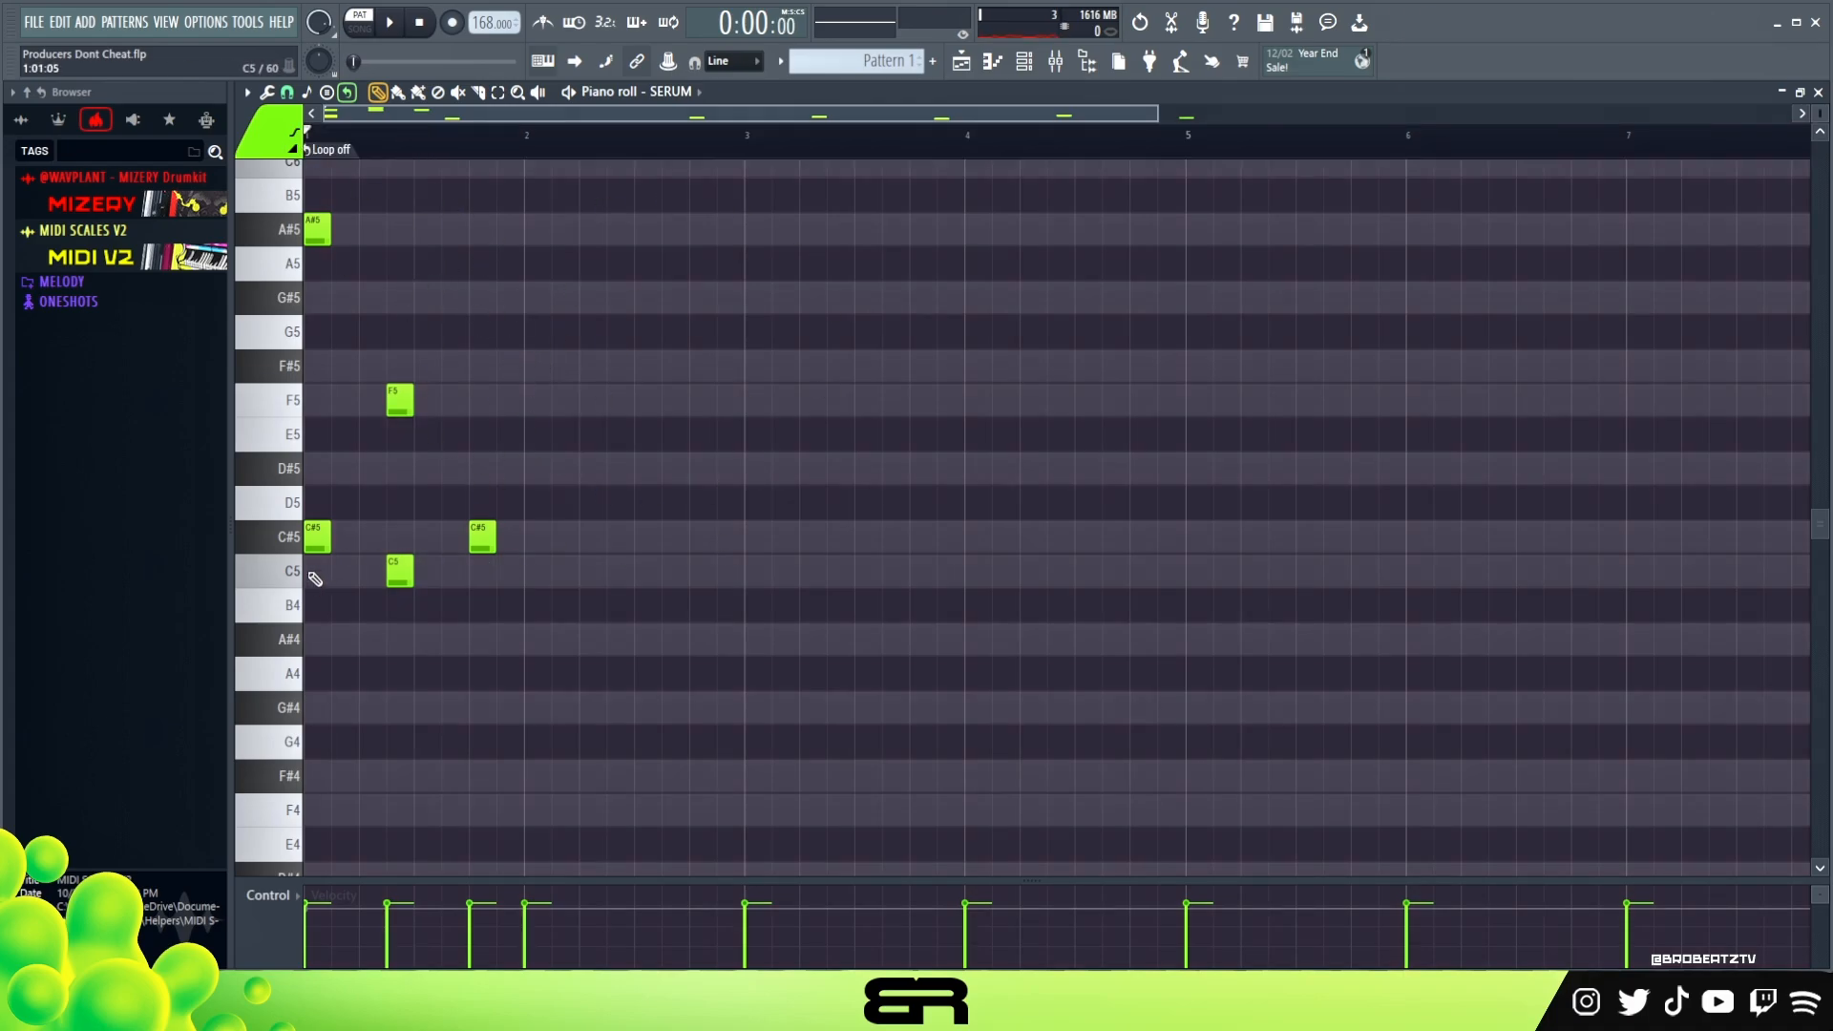
Try moving the bar 1 F5 and C5 pair slightly earlier with an added D#5 and C5 pair, play it, and revert to the previous rhythm.
{"action": "key", "text": "ctrl"}
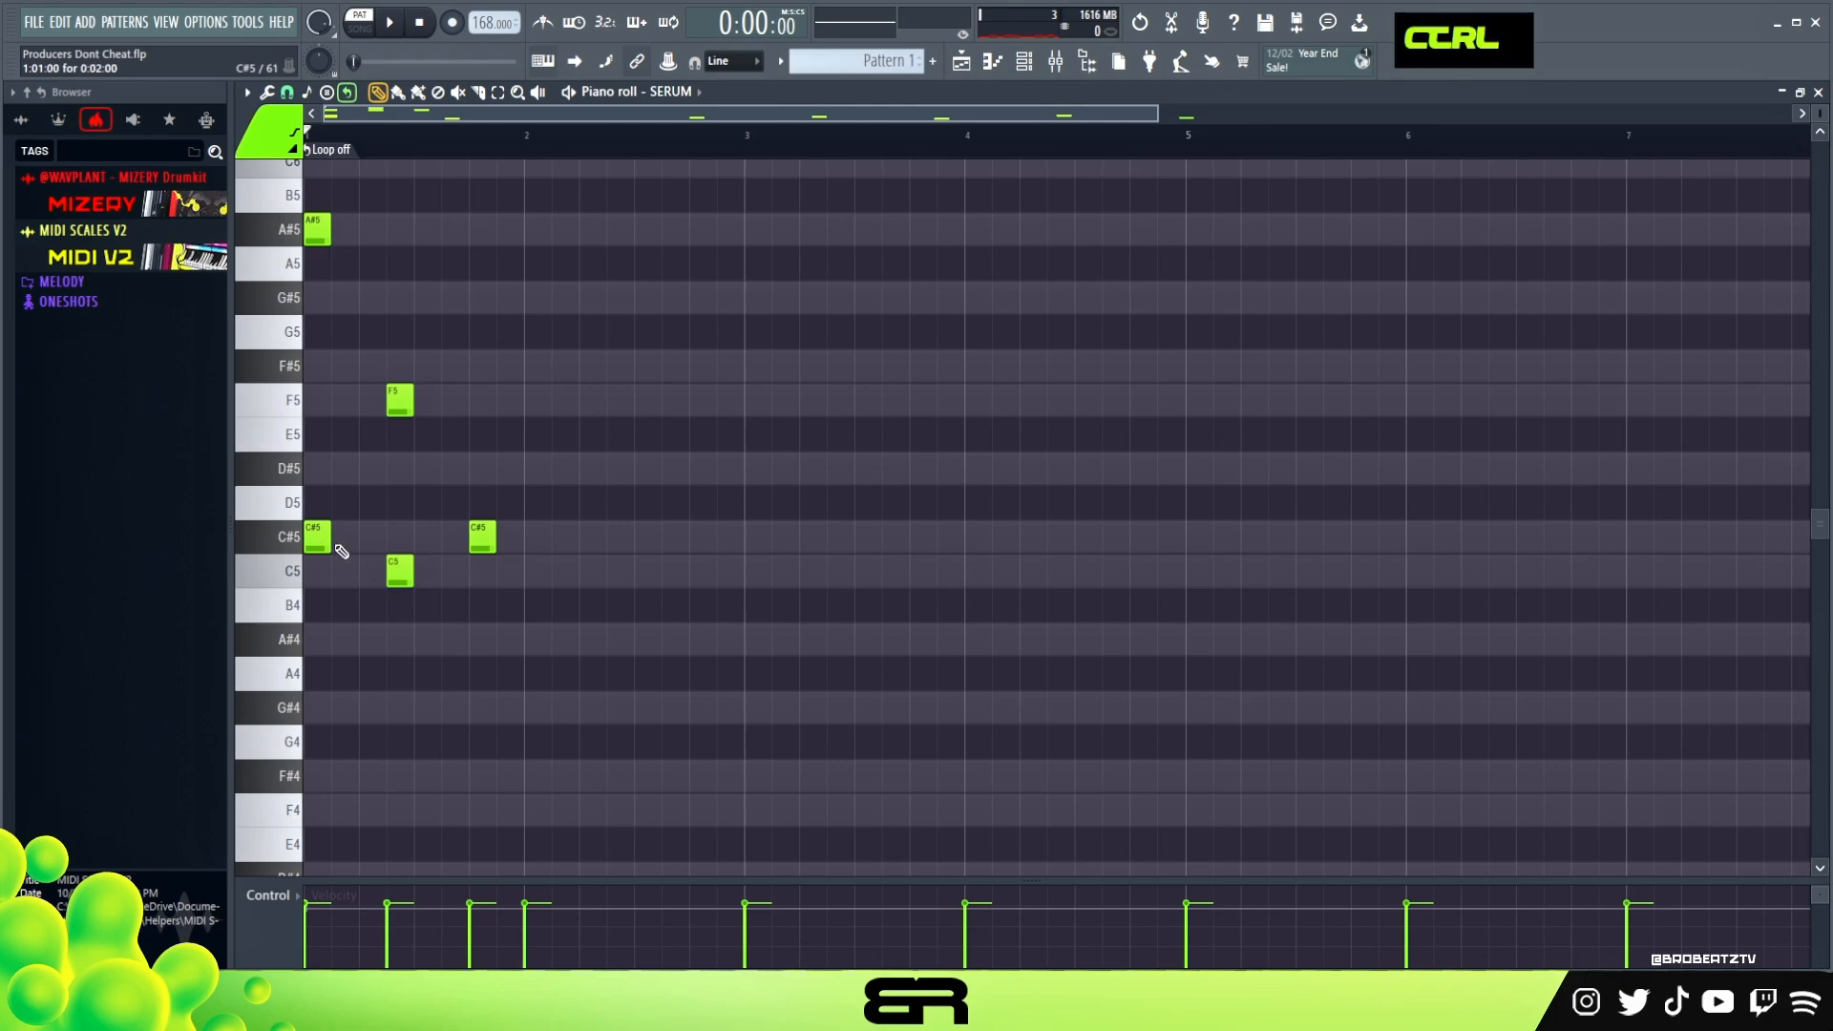
{"action": "left_click_drag", "start_coordinate": [390, 573], "coordinate": [363, 573]}
{"action": "left_click_drag", "start_coordinate": [392, 401], "coordinate": [365, 401]}
{"action": "left_click", "coordinate": [427, 468]}
{"action": "double_click", "coordinate": [426, 565]}
{"action": "key", "text": "space"}
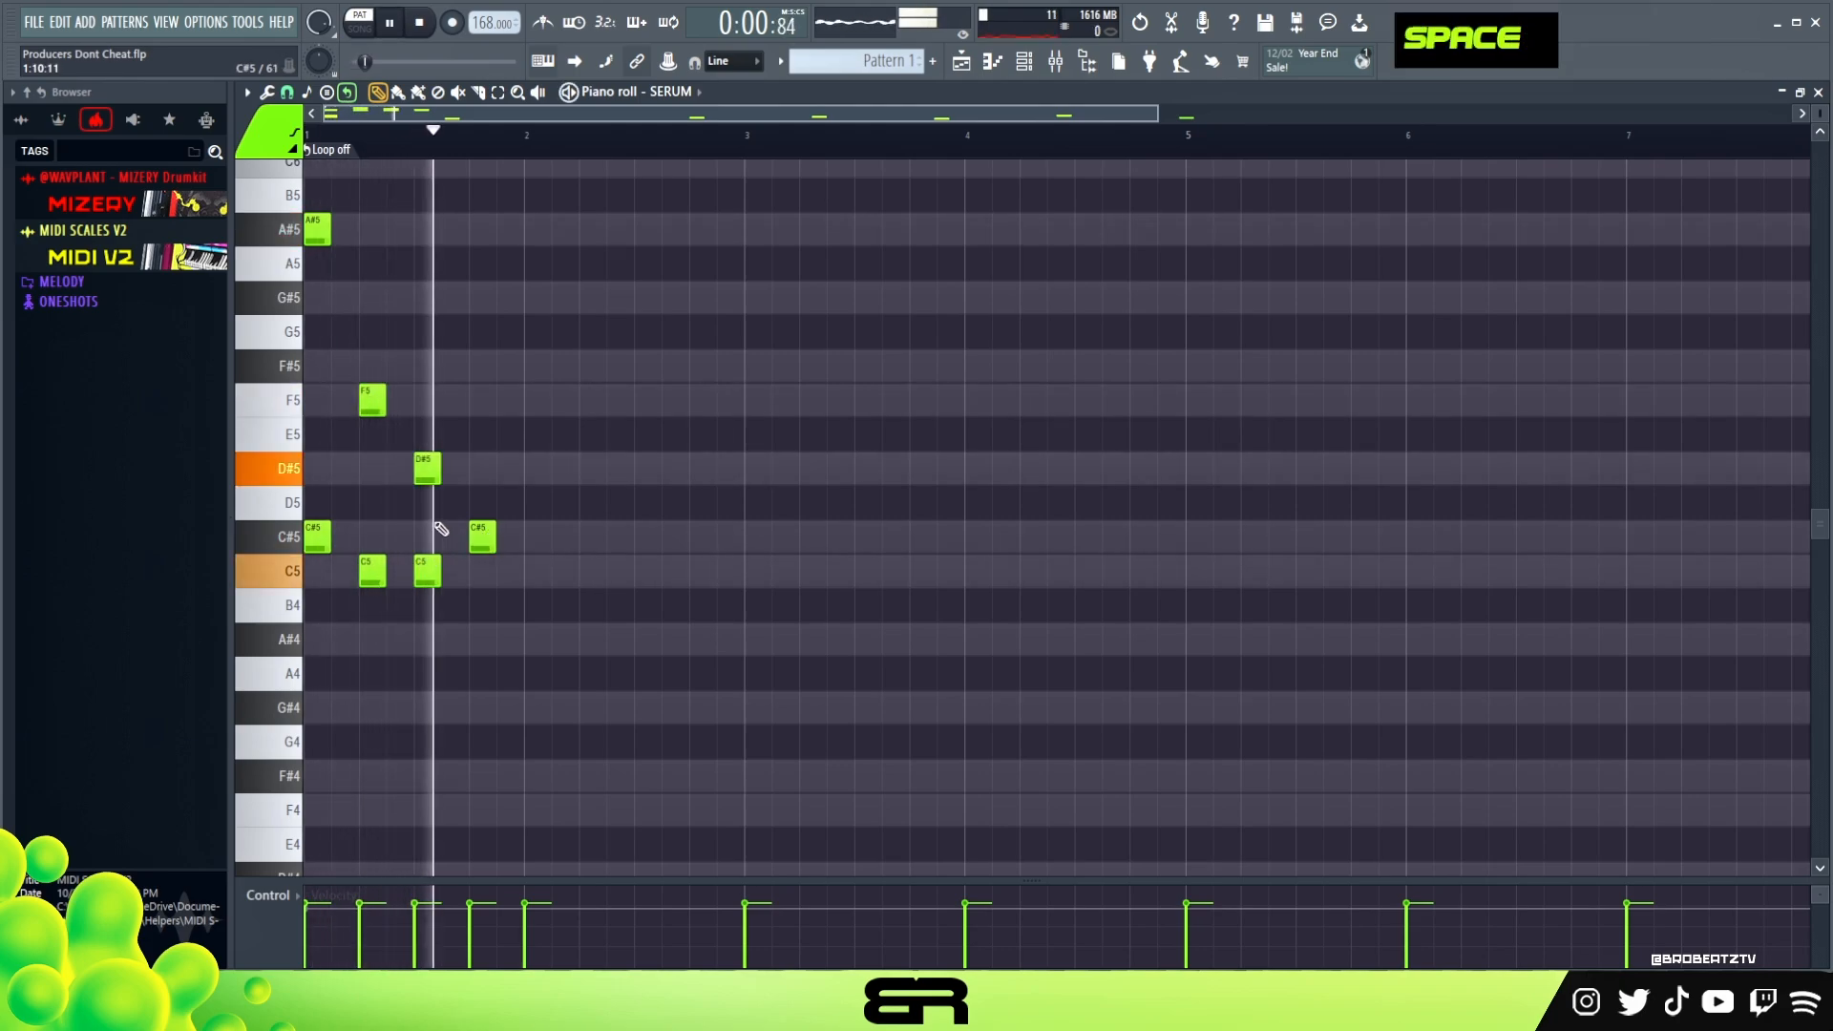
{"action": "key", "text": "space"}
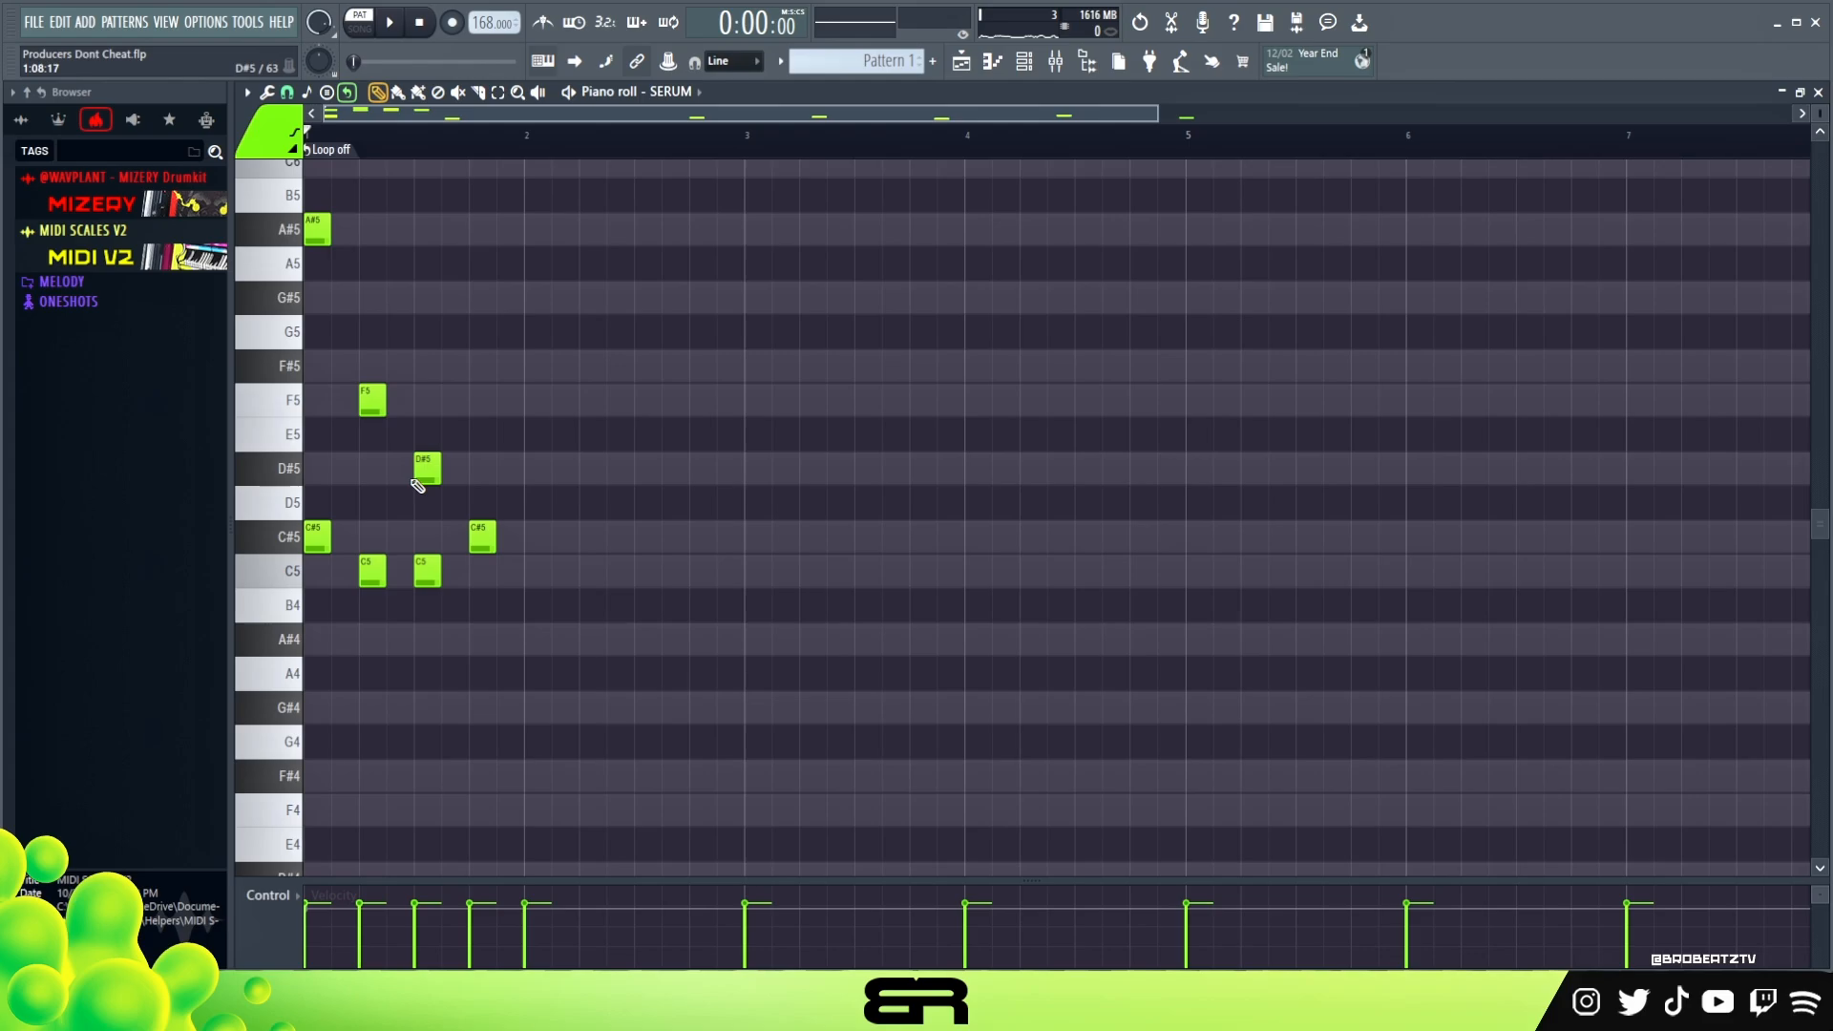
{"action": "left_click_drag", "start_coordinate": [403, 579], "coordinate": [317, 535]}
{"action": "left_click_drag", "start_coordinate": [369, 351], "coordinate": [401, 570]}
{"action": "right_click", "coordinate": [434, 620]}
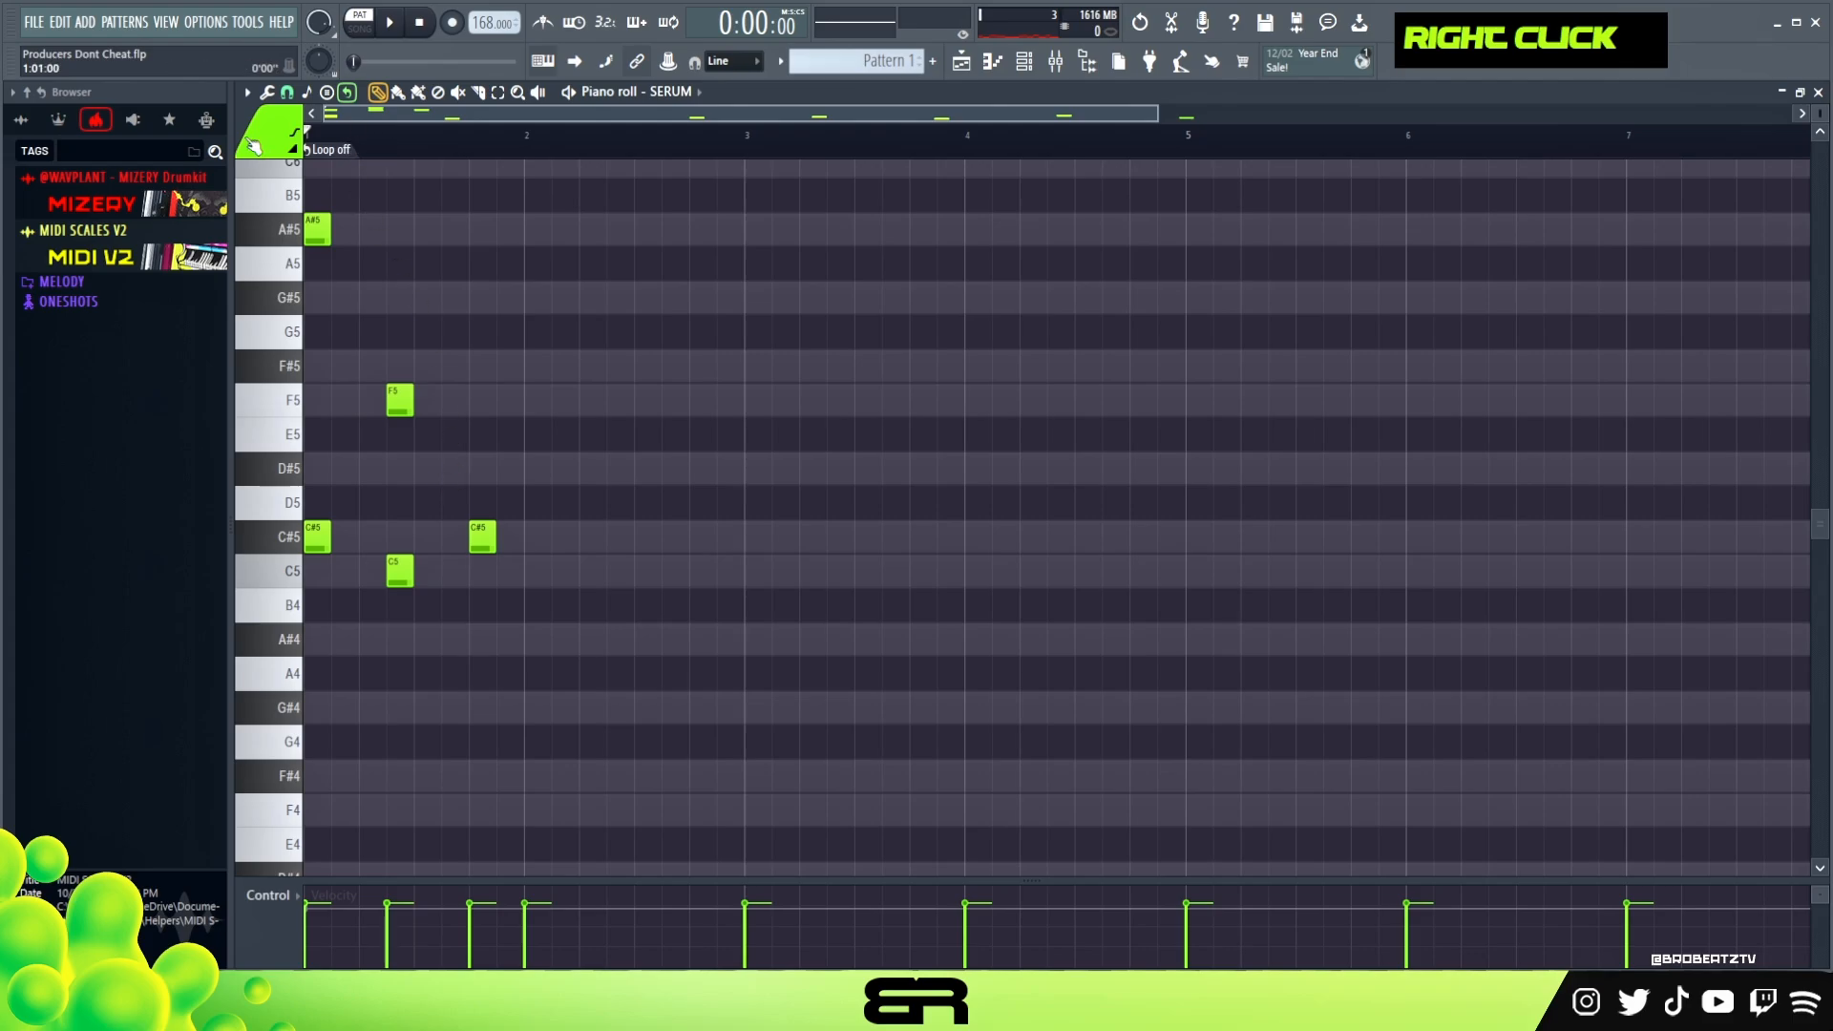
Play the bar 1 phrase, try a D#5 note at the start of bar 2, and remove it.
{"action": "key", "text": "space"}
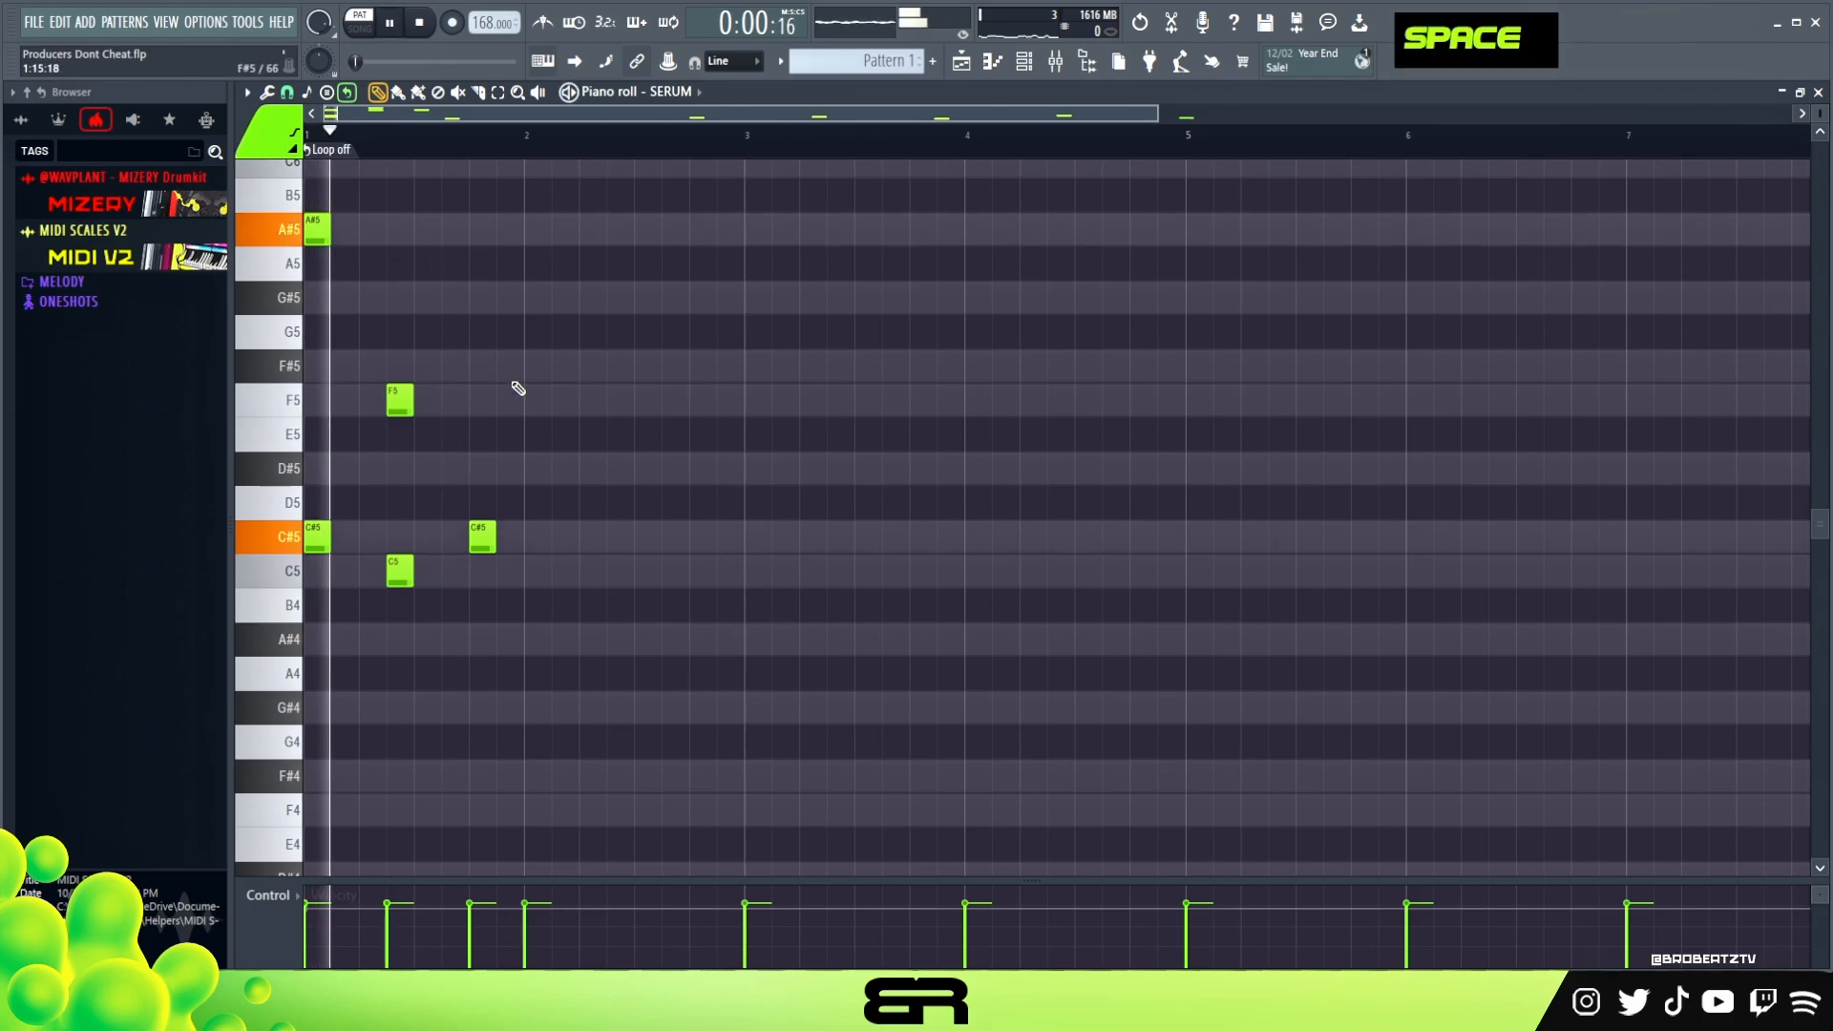
{"action": "key", "text": "space"}
{"action": "left_click", "coordinate": [526, 480]}
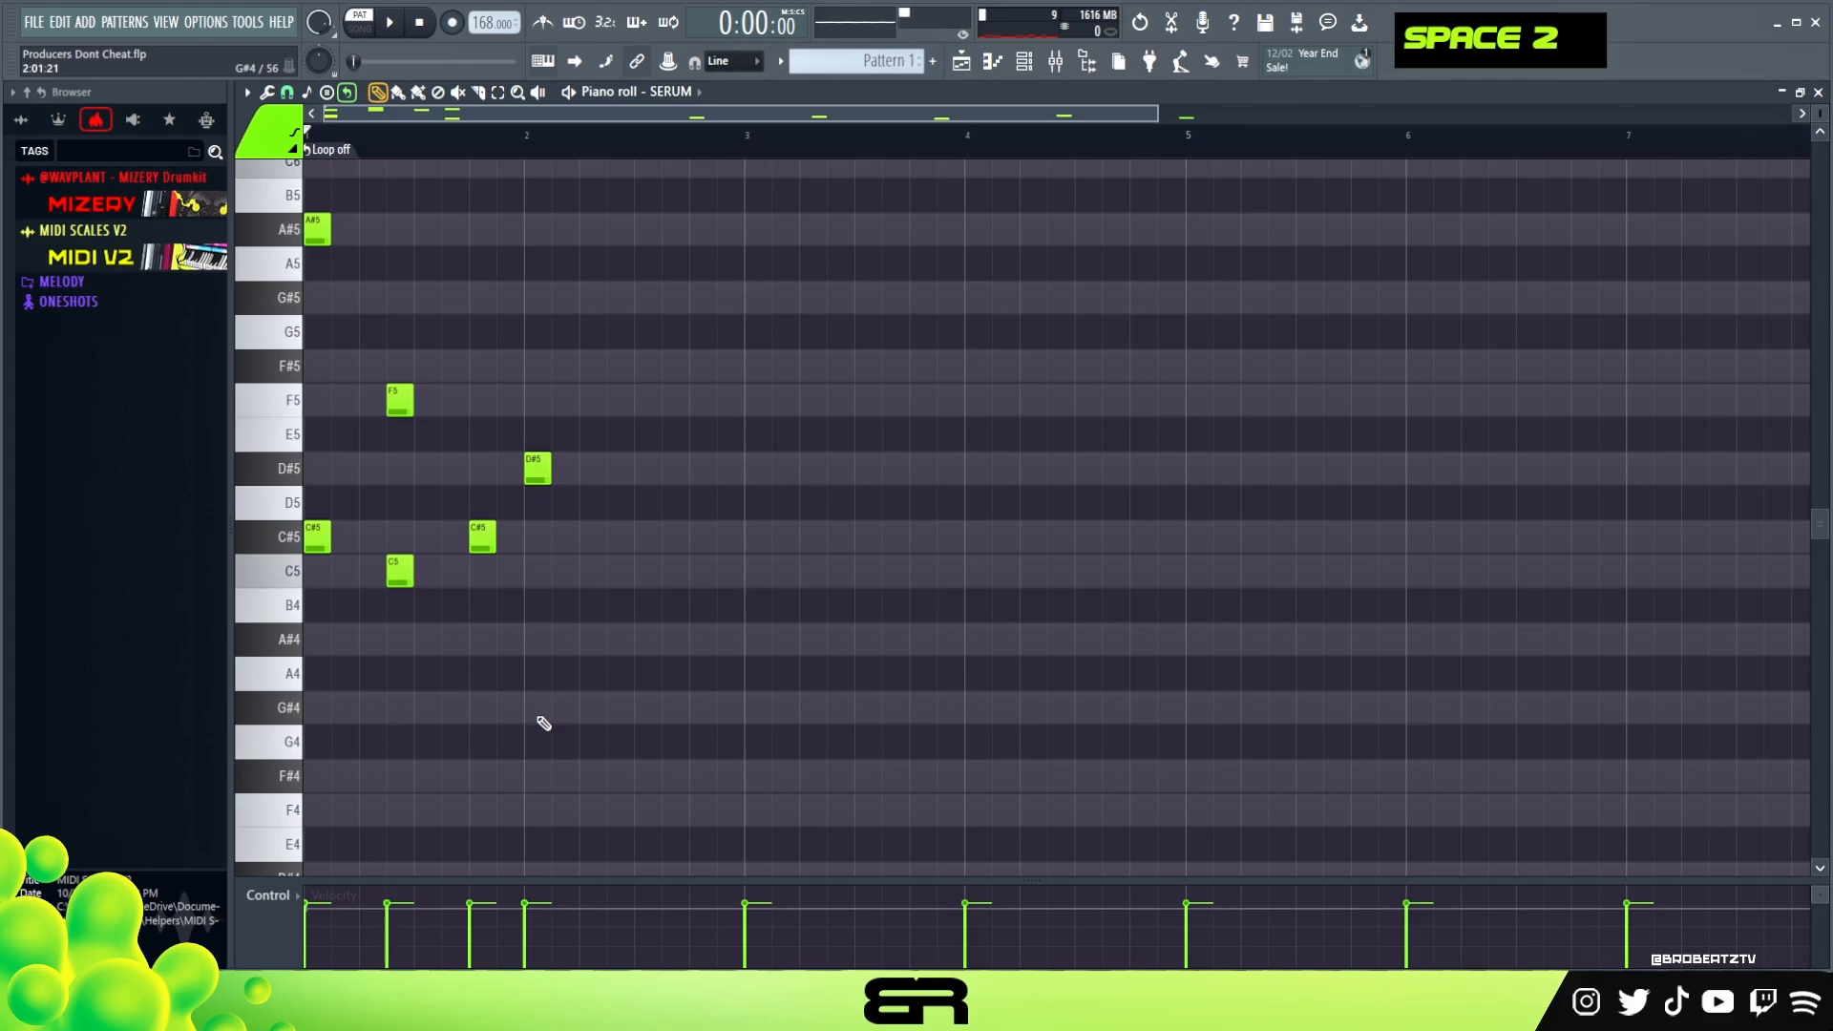
{"action": "right_click", "coordinate": [544, 471]}
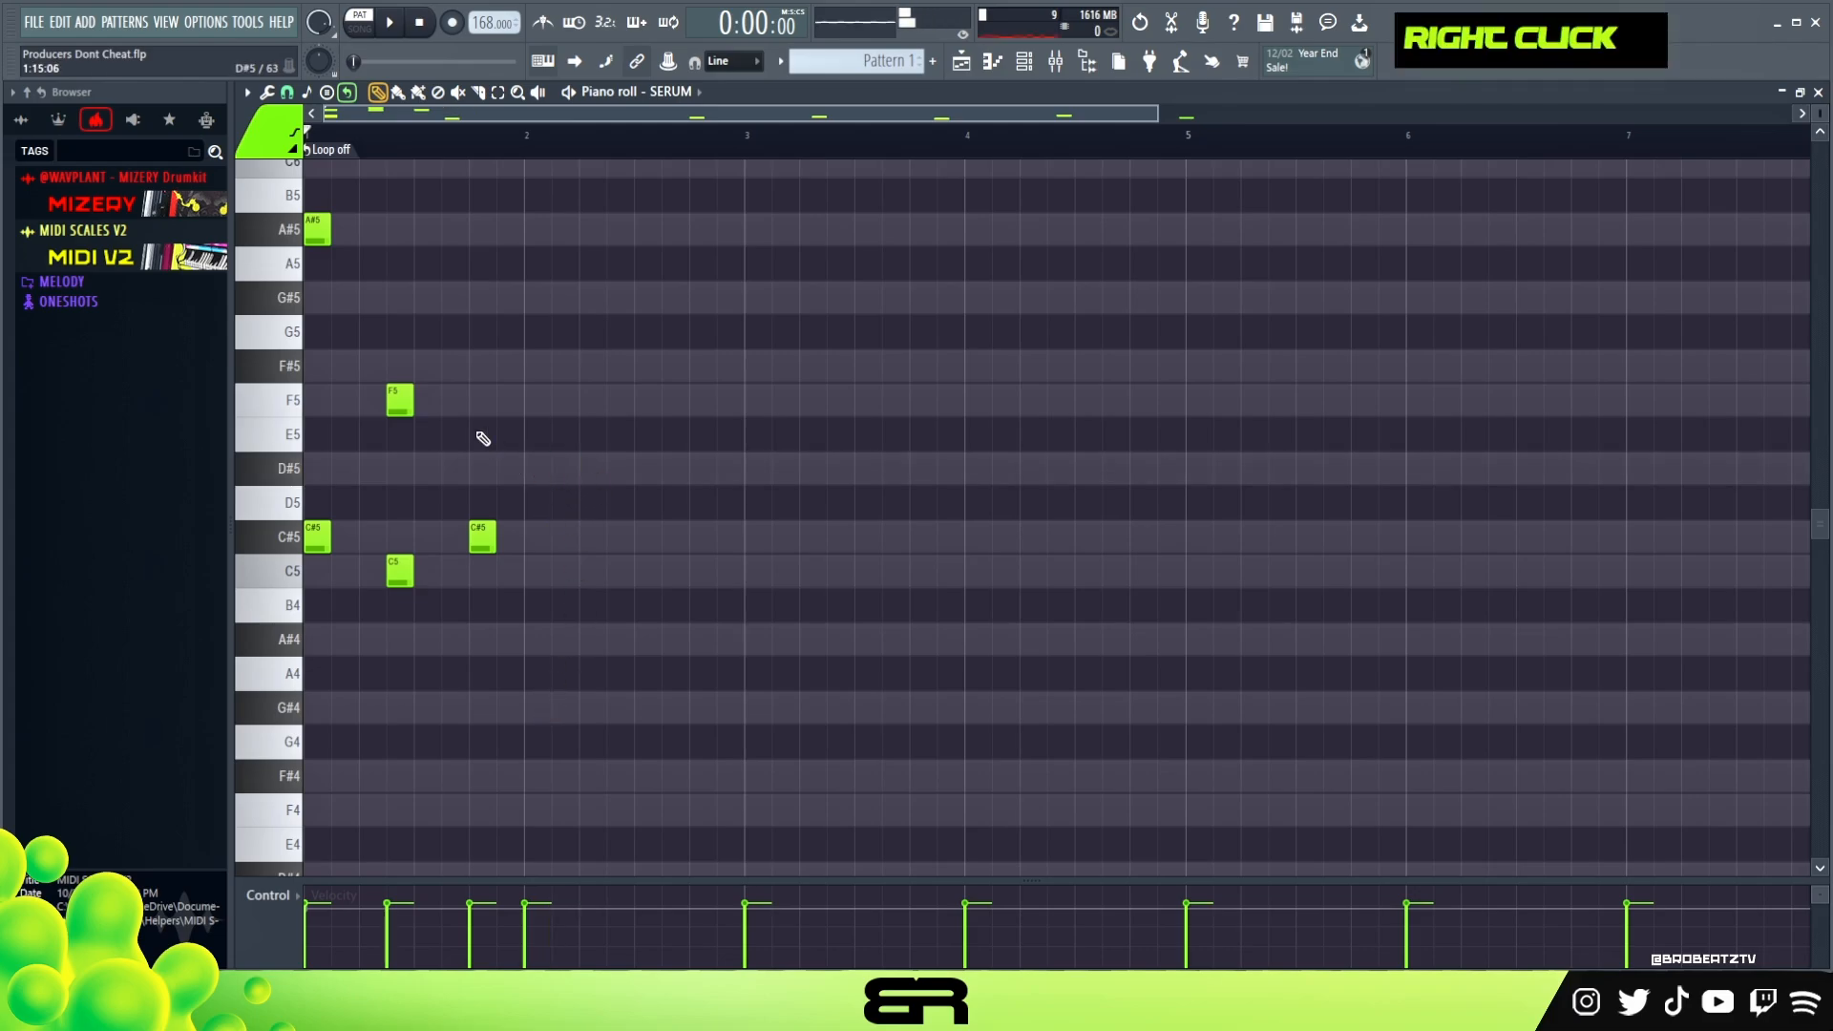
Copy the bar 1 F5 and C#5 notes into bar 2, and duplicate that pair once more in the same bar.
{"action": "left_click", "coordinate": [399, 399], "text": "ctrl"}
{"action": "left_click_drag", "start_coordinate": [399, 399], "coordinate": [566, 402]}
{"action": "left_click", "coordinate": [492, 539], "text": "ctrl"}
{"action": "left_click_drag", "start_coordinate": [494, 539], "coordinate": [618, 541]}
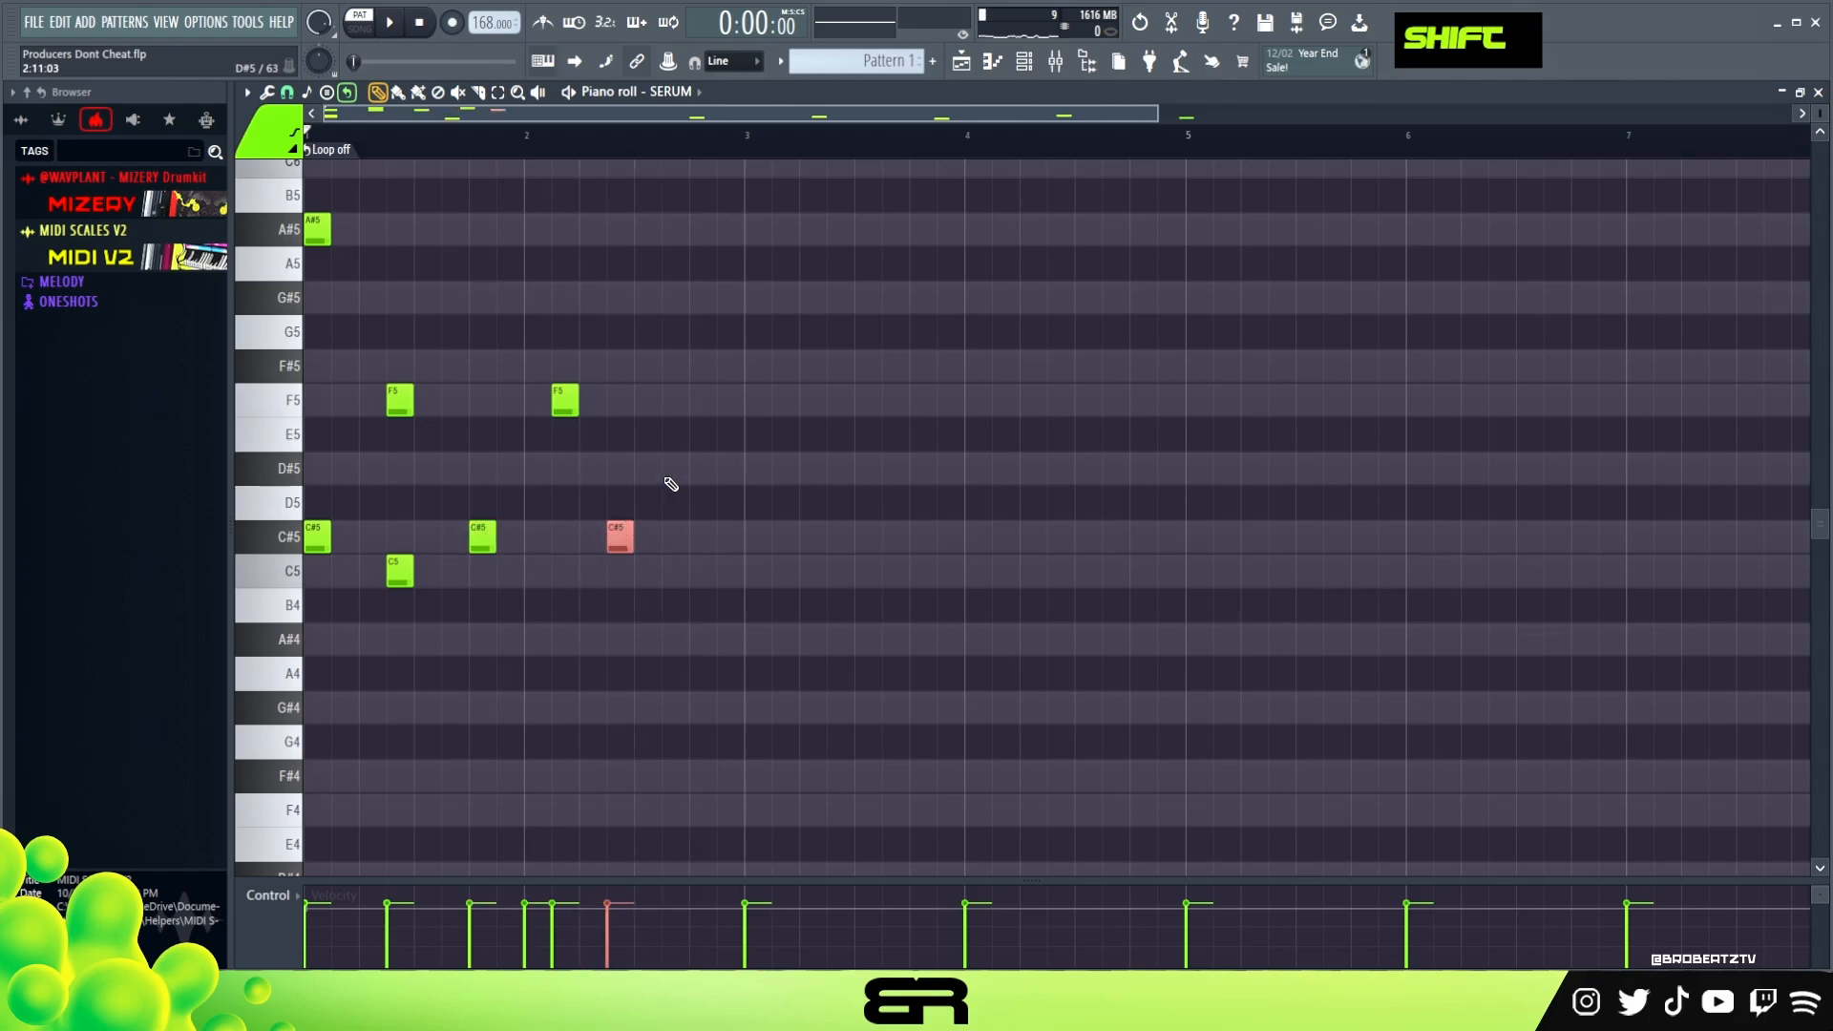
{"action": "left_click", "coordinate": [565, 401], "text": "ctrl"}
{"action": "left_click_drag", "start_coordinate": [564, 409], "coordinate": [636, 410]}
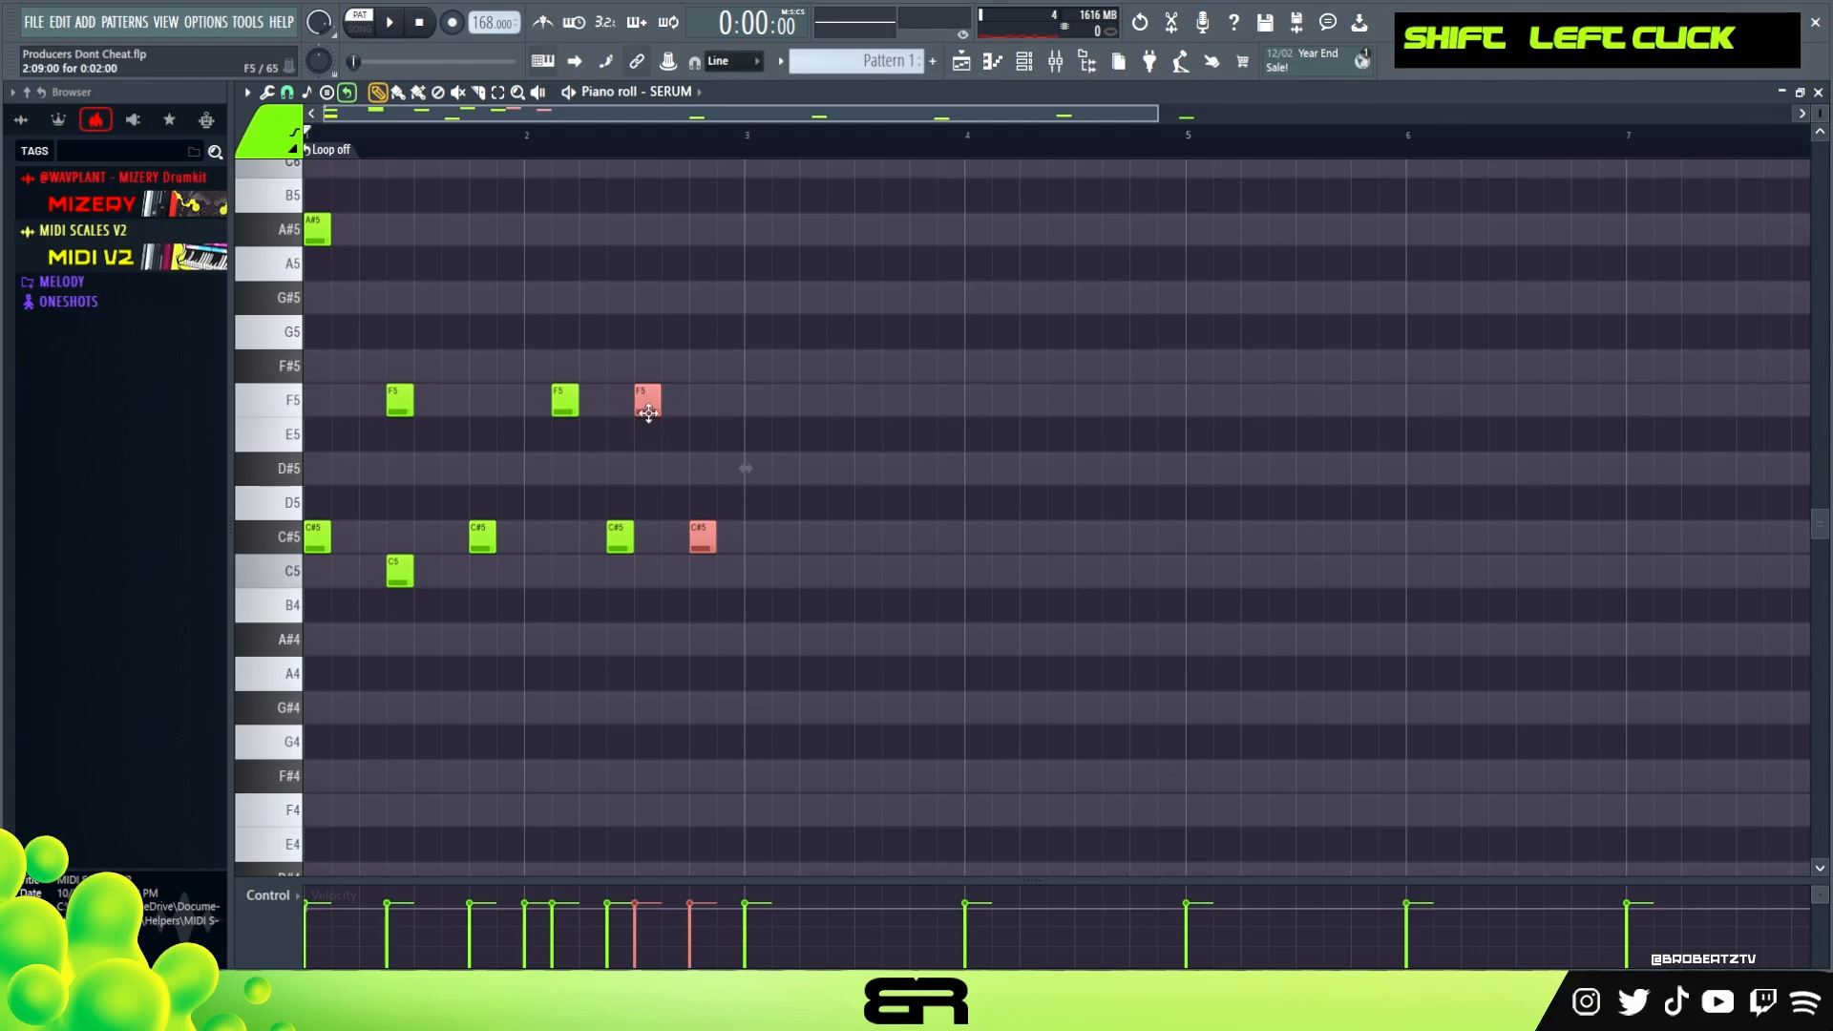
Raise the last two bar 2 notes to F#5 and D#5, and play the first two bars.
{"action": "right_click", "coordinate": [649, 377]}
{"action": "left_click_drag", "start_coordinate": [649, 368], "coordinate": [648, 367]}
{"action": "left_click", "coordinate": [702, 536], "text": "ctrl"}
{"action": "key", "text": "shift+Up"}
{"action": "key", "text": "shift+Up"}
{"action": "key", "text": "space"}
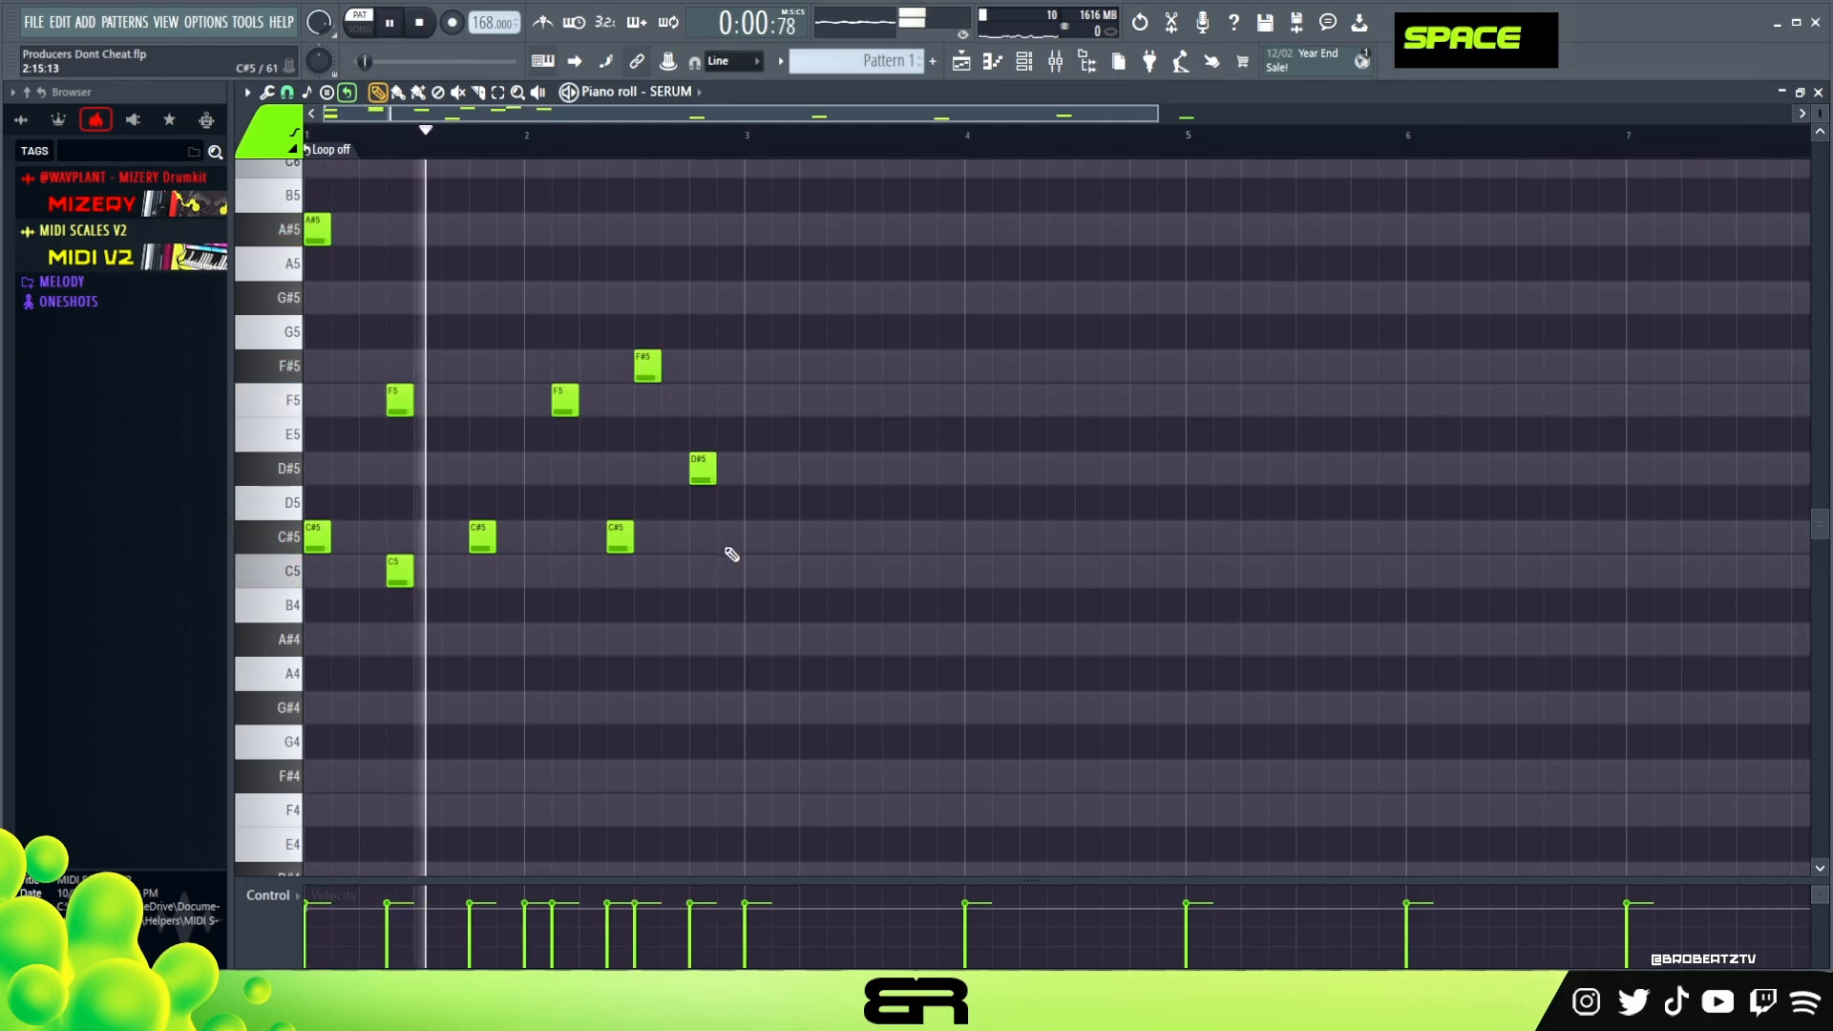
{"action": "scroll", "coordinate": [726, 582], "scroll_direction": "up", "scroll_amount": 3}
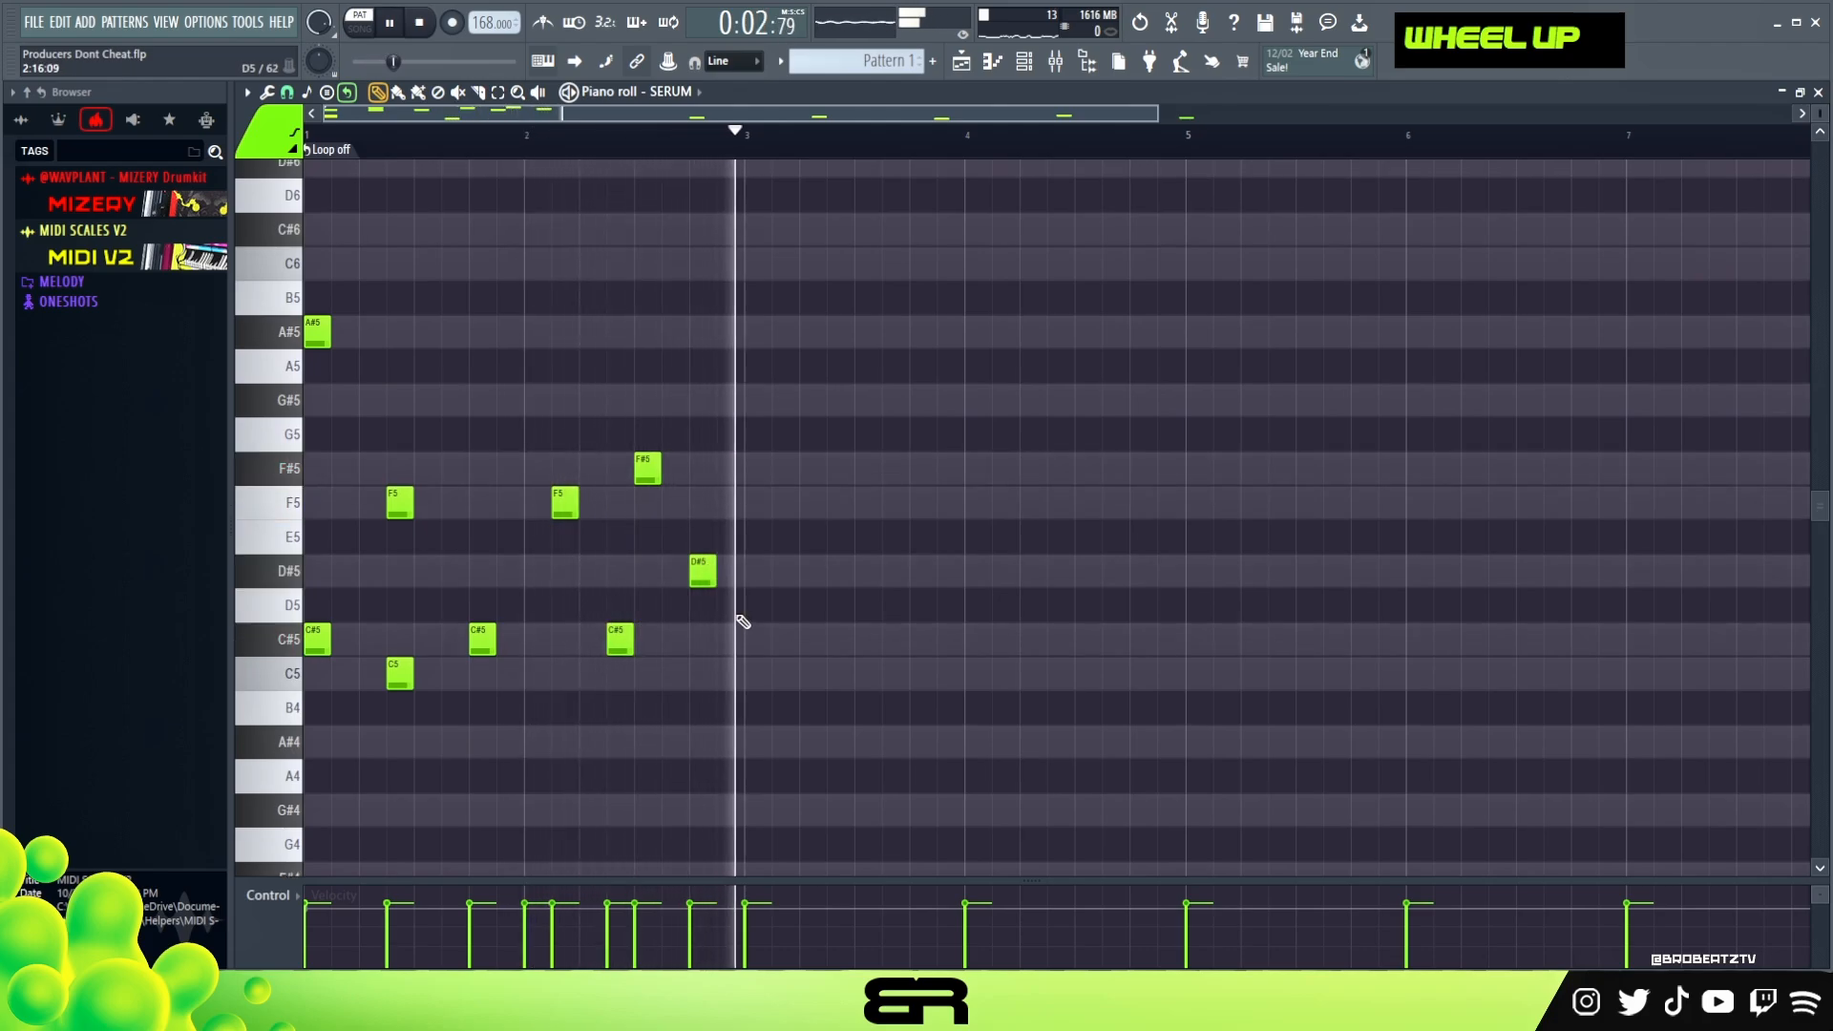
{"action": "key", "text": "space"}
{"action": "key", "text": "space"}
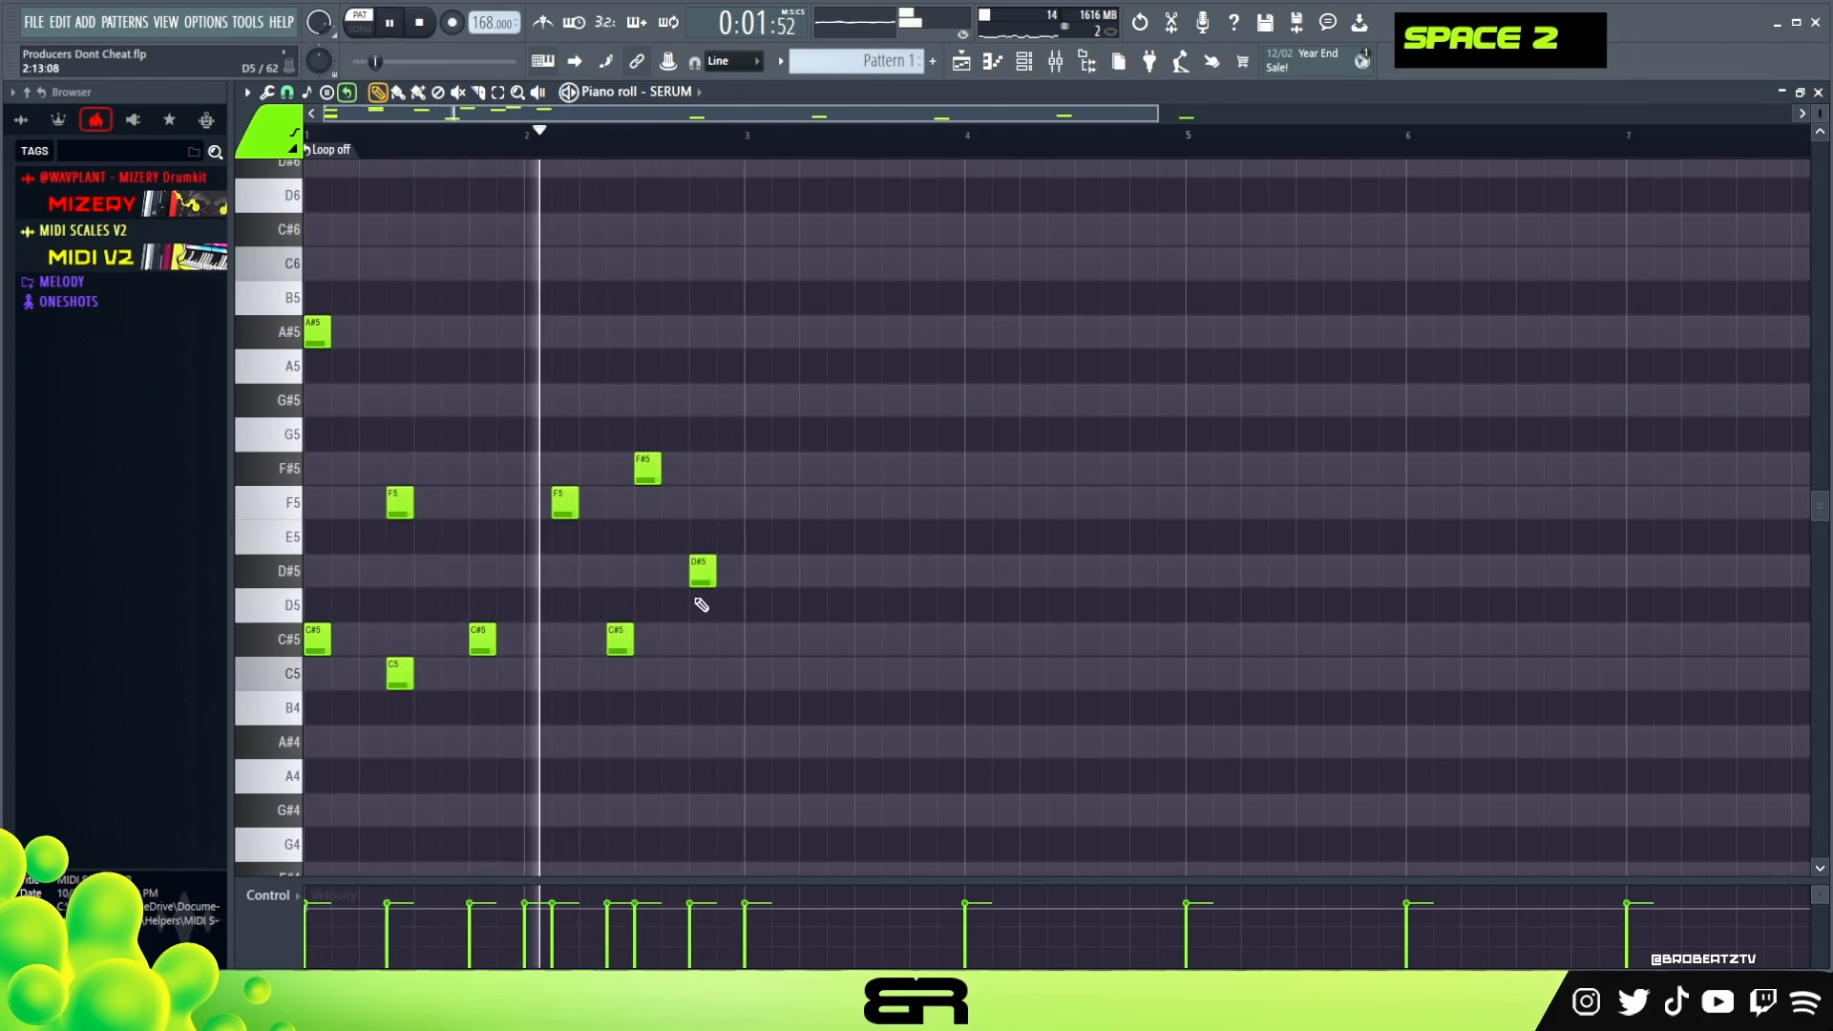
{"action": "key", "text": "space"}
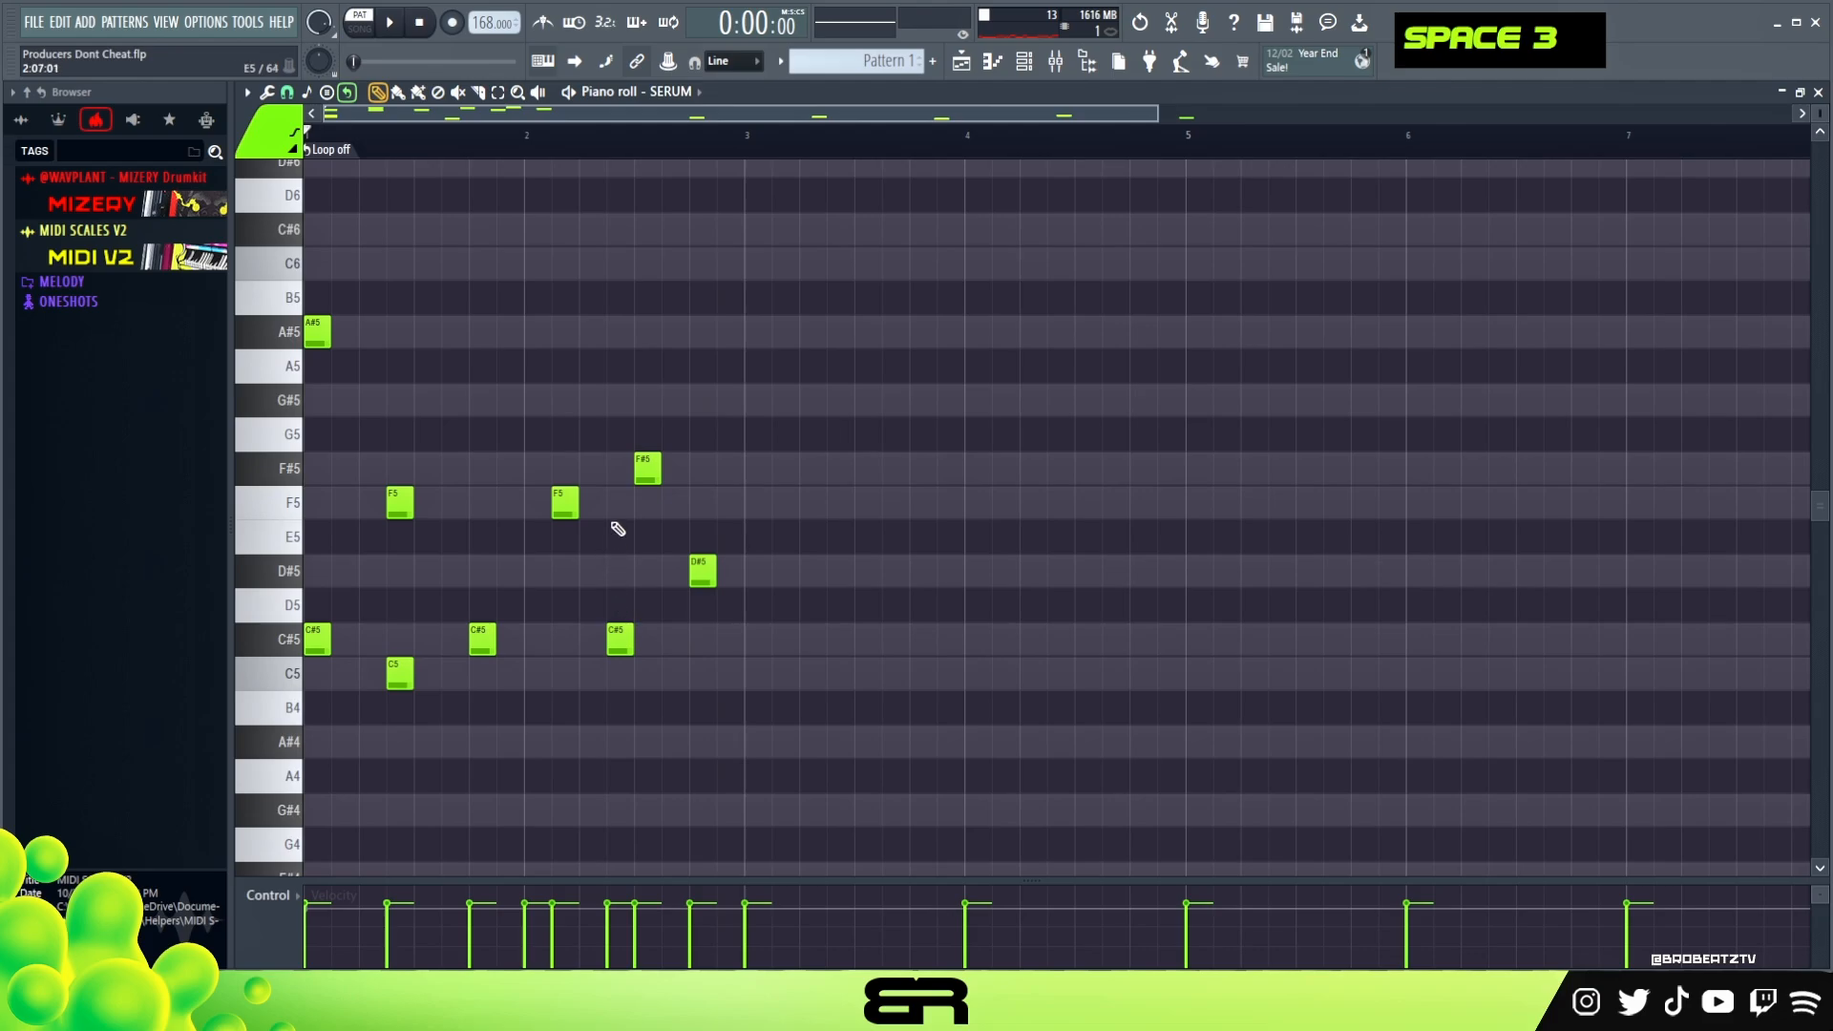
Add C#6 and C6 notes in the second half of bar 2 and a G#5 at the start of bar 3.
{"action": "double_click", "coordinate": [640, 229]}
{"action": "left_click", "coordinate": [671, 263]}
{"action": "left_click", "coordinate": [743, 399]}
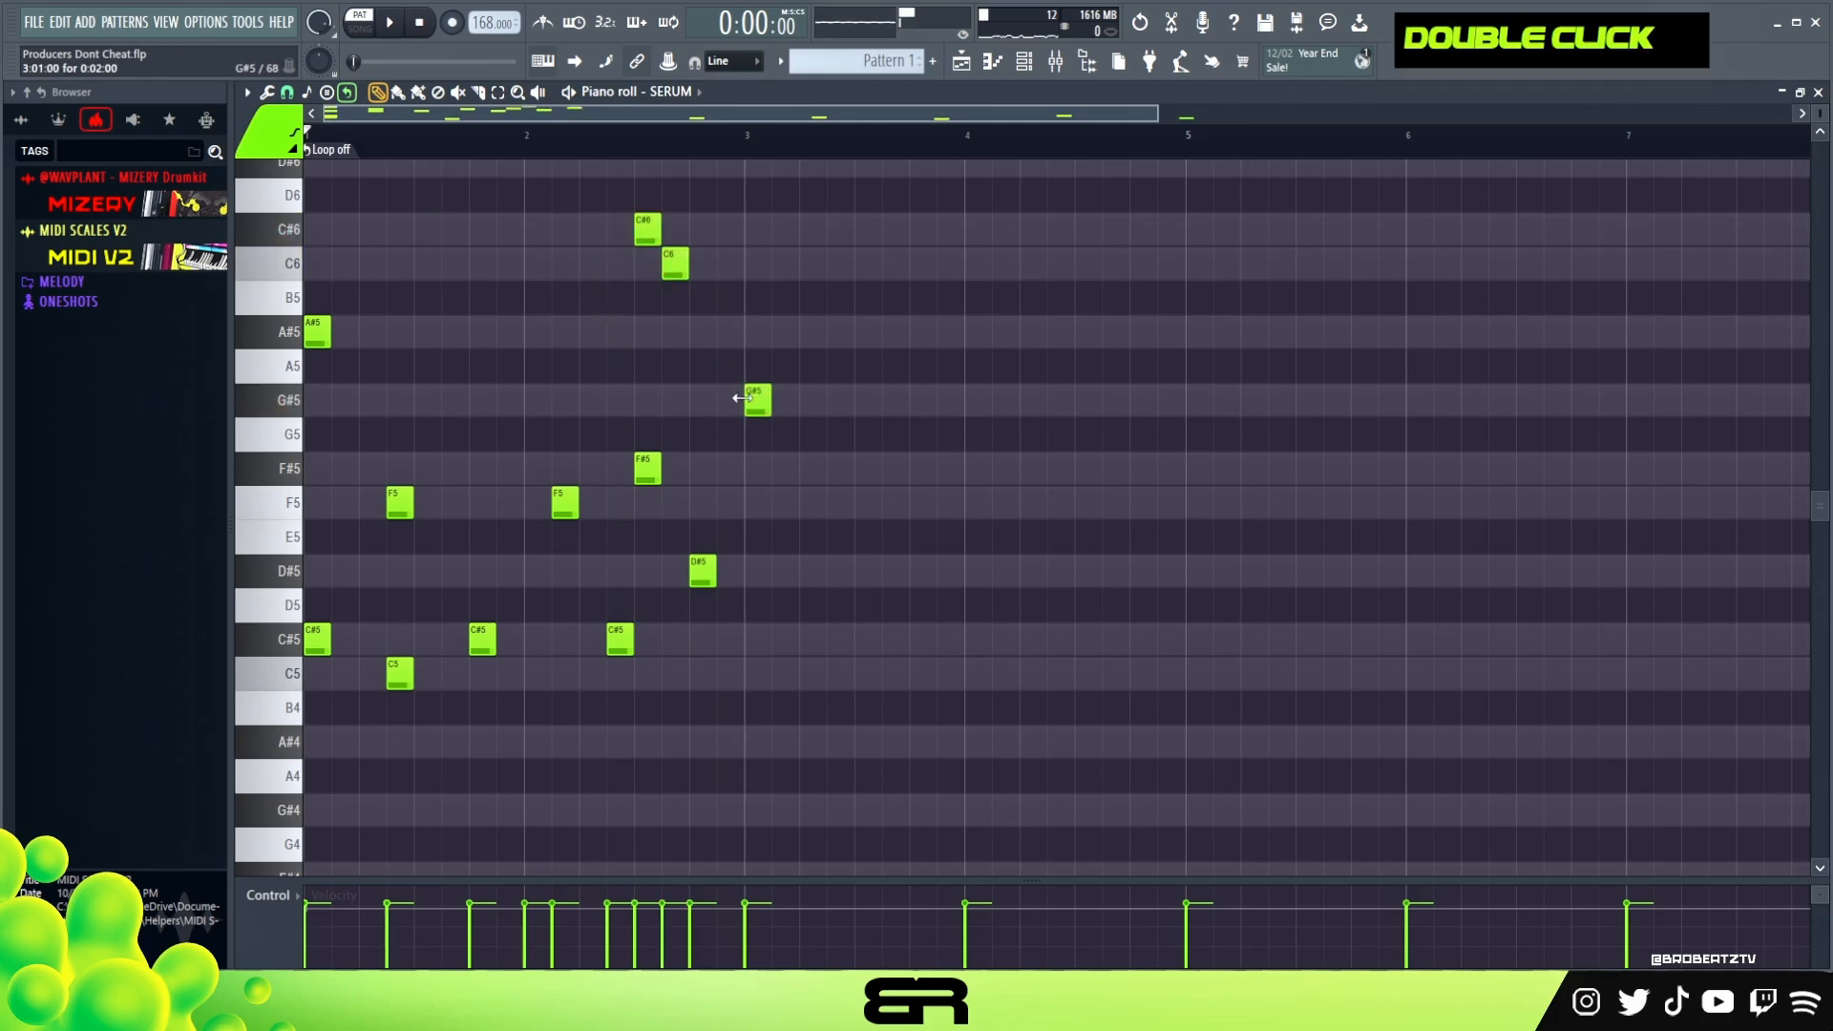
Fill bar 3 with an F5 beneath the opening G#5, an F5 and D5 pair mid-bar, and another F5 after it.
{"action": "mouse_move", "coordinate": [757, 406]}
{"action": "left_mouse_down"}
{"action": "mouse_move", "coordinate": [763, 508]}
{"action": "mouse_move", "coordinate": [840, 509]}
{"action": "left_mouse_up"}
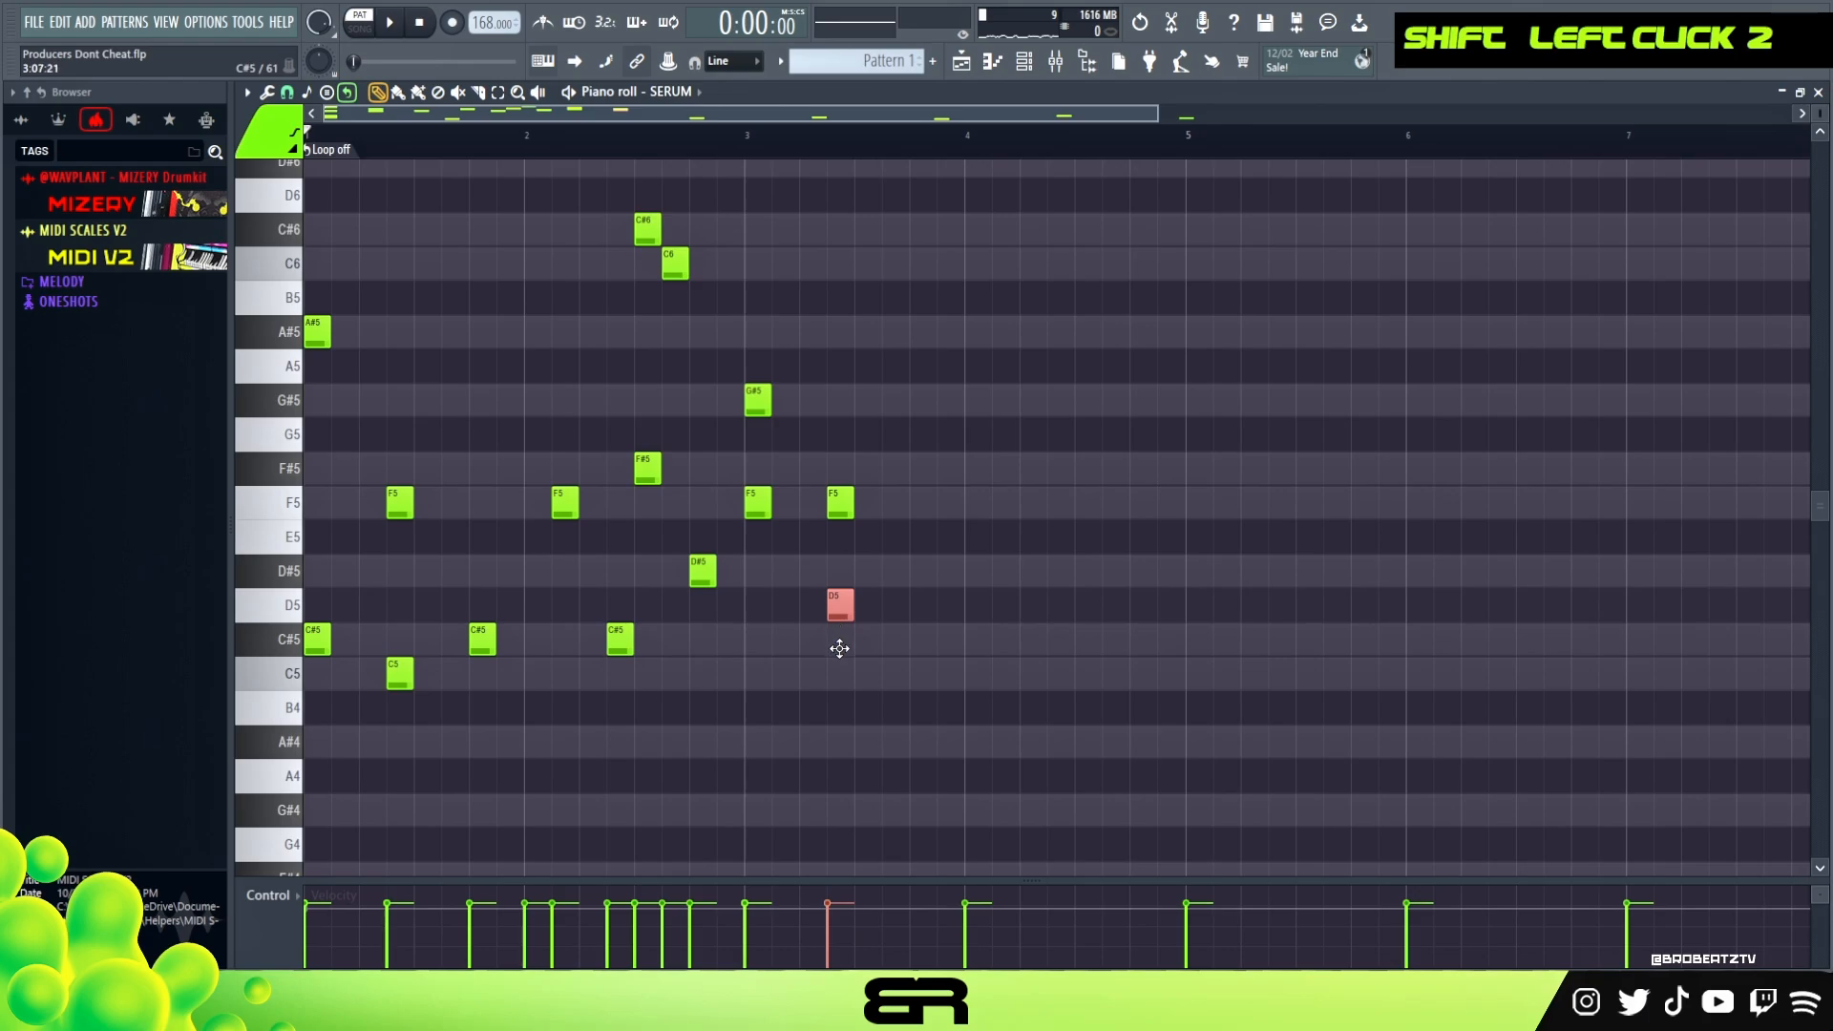
{"action": "left_click", "coordinate": [894, 503]}
{"action": "left_click_drag", "start_coordinate": [483, 489], "coordinate": [310, 718]}
{"action": "left_click_drag", "start_coordinate": [993, 453], "coordinate": [739, 626]}
{"action": "left_click", "coordinate": [747, 577], "text": "ctrl"}
Play the melody, lower the D5 note in bar 3 to C#5, and play it again.
{"action": "key", "text": "space"}
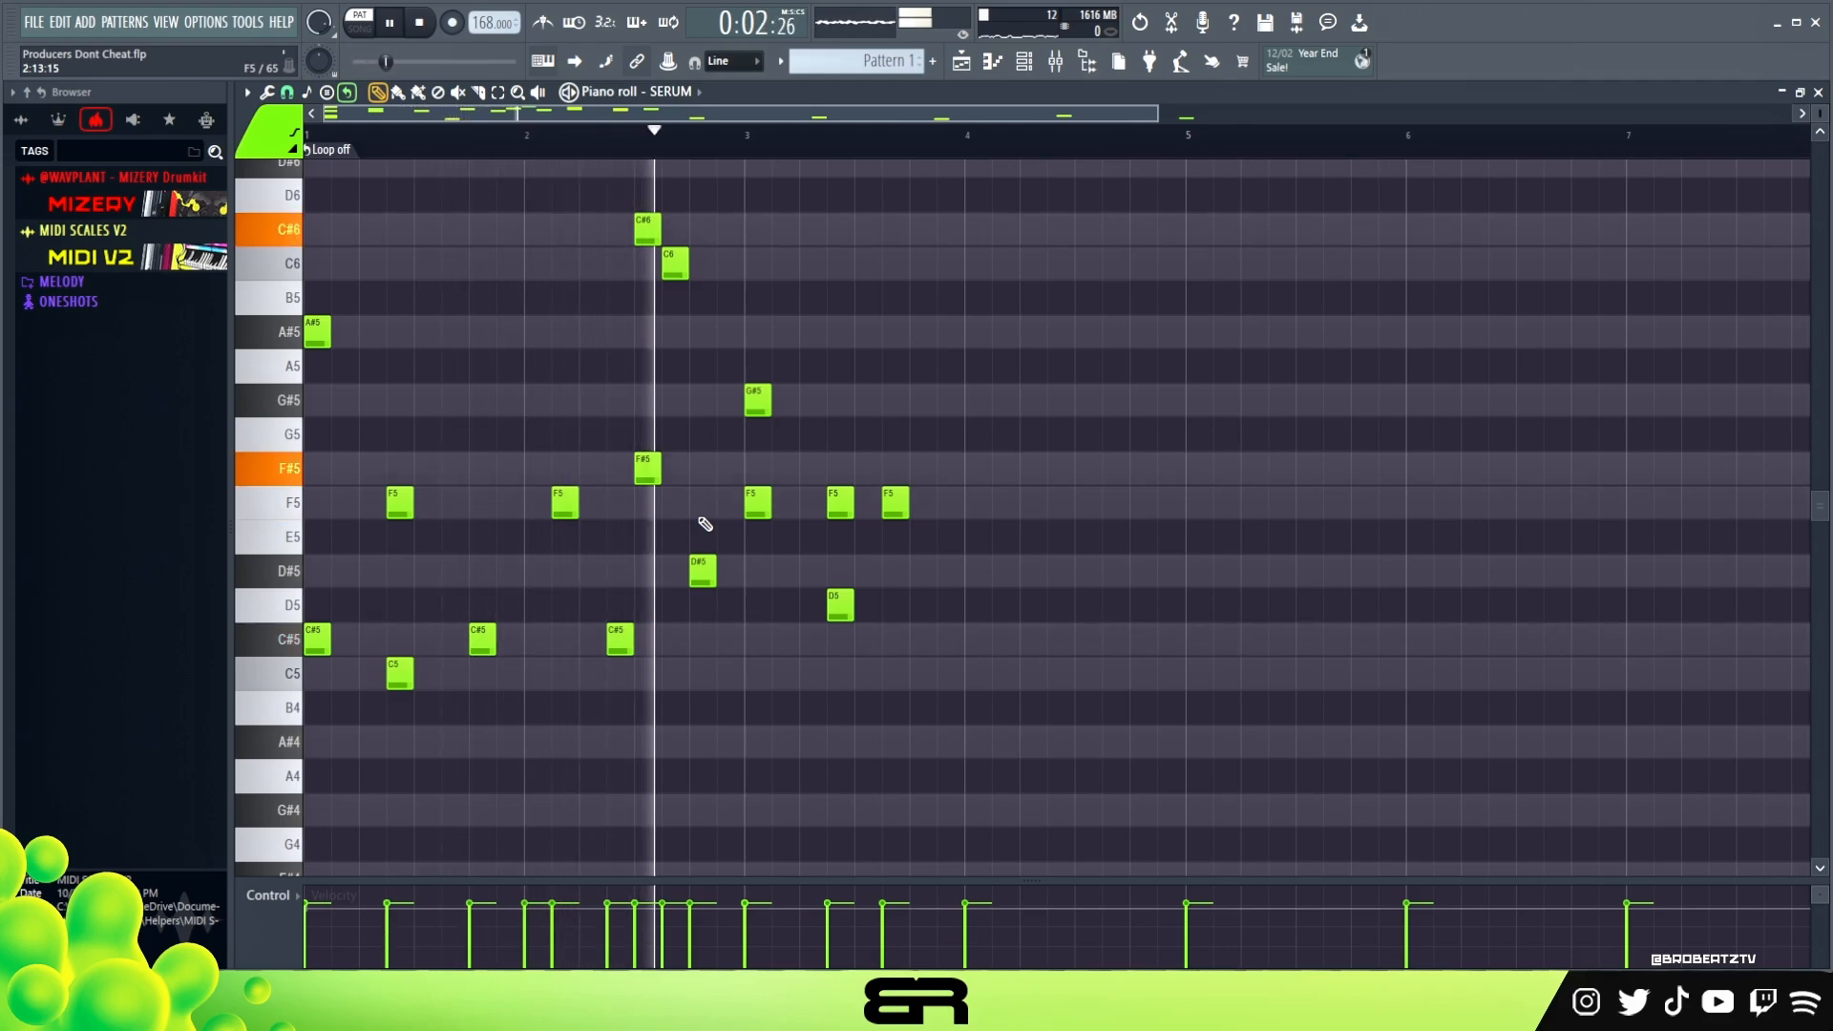
{"action": "key", "text": "space"}
{"action": "key", "text": "space"}
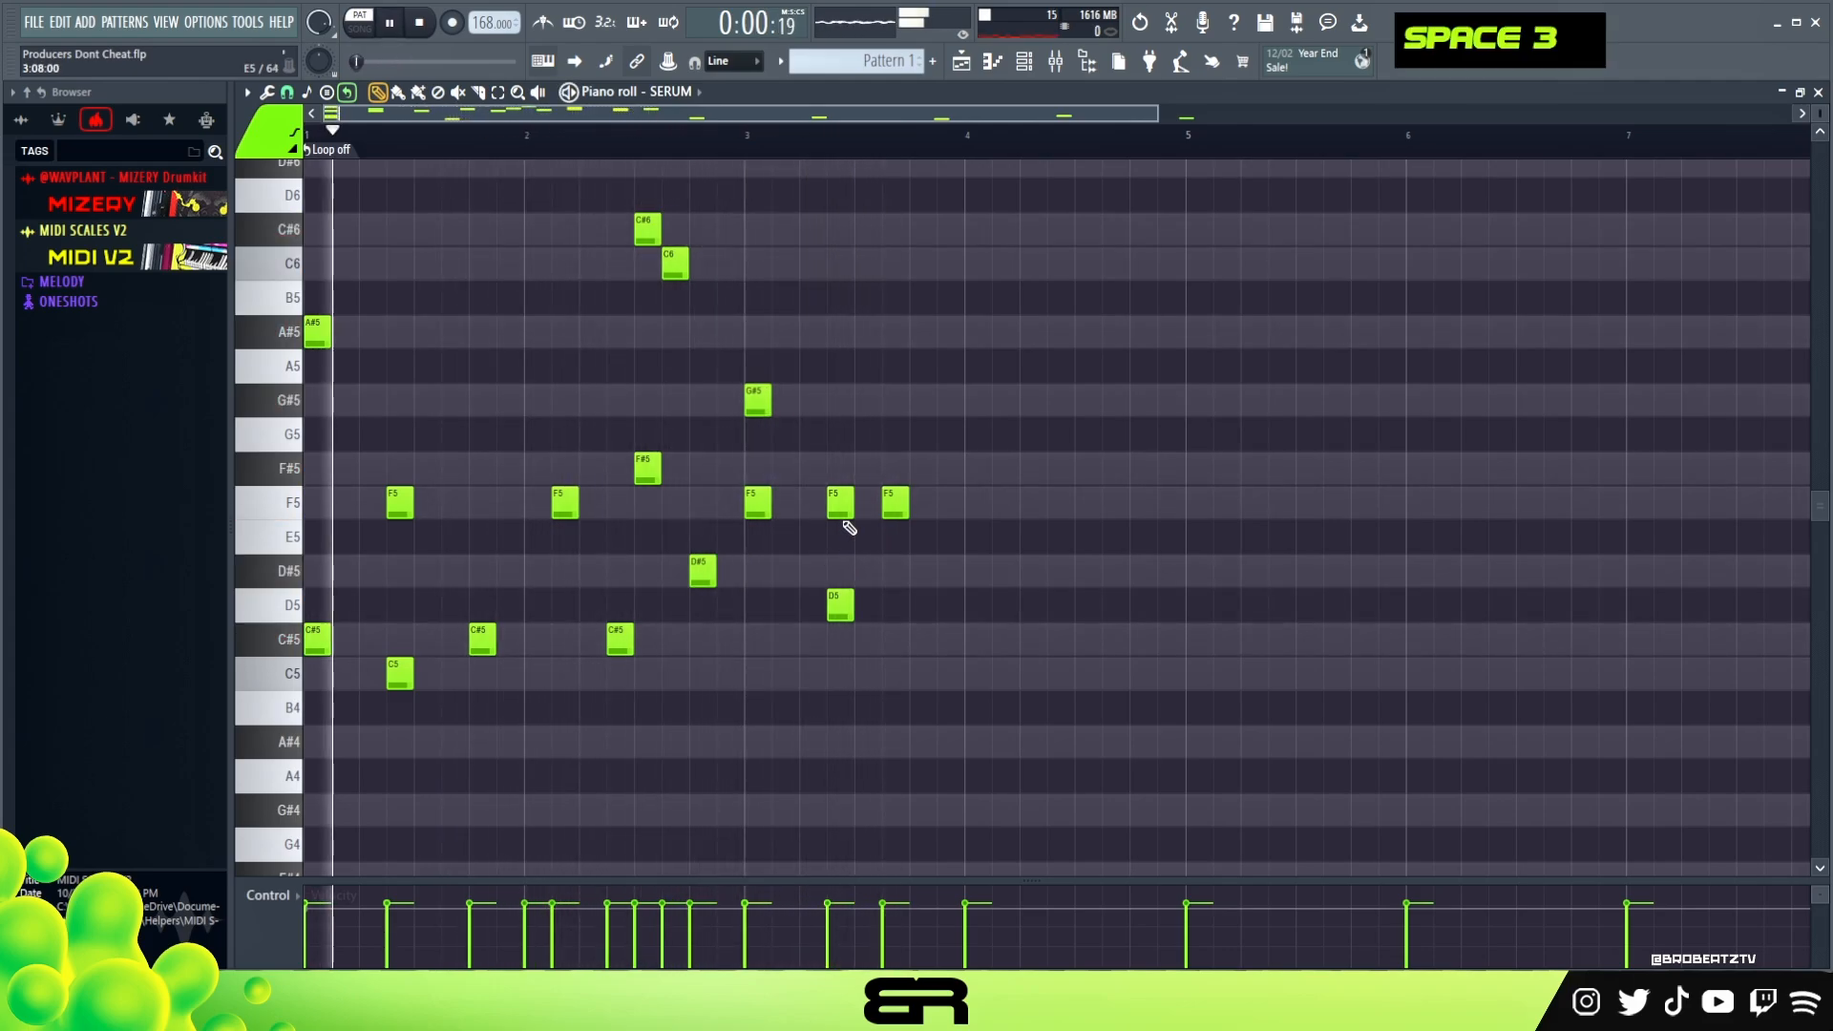
{"action": "key", "text": "space"}
{"action": "key", "text": "space"}
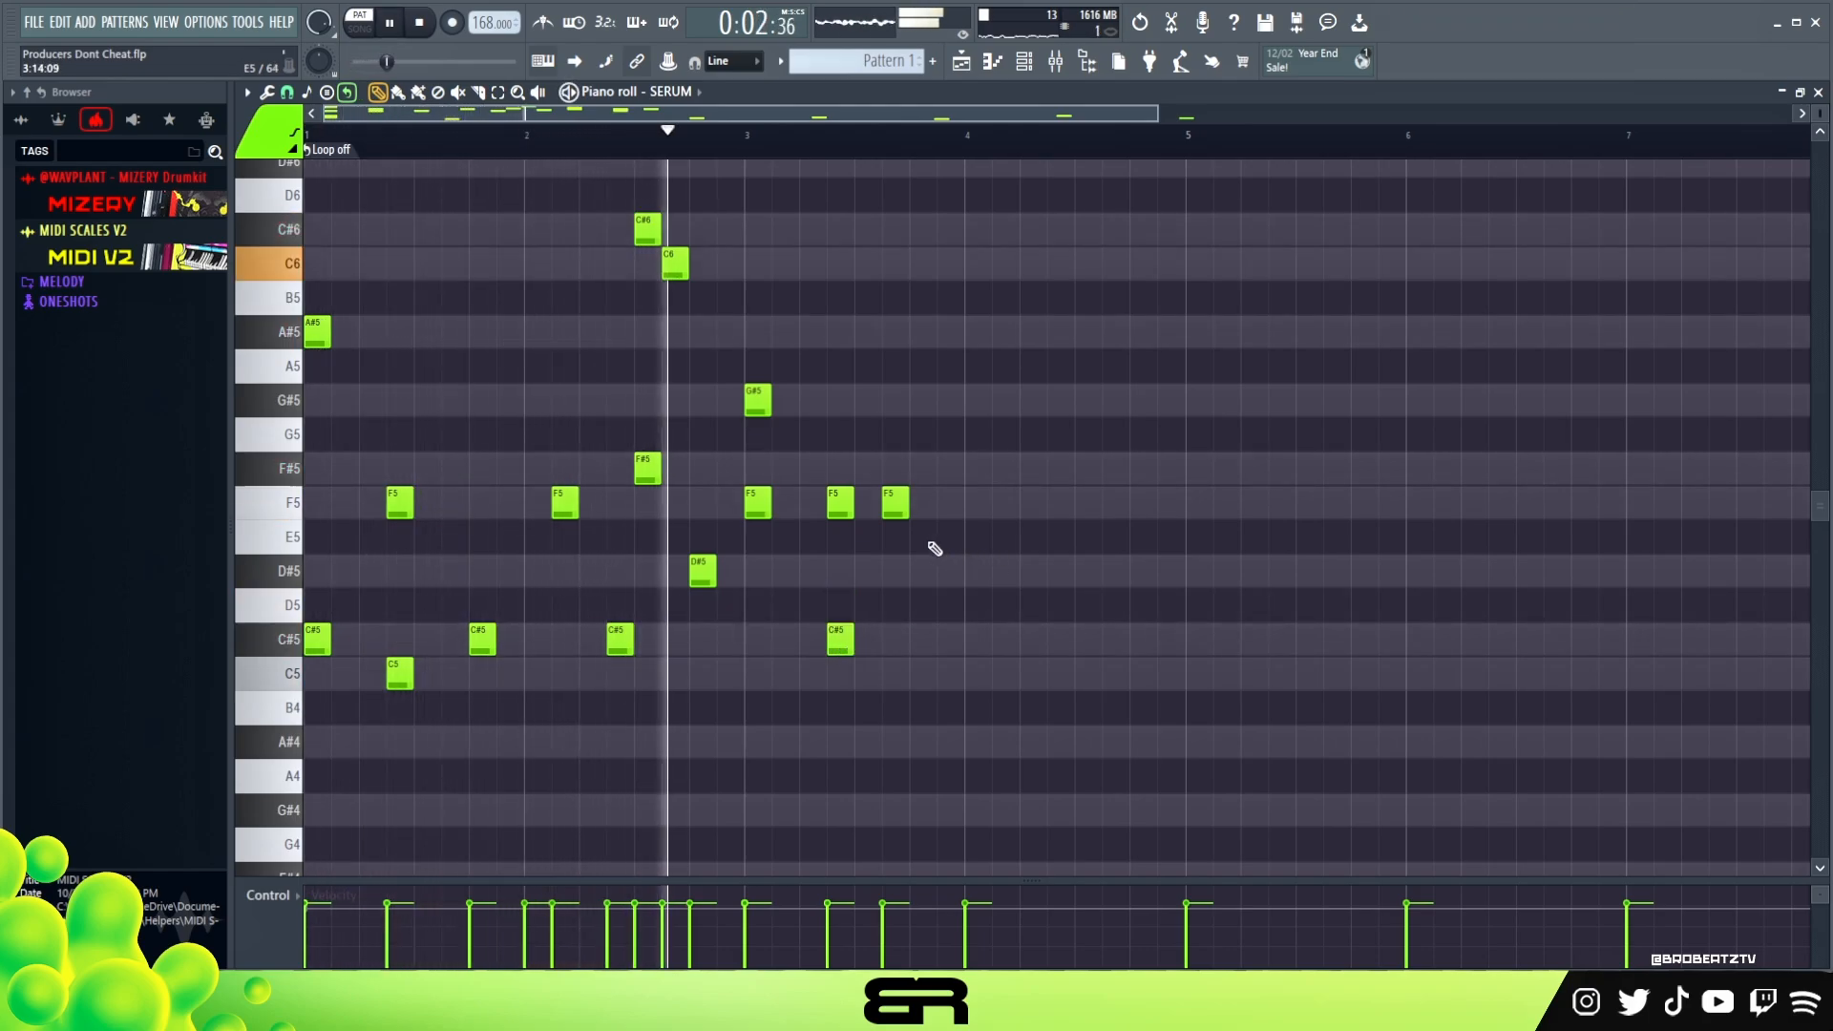
Finish bar 3 with a G#5 followed by a D#5, and play the melody through.
{"action": "left_click", "coordinate": [919, 403]}
{"action": "key", "text": "space"}
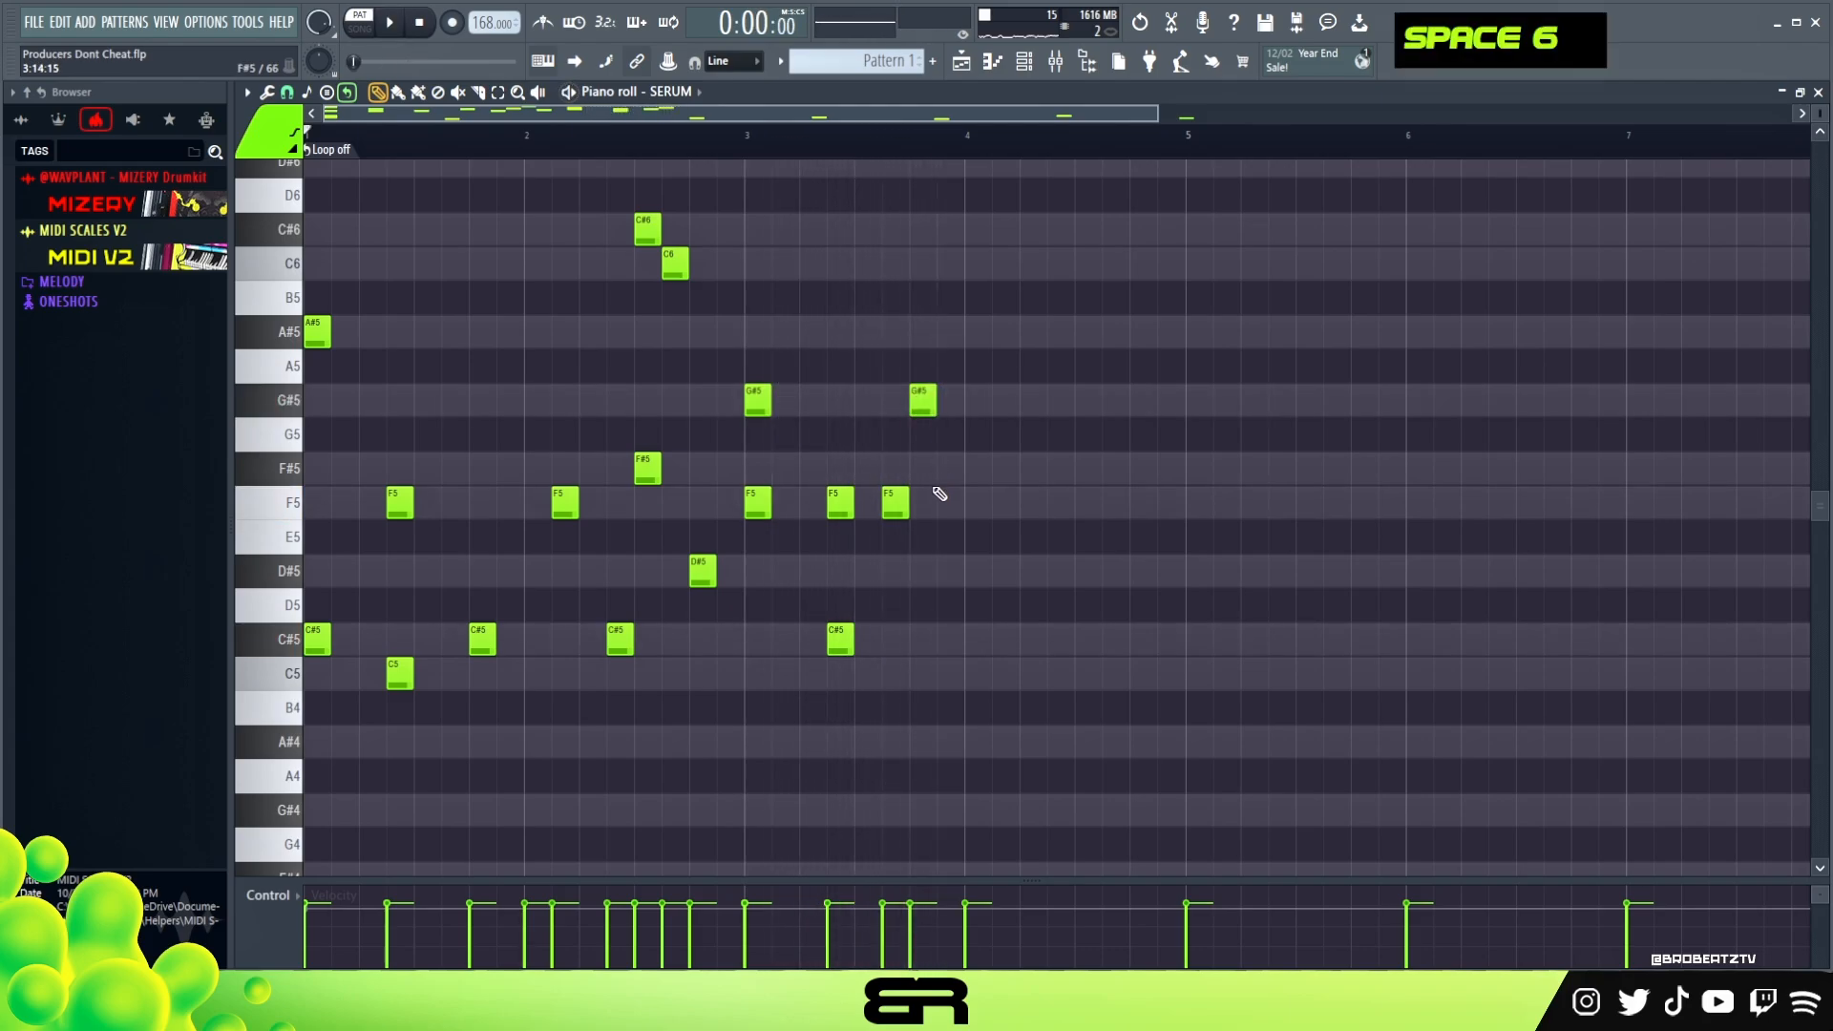
{"action": "left_click", "coordinate": [951, 565]}
{"action": "key", "text": "space"}
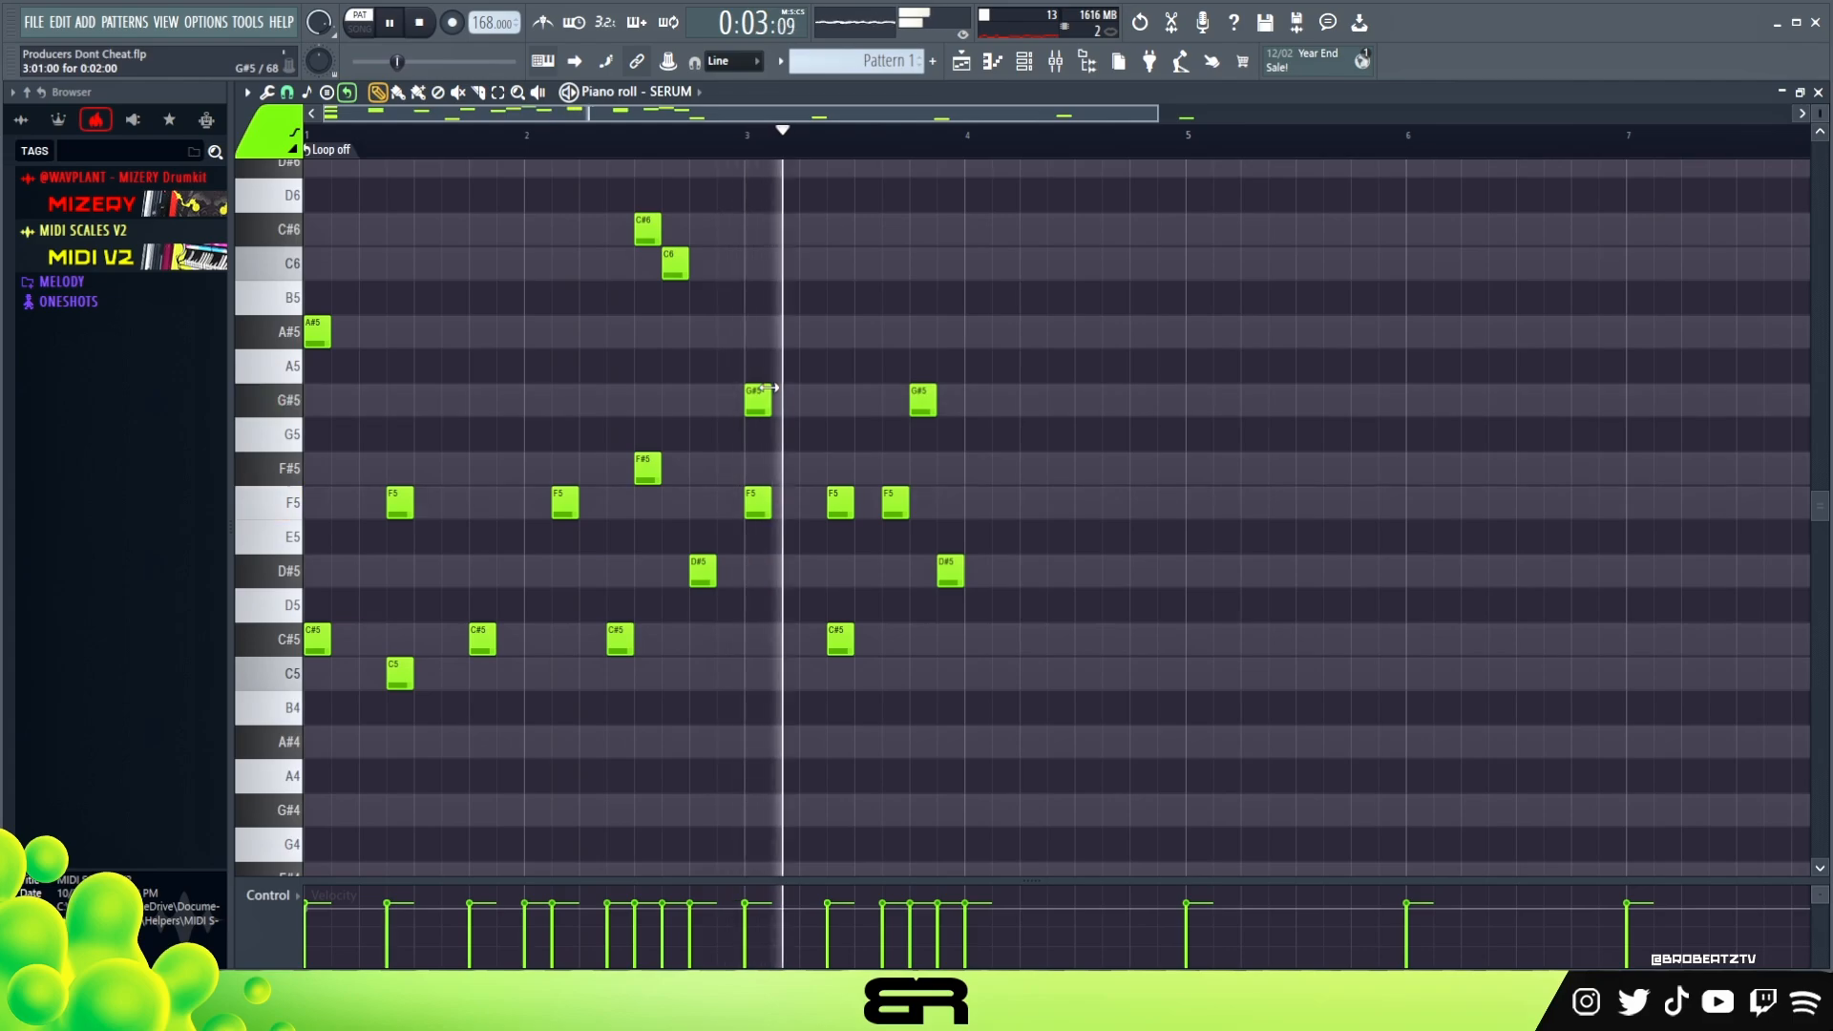
{"action": "key", "text": "space"}
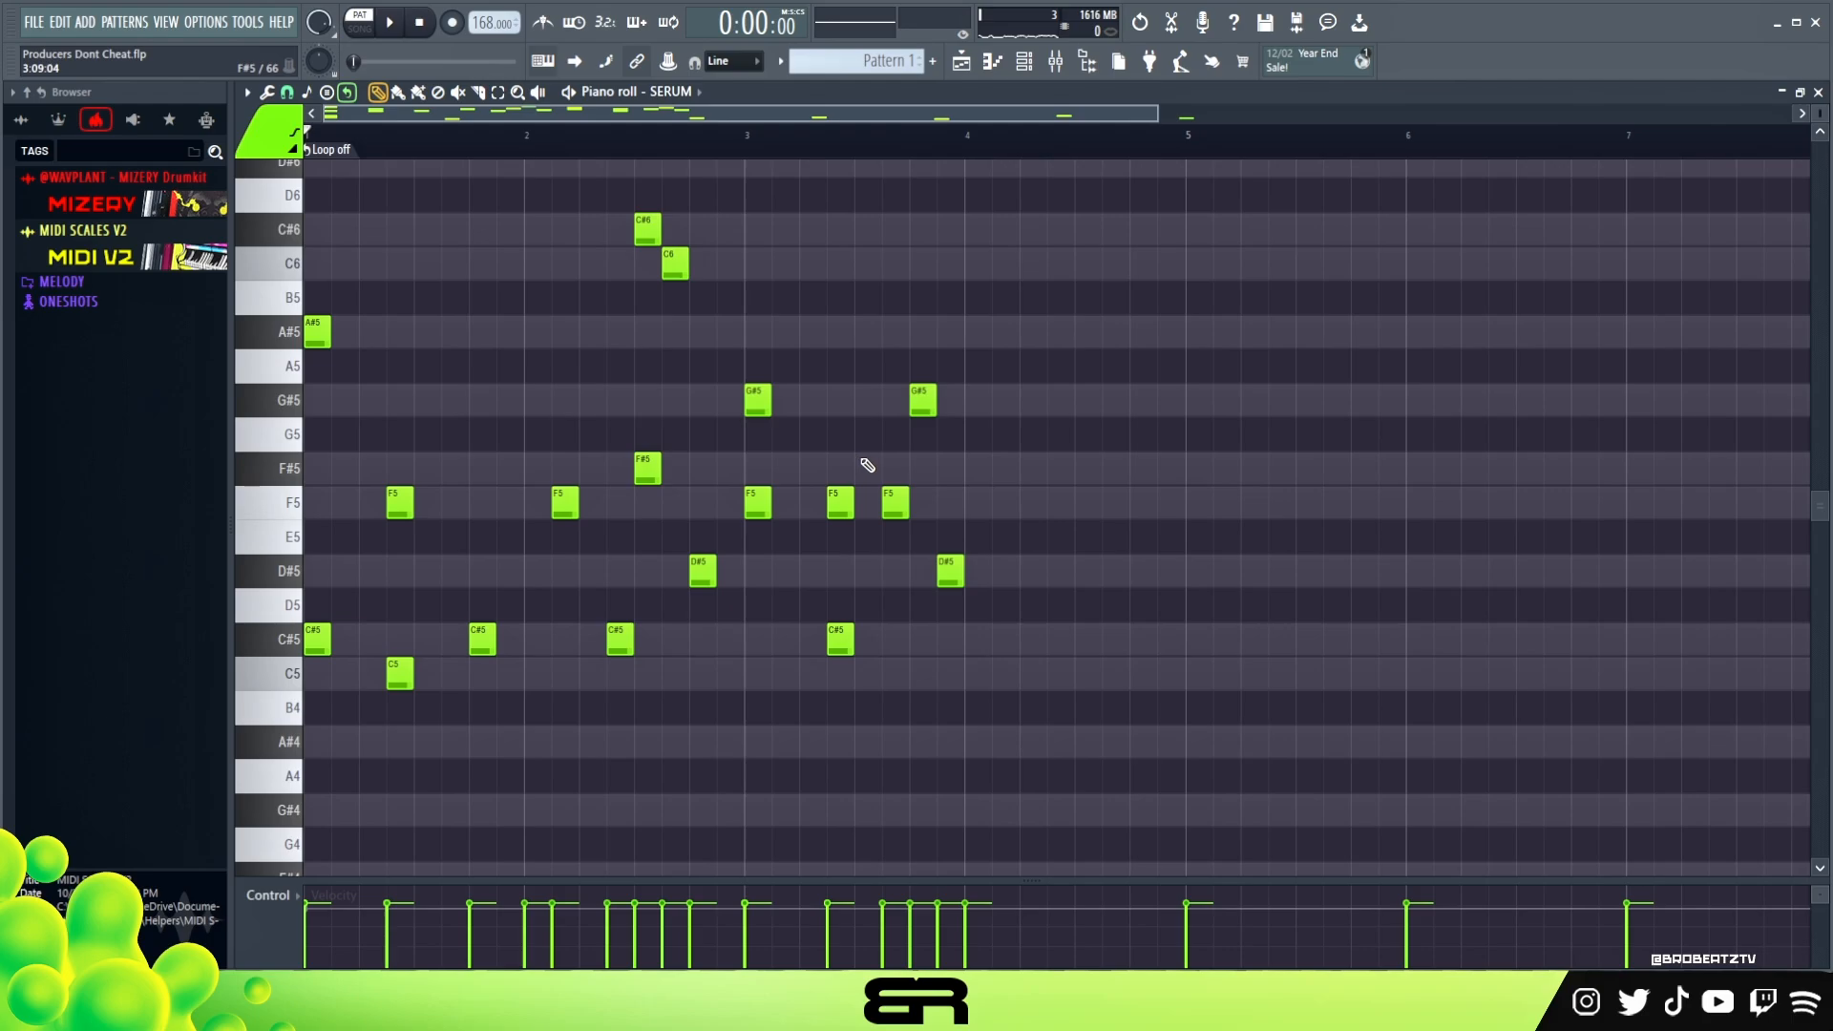
{"action": "left_click_drag", "start_coordinate": [513, 474], "coordinate": [719, 662]}
{"action": "right_click", "coordinate": [719, 661]}
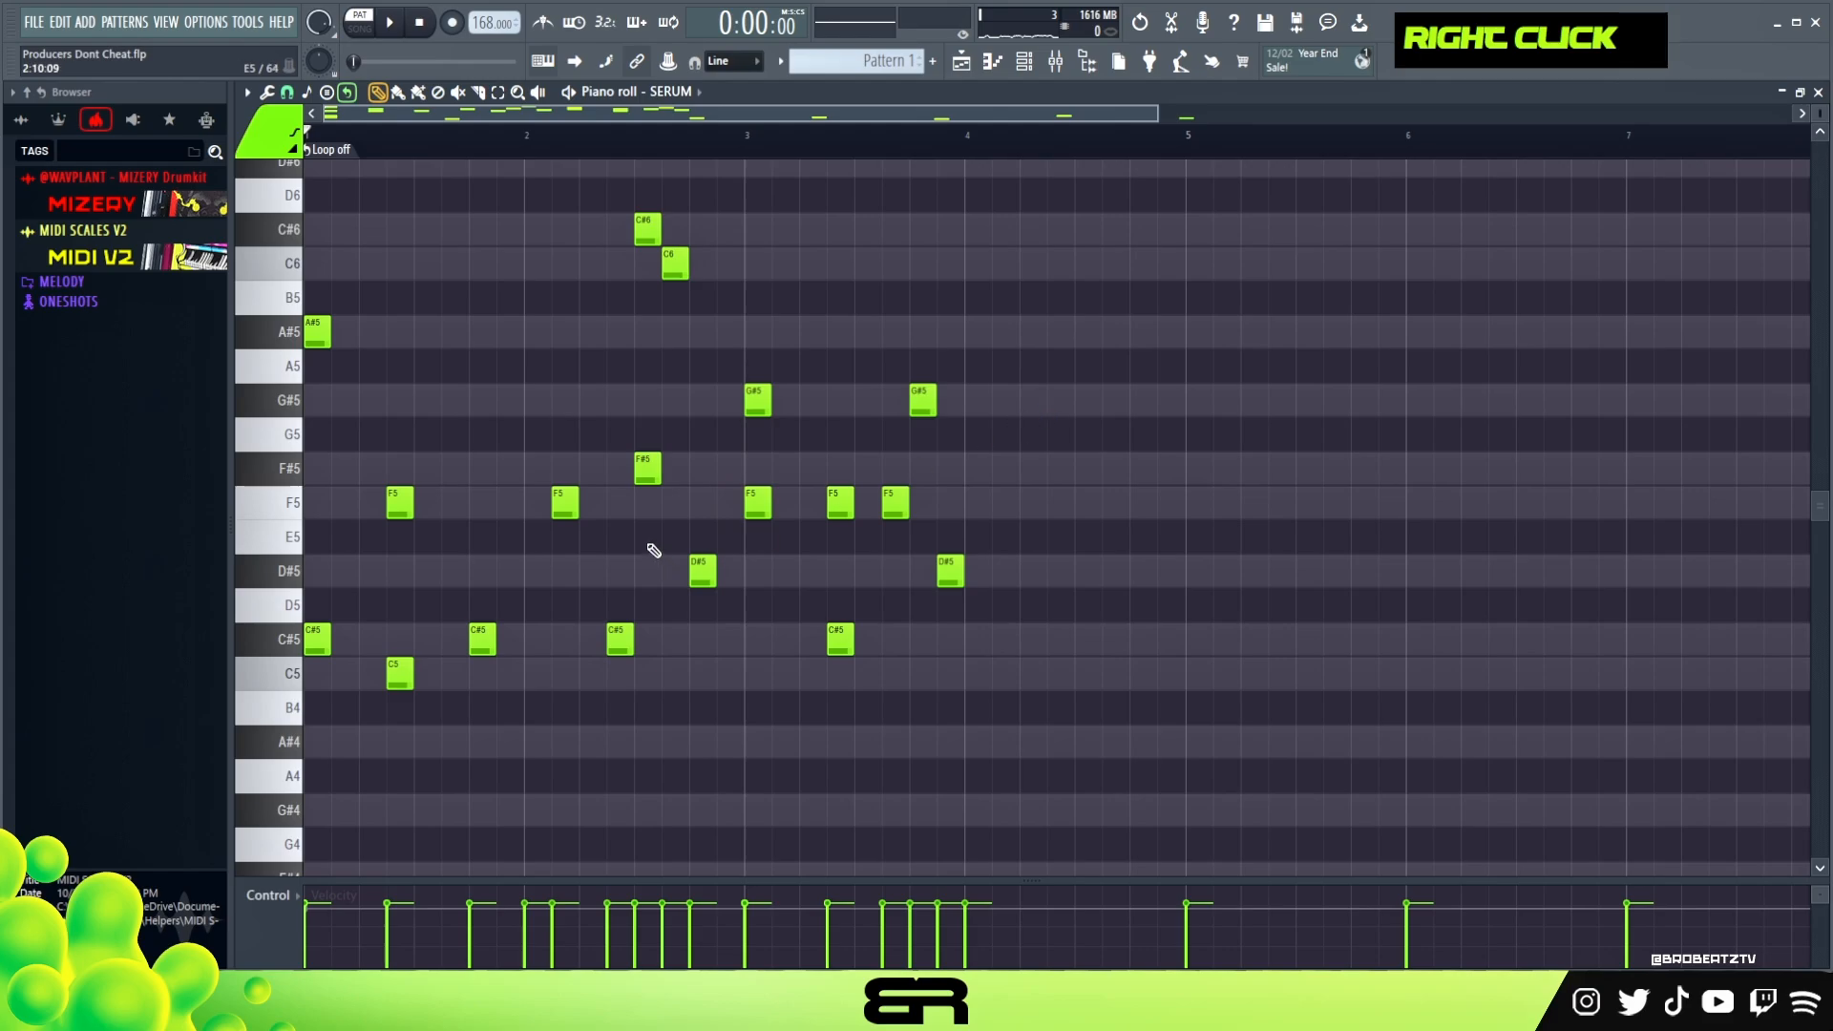
{"action": "right_click", "coordinate": [976, 434]}
Copy the last G#5 of bar 3 into bar 4, add a D#5 after it, and start playback.
{"action": "left_click", "coordinate": [931, 405], "text": "ctrl"}
{"action": "left_click", "coordinate": [931, 406], "text": "ctrl"}
{"action": "left_click_drag", "start_coordinate": [914, 420], "coordinate": [986, 426]}
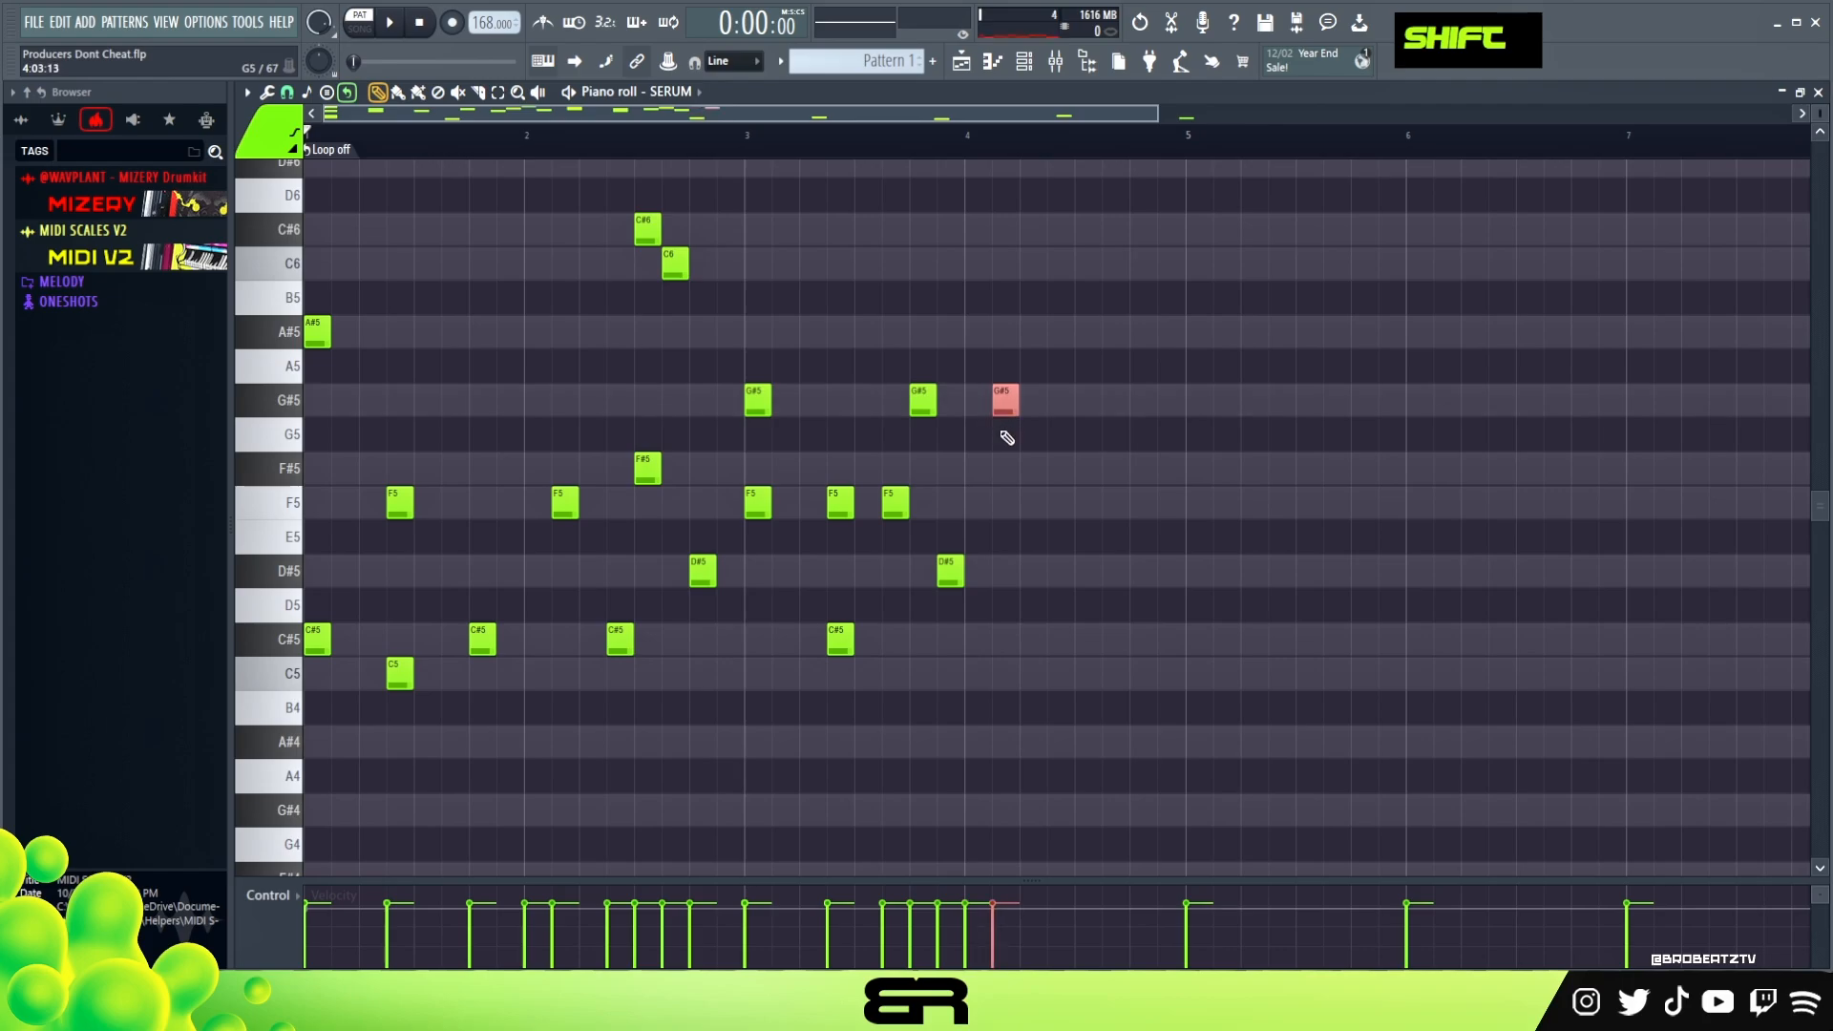
{"action": "key", "text": "space"}
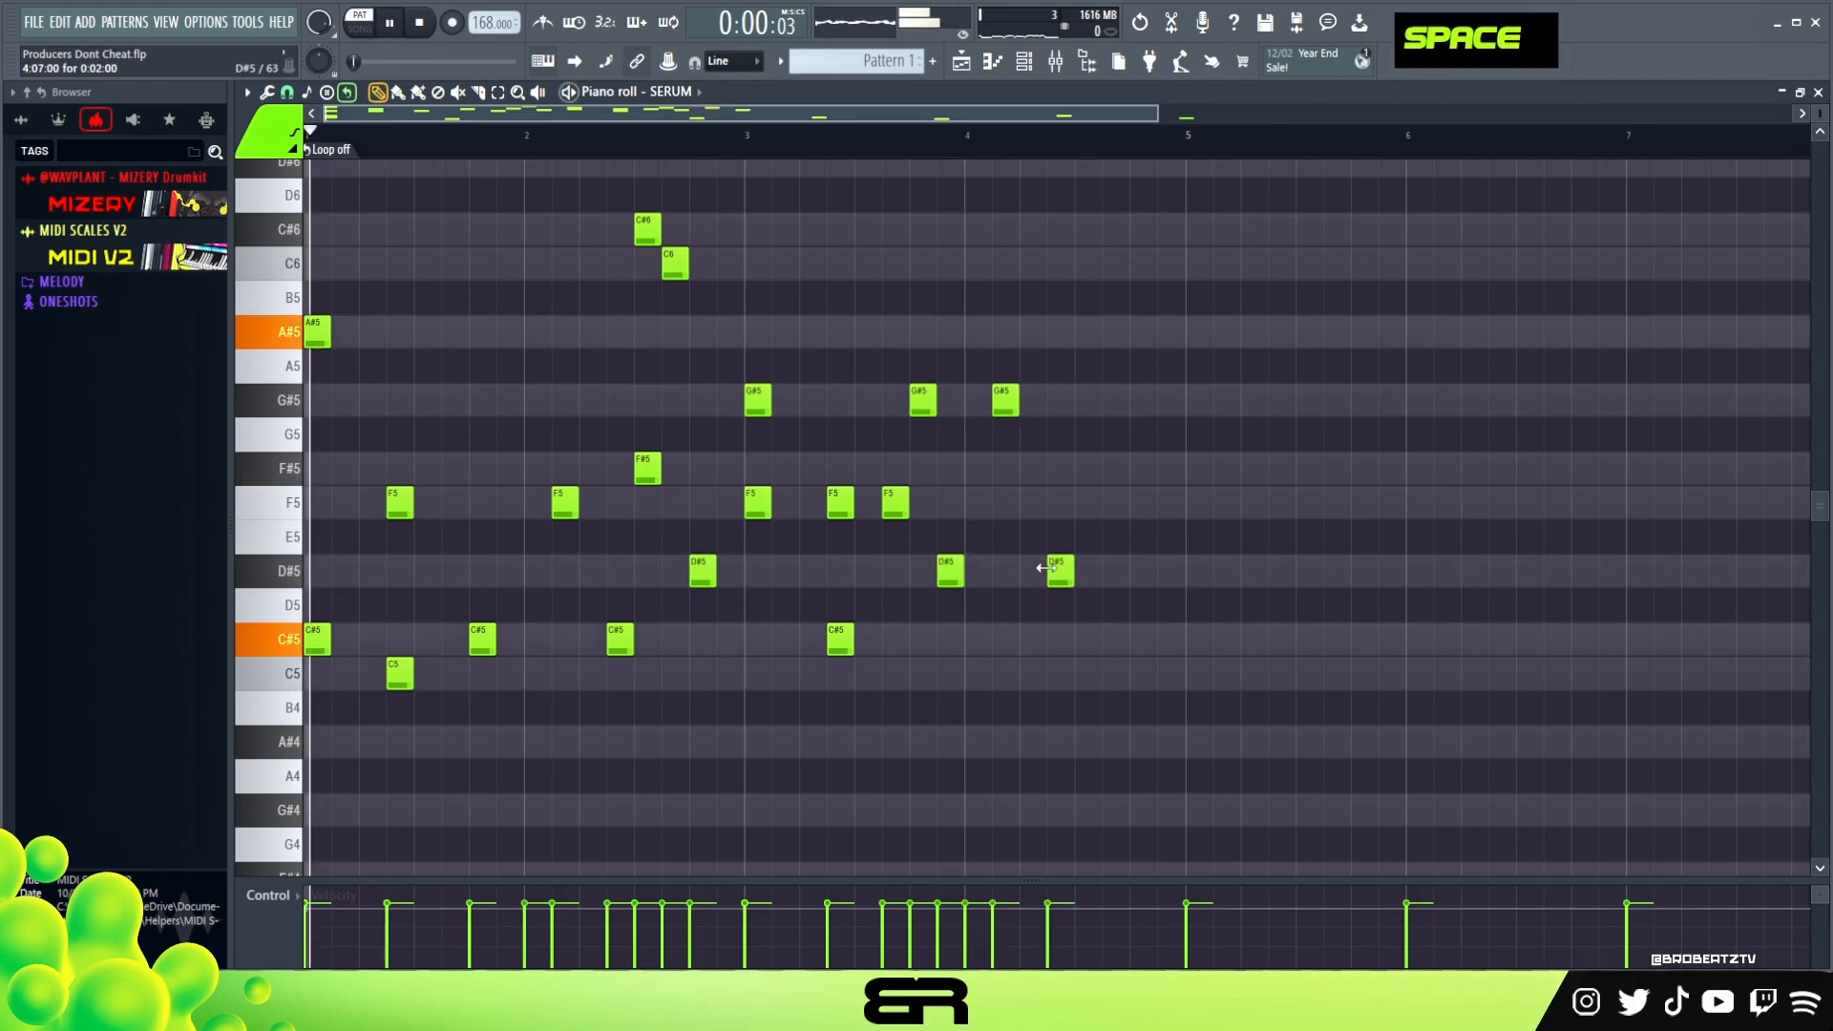
Complete bar 4 by adding F5, D#5, F5 and G#5 notes in rising time order up to the start of bar 5.
{"action": "left_click", "coordinate": [1112, 503]}
{"action": "right_click", "coordinate": [1110, 506]}
{"action": "left_click", "coordinate": [1080, 503]}
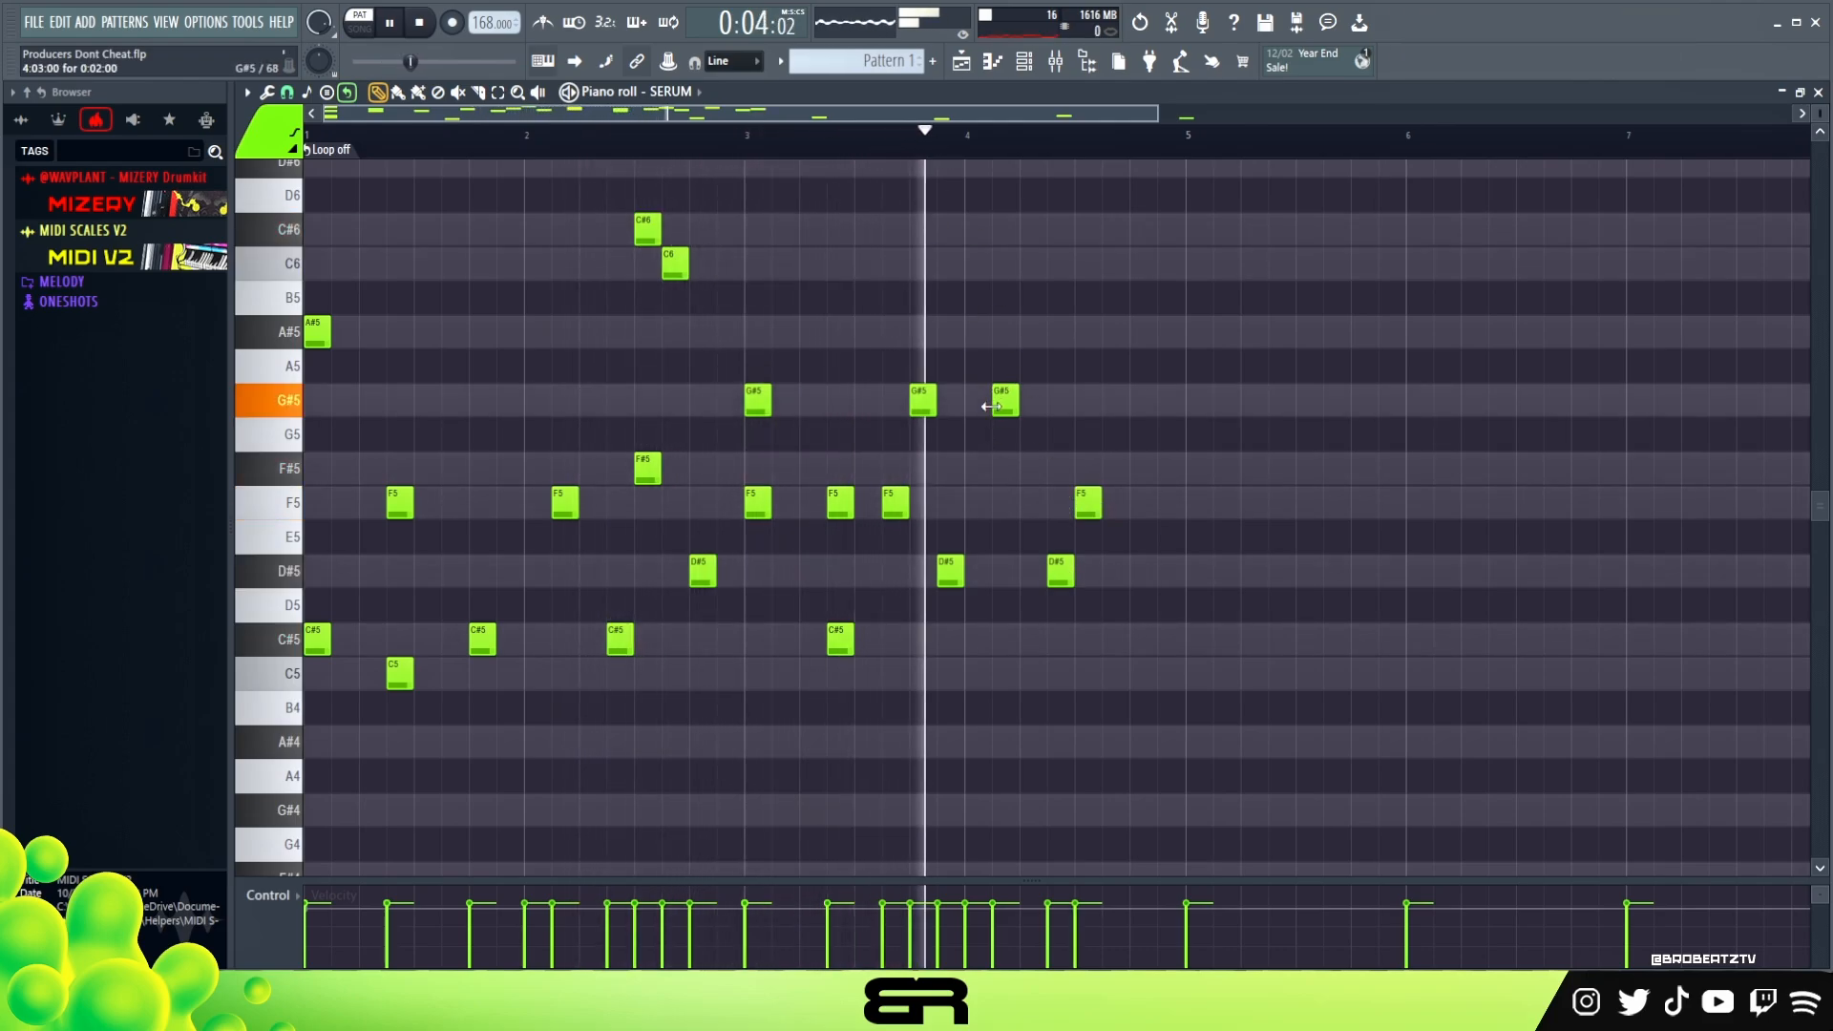
{"action": "key", "text": "space"}
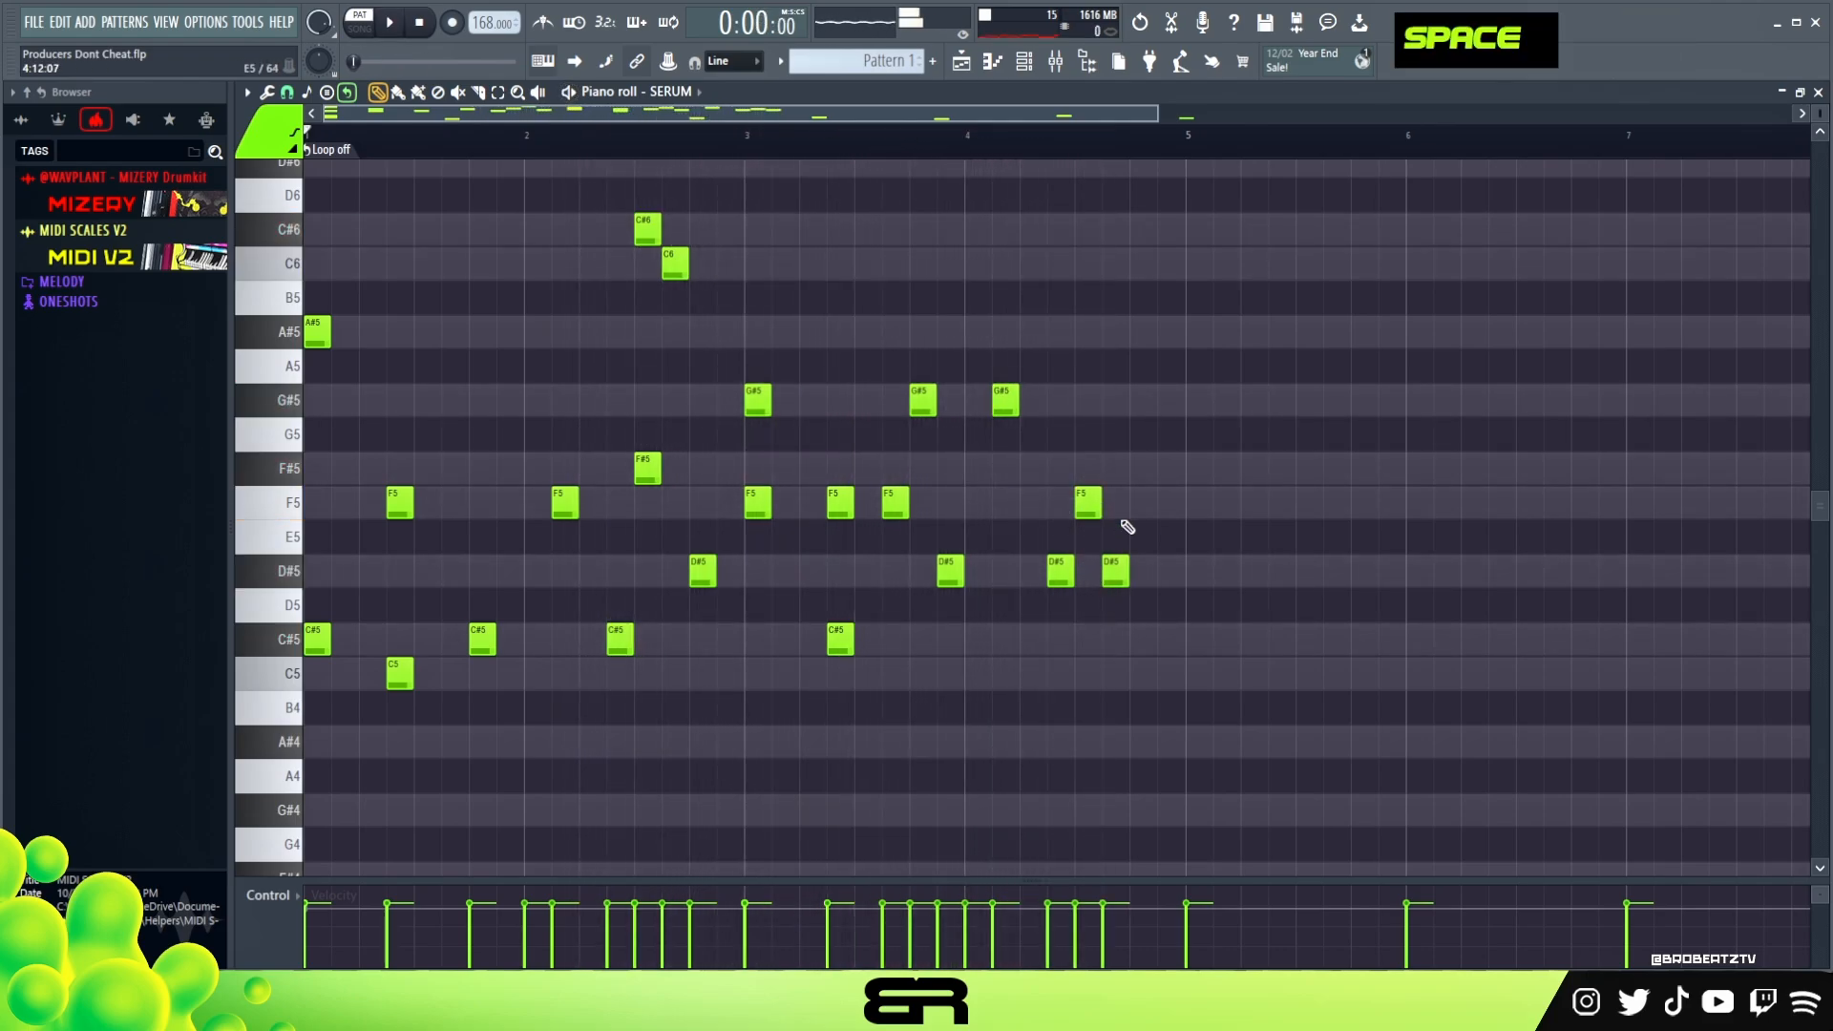
{"action": "double_click", "coordinate": [1128, 504]}
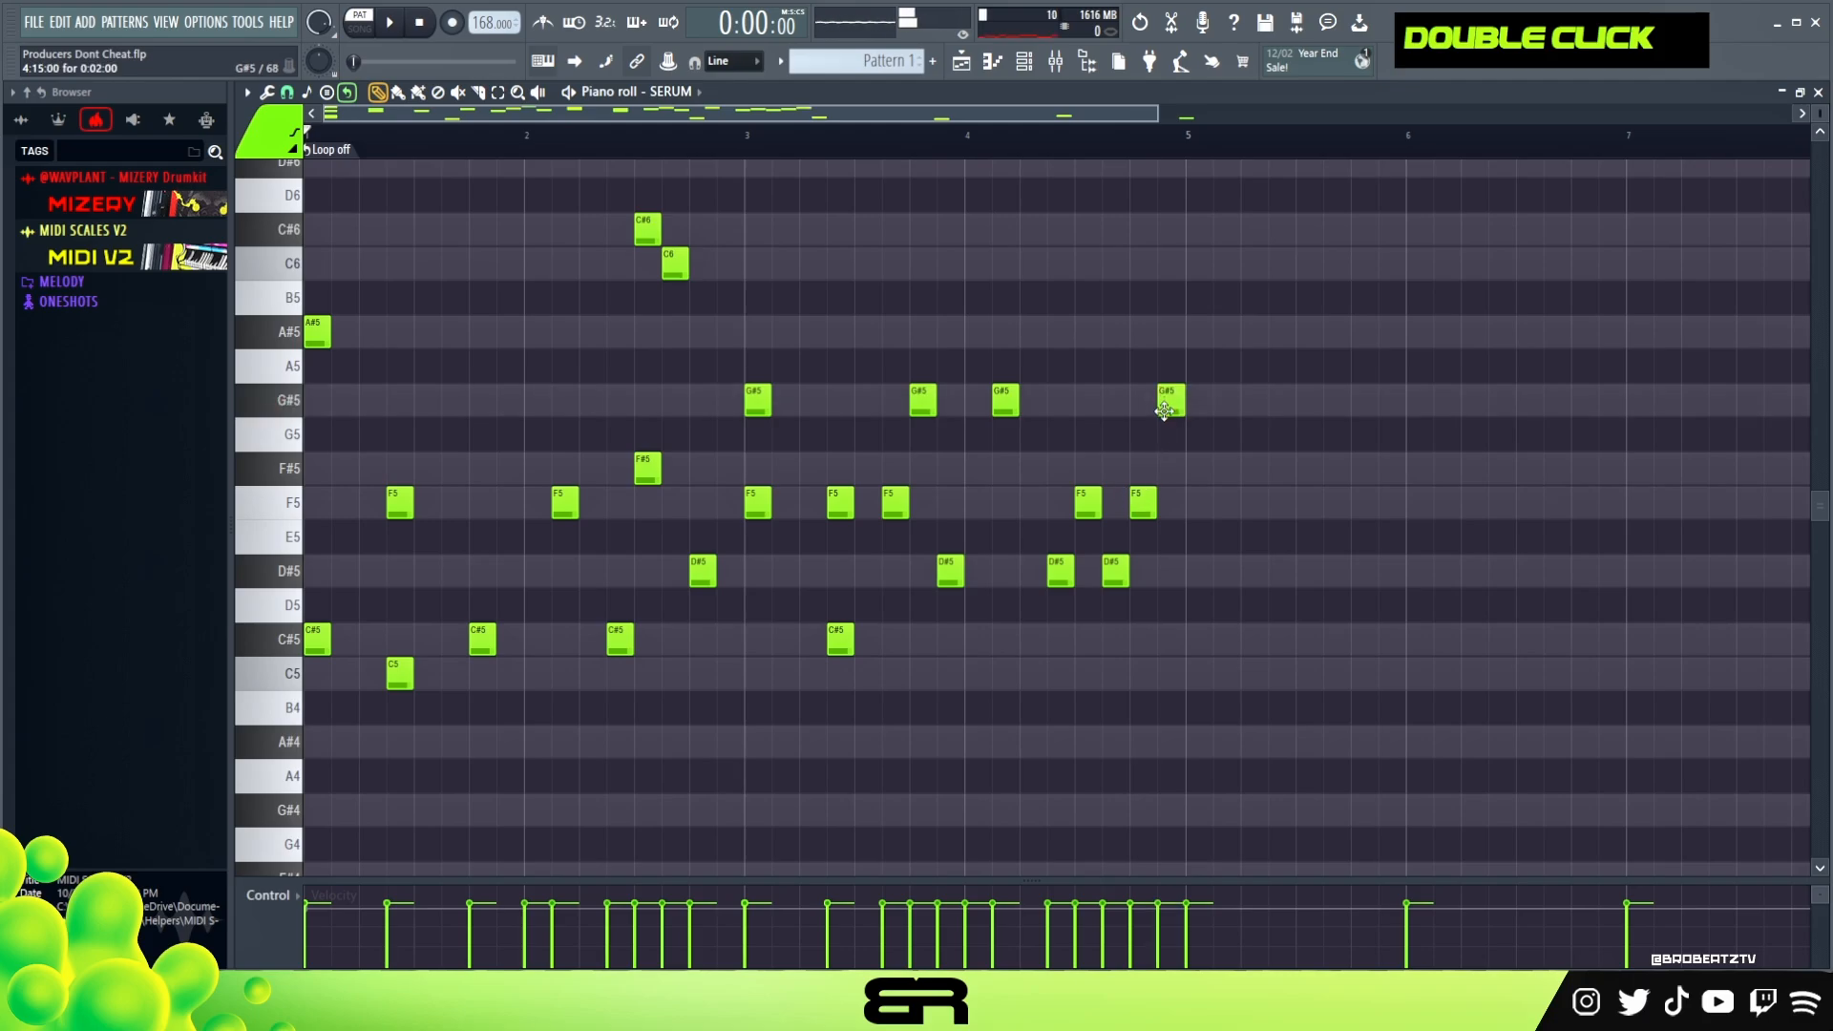
Duplicate the upper melody of bars 1 to 4 to start at bar 5, and deselect the copied notes.
{"action": "left_click_drag", "start_coordinate": [1237, 160], "coordinate": [310, 685]}
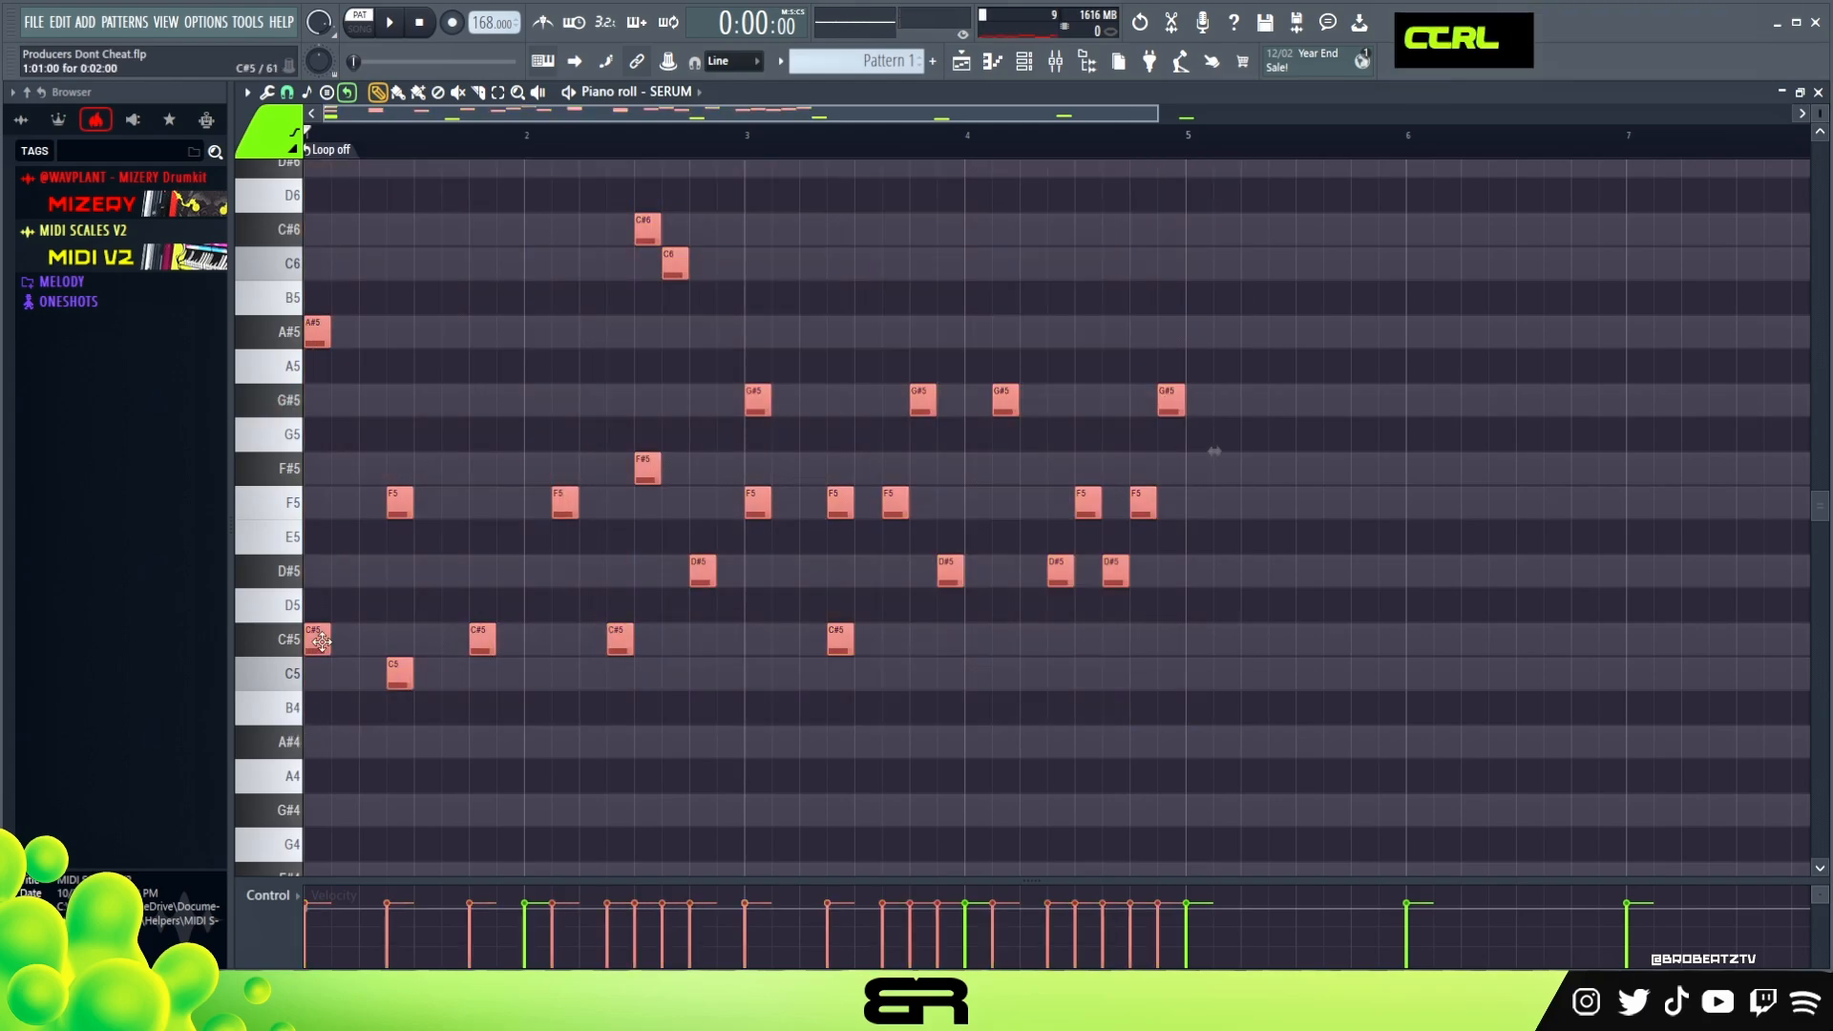
{"action": "left_click_drag", "start_coordinate": [326, 341], "coordinate": [1192, 353]}
{"action": "right_click", "coordinate": [1201, 334]}
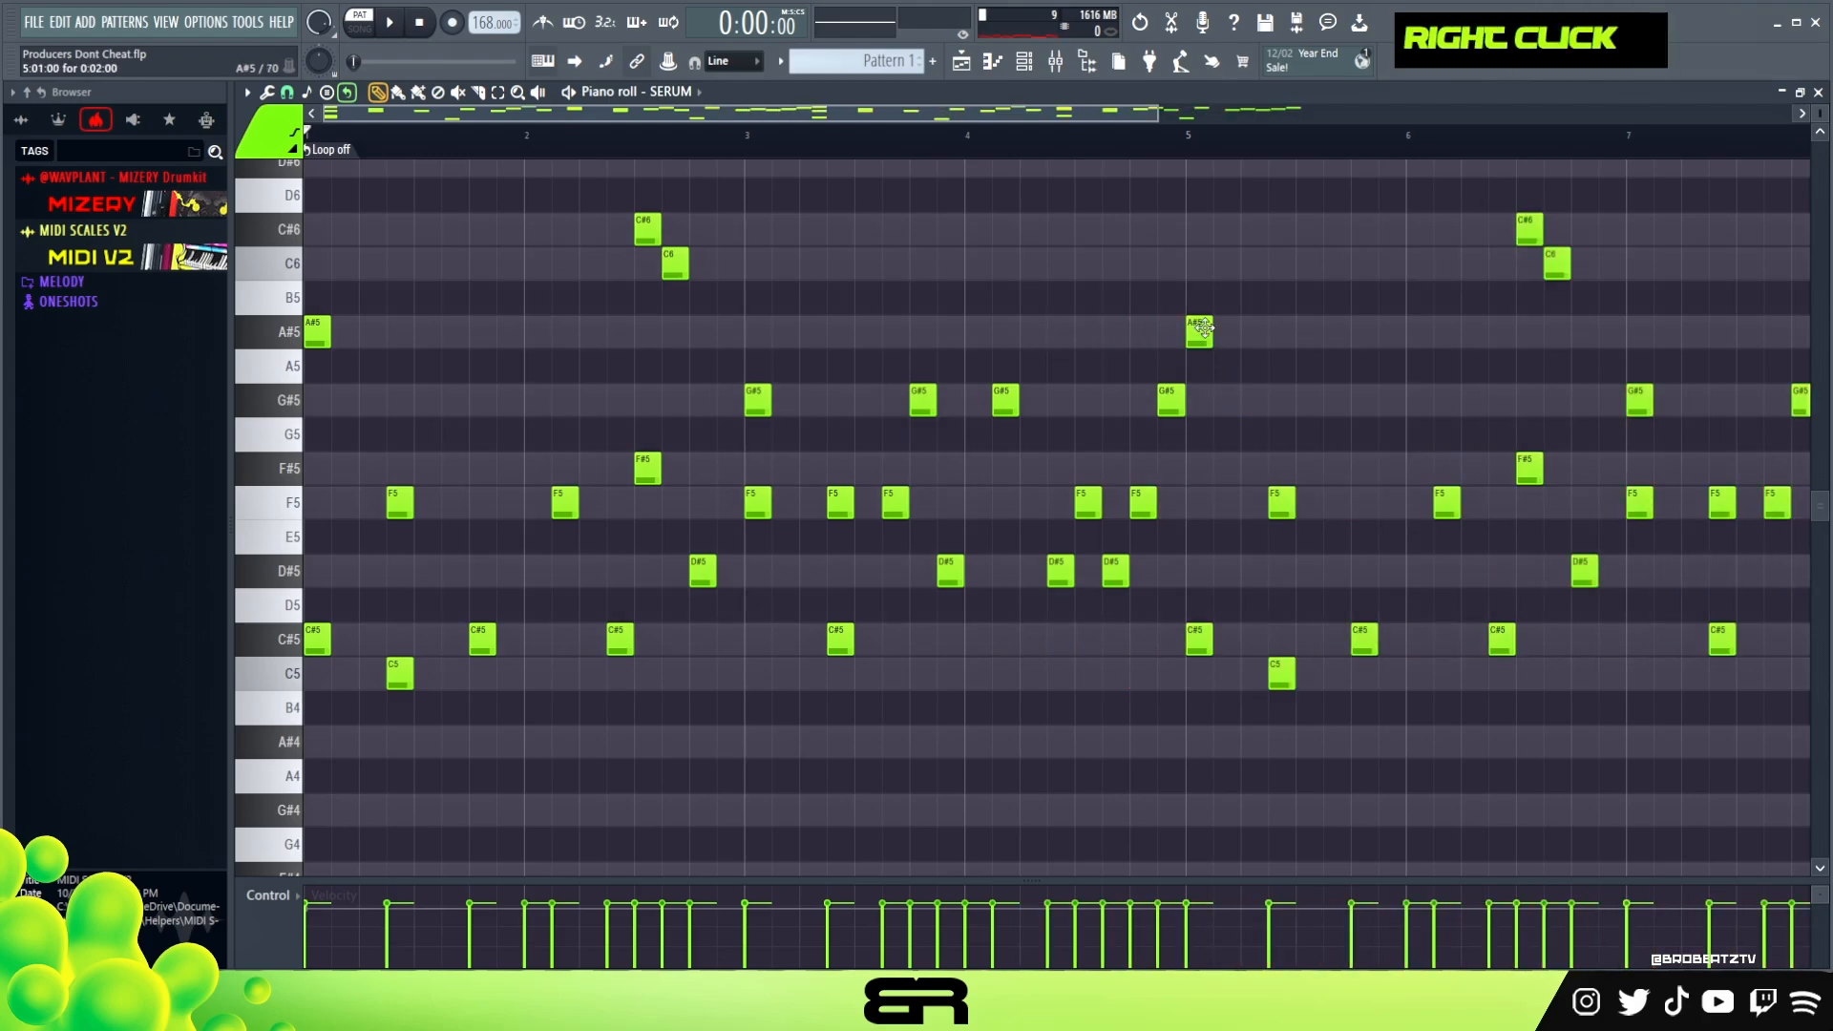
{"action": "left_click_drag", "start_coordinate": [858, 117], "coordinate": [1058, 137]}
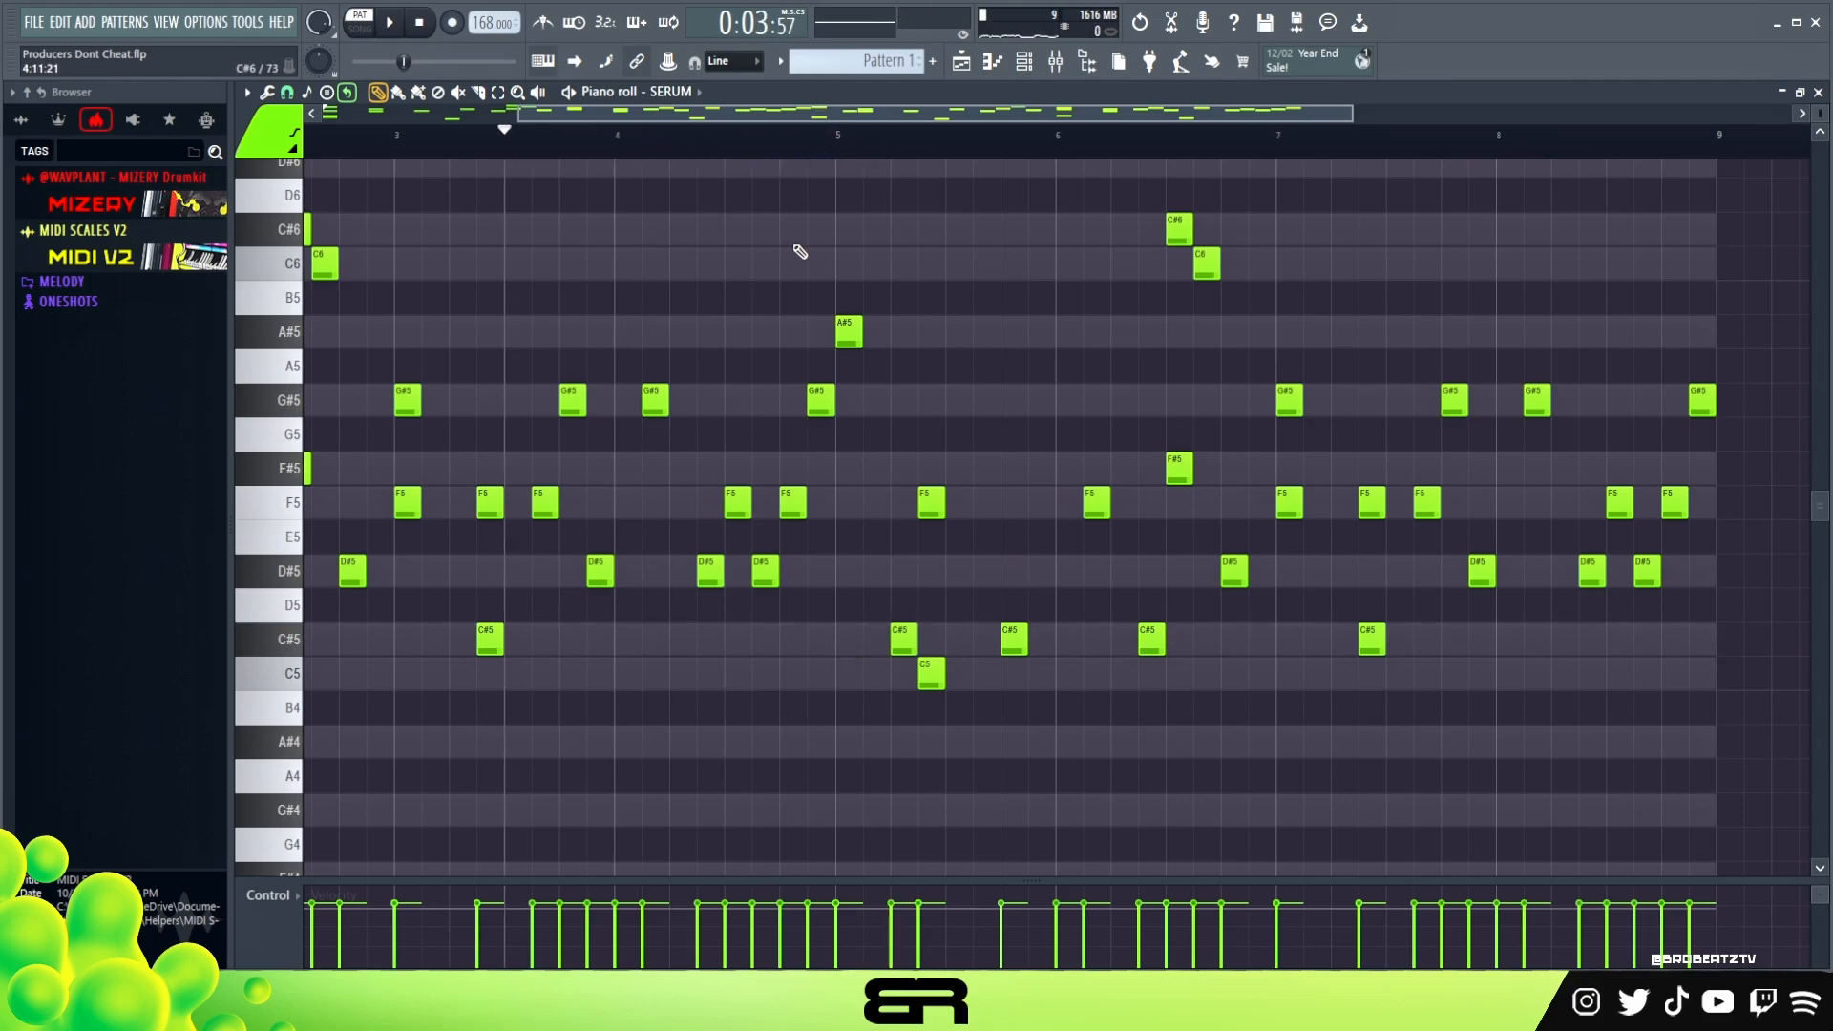
Play the melody, and copy bar 6's C#6 into bar 7, directly above the C#5 and F5 pair.
{"action": "key", "text": "space"}
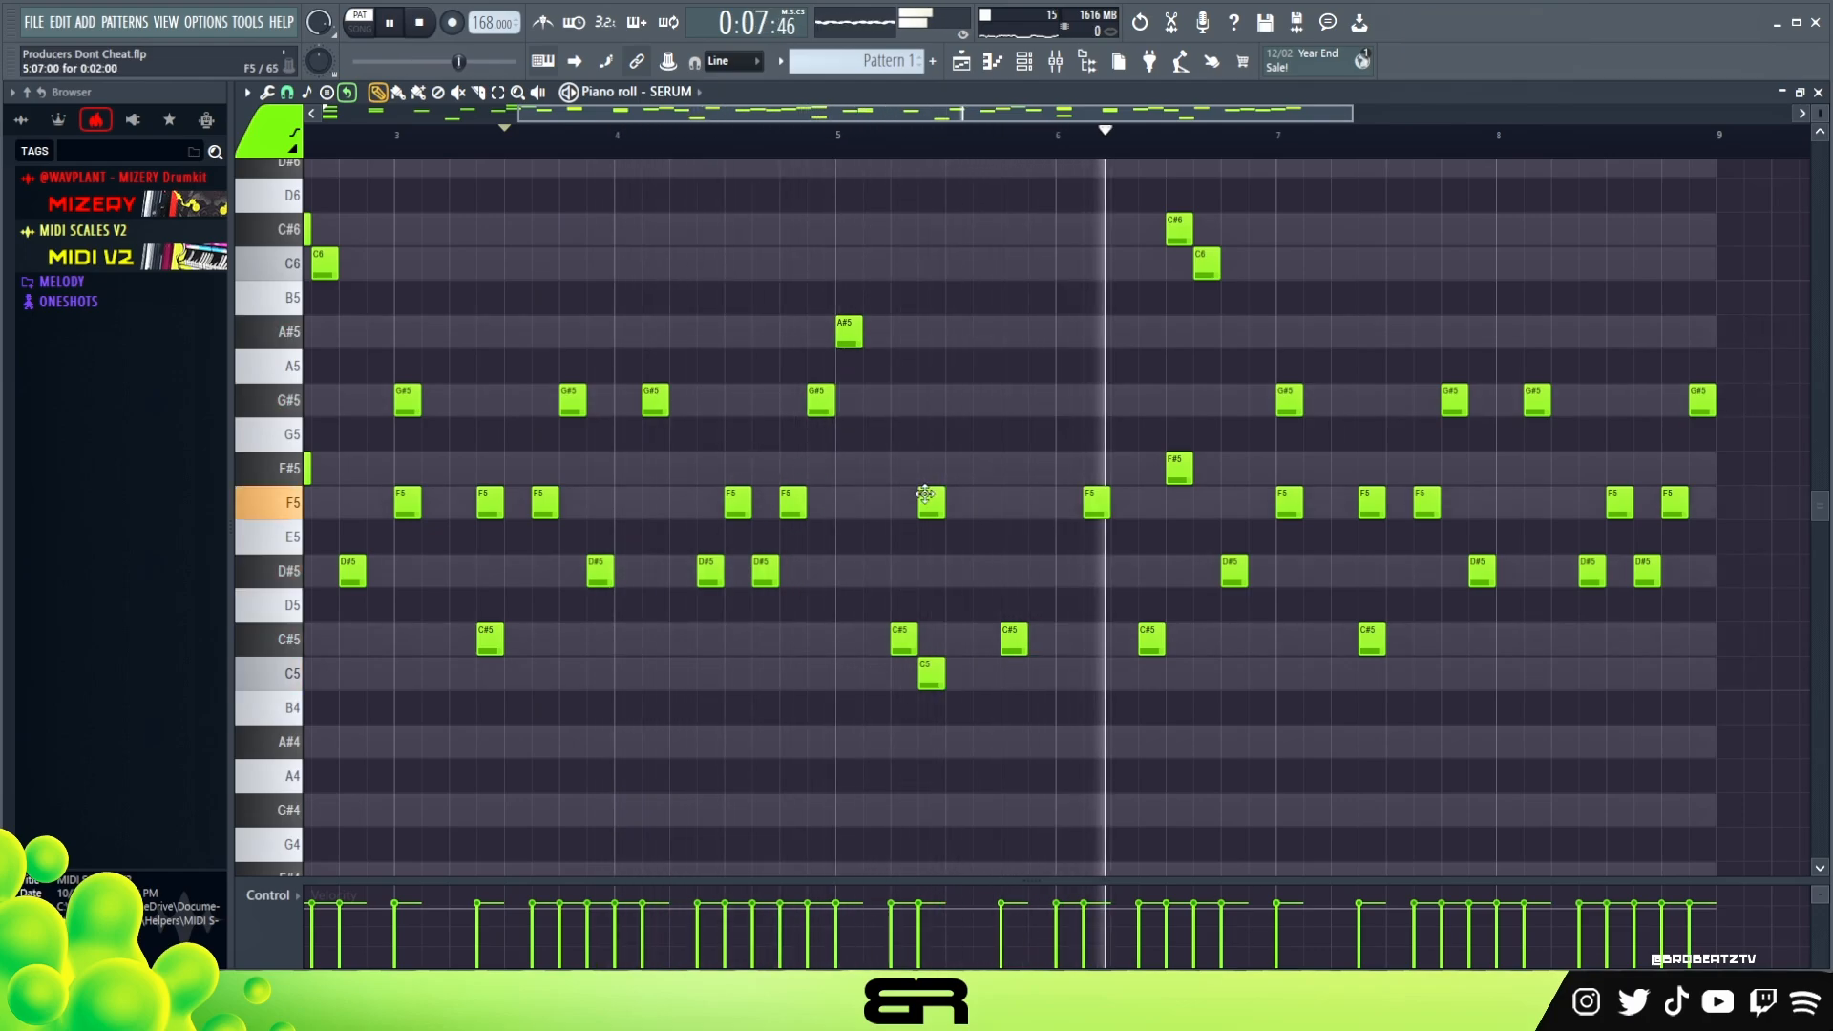
{"action": "key", "text": "space"}
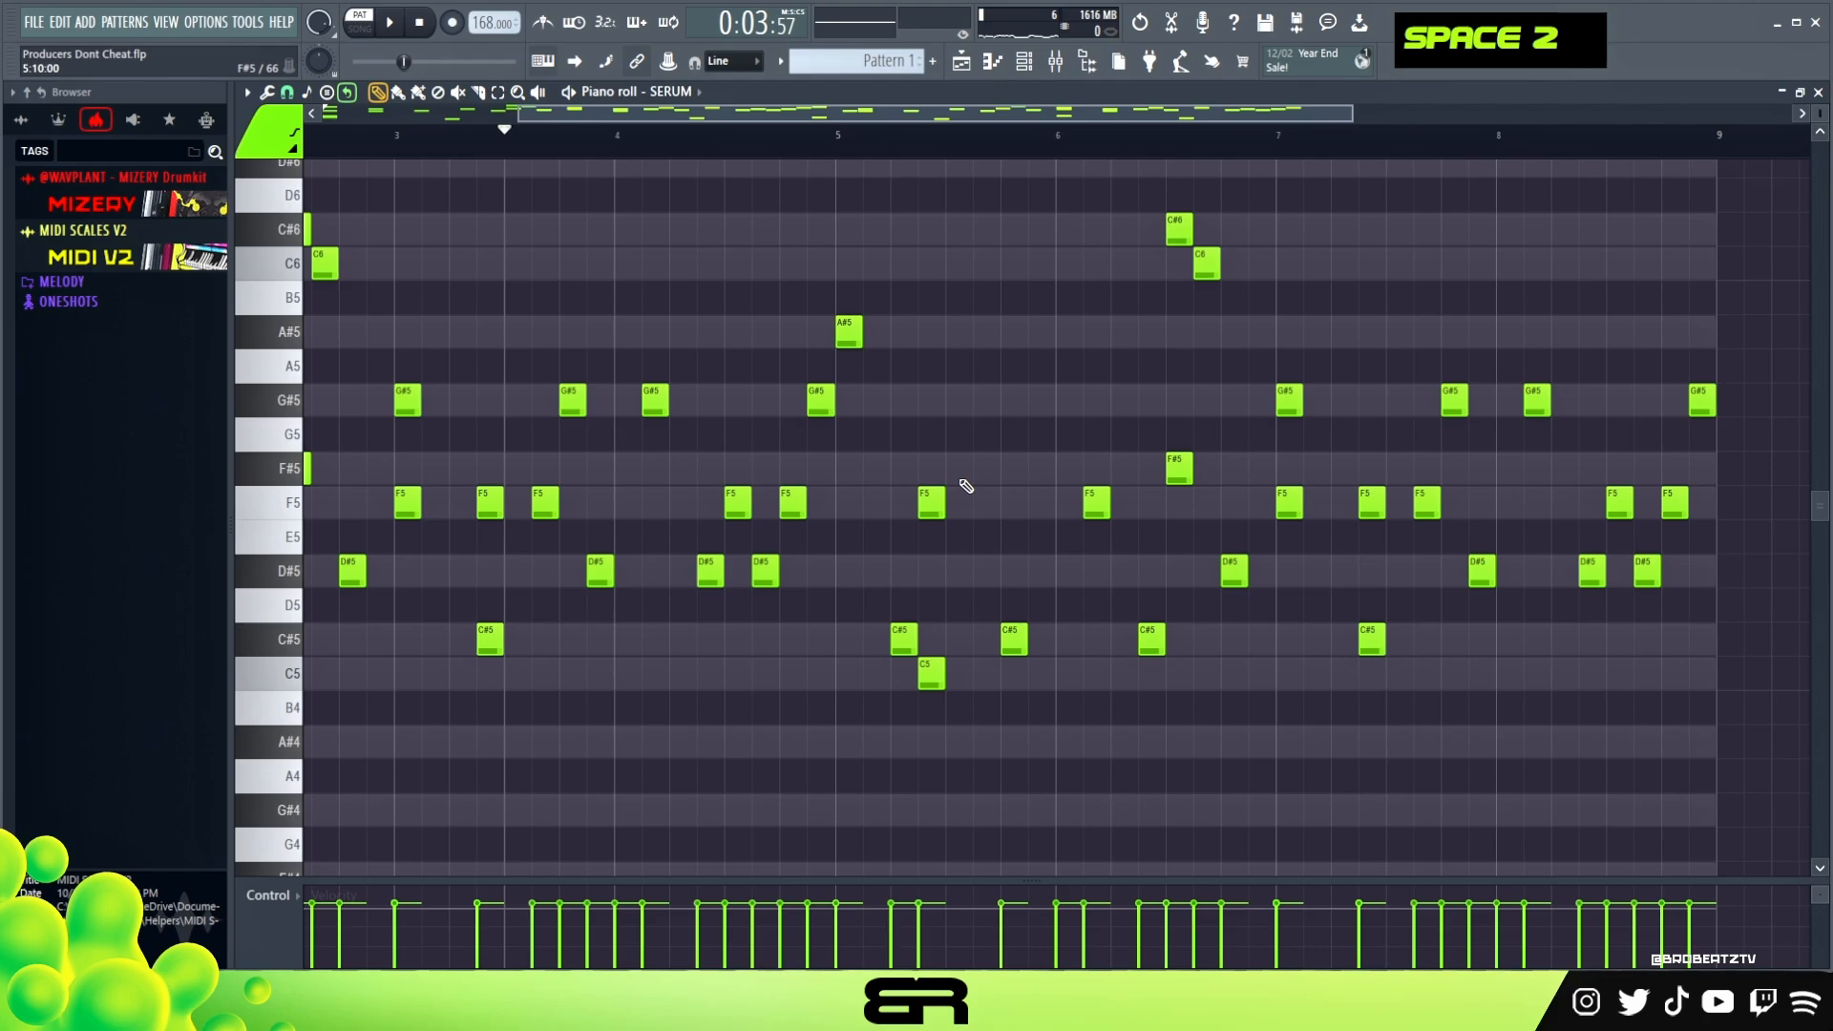
{"action": "scroll", "coordinate": [955, 335], "scroll_direction": "up", "scroll_amount": 3}
{"action": "left_click_drag", "start_coordinate": [855, 116], "coordinate": [1006, 127]}
{"action": "right_click", "coordinate": [1110, 271]}
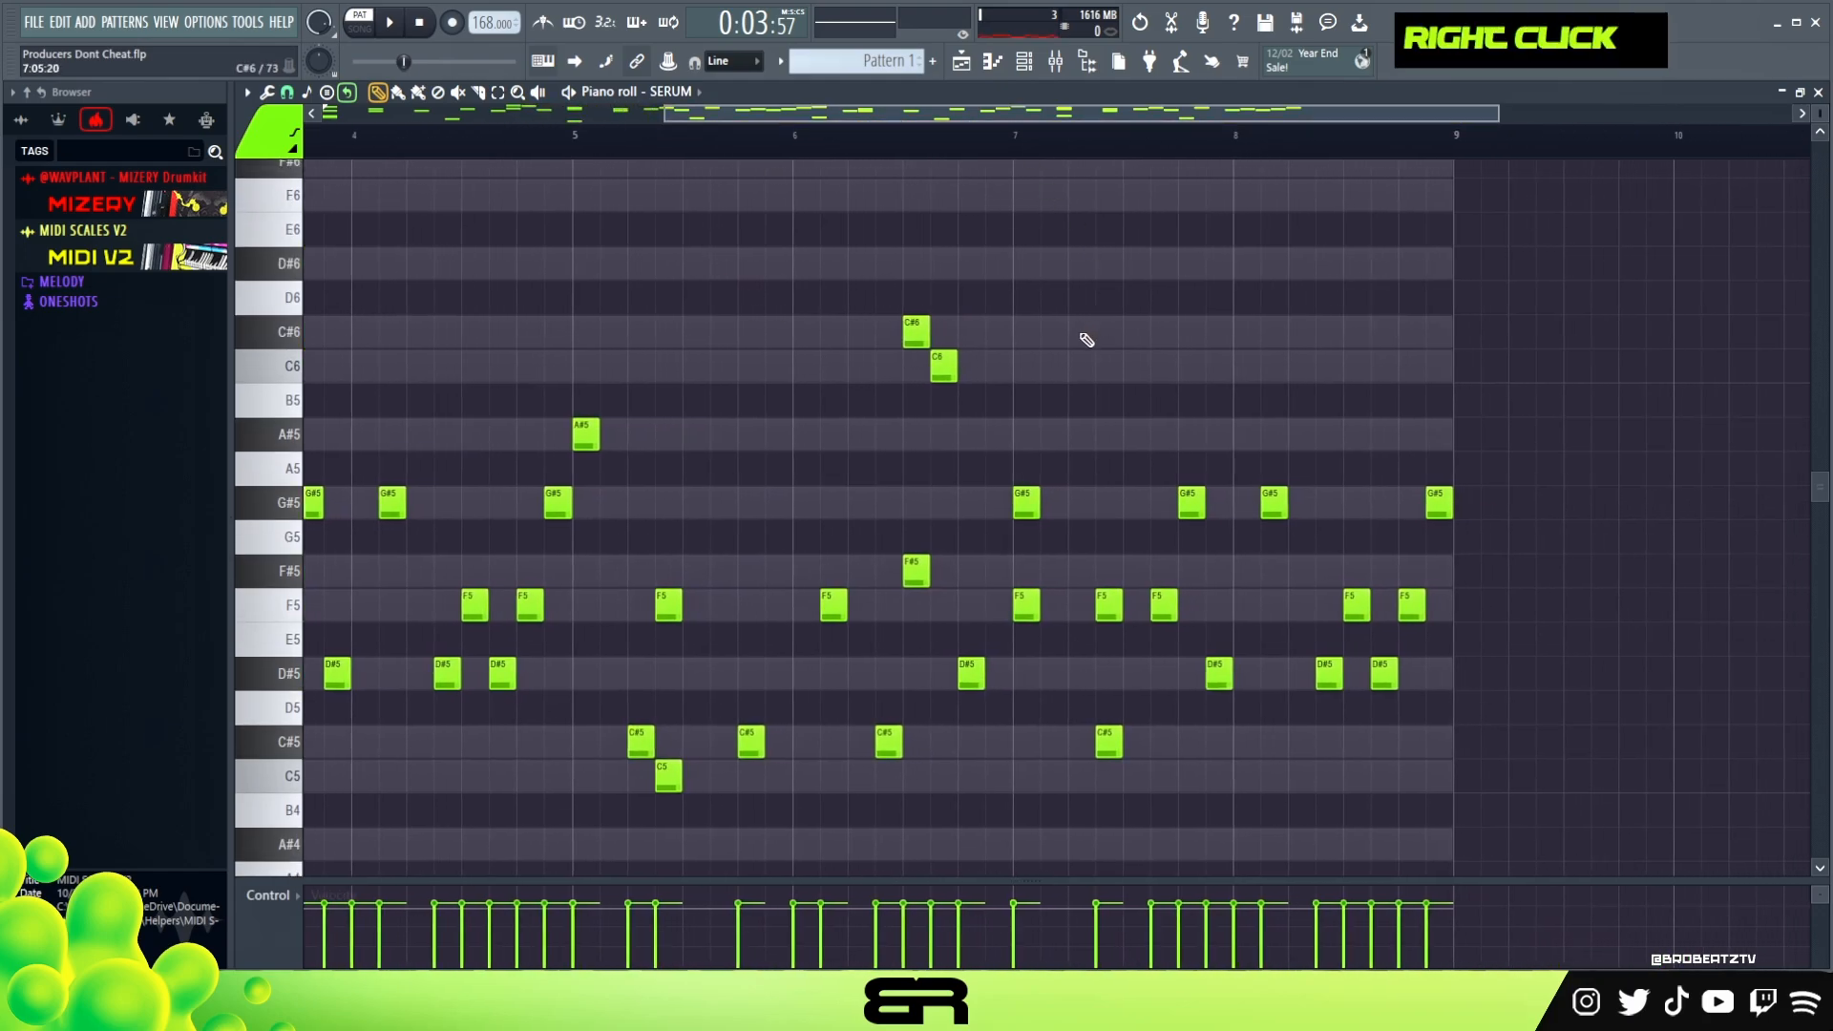
{"action": "left_click", "coordinate": [918, 334], "text": "ctrl"}
{"action": "left_click_drag", "start_coordinate": [925, 341], "coordinate": [1146, 341]}
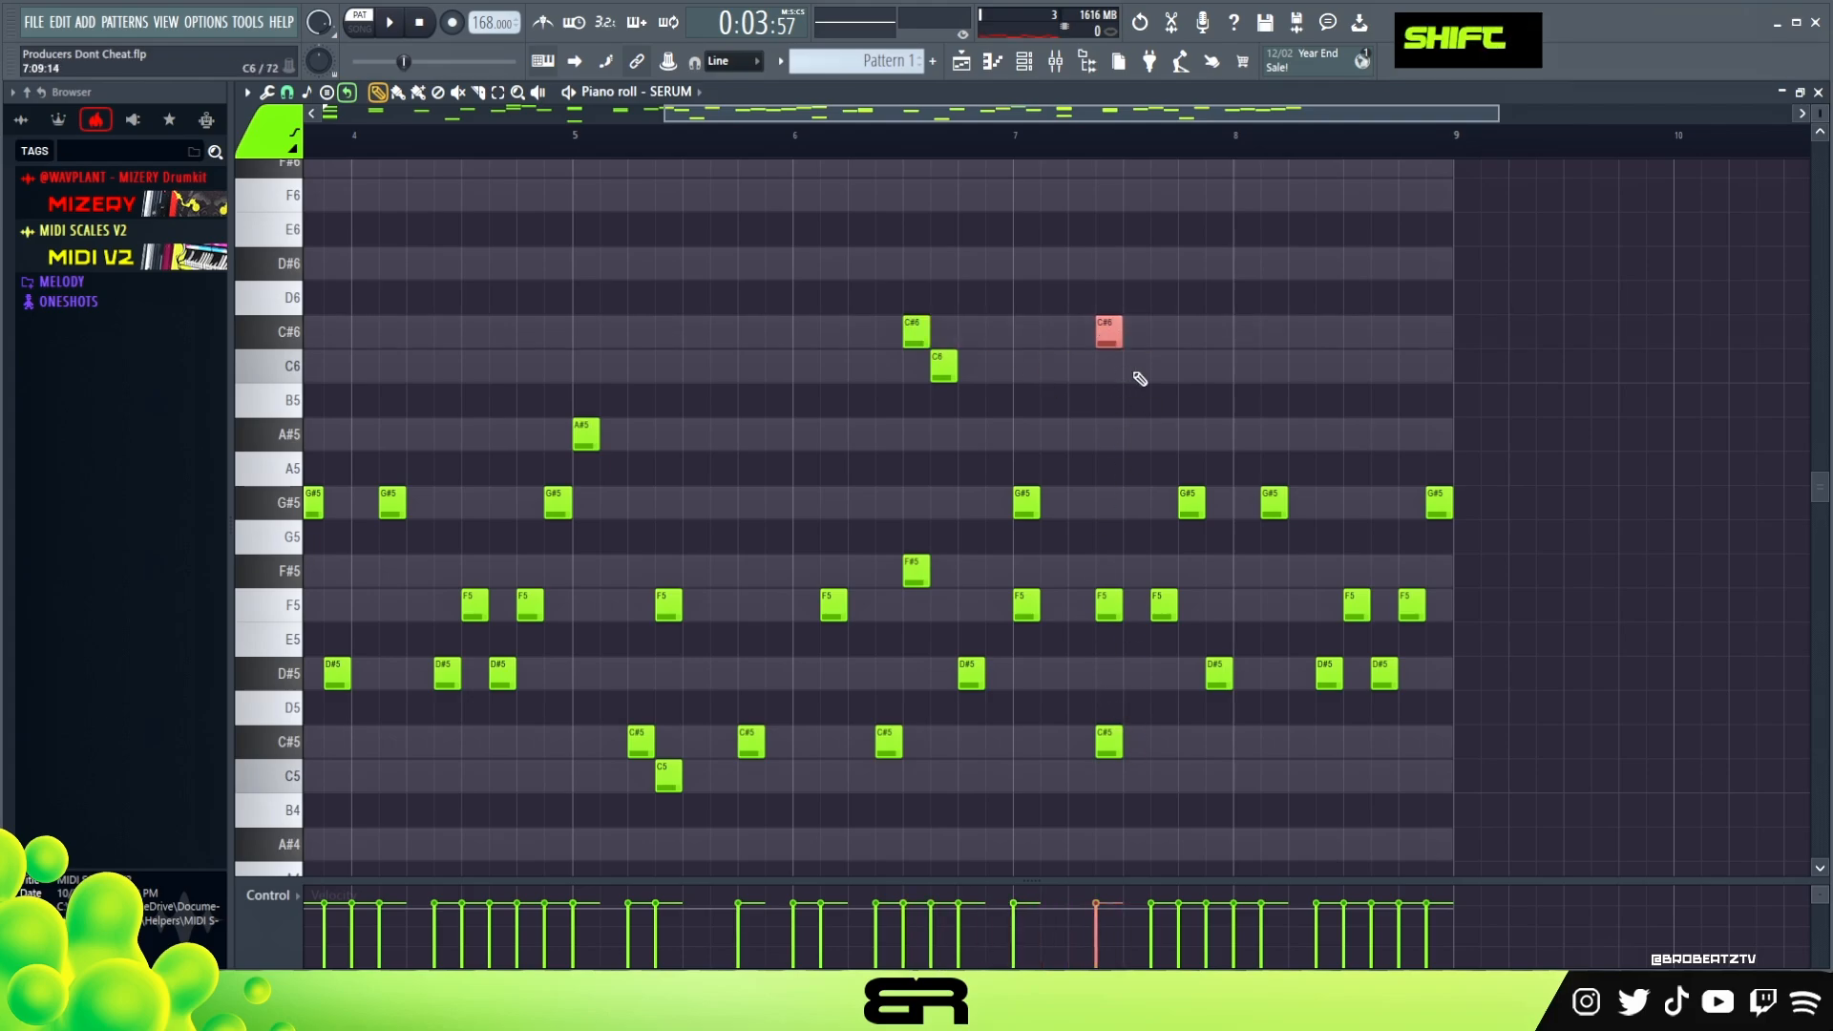
Add a D#6 above bar 7's last F5, a C#6 above bar 8's first G#5 and a C6 above its last G#5, and play them.
{"action": "left_click", "coordinate": [1109, 331], "text": "ctrl"}
{"action": "left_click_drag", "start_coordinate": [1108, 331], "coordinate": [1136, 265]}
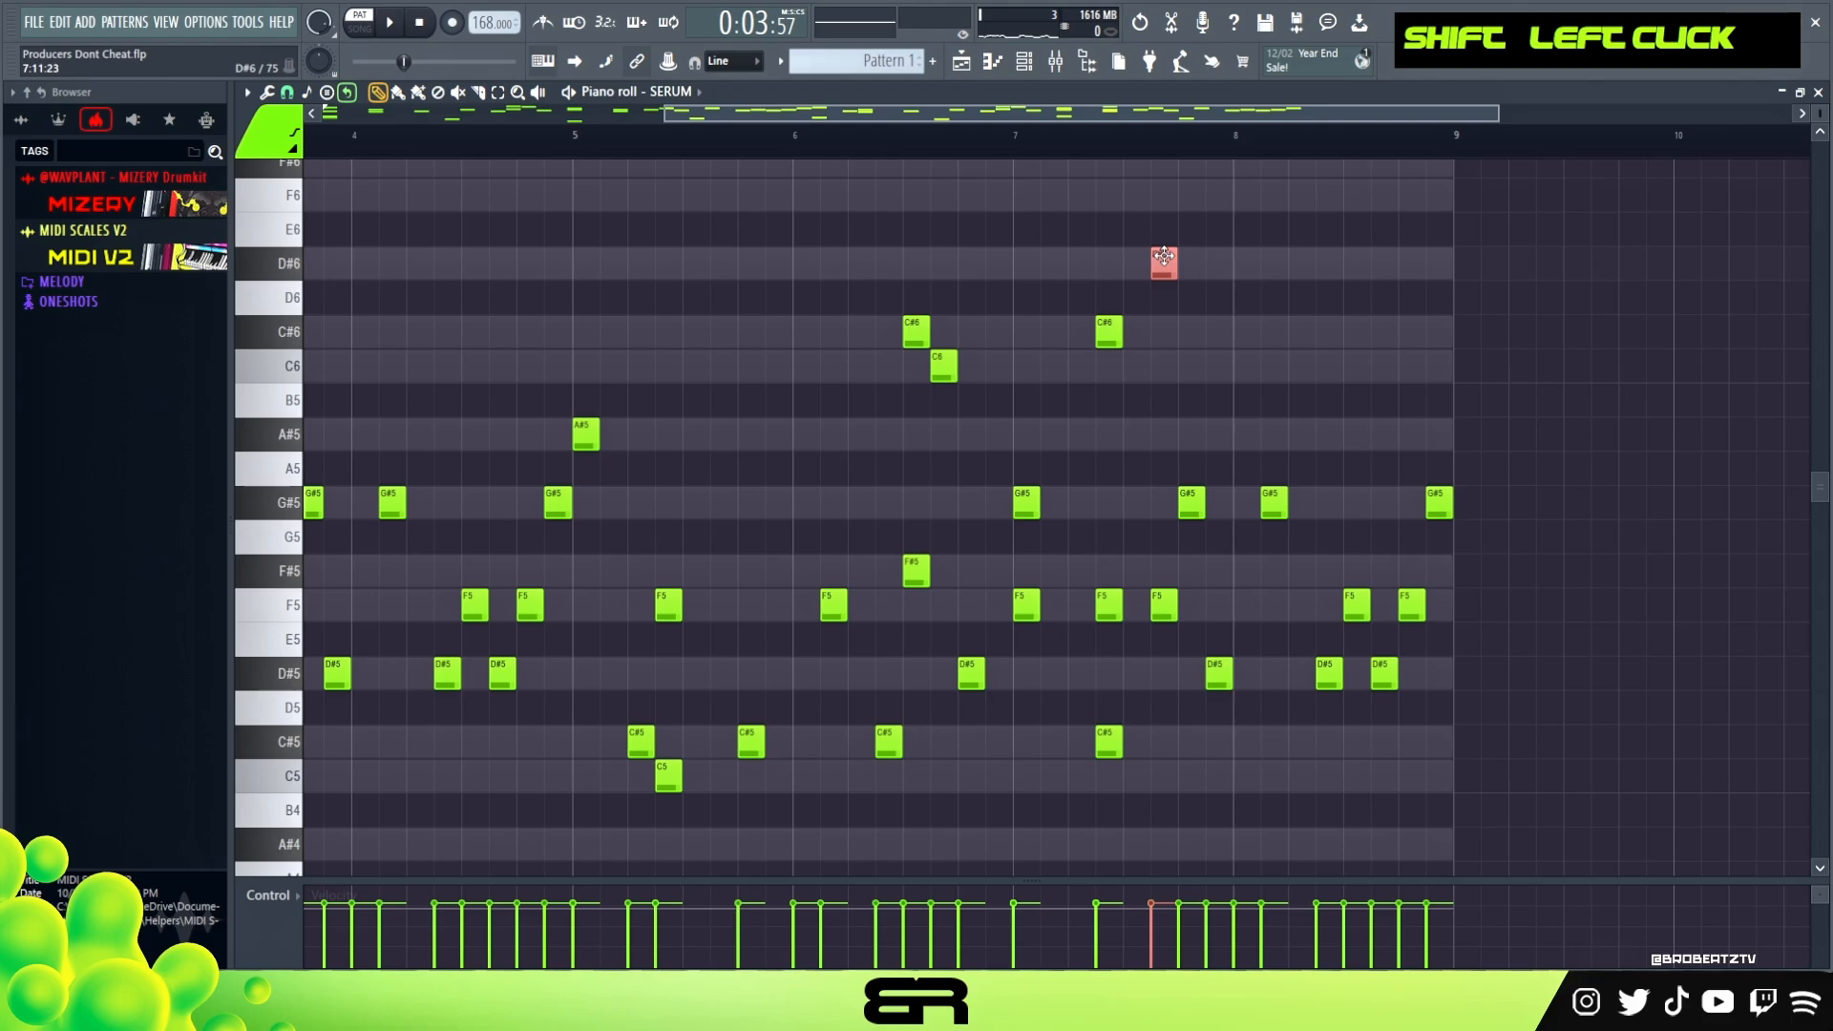
{"action": "left_click_drag", "start_coordinate": [1166, 256], "coordinate": [1326, 275]}
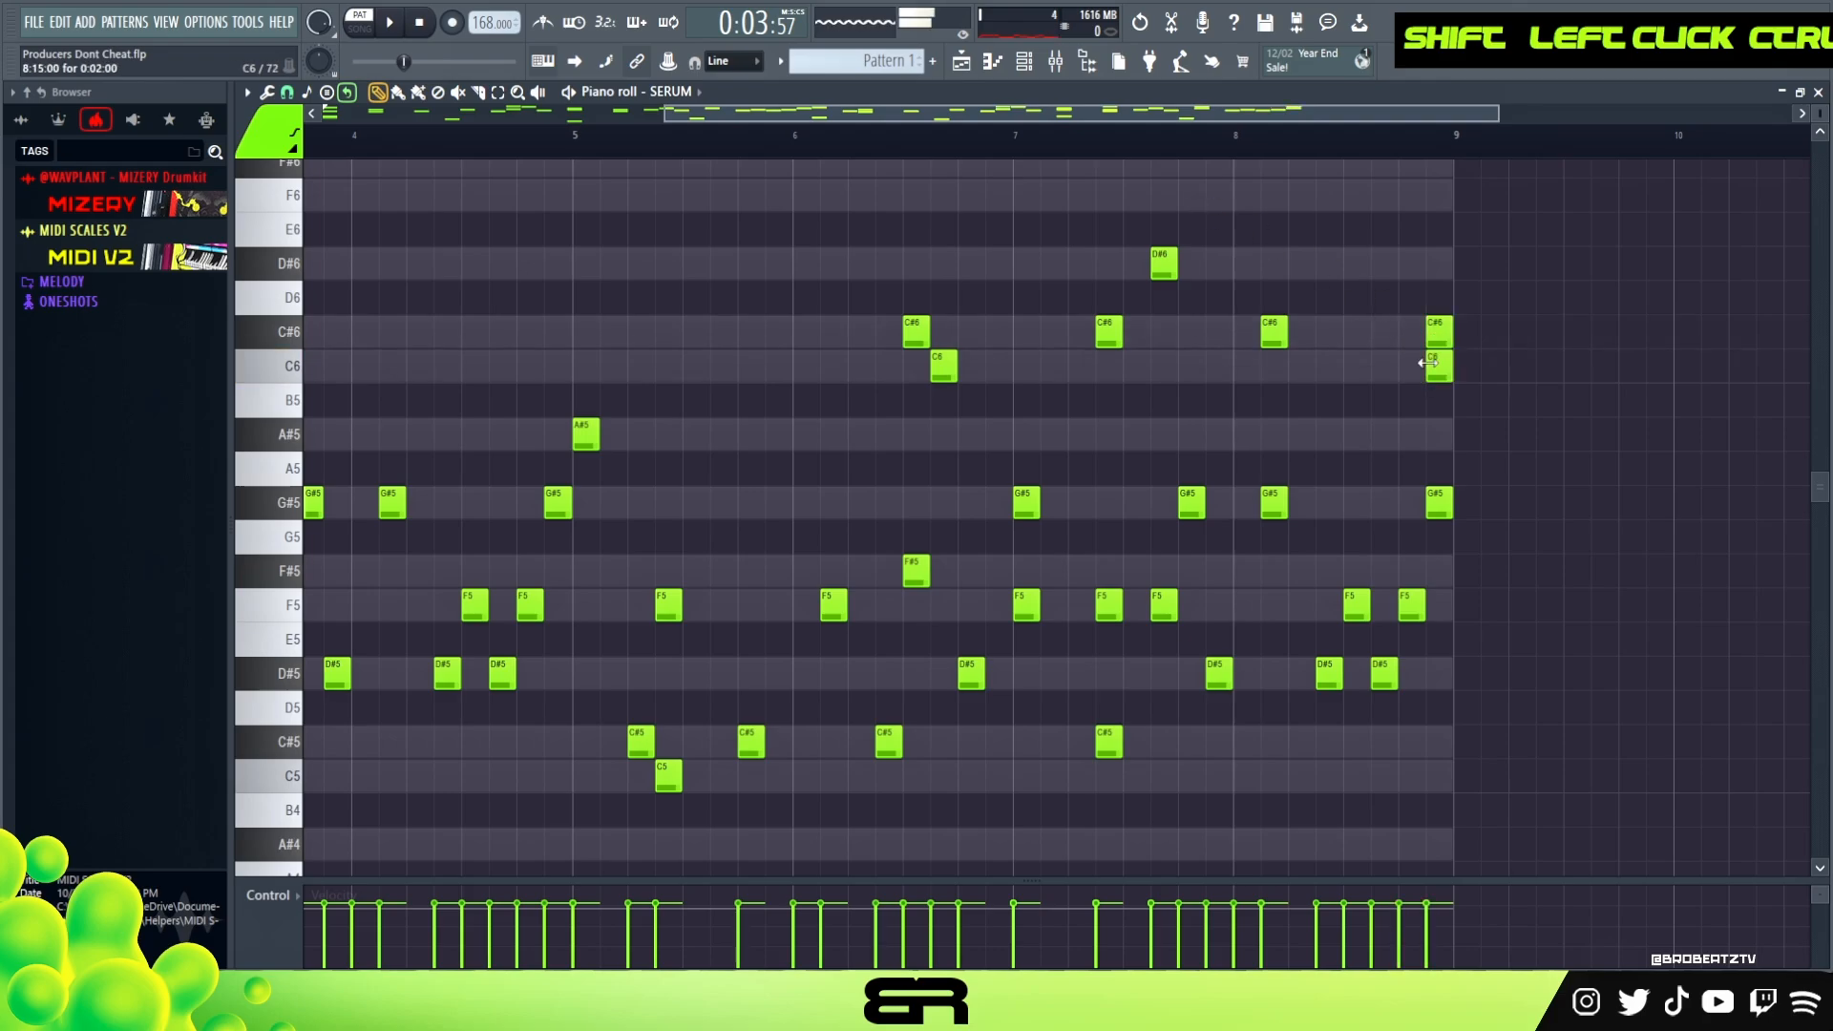
{"action": "right_click", "coordinate": [1438, 334]}
{"action": "right_click", "coordinate": [1047, 170], "text": "alt"}
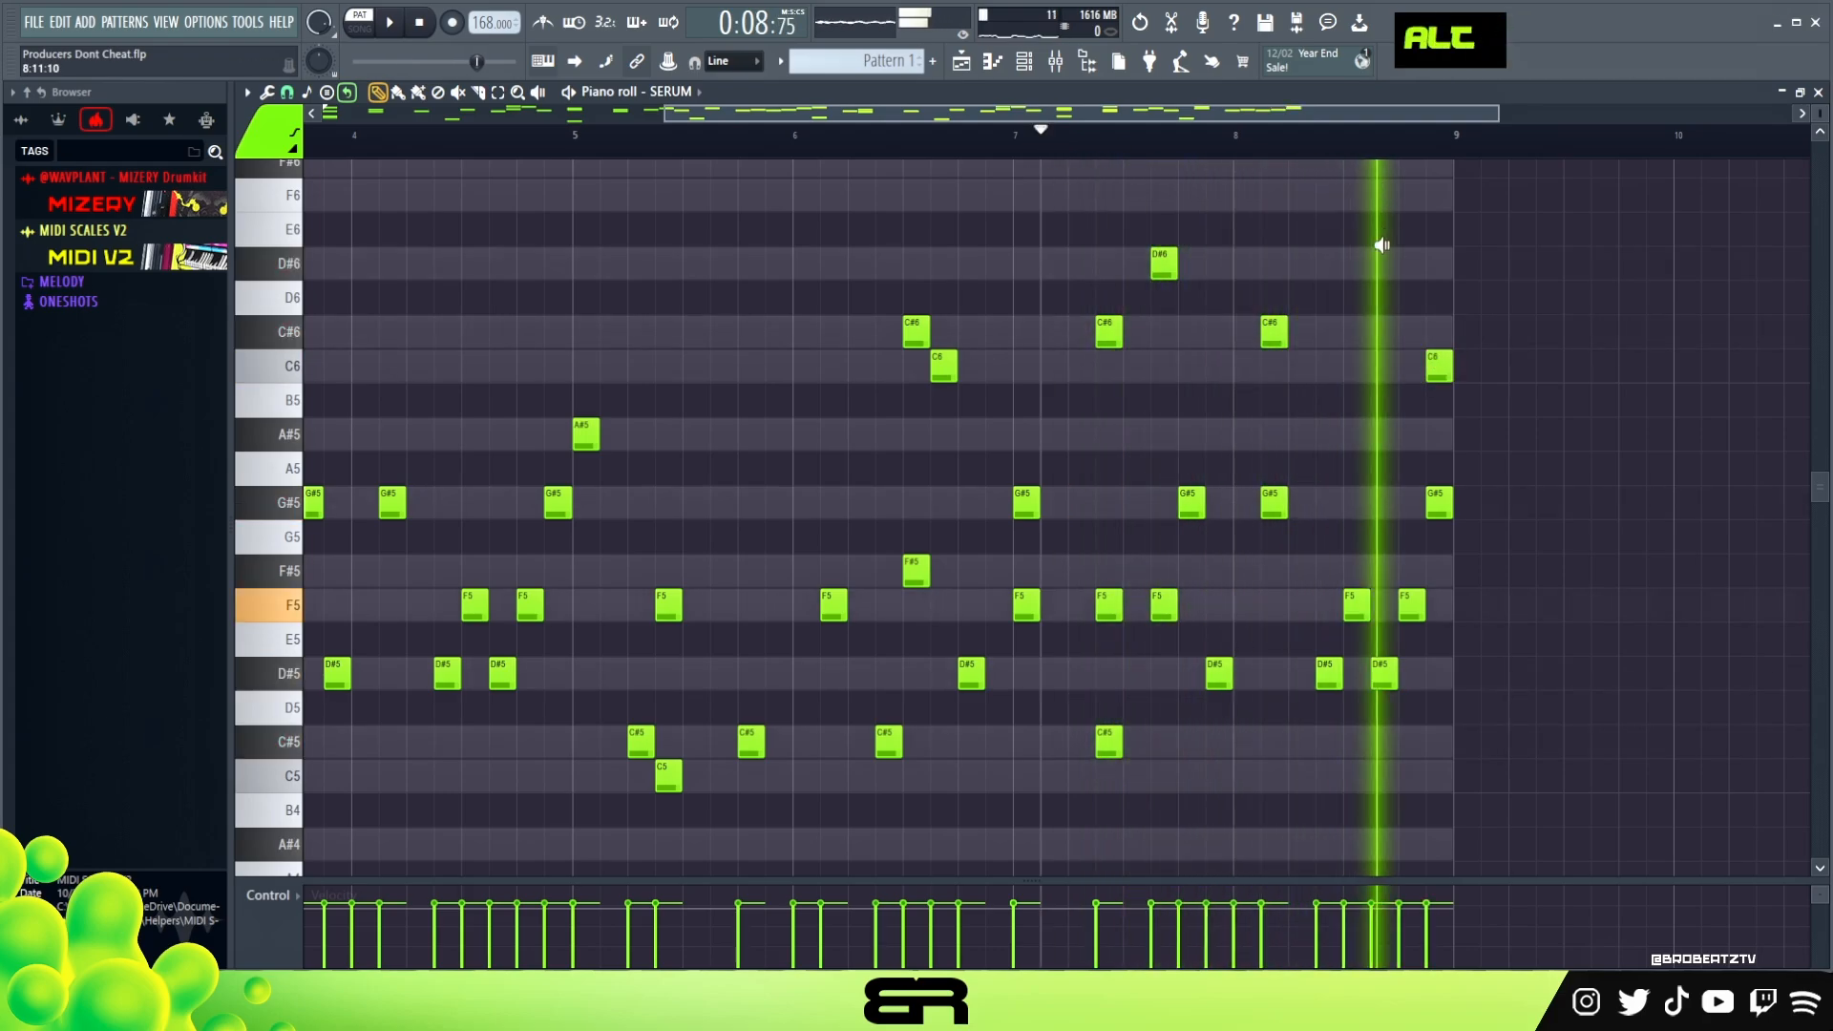
{"action": "key", "text": "space"}
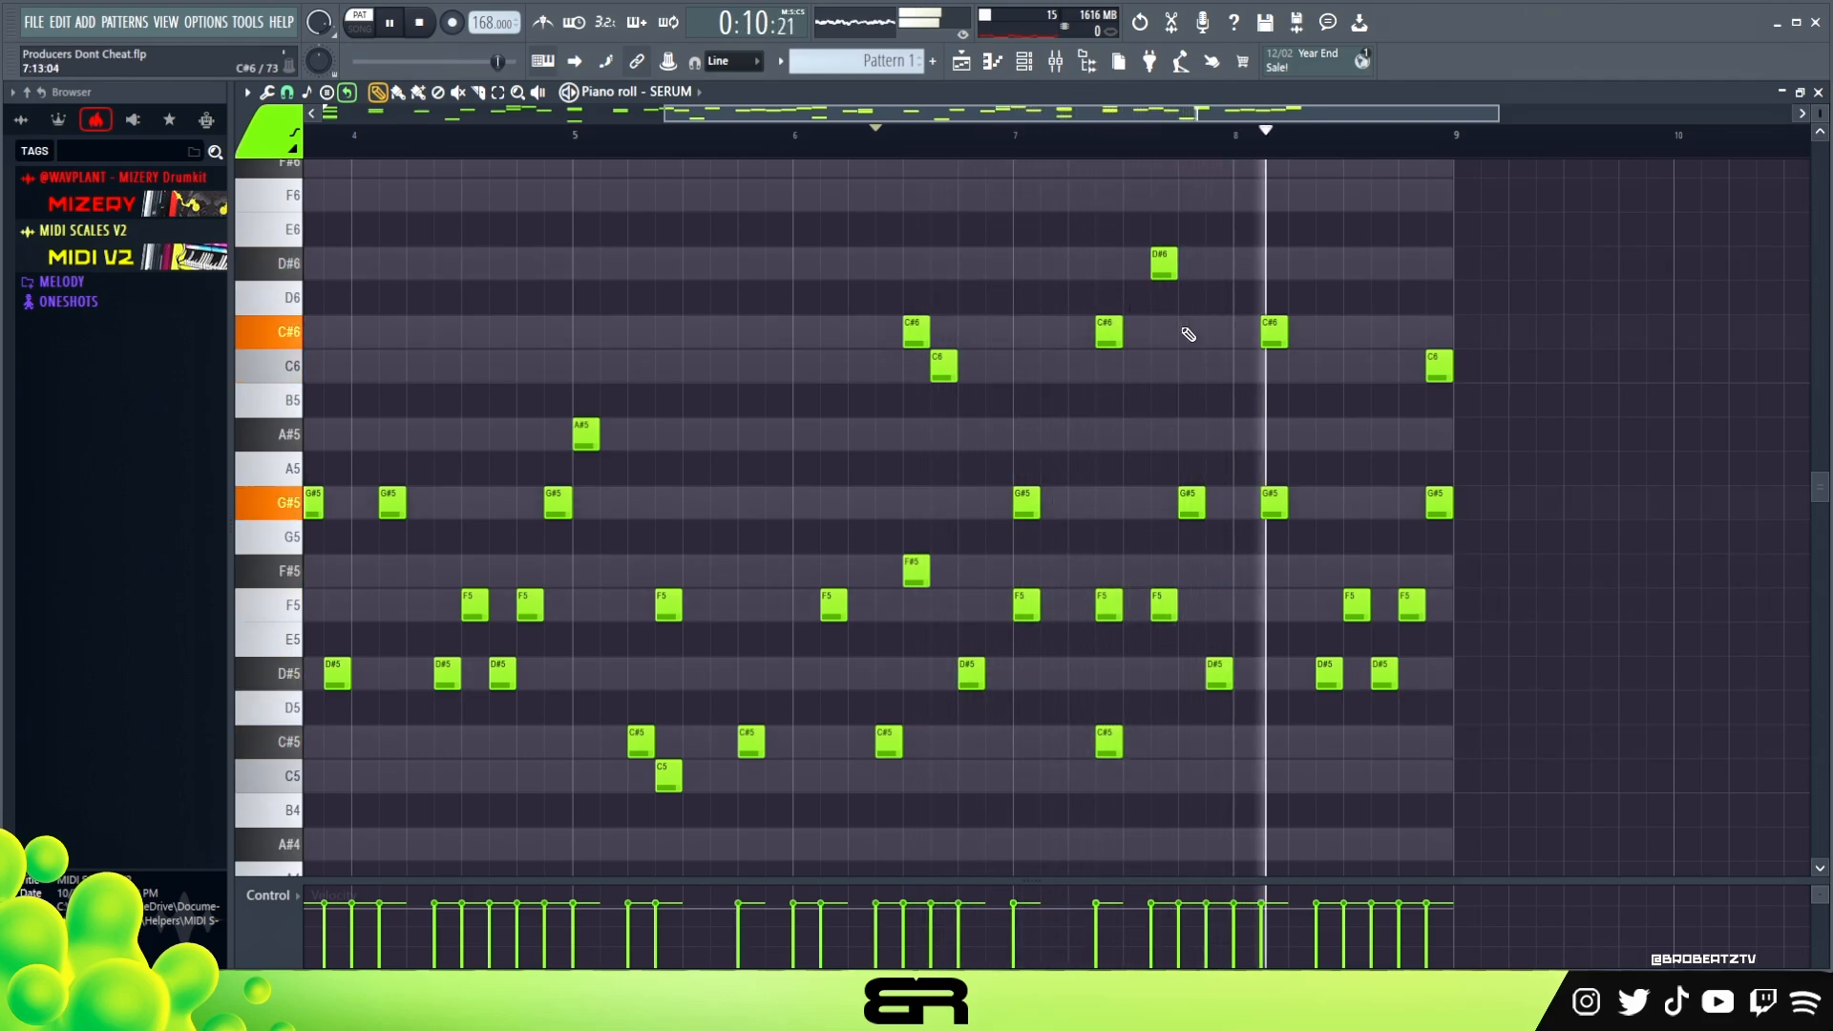
Add a C#6 above the first F5 of bar 8 and play that passage.
{"action": "key", "text": "space"}
{"action": "key", "text": "space"}
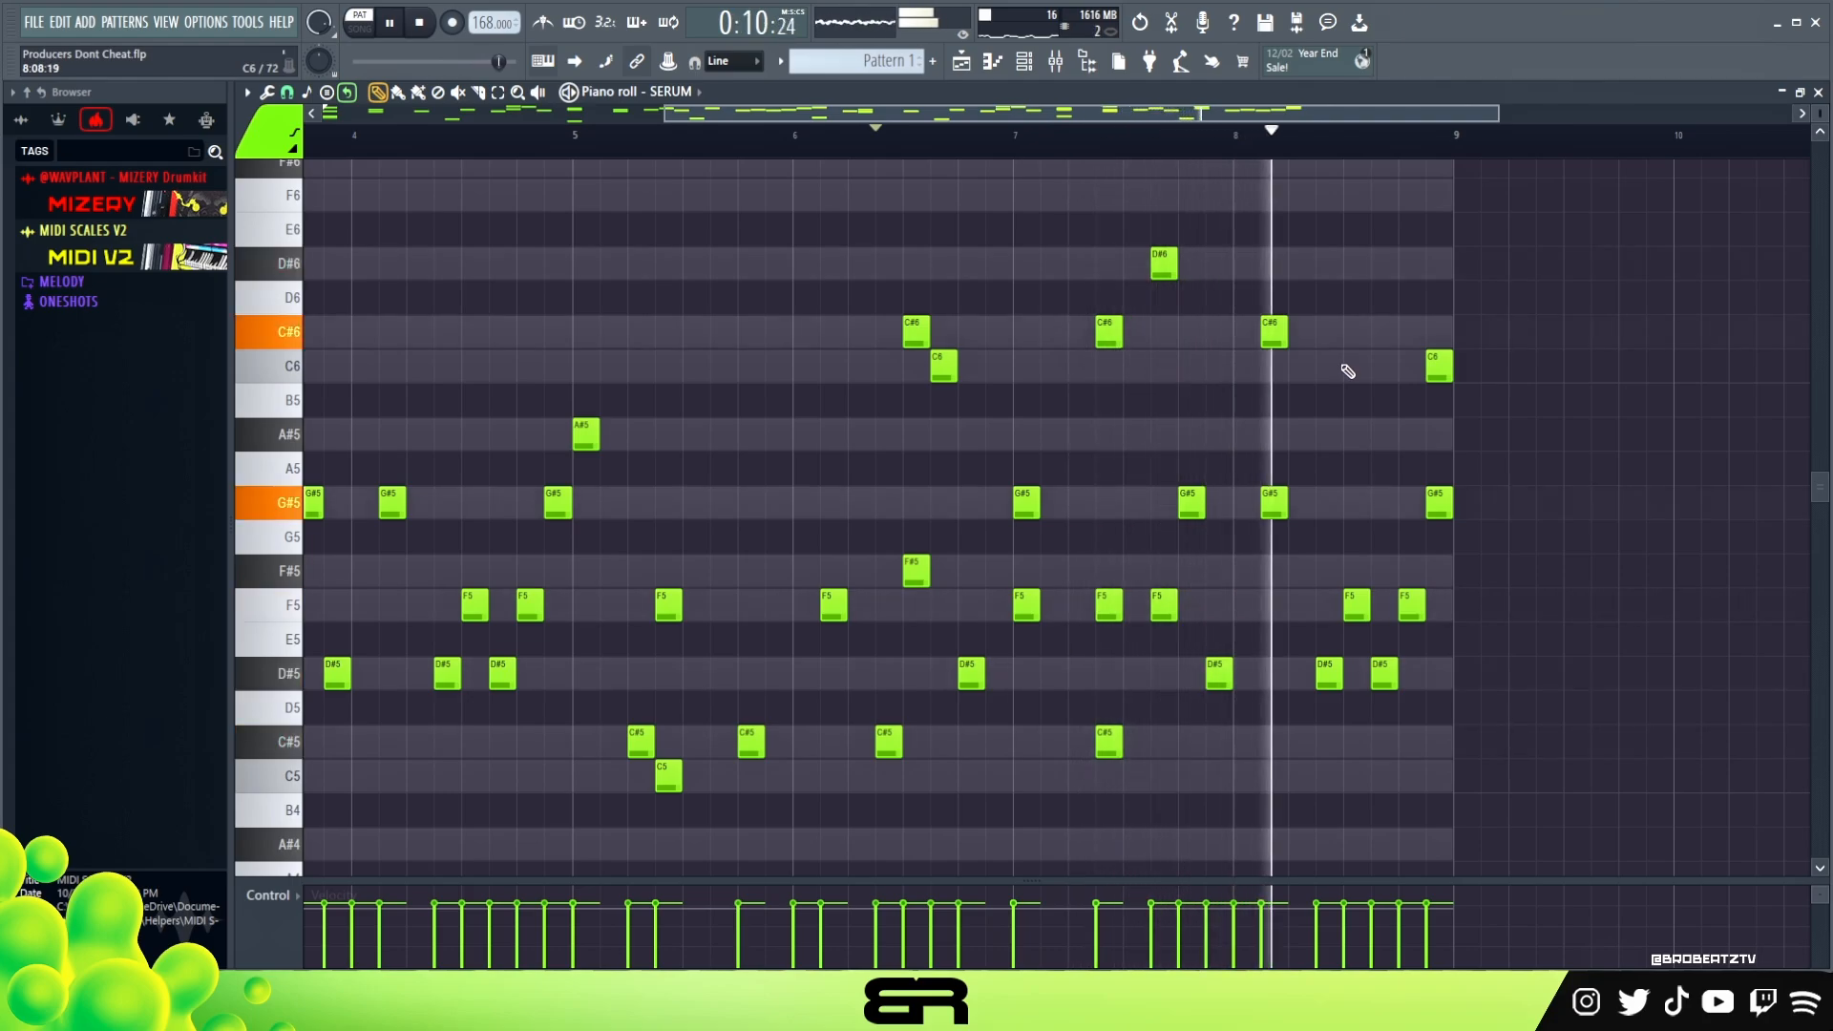
{"action": "left_click", "coordinate": [1351, 334]}
{"action": "key", "text": "space"}
{"action": "key", "text": "space"}
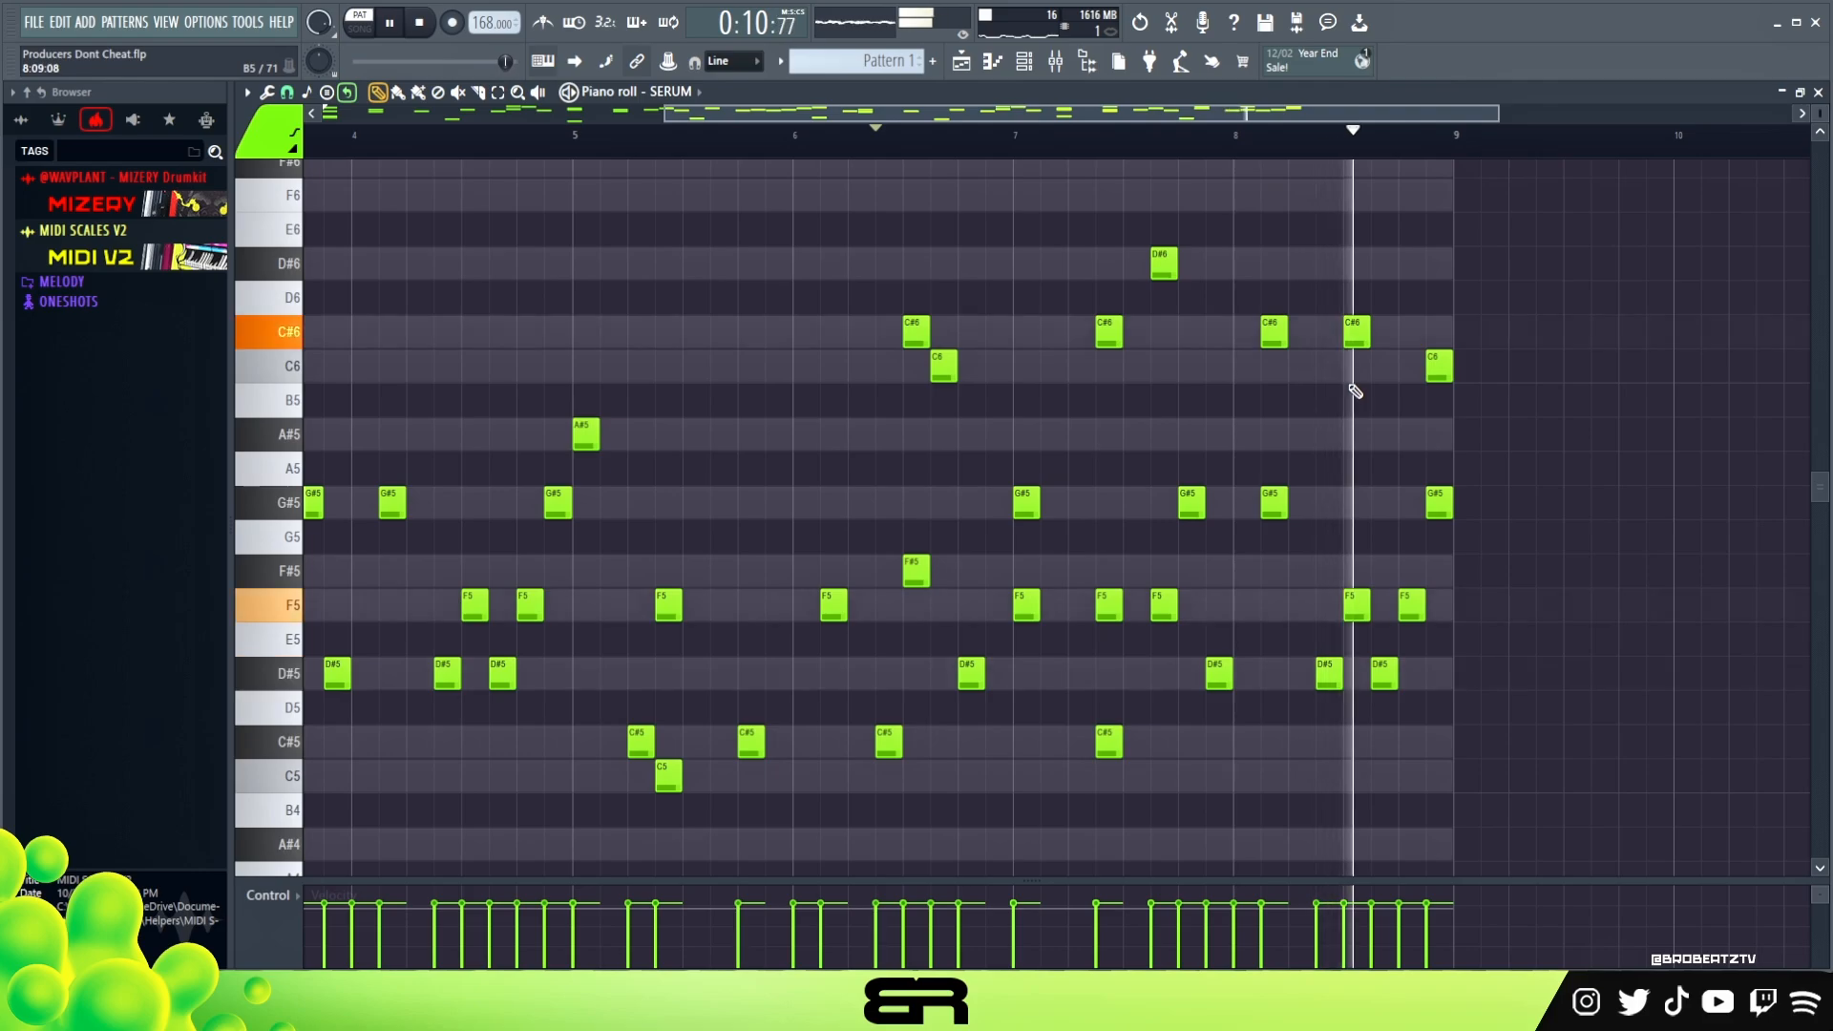
Try the C#6 above the following D#5 instead, play it, and move it back over bar 8's first F5.
{"action": "right_click", "coordinate": [1357, 334]}
{"action": "key", "text": "space"}
{"action": "key", "text": "space"}
{"action": "left_click", "coordinate": [1380, 335]}
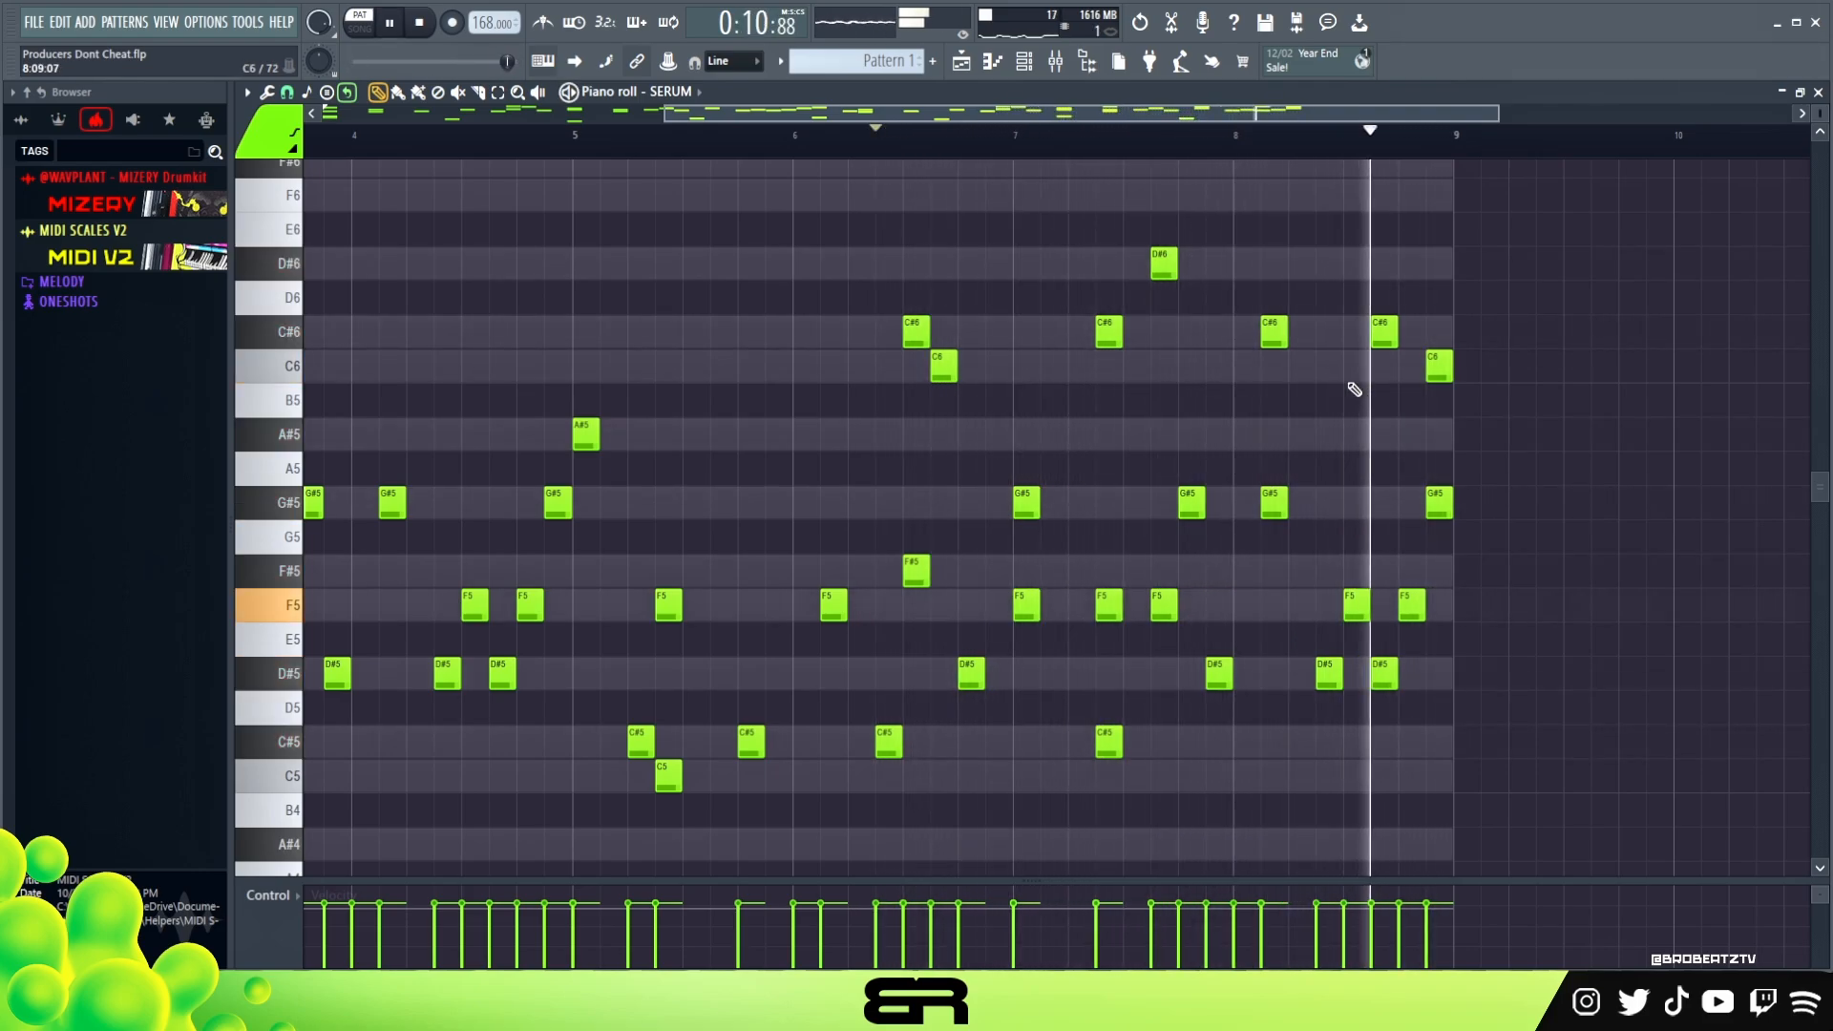
{"action": "key", "text": "space"}
{"action": "key", "text": "space"}
{"action": "left_click", "coordinate": [1355, 332]}
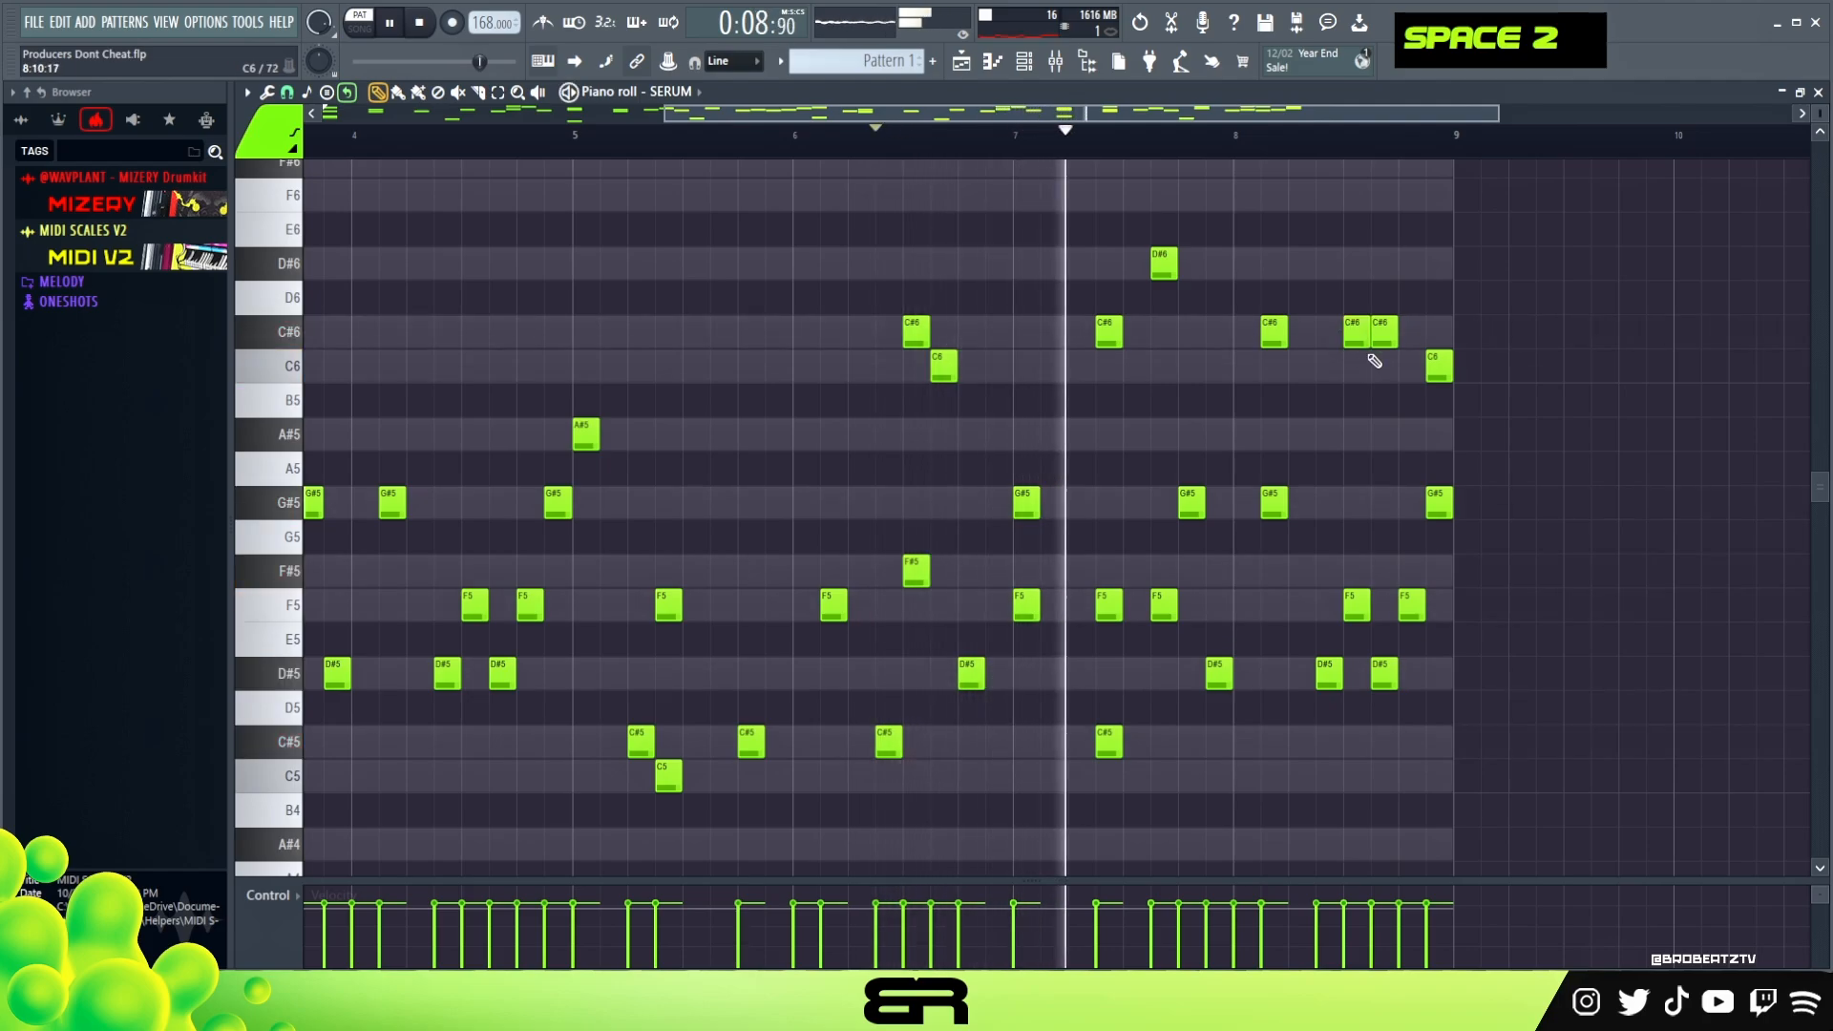
{"action": "right_click", "coordinate": [1380, 340]}
Move the C6 at the end of bar 8 from above the G#5 to above the last F5, and stop playback.
{"action": "left_click", "coordinate": [1409, 368]}
{"action": "right_click", "coordinate": [1435, 372]}
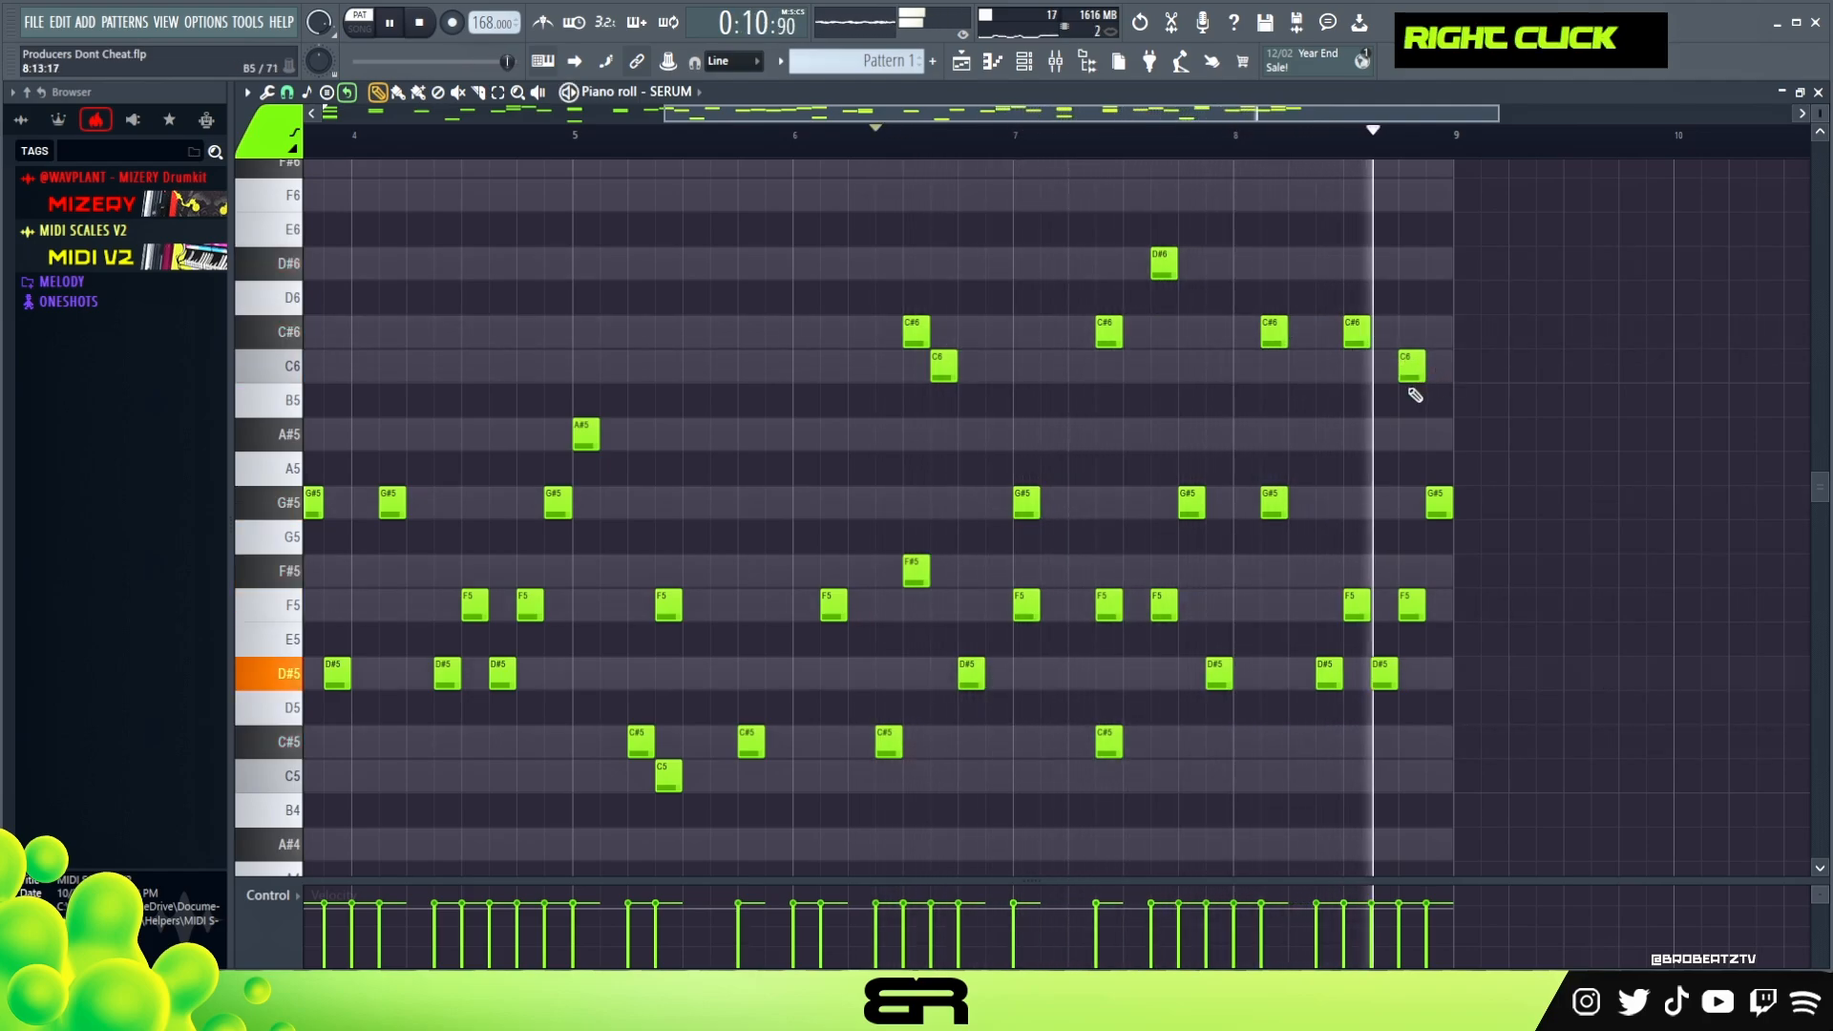
{"action": "key", "text": "space"}
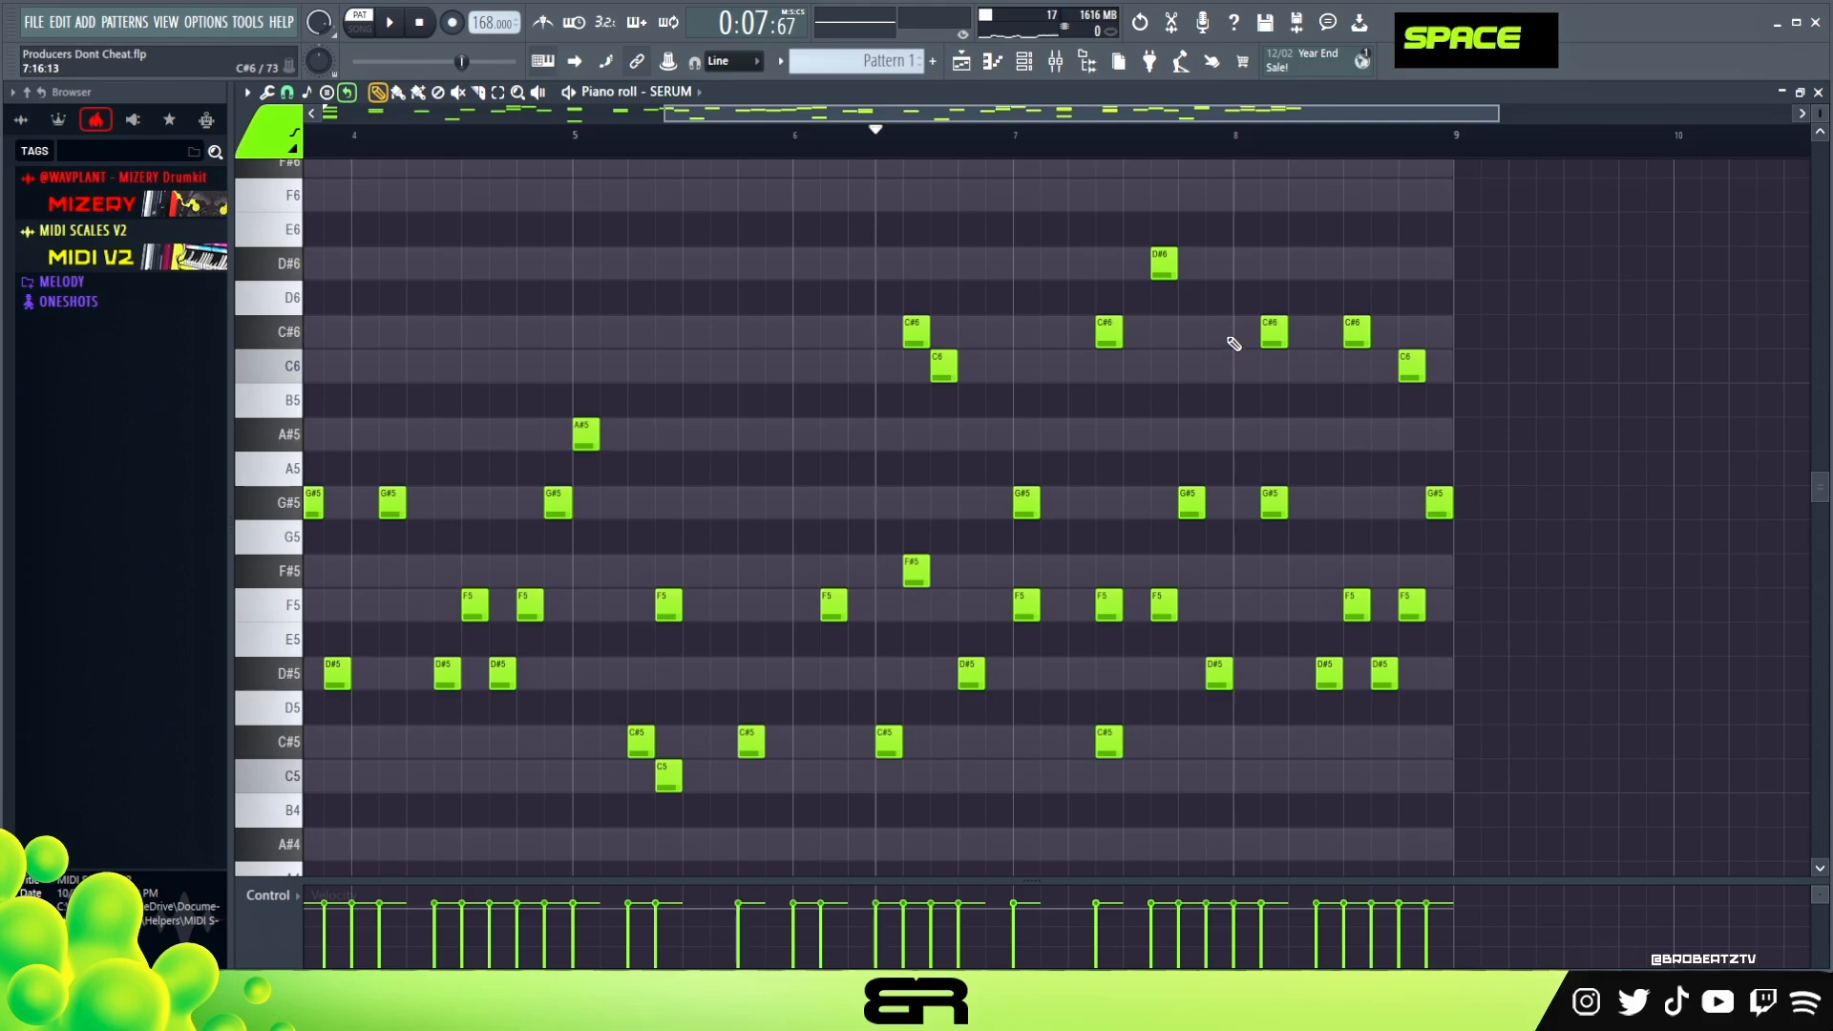
Try C#4 alone as the root of bar 1 by removing the A#3, play it, and undo the change.
{"action": "right_click", "coordinate": [678, 252], "text": "ctrl"}
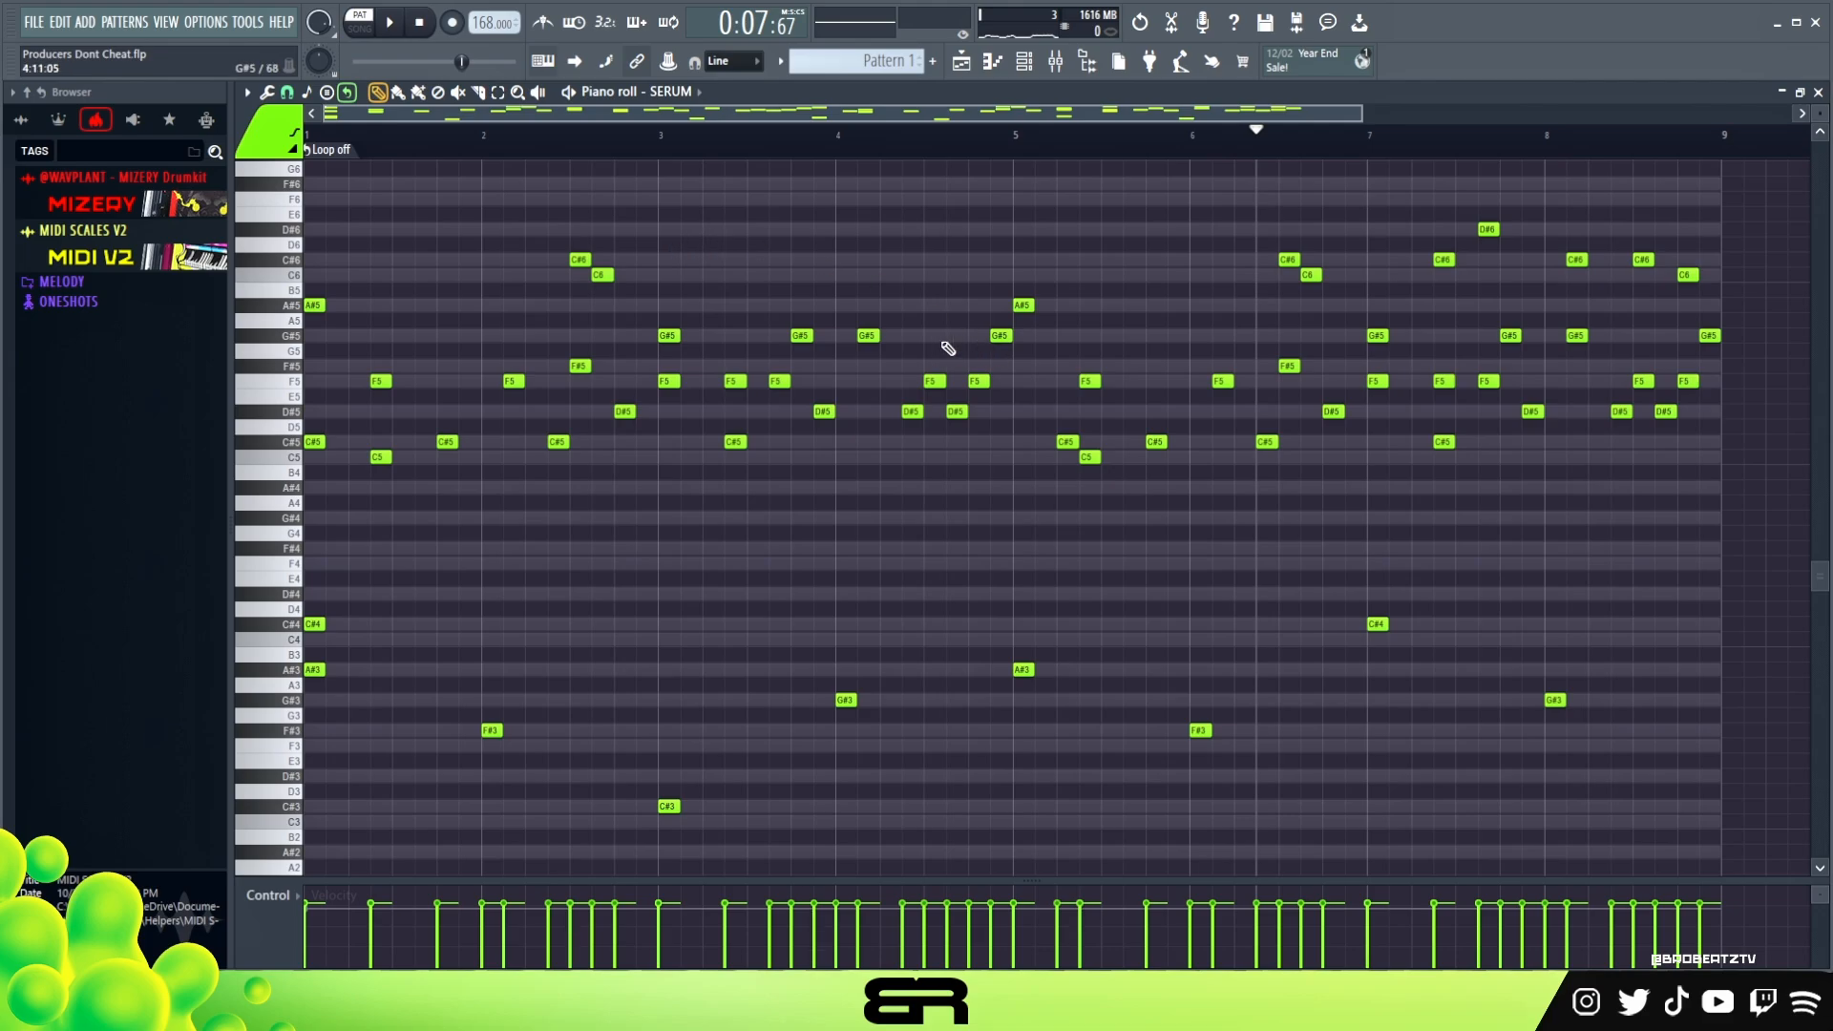
{"action": "right_click", "coordinate": [577, 598]}
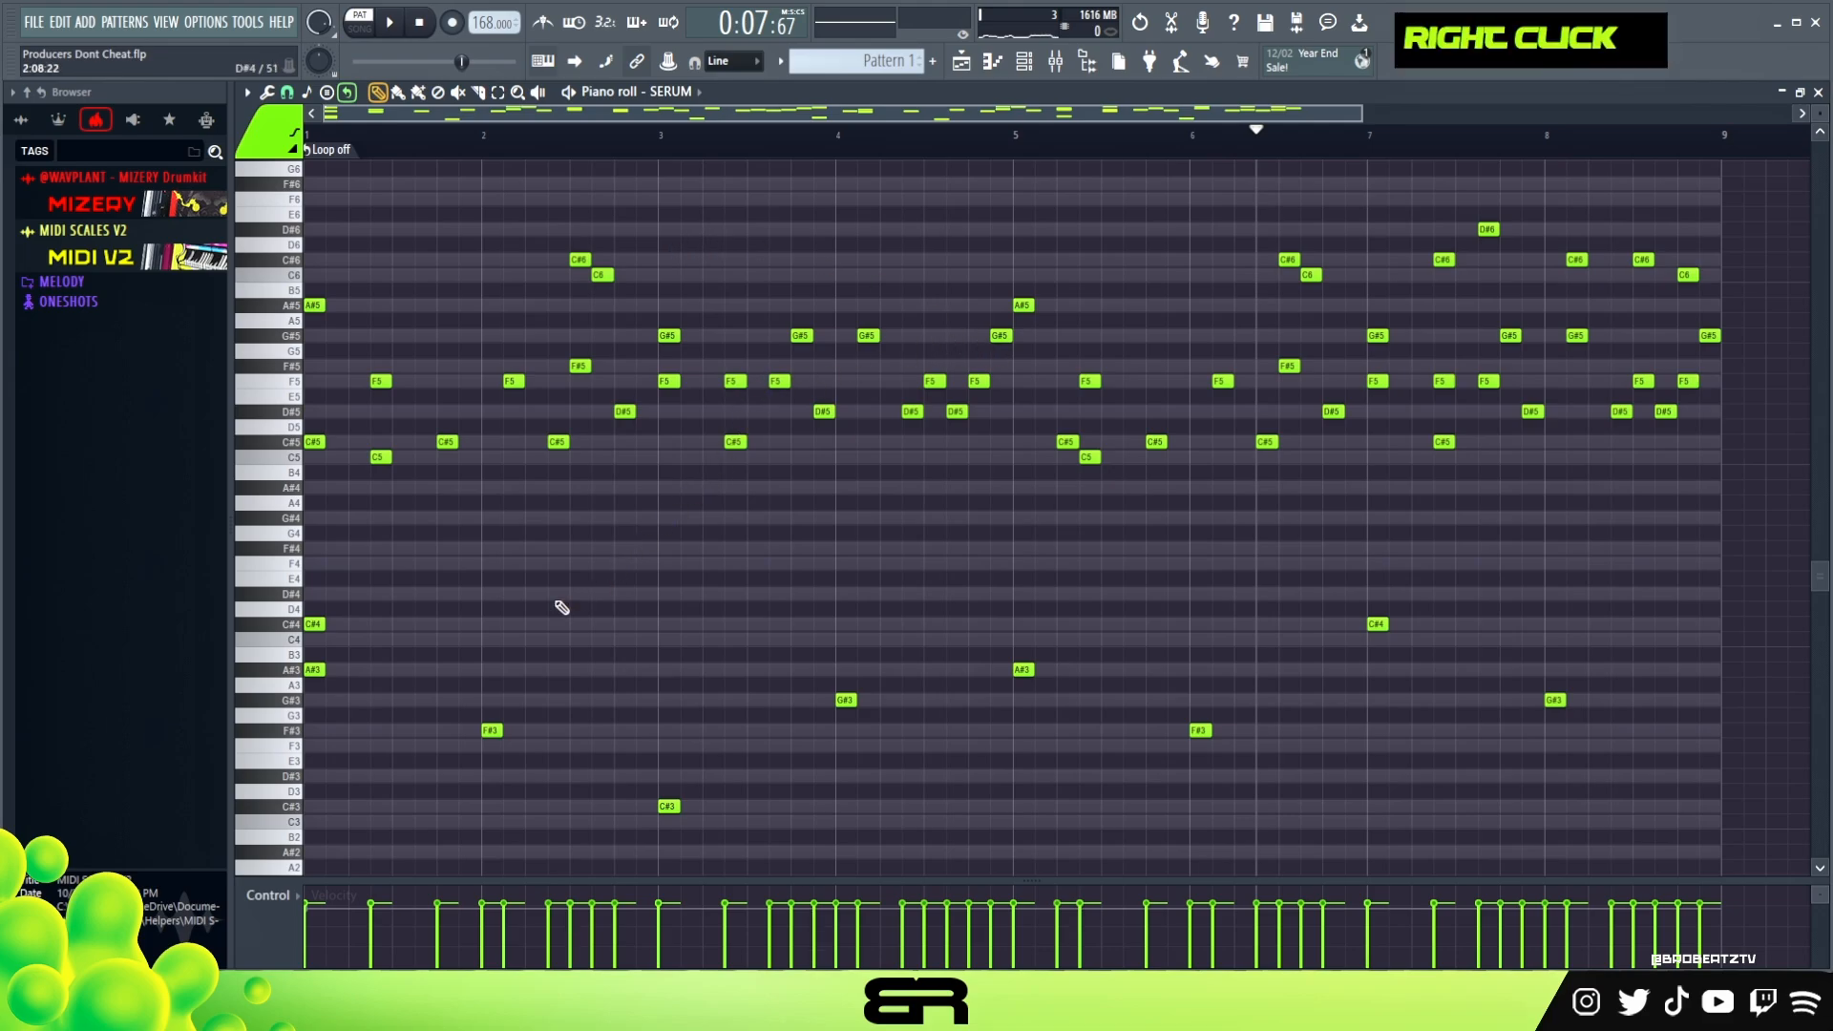
{"action": "scroll", "coordinate": [360, 580], "scroll_direction": "down", "scroll_amount": 2}
{"action": "scroll", "coordinate": [375, 578], "scroll_direction": "down", "scroll_amount": 1}
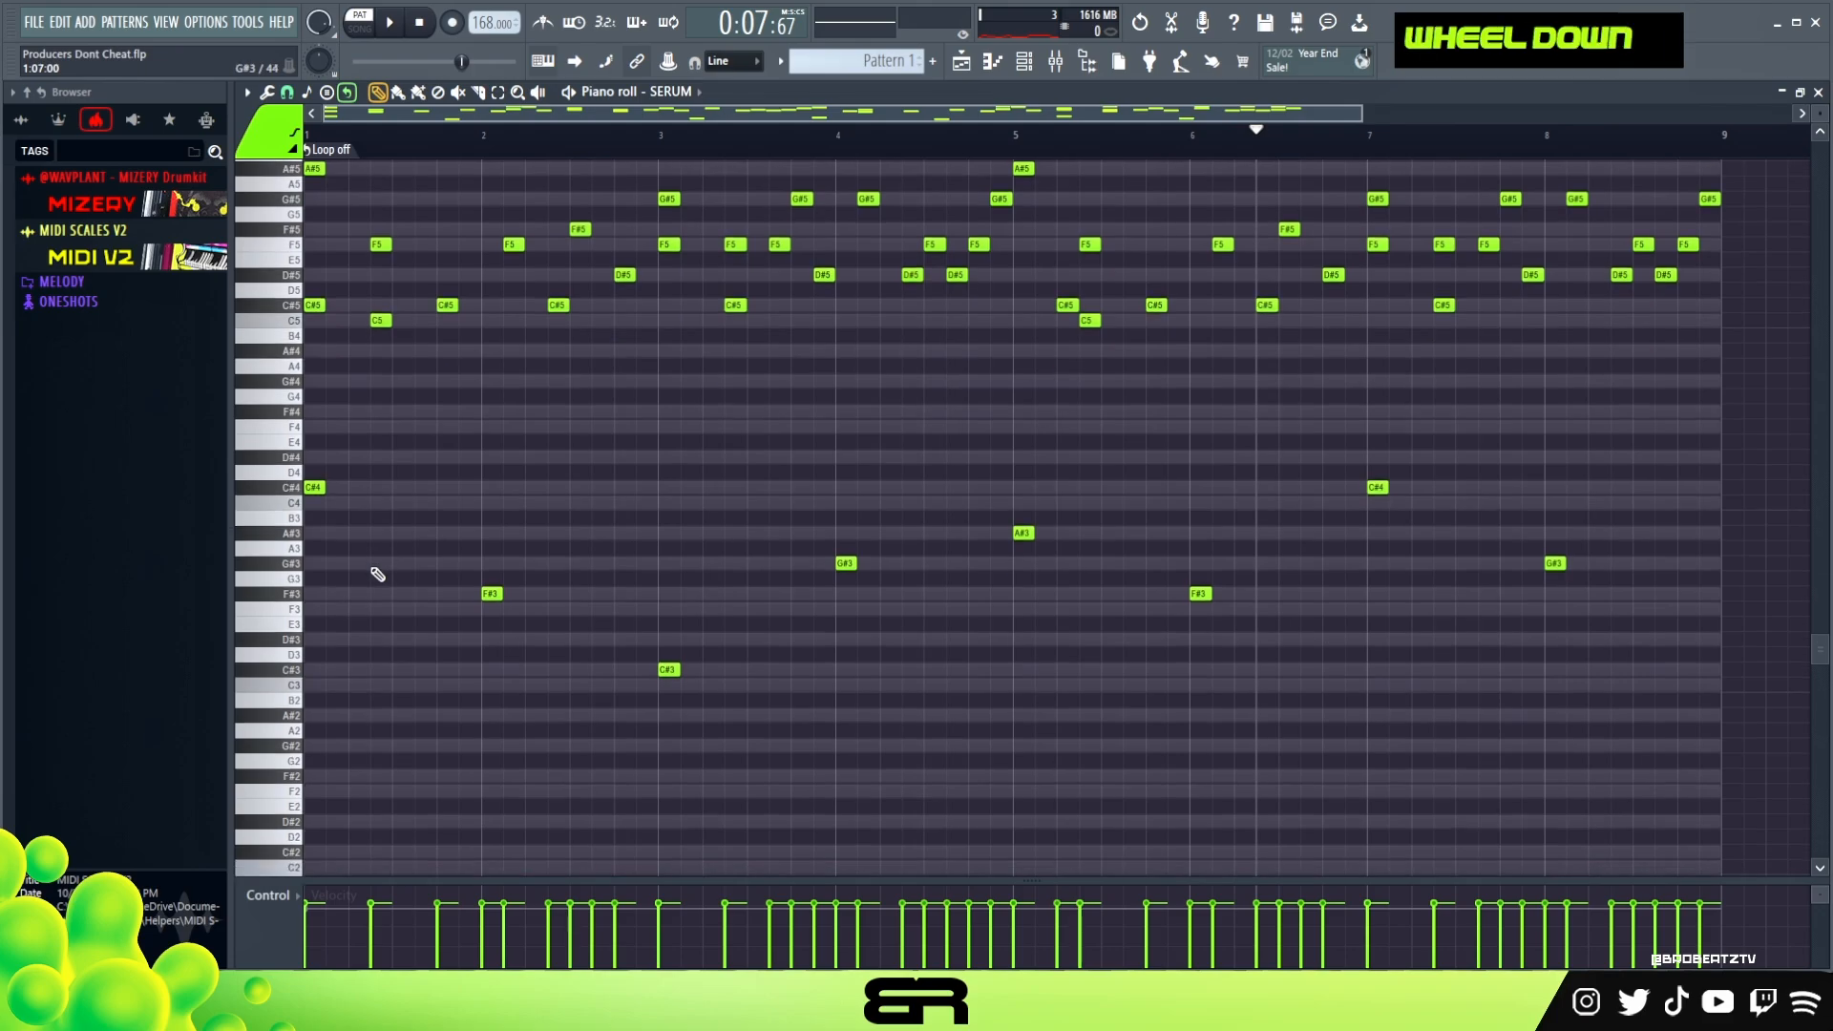
{"action": "key", "text": "space"}
{"action": "key", "text": "space"}
{"action": "key", "text": "space"}
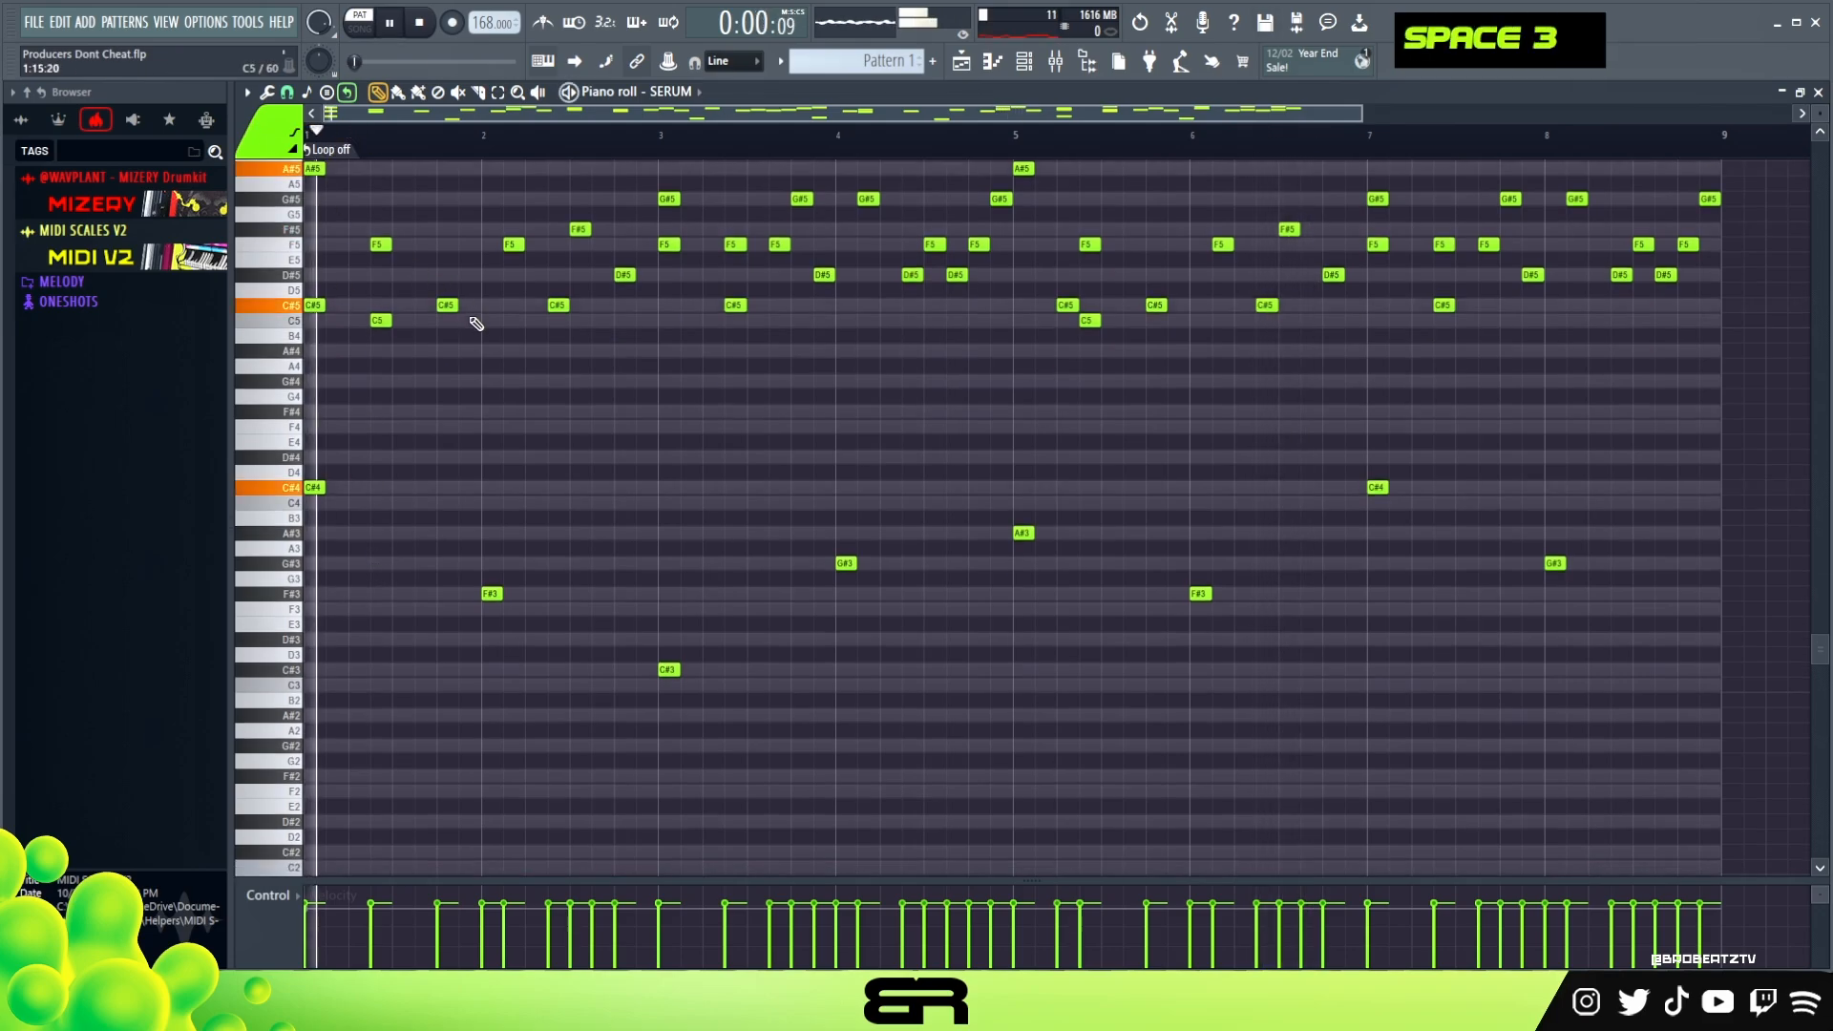
{"action": "key", "text": "space"}
{"action": "key", "text": "space"}
{"action": "key", "text": "space"}
{"action": "key", "text": "ctrl+z"}
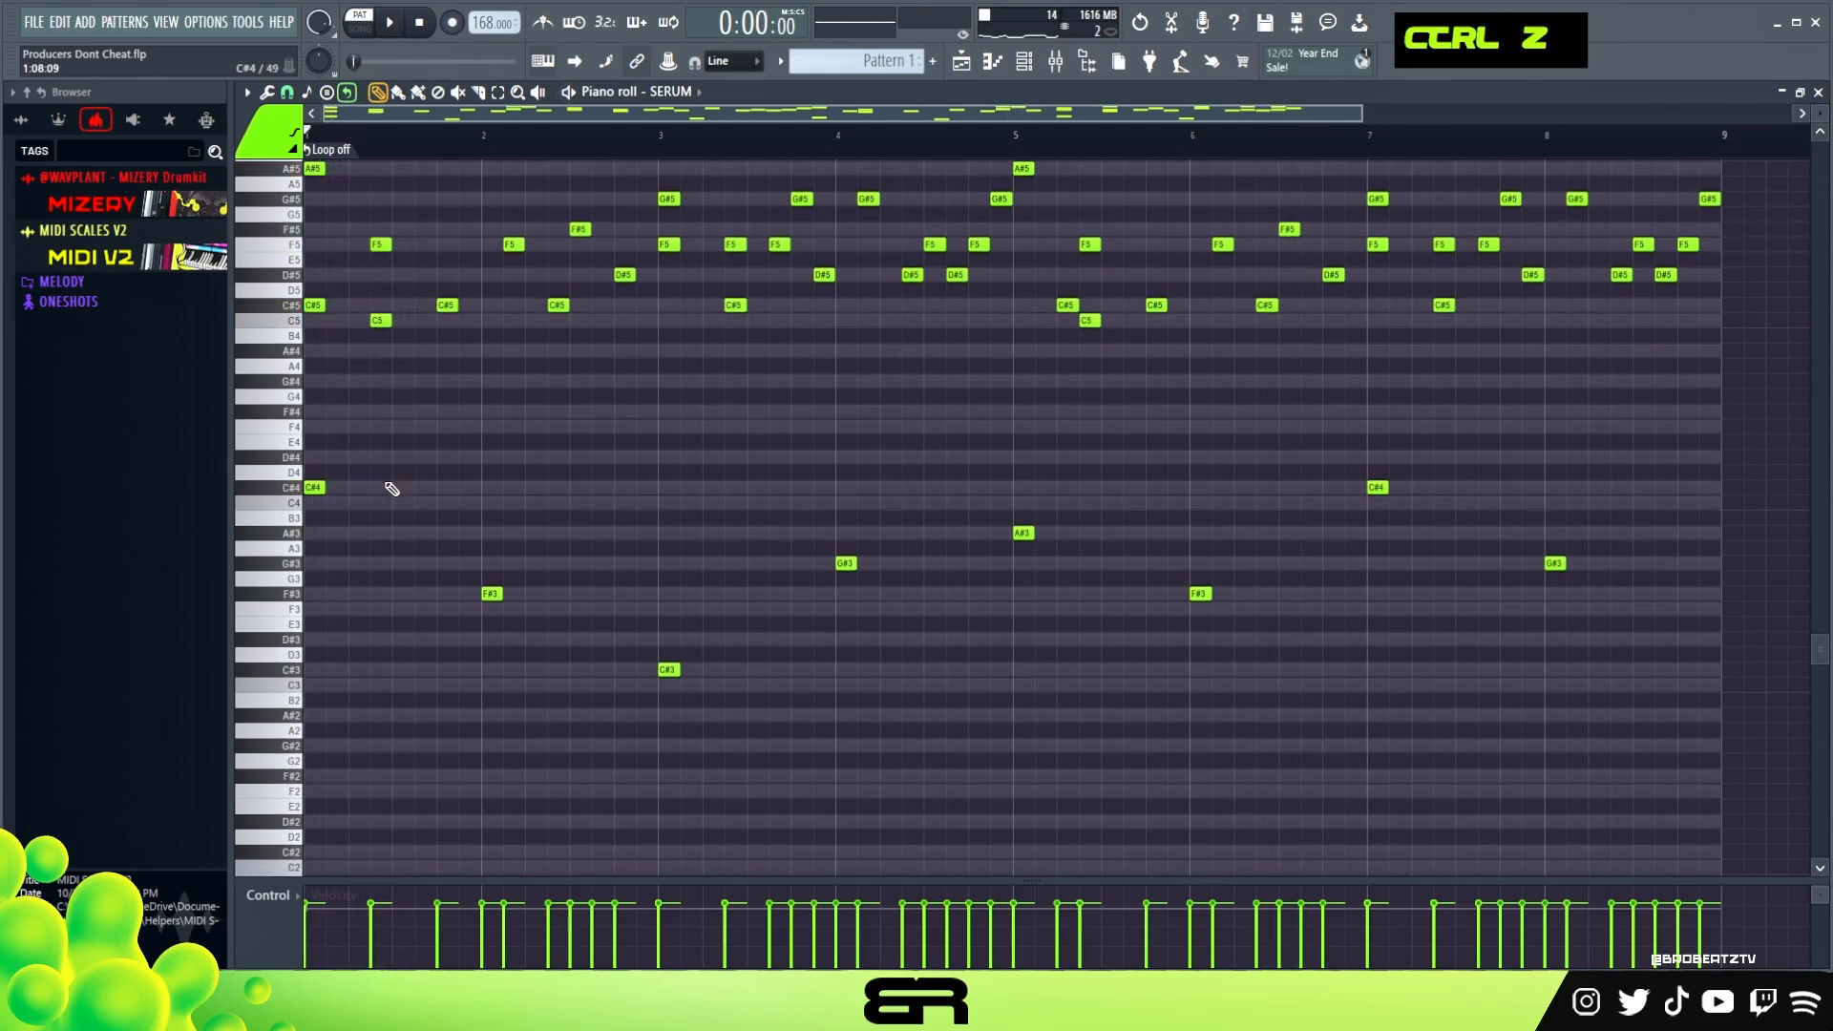
Keep A#3 as the root of bar 1, remove the C#4 above it, and play the melody from the start.
{"action": "key", "text": "space"}
{"action": "scroll", "coordinate": [859, 507], "scroll_direction": "up", "scroll_amount": 2}
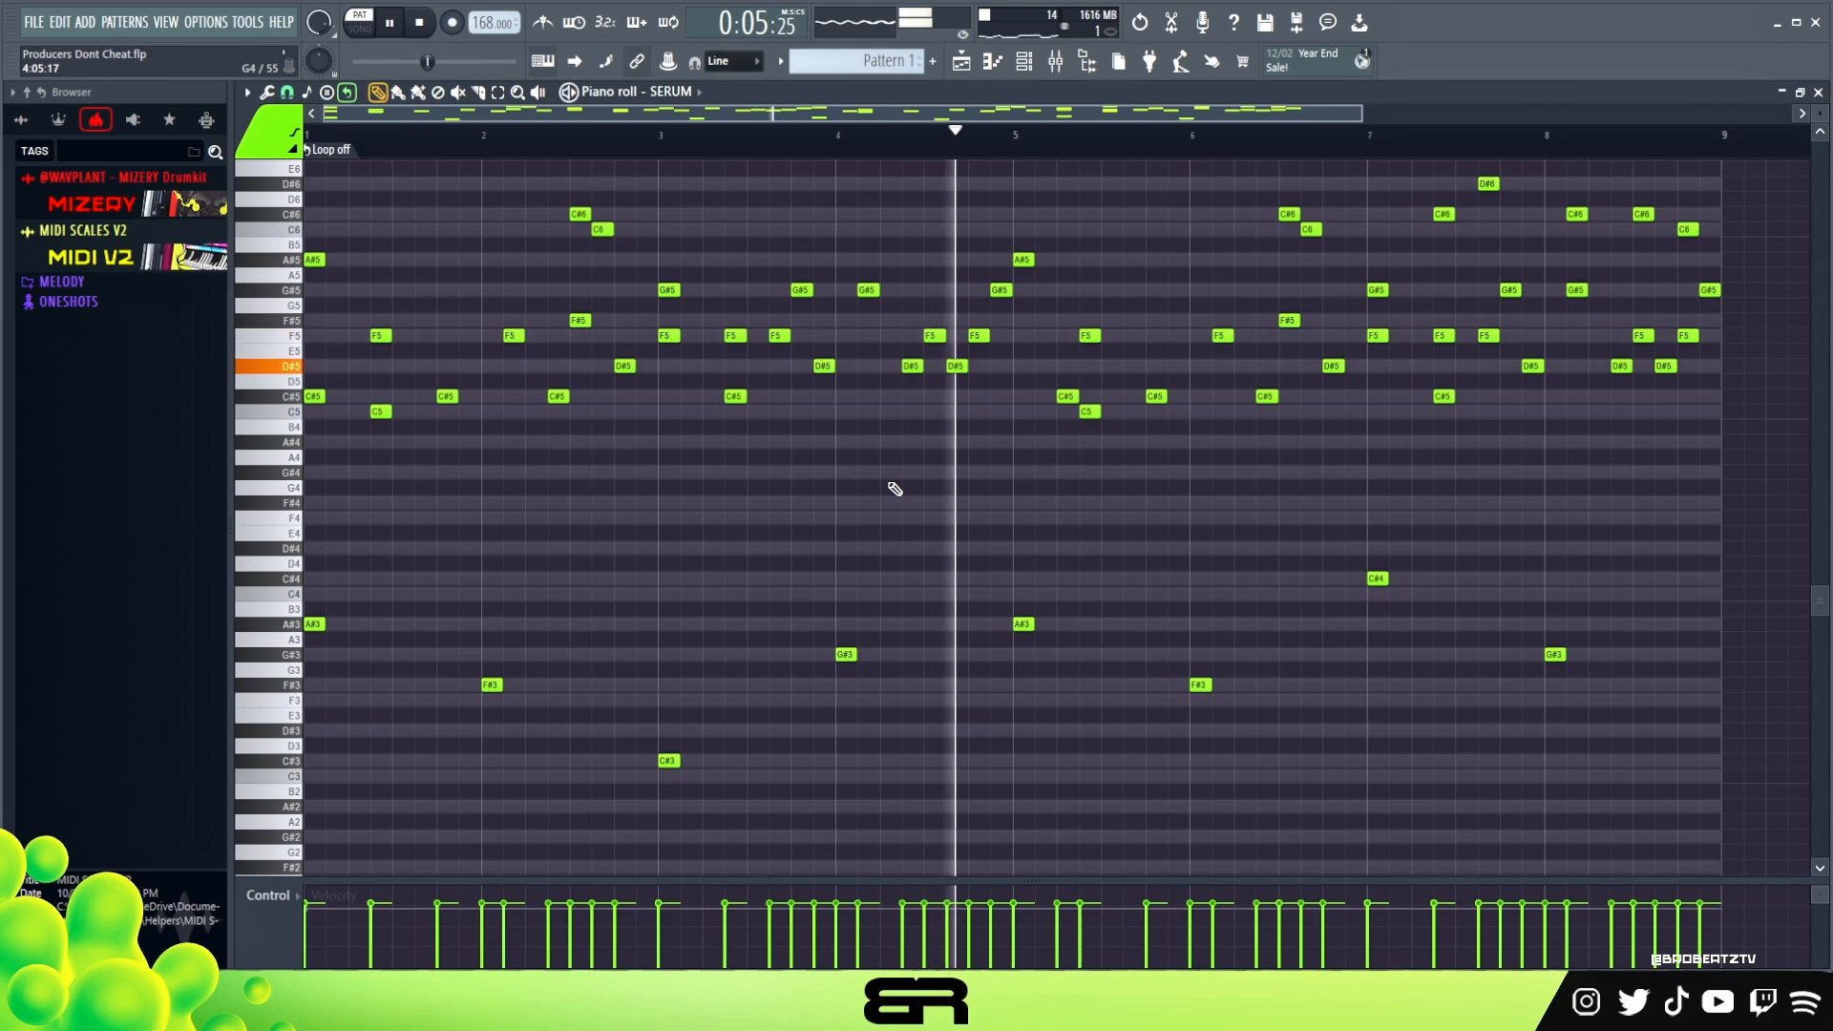
{"action": "key", "text": "space"}
{"action": "scroll", "coordinate": [915, 489], "scroll_direction": "up", "scroll_amount": 1}
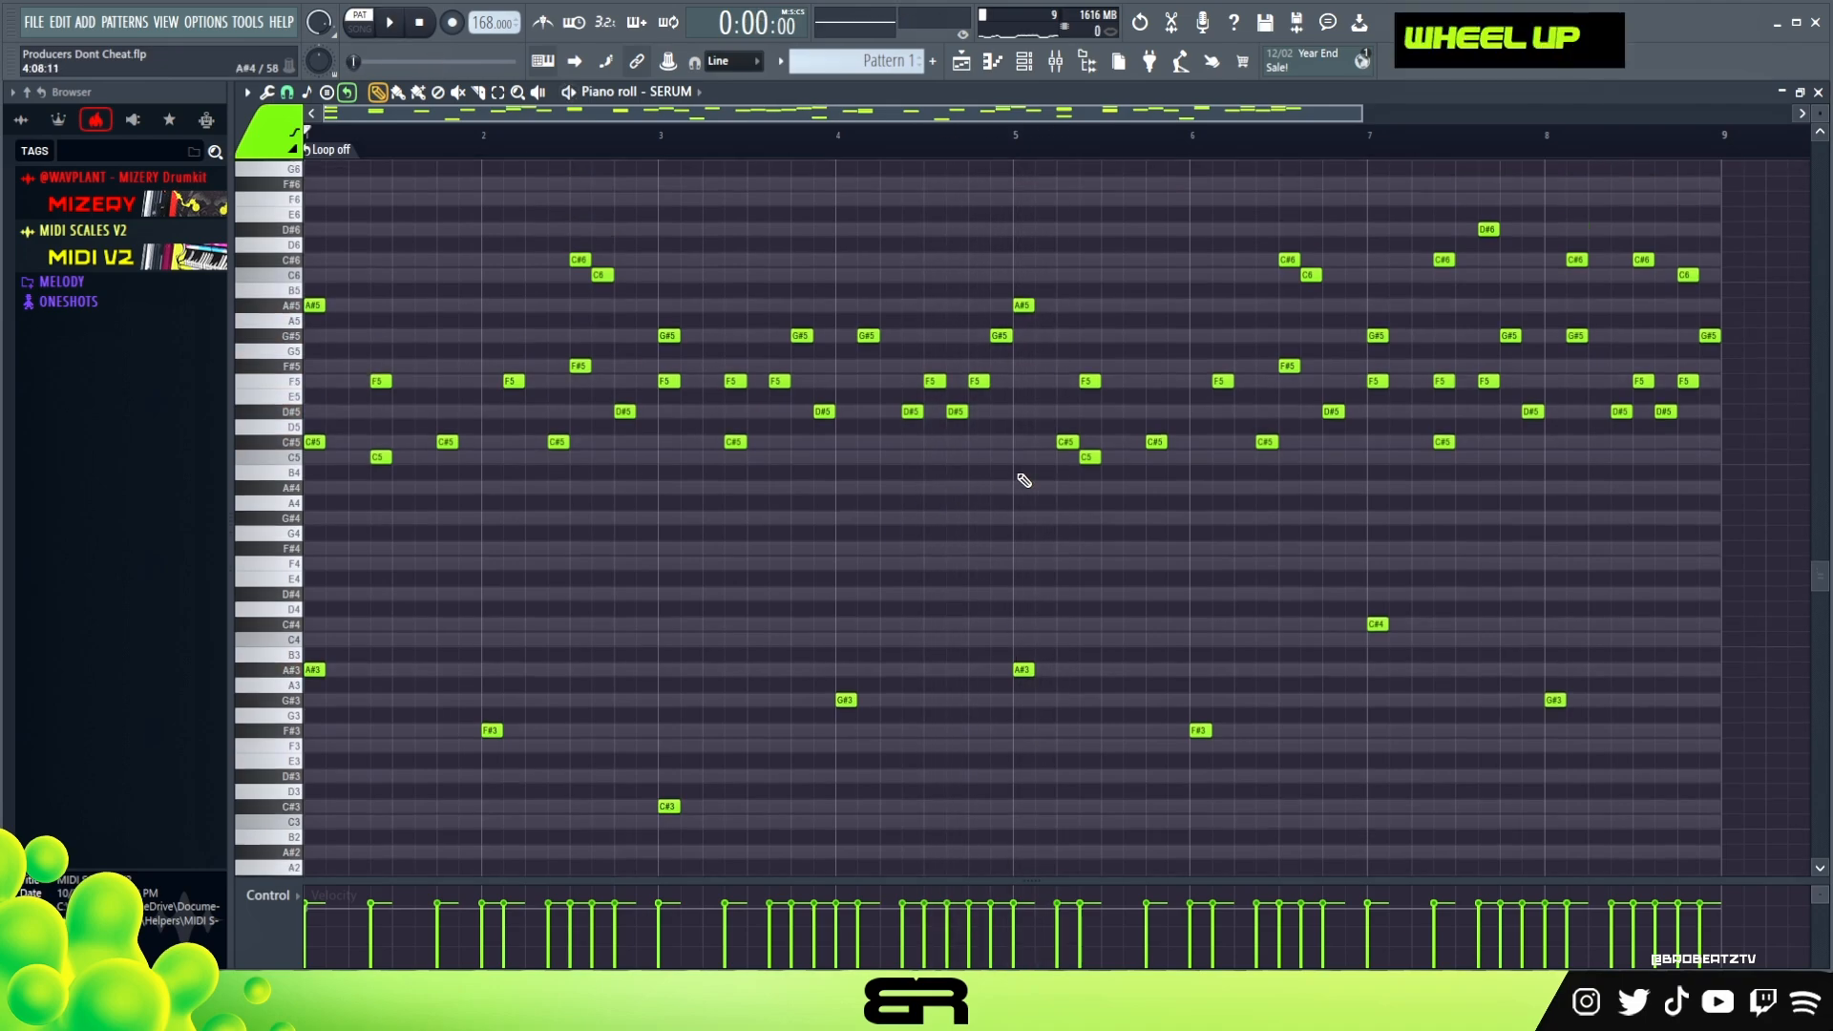
Open the channel rack, preview the third Serum channel's KEY - SUBZERO preset, and open that channel's piano roll.
{"action": "left_click", "coordinate": [1034, 73]}
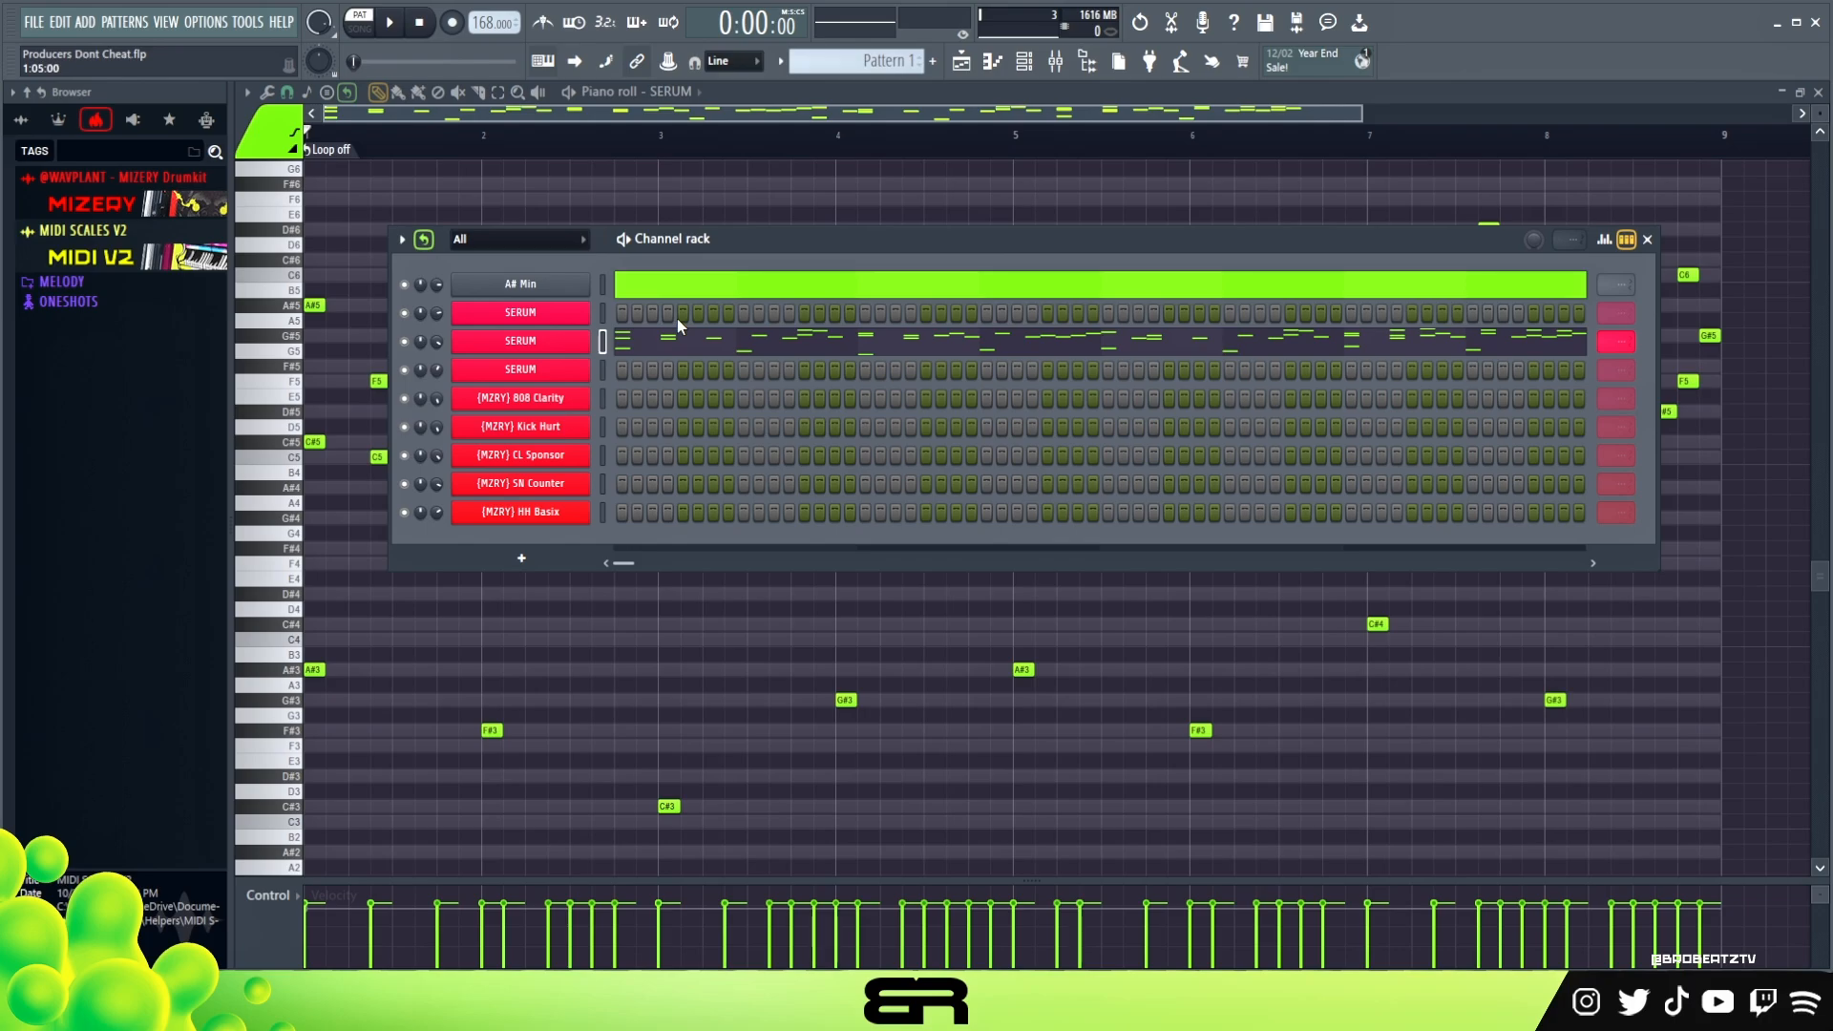
{"action": "left_click_drag", "start_coordinate": [723, 243], "coordinate": [724, 210]}
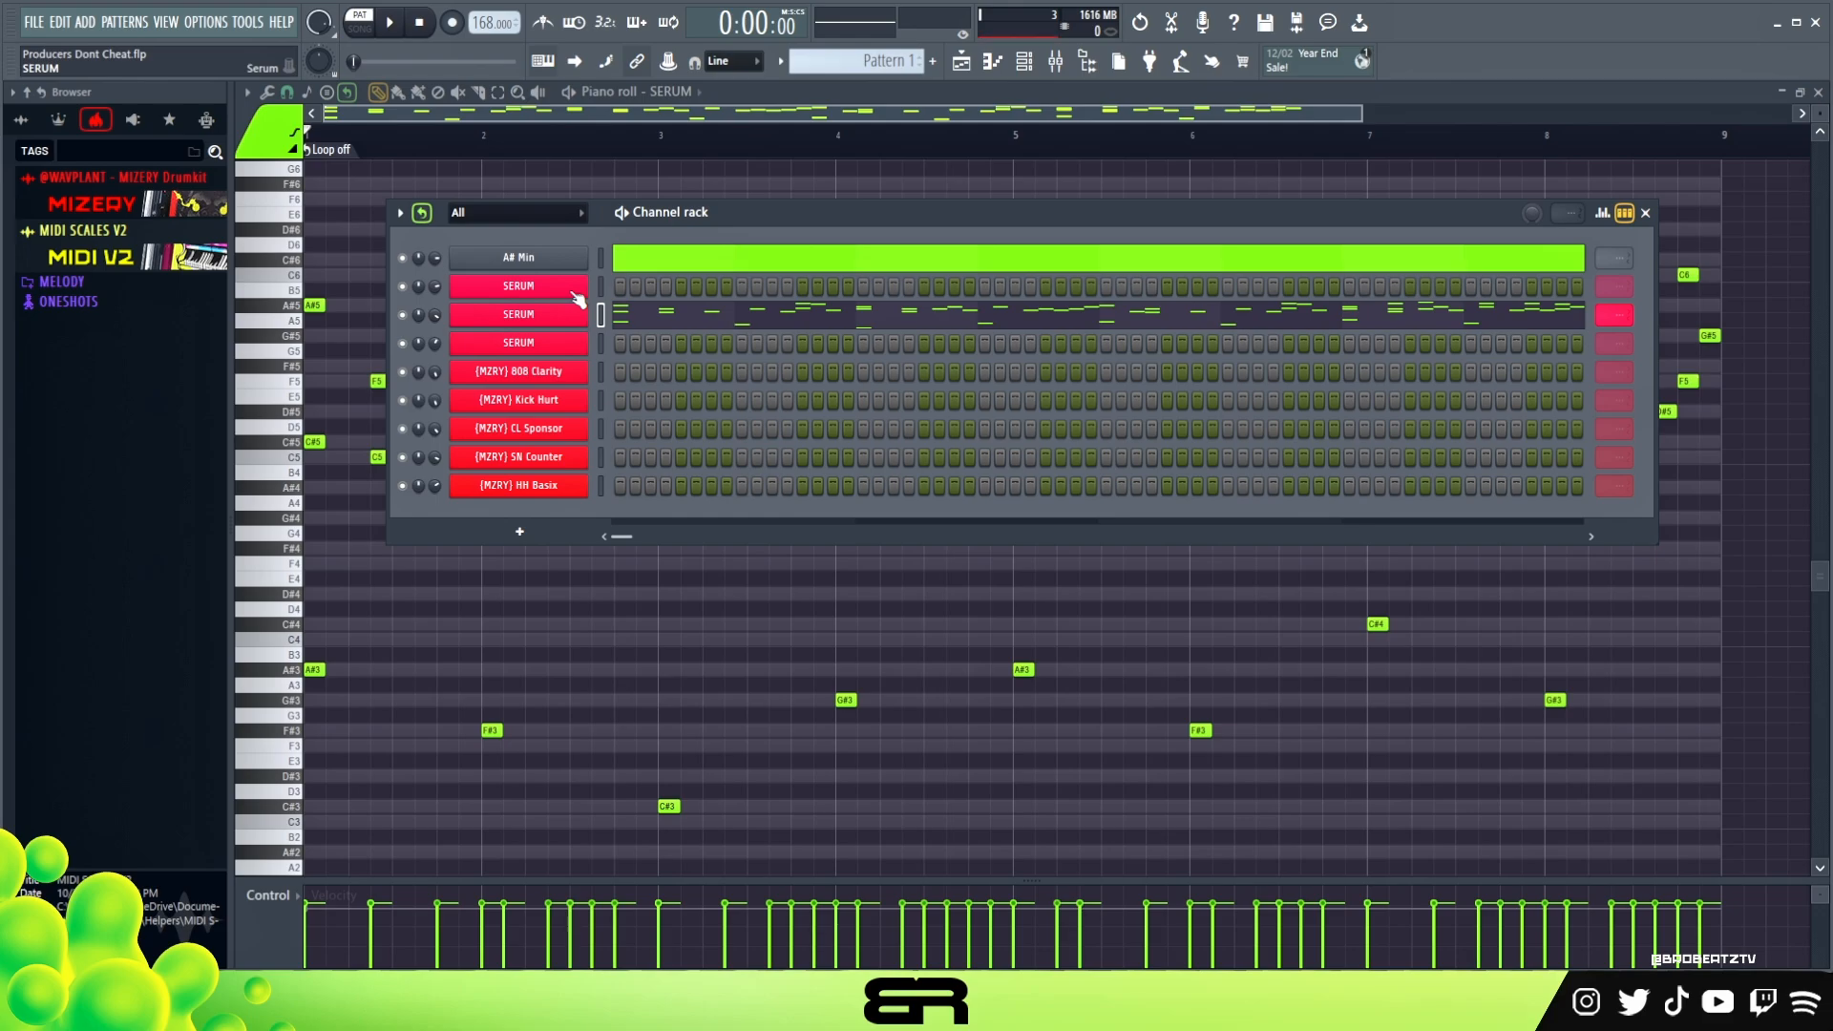
{"action": "left_click", "coordinate": [542, 345]}
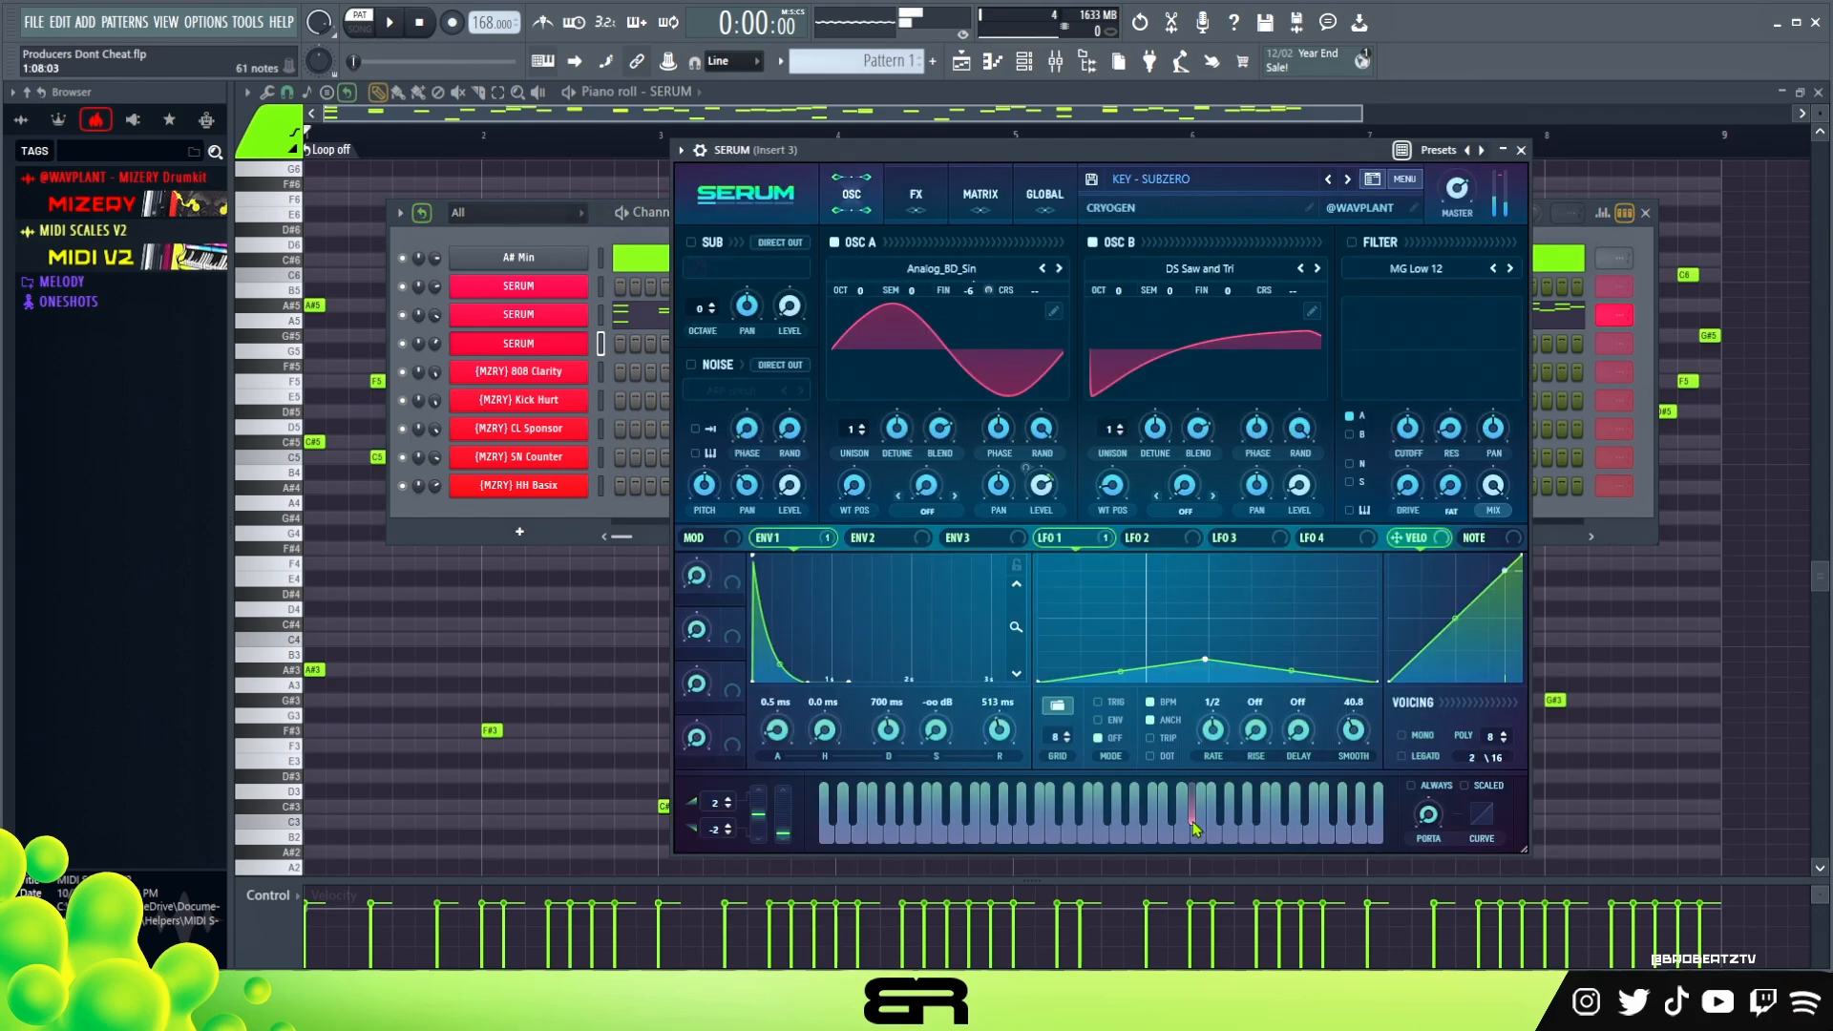
{"action": "left_click", "coordinate": [1523, 151]}
{"action": "right_click", "coordinate": [489, 344]}
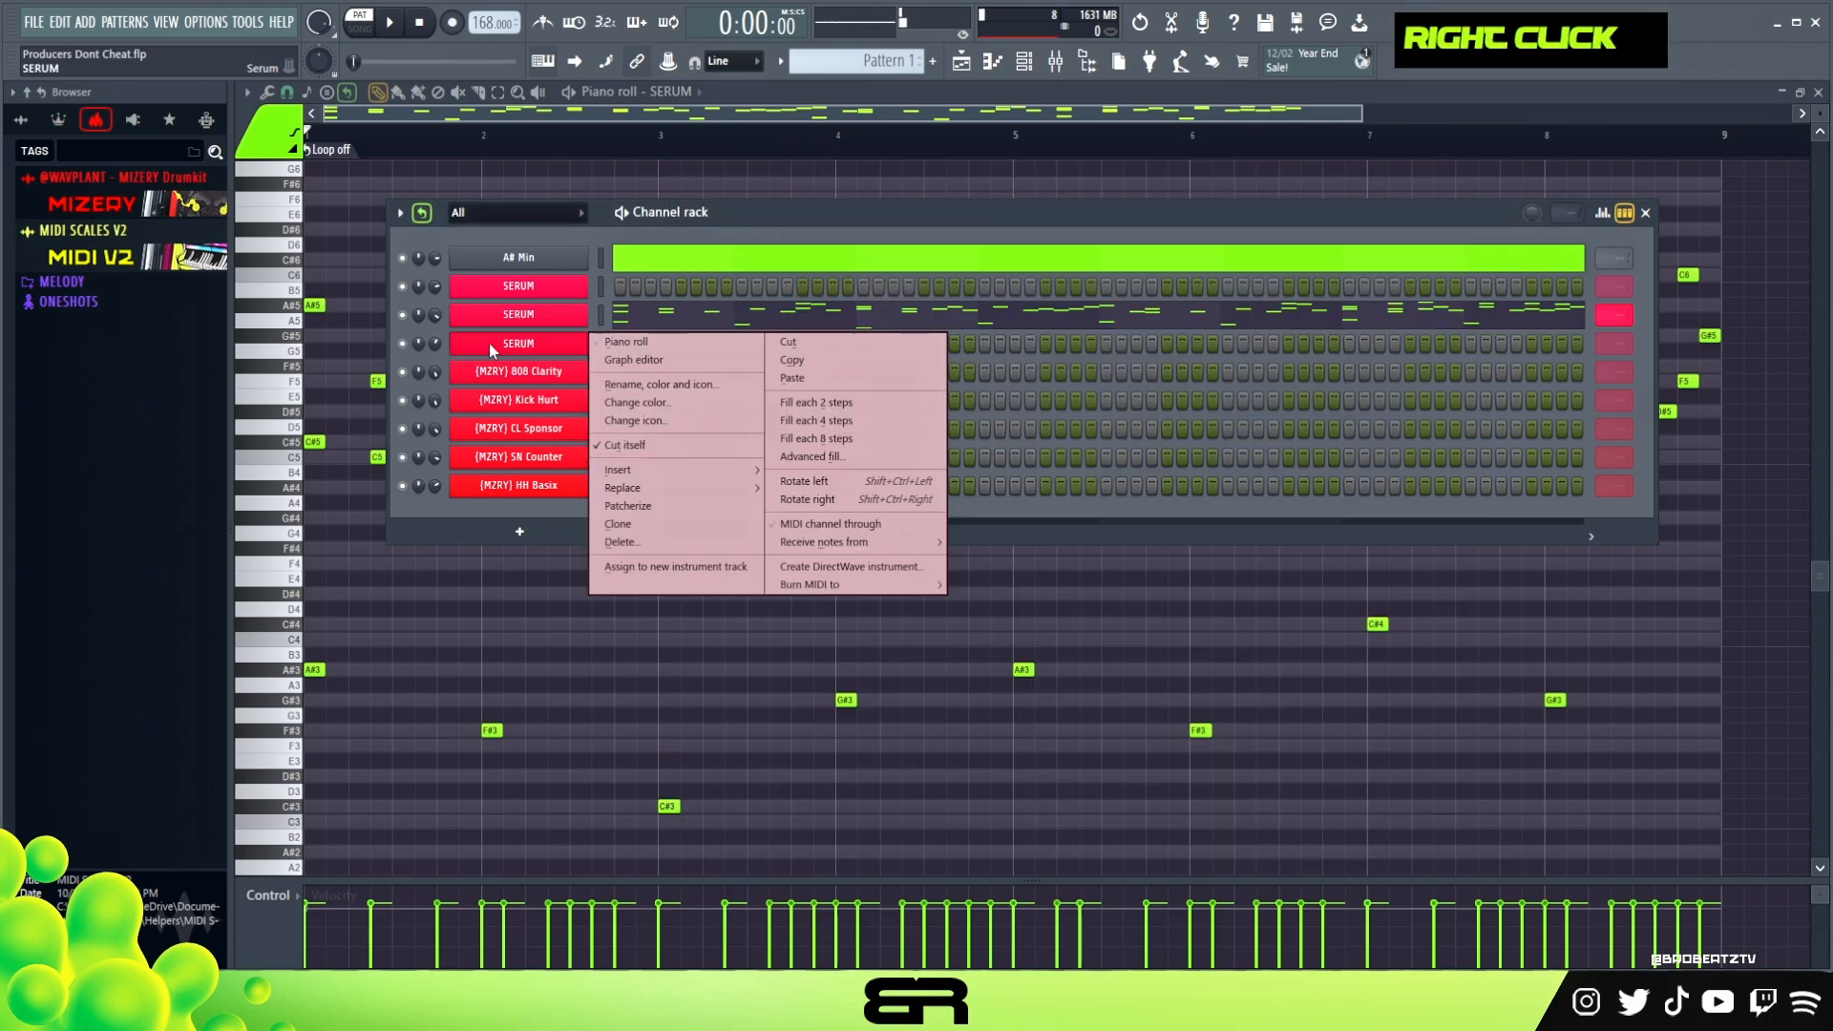
{"action": "left_click", "coordinate": [627, 343]}
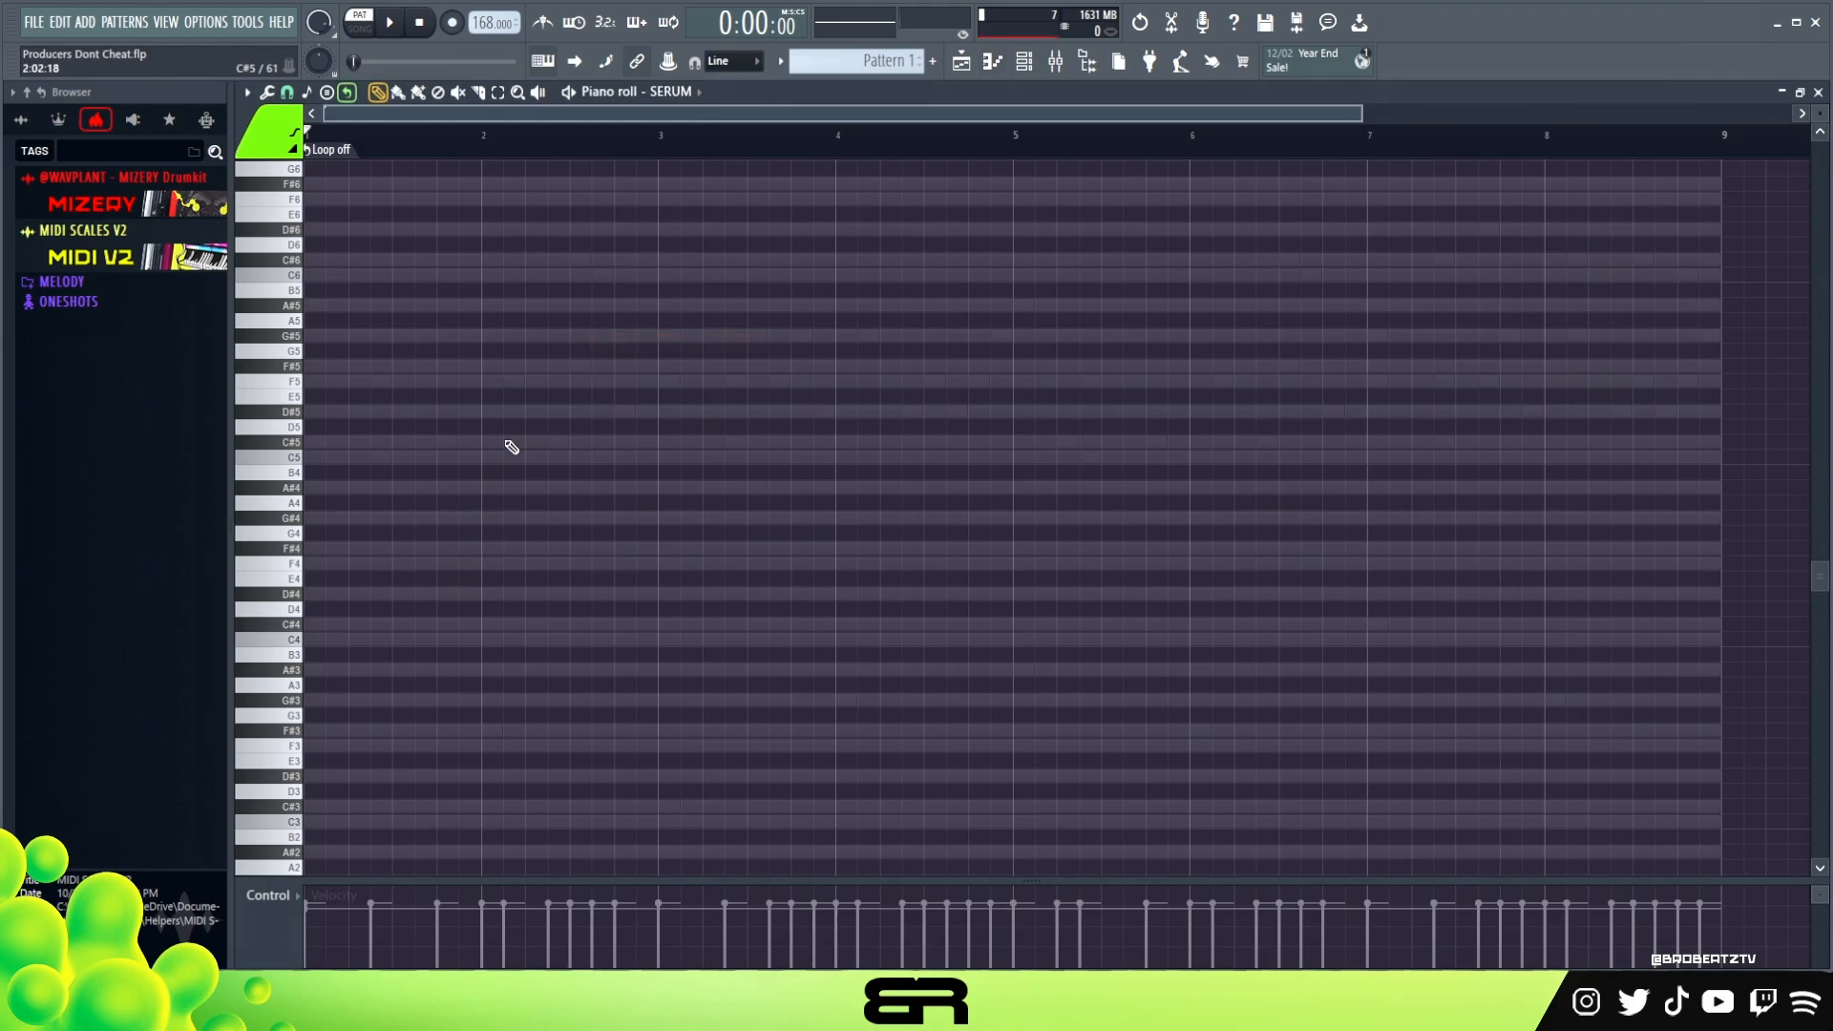
Draw one-bar notes C#5, C5 and G#4 in bars 1, 2 and 3, and play them back.
{"action": "left_click_drag", "start_coordinate": [1816, 116], "coordinate": [1816, 116]}
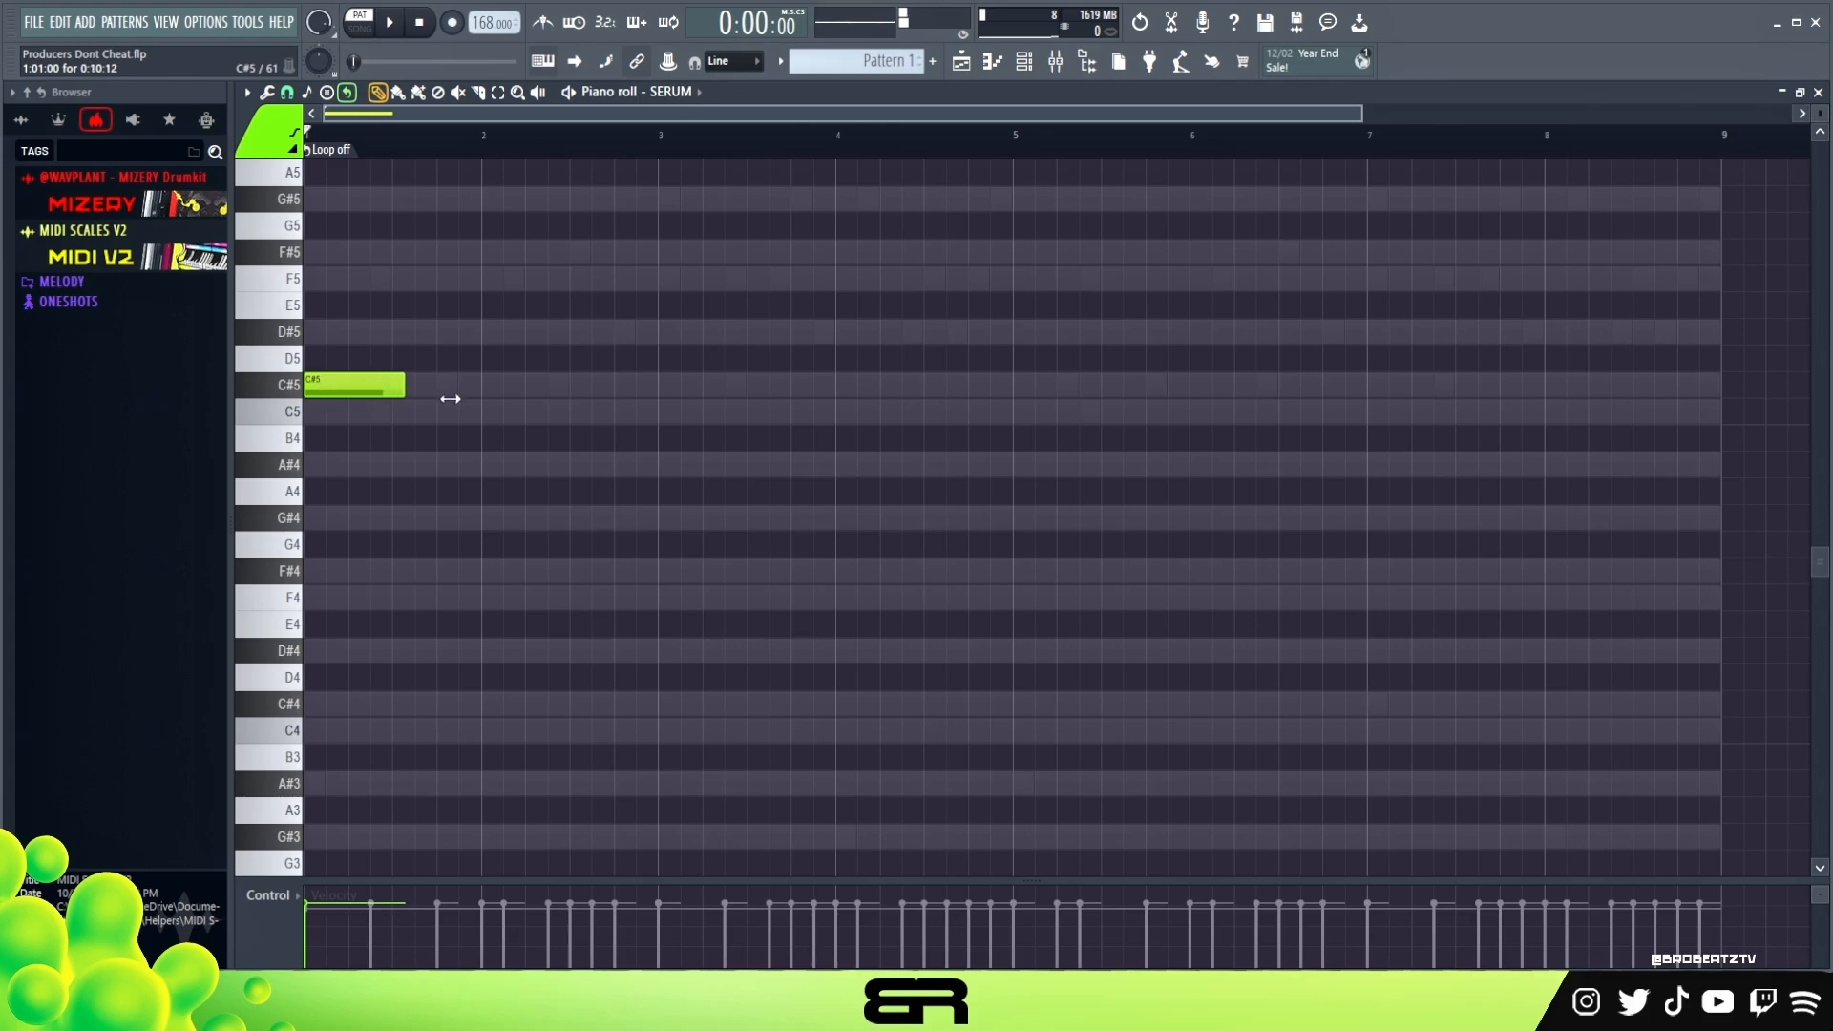
{"action": "left_click", "coordinate": [364, 392], "text": "ctrl"}
{"action": "mouse_move", "coordinate": [363, 391]}
{"action": "left_mouse_down", "text": "shift"}
{"action": "mouse_move", "coordinate": [577, 421]}
{"action": "mouse_move", "coordinate": [545, 439]}
{"action": "mouse_move", "coordinate": [553, 411]}
{"action": "left_mouse_up", "text": "shift"}
{"action": "right_click", "coordinate": [401, 145]}
{"action": "key", "text": "space"}
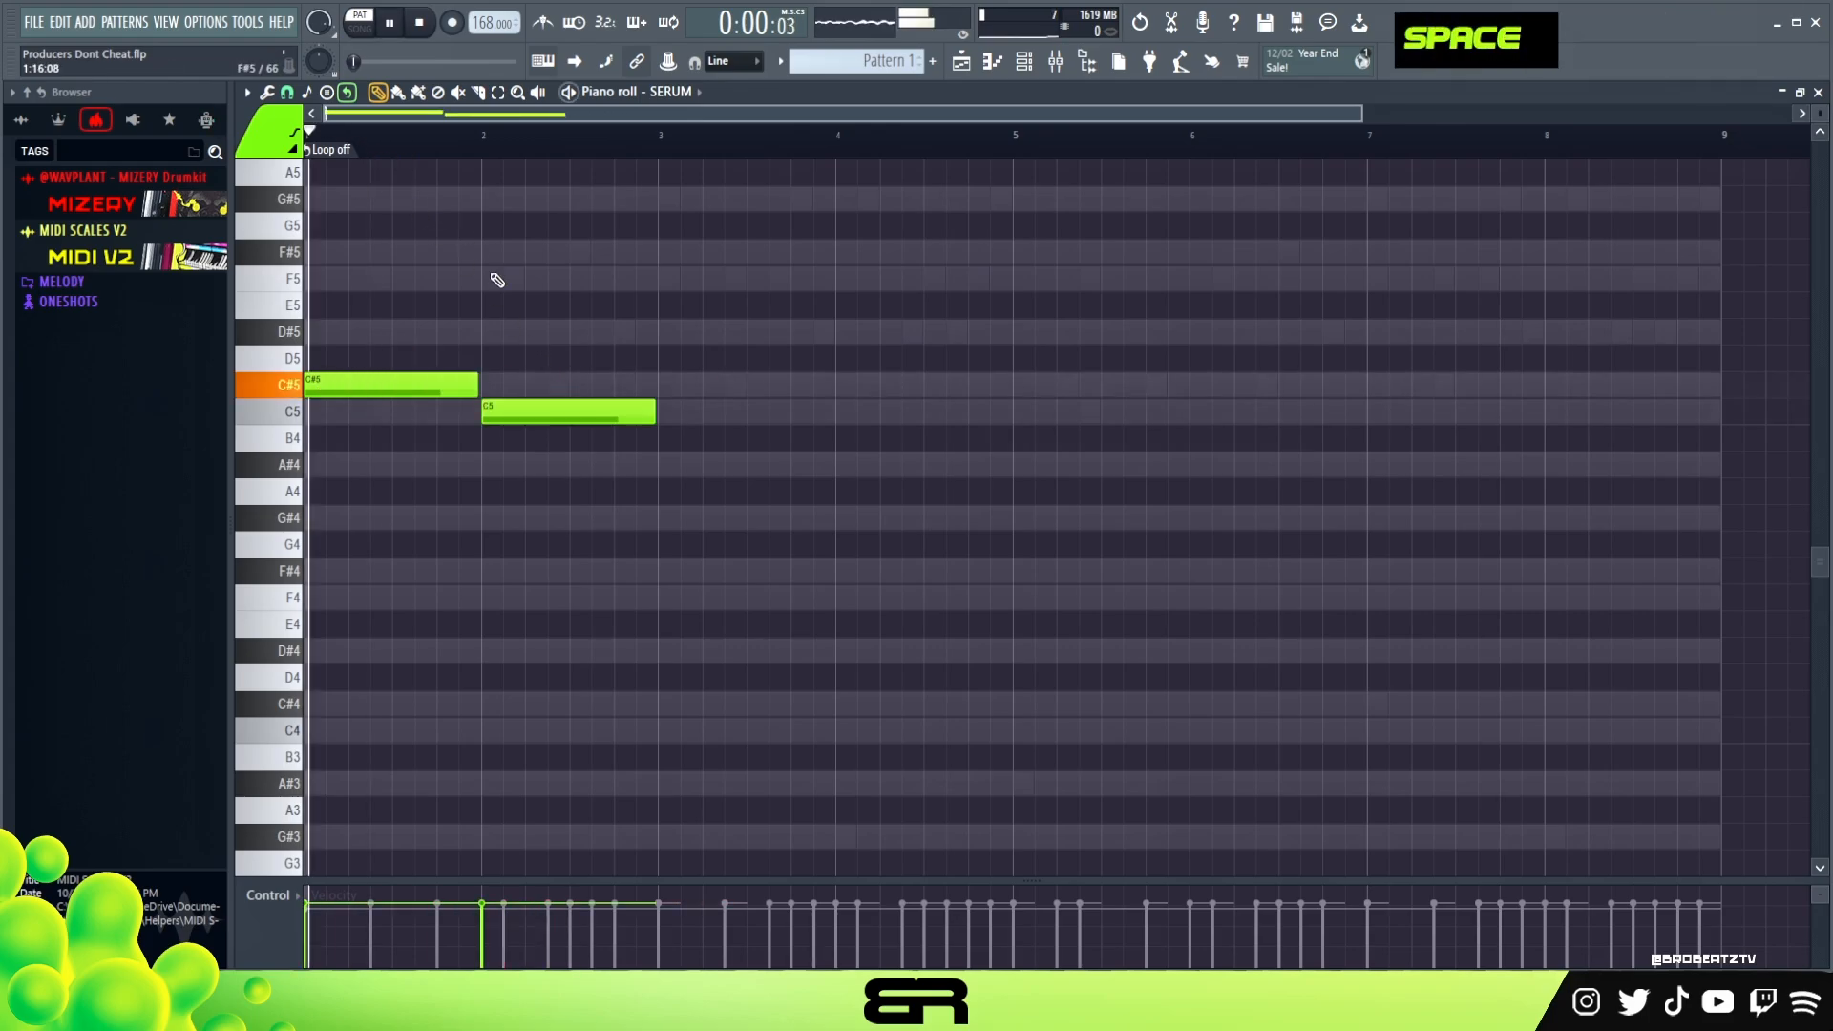
{"action": "left_click", "coordinate": [654, 517]}
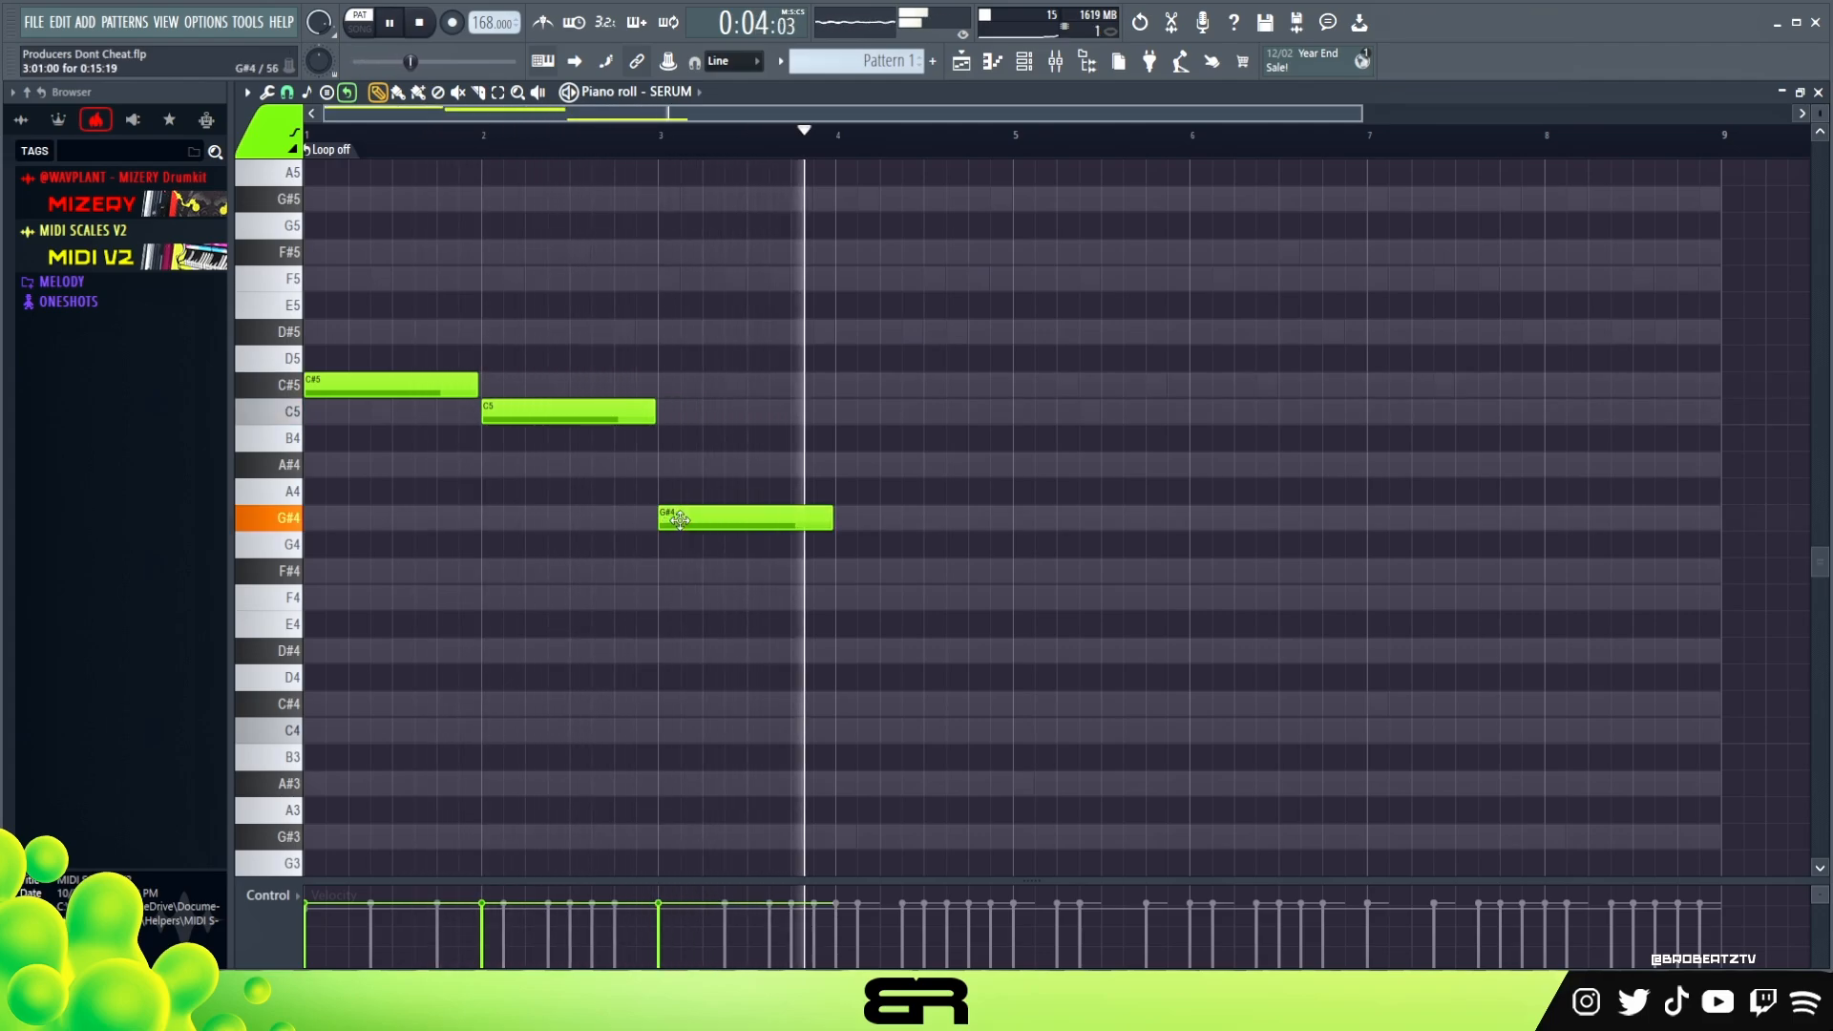
{"action": "key", "text": "space"}
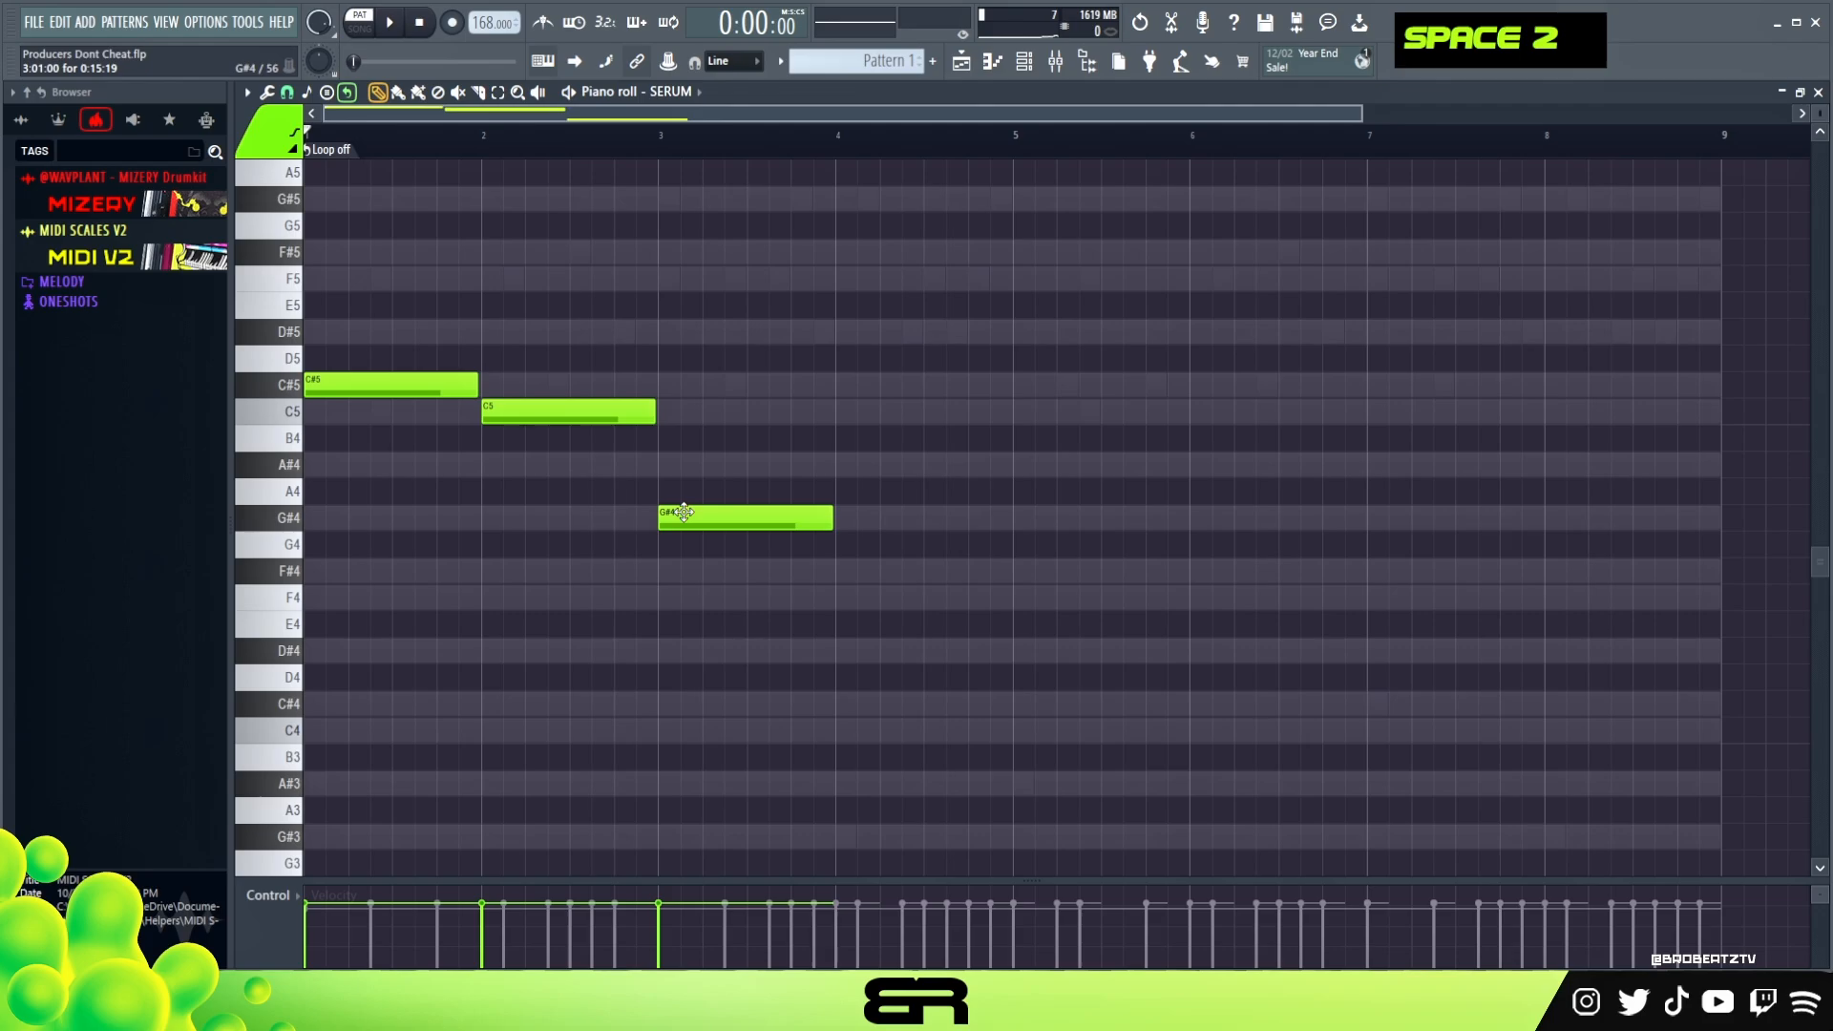
Transpose all three long notes up one octave and start playback.
{"action": "key", "text": "ctrl+a"}
{"action": "key", "text": "space"}
{"action": "key", "text": "ctrl+Up"}
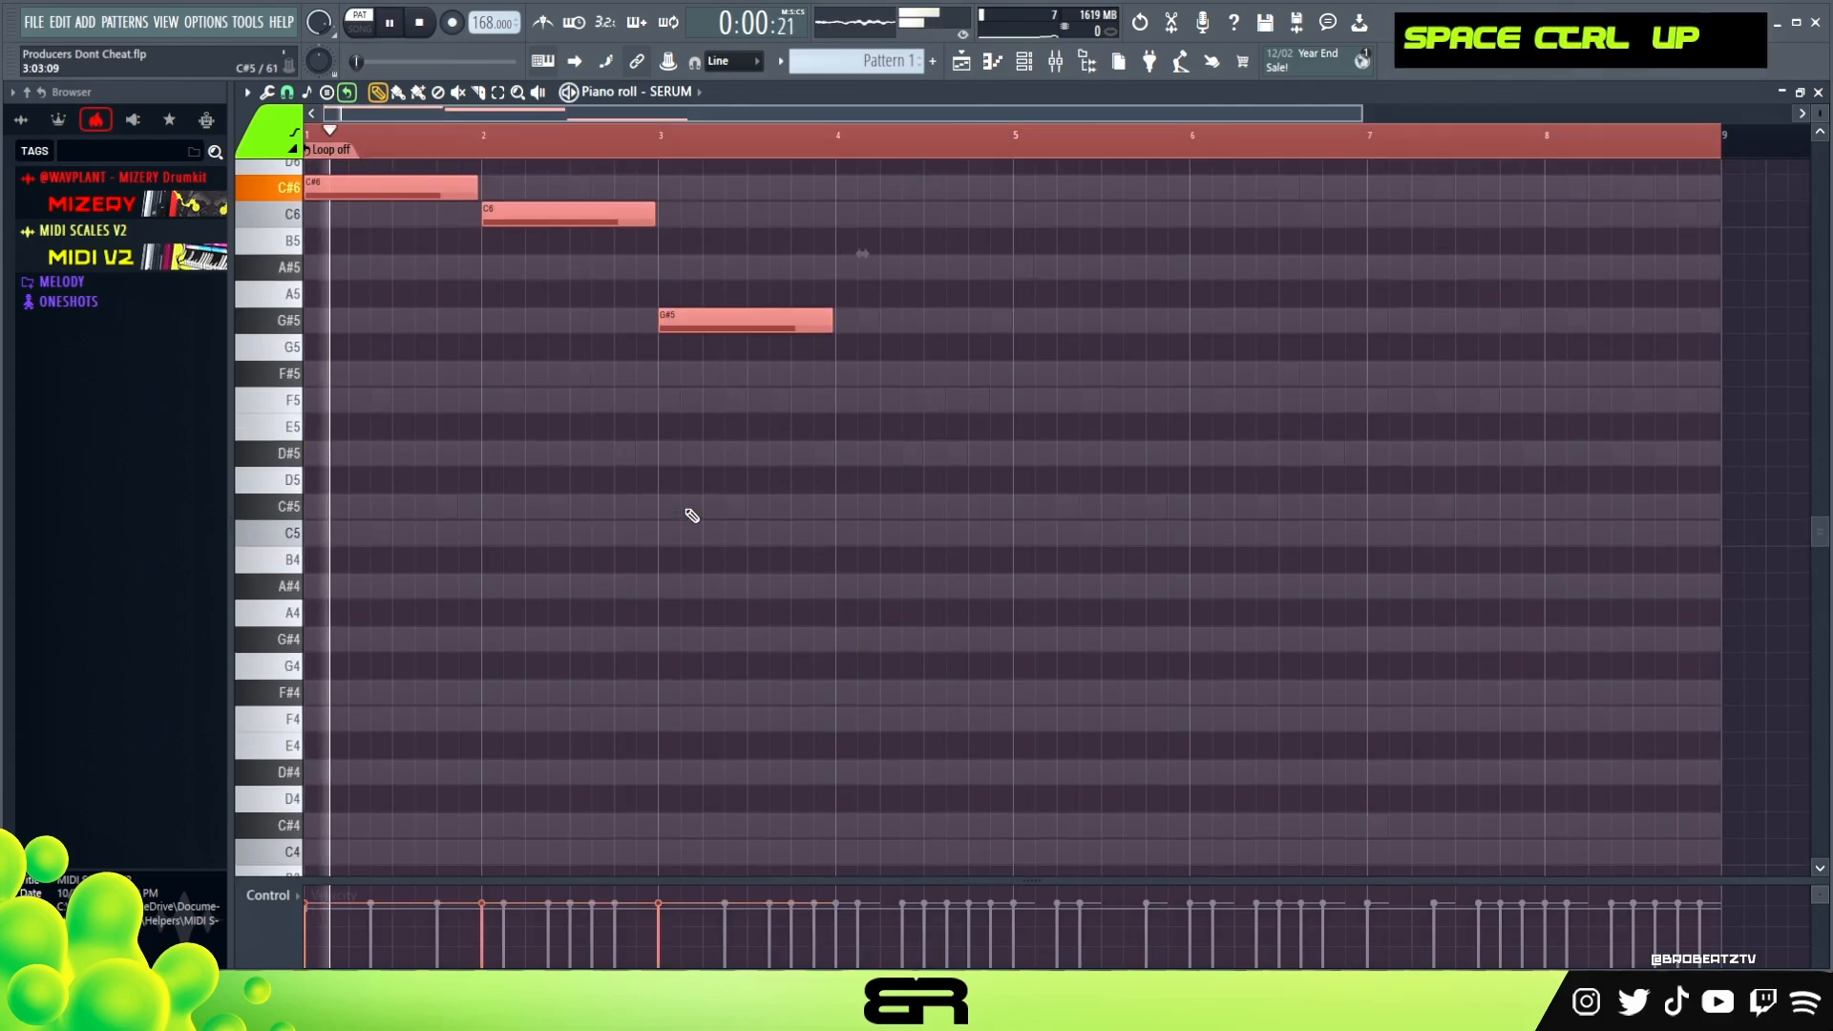
Duplicate the three long notes to start at bar 5, play the pattern, and clear the time selection.
{"action": "scroll", "coordinate": [691, 512], "scroll_direction": "up", "scroll_amount": 3}
{"action": "left_click_drag", "start_coordinate": [382, 268], "coordinate": [1075, 304]}
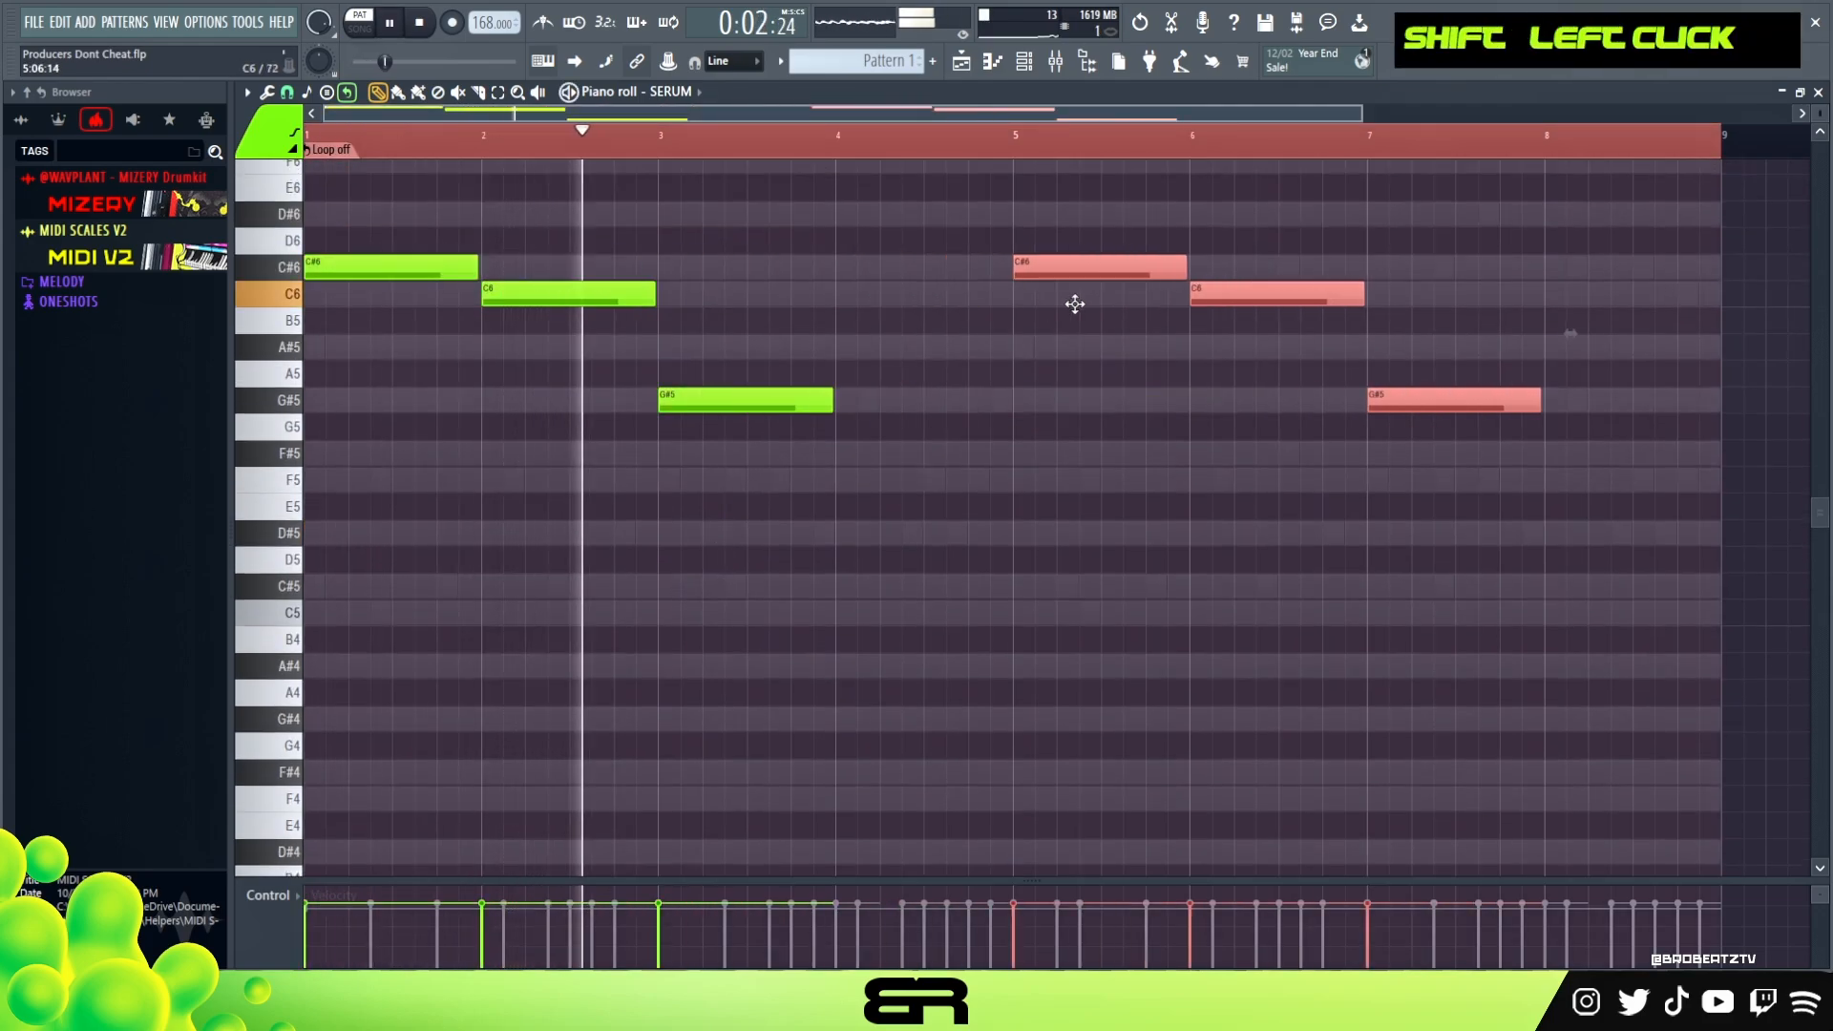
{"action": "right_click", "coordinate": [1043, 388]}
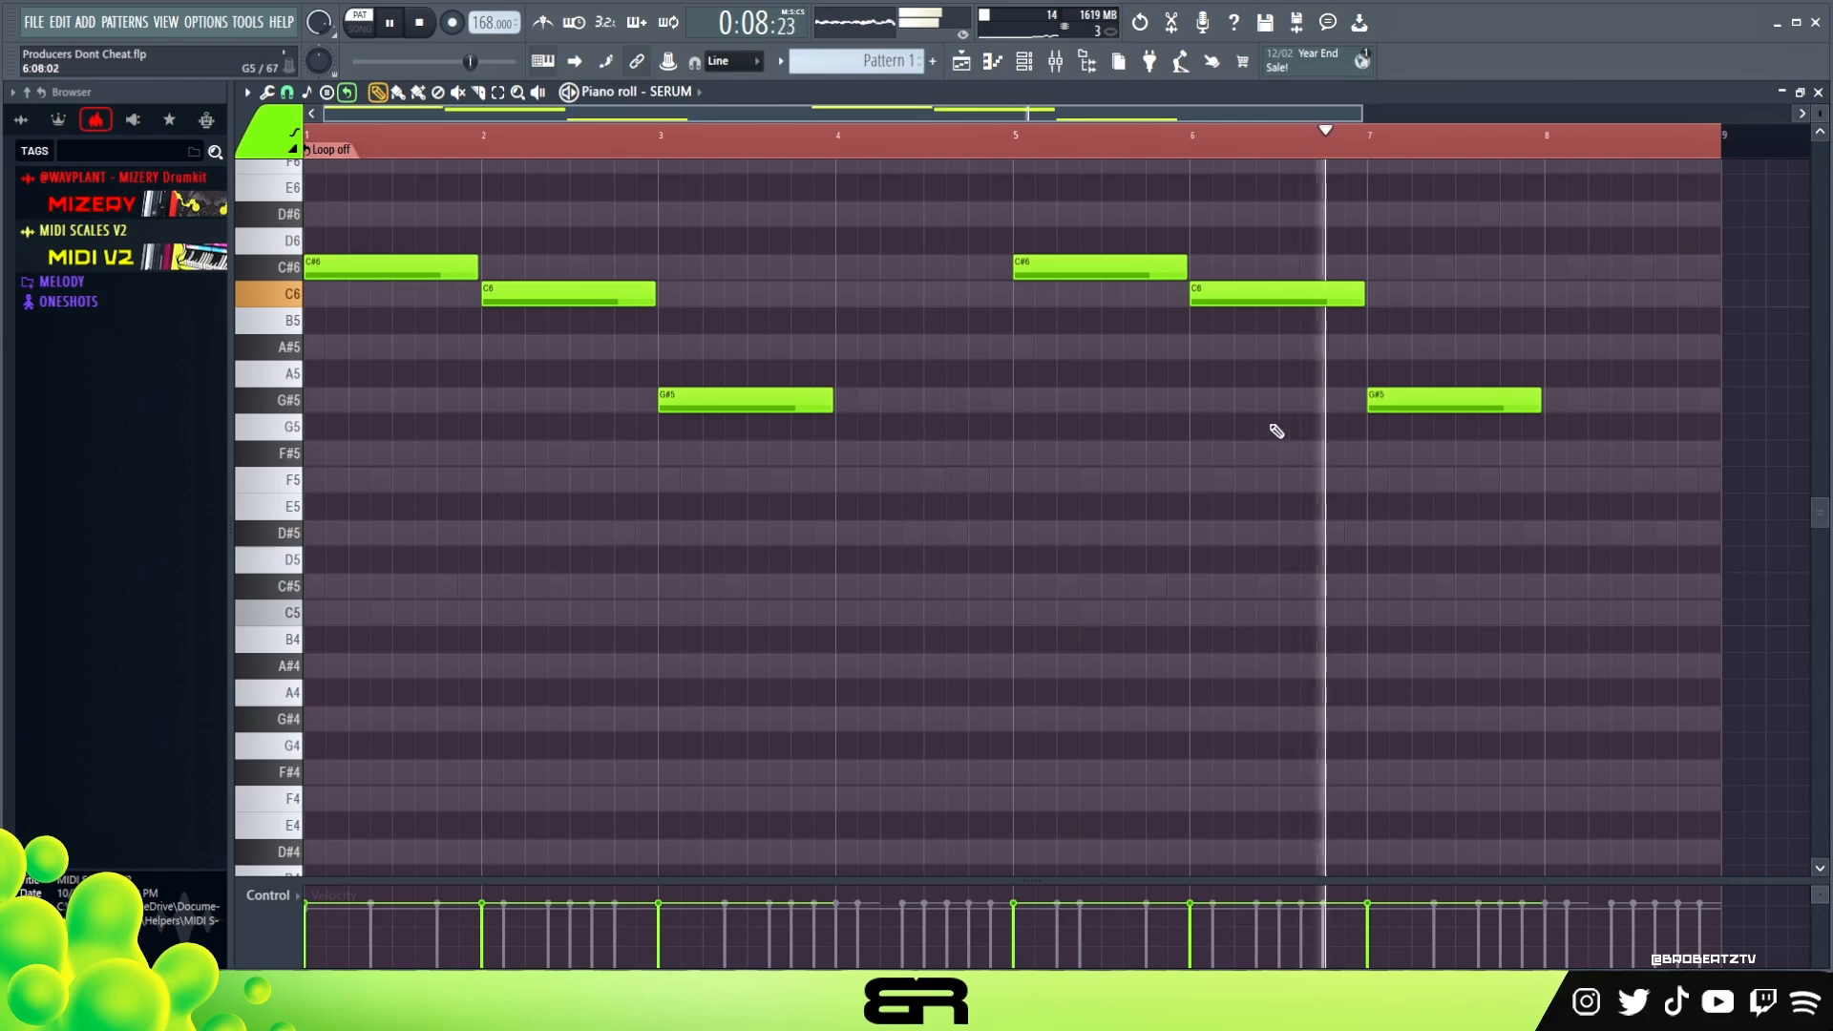
{"action": "scroll", "coordinate": [757, 462], "scroll_direction": "up", "scroll_amount": 4}
{"action": "right_click", "coordinate": [772, 406]}
{"action": "key", "text": "space"}
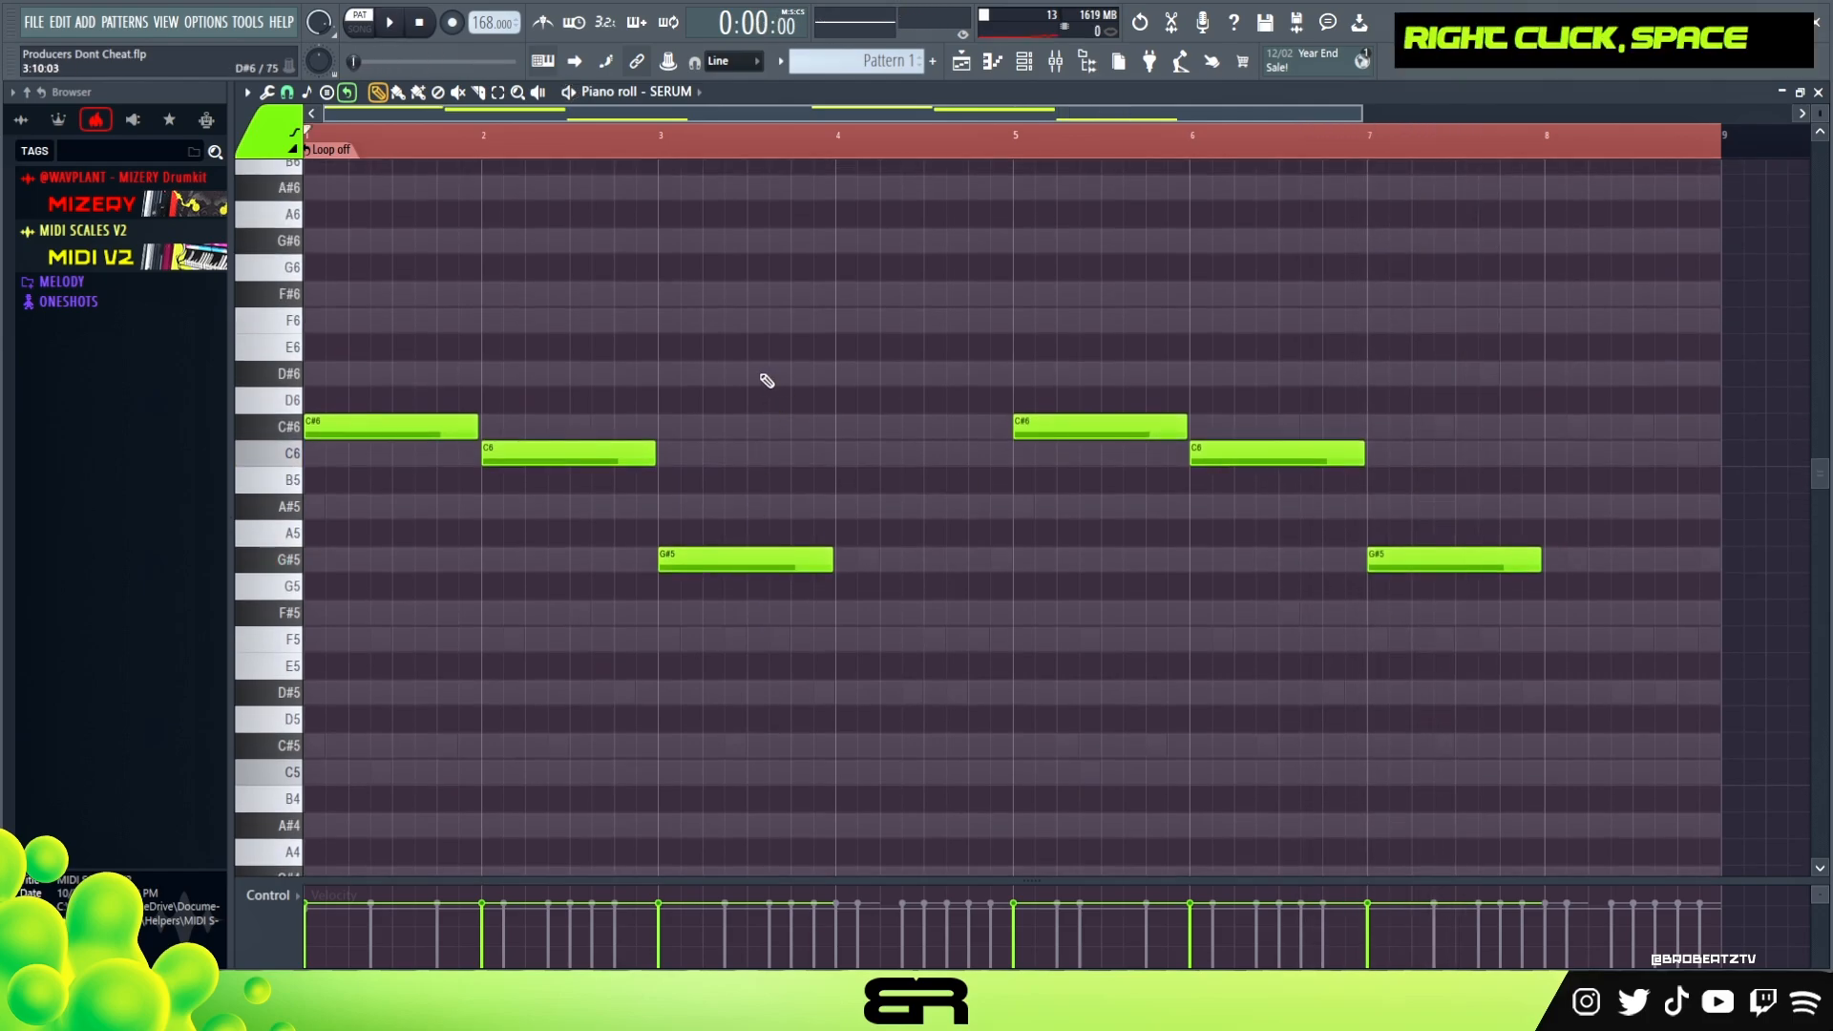
{"action": "double_click", "coordinate": [703, 153]}
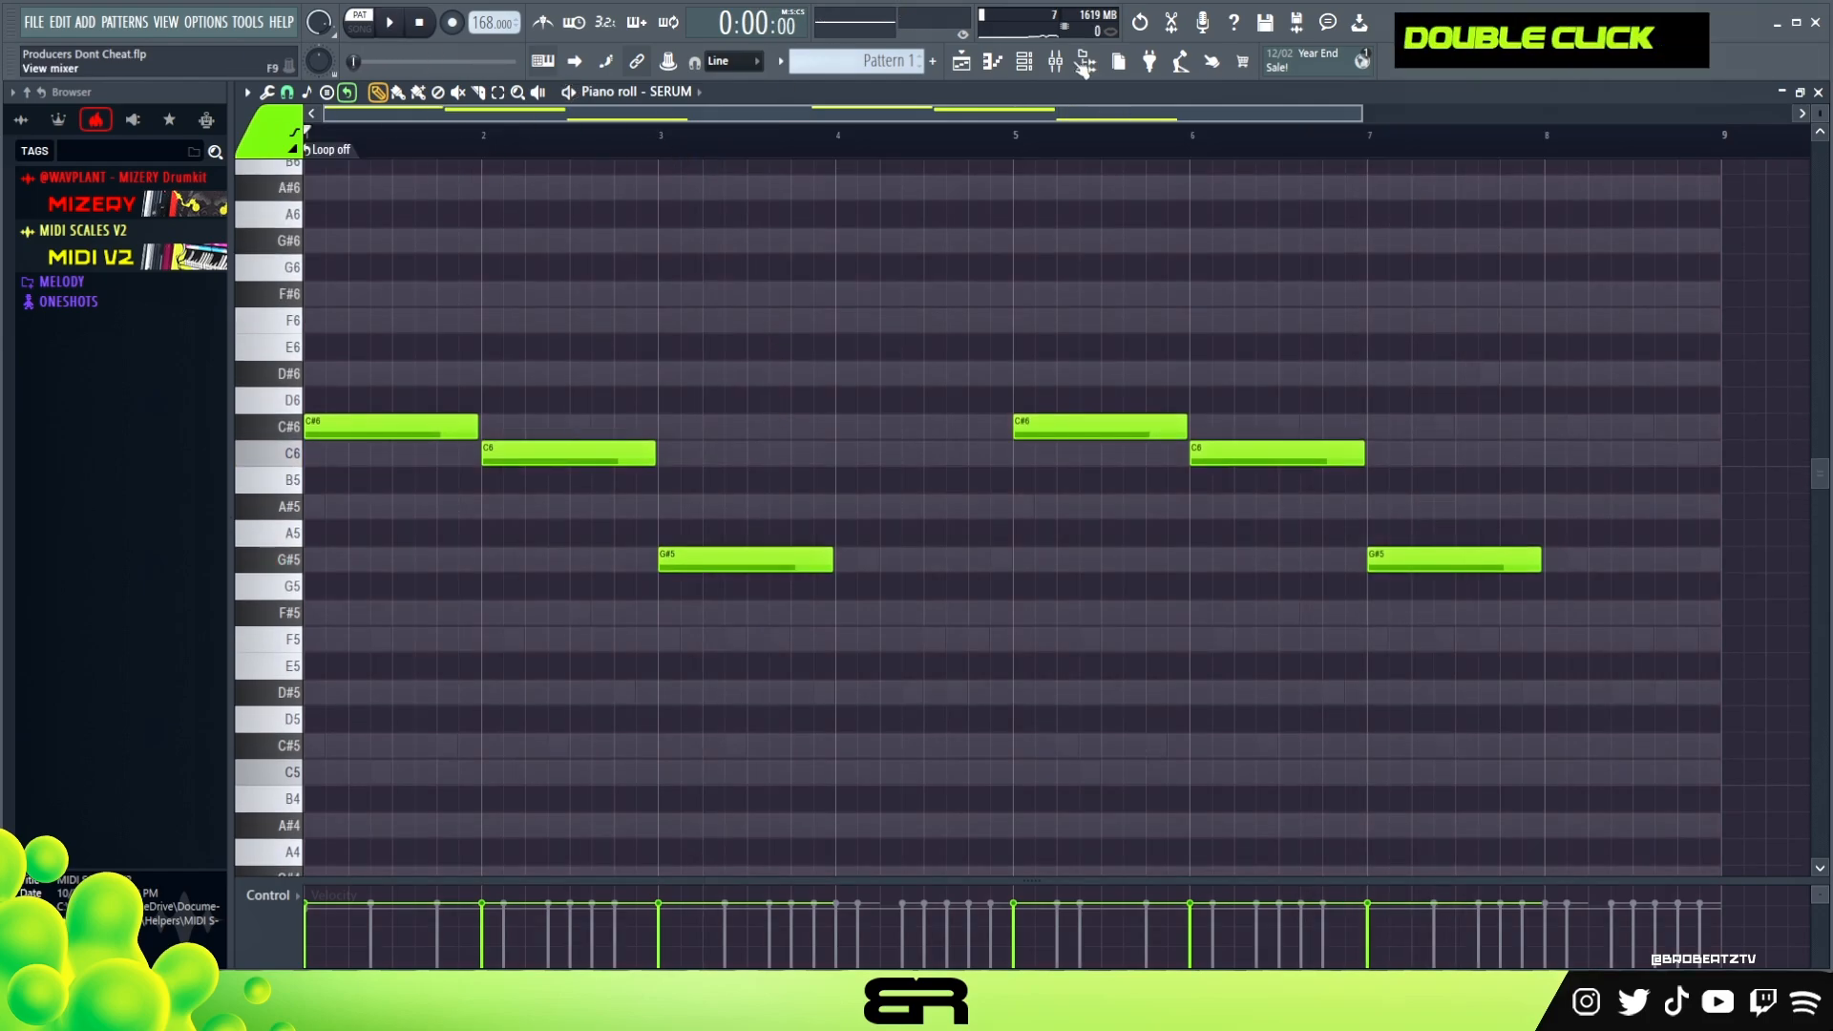
Try a harmony copy of the bar 1 C#6 note on A#5, and remove it.
{"action": "left_click_drag", "start_coordinate": [380, 361], "coordinate": [799, 597]}
{"action": "right_click", "coordinate": [675, 601]}
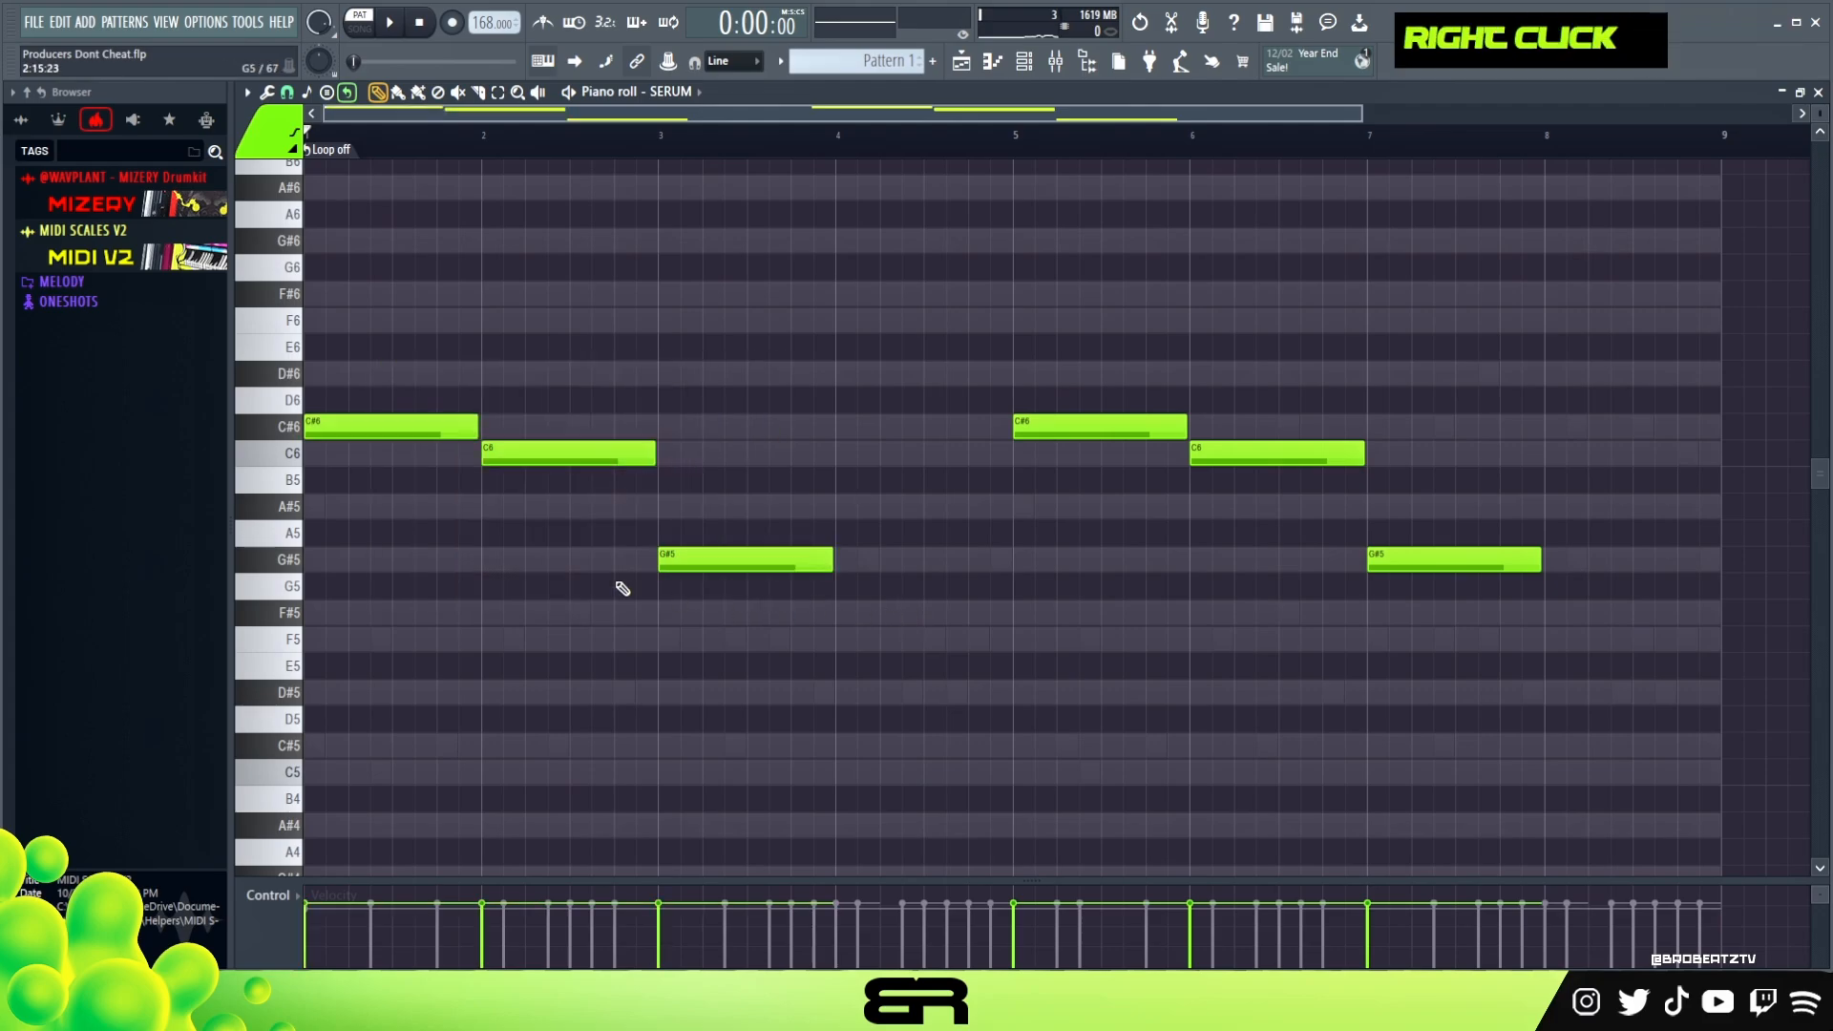
{"action": "left_click", "coordinate": [373, 439], "text": "ctrl"}
{"action": "left_click_drag", "start_coordinate": [371, 427], "coordinate": [349, 508]}
{"action": "left_click_drag", "start_coordinate": [387, 336], "coordinate": [307, 558]}
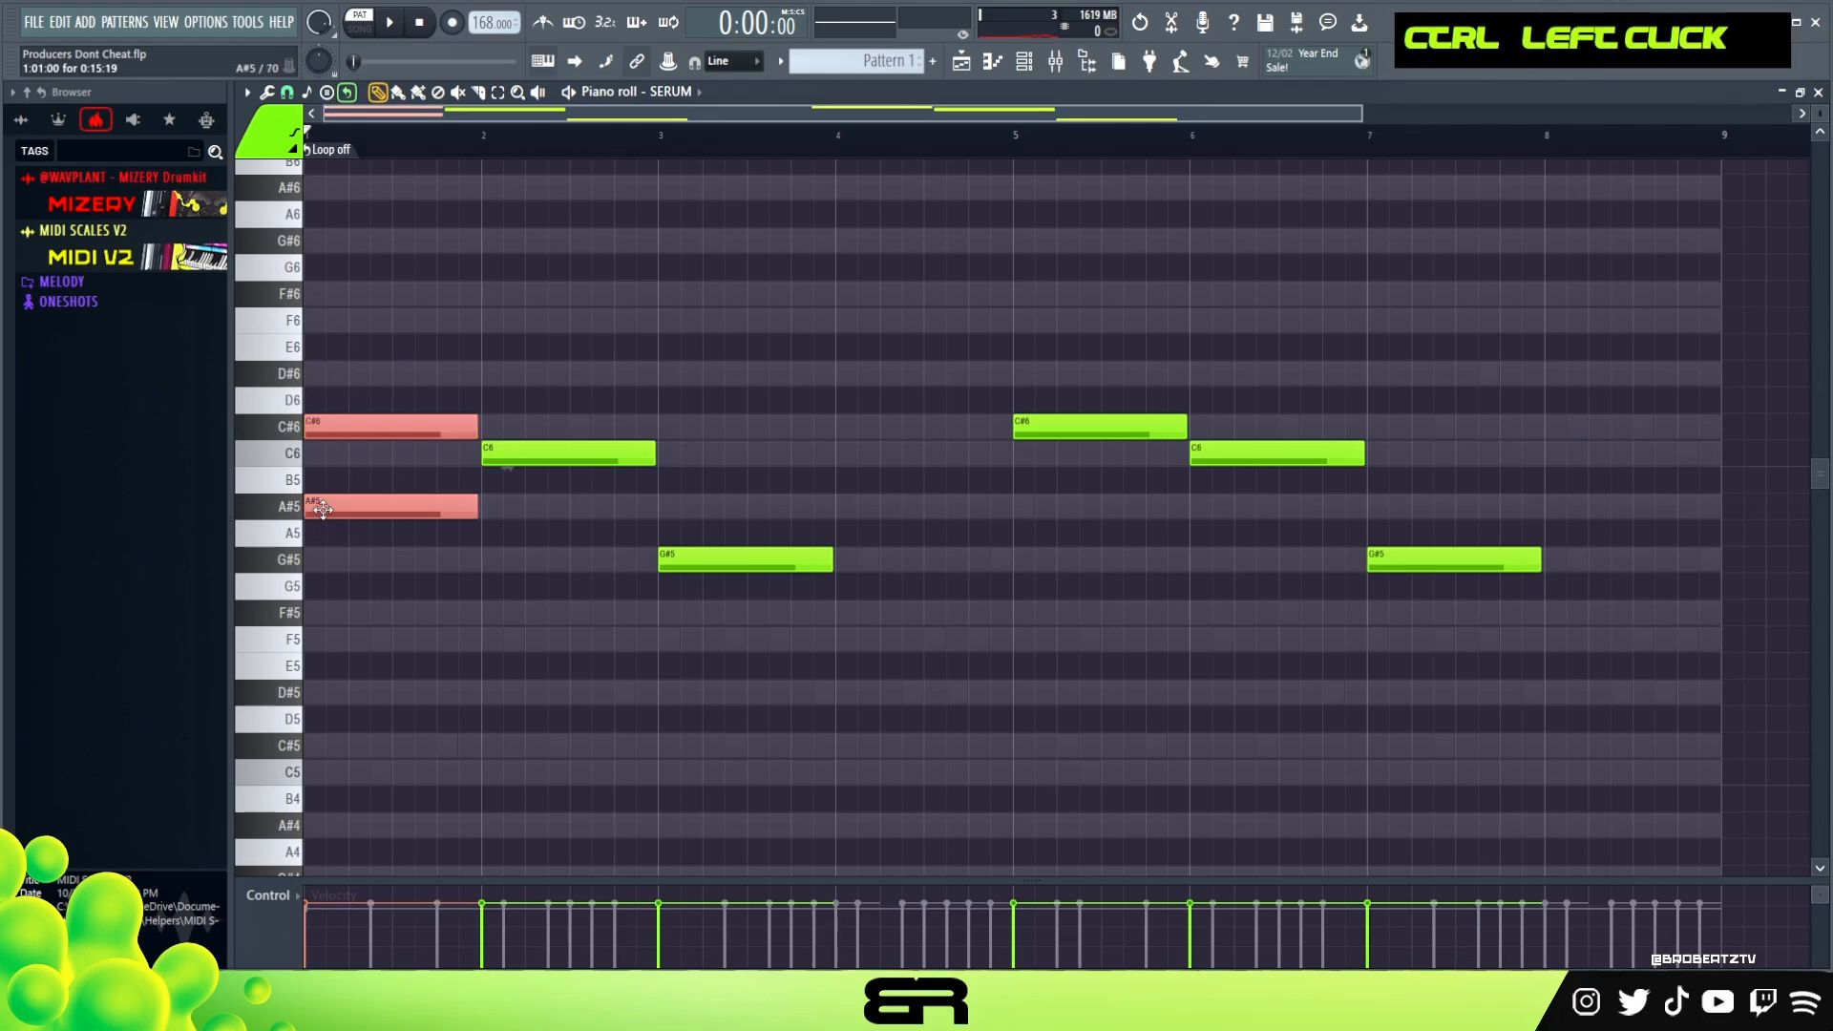
{"action": "left_click_drag", "start_coordinate": [348, 360], "coordinate": [449, 583]}
{"action": "right_click", "coordinate": [413, 555]}
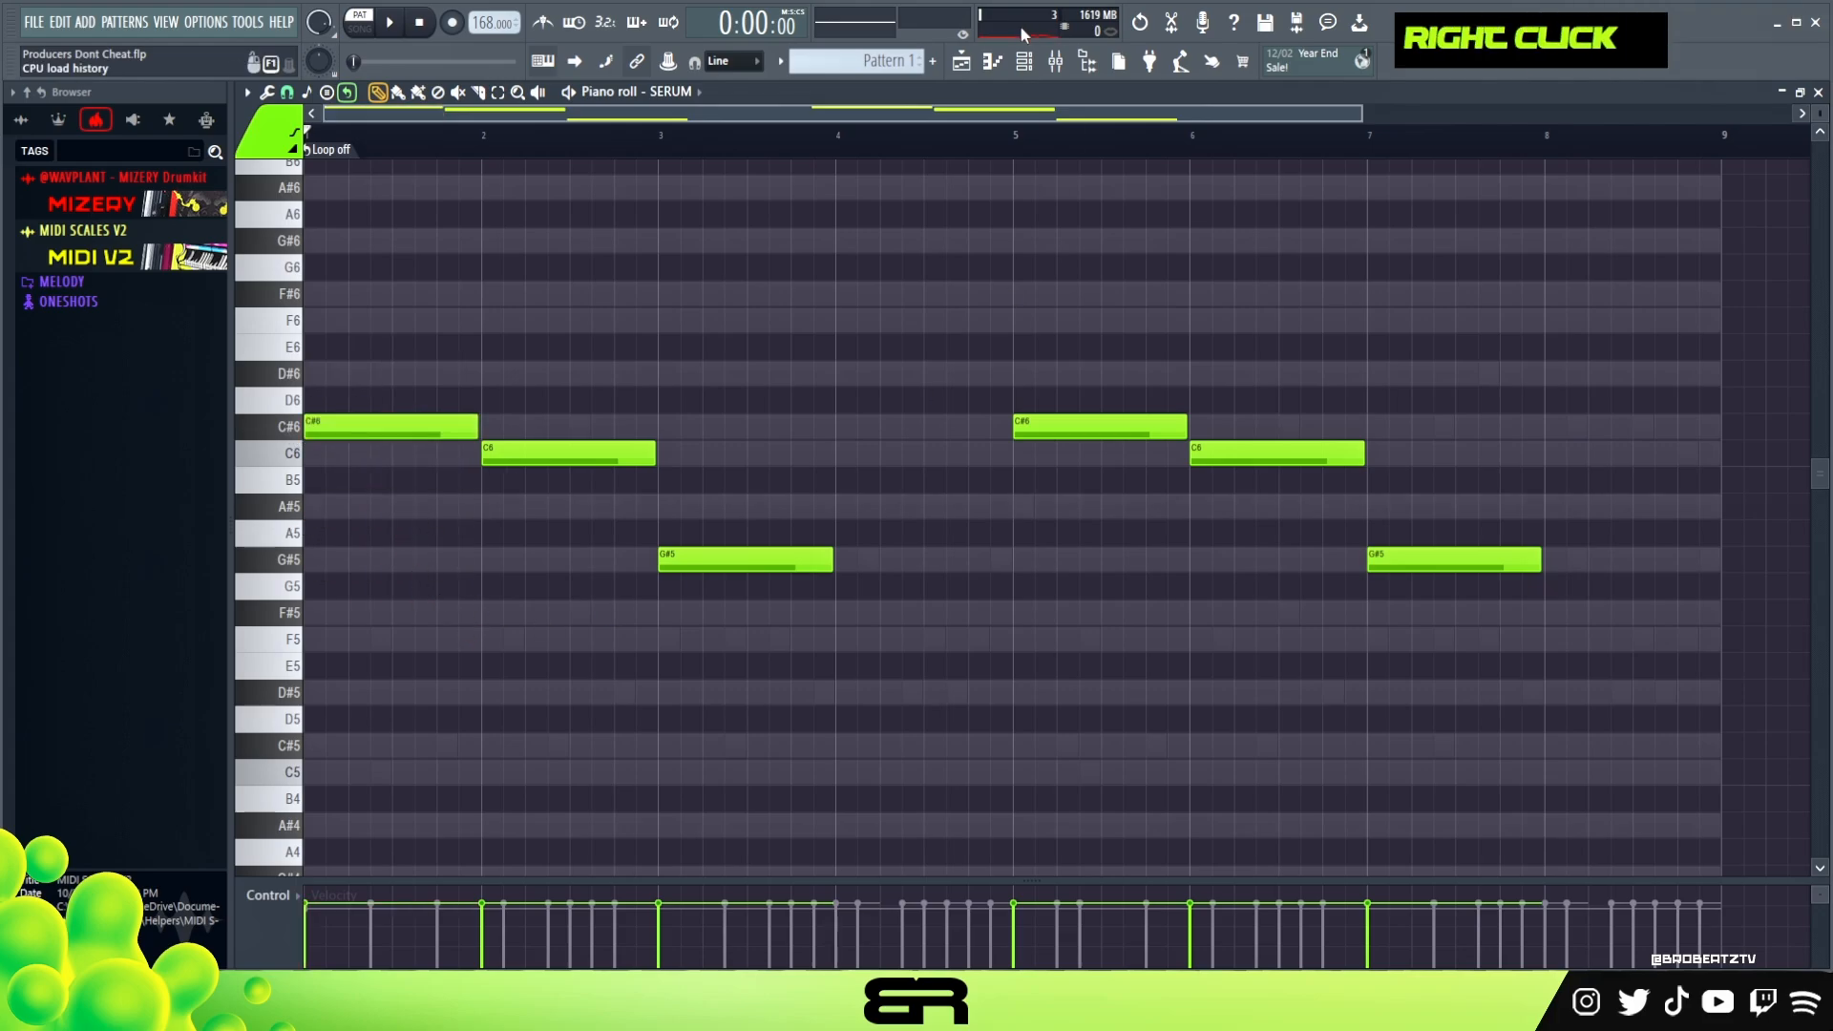
Open the channel rack, check the first Serum channel's LD - Geminizer 2.1 preset, and open that channel's piano roll.
{"action": "left_click", "coordinate": [1026, 67]}
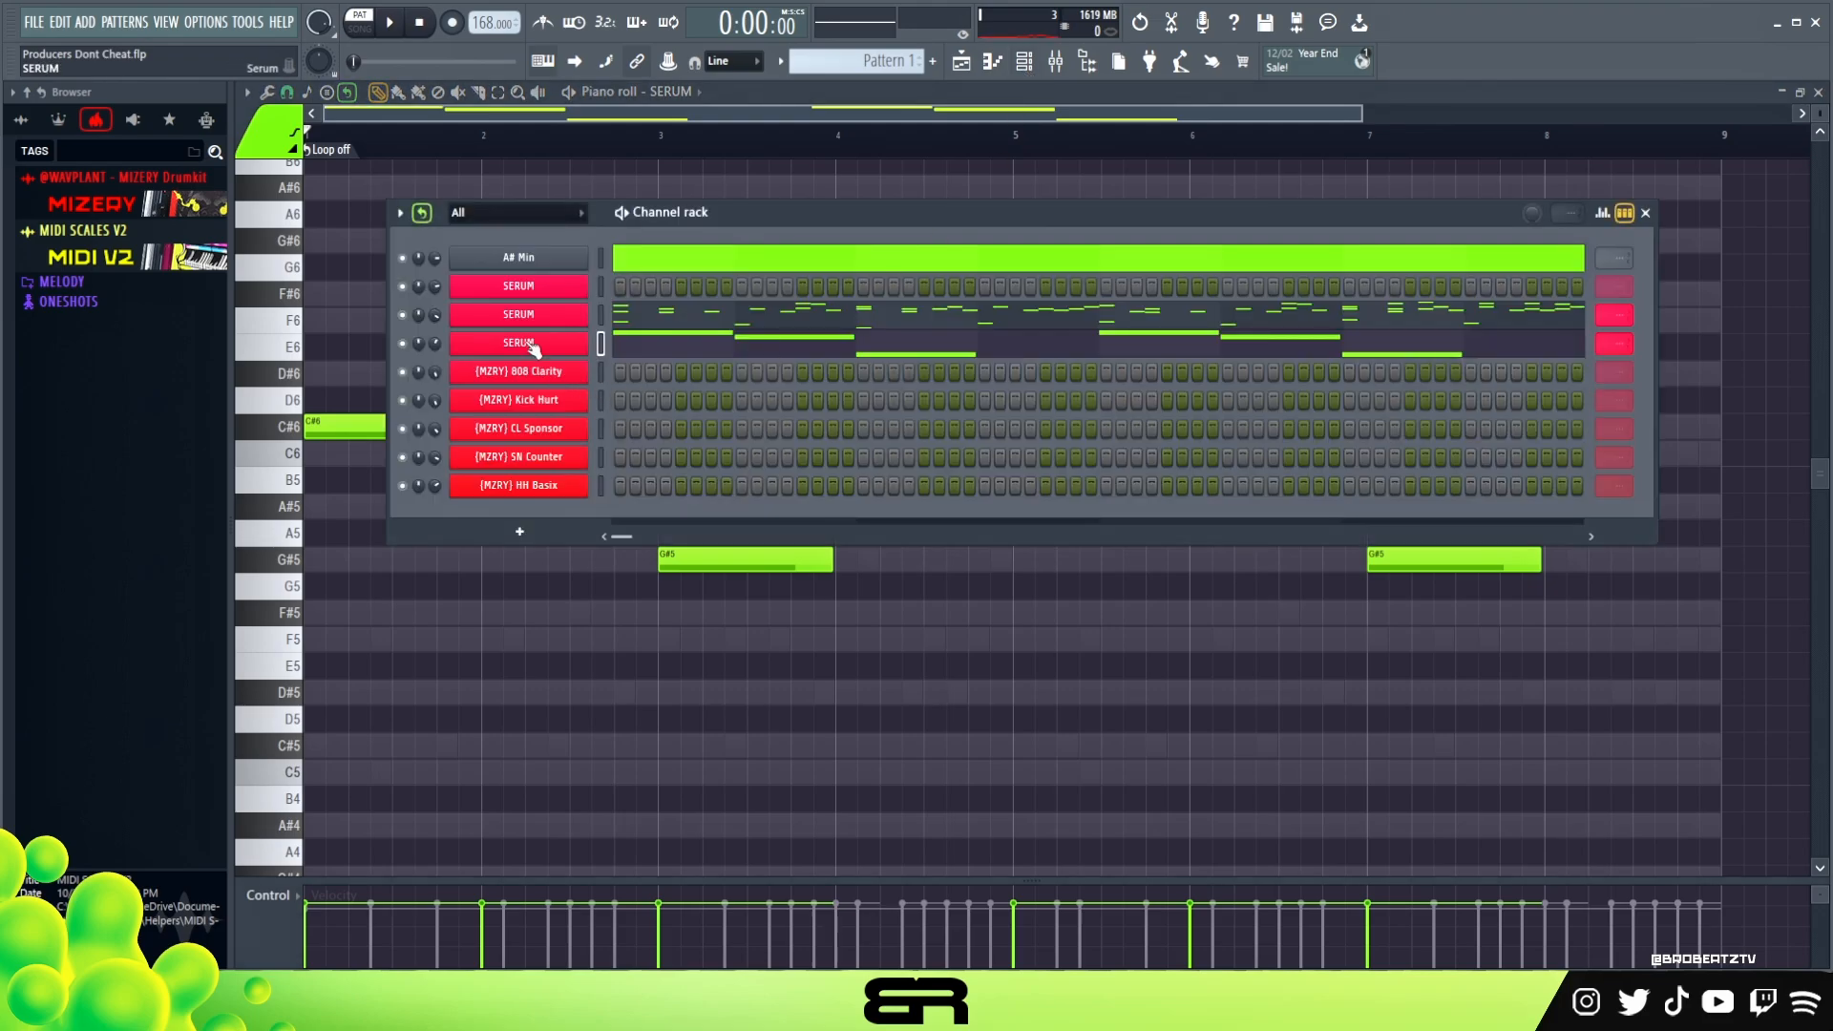
{"action": "left_click", "coordinate": [536, 290]}
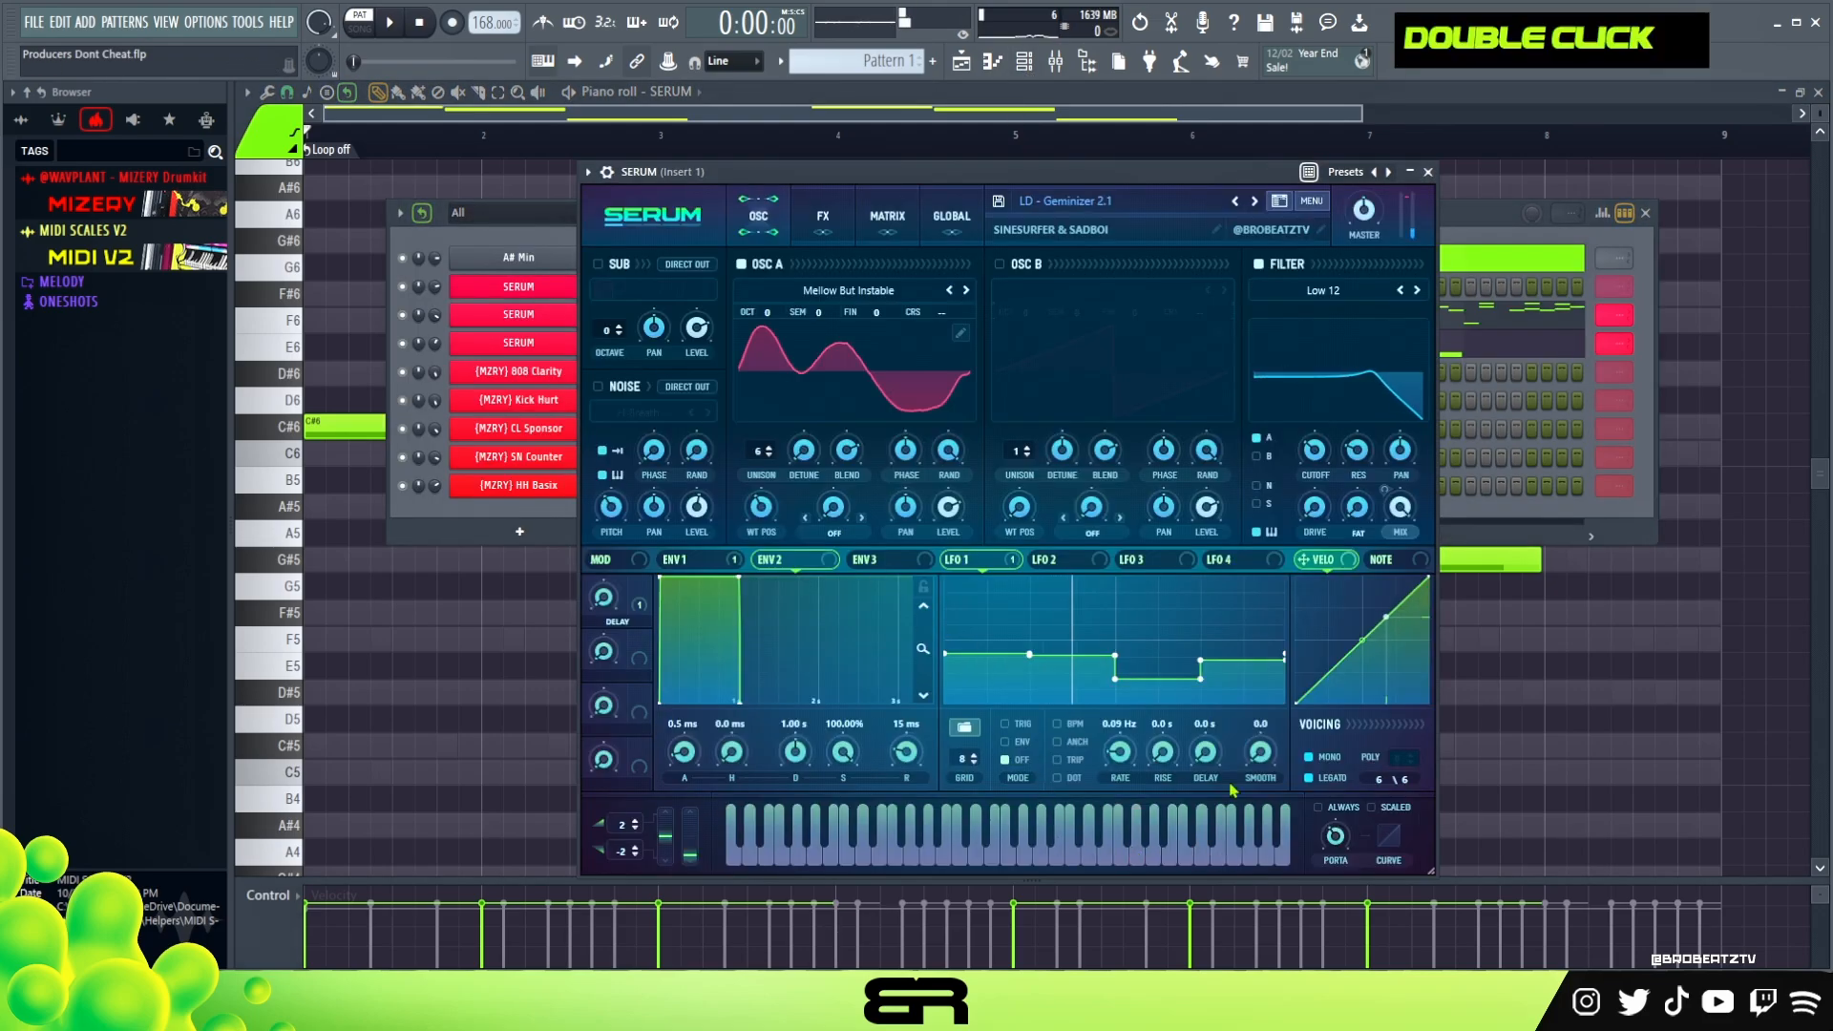
{"action": "left_click", "coordinate": [1428, 172]}
{"action": "right_click", "coordinate": [493, 279]}
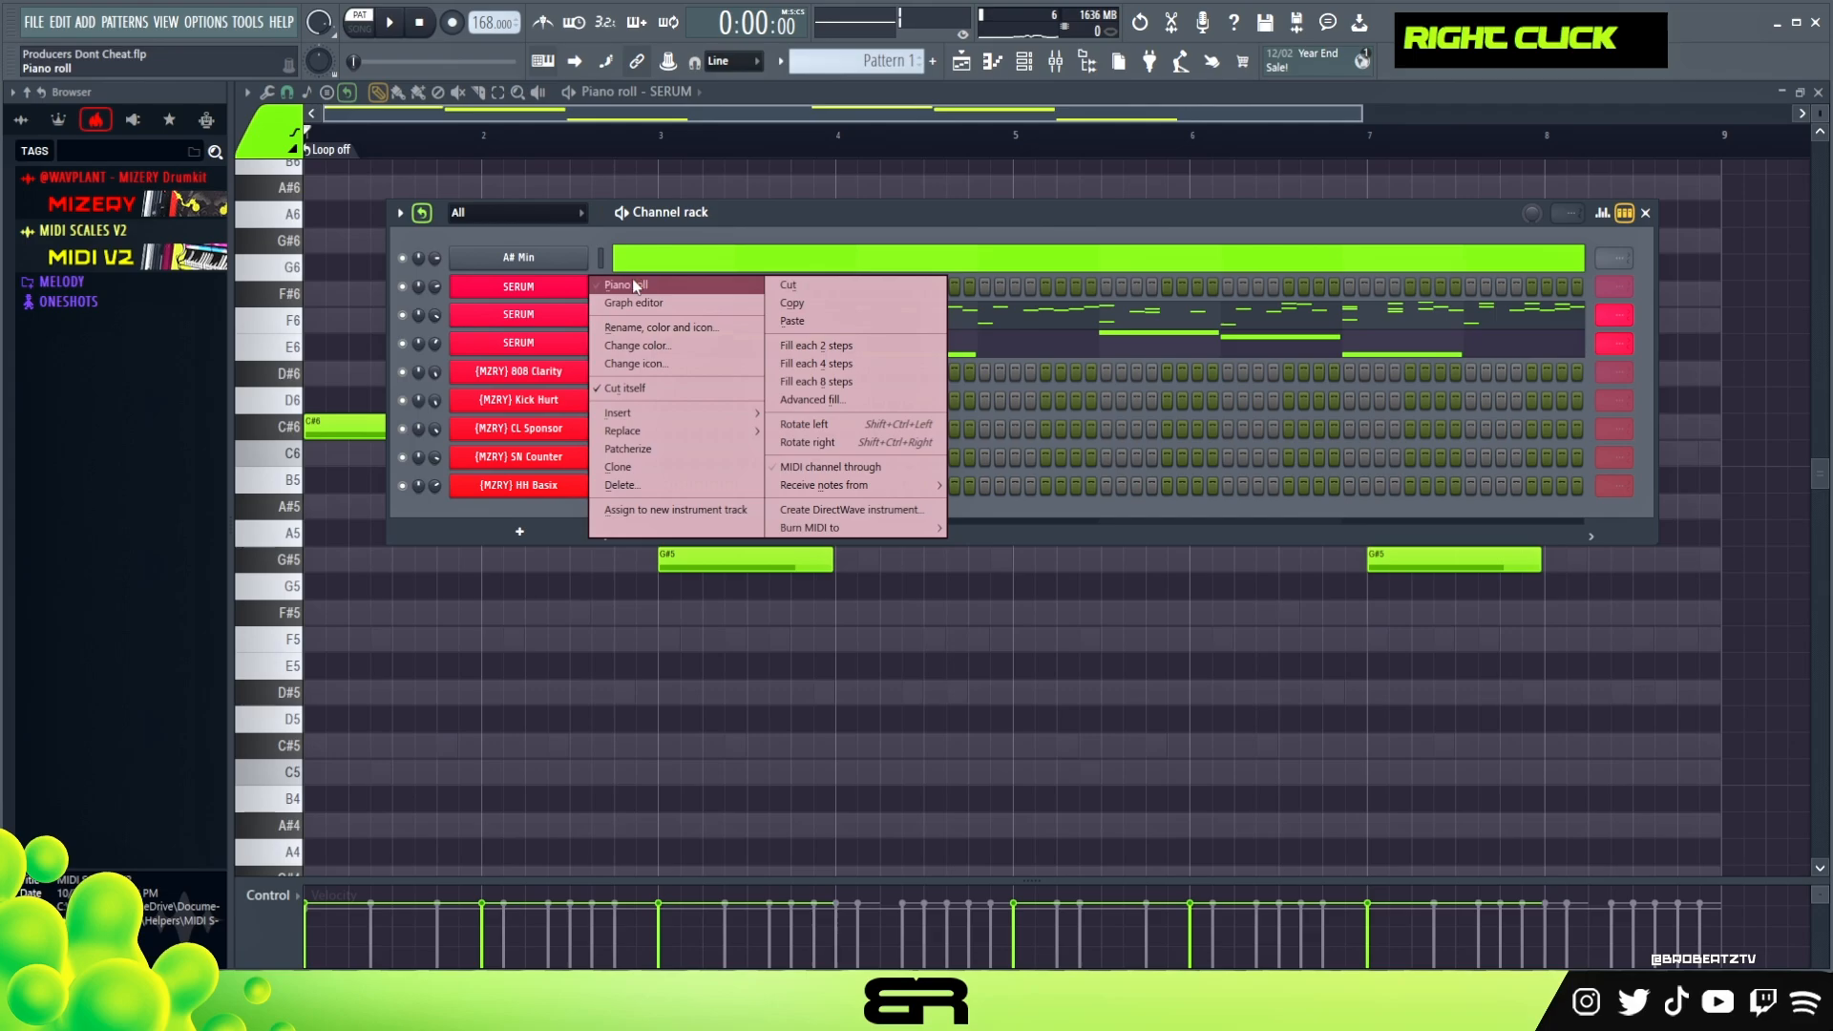
{"action": "left_click", "coordinate": [632, 280]}
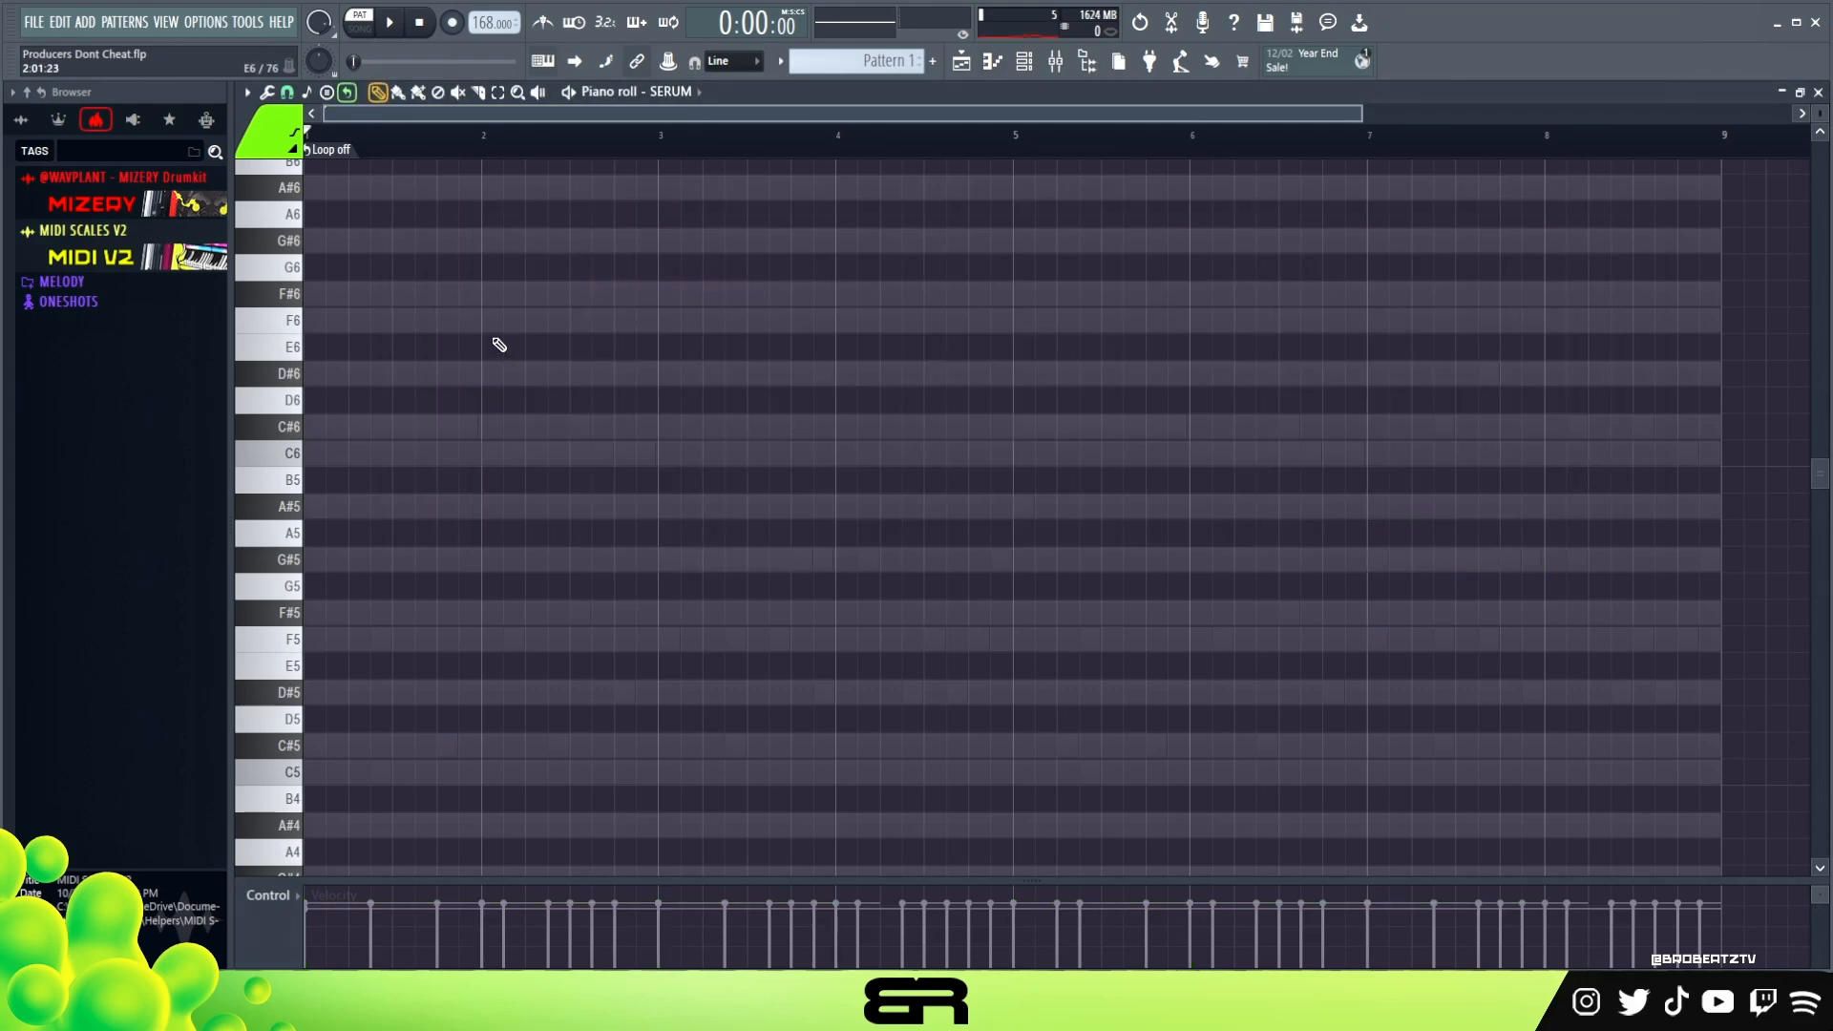
Draw one-bar notes C#6 at bar 1, C6 shortly after it, and G#5 at bar 2.
{"action": "left_click", "coordinate": [315, 427]}
{"action": "left_click", "coordinate": [376, 454]}
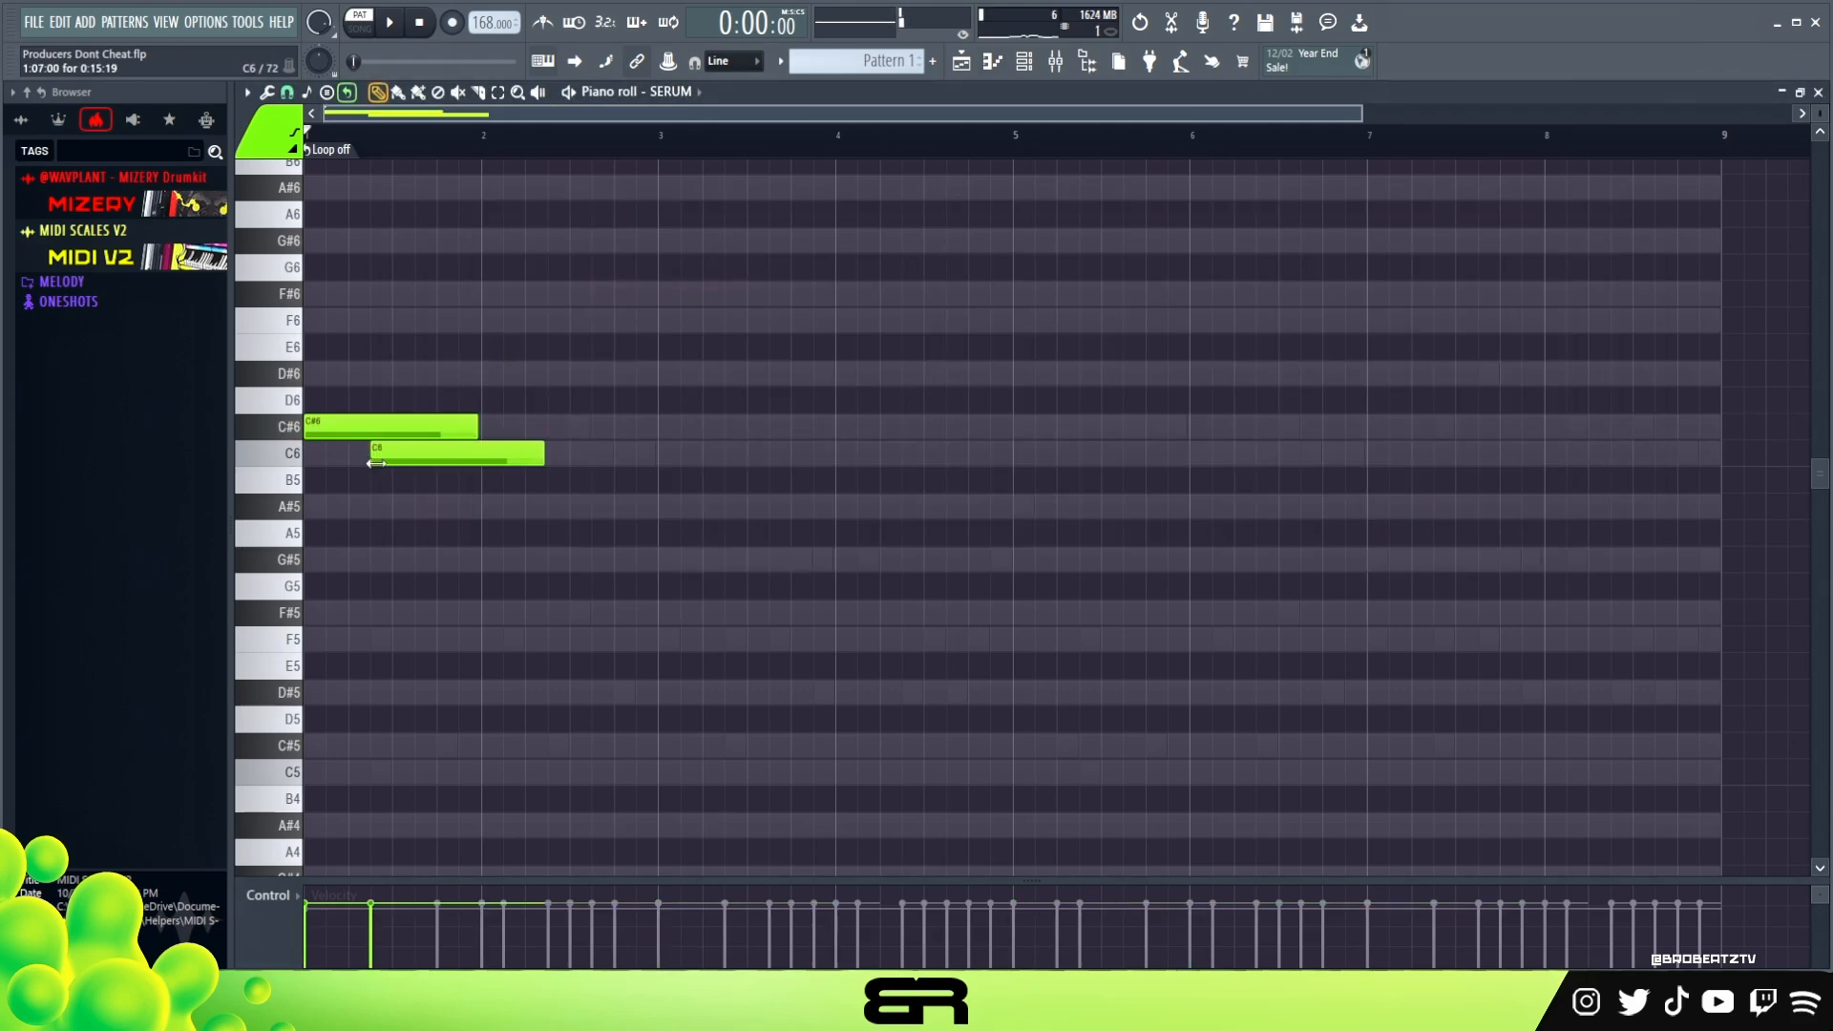
{"action": "left_click", "coordinate": [483, 554]}
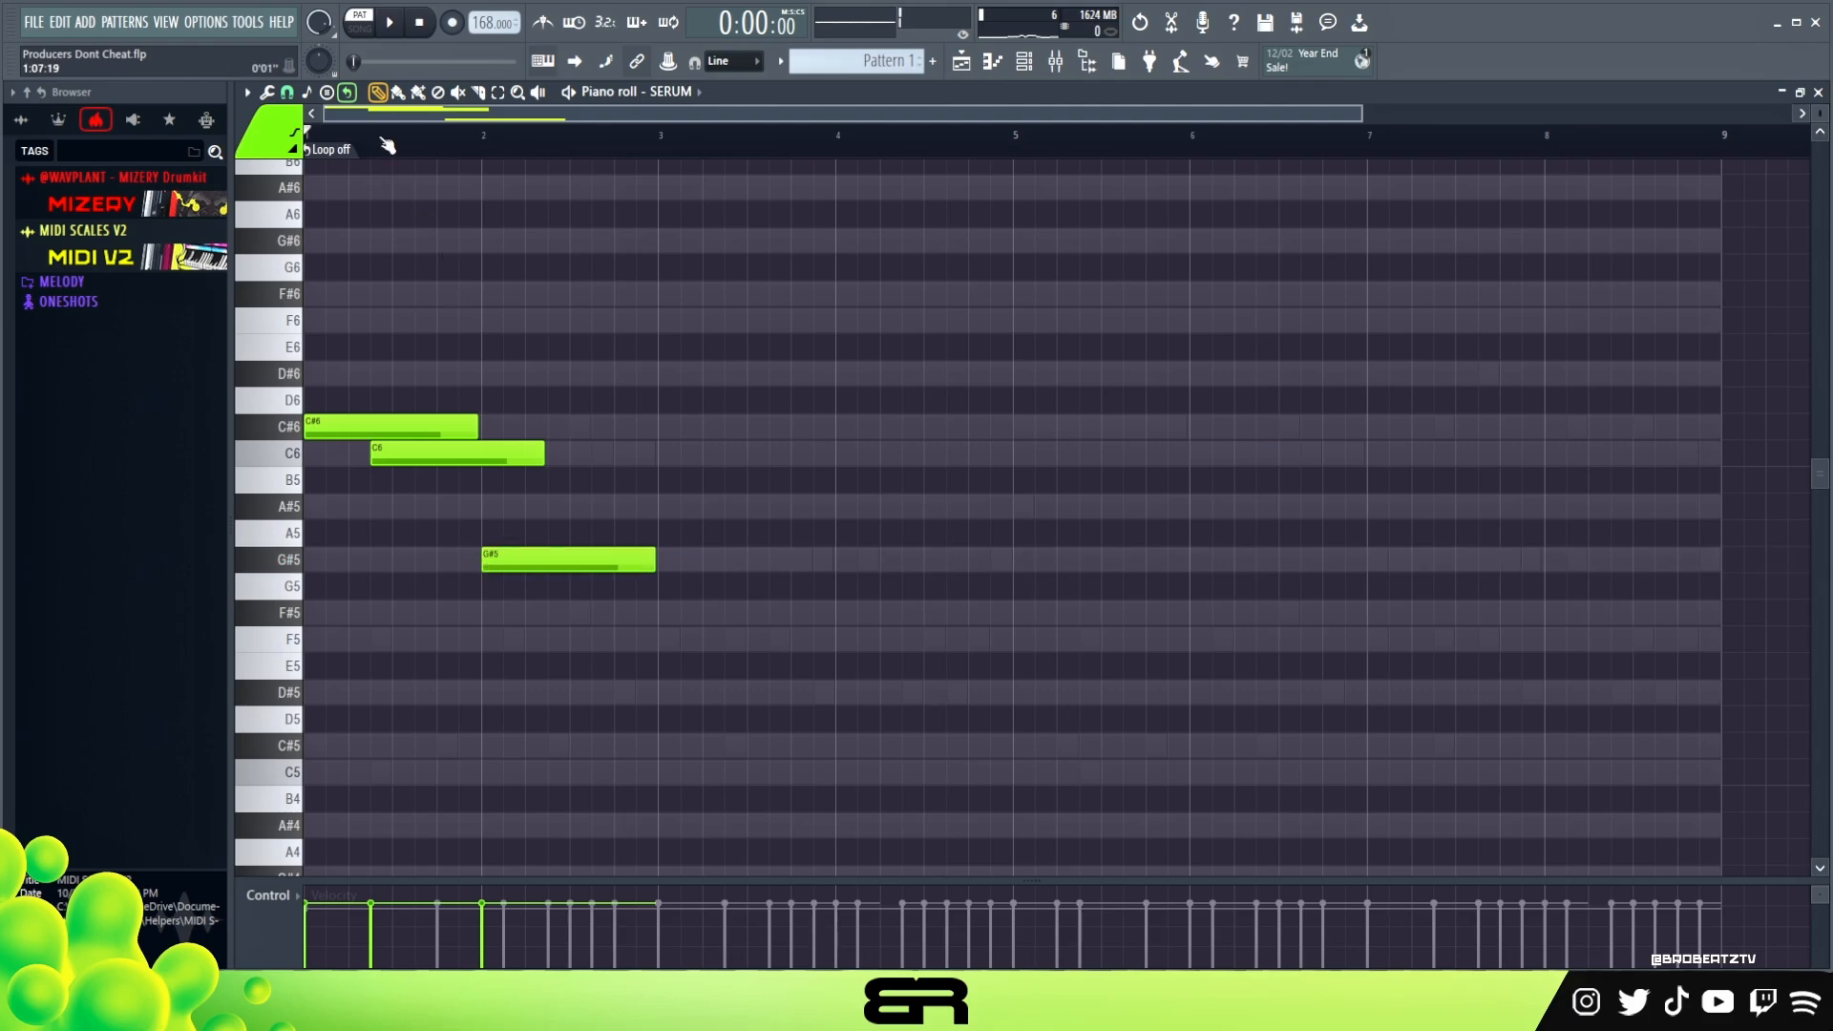
Rework the notes into a short phrase in bar 1's second half: a very short C6, then C#6, C6 and G#5.
{"action": "scroll", "coordinate": [386, 145], "scroll_direction": "up", "scroll_amount": 3}
{"action": "left_click", "coordinate": [445, 494], "text": "ctrl"}
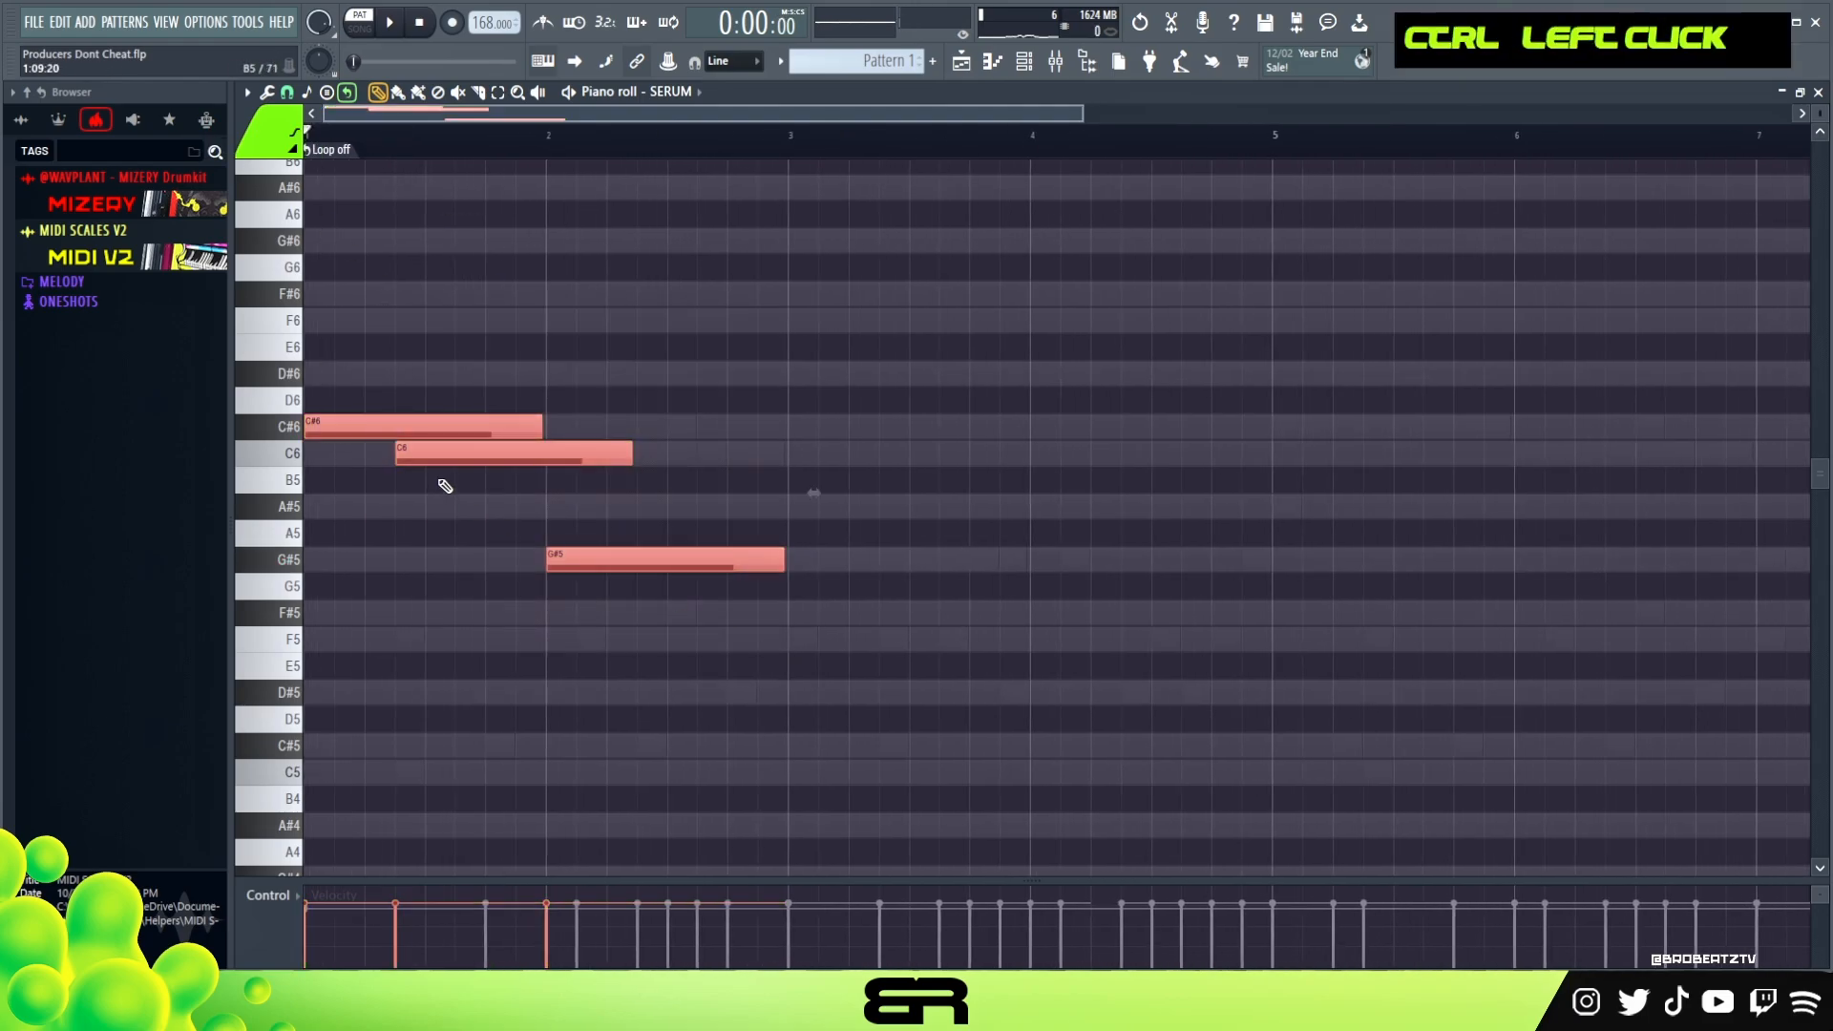
{"action": "key", "text": "shift+d"}
{"action": "left_click_drag", "start_coordinate": [315, 429], "coordinate": [478, 438]}
{"action": "right_click", "coordinate": [440, 453]}
{"action": "left_click", "coordinate": [439, 454], "text": "alt"}
{"action": "left_click", "coordinate": [490, 455]}
{"action": "right_click", "coordinate": [534, 456]}
{"action": "left_click", "coordinate": [528, 553]}
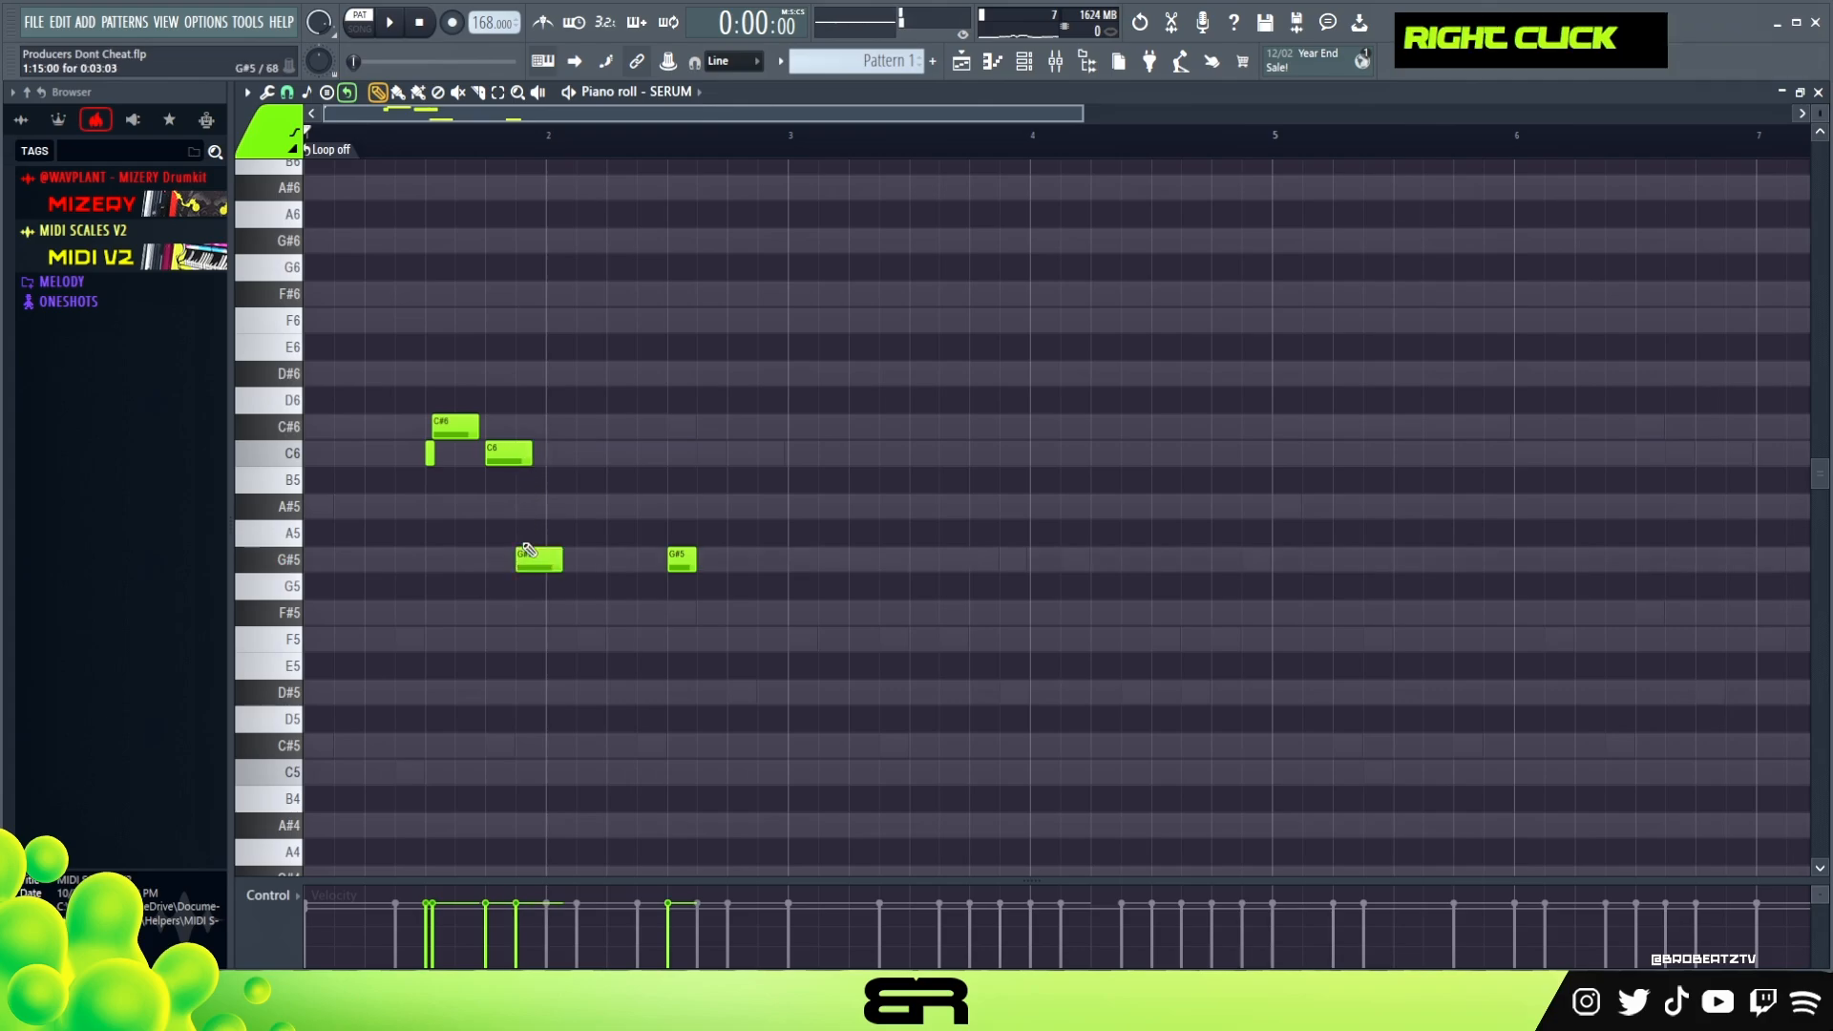
Shorten the last C6 and G#5 notes of bar 1, play the phrase, and delete the stray G#5 in bar 2.
{"action": "left_click_drag", "start_coordinate": [531, 459], "coordinate": [517, 458]}
{"action": "key", "text": "space"}
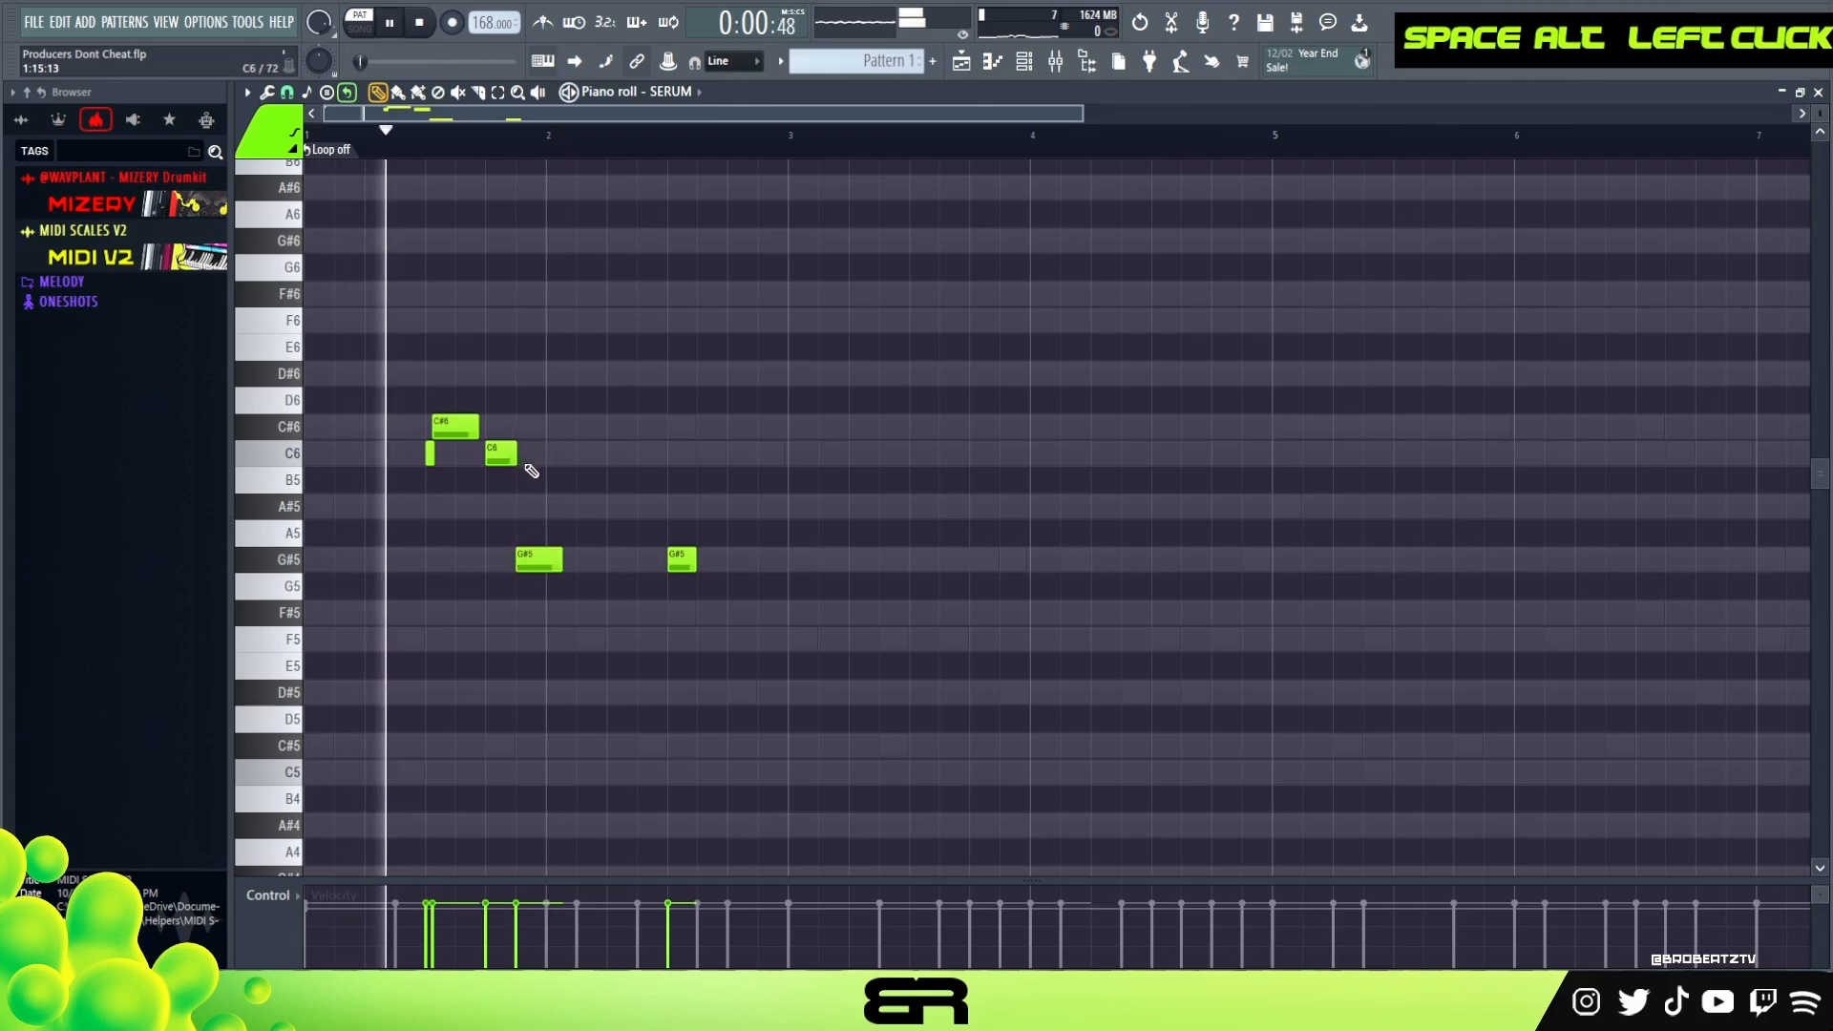
{"action": "left_click_drag", "start_coordinate": [562, 559], "coordinate": [546, 558]}
{"action": "key", "text": "space"}
{"action": "key", "text": "space"}
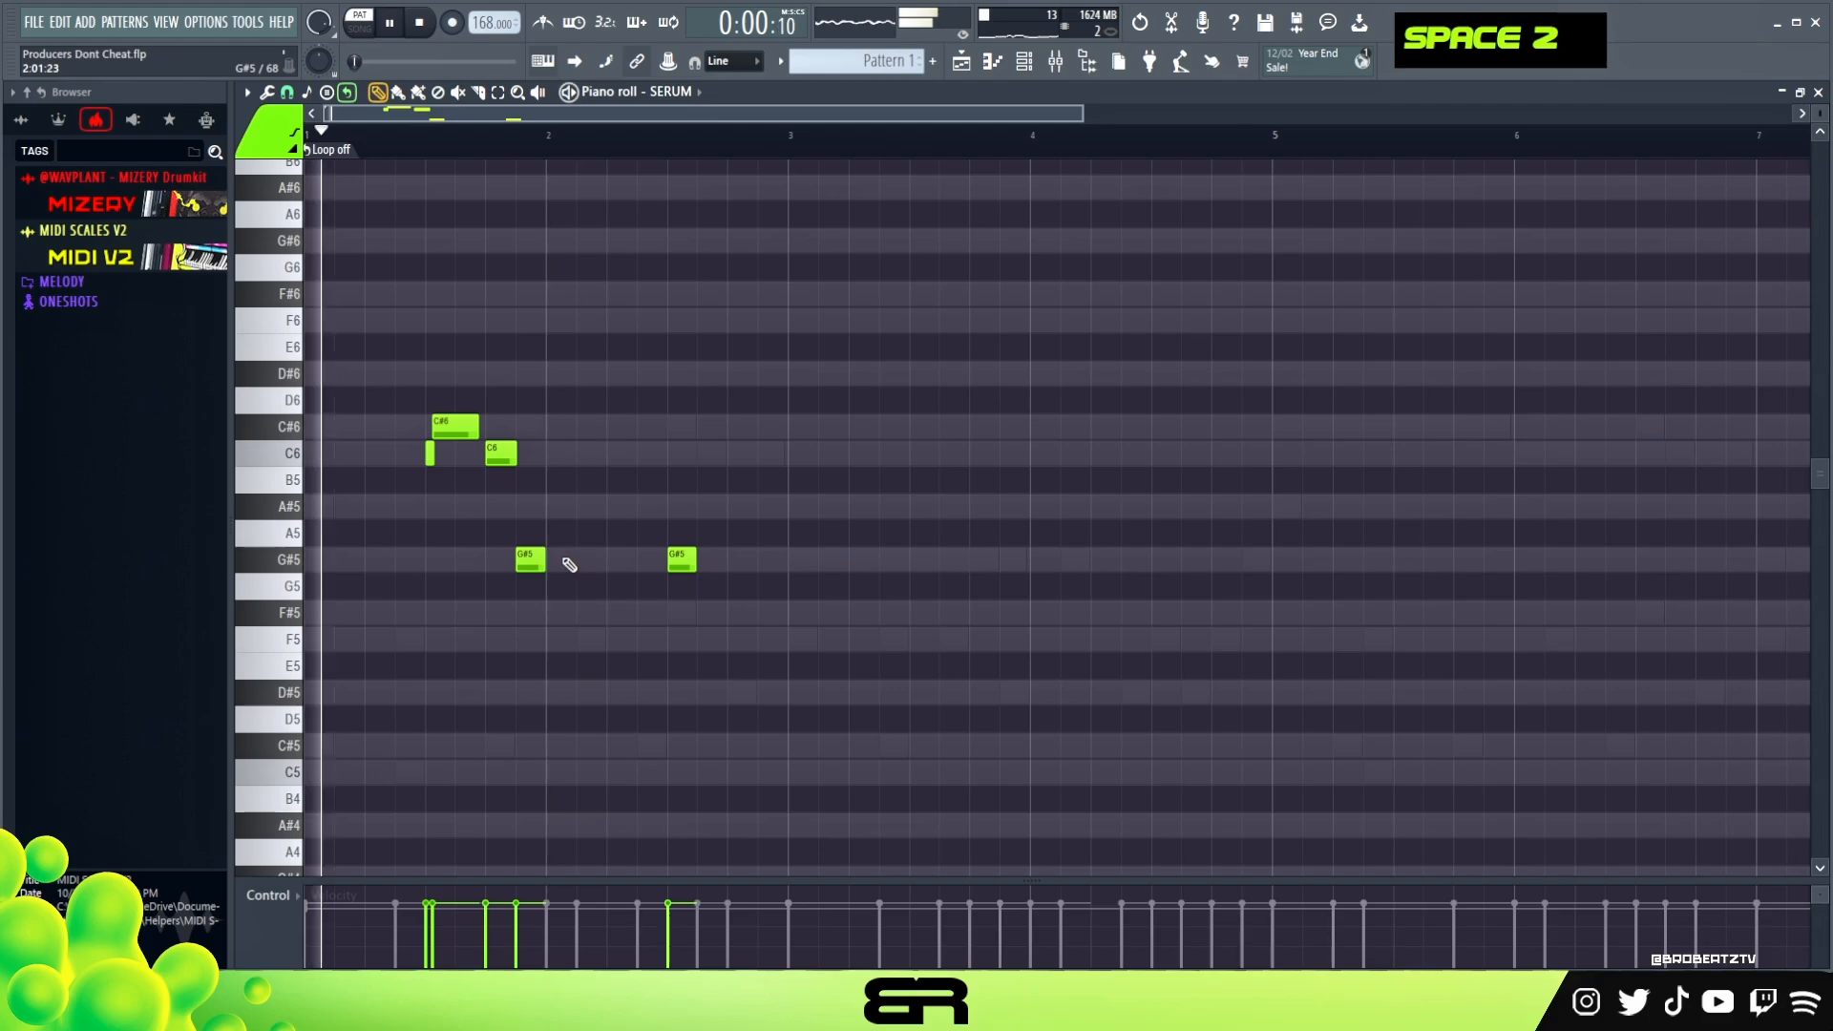
{"action": "right_click", "coordinate": [681, 561]}
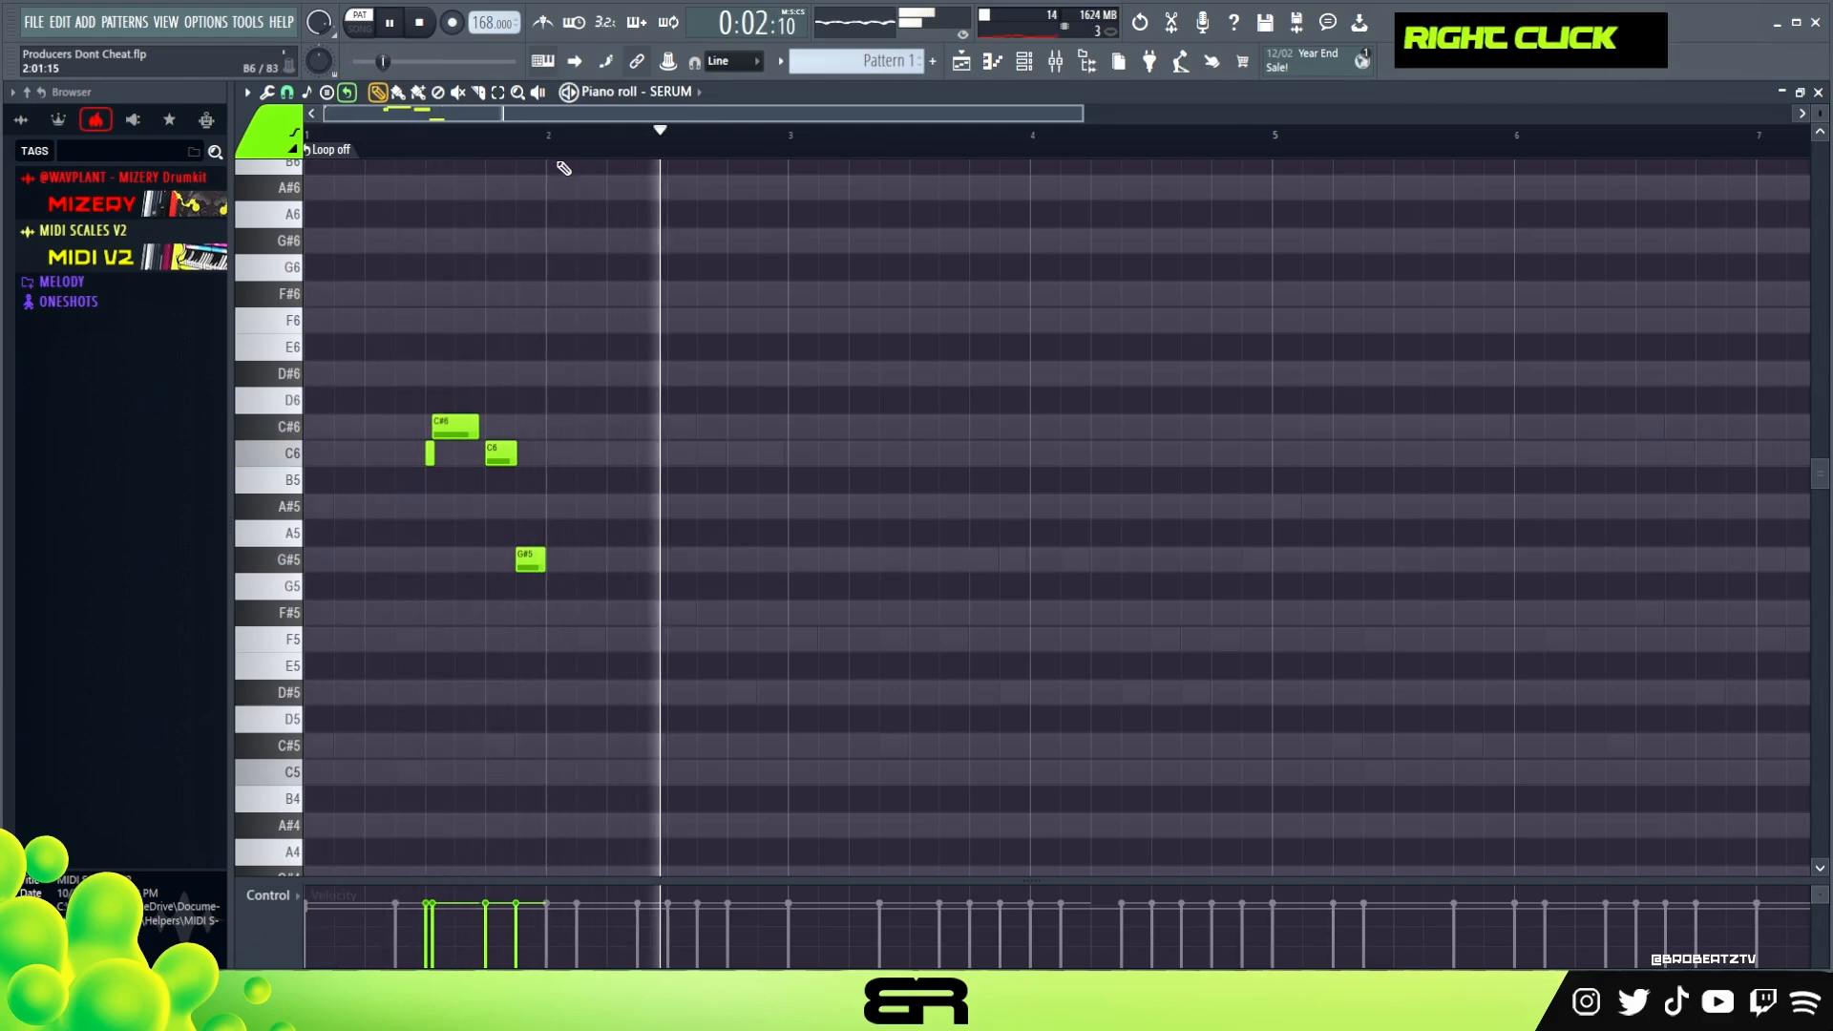
{"action": "scroll", "coordinate": [570, 162], "scroll_direction": "down", "scroll_amount": 2}
{"action": "scroll", "coordinate": [570, 163], "scroll_direction": "down", "scroll_amount": 1}
{"action": "key", "text": "space"}
Duplicate the four-note phrase from bar 1 to bar 3 and set the playback position in bar 3.
{"action": "left_click", "coordinate": [416, 549], "text": "ctrl"}
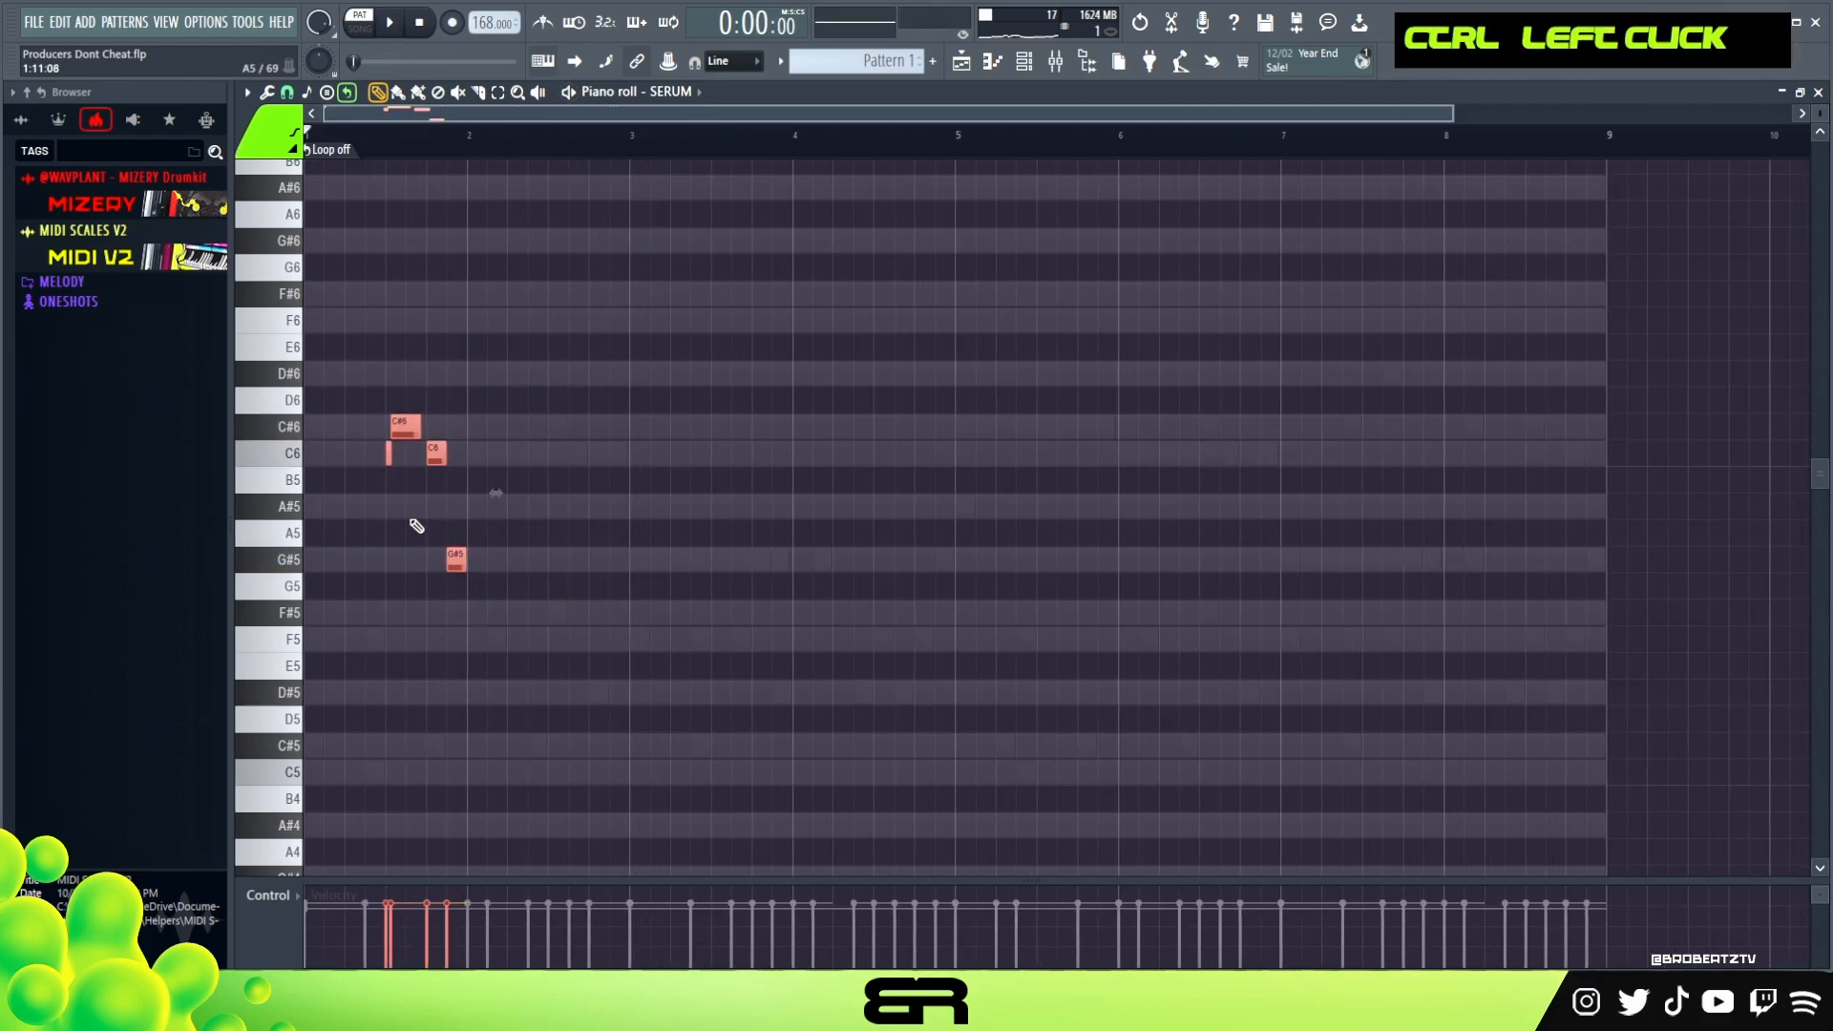
{"action": "left_click_drag", "start_coordinate": [405, 429], "coordinate": [730, 430]}
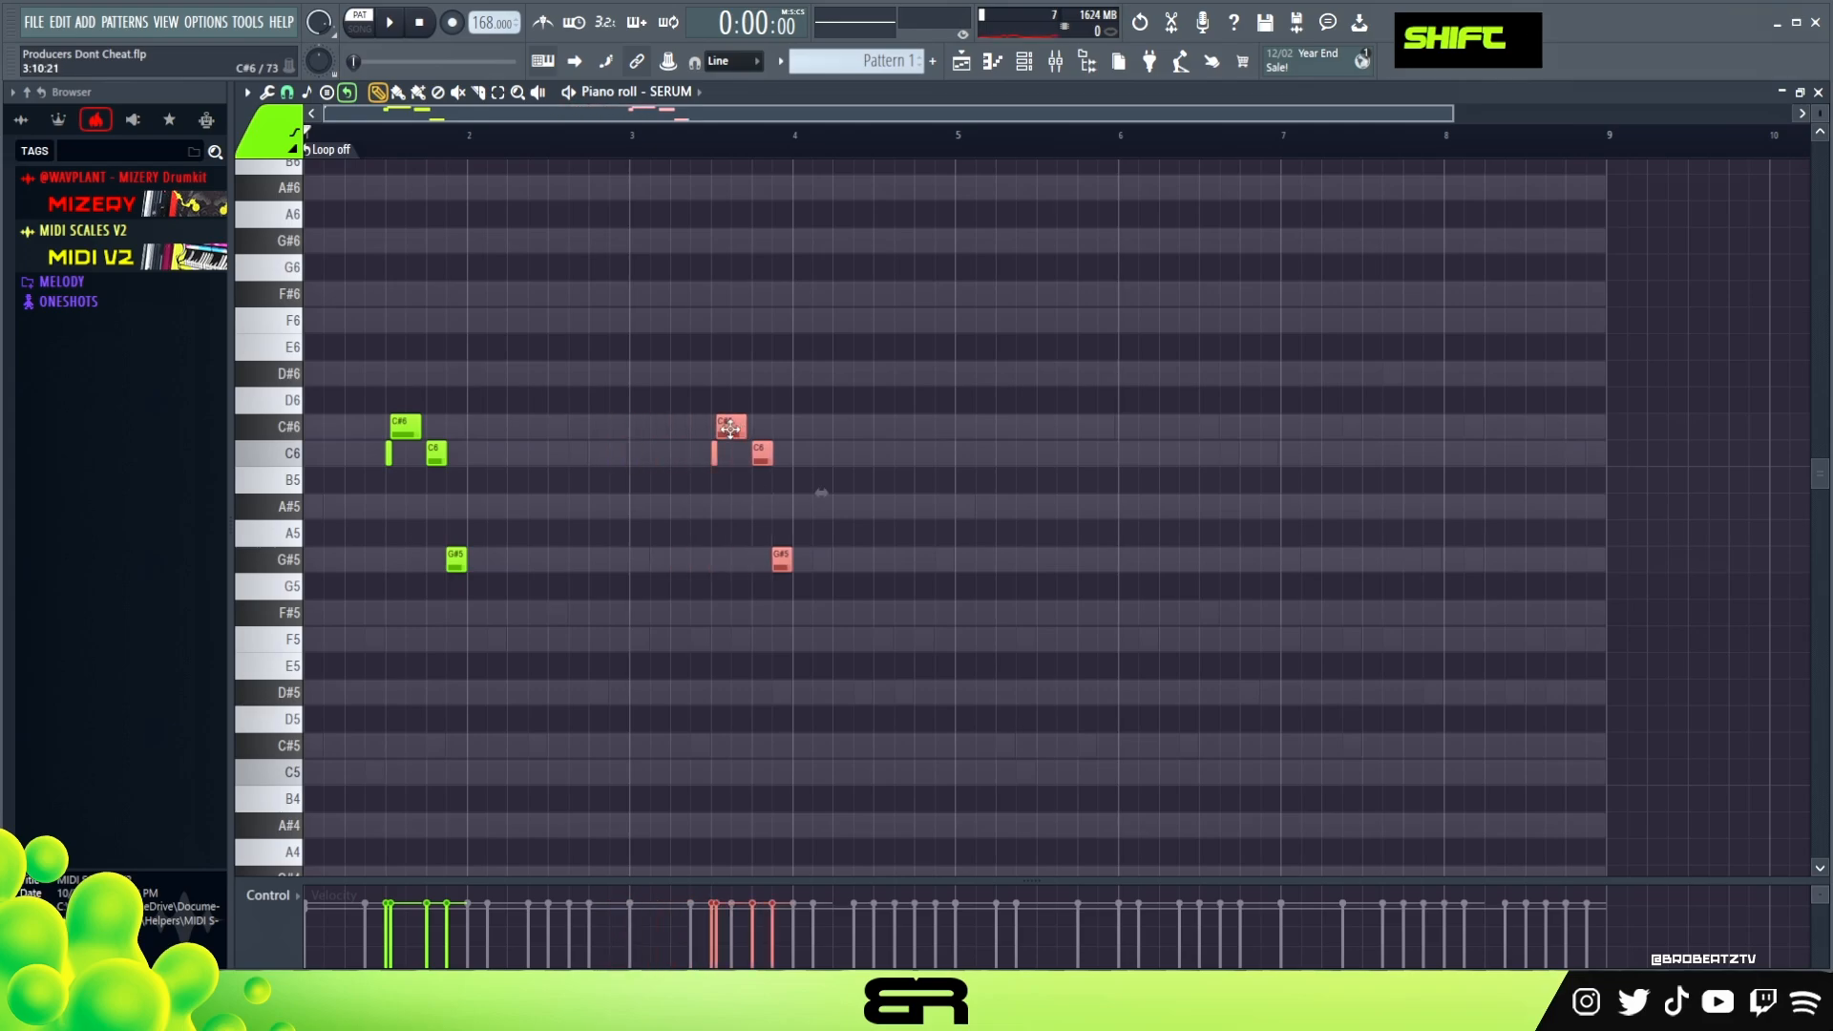
{"action": "right_click", "coordinate": [711, 572]}
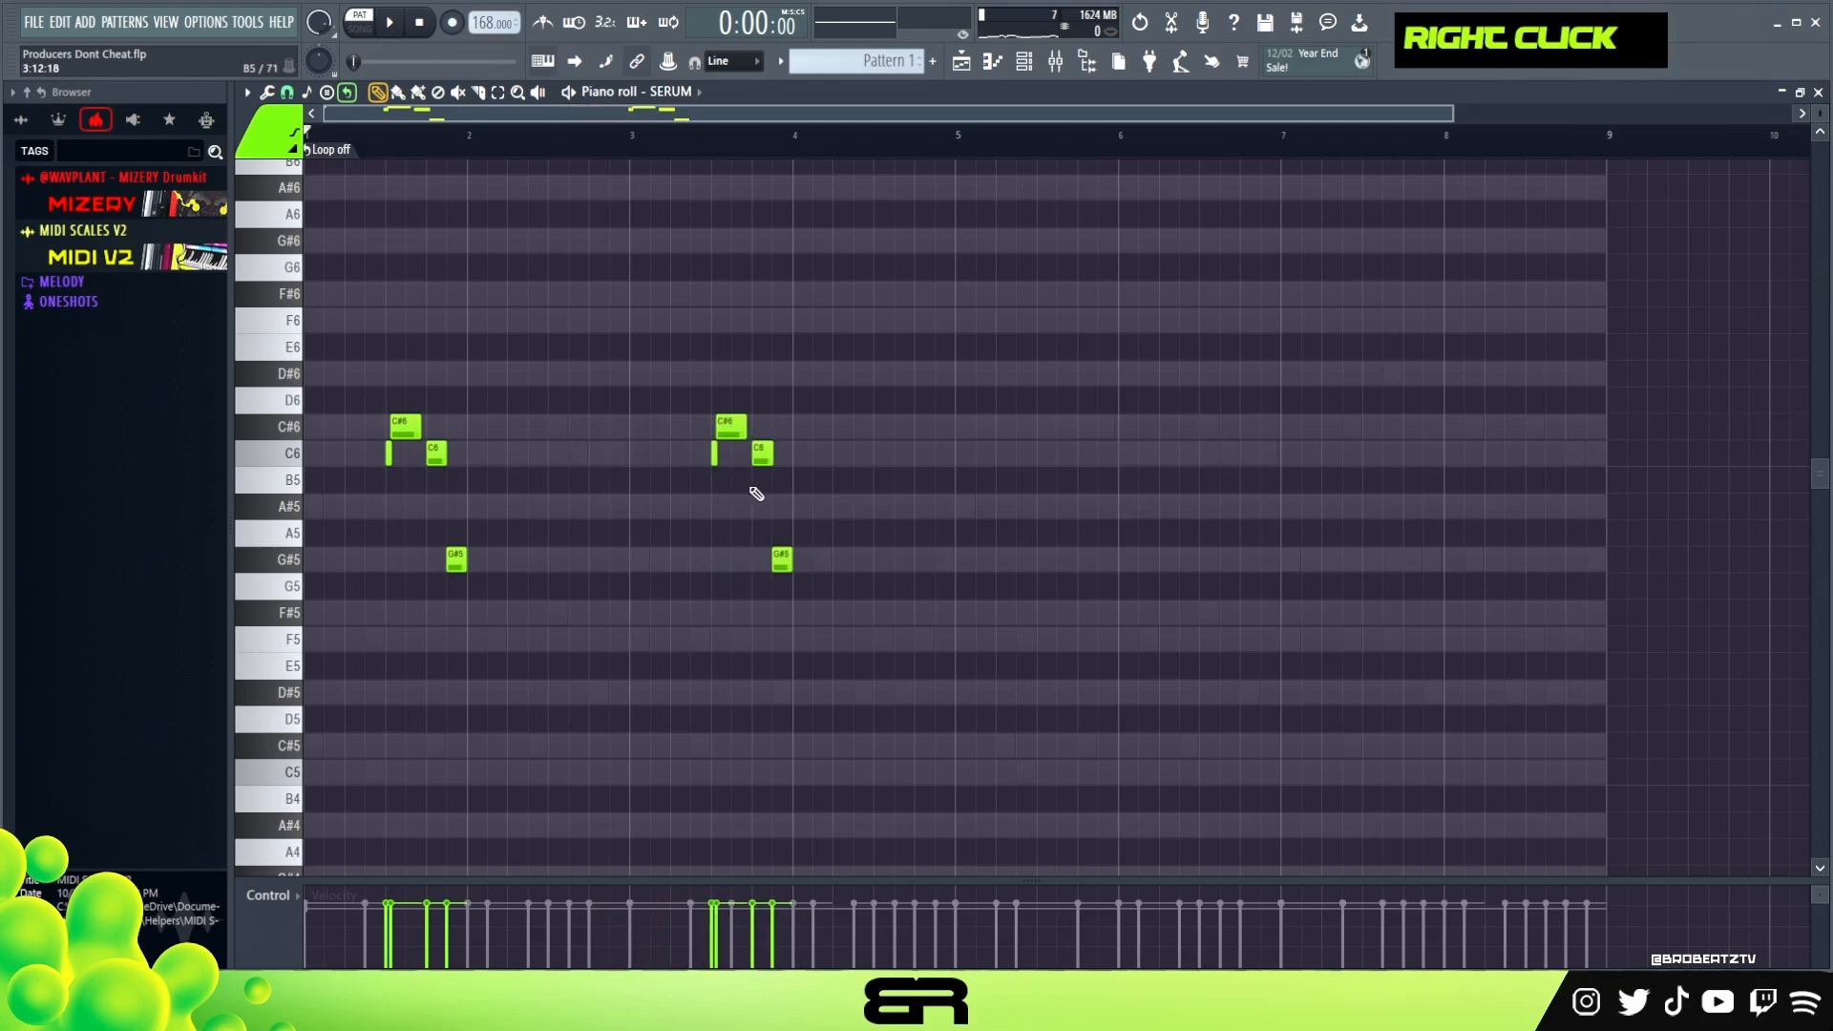
{"action": "left_click_drag", "start_coordinate": [959, 152], "coordinate": [153, 196]}
{"action": "double_click", "coordinate": [680, 153]}
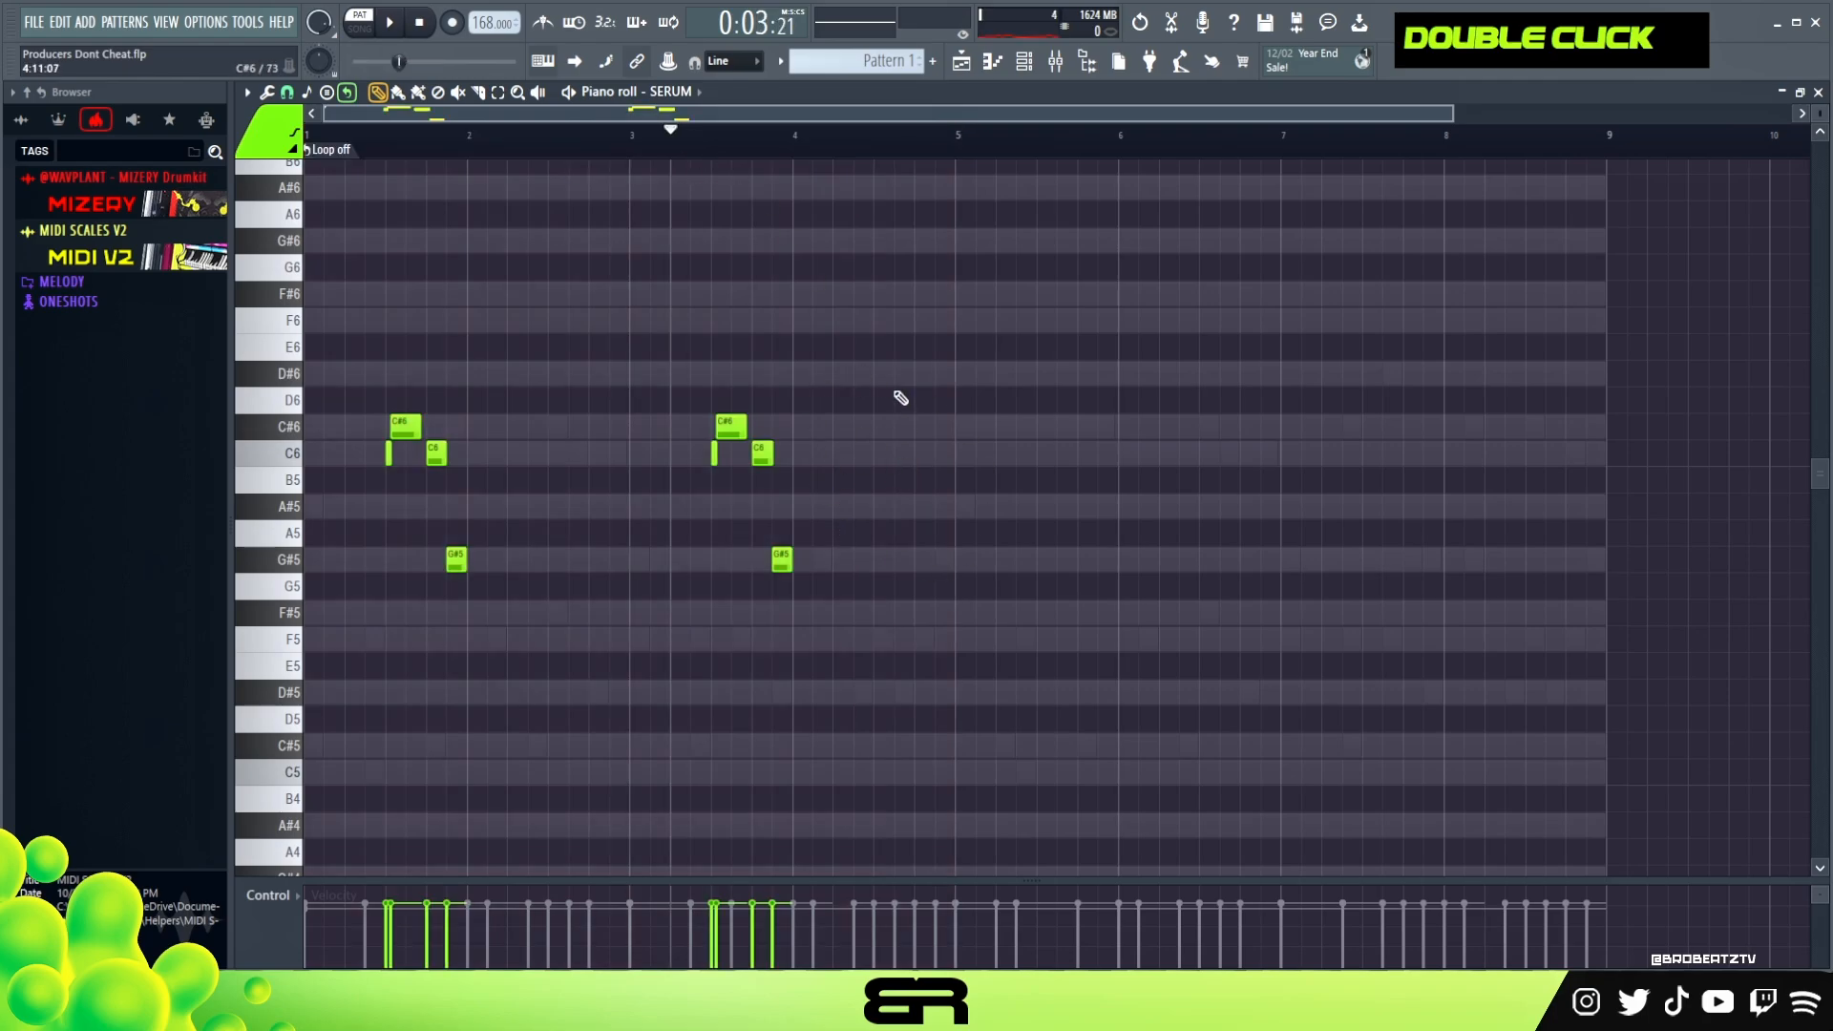
{"action": "right_click", "coordinate": [831, 484]}
Lengthen the second C6 in bar 3 and add a very short C#6 right before bar 4.
{"action": "scroll", "coordinate": [797, 170], "scroll_direction": "up", "scroll_amount": 3}
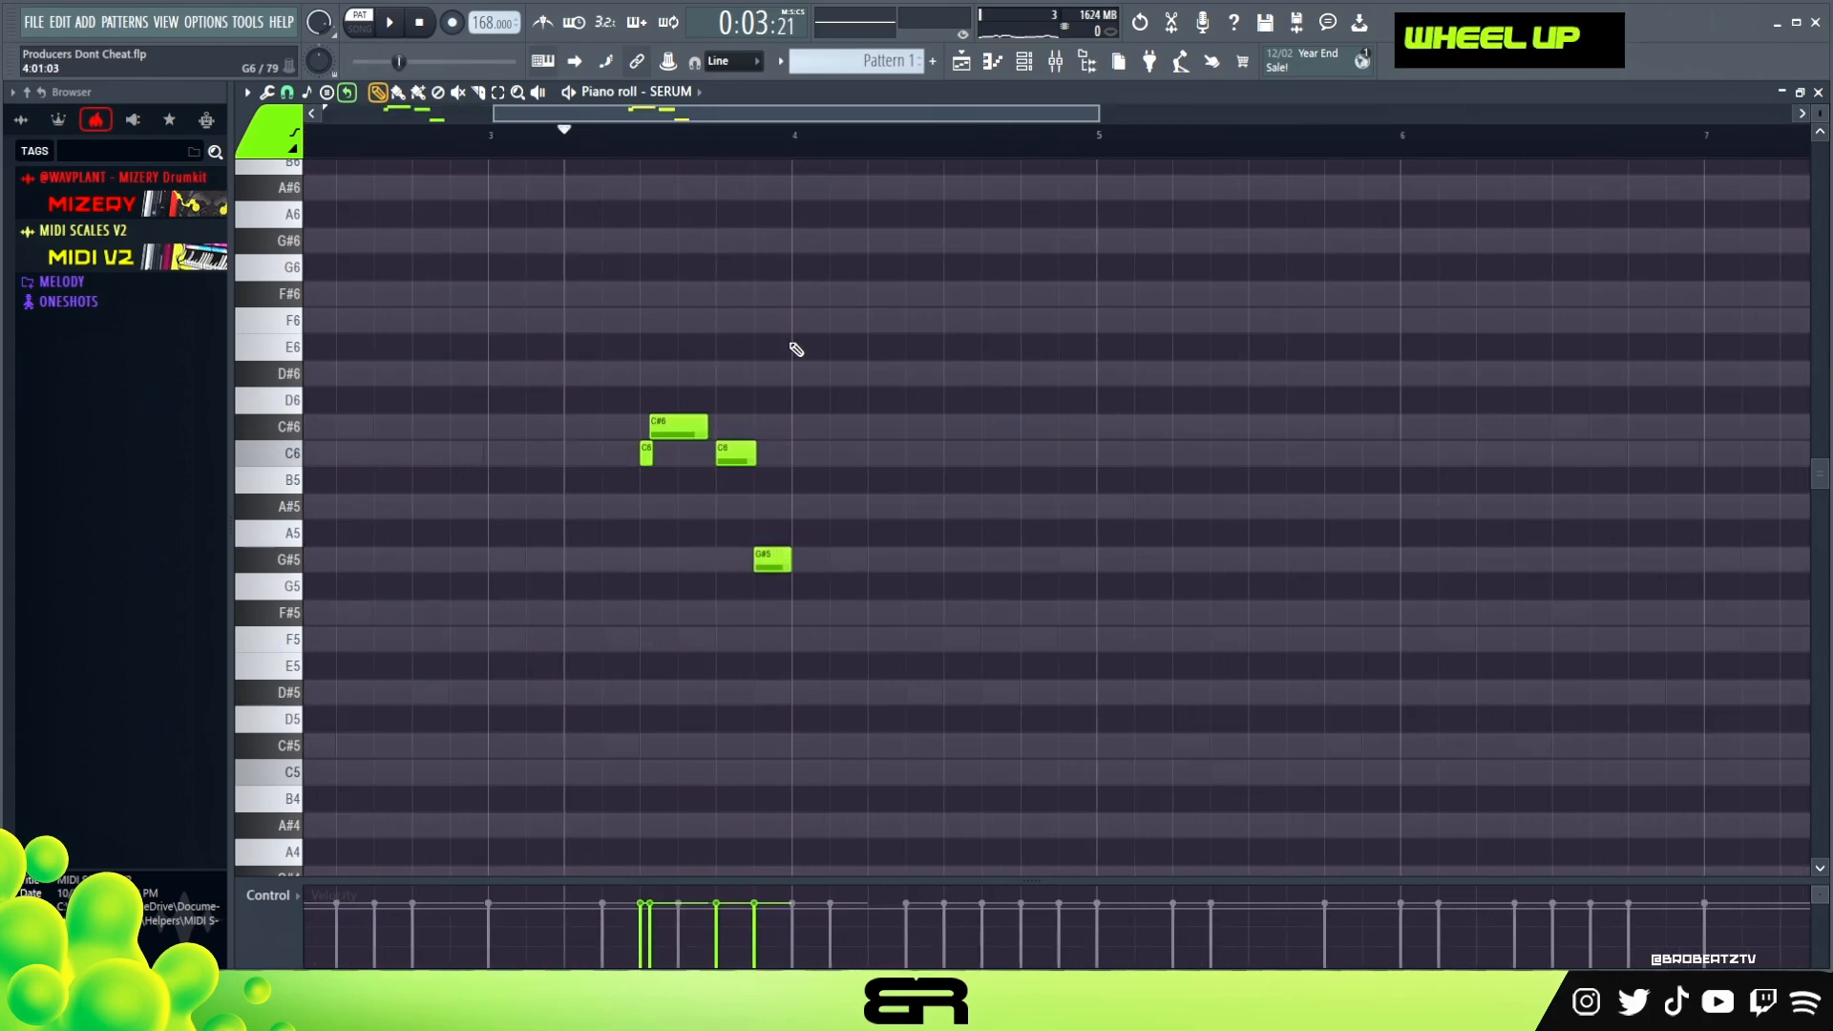
{"action": "left_click_drag", "start_coordinate": [751, 451], "coordinate": [792, 437]}
{"action": "left_click", "coordinate": [782, 427], "text": "alt"}
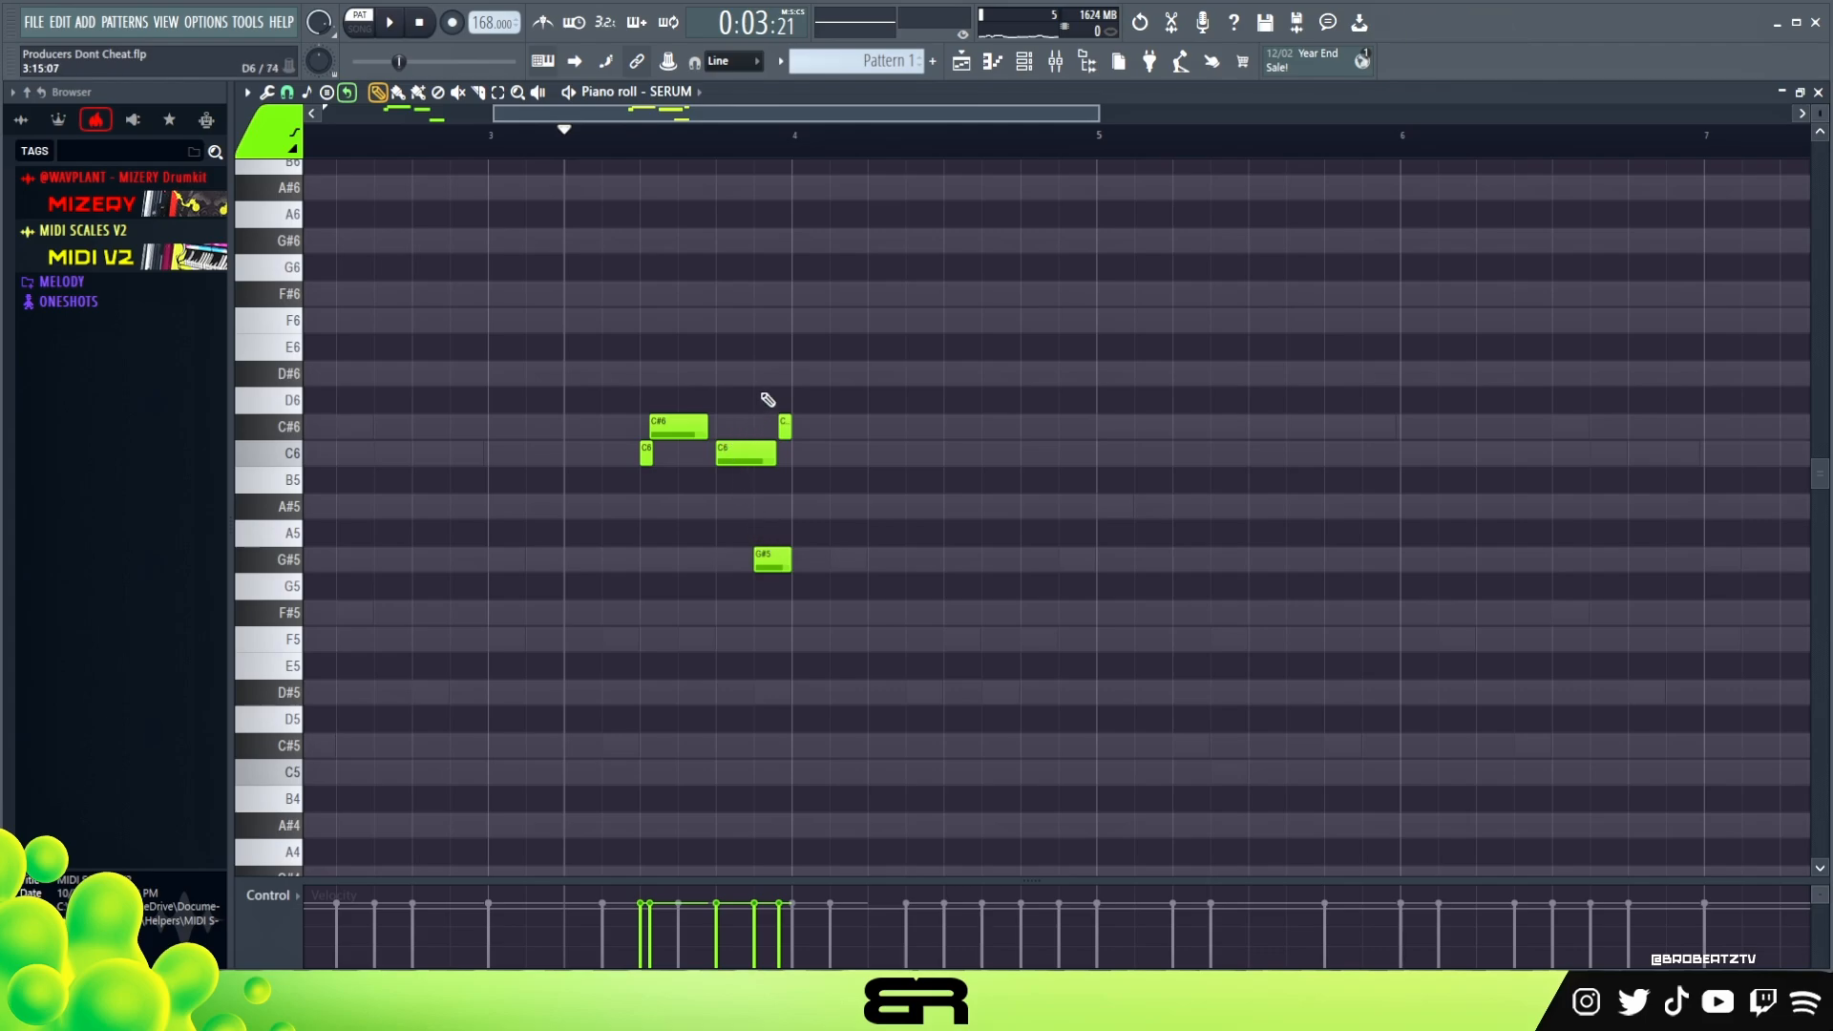
Add an F5 note at the start of bar 4, delete bar 3's G#5, and lengthen the F5.
{"action": "left_click", "coordinate": [783, 425], "text": "ctrl"}
{"action": "mouse_move", "coordinate": [785, 425]}
{"action": "left_mouse_down", "text": "shift"}
{"action": "mouse_move", "coordinate": [791, 321]}
{"action": "mouse_move", "coordinate": [819, 321]}
{"action": "left_mouse_up", "text": "shift"}
{"action": "key", "text": "ctrl+Down"}
{"action": "right_click", "coordinate": [777, 563]}
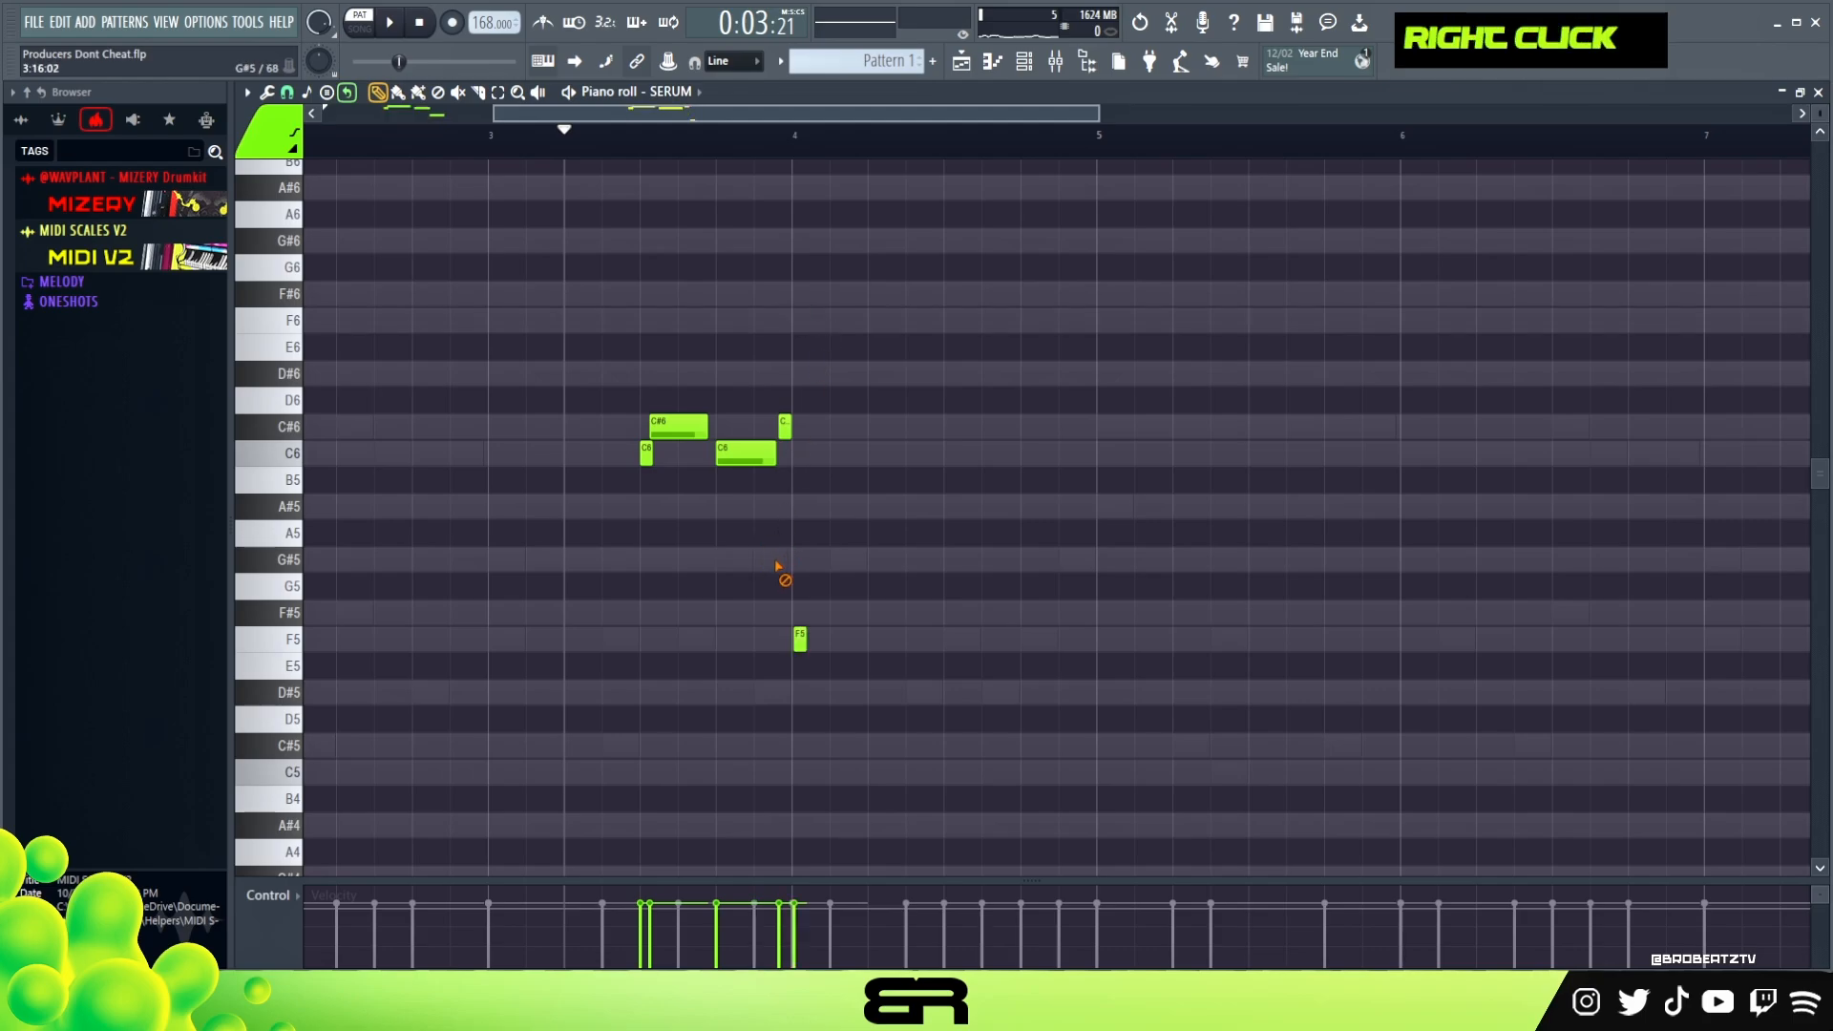
{"action": "key", "text": "alt"}
{"action": "left_click_drag", "start_coordinate": [805, 641], "coordinate": [852, 642]}
{"action": "left_click", "coordinate": [821, 642], "text": "alt"}
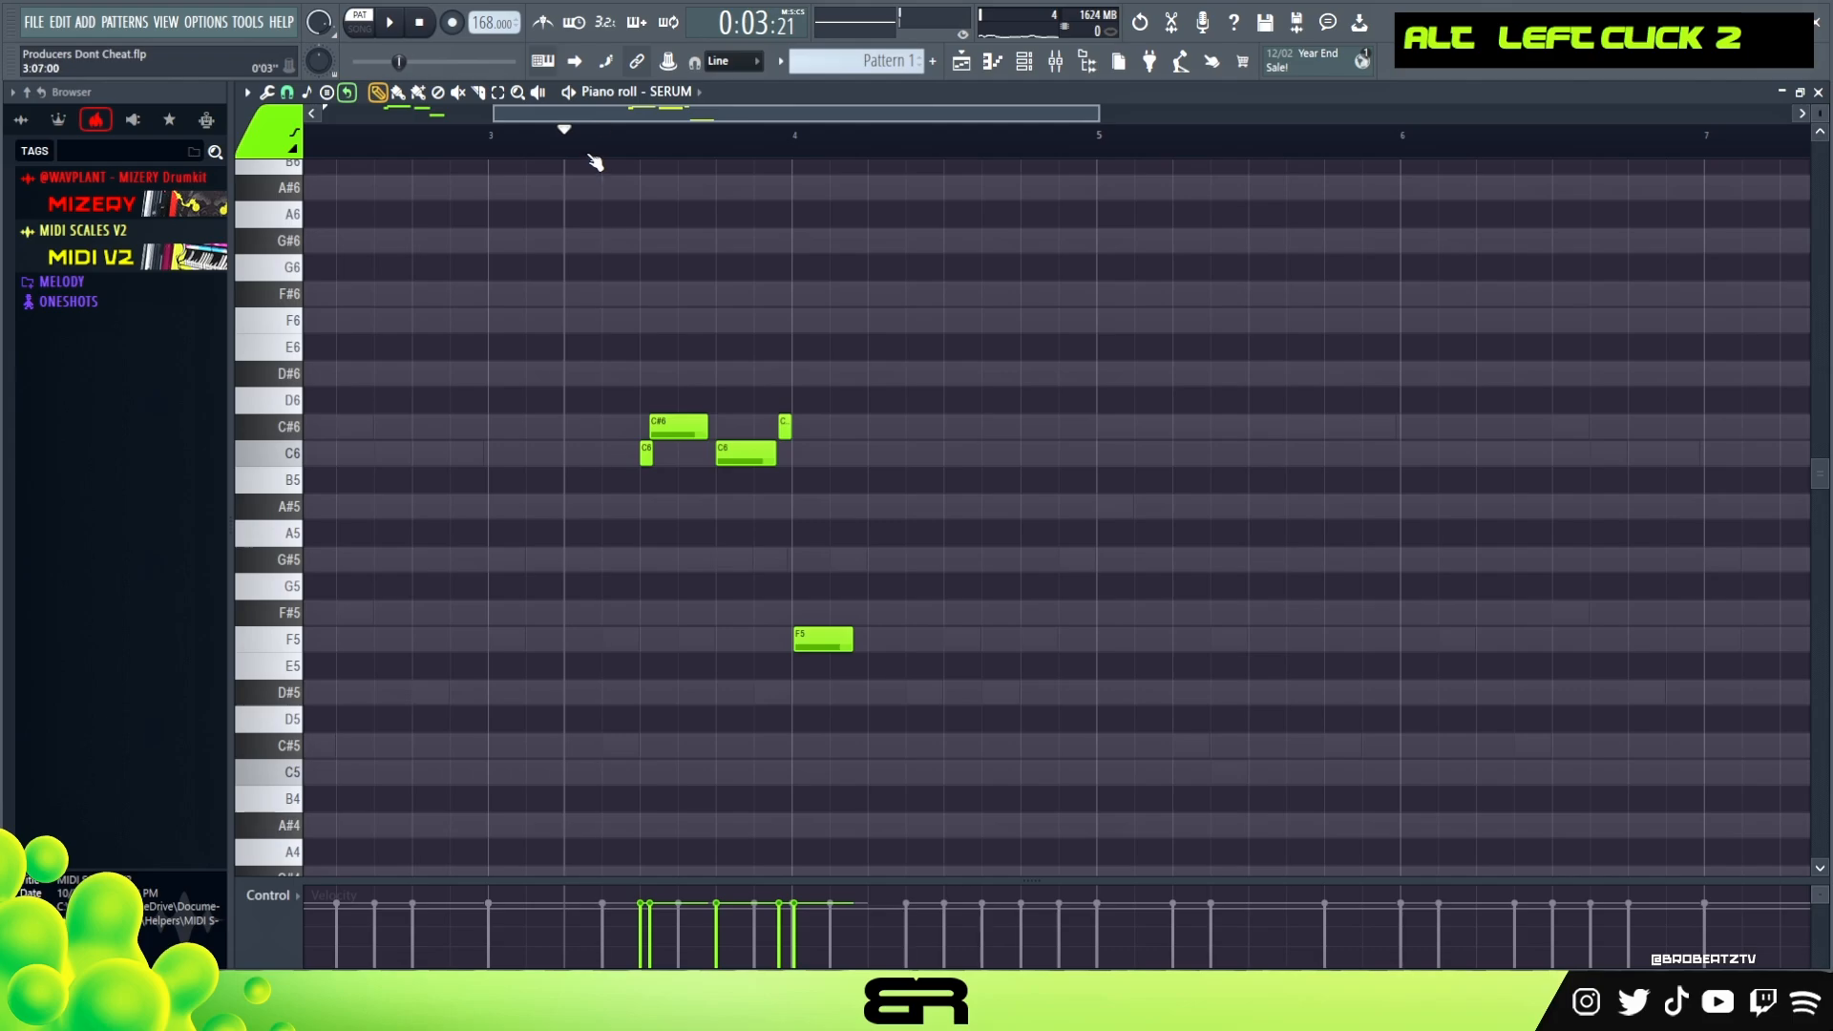
Play the varied phrase from bar 3 several times to judge the timing.
{"action": "key", "text": "space"}
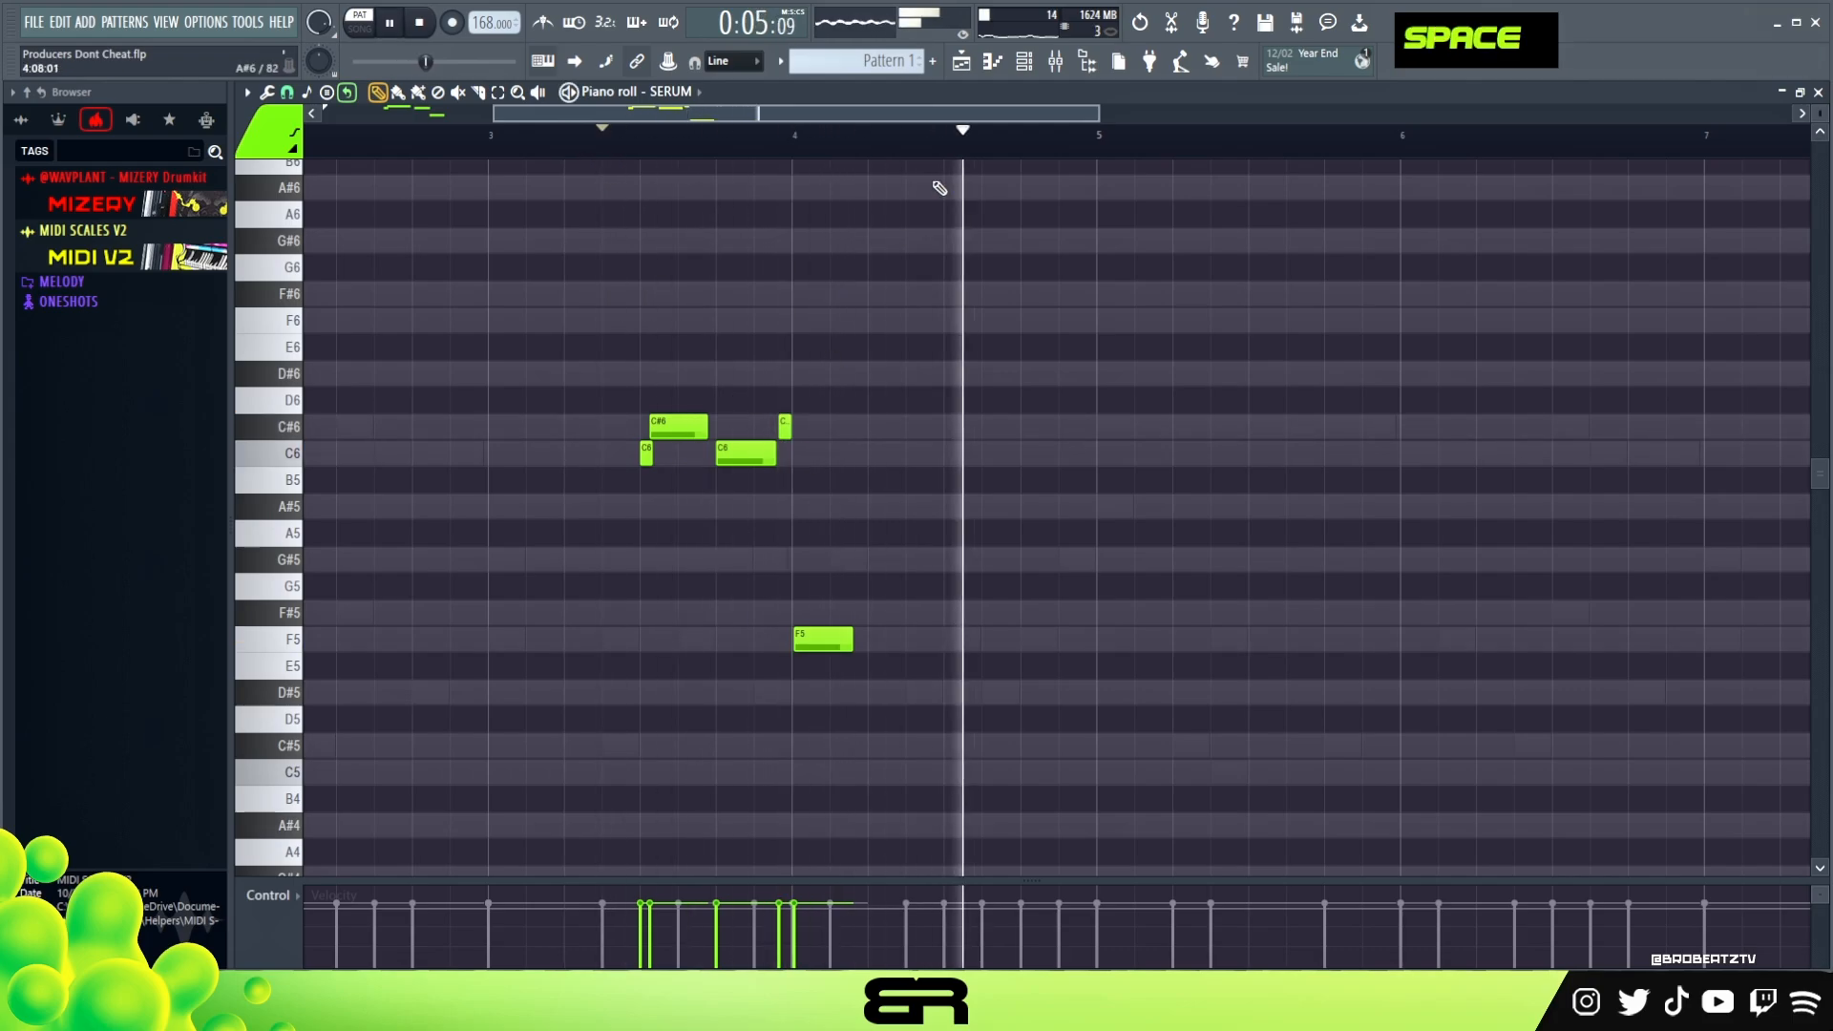
{"action": "key", "text": "space"}
{"action": "key", "text": "F6"}
{"action": "right_click", "coordinate": [404, 327]}
{"action": "key", "text": "space"}
{"action": "key", "text": "space"}
{"action": "key", "text": "space"}
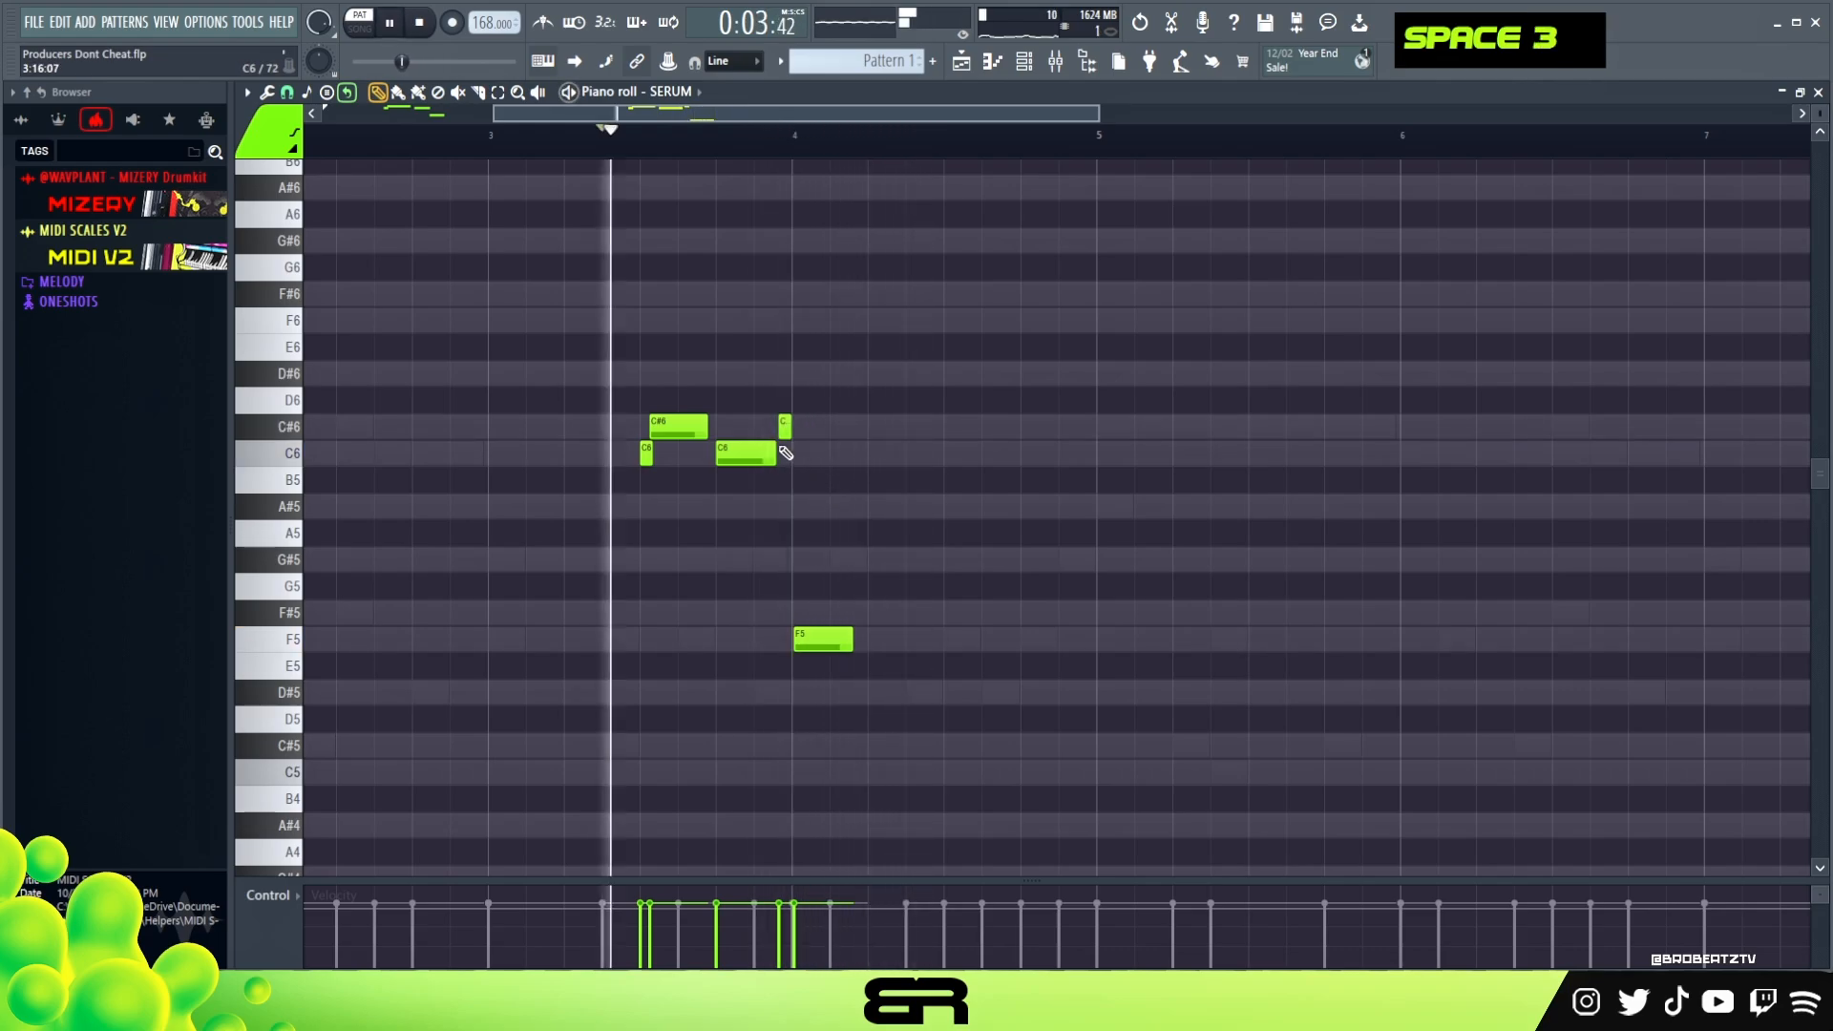
{"action": "key", "text": "space"}
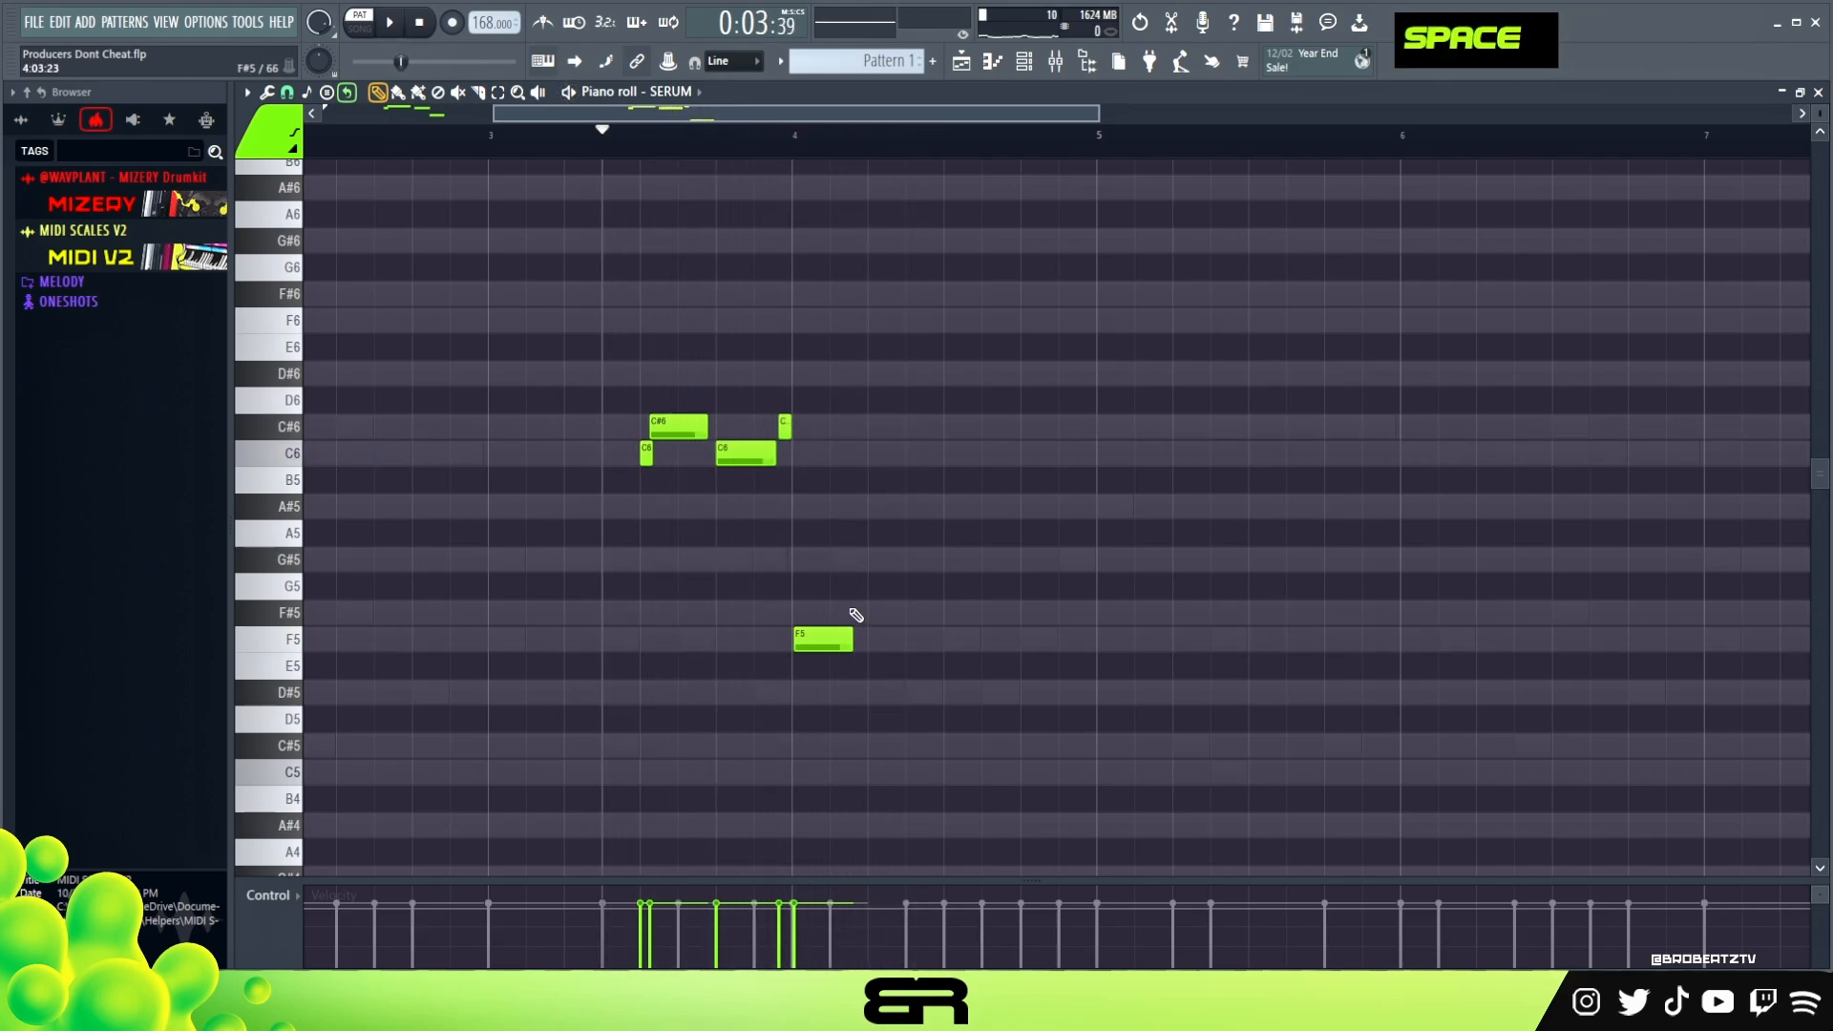
Copy the F5 note to the middle of bar 4 and add short D#5 notes at its start and end.
{"action": "left_click_drag", "start_coordinate": [853, 637], "coordinate": [1004, 633]}
{"action": "left_click", "coordinate": [964, 699], "text": "shift"}
{"action": "mouse_move", "coordinate": [999, 696]}
{"action": "left_mouse_down"}
{"action": "mouse_move", "coordinate": [954, 696]}
{"action": "mouse_move", "coordinate": [1003, 696]}
{"action": "left_mouse_up"}
{"action": "left_click", "coordinate": [998, 694], "text": "alt"}
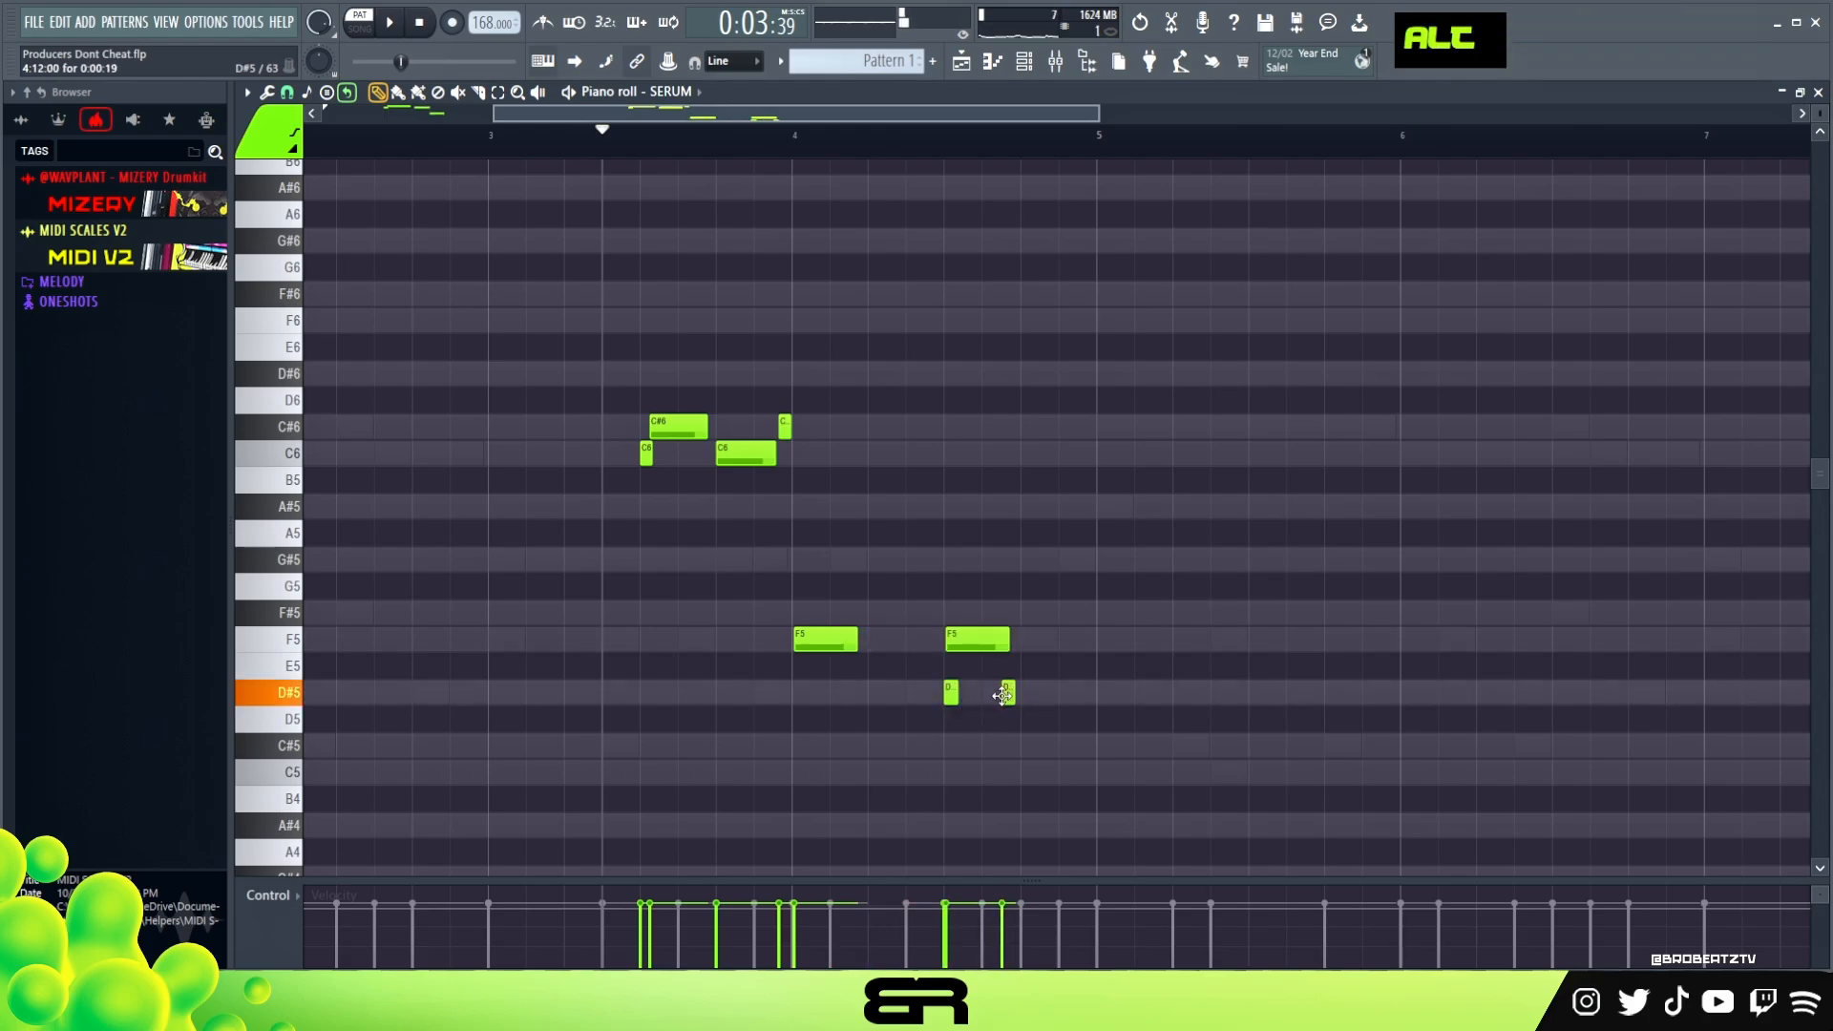
Set the snap to 1/4 beat and trim the second F5 to start midway through the first D#5.
{"action": "left_click", "coordinate": [287, 93]}
{"action": "left_click", "coordinate": [300, 312]}
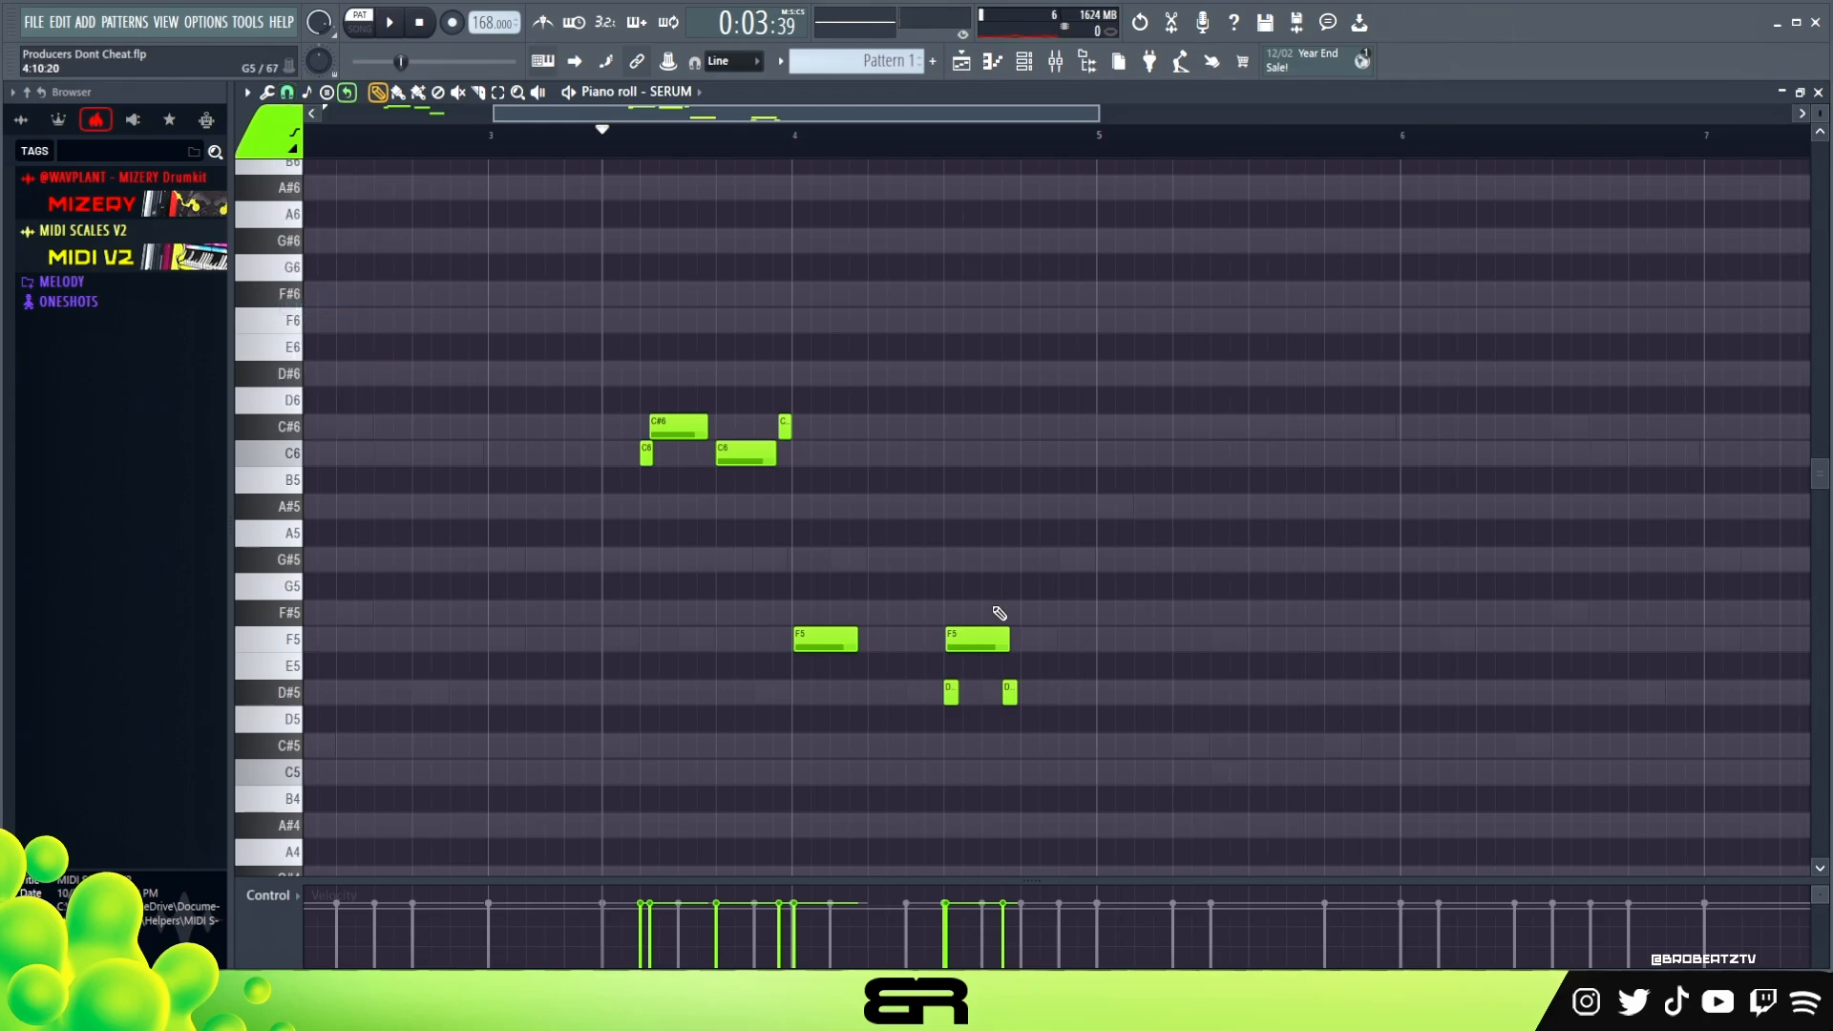
{"action": "scroll", "coordinate": [922, 167], "scroll_direction": "up", "scroll_amount": 4}
{"action": "left_click_drag", "start_coordinate": [978, 652], "coordinate": [995, 652], "text": "alt"}
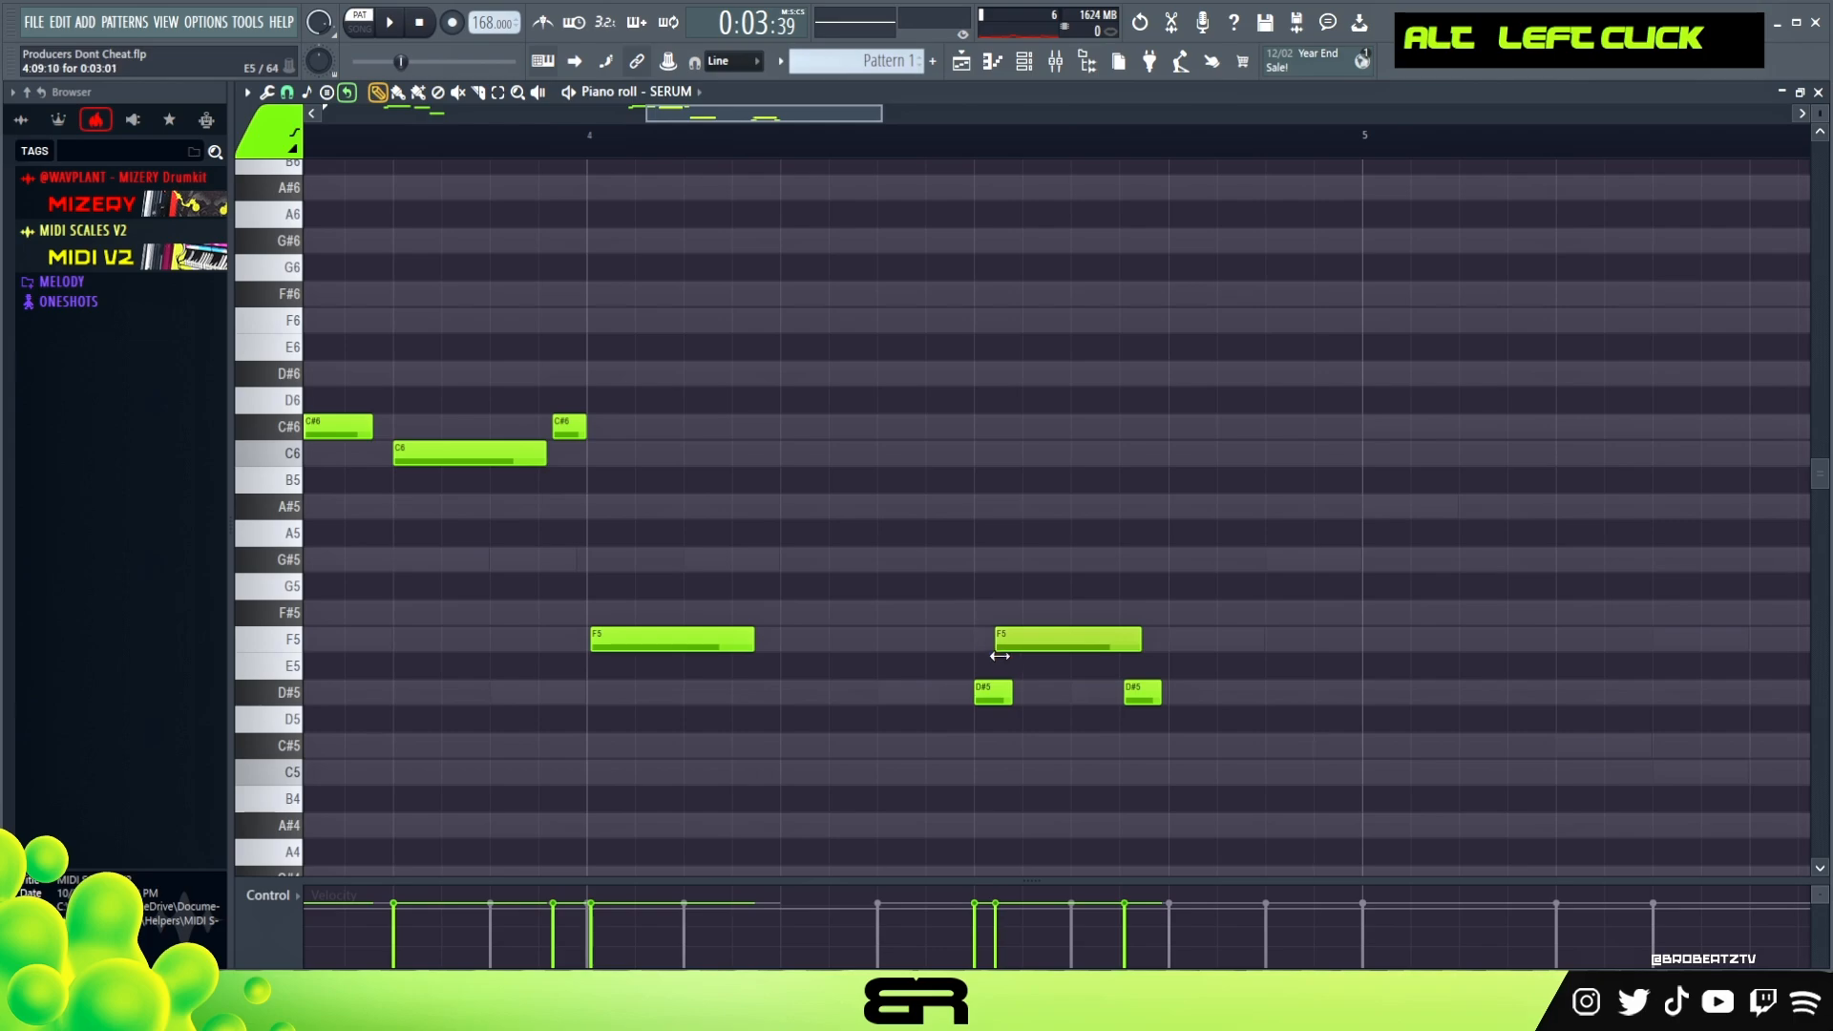
{"action": "left_click_drag", "start_coordinate": [1148, 642], "coordinate": [1142, 642], "text": "alt"}
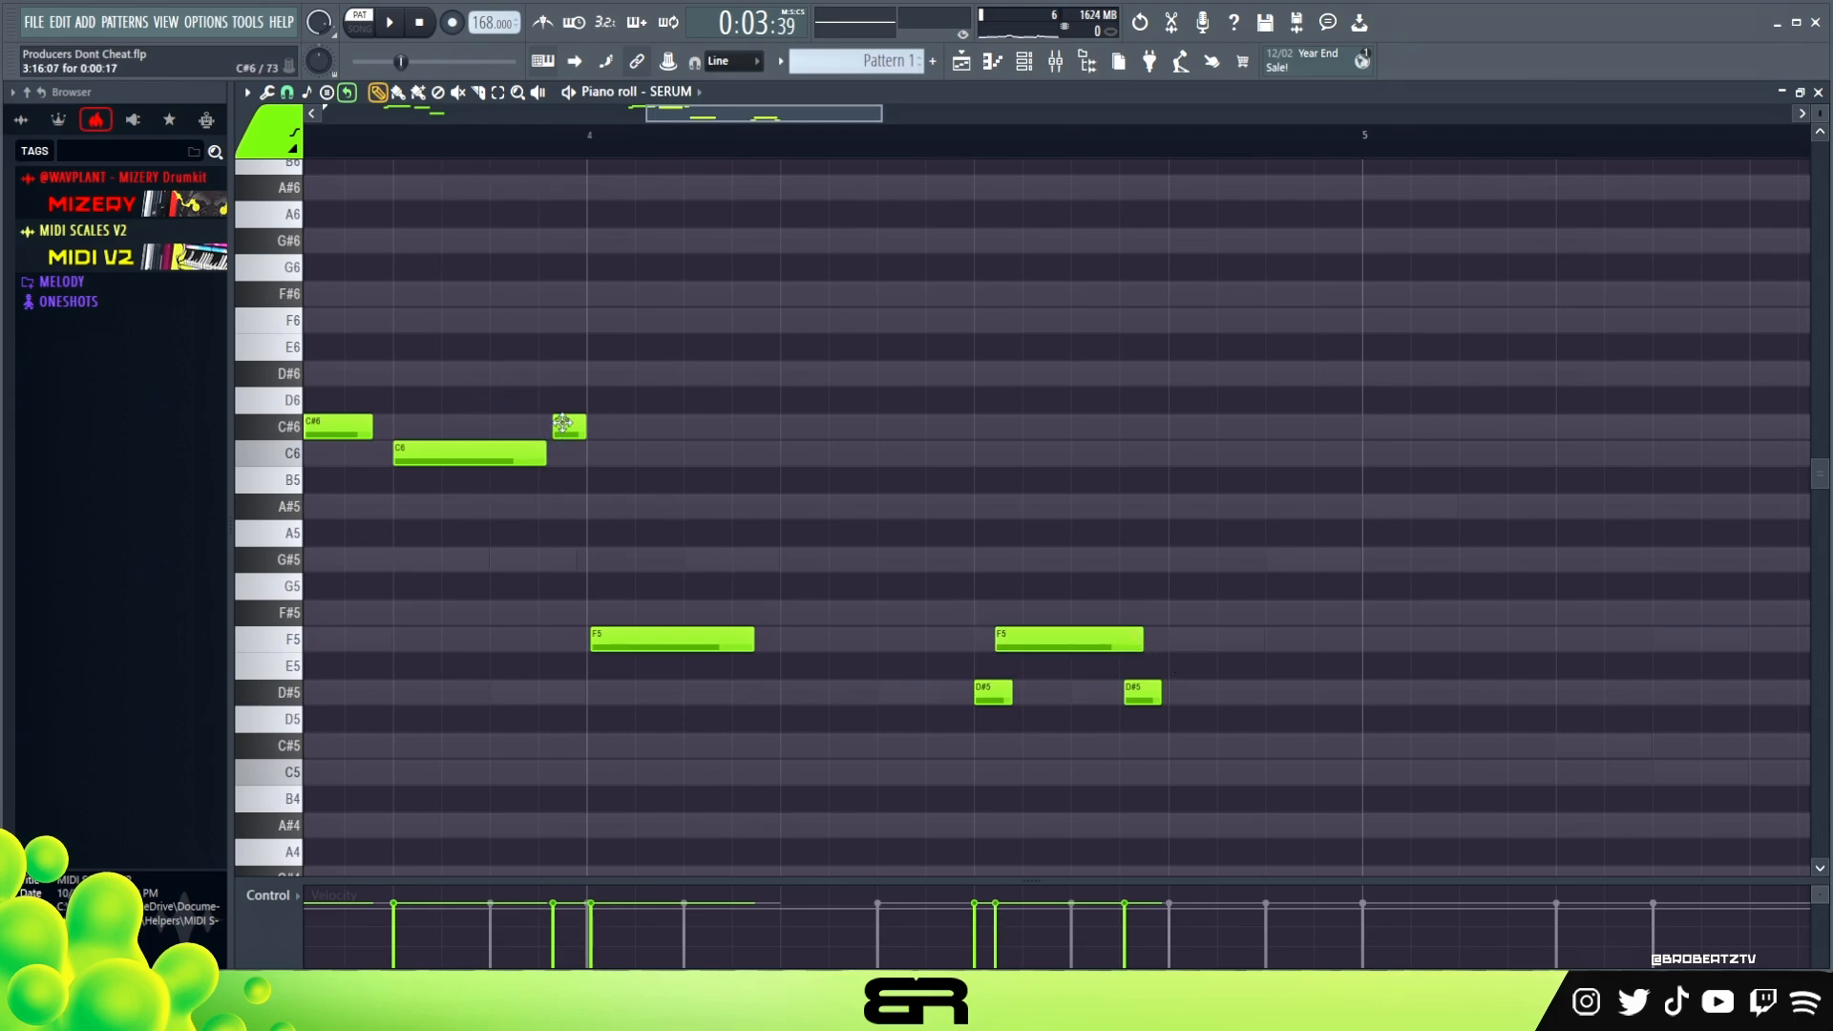
Set the snap to 1/2 beat and play the bar 3 to 4 phrase.
{"action": "left_click", "coordinate": [286, 93]}
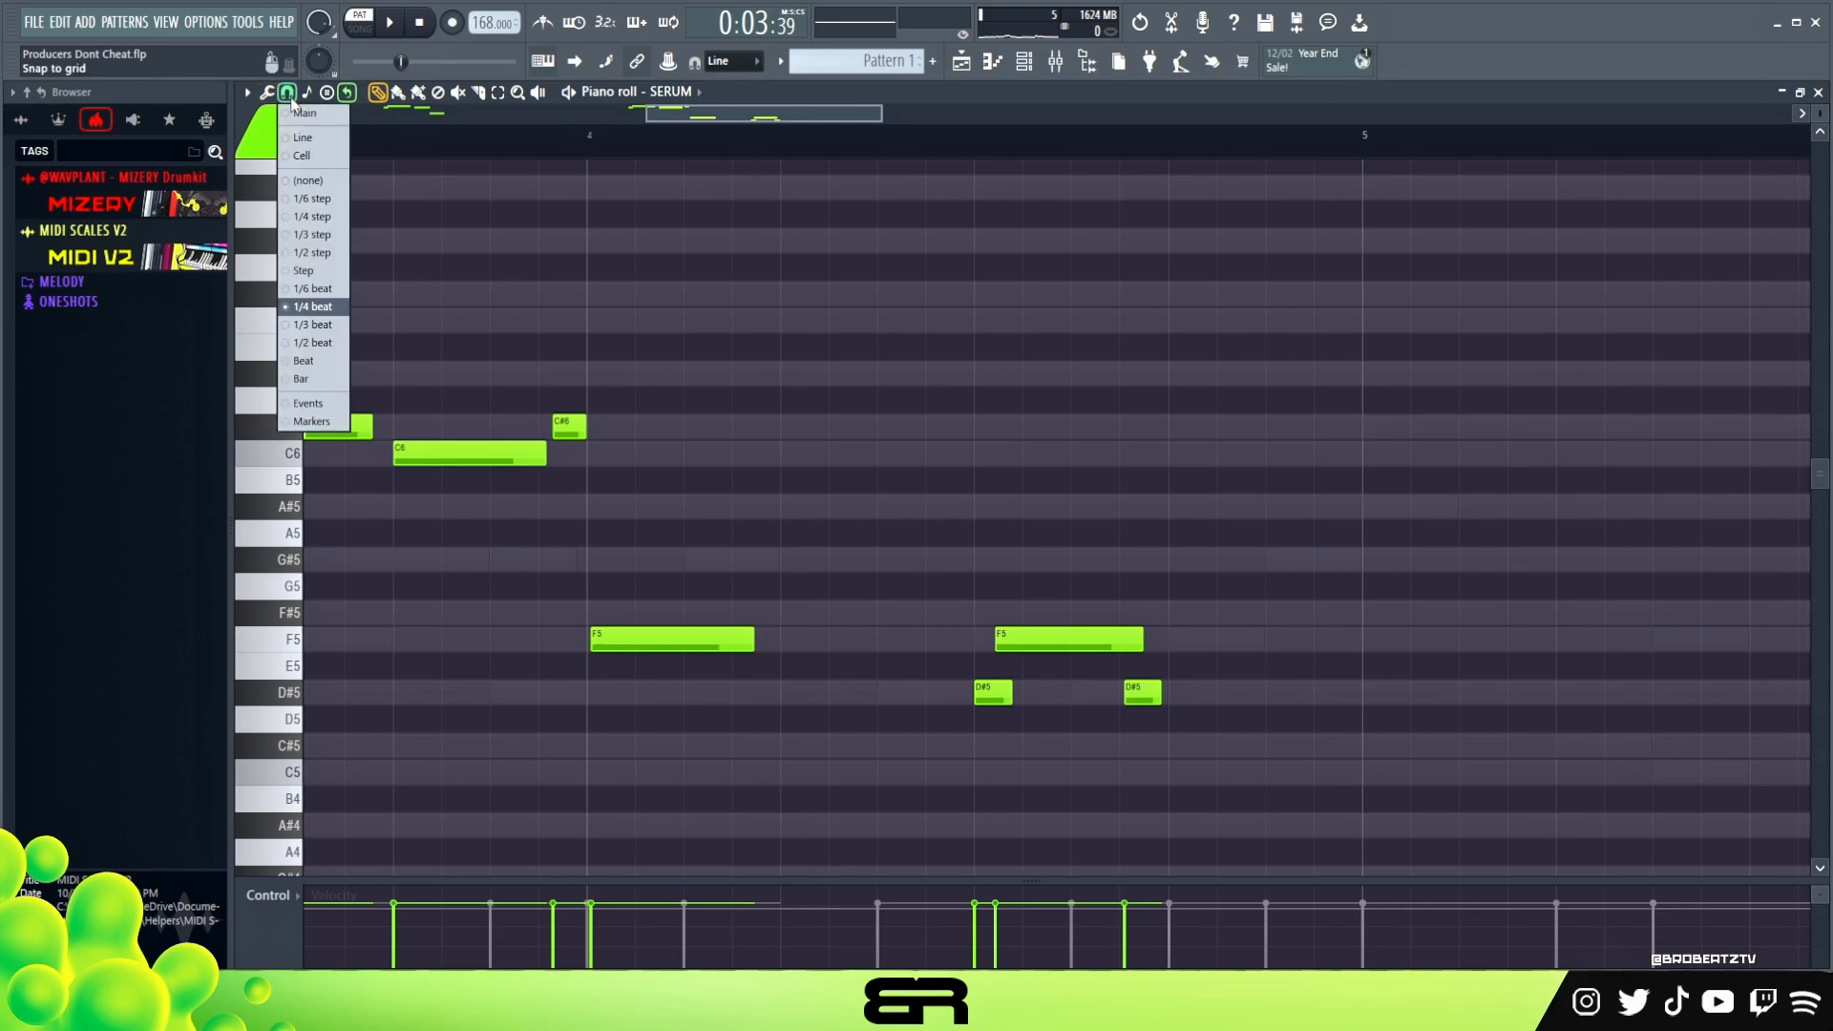
{"action": "left_click", "coordinate": [315, 343]}
{"action": "left_click_drag", "start_coordinate": [650, 117], "coordinate": [573, 116]}
{"action": "key", "text": "space"}
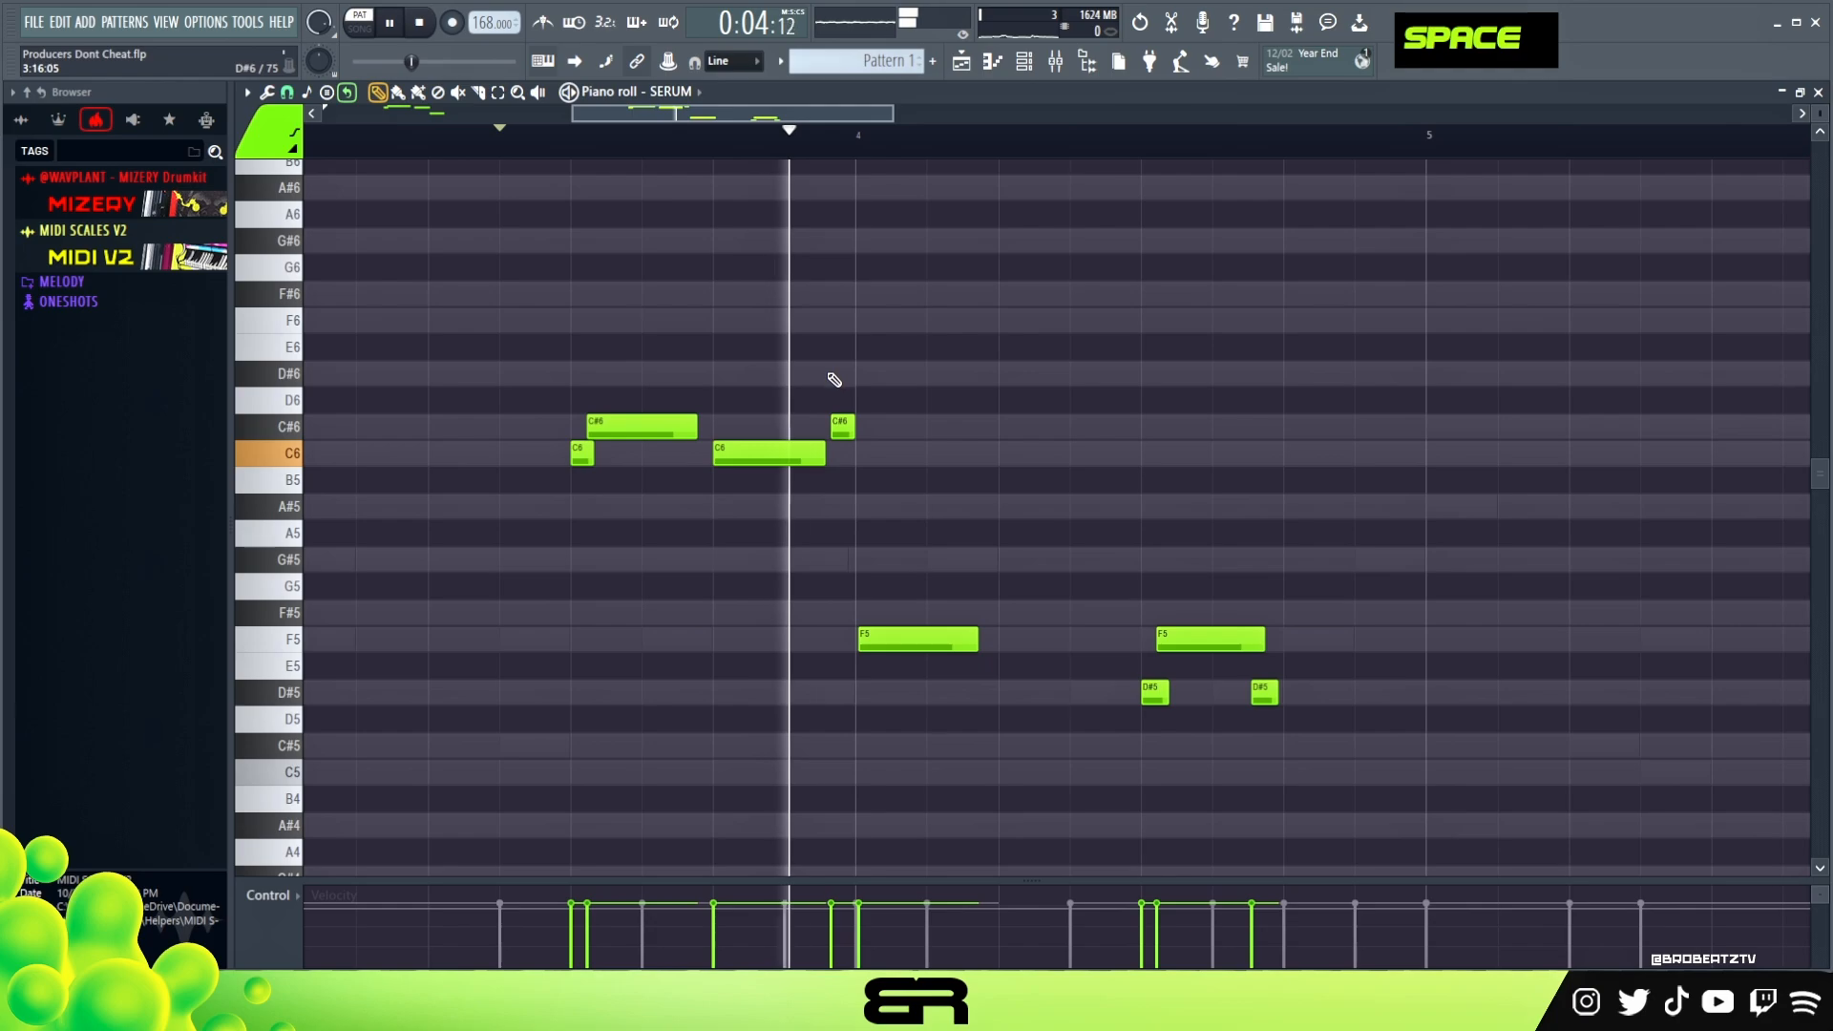
{"action": "key", "text": "space"}
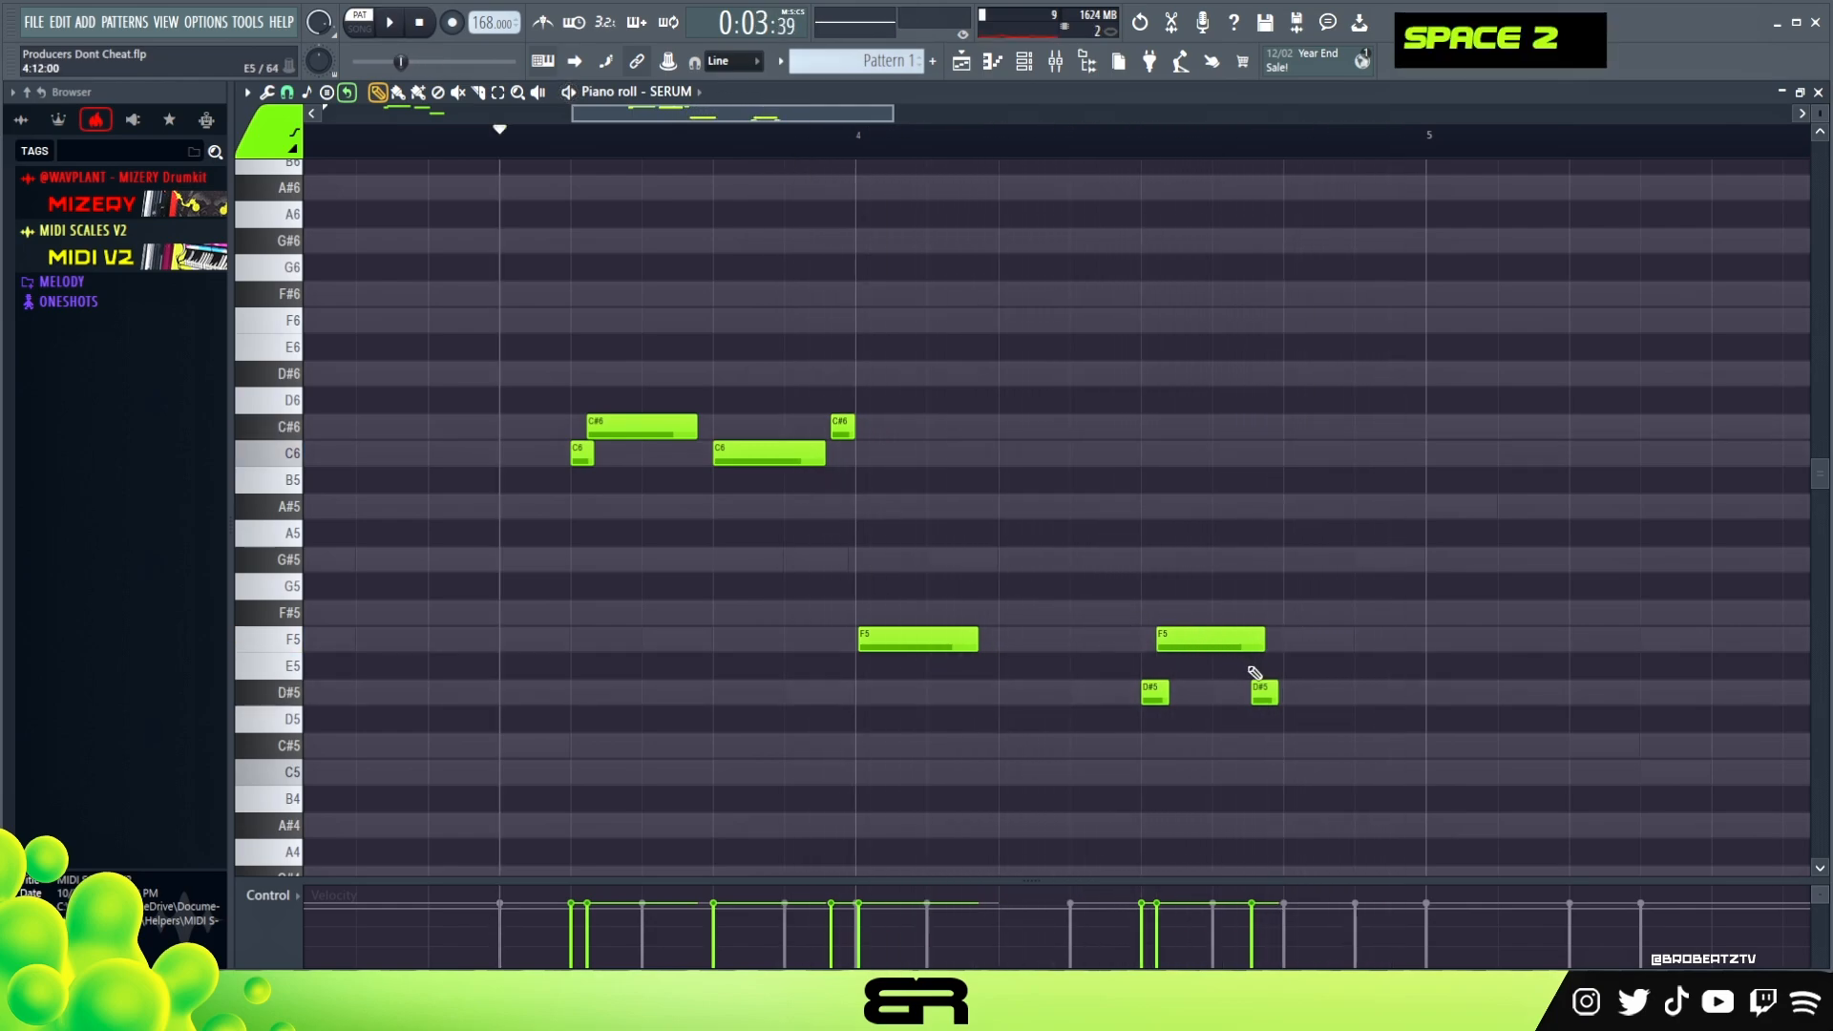
Add a G#5 note on the last beat of bar 4, shorten it slightly, and play the phrase.
{"action": "left_click", "coordinate": [1286, 560]}
{"action": "key", "text": "space"}
{"action": "mouse_move", "coordinate": [1393, 563]}
{"action": "left_mouse_down"}
{"action": "mouse_move", "coordinate": [1335, 570]}
{"action": "mouse_move", "coordinate": [1367, 577]}
{"action": "left_mouse_up"}
{"action": "key", "text": "space"}
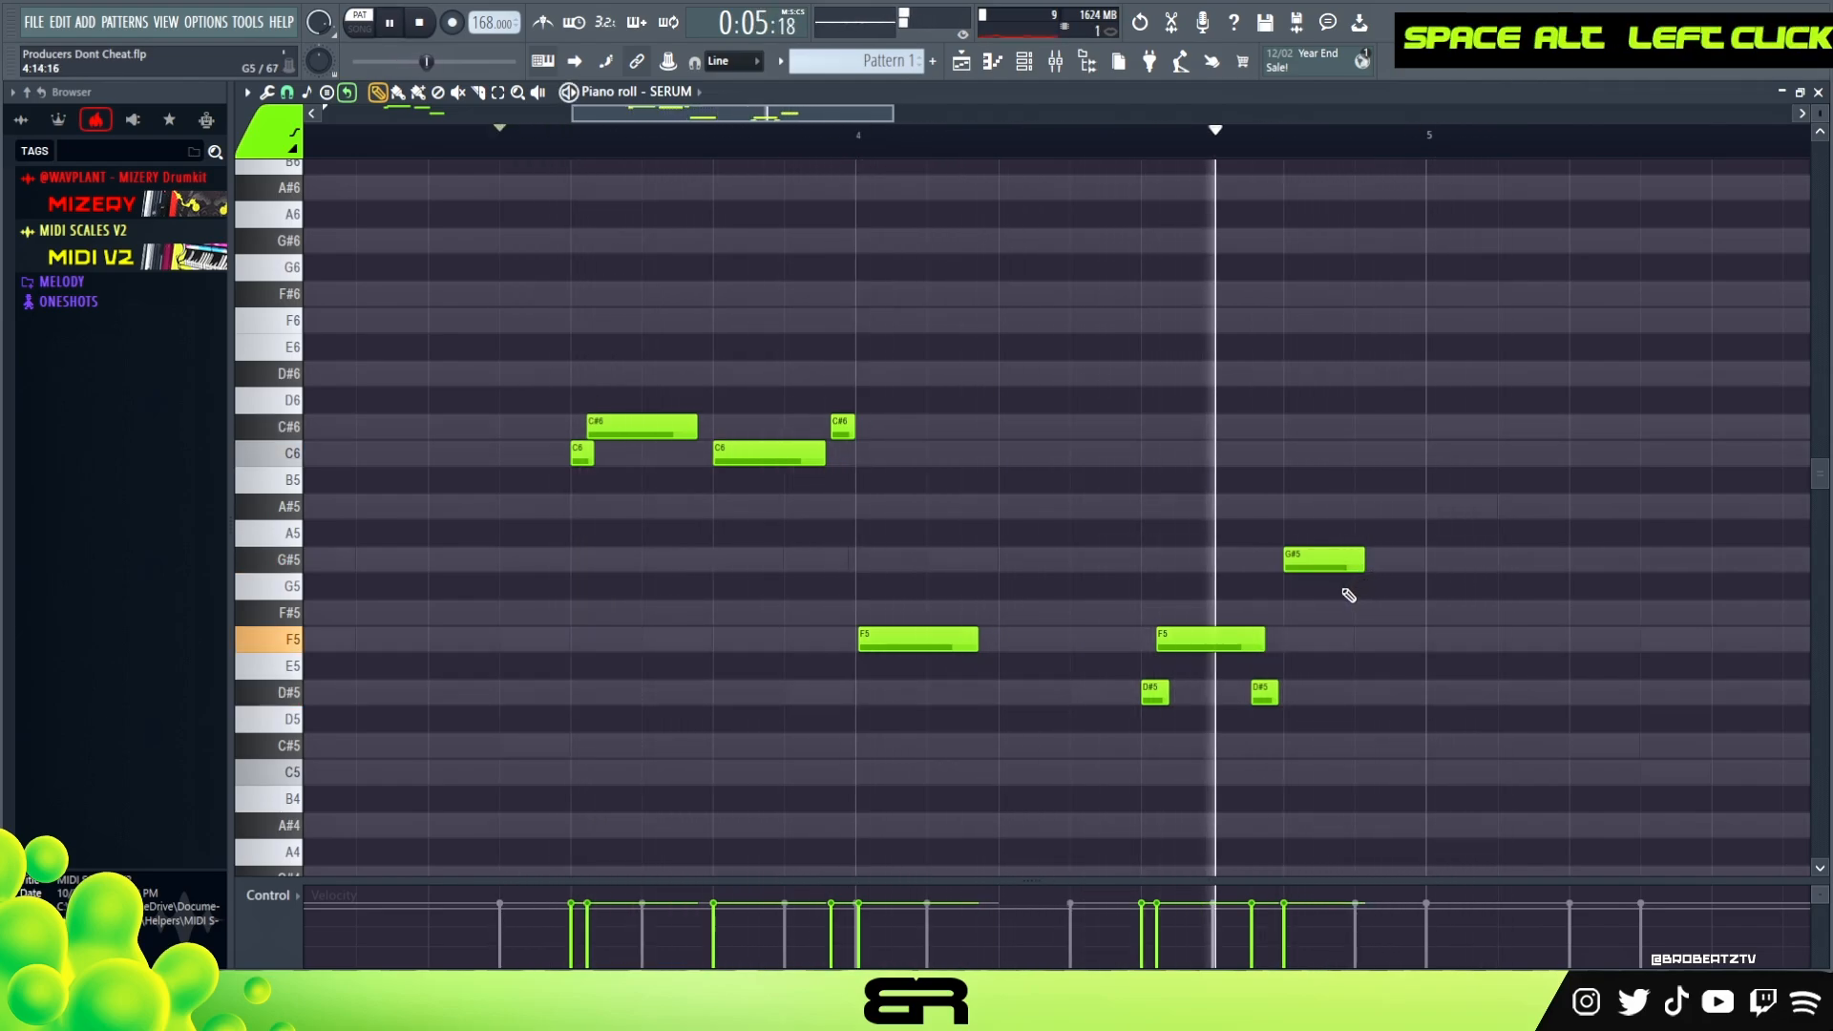
{"action": "key", "text": "space"}
Duplicate the whole four-bar lead phrase into bars 5 to 8.
{"action": "scroll", "coordinate": [914, 157], "scroll_direction": "down", "scroll_amount": 3}
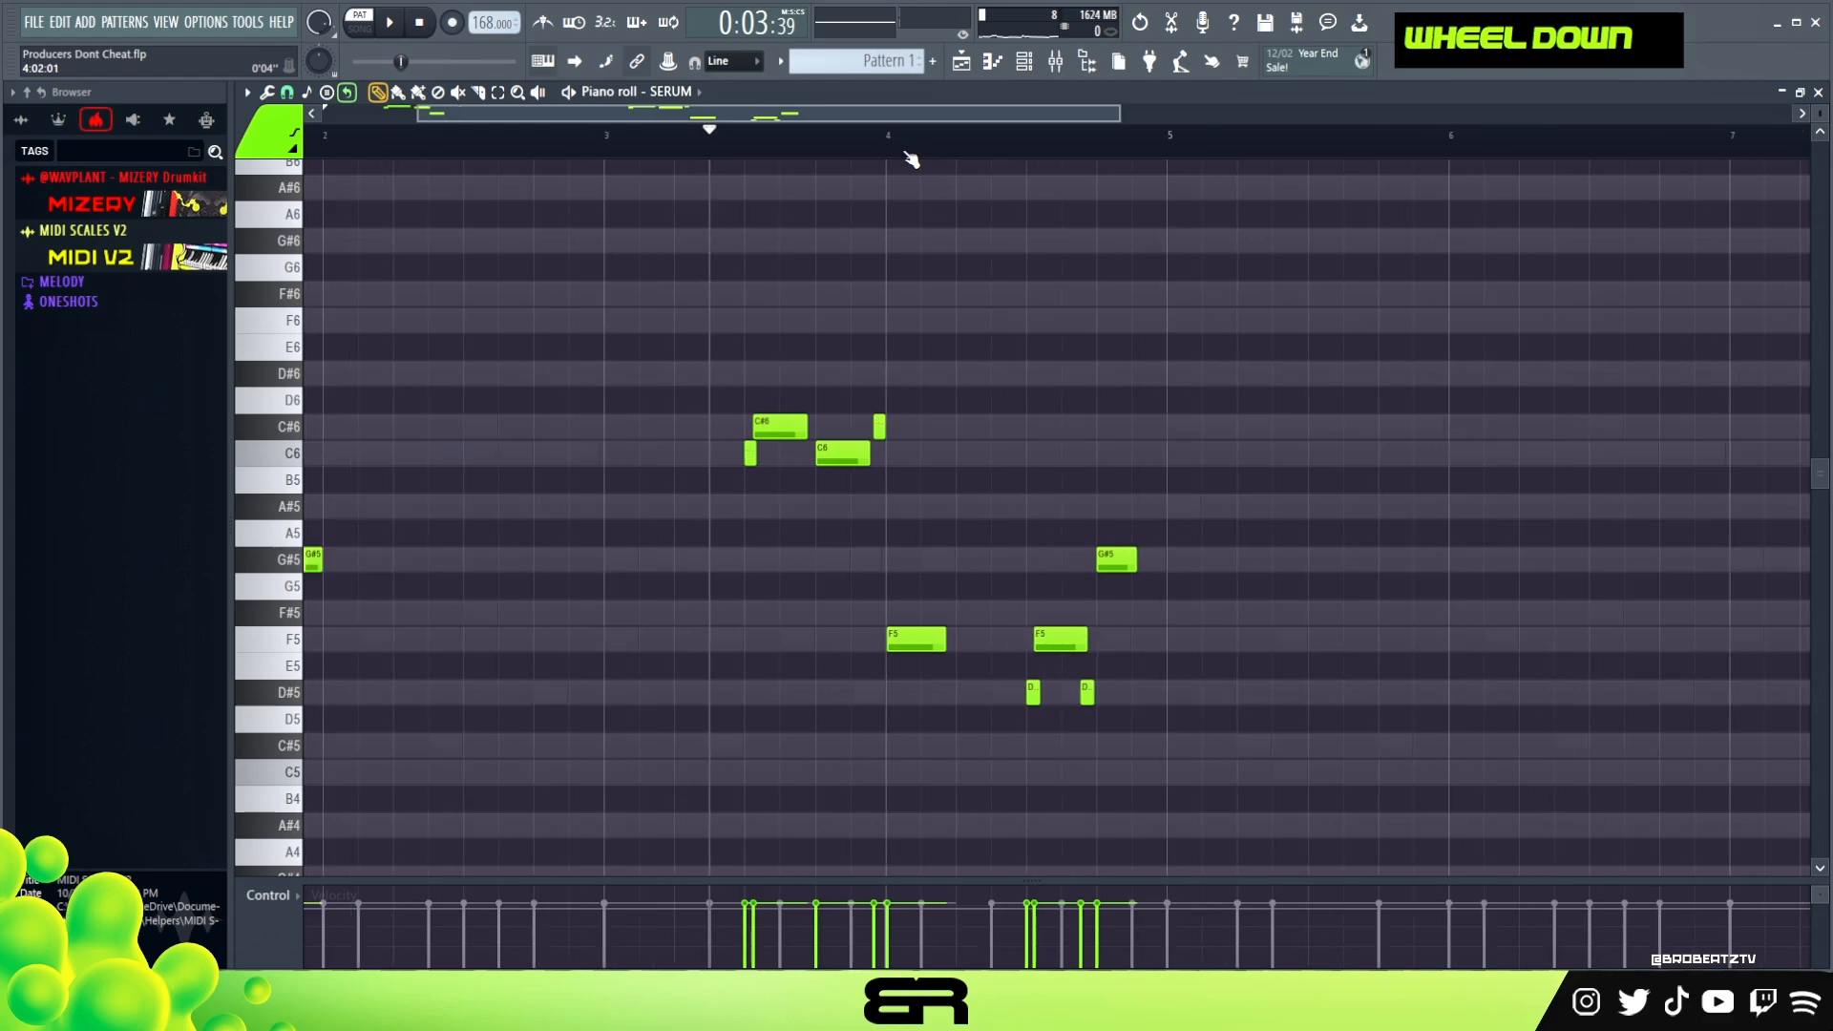
{"action": "scroll", "coordinate": [912, 158], "scroll_direction": "down", "scroll_amount": 3}
{"action": "key", "text": "ctrl+a"}
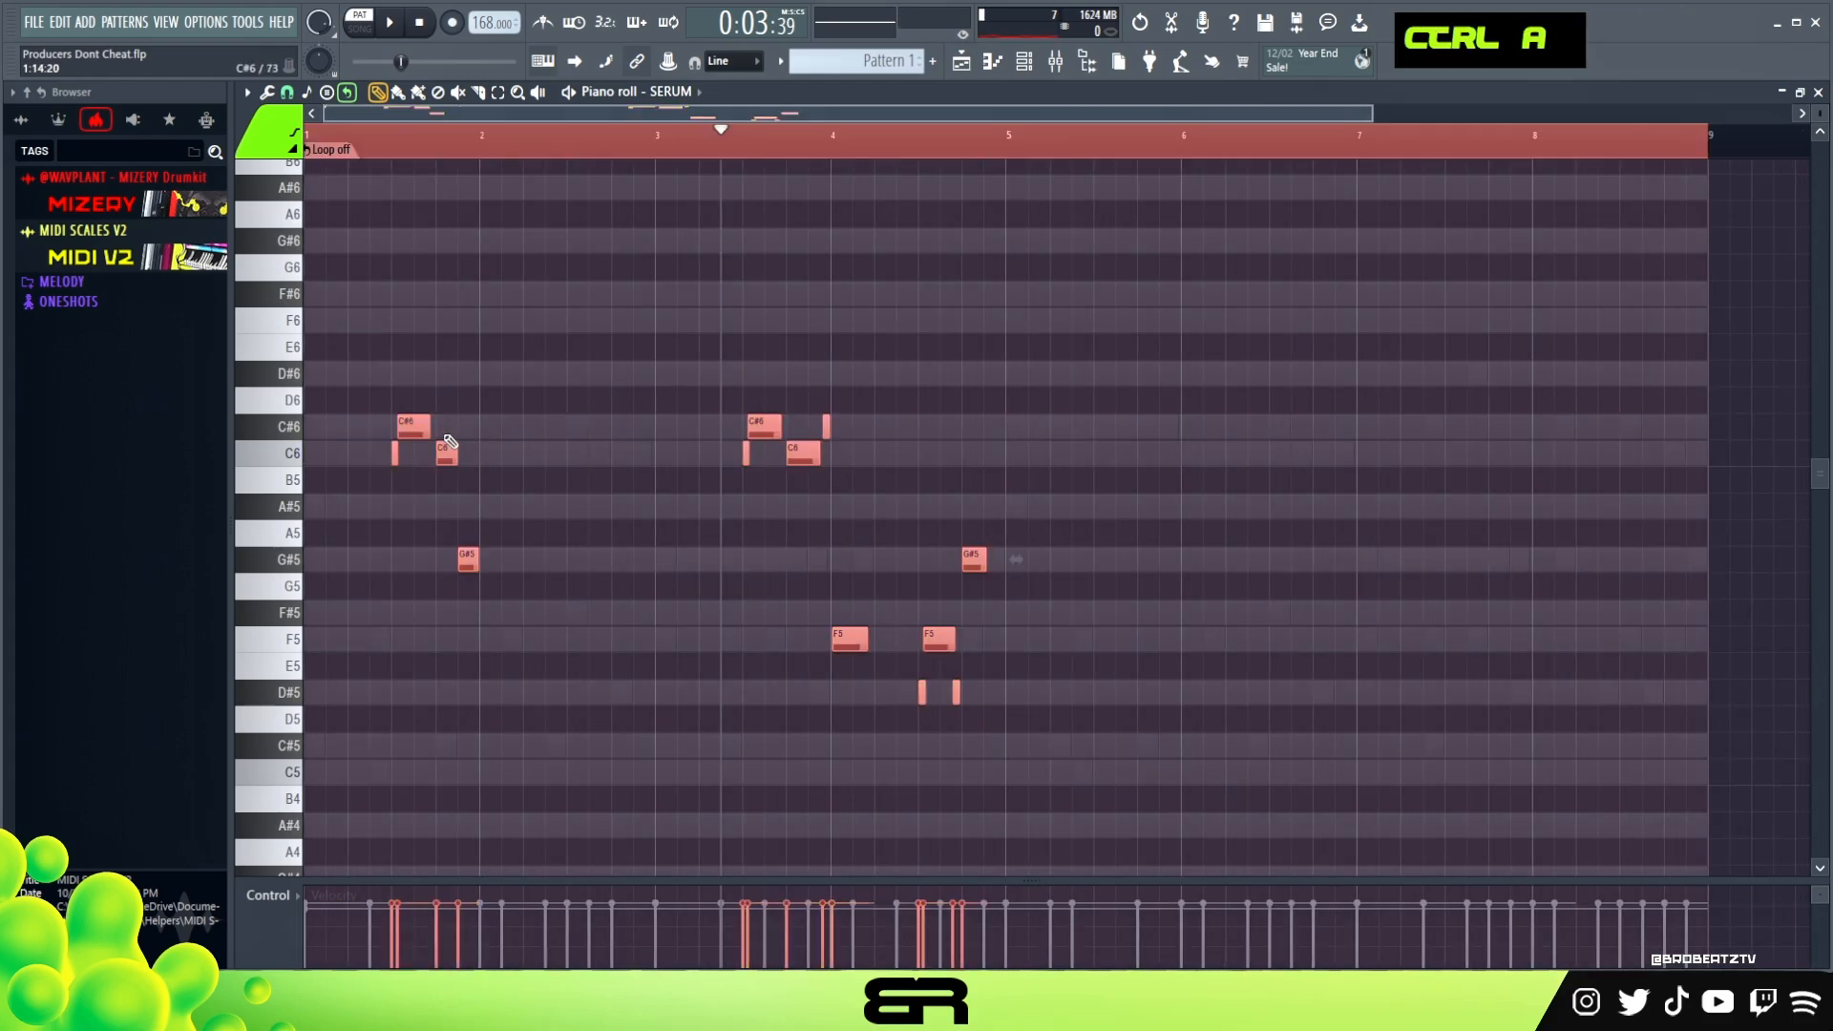
{"action": "left_click_drag", "start_coordinate": [410, 426], "coordinate": [1106, 434]}
Raise the copied G#5 at the end of bar 5 and the F5 at the start of bar 8 by one octave.
{"action": "left_click_drag", "start_coordinate": [1113, 546], "coordinate": [1209, 597]}
{"action": "key", "text": "ctrl+Up"}
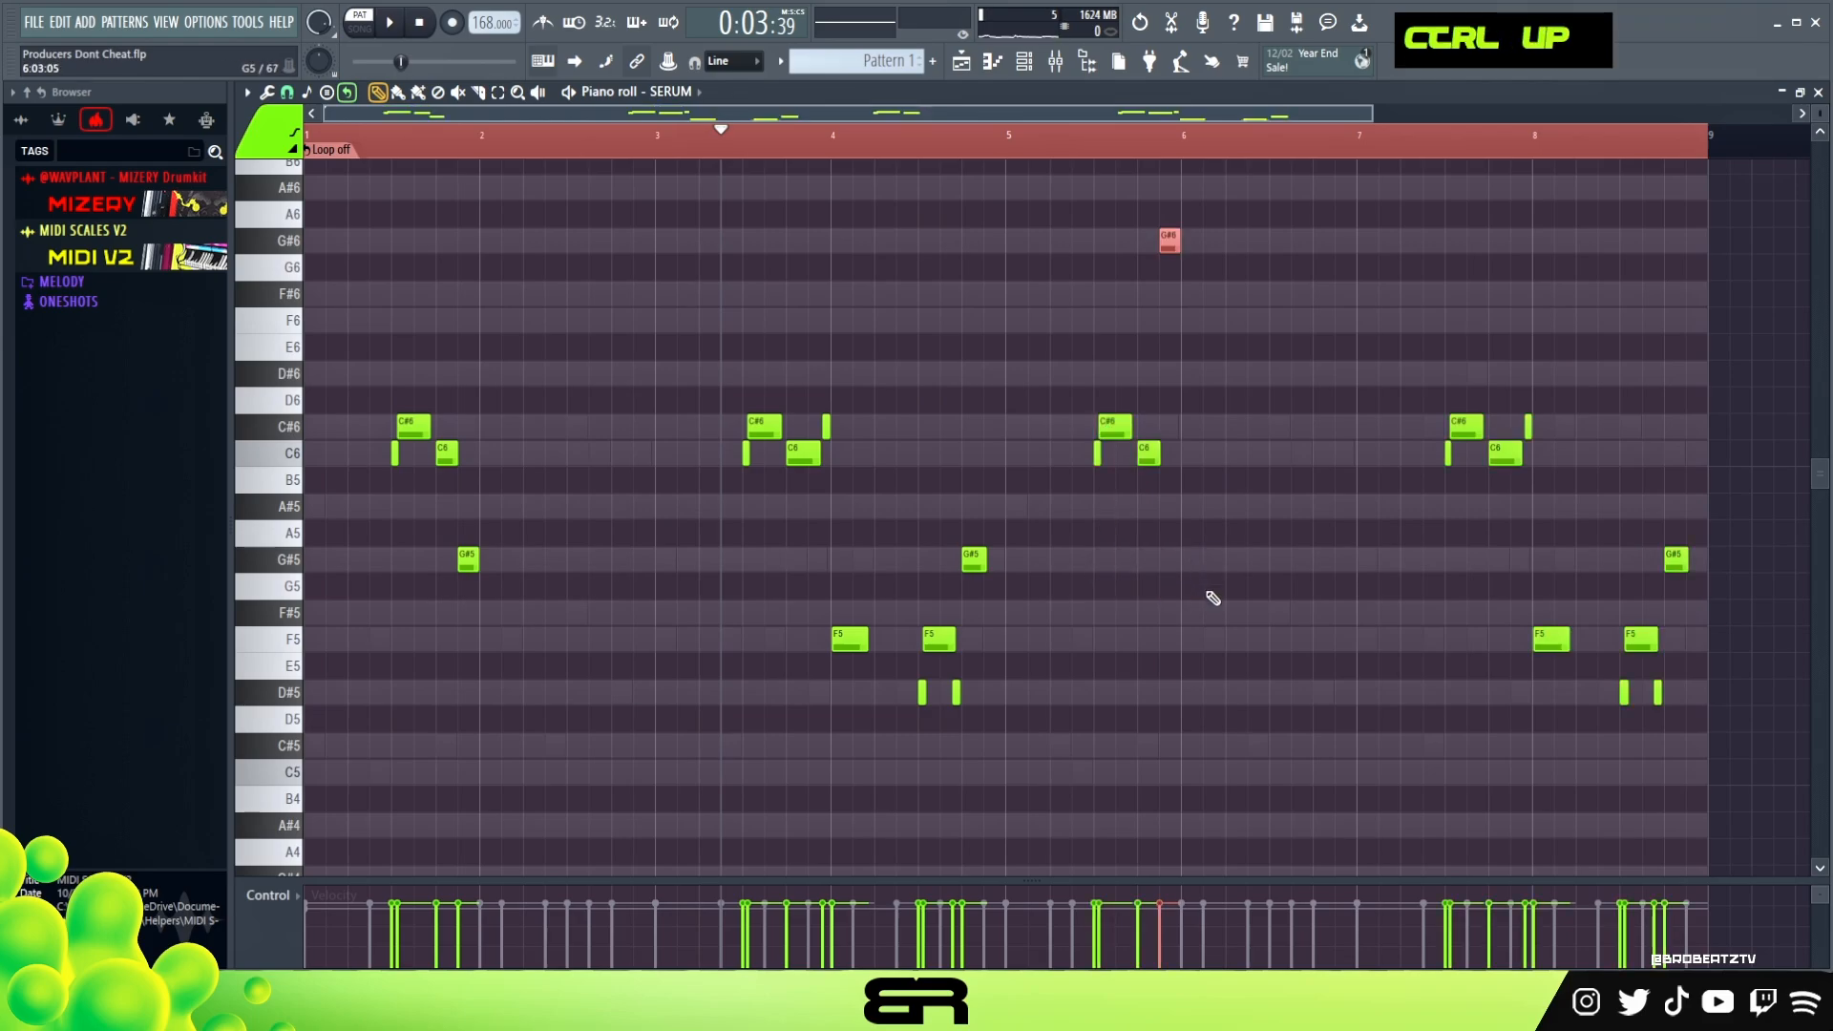
{"action": "right_click", "coordinate": [1526, 655]}
{"action": "left_click", "coordinate": [1552, 641], "text": "ctrl"}
{"action": "key", "text": "ctrl+Up"}
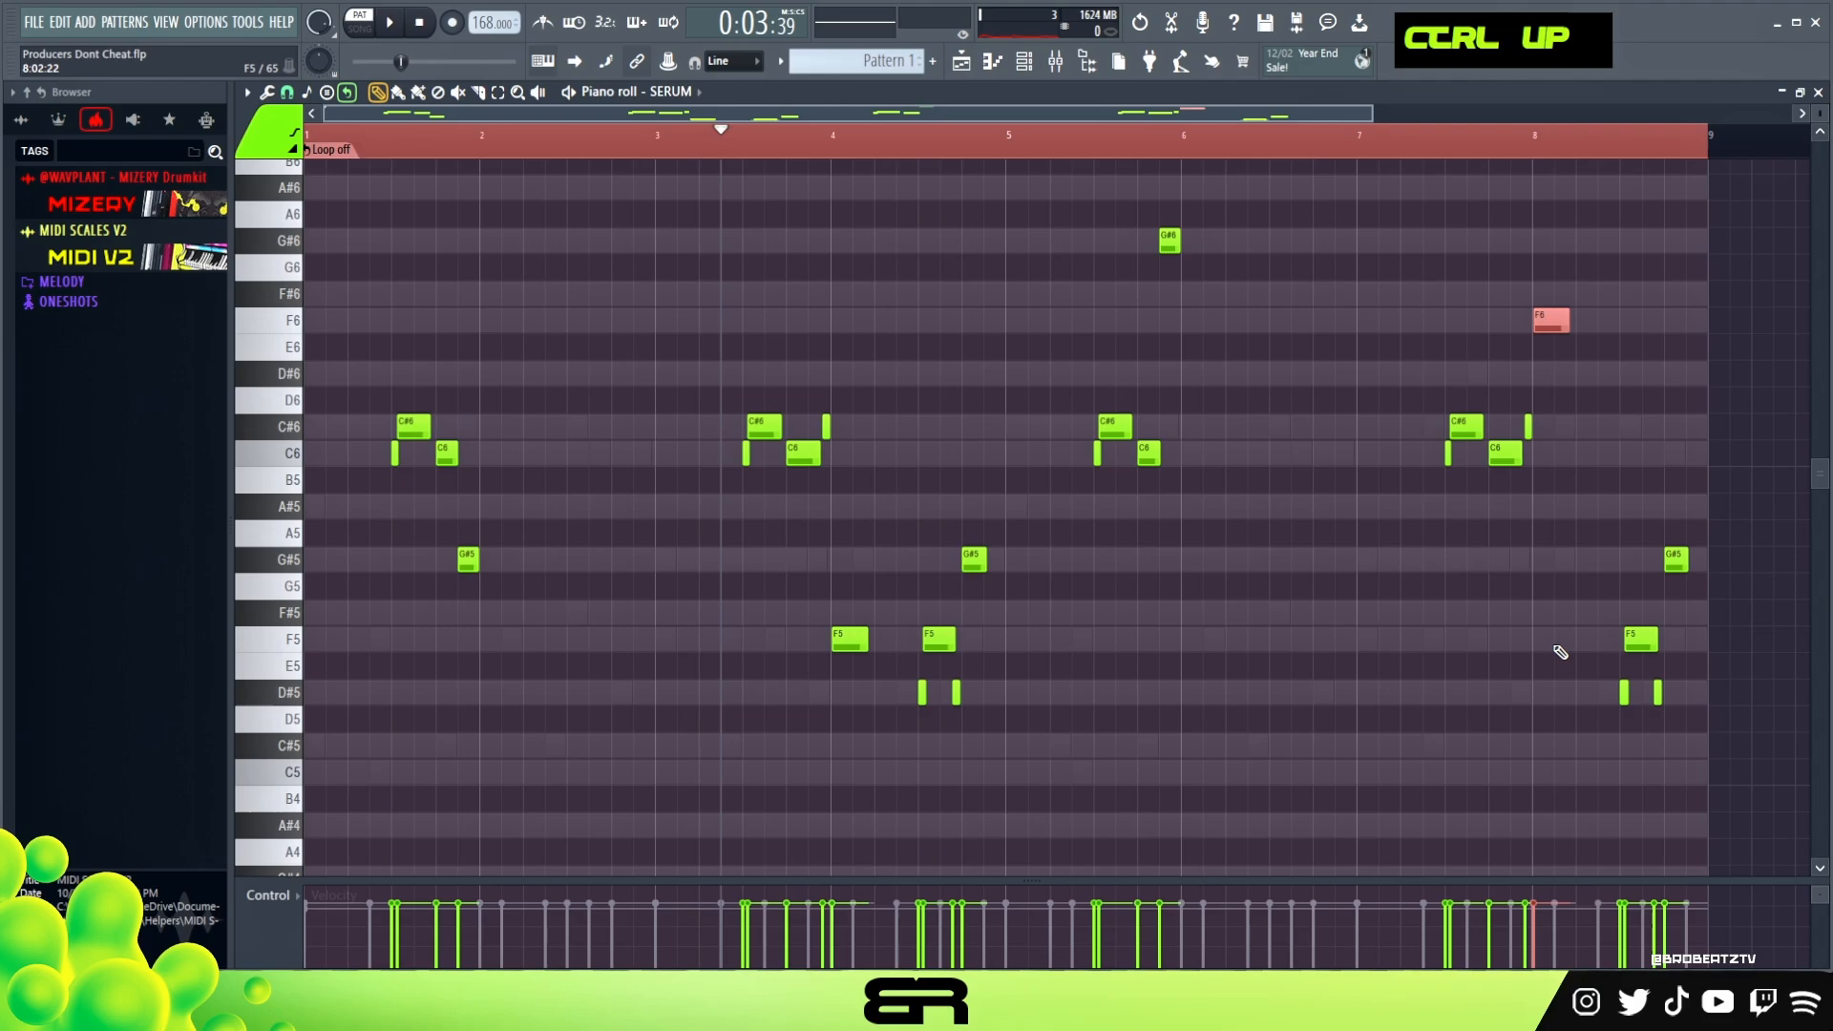
Delete the copied F5, D#5 and G#5 notes in the second half of bar 8 and clear the time selection.
{"action": "left_click_drag", "start_coordinate": [1584, 526], "coordinate": [1699, 719], "text": "ctrl"}
{"action": "key", "text": "Delete"}
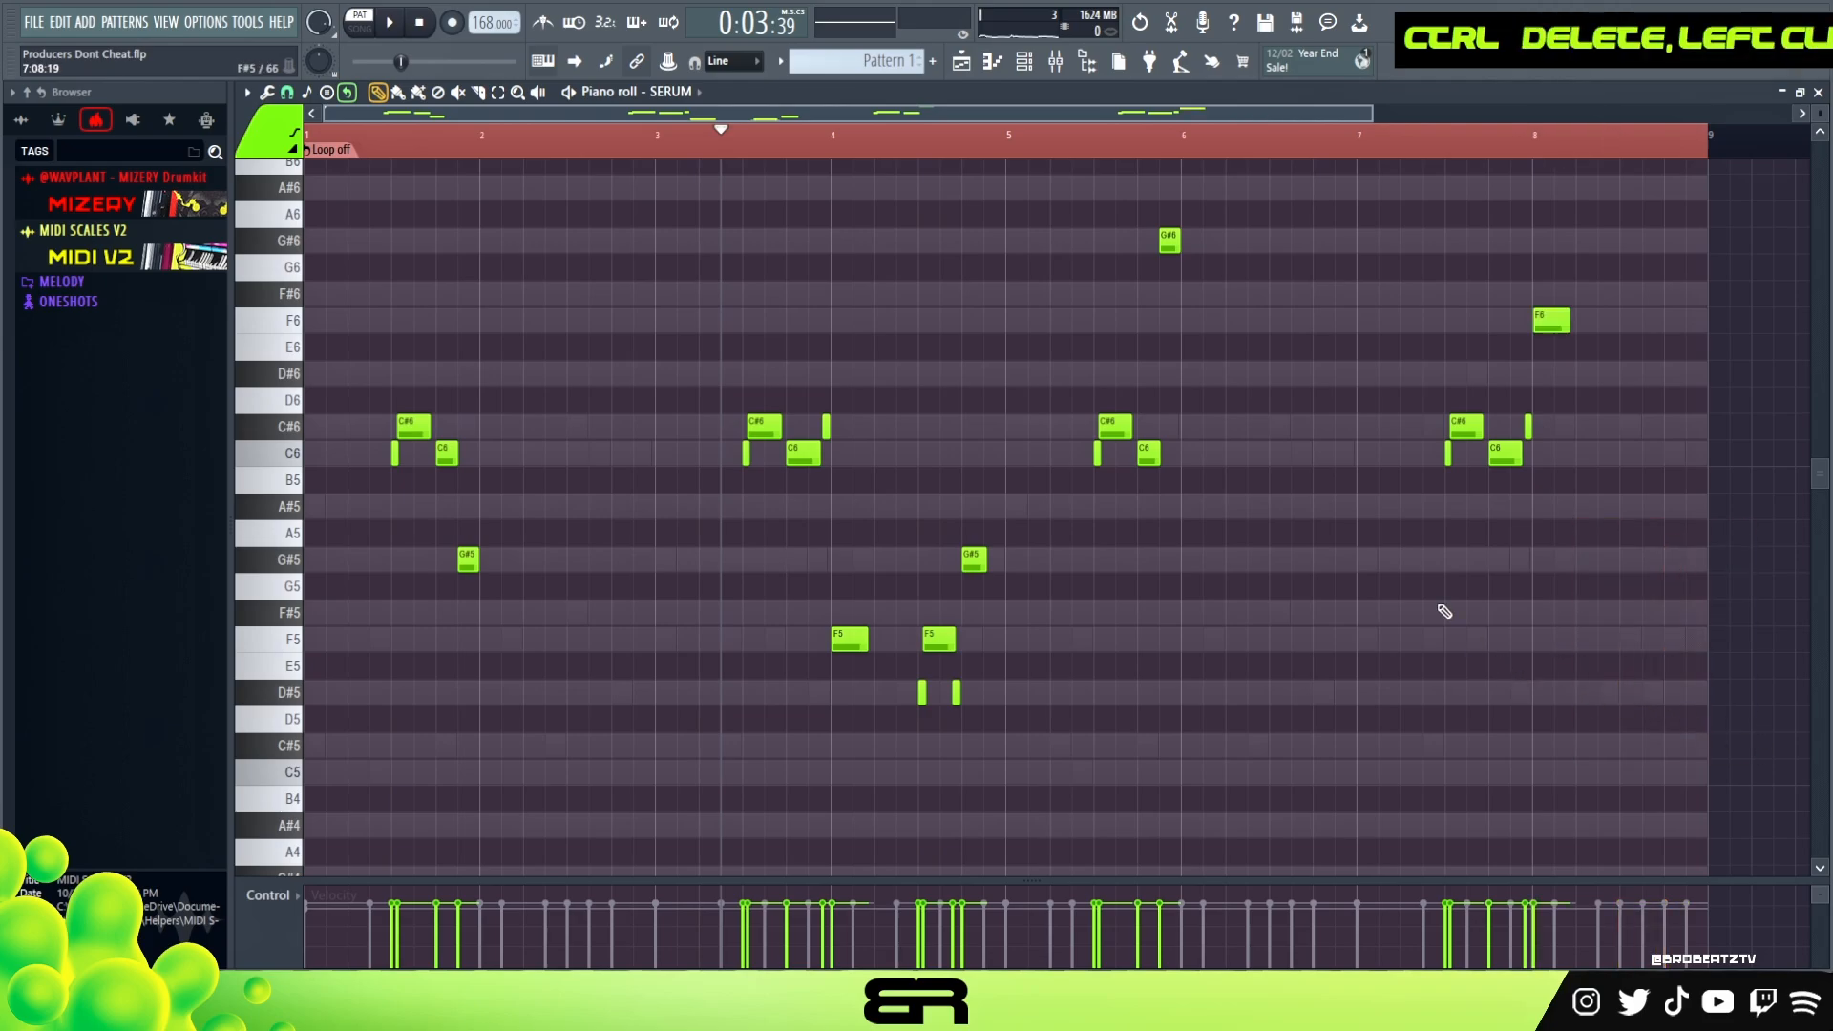
{"action": "double_click", "coordinate": [971, 155]}
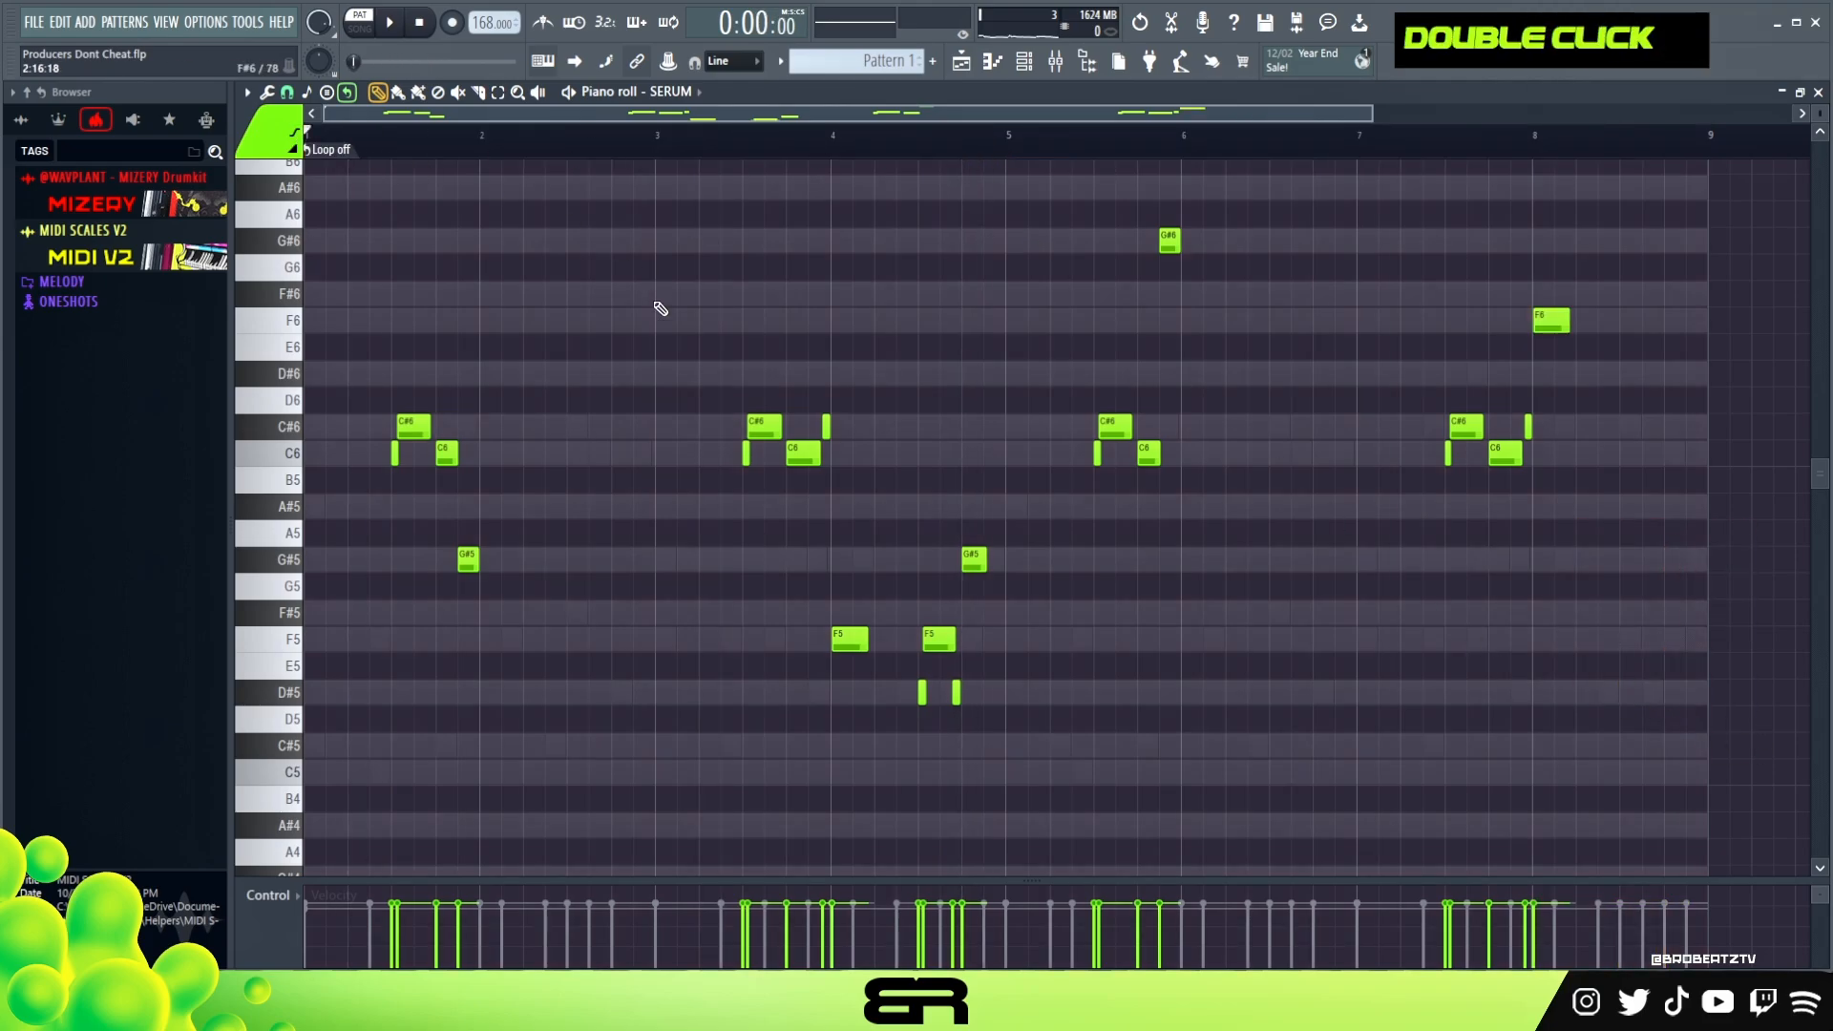
Unmute the second SERUM channel and play all the melody layers together.
{"action": "key", "text": "space"}
{"action": "key", "text": "space"}
{"action": "key", "text": "F6"}
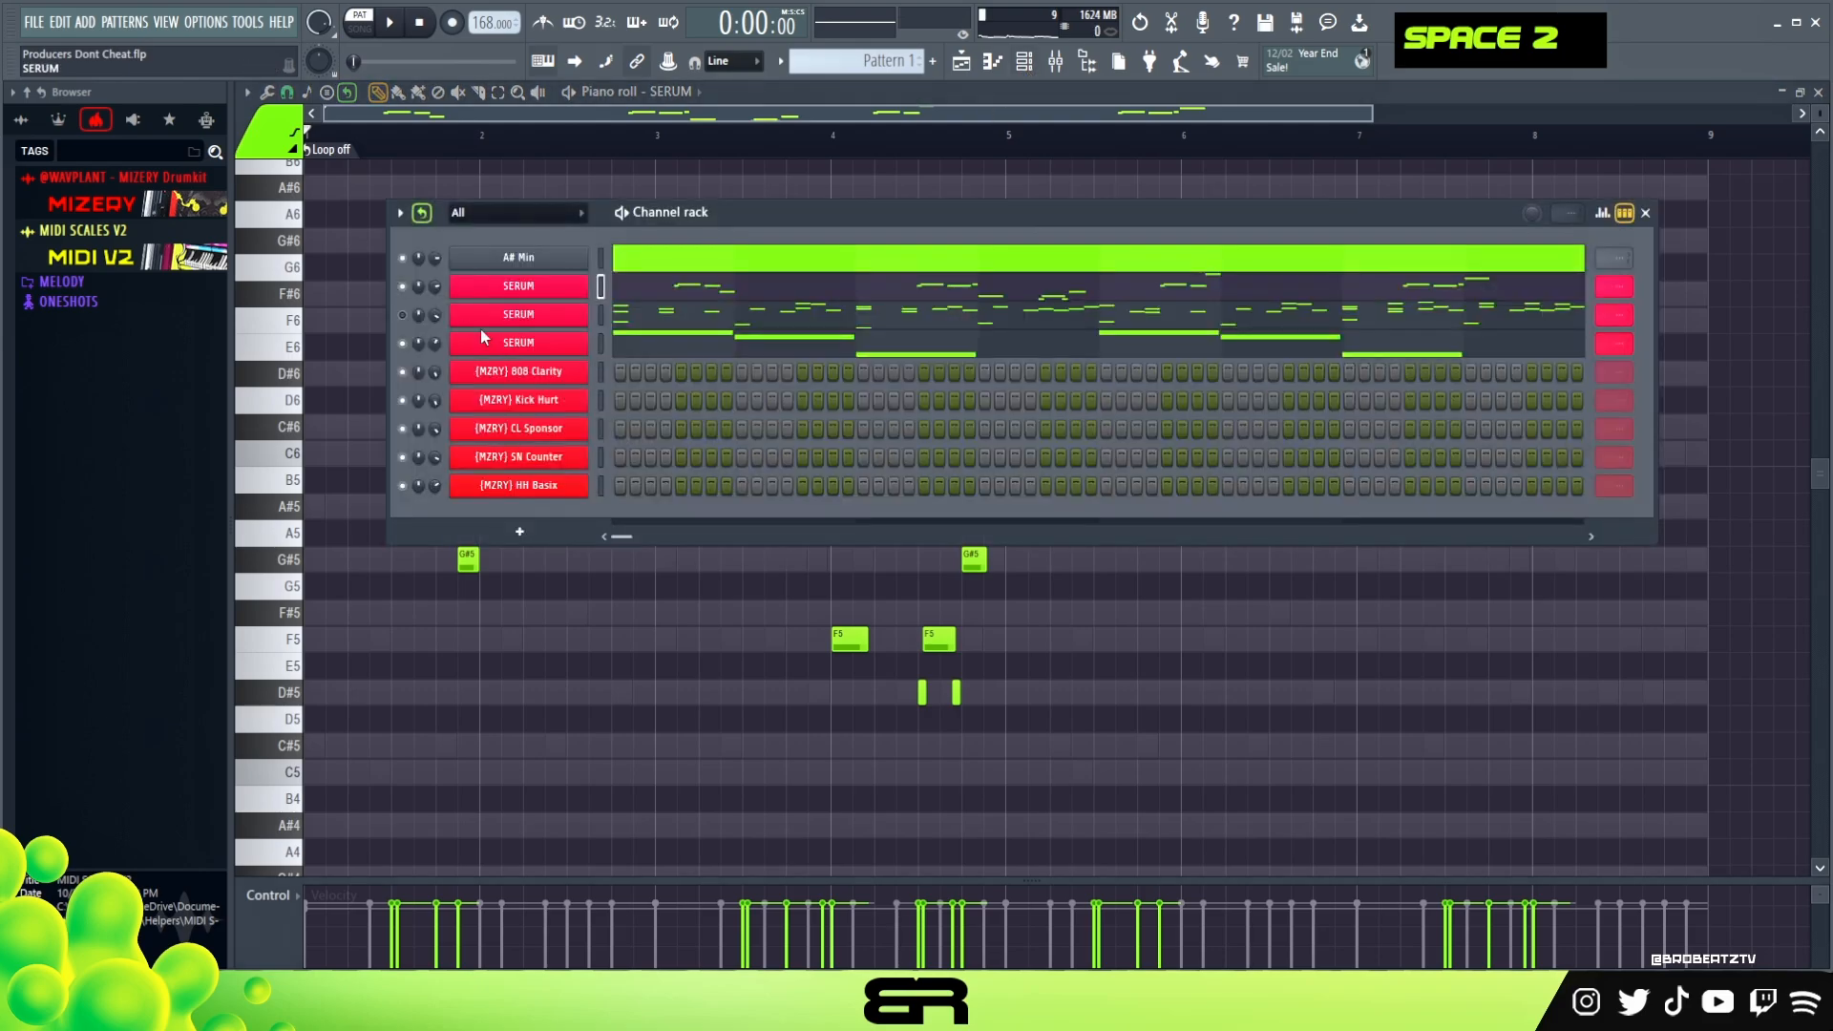
{"action": "double_click", "coordinate": [403, 315]}
{"action": "right_click", "coordinate": [359, 319]}
{"action": "key", "text": "space"}
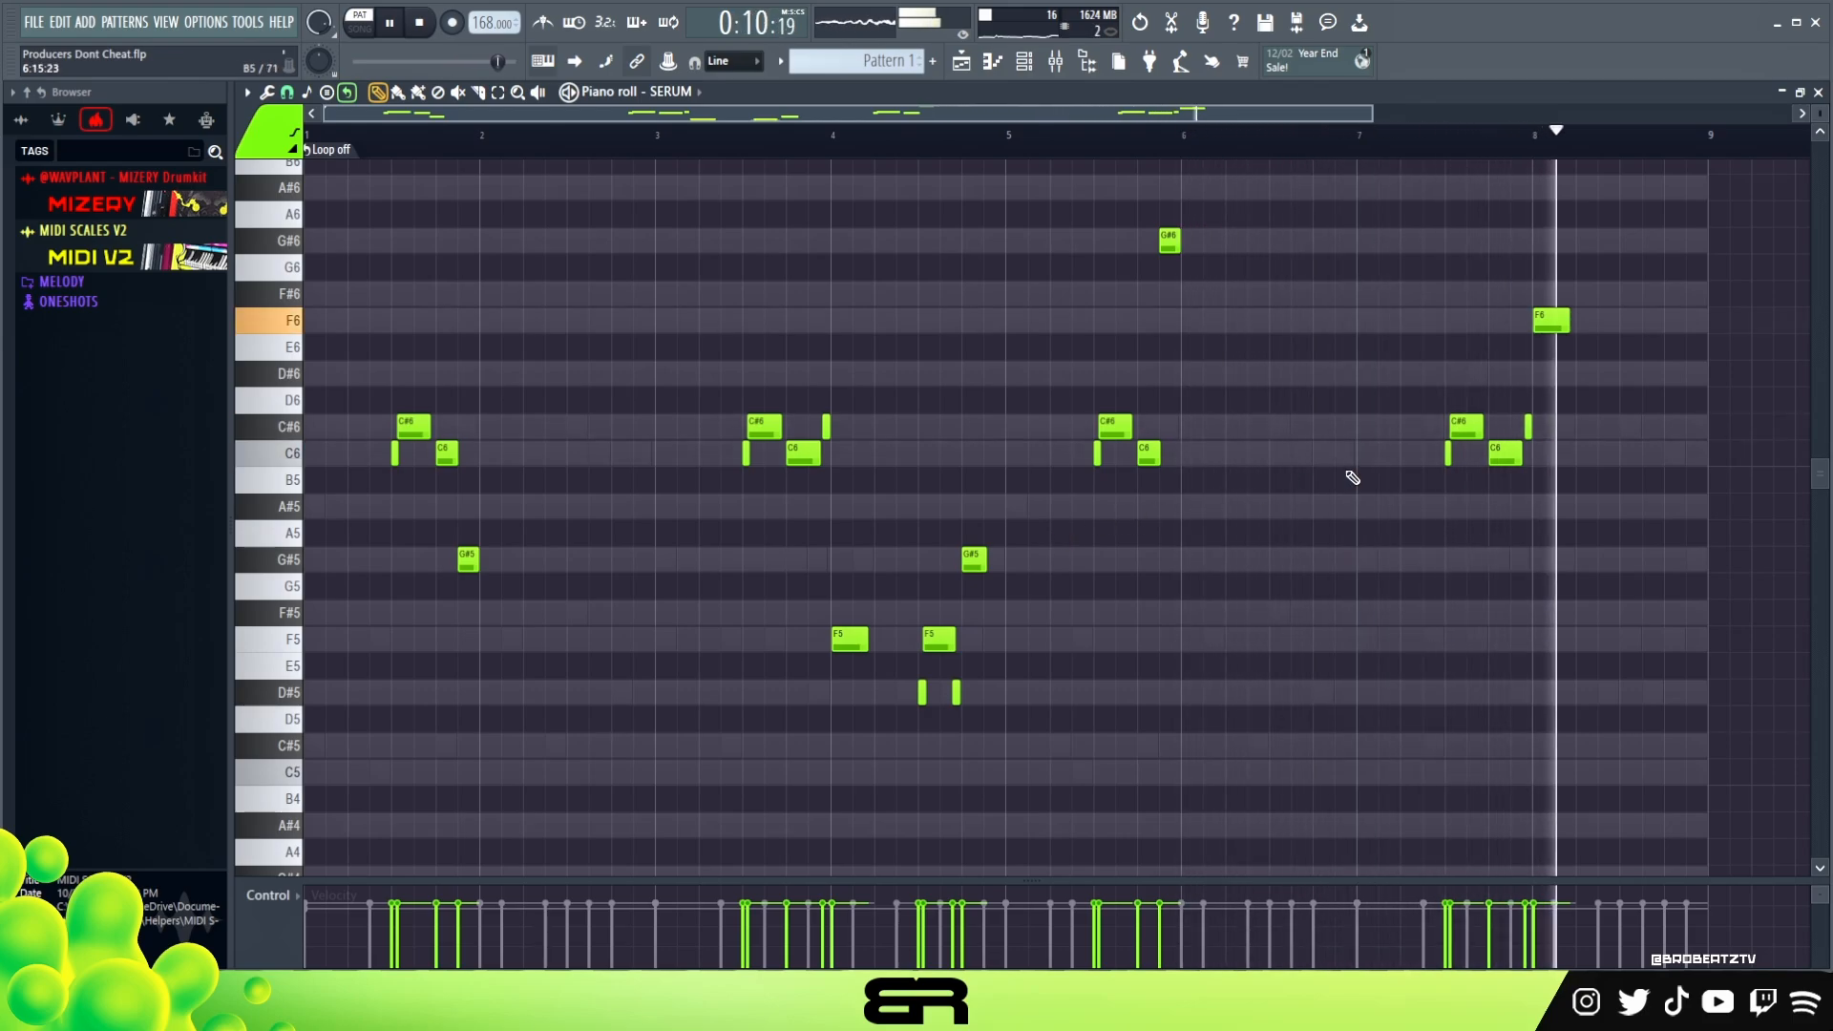
{"action": "key", "text": "space"}
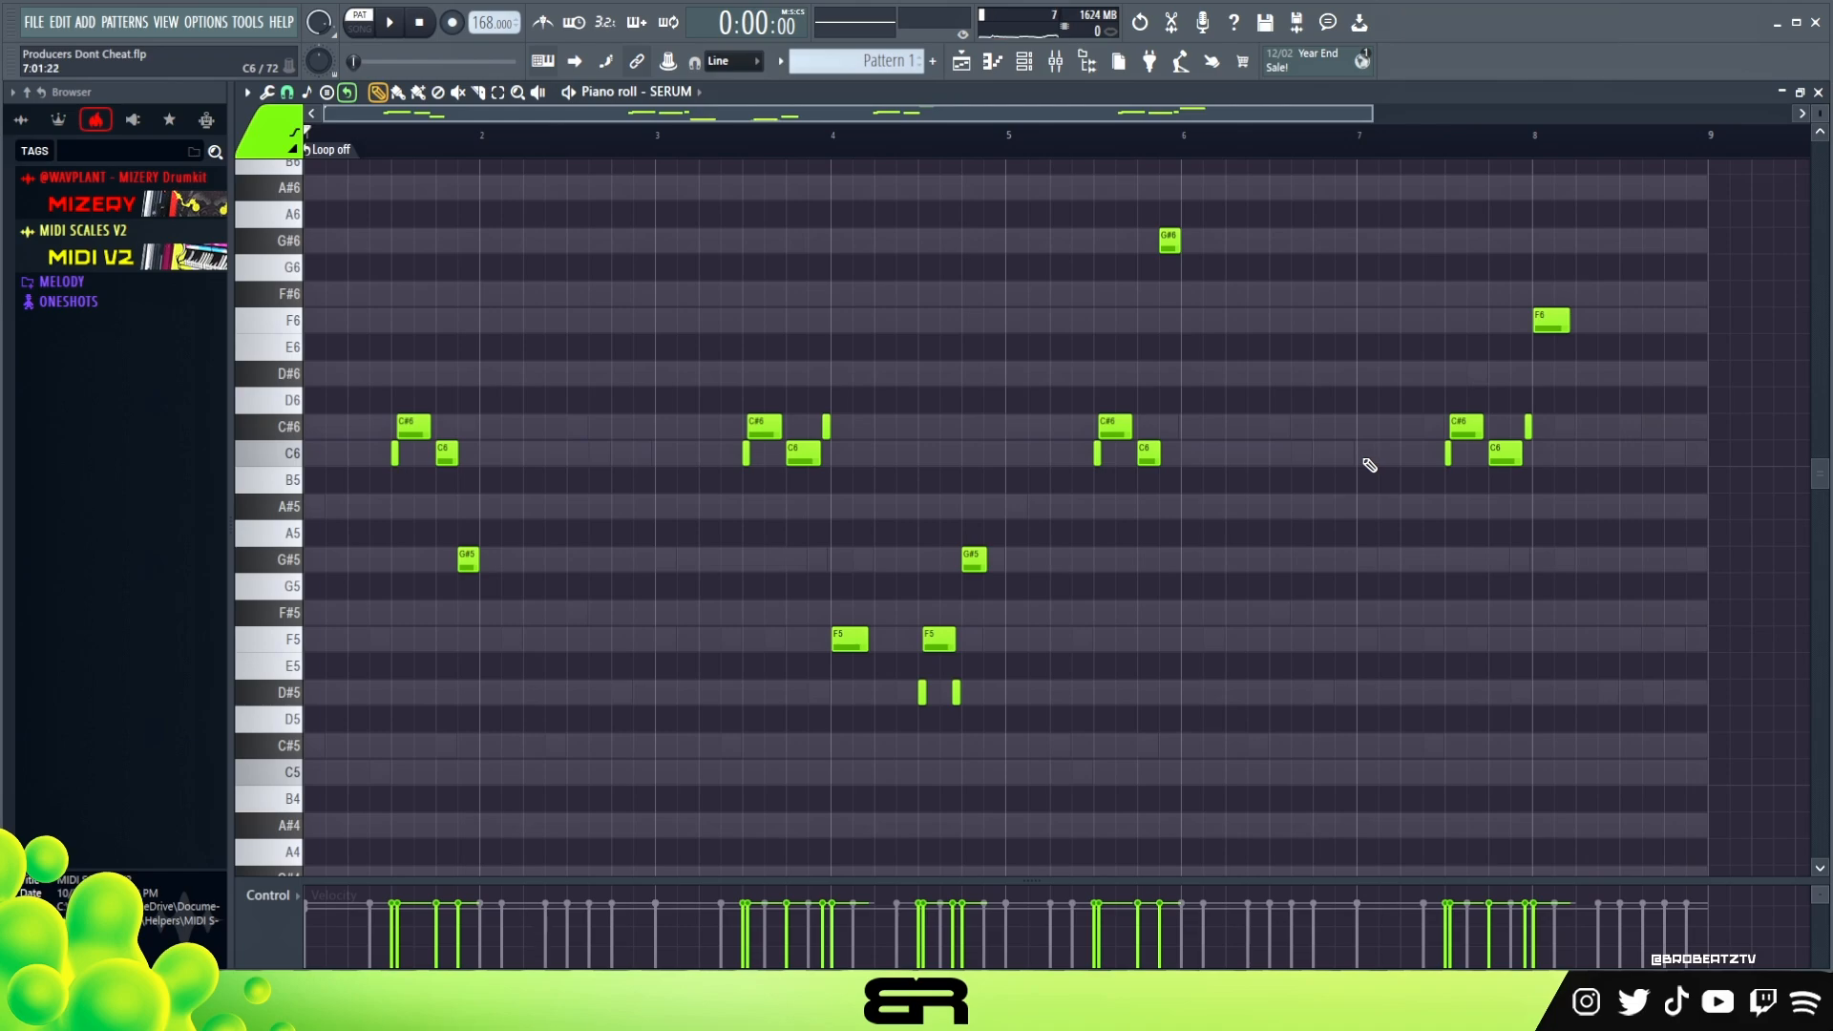
Play the pattern with the mixer shown, solo the second SERUM channel, and play that channel alone.
{"action": "left_click", "coordinate": [1024, 61]}
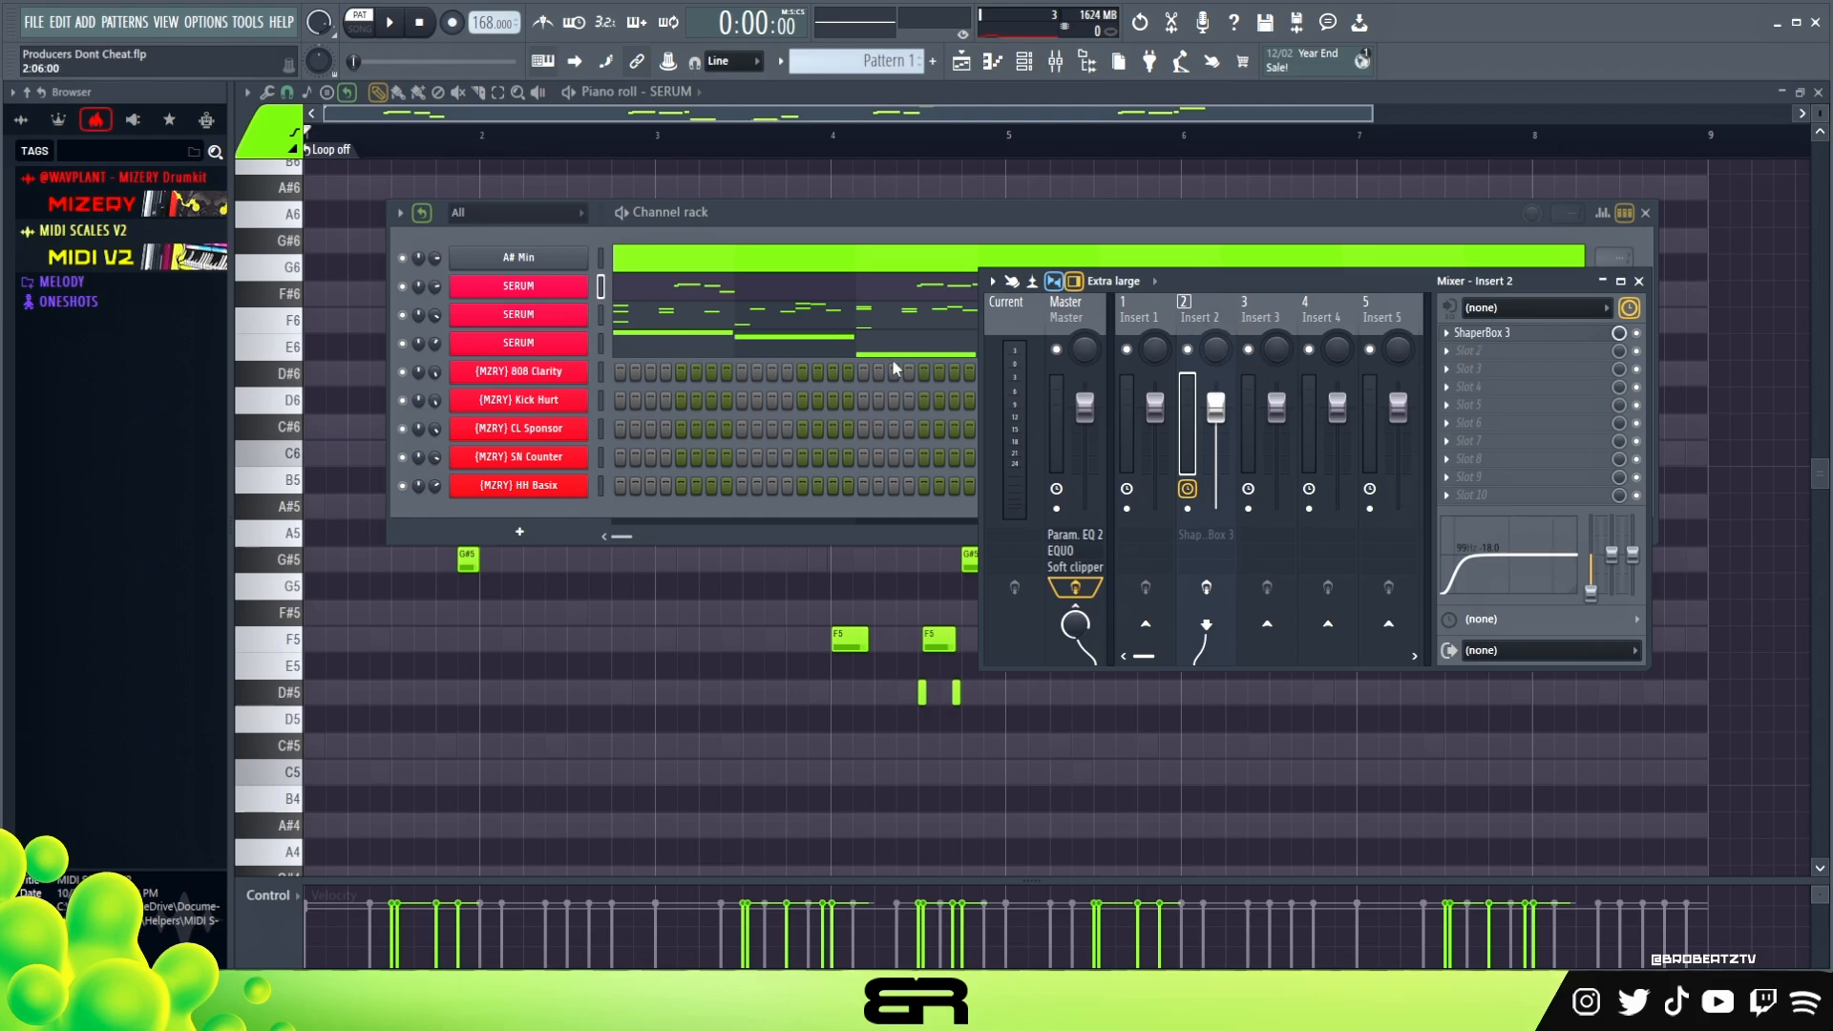
{"action": "key", "text": "space"}
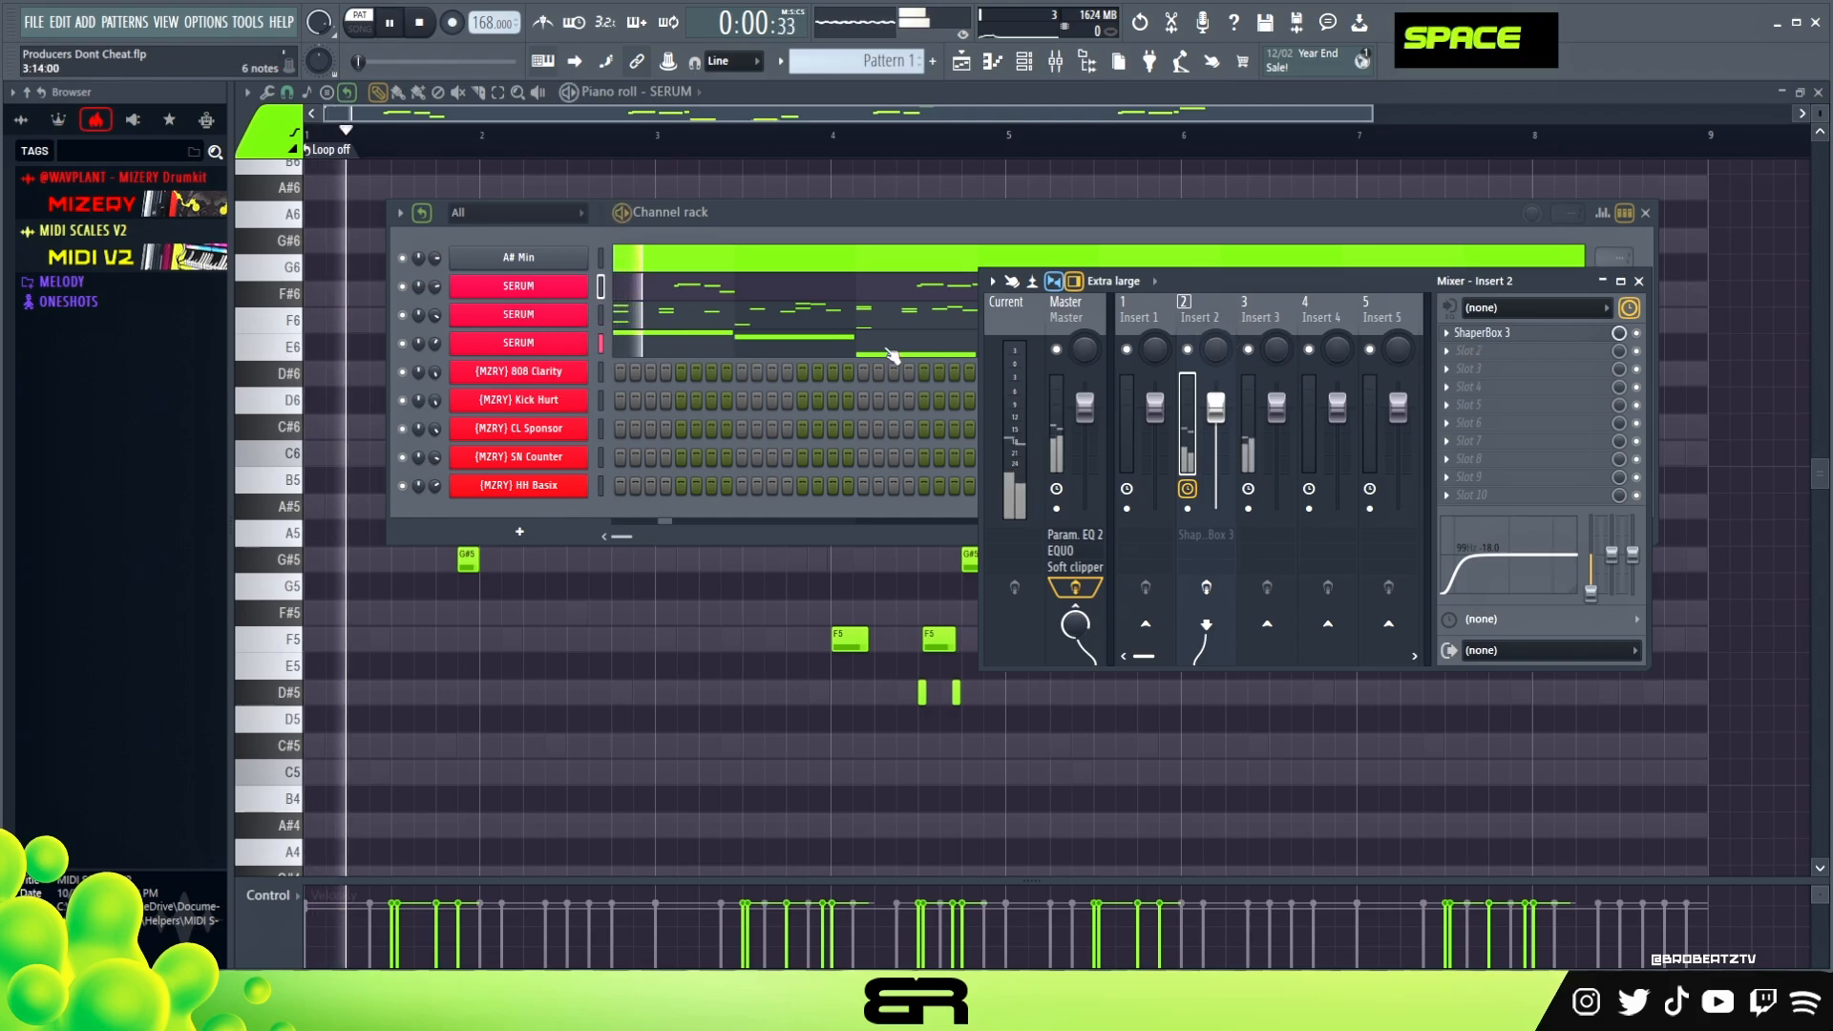
{"action": "key", "text": "space"}
{"action": "left_click", "coordinate": [420, 323], "text": "ctrl"}
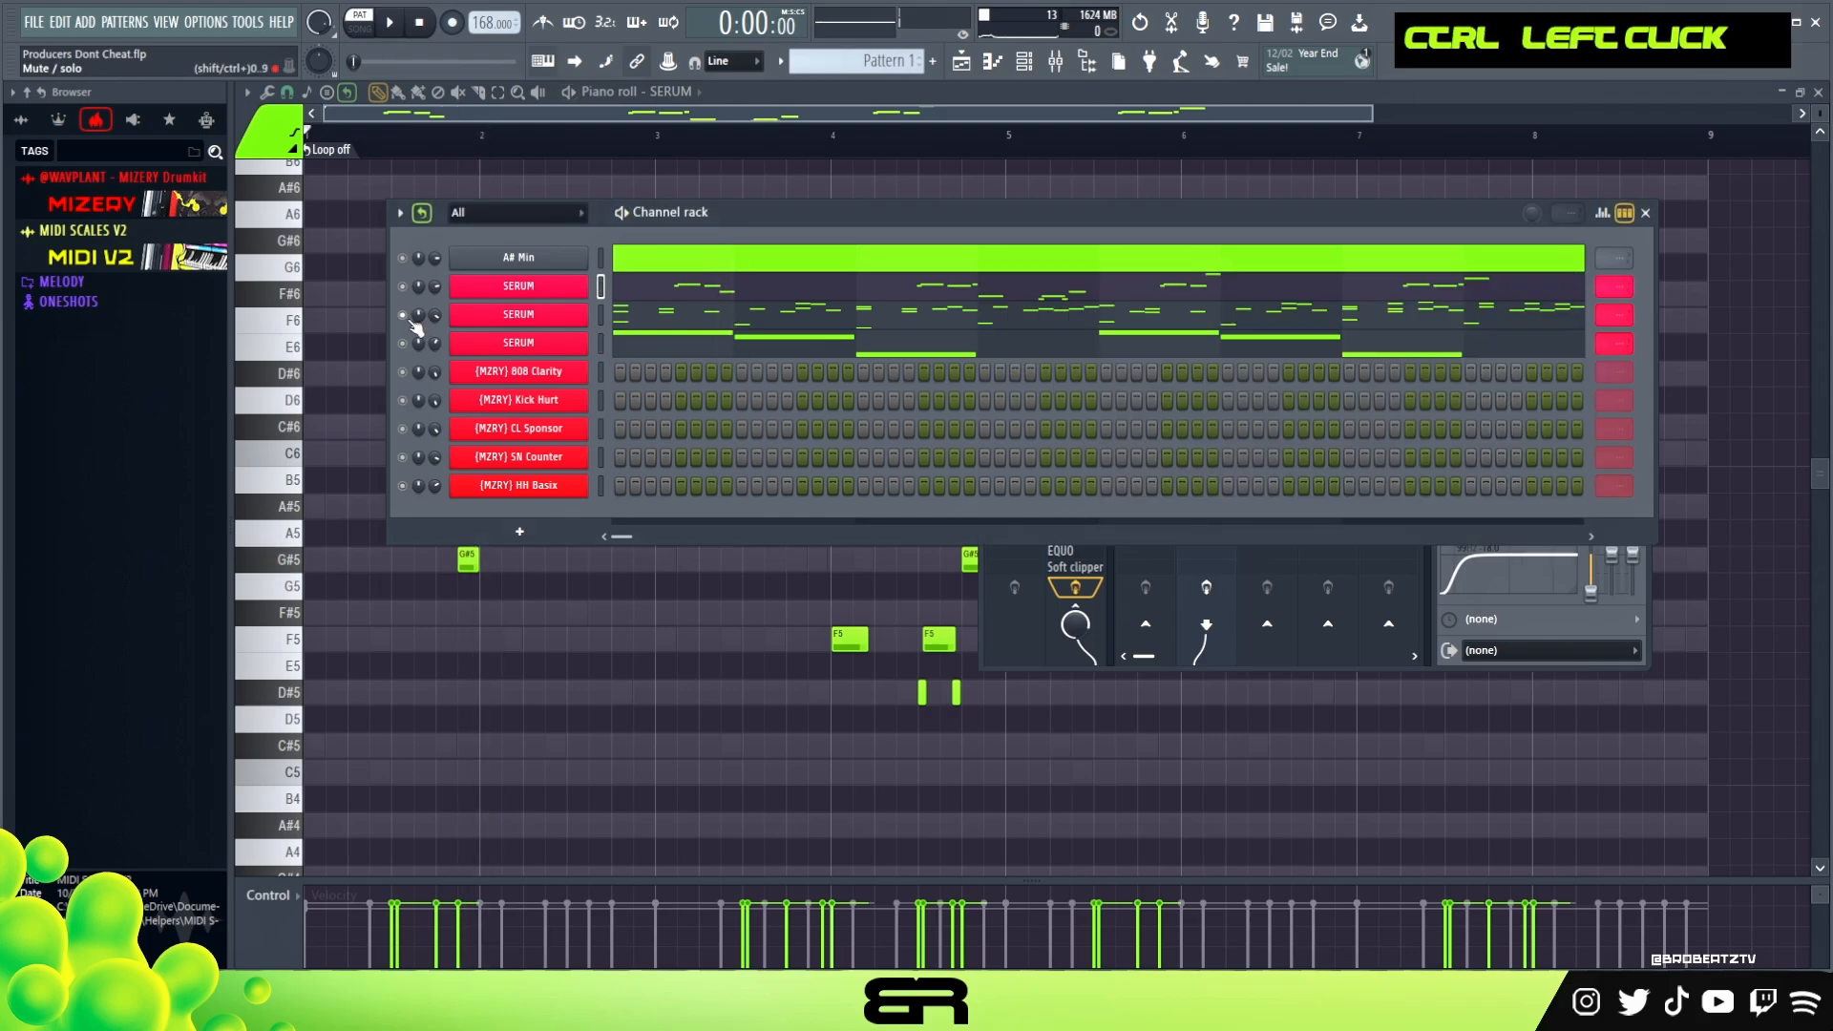
{"action": "key", "text": "space"}
Lower the peaking EQ band of mixer Insert 2 to -2.4 at about 1.1 kHz while the melody plays.
{"action": "left_click_drag", "start_coordinate": [1351, 212], "coordinate": [1337, 367]}
{"action": "left_click_drag", "start_coordinate": [1377, 277], "coordinate": [1367, 231]}
{"action": "key", "text": "space"}
{"action": "key", "text": "space"}
{"action": "mouse_move", "coordinate": [1499, 506]}
{"action": "left_mouse_down"}
{"action": "mouse_move", "coordinate": [1539, 532]}
{"action": "mouse_move", "coordinate": [1488, 509]}
{"action": "left_mouse_up"}
{"action": "right_click", "coordinate": [1488, 510]}
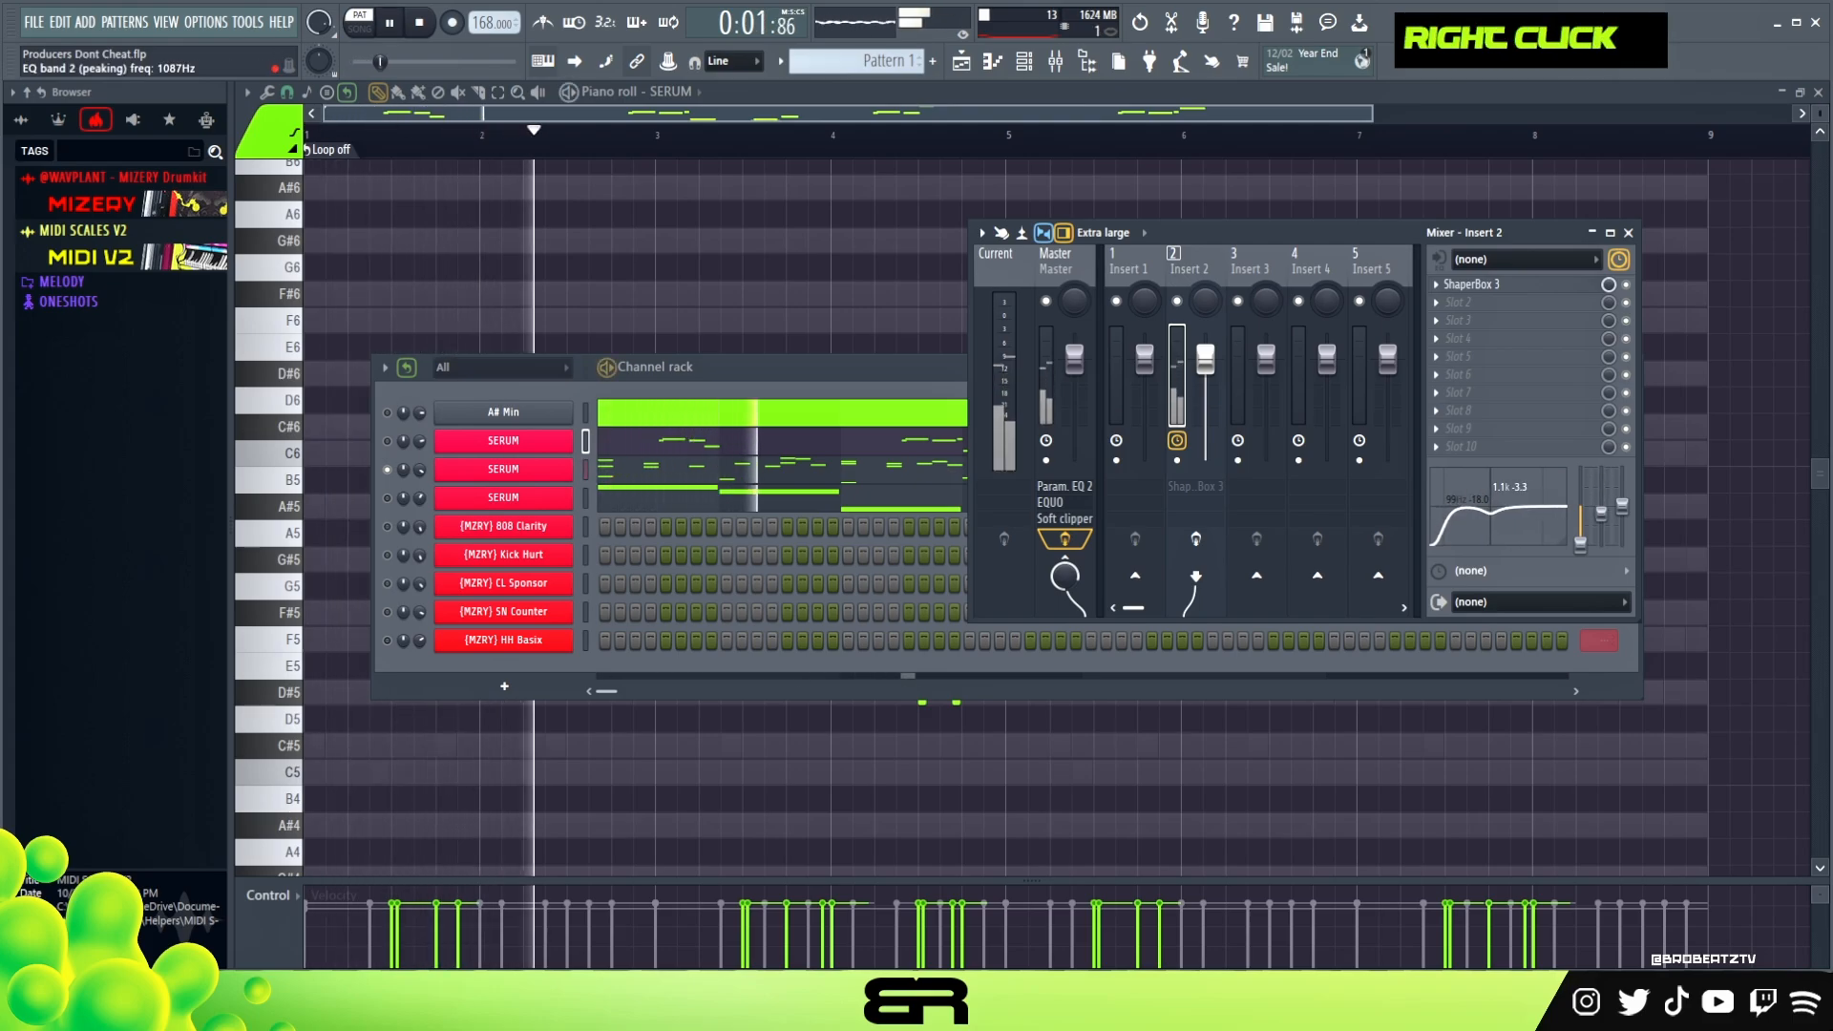
{"action": "key", "text": "space"}
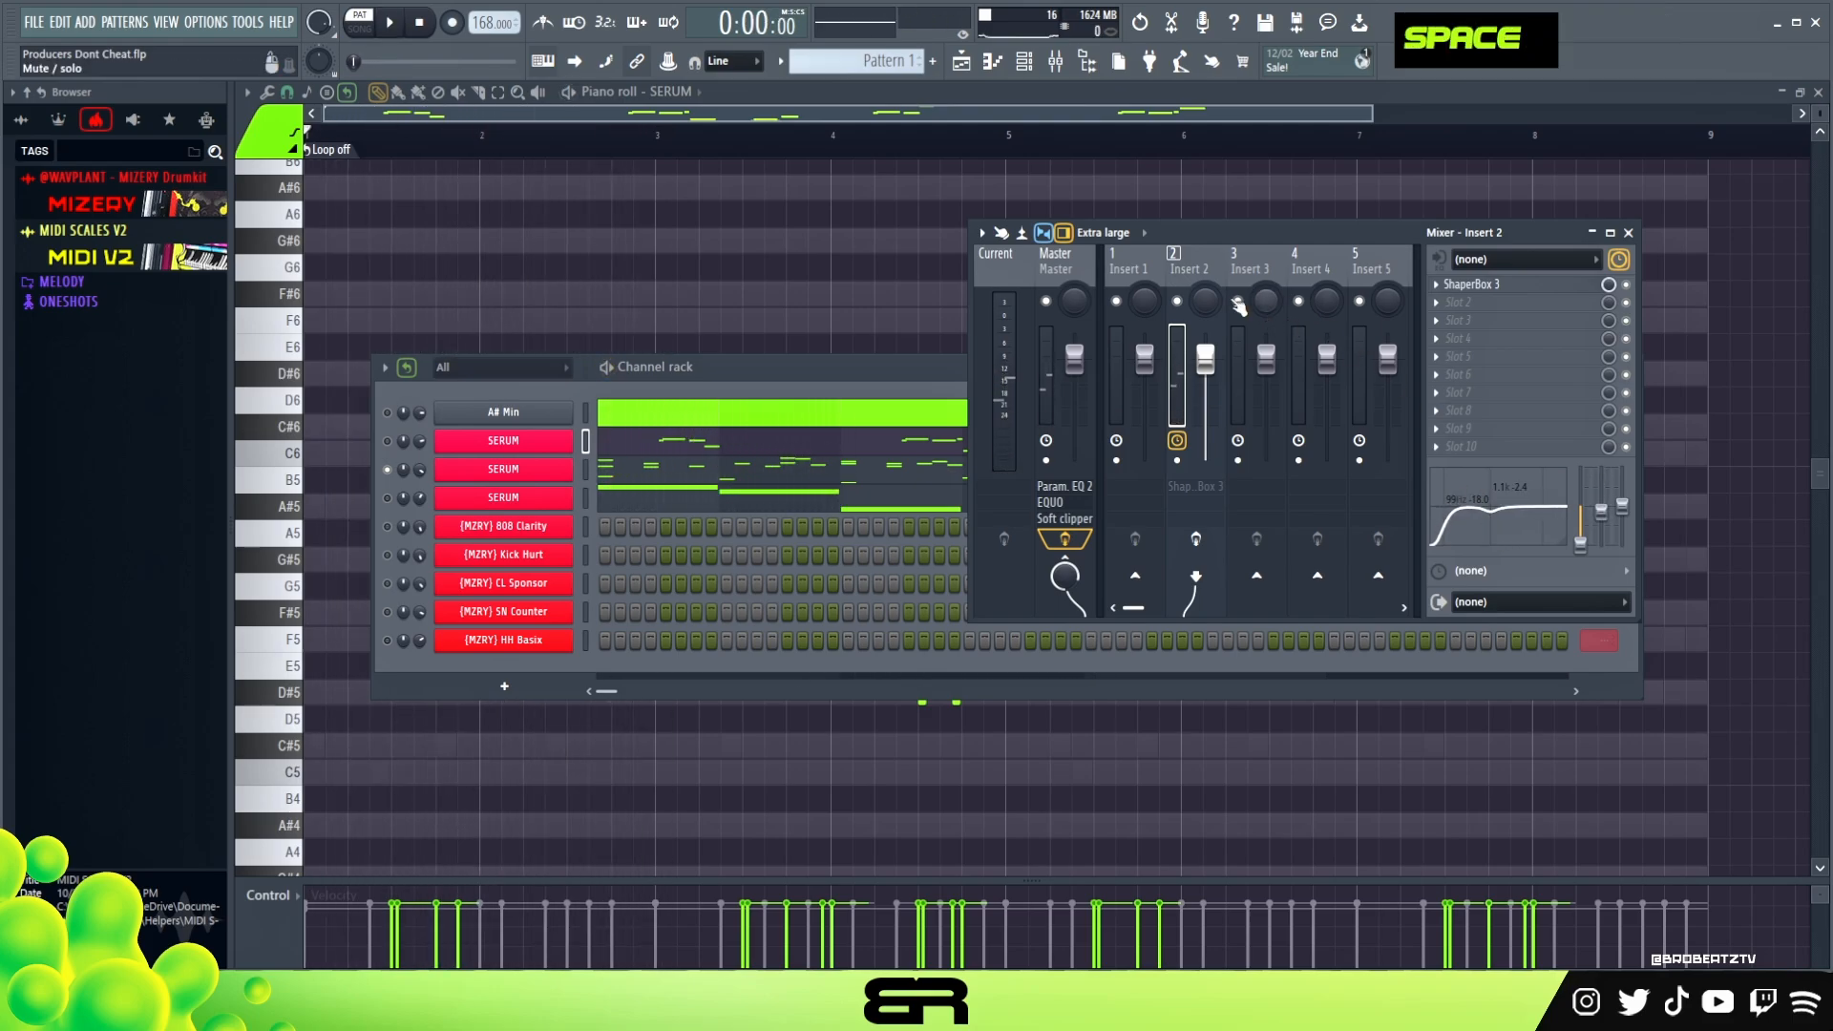
Check the ShaperBox 3 time curve on Insert 2 and enable the effect.
{"action": "left_click", "coordinate": [1473, 285]}
{"action": "left_click_drag", "start_coordinate": [969, 370], "coordinate": [980, 208]}
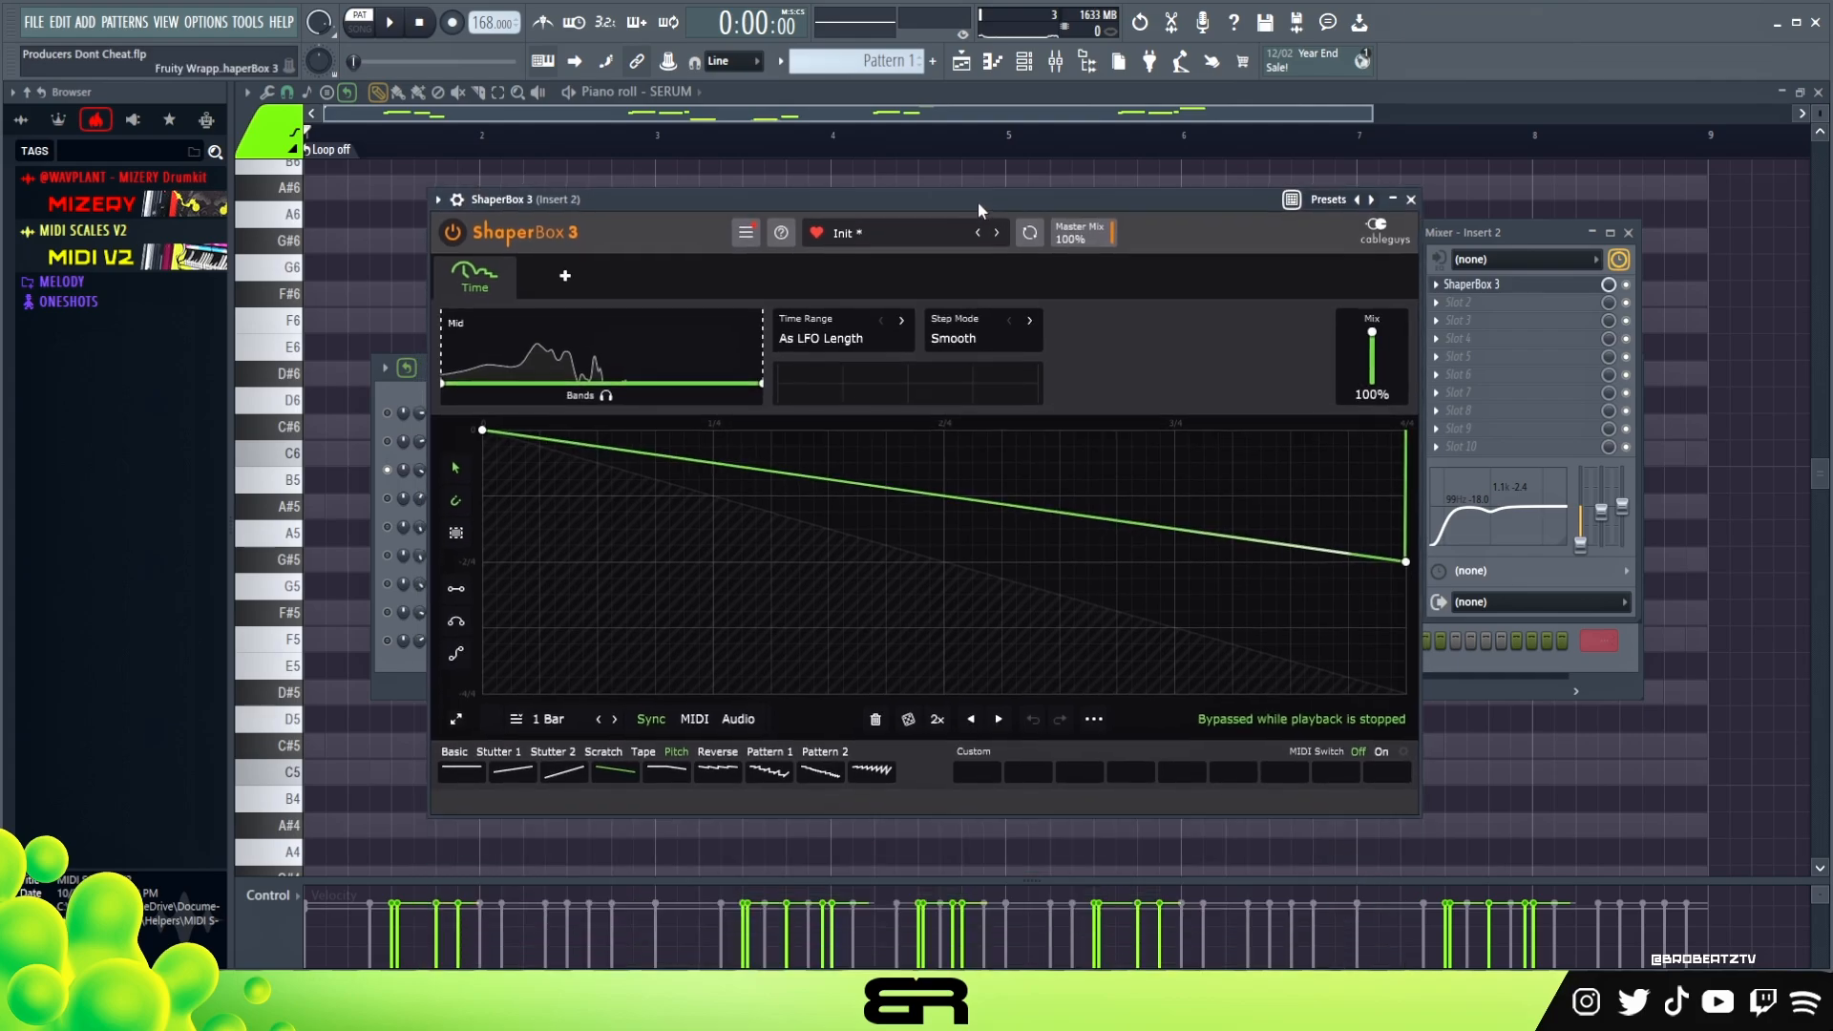
{"action": "left_click", "coordinate": [1411, 196]}
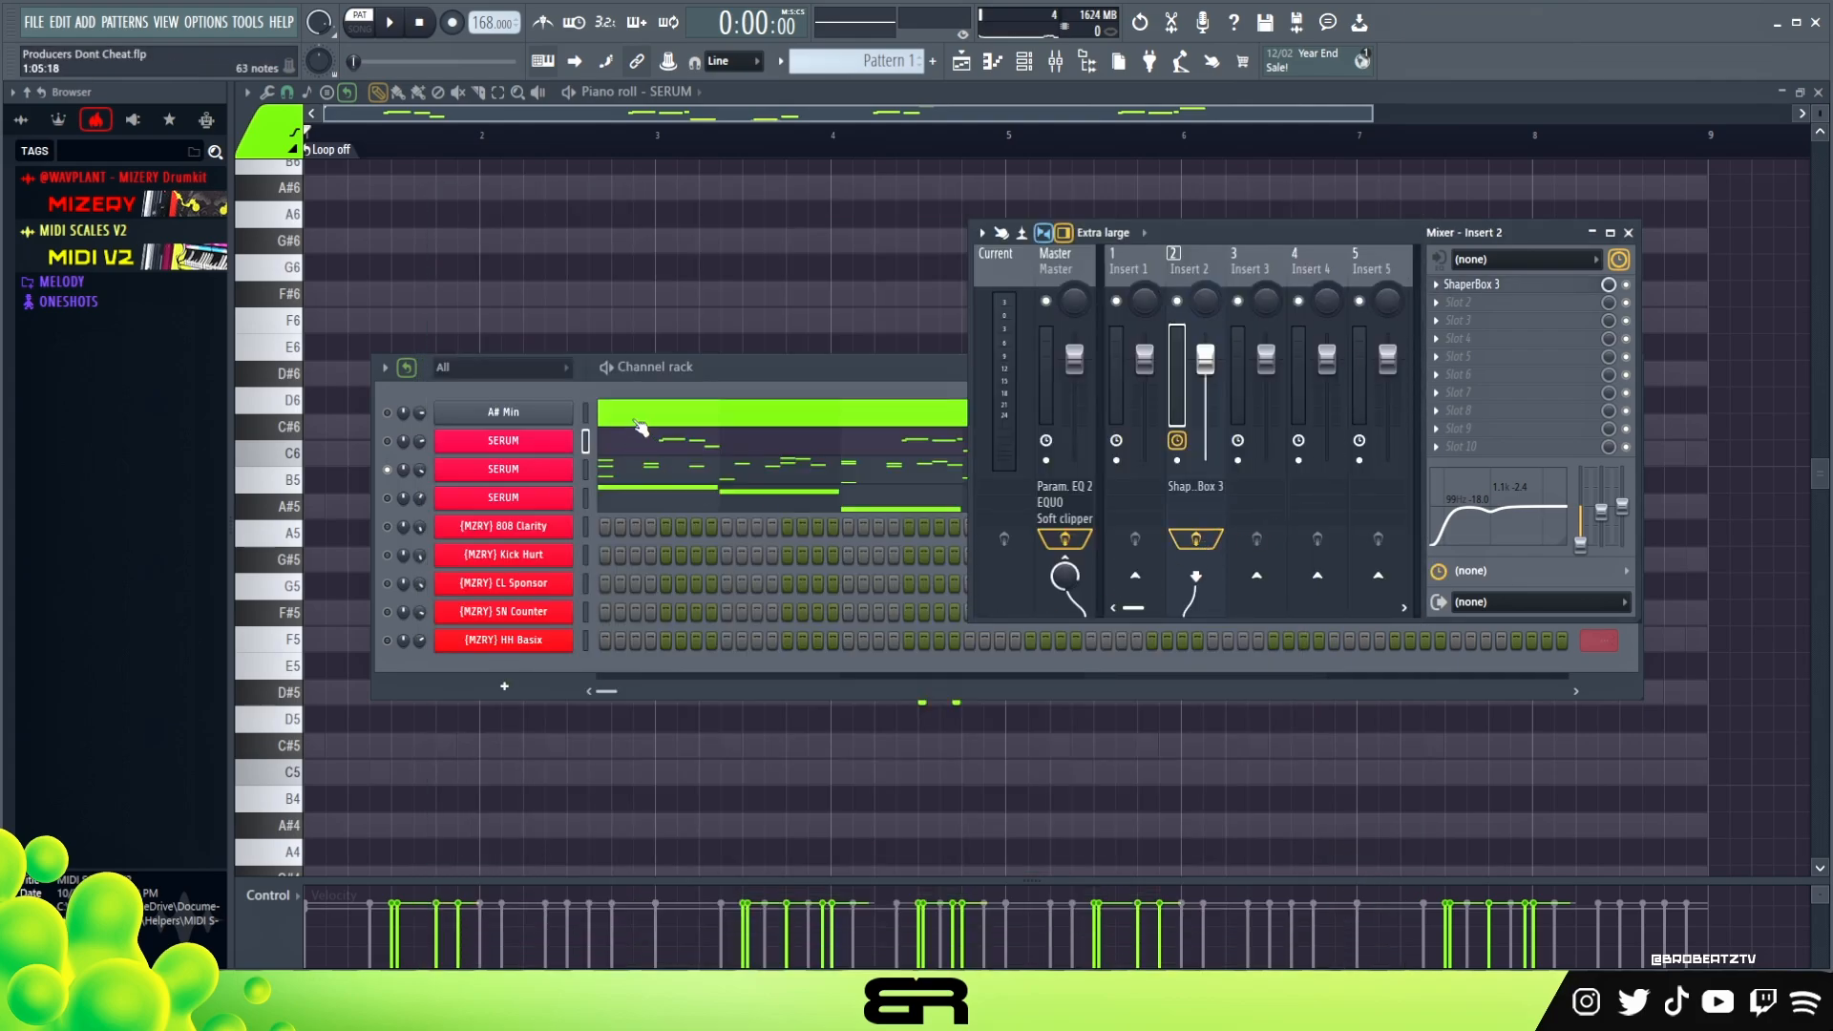
Activate all three SERUM channels and play the full melody with the Insert 2 effect.
{"action": "double_click", "coordinate": [822, 368]}
{"action": "key", "text": "space"}
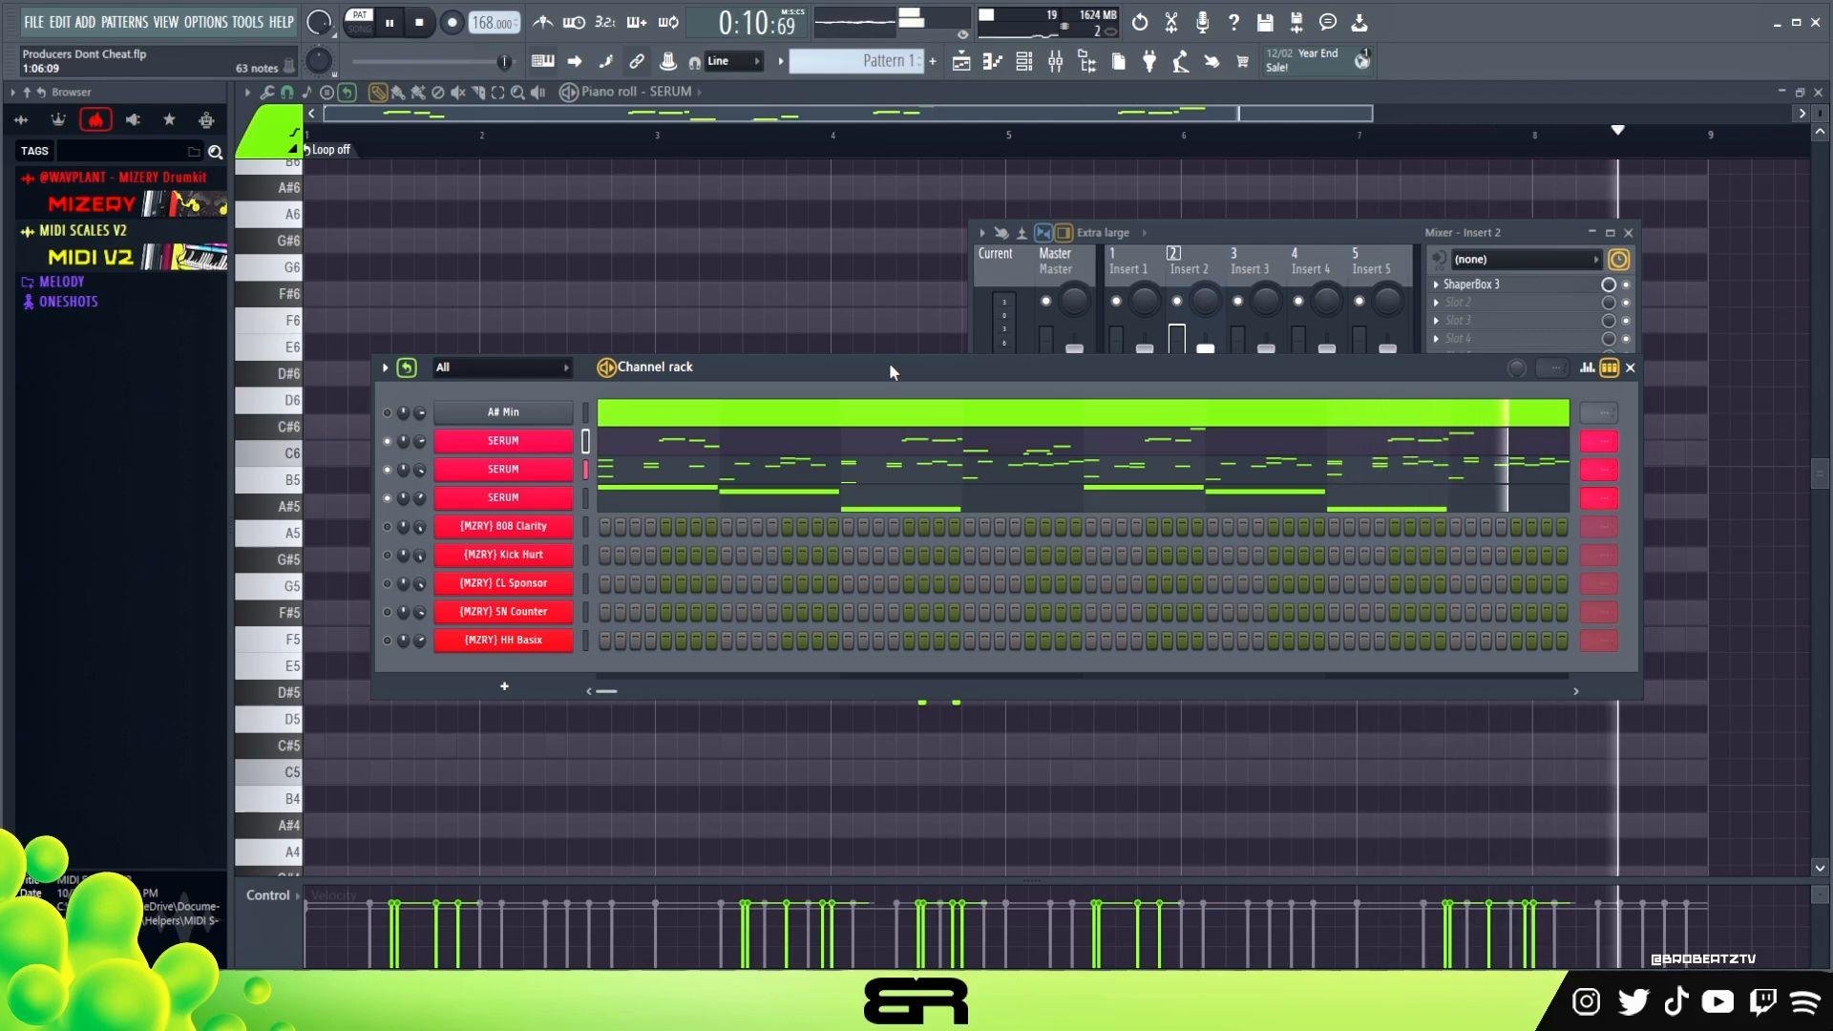
{"action": "key", "text": "space"}
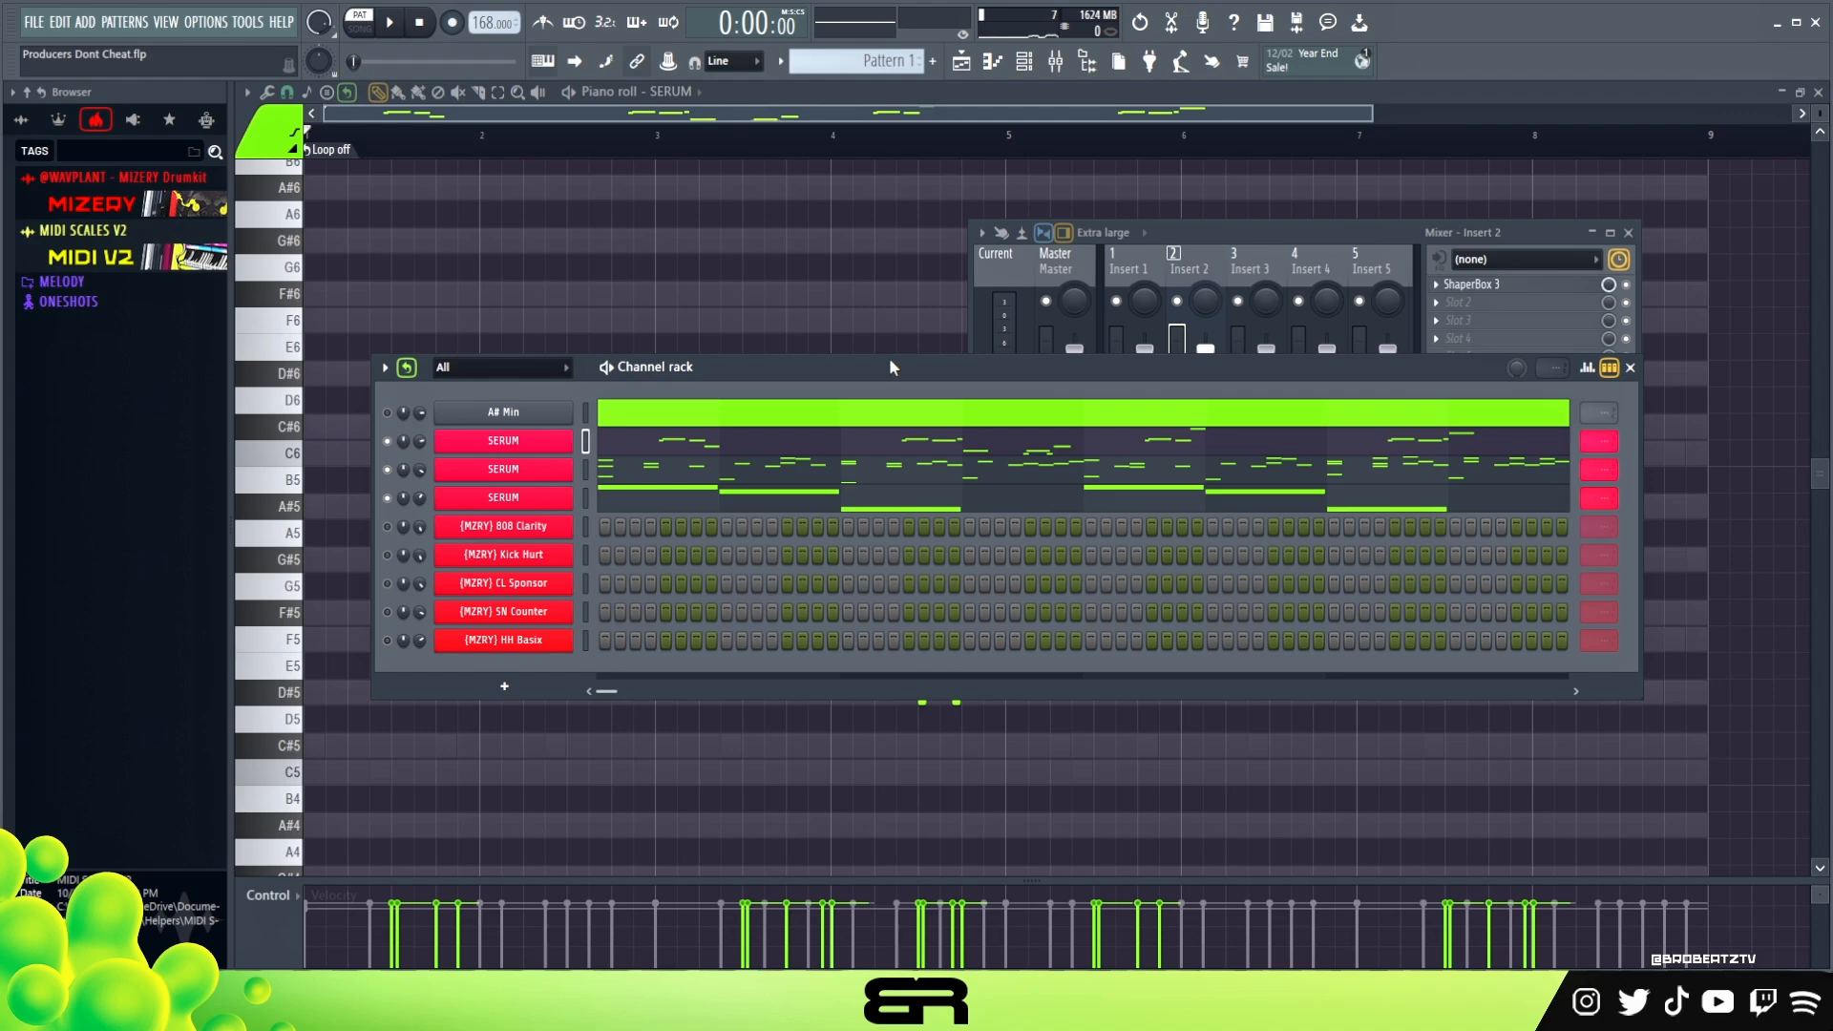
Mute the first two SERUM channels, keep the long-note one active, and unmute the 808, kick, clap, snare and hi-hat channels.
{"action": "left_click_drag", "start_coordinate": [871, 373], "coordinate": [930, 318]}
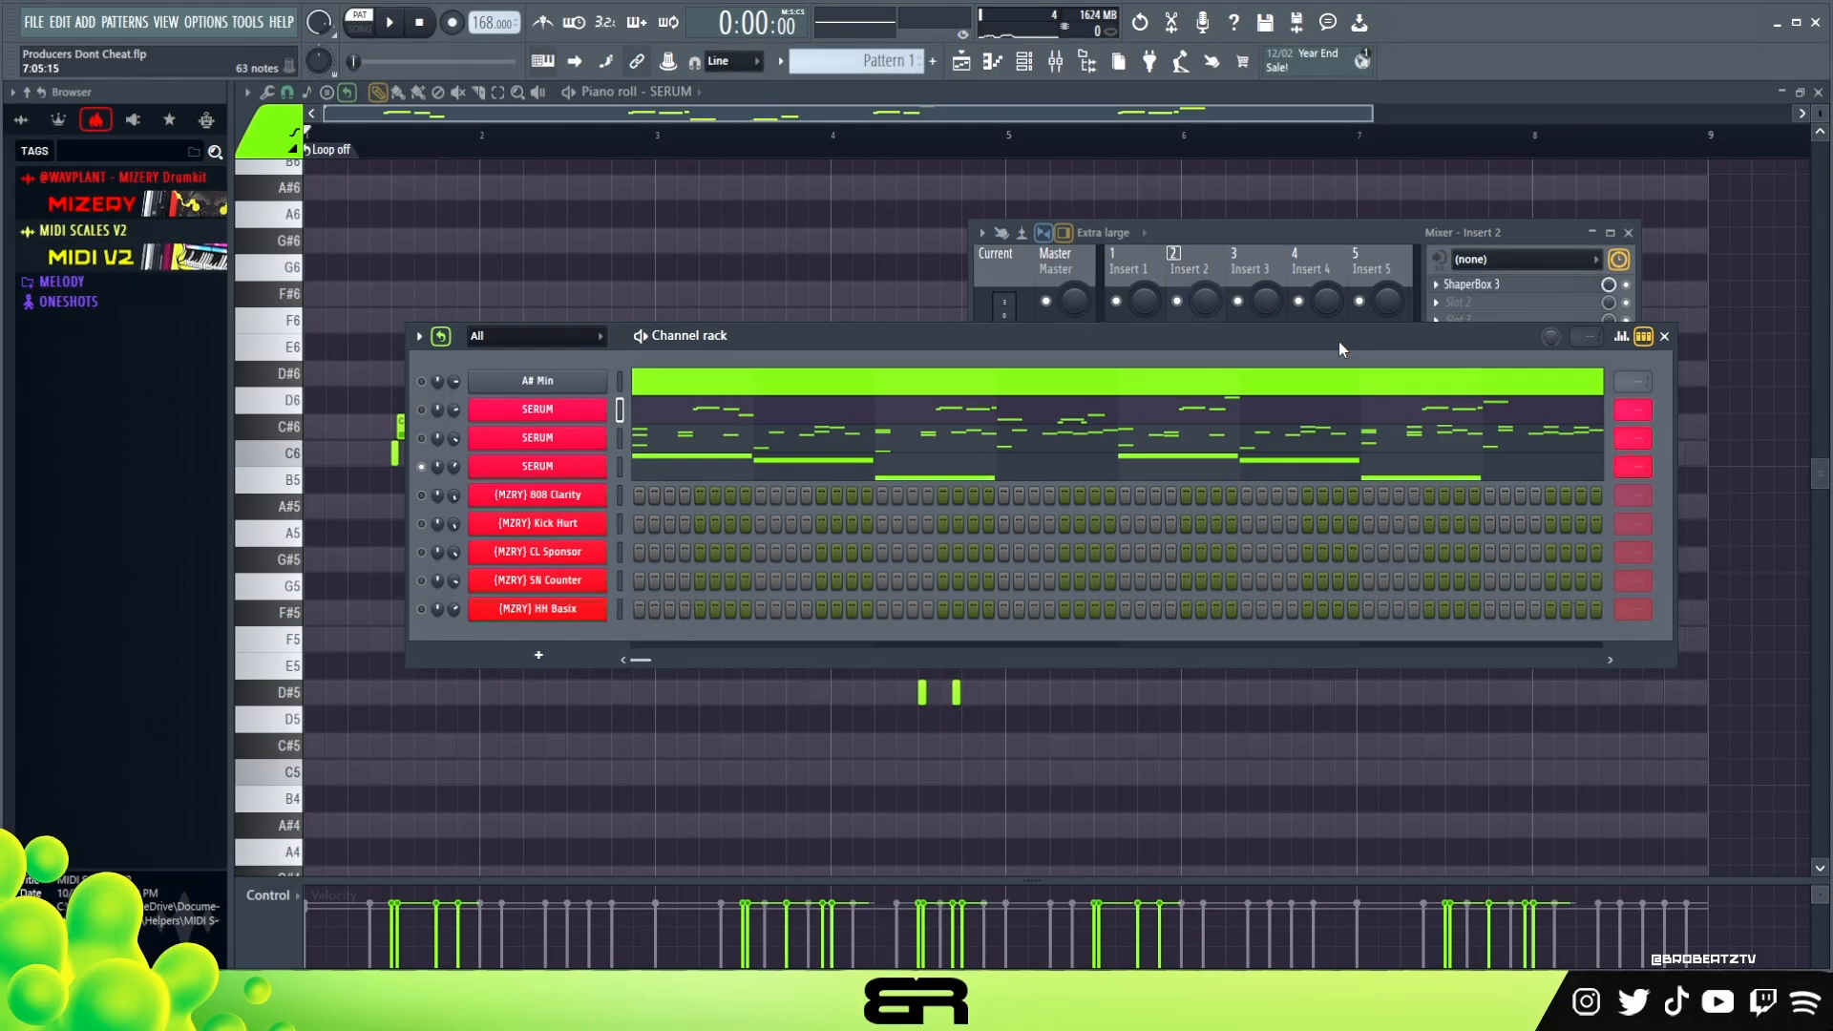
{"action": "mouse_move", "coordinate": [1246, 336]}
{"action": "left_mouse_down"}
{"action": "mouse_move", "coordinate": [1277, 309]}
{"action": "mouse_move", "coordinate": [1222, 310]}
{"action": "left_mouse_up"}
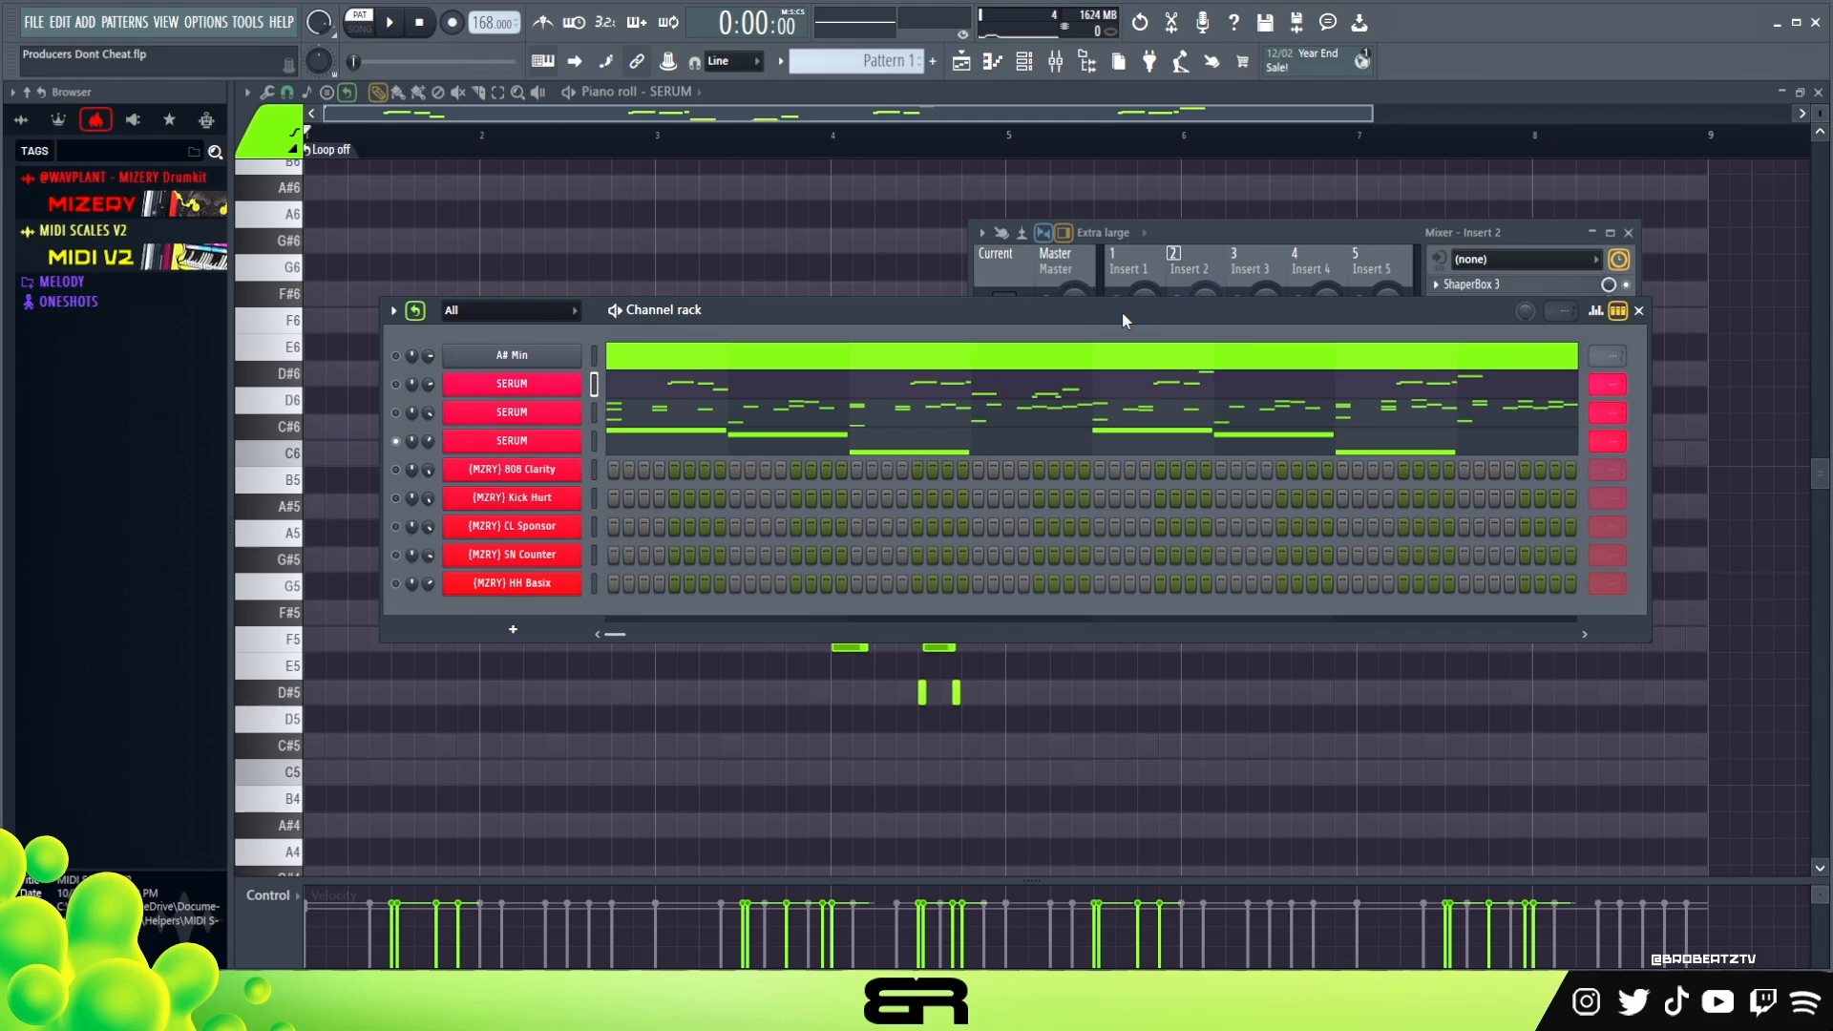
{"action": "left_click_drag", "start_coordinate": [959, 310], "coordinate": [986, 285]}
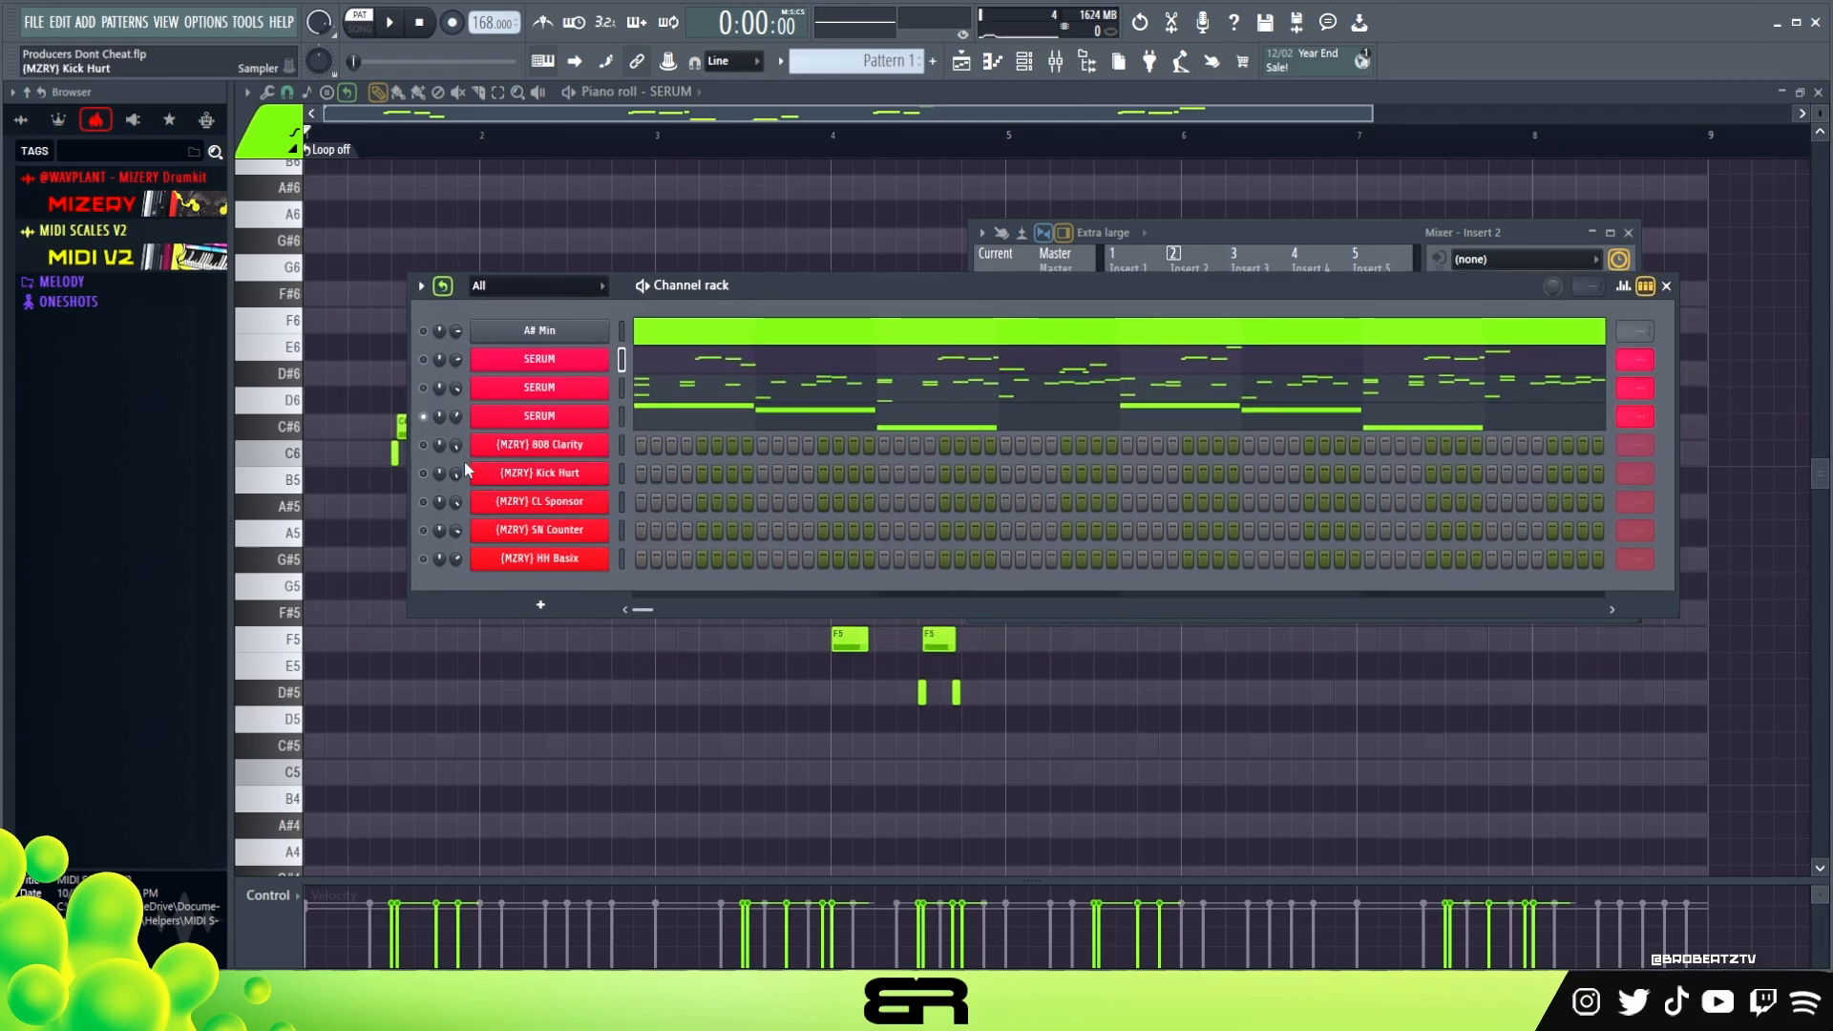
{"action": "left_click", "coordinate": [424, 446]}
{"action": "left_click", "coordinate": [424, 473]}
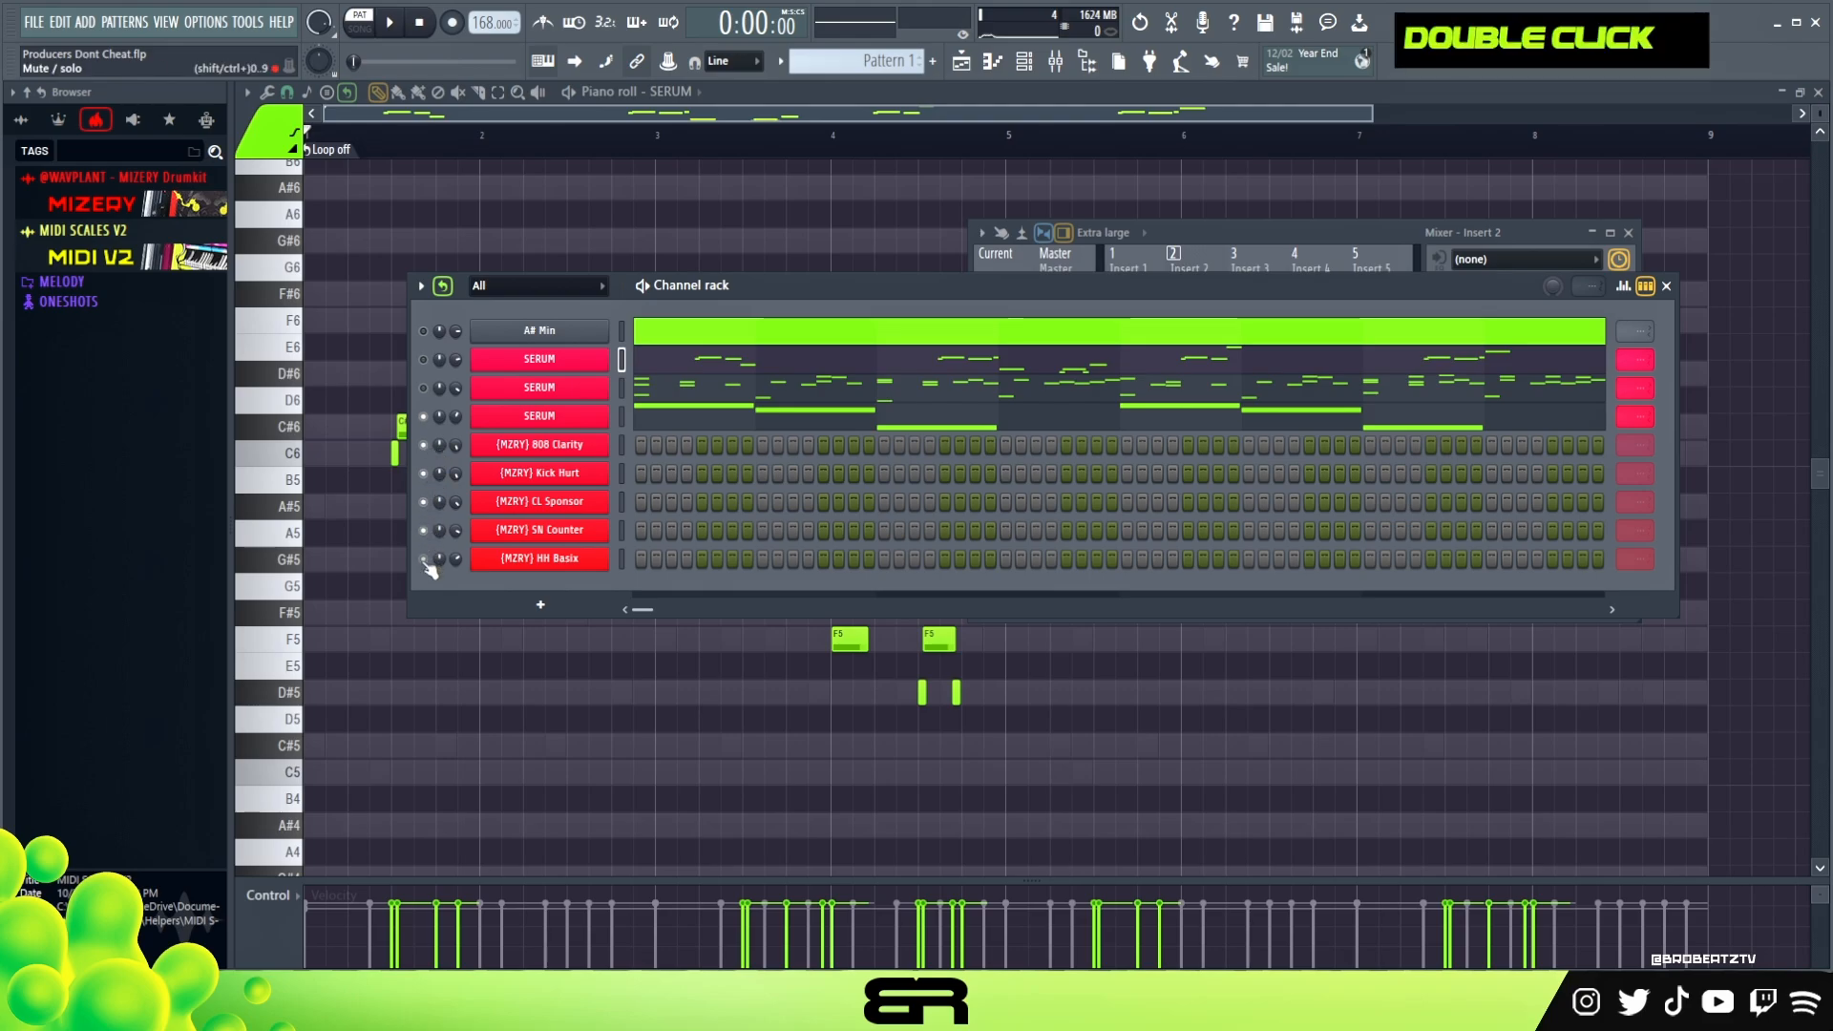
Examine the melody's lowest notes in bars 1 to 4 as root notes for the 808.
{"action": "left_click", "coordinate": [659, 395]}
{"action": "scroll", "coordinate": [647, 458], "scroll_direction": "down", "scroll_amount": 9}
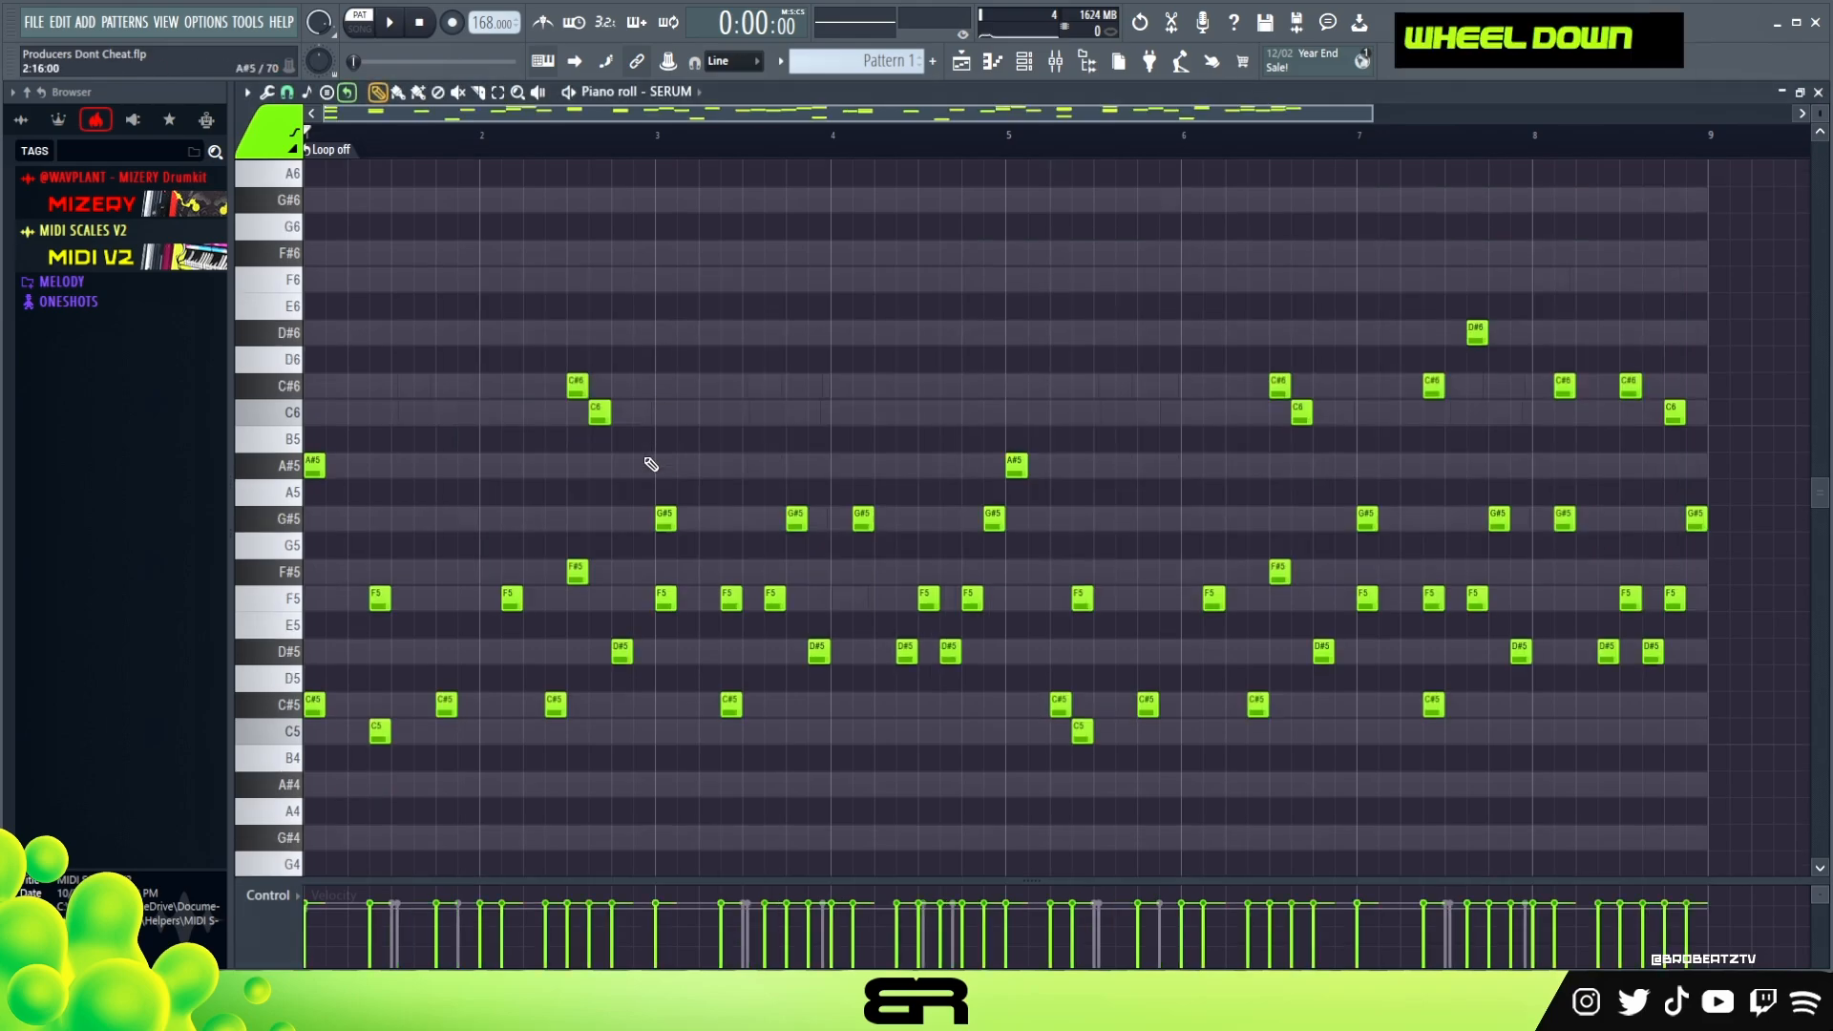
{"action": "left_click_drag", "start_coordinate": [321, 430], "coordinate": [989, 731]}
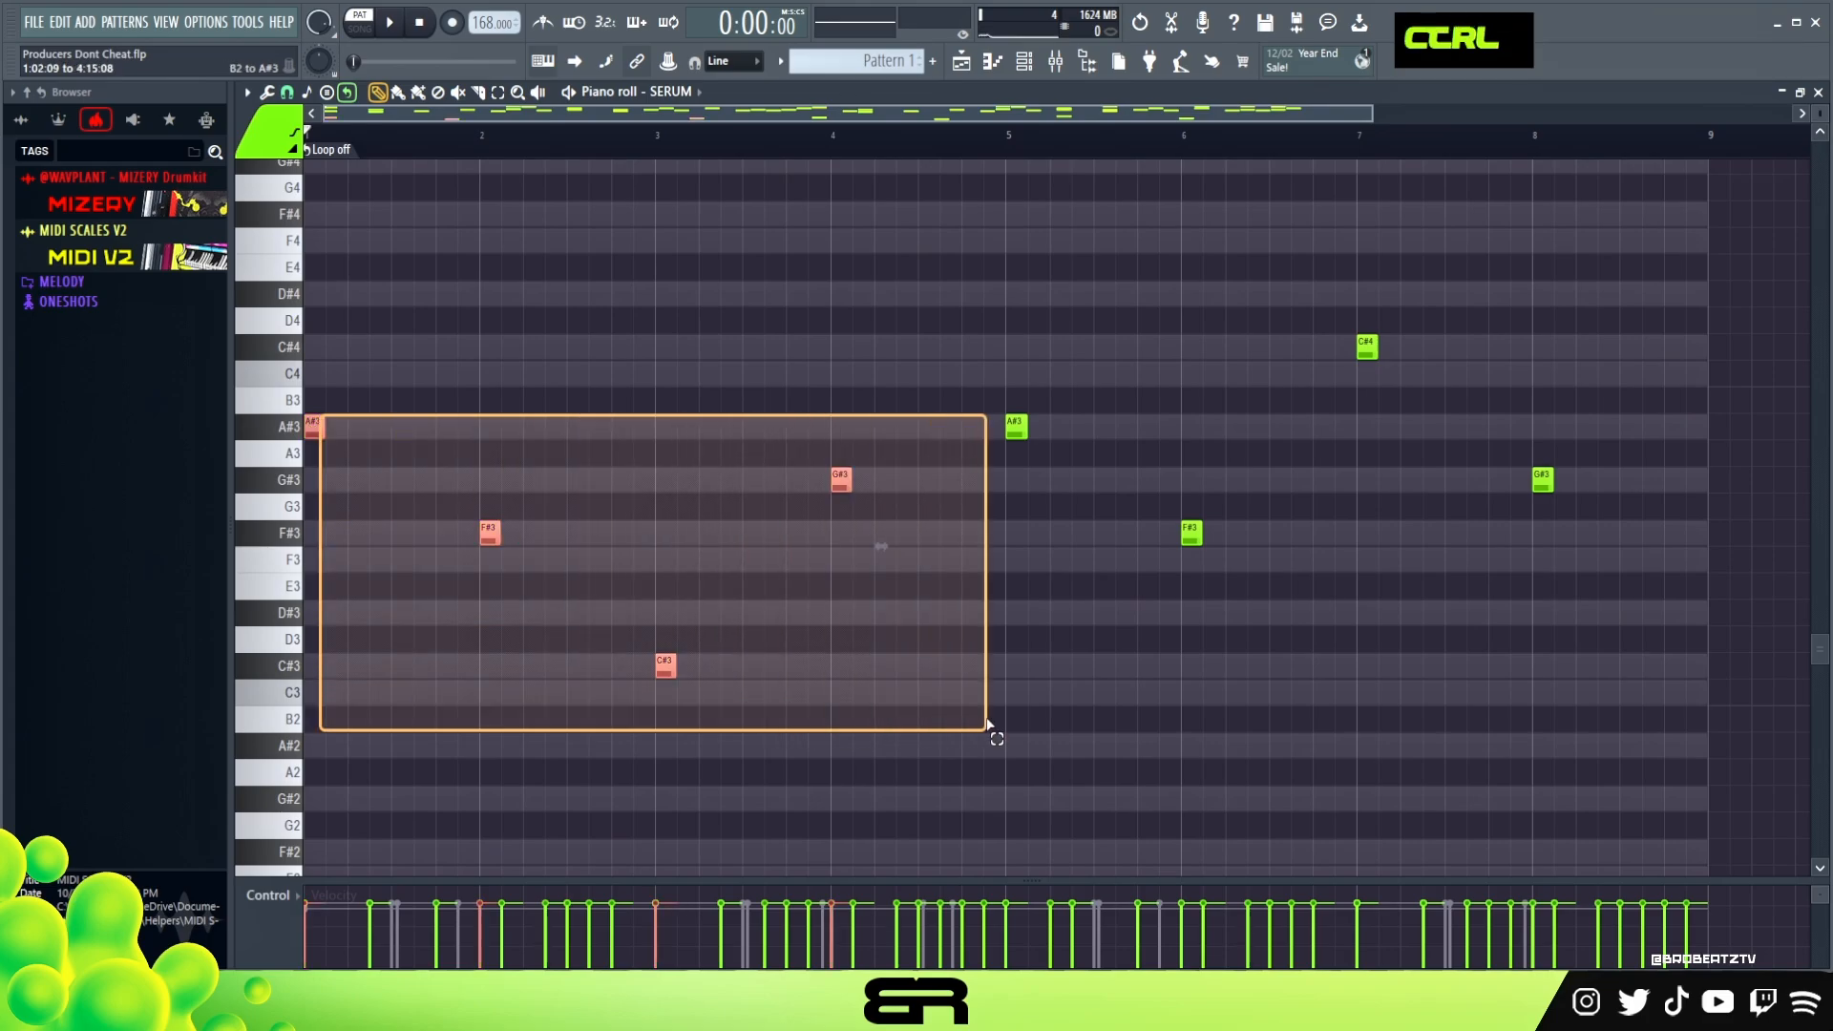
{"action": "left_click", "coordinate": [1026, 561], "text": "ctrl"}
{"action": "left_click", "coordinate": [1029, 65]}
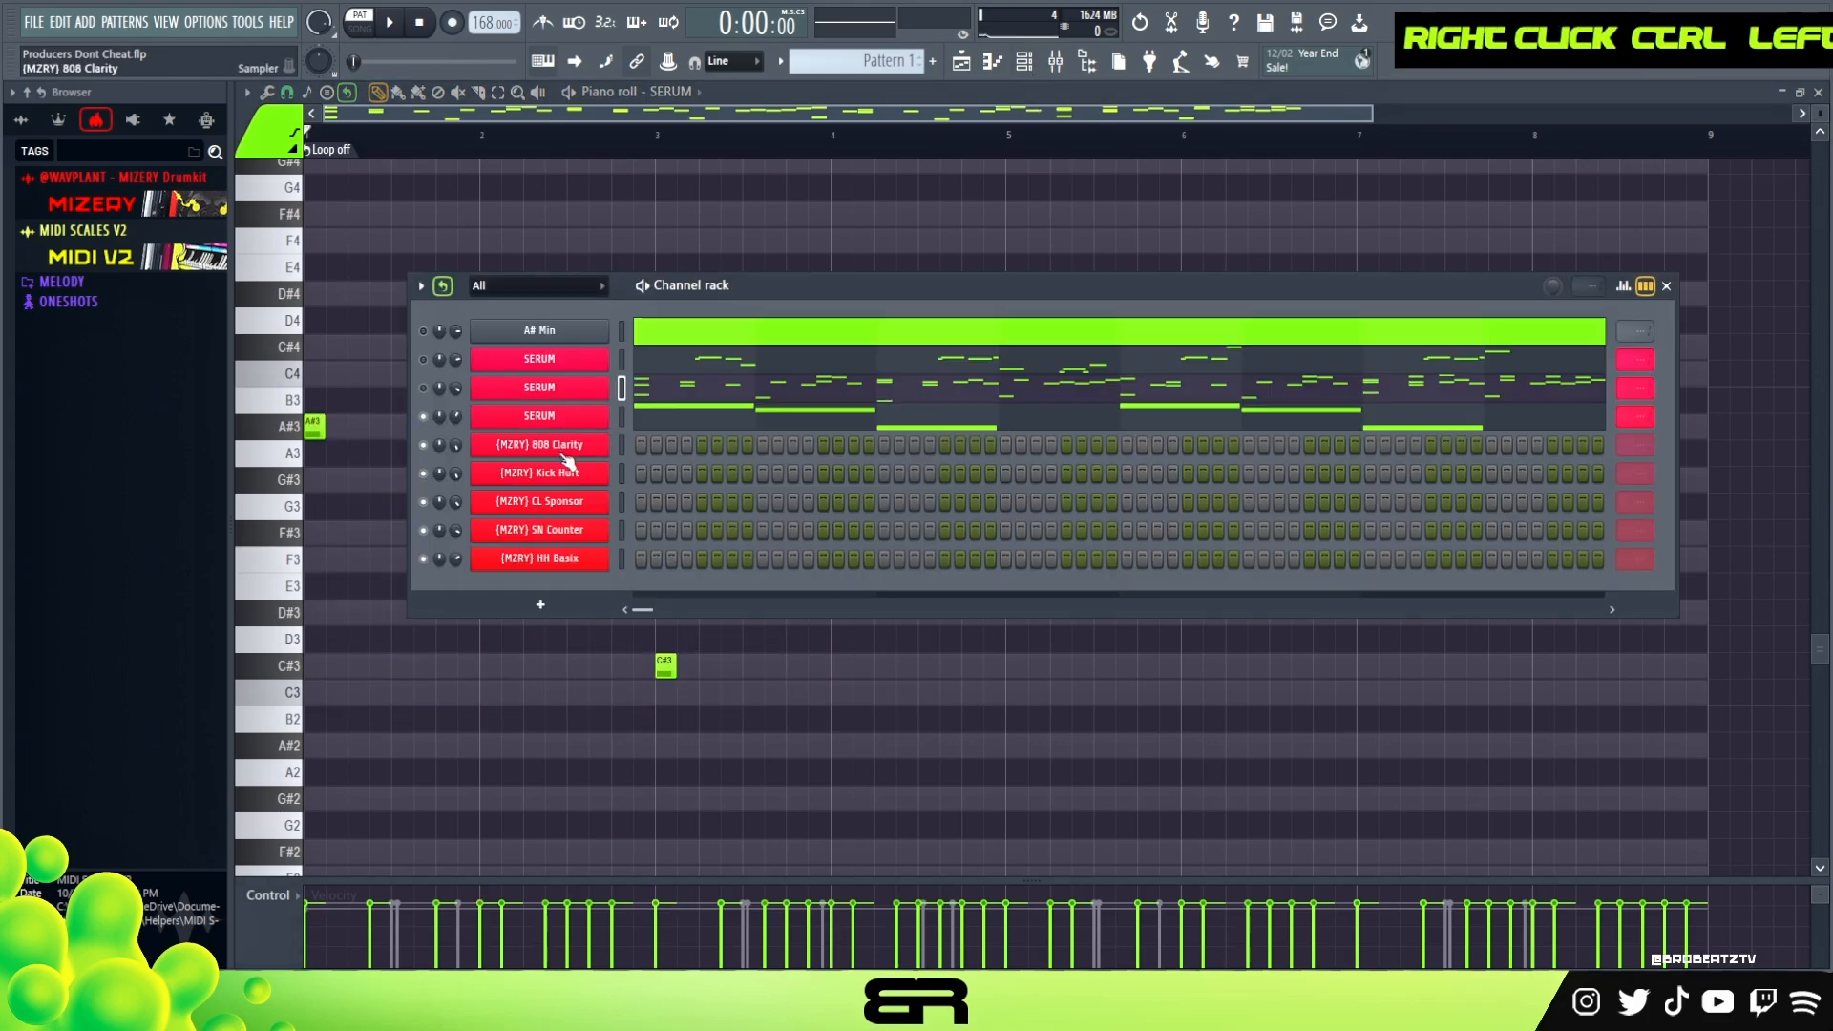
Add an A#3 note at the start of bar 1 for the (MZRY) 808 Clarity channel and play it.
{"action": "right_click", "coordinate": [603, 441]}
{"action": "left_click", "coordinate": [650, 445]}
{"action": "left_click", "coordinate": [317, 428]}
{"action": "key", "text": "space"}
{"action": "right_click", "coordinate": [317, 453]}
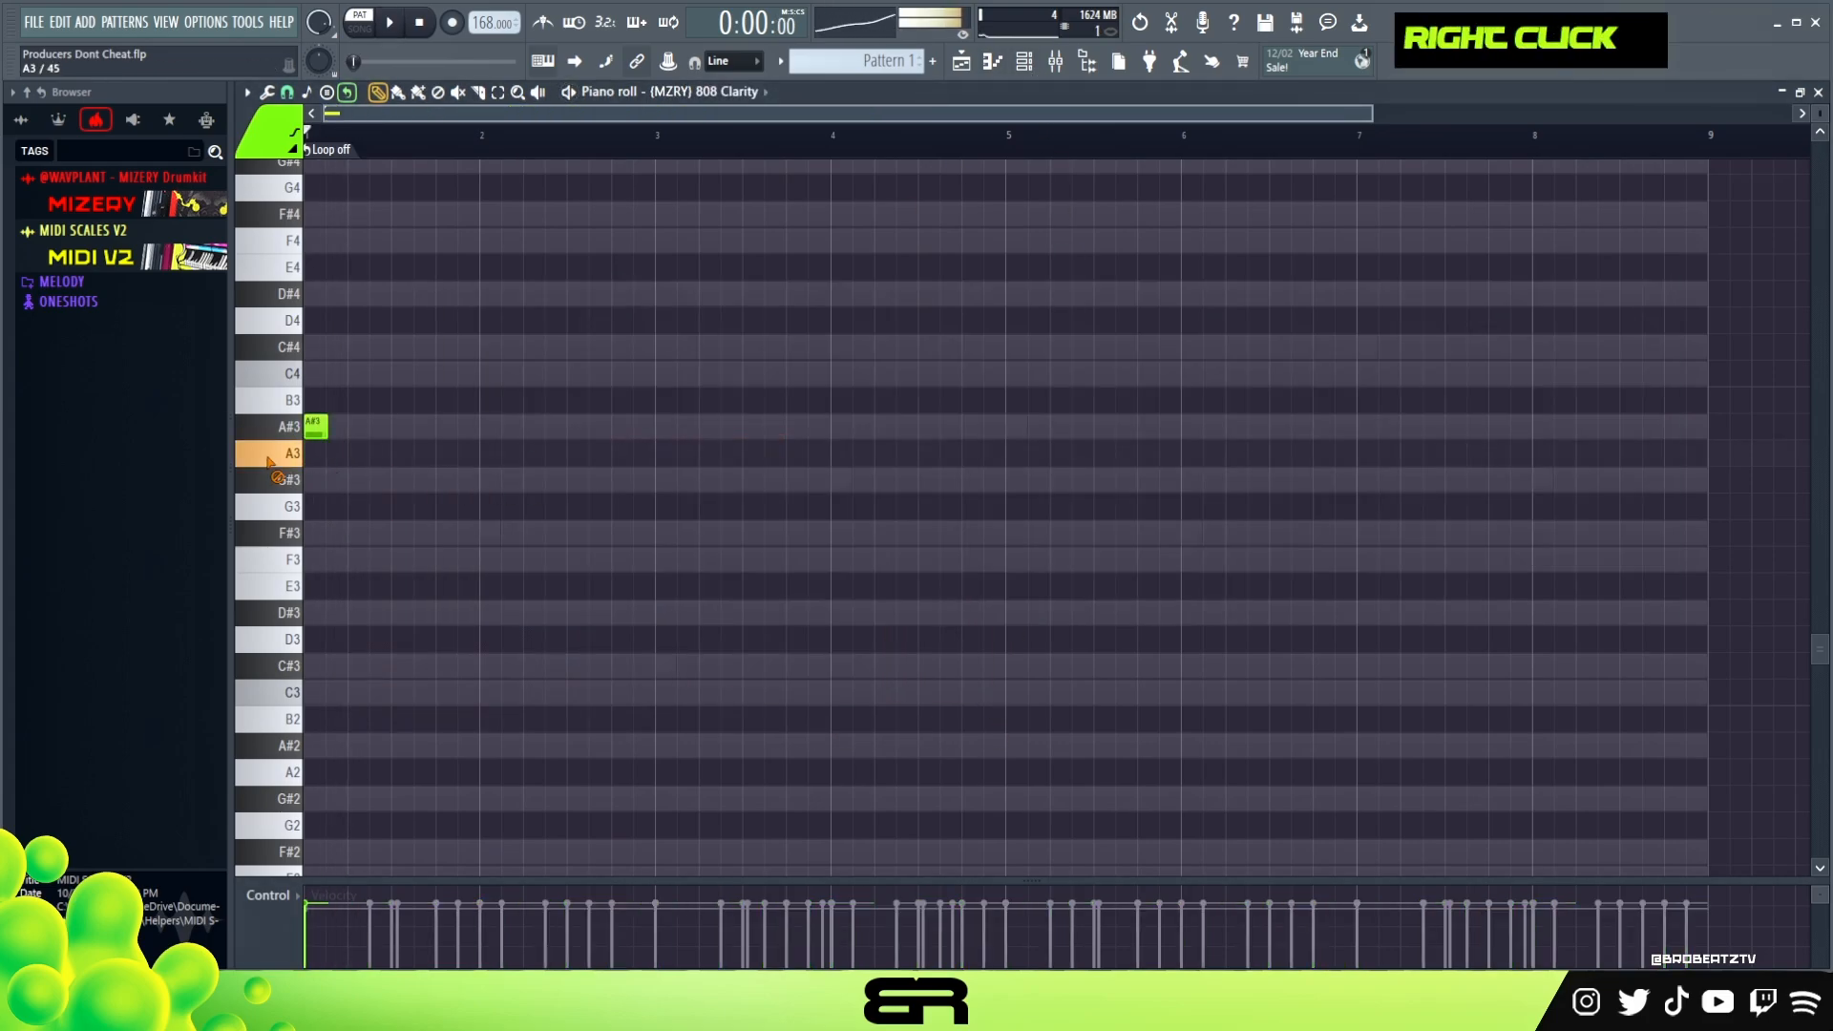
{"action": "key", "text": "space"}
{"action": "key", "text": "space"}
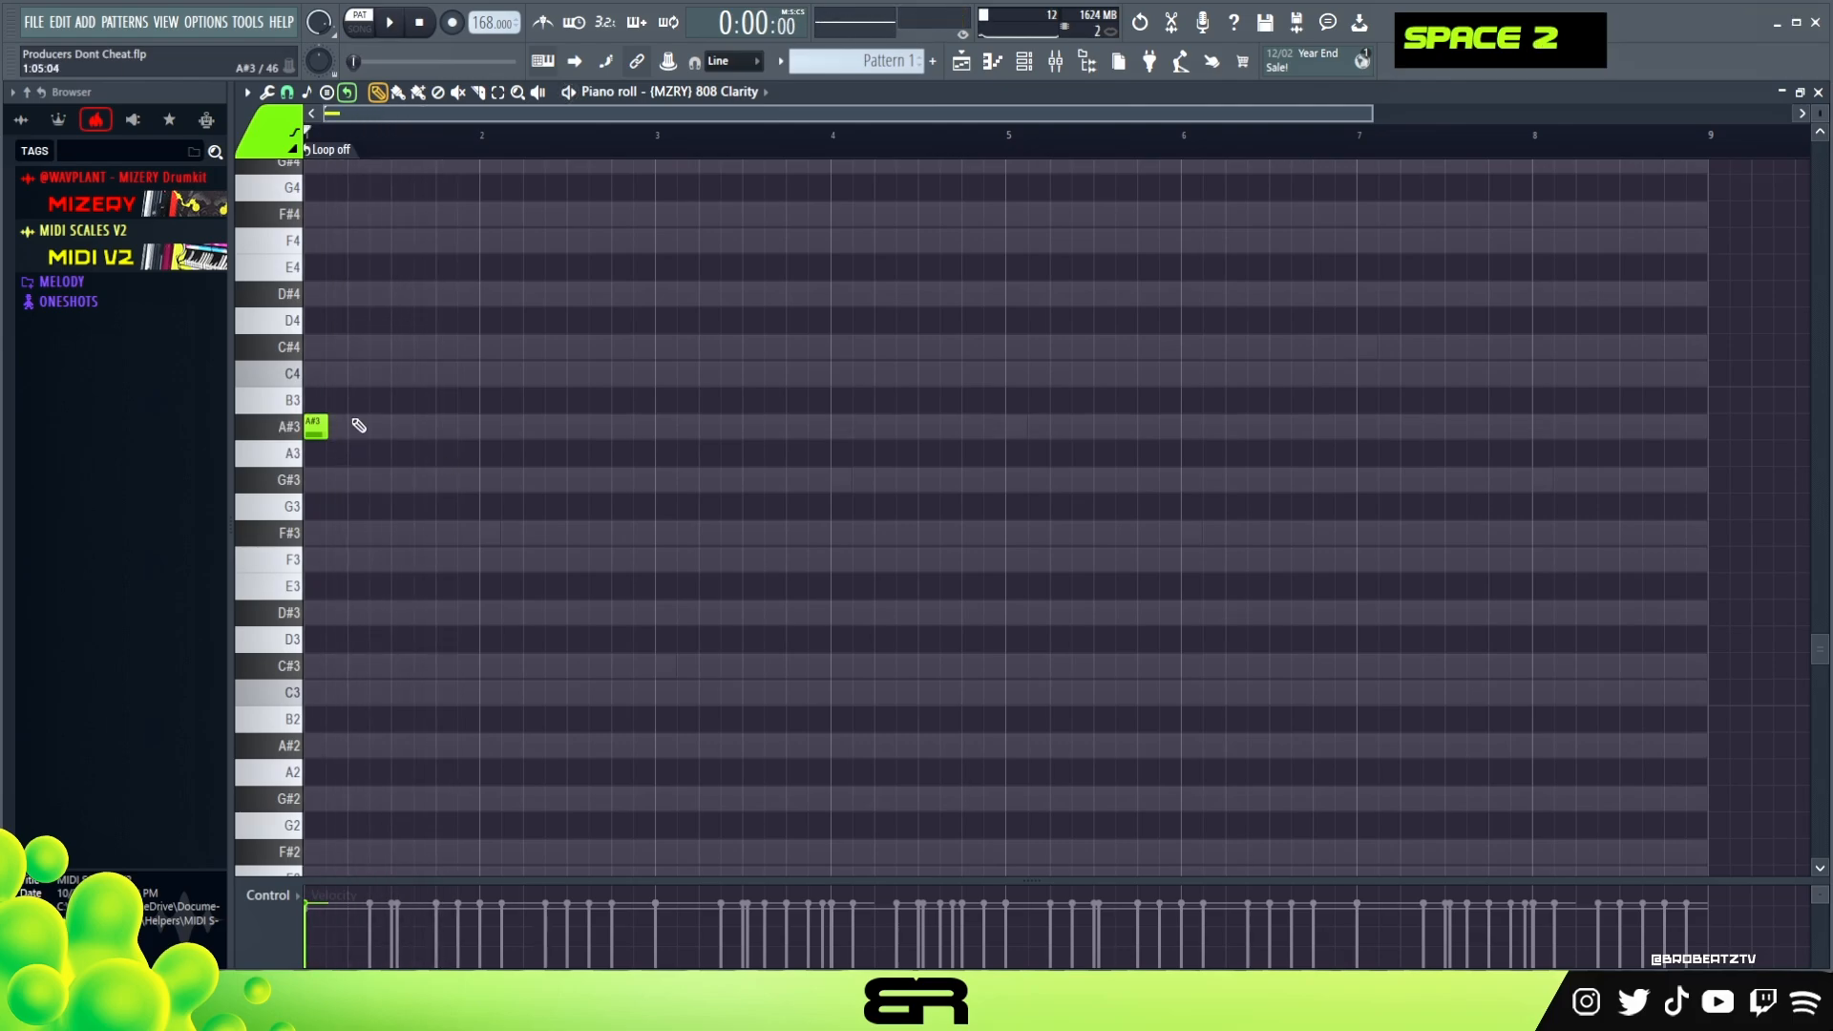
Compare the 808 note in different octaves during playback and set it to A#4.
{"action": "key", "text": "ctrl+a"}
{"action": "key", "text": "space"}
{"action": "key", "text": "ctrl+Up"}
{"action": "key", "text": "space"}
{"action": "key", "text": "ctrl+Down"}
{"action": "key", "text": "space"}
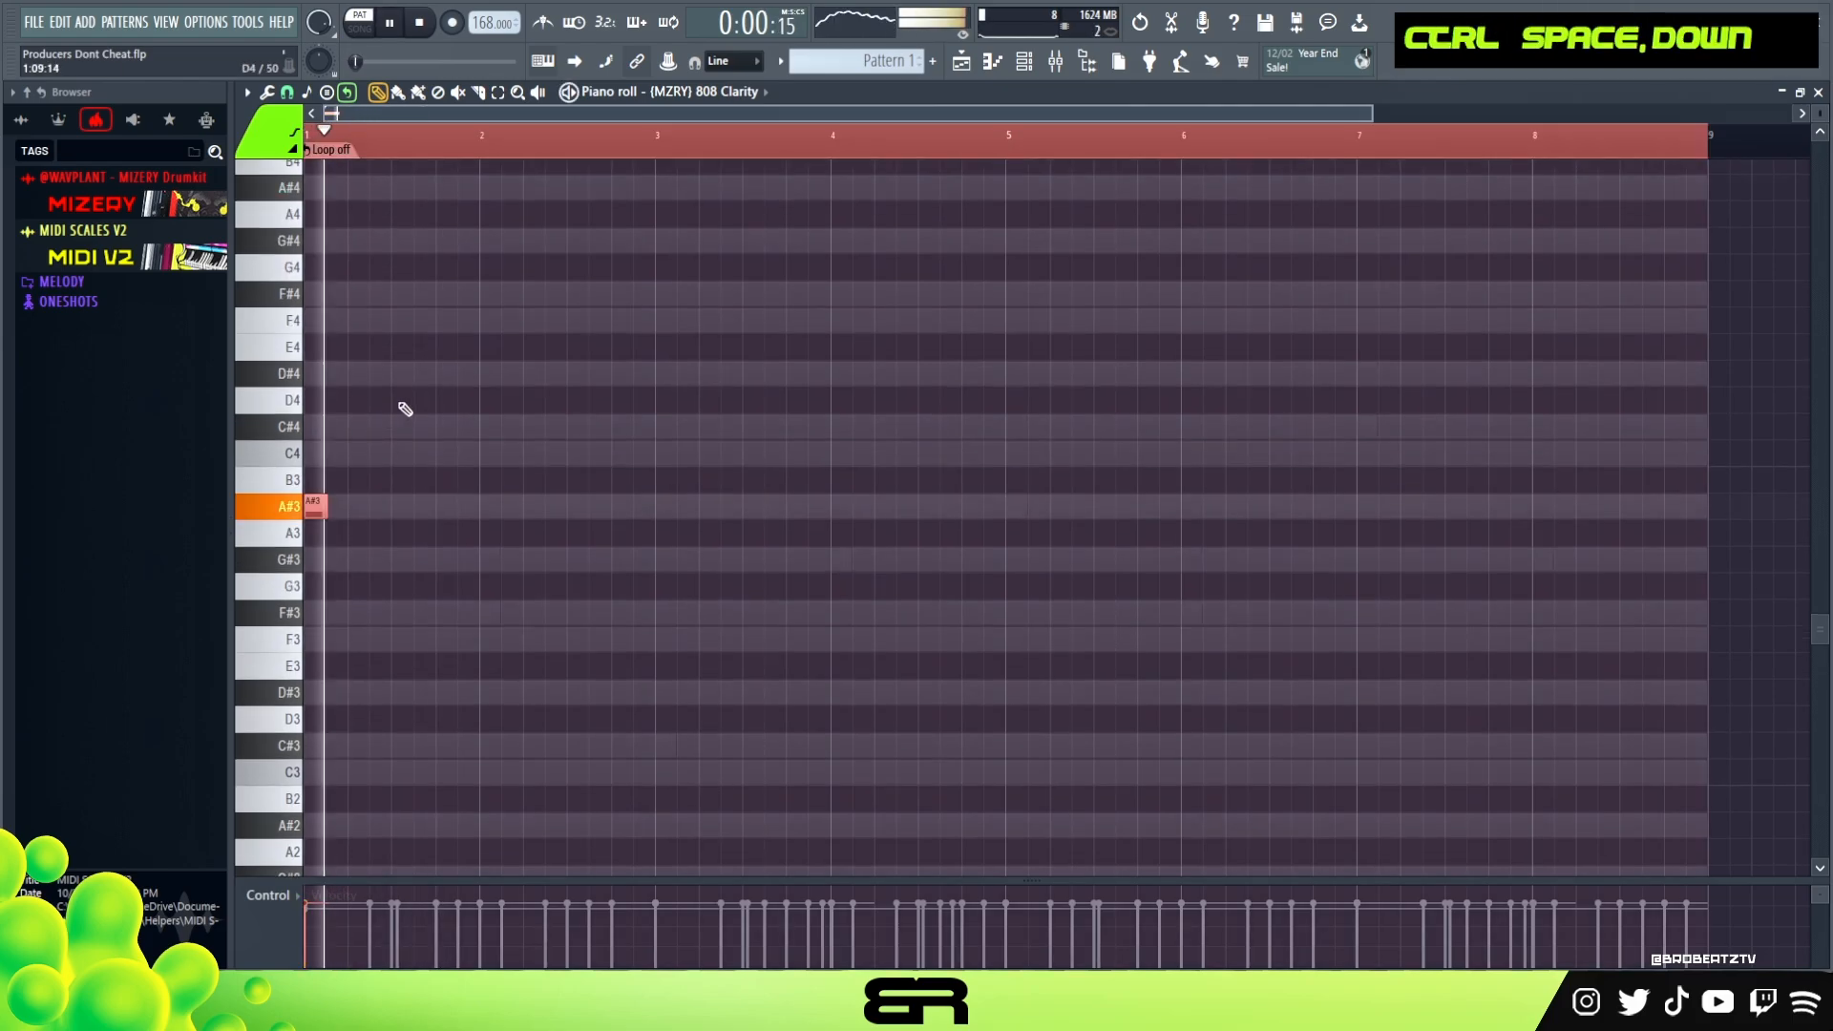
{"action": "key", "text": "space"}
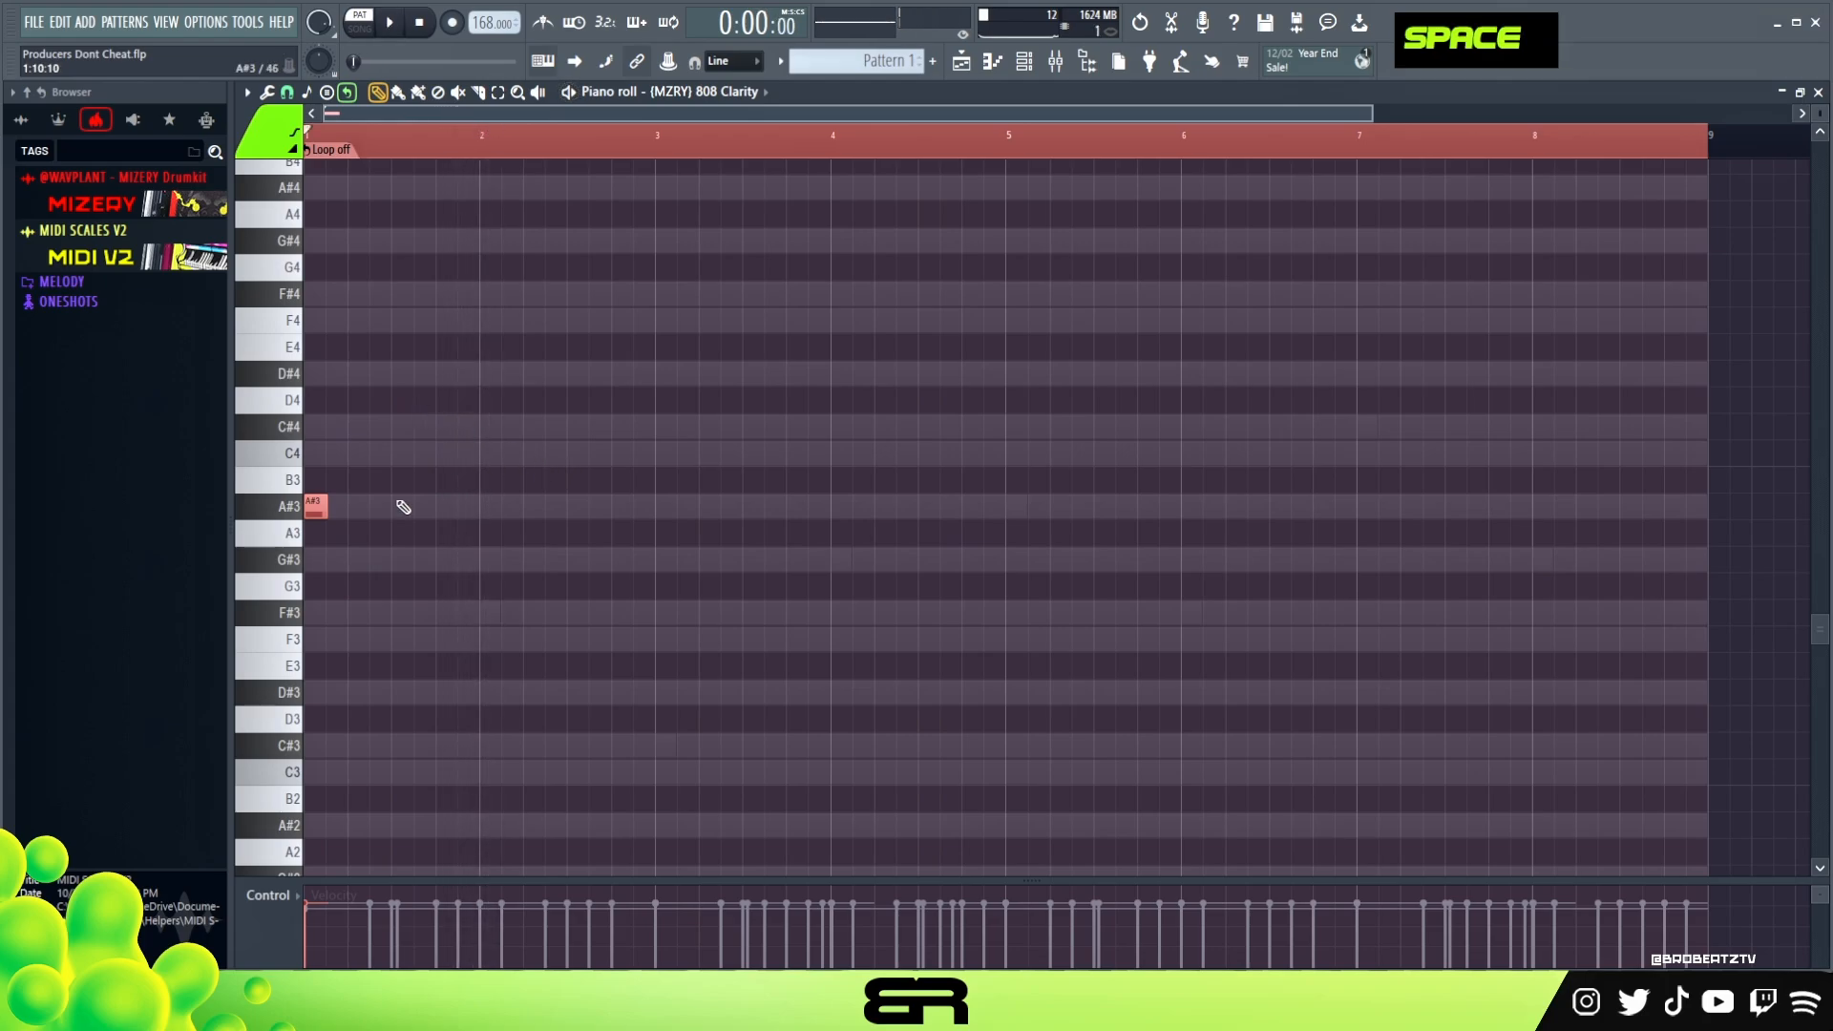
{"action": "key", "text": "ctrl+Up"}
Add three short F#4 808 notes in bar 2: two consecutive ones from beat 2 and one midway through beat 3.
{"action": "scroll", "coordinate": [417, 482], "scroll_direction": "up", "scroll_amount": 1}
{"action": "left_click_drag", "start_coordinate": [361, 256], "coordinate": [325, 359]}
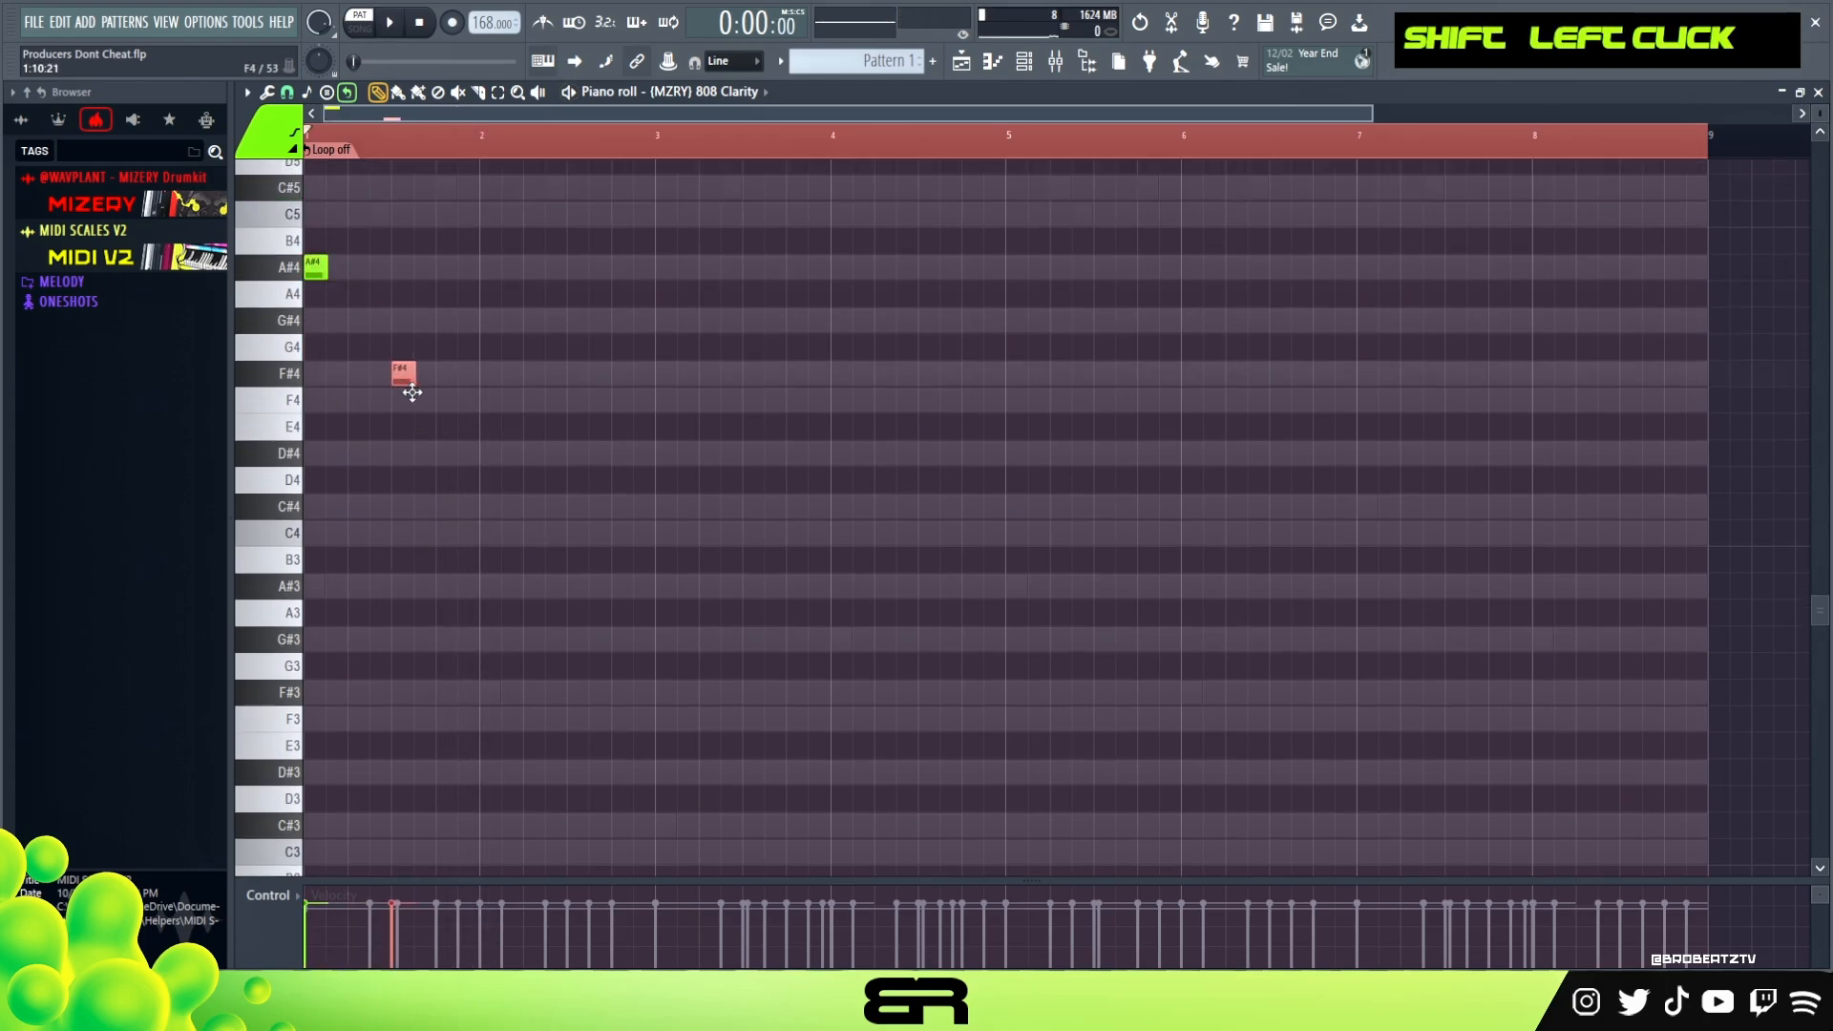
{"action": "key", "text": "space"}
{"action": "left_click_drag", "start_coordinate": [464, 395], "coordinate": [540, 394]}
{"action": "left_click", "coordinate": [561, 382]}
{"action": "left_click", "coordinate": [601, 383]}
Quantize all the 808 notes and play the result.
{"action": "key", "text": "ctrl+a"}
{"action": "key", "text": "ctrl+q"}
{"action": "left_click", "coordinate": [652, 448]}
{"action": "key", "text": "space"}
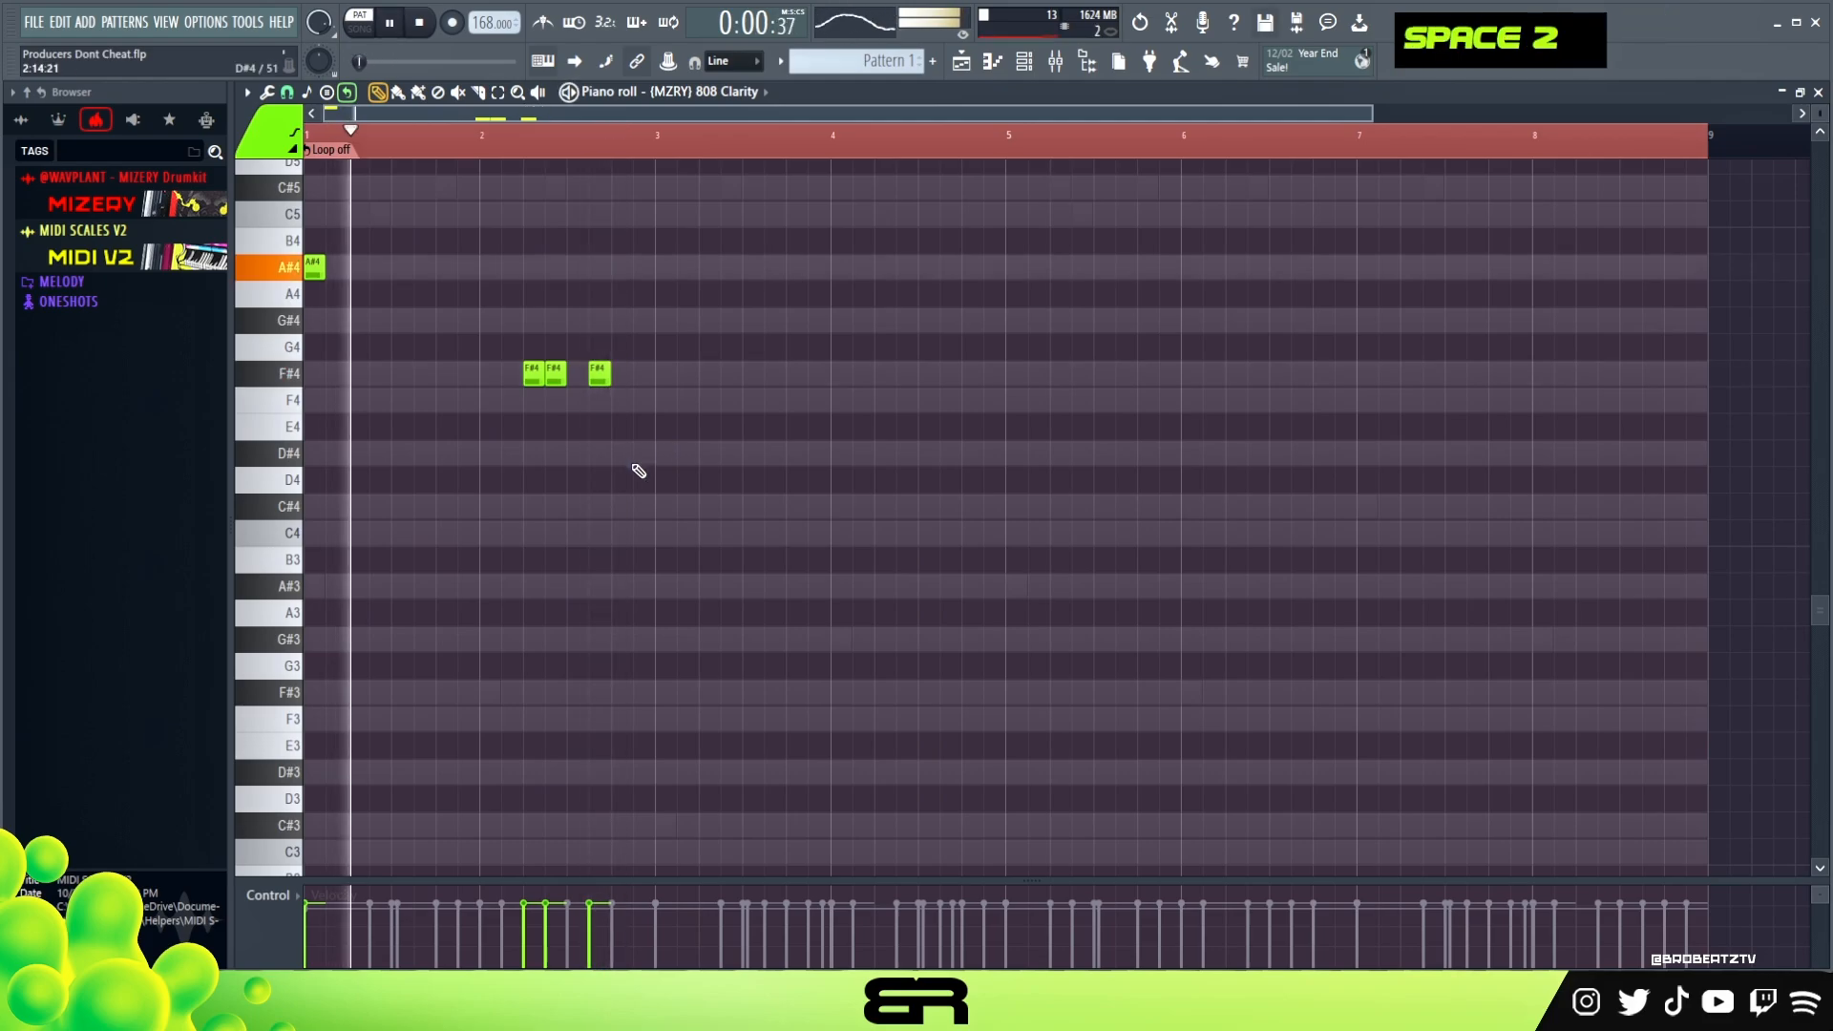
Add a C#4 808 note at the start of bar 3, a G#4 on beat 2 of bar 4, and a G#4 slide note midway through beat 3.
{"action": "left_click", "coordinate": [661, 507]}
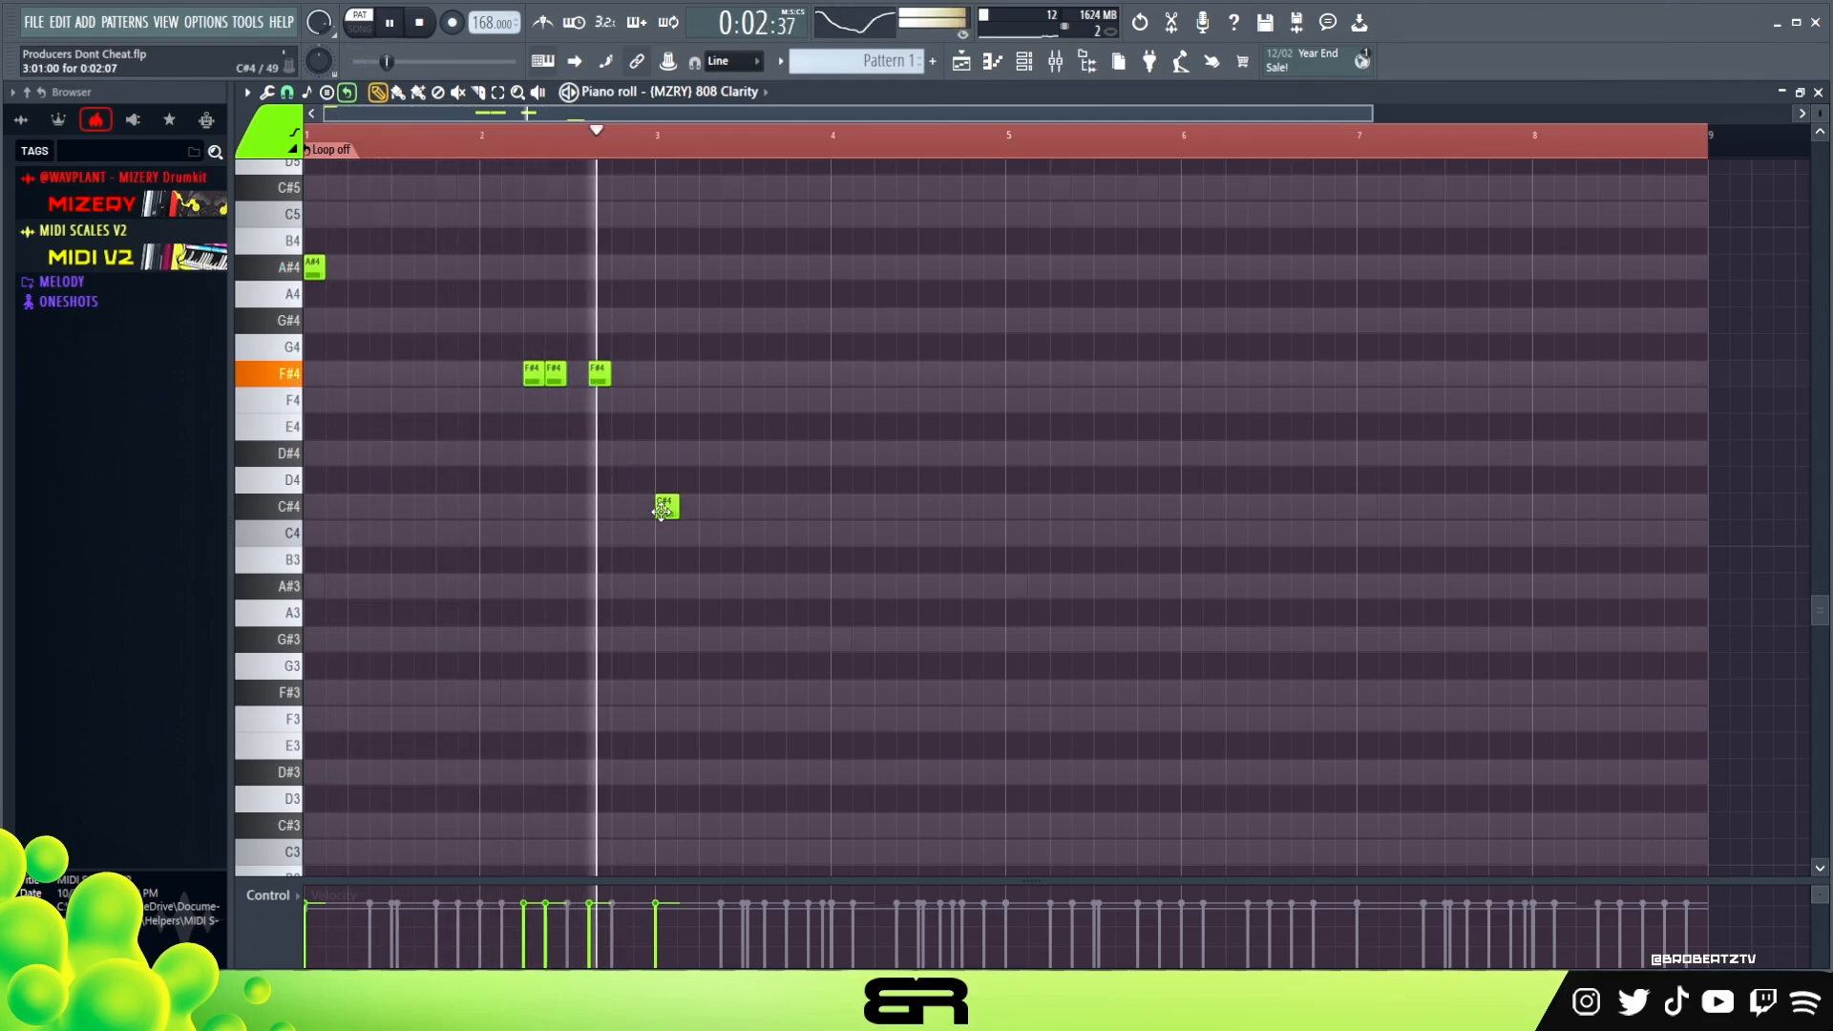
{"action": "scroll", "coordinate": [827, 533], "scroll_direction": "up", "scroll_amount": 3}
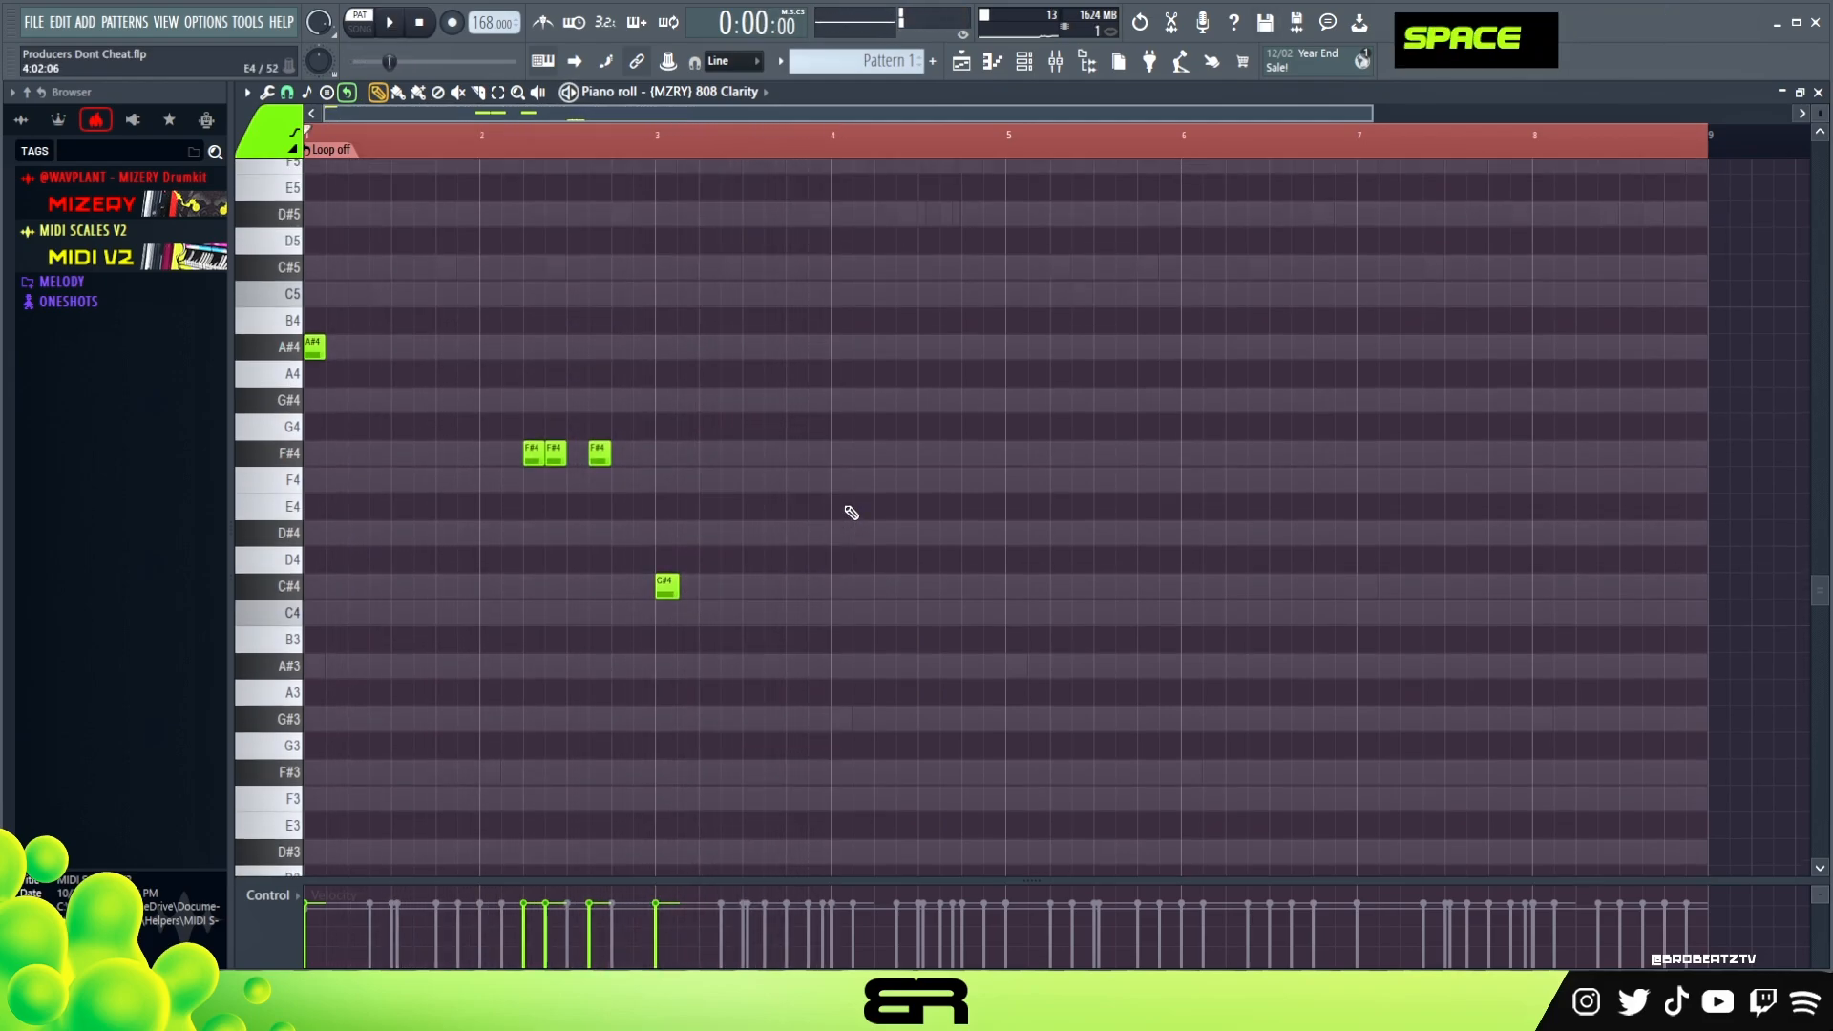
{"action": "key", "text": "space"}
{"action": "left_click_drag", "start_coordinate": [840, 399], "coordinate": [862, 399]}
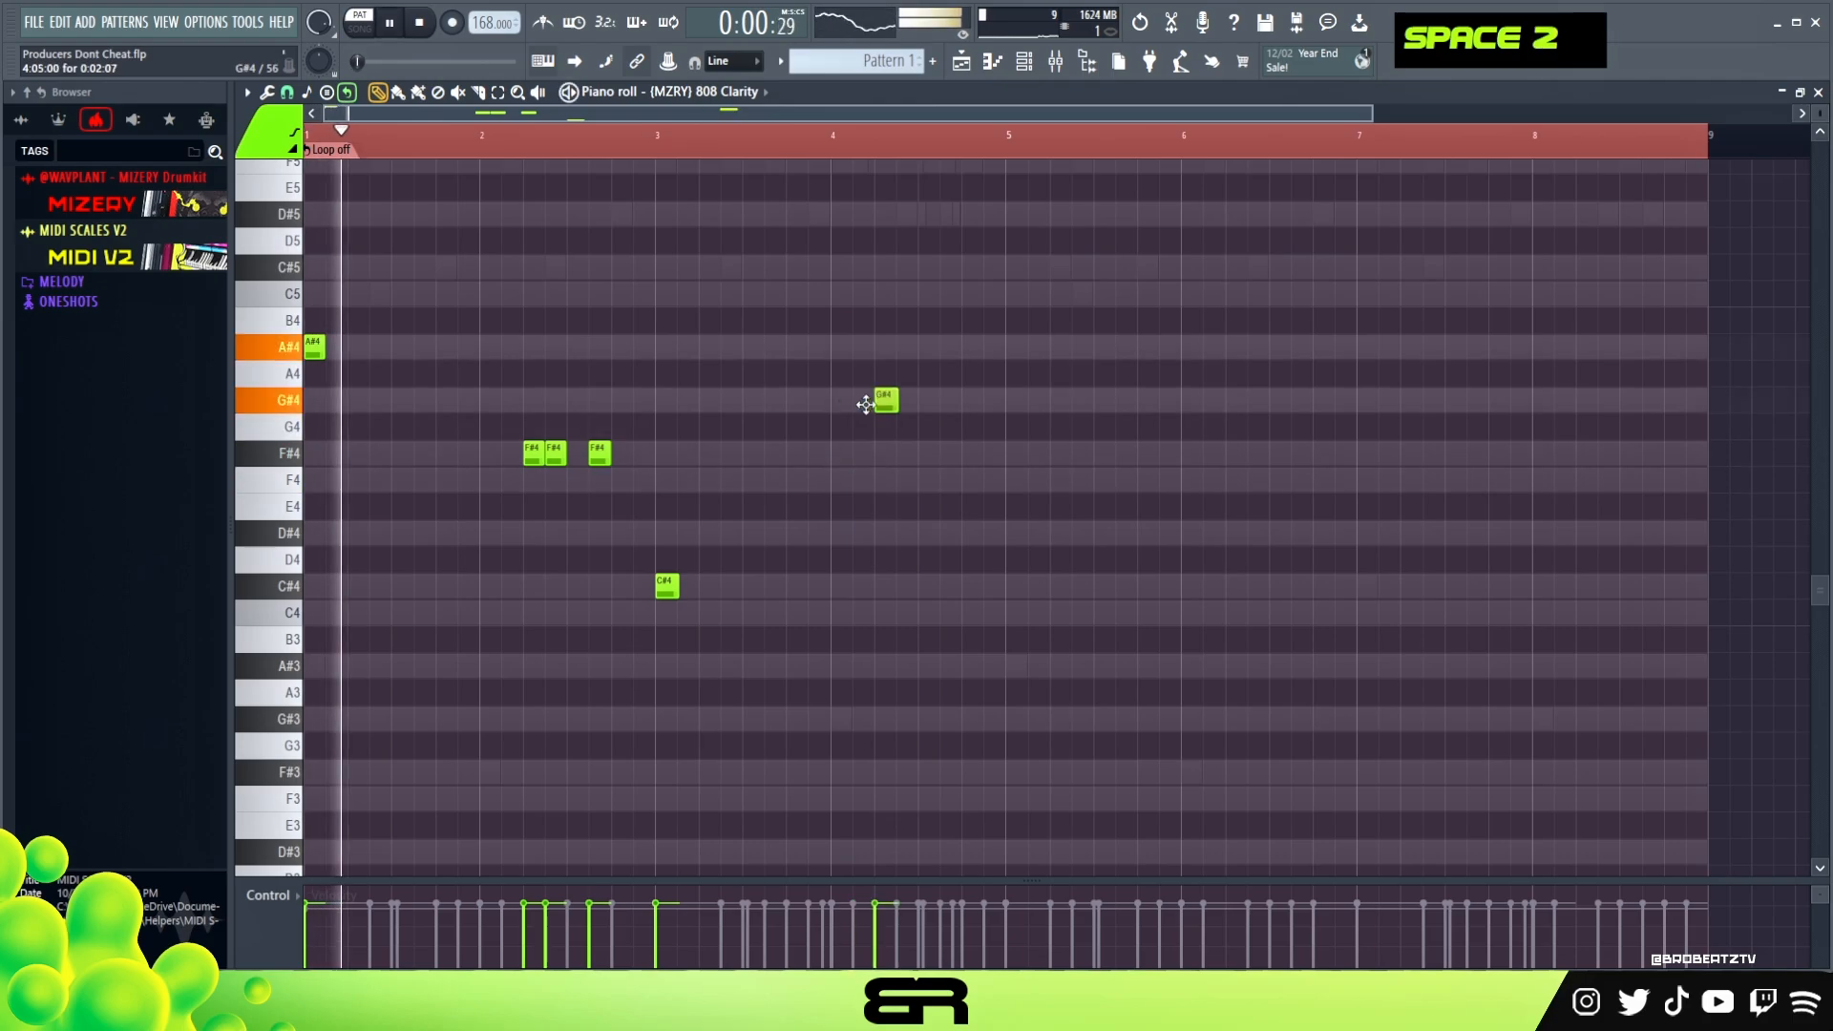
{"action": "left_click", "coordinate": [938, 401]}
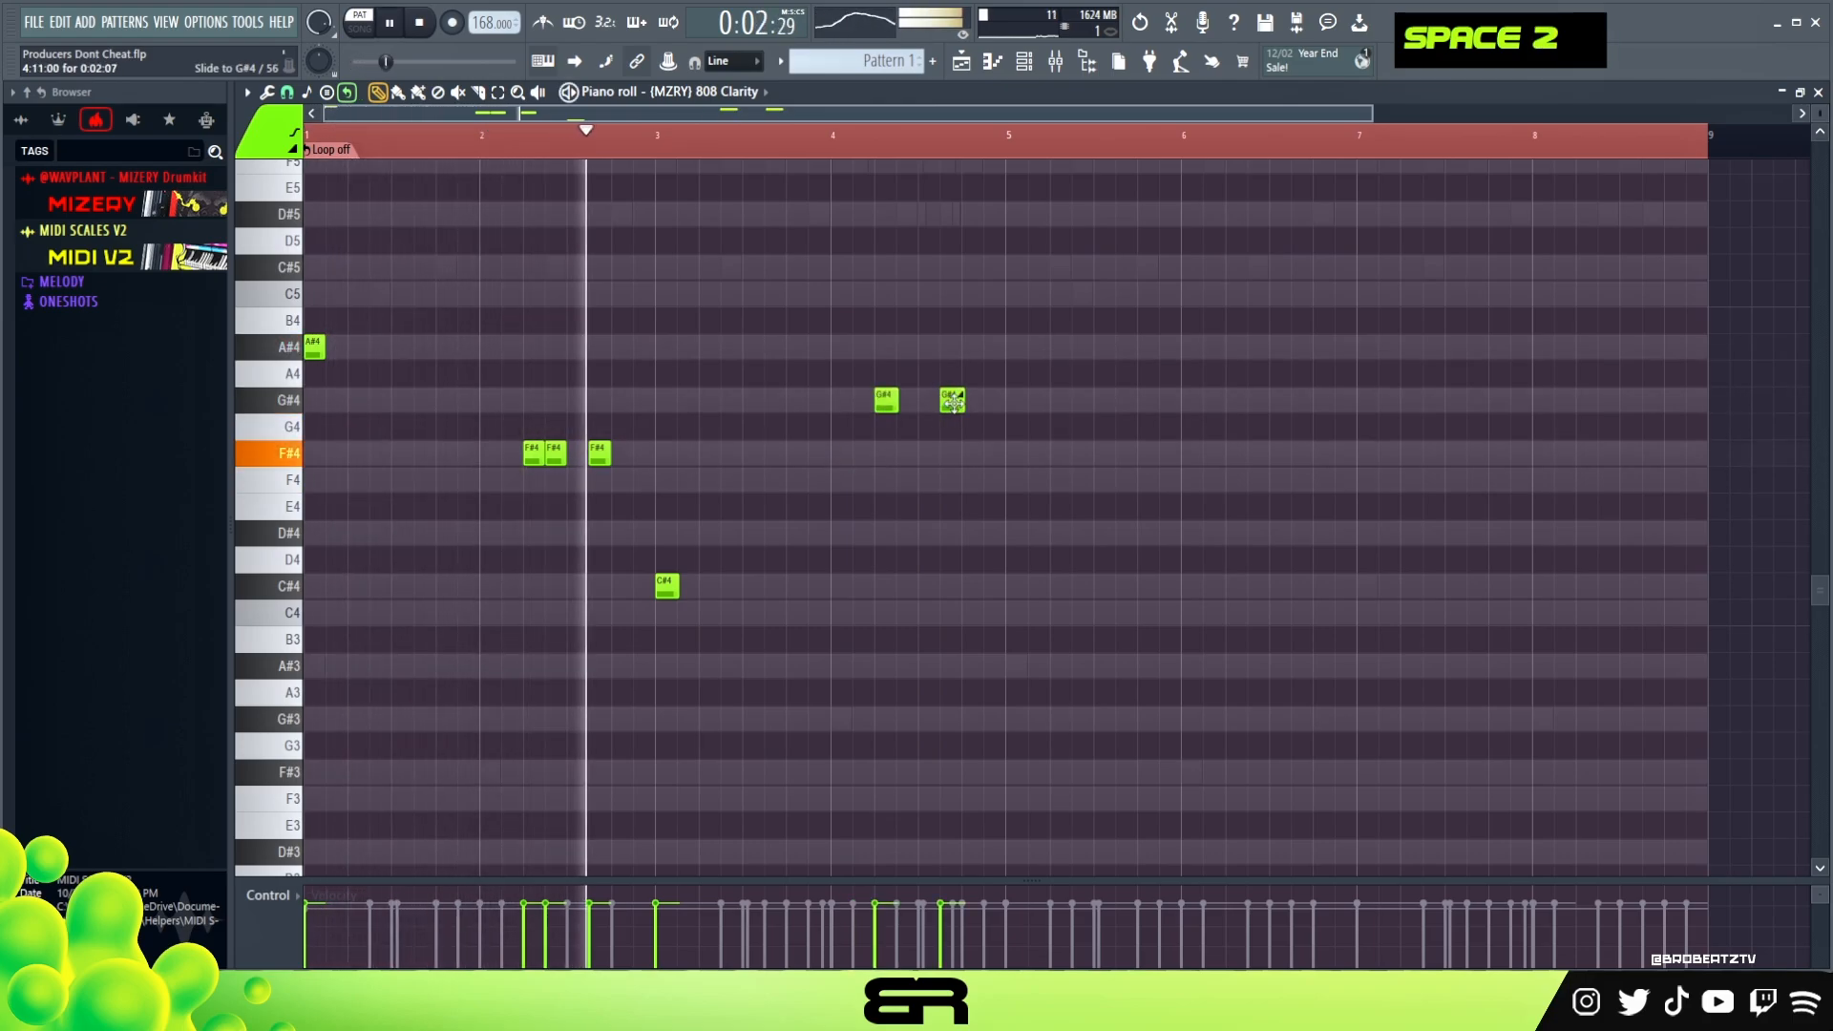
Replace the G#4 slide note in bar 4 with a regular note and raise it one octave to G#5.
{"action": "right_click", "coordinate": [939, 402]}
{"action": "double_click", "coordinate": [939, 402]}
{"action": "left_click", "coordinate": [945, 402], "text": "ctrl"}
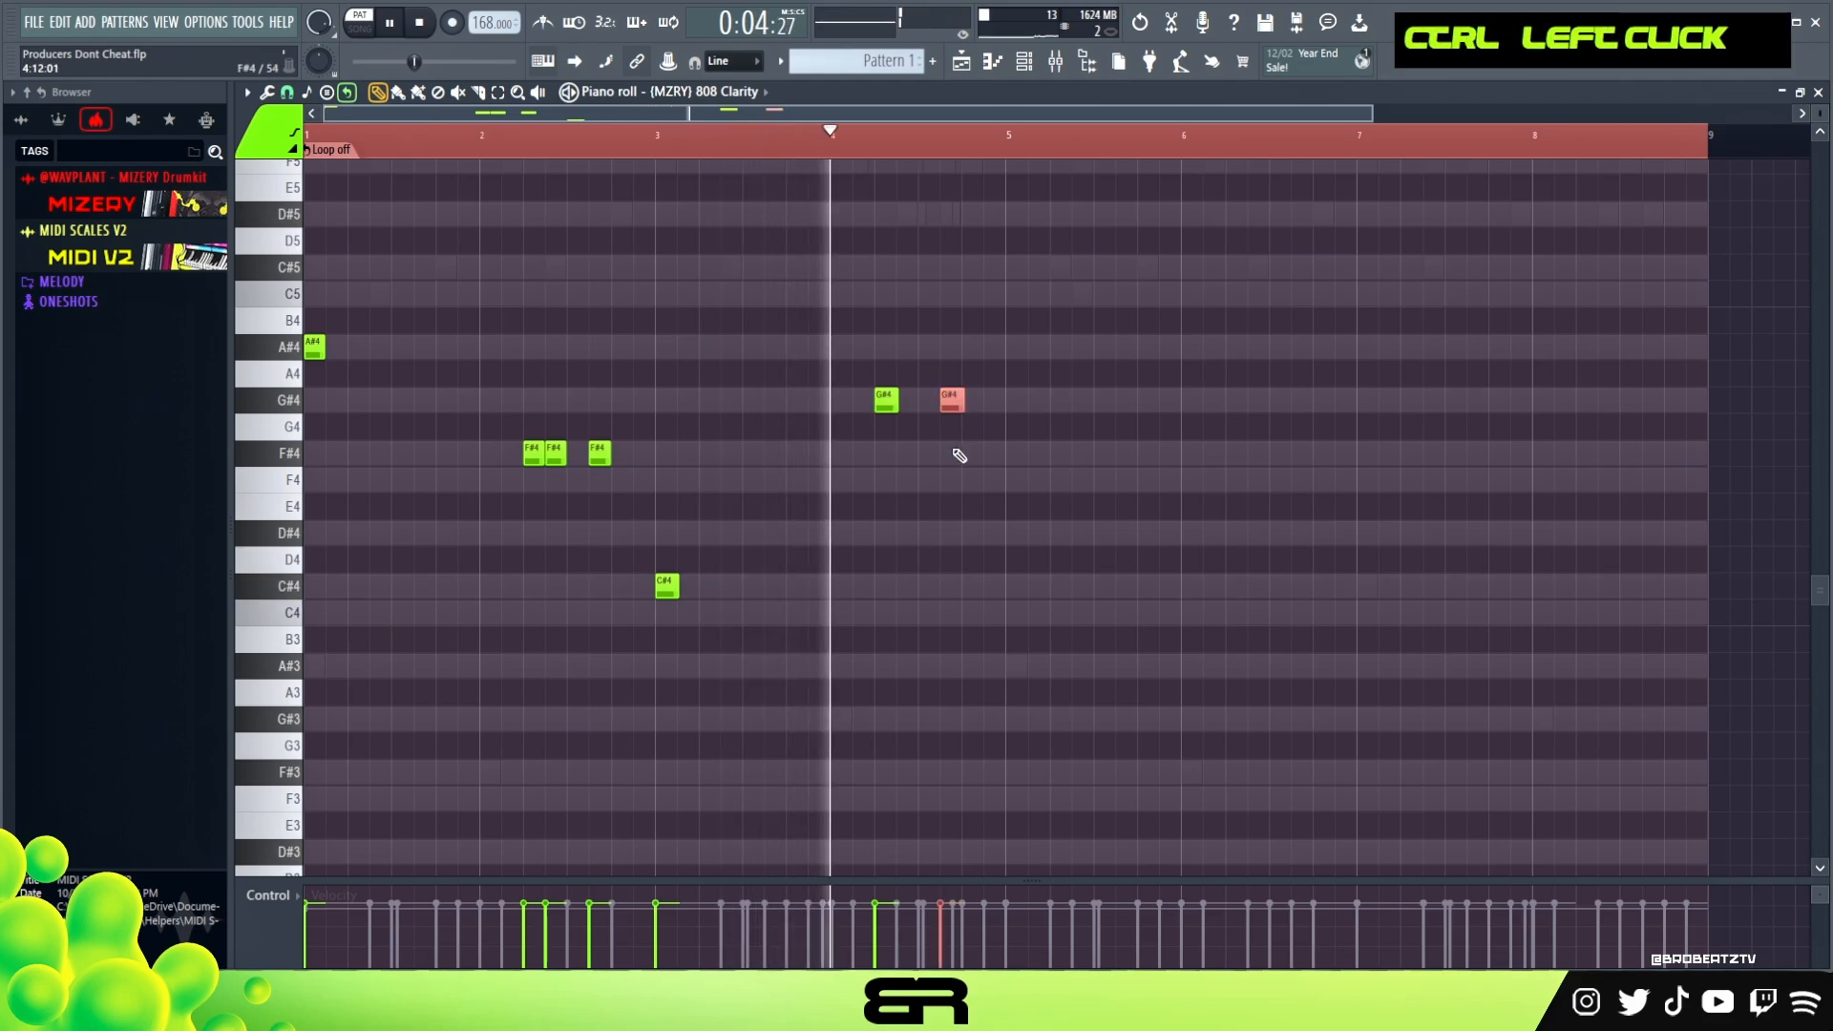
{"action": "key", "text": "ctrl+Up"}
Add a G#4 808 note on beat 4 of bar 4 and play the result.
{"action": "right_click", "coordinate": [965, 496]}
{"action": "left_click", "coordinate": [965, 500]}
{"action": "key", "text": "space"}
{"action": "key", "text": "space"}
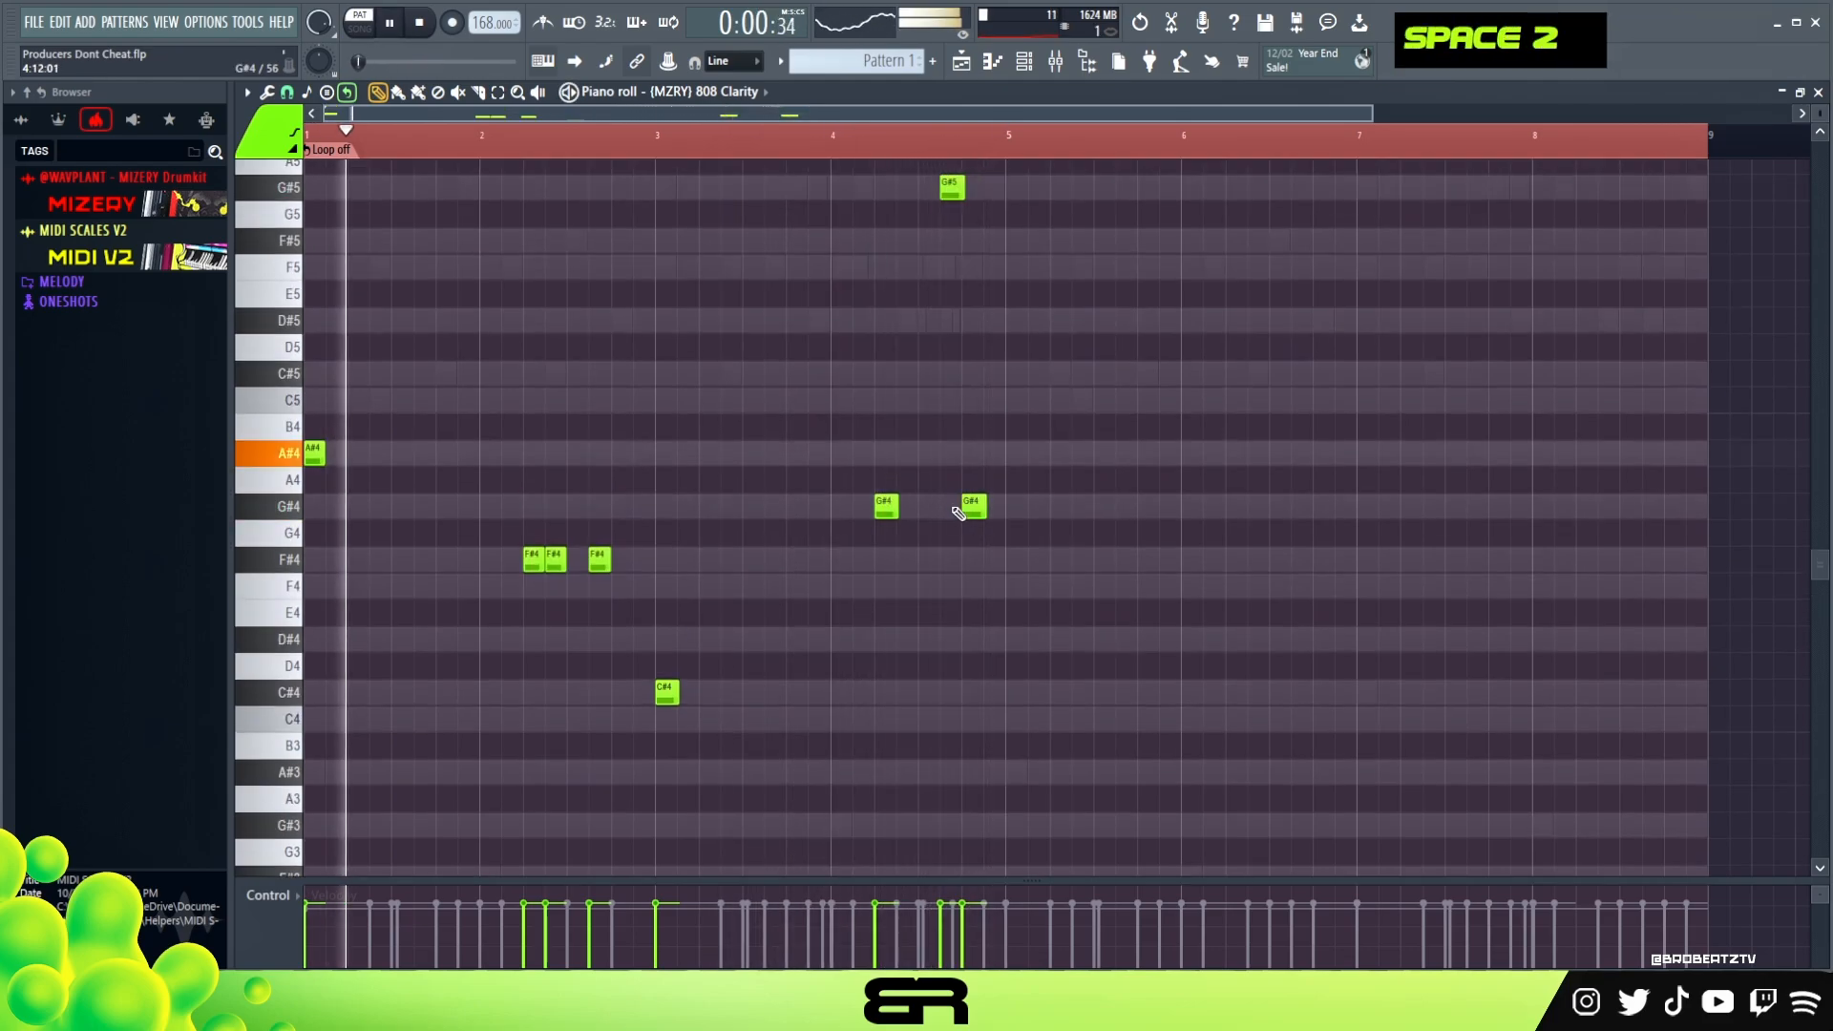
Duplicate all the 808 notes from bars 1–4 into bars 5–8.
{"action": "key", "text": "ctrl+a"}
{"action": "left_click_drag", "start_coordinate": [316, 535], "coordinate": [1024, 535]}
{"action": "right_click", "coordinate": [1029, 540]}
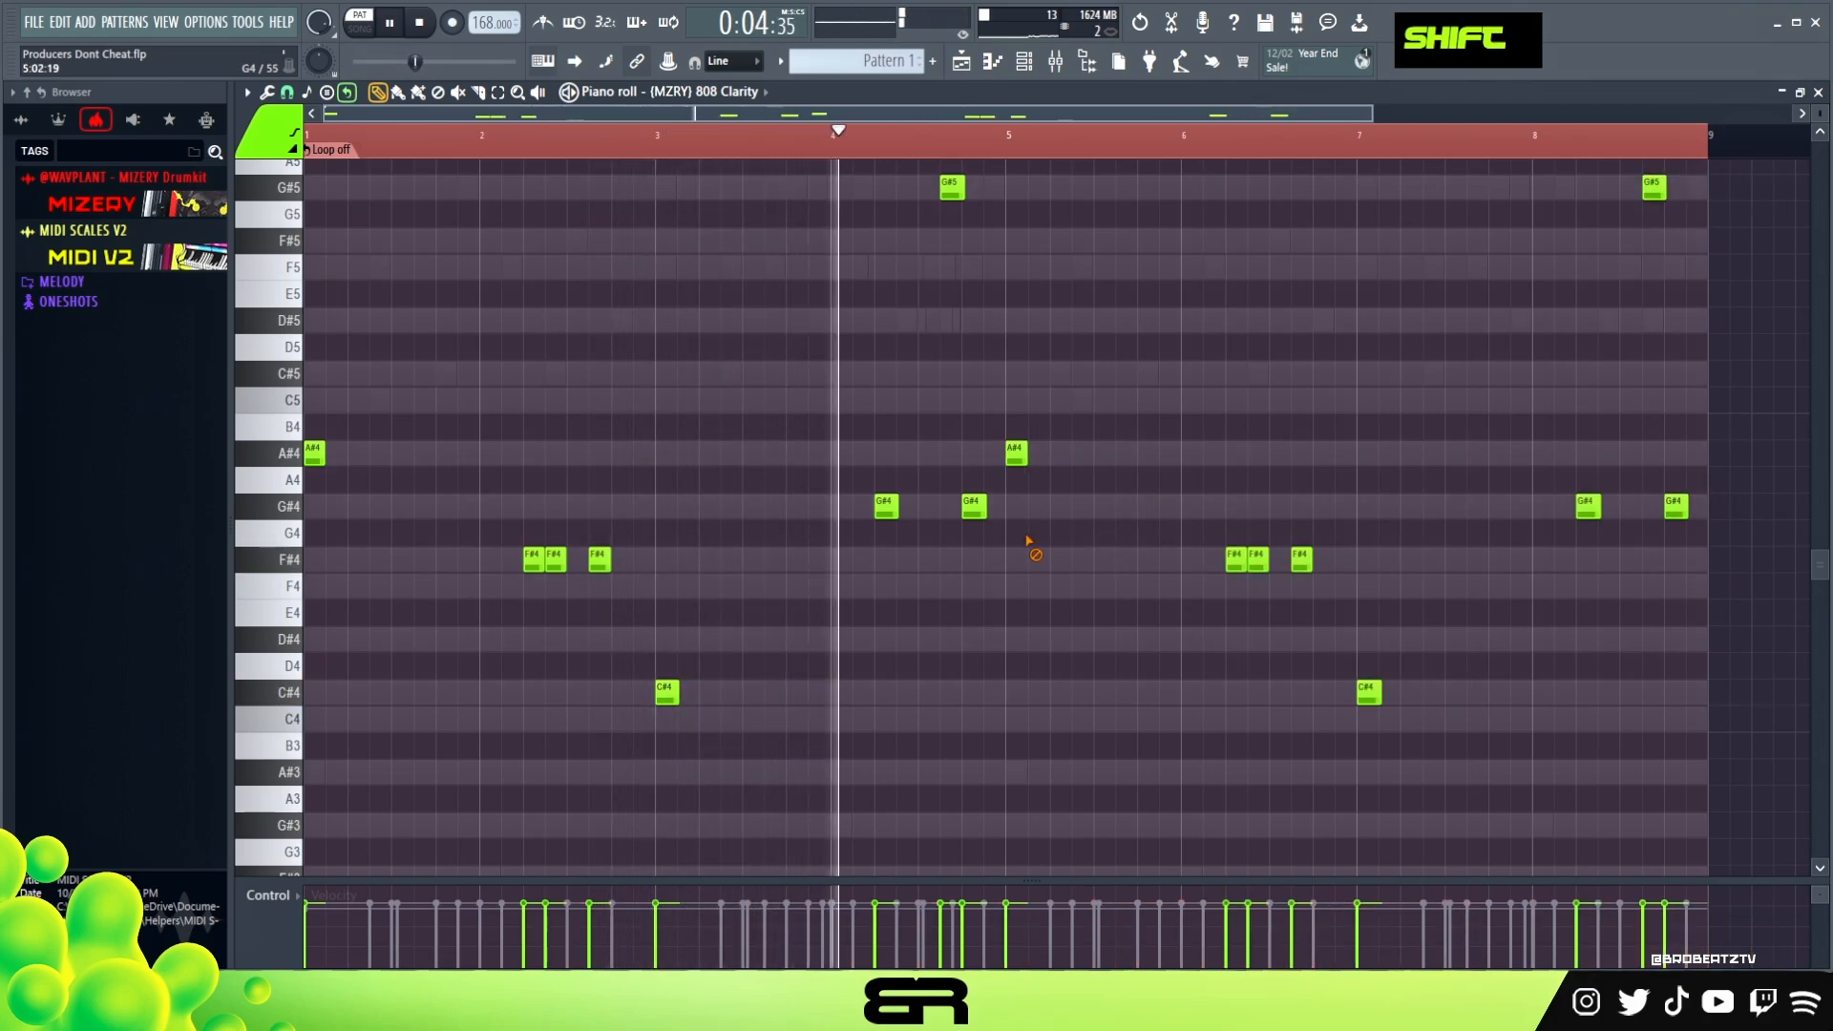
Add an A#4 note midway through beat 2 of bar 5 and a G#4 midway through beat 4 of bar 8, and quantize.
{"action": "left_click", "coordinate": [1081, 453]}
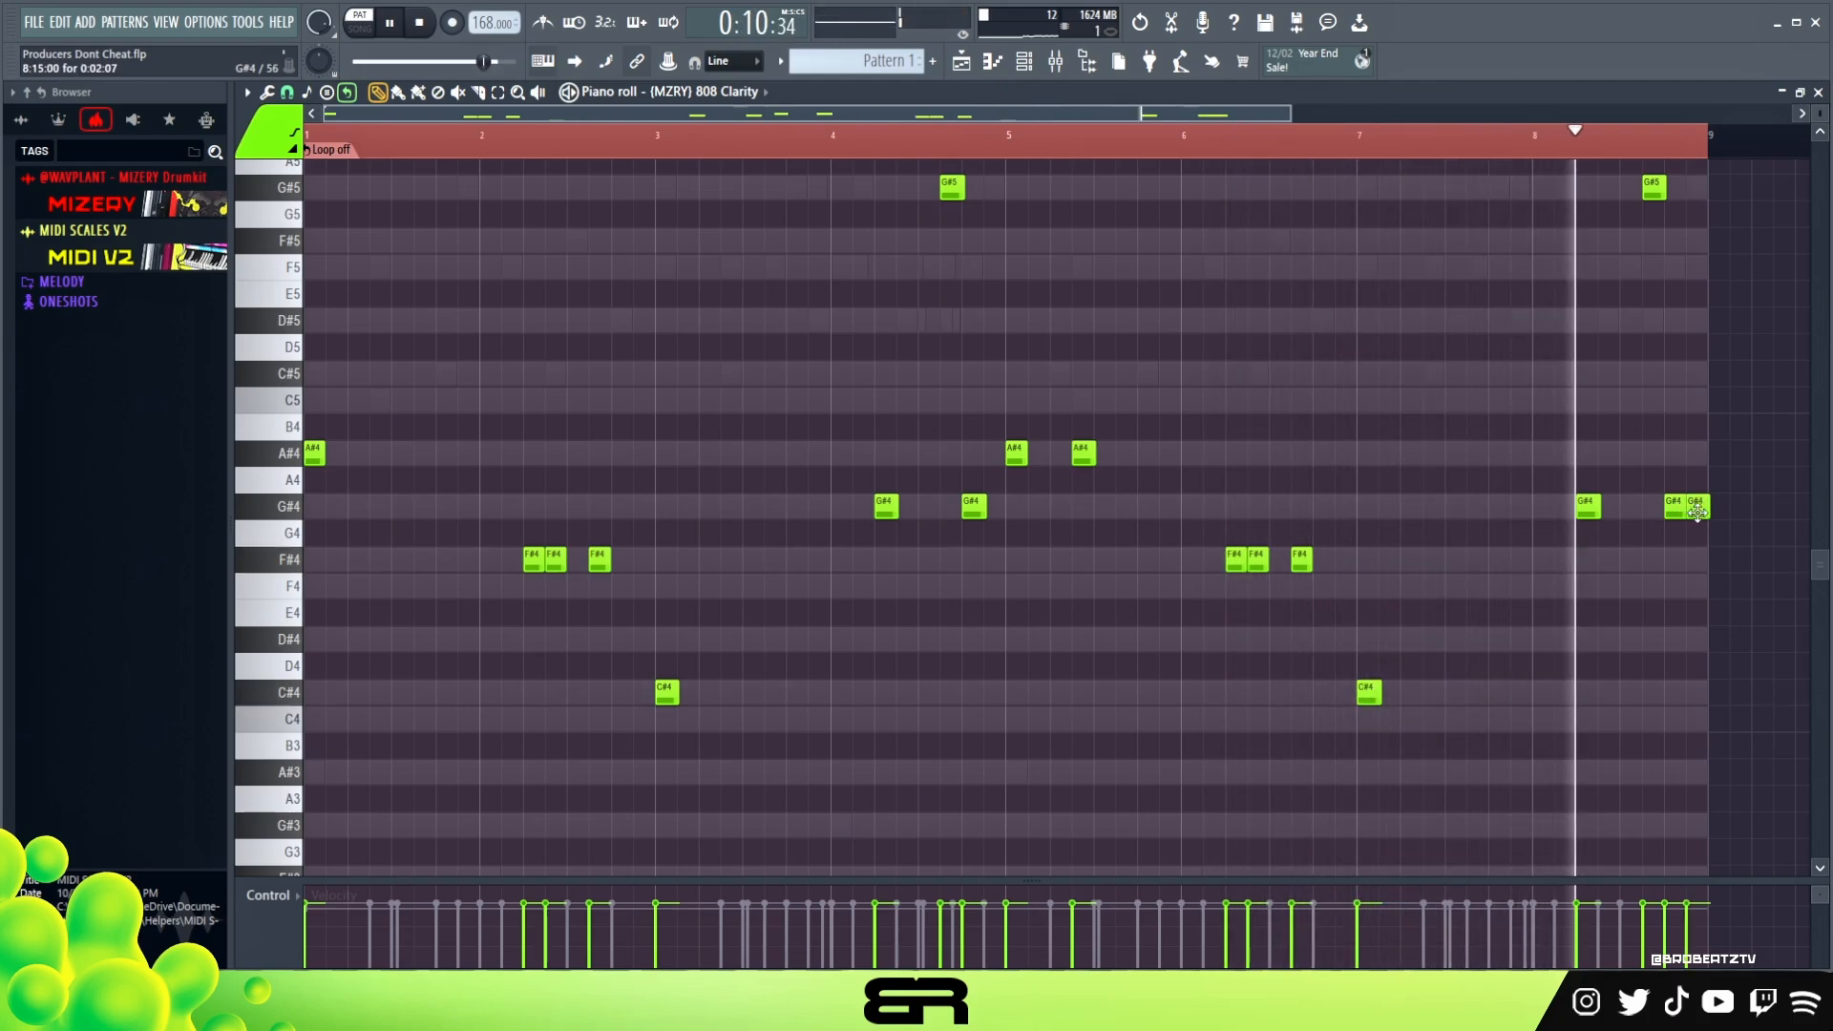
{"action": "left_click", "coordinate": [1700, 506]}
{"action": "left_click", "coordinate": [1704, 501], "text": "ctrl"}
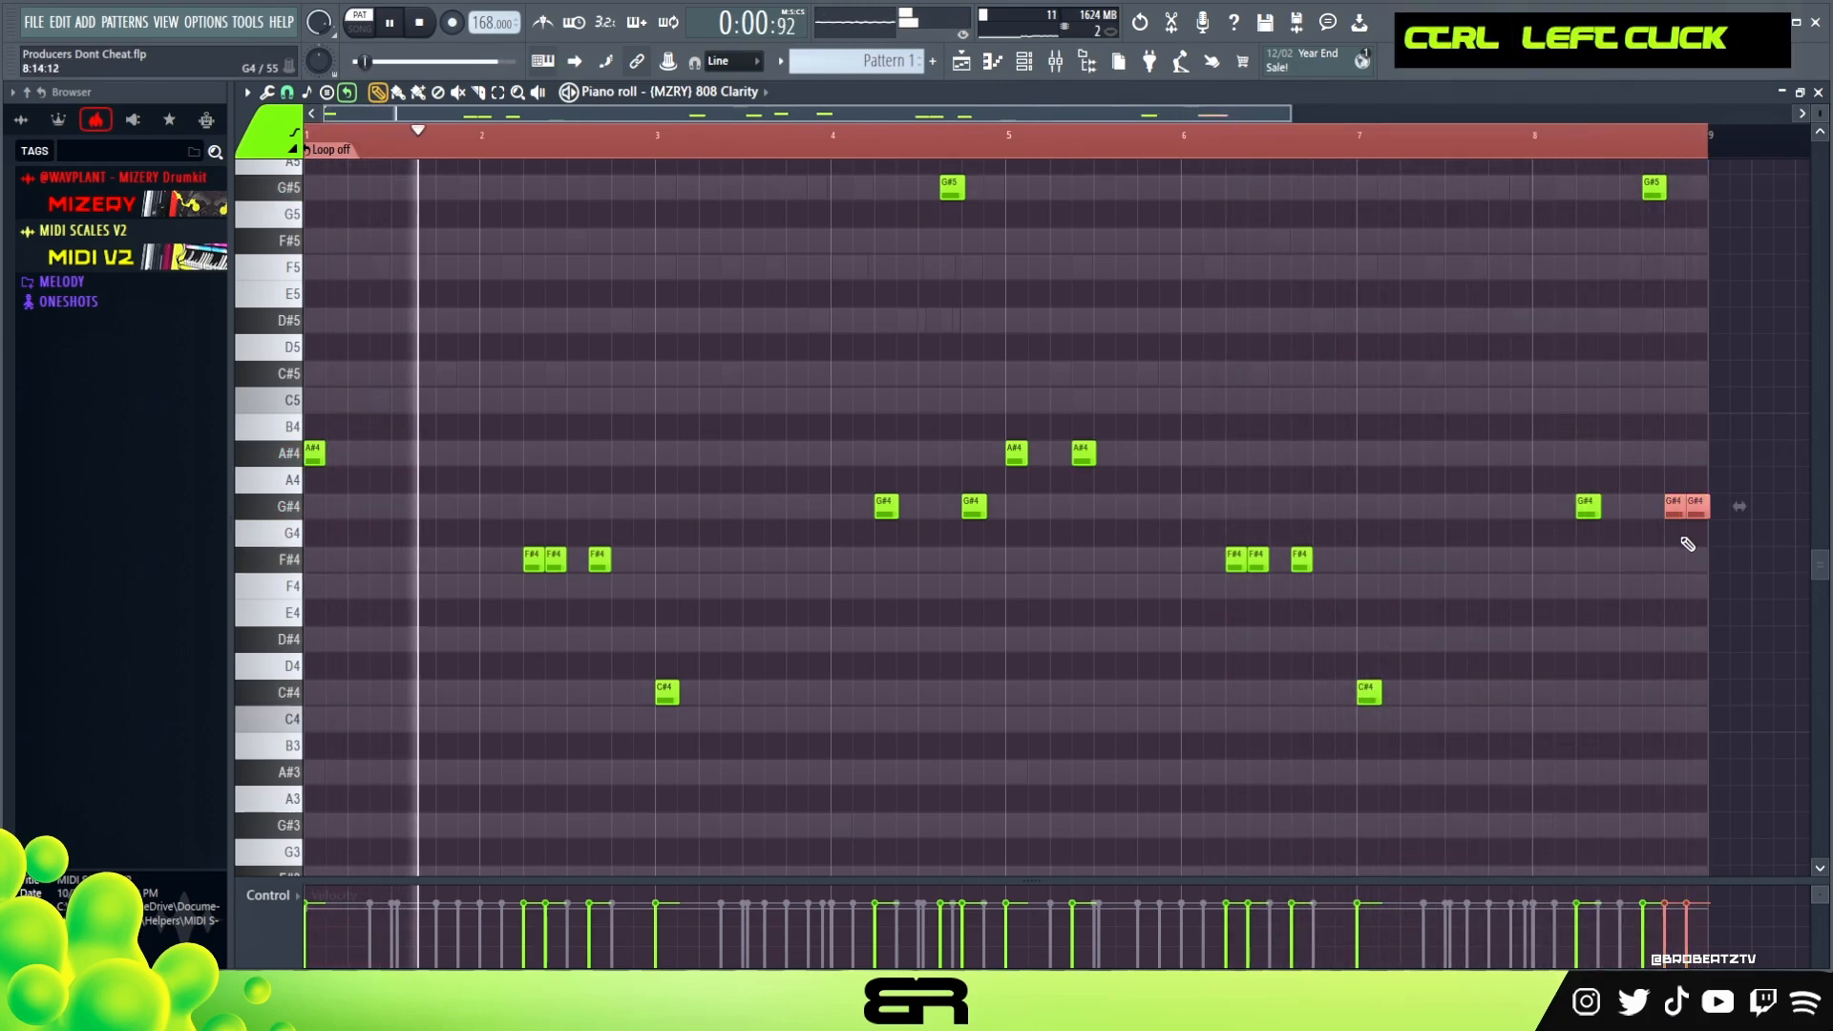
{"action": "key", "text": "ctrl+q"}
{"action": "right_click", "coordinate": [1309, 360]}
Copy the notes of the 808 Clarity channel into the Kick Hurt channel.
{"action": "left_click", "coordinate": [1025, 61]}
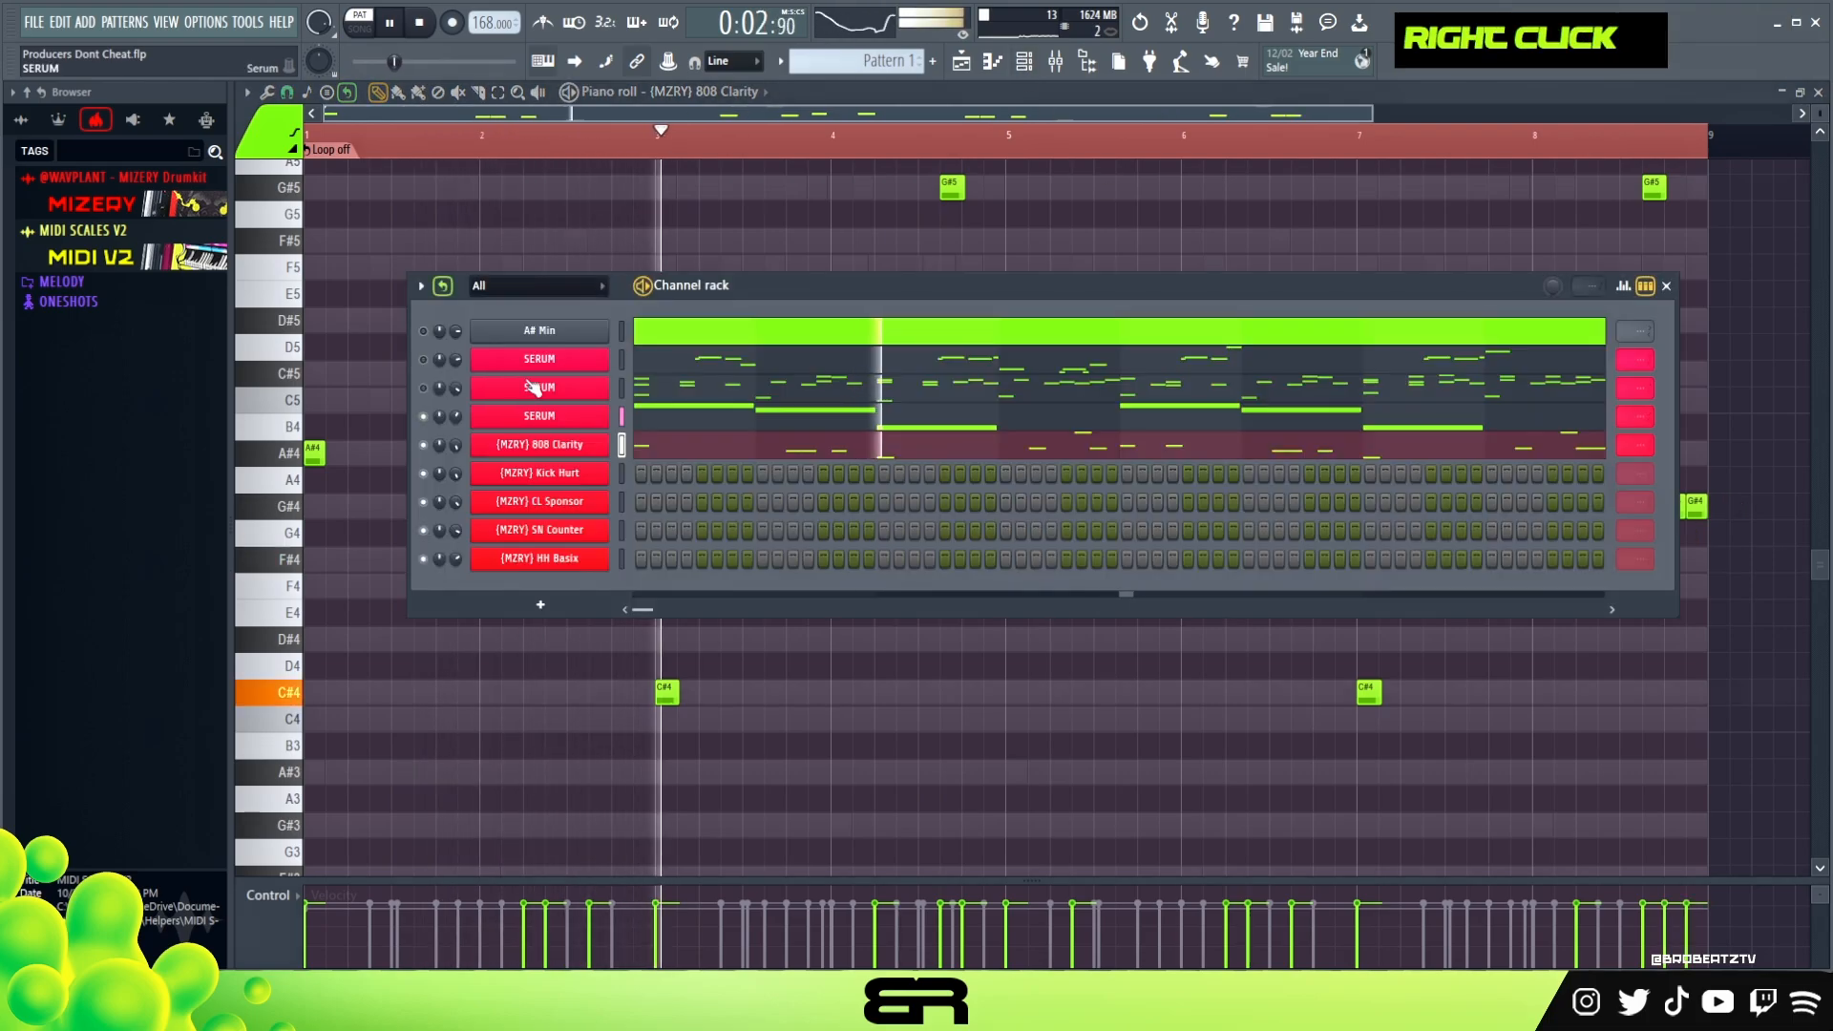
{"action": "right_click", "coordinate": [566, 450]}
{"action": "left_click", "coordinate": [932, 463]}
{"action": "right_click", "coordinate": [590, 470]}
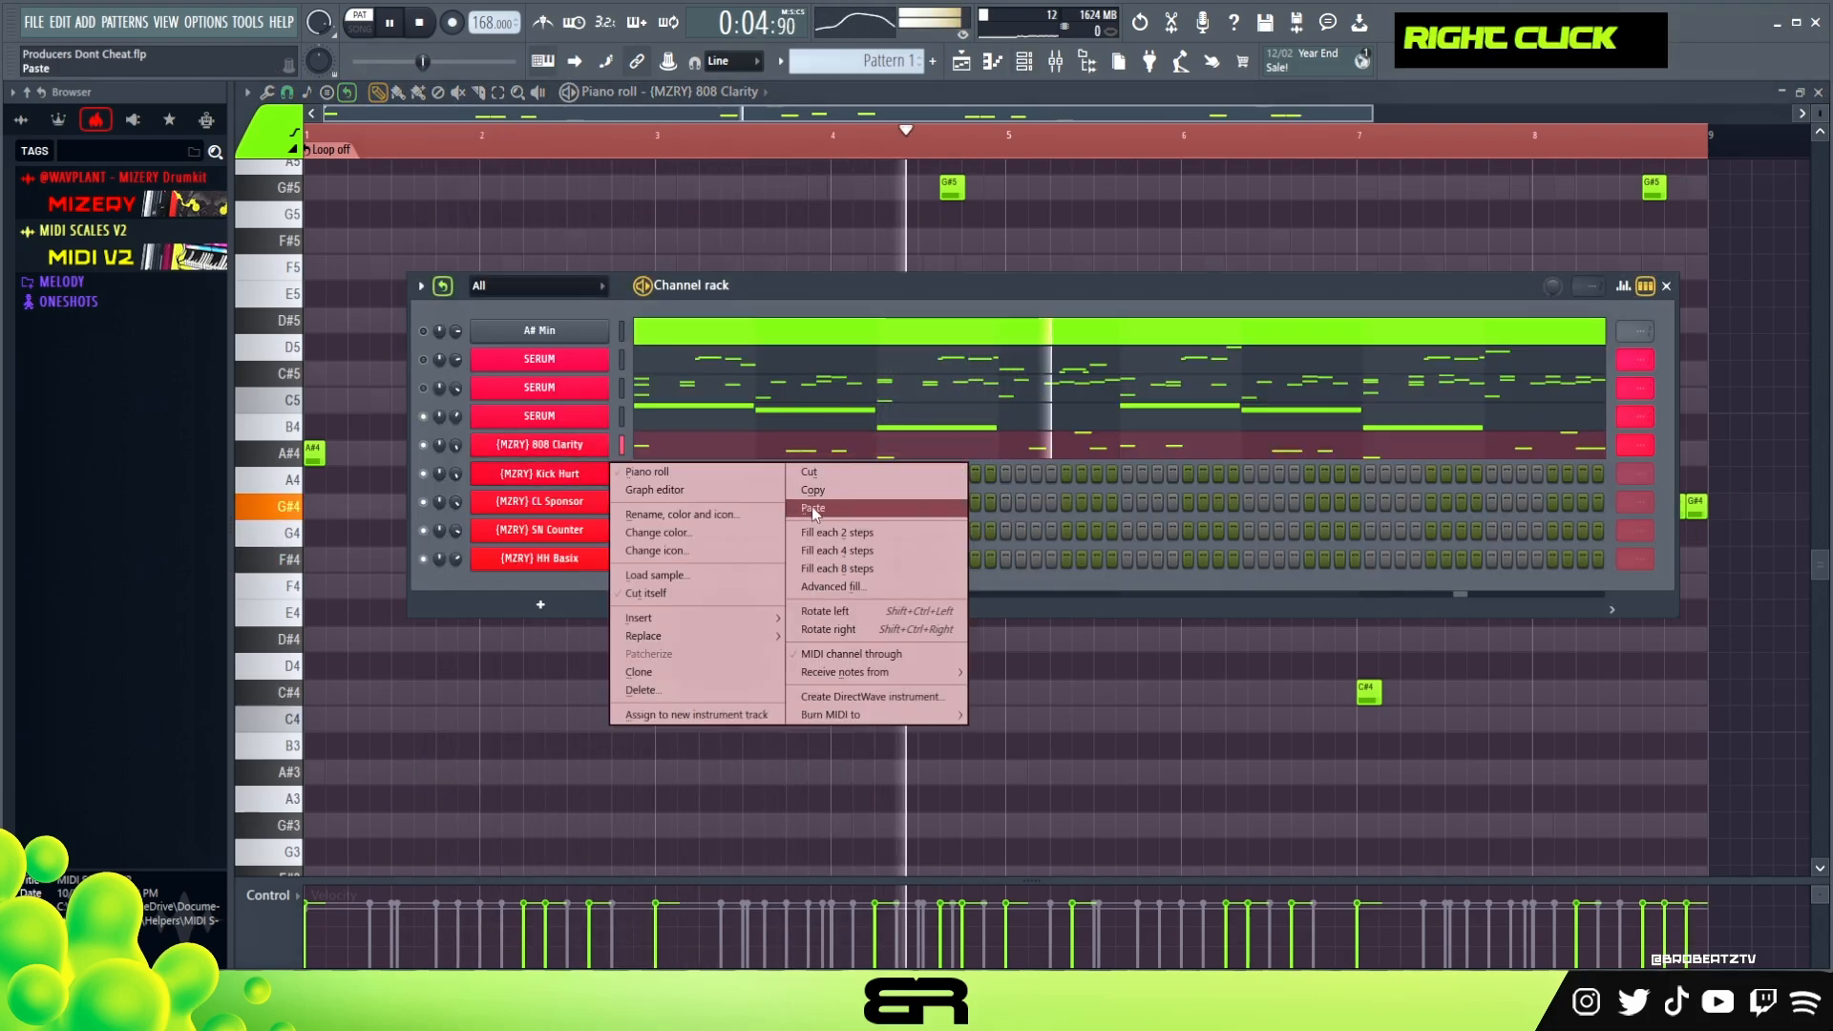
{"action": "left_click", "coordinate": [809, 505]}
Open the Kick Hurt notes and flatten all of them to C5 with the limiter.
{"action": "left_click", "coordinate": [714, 482]}
{"action": "key", "text": "ctrl+a"}
{"action": "key", "text": "alt+k"}
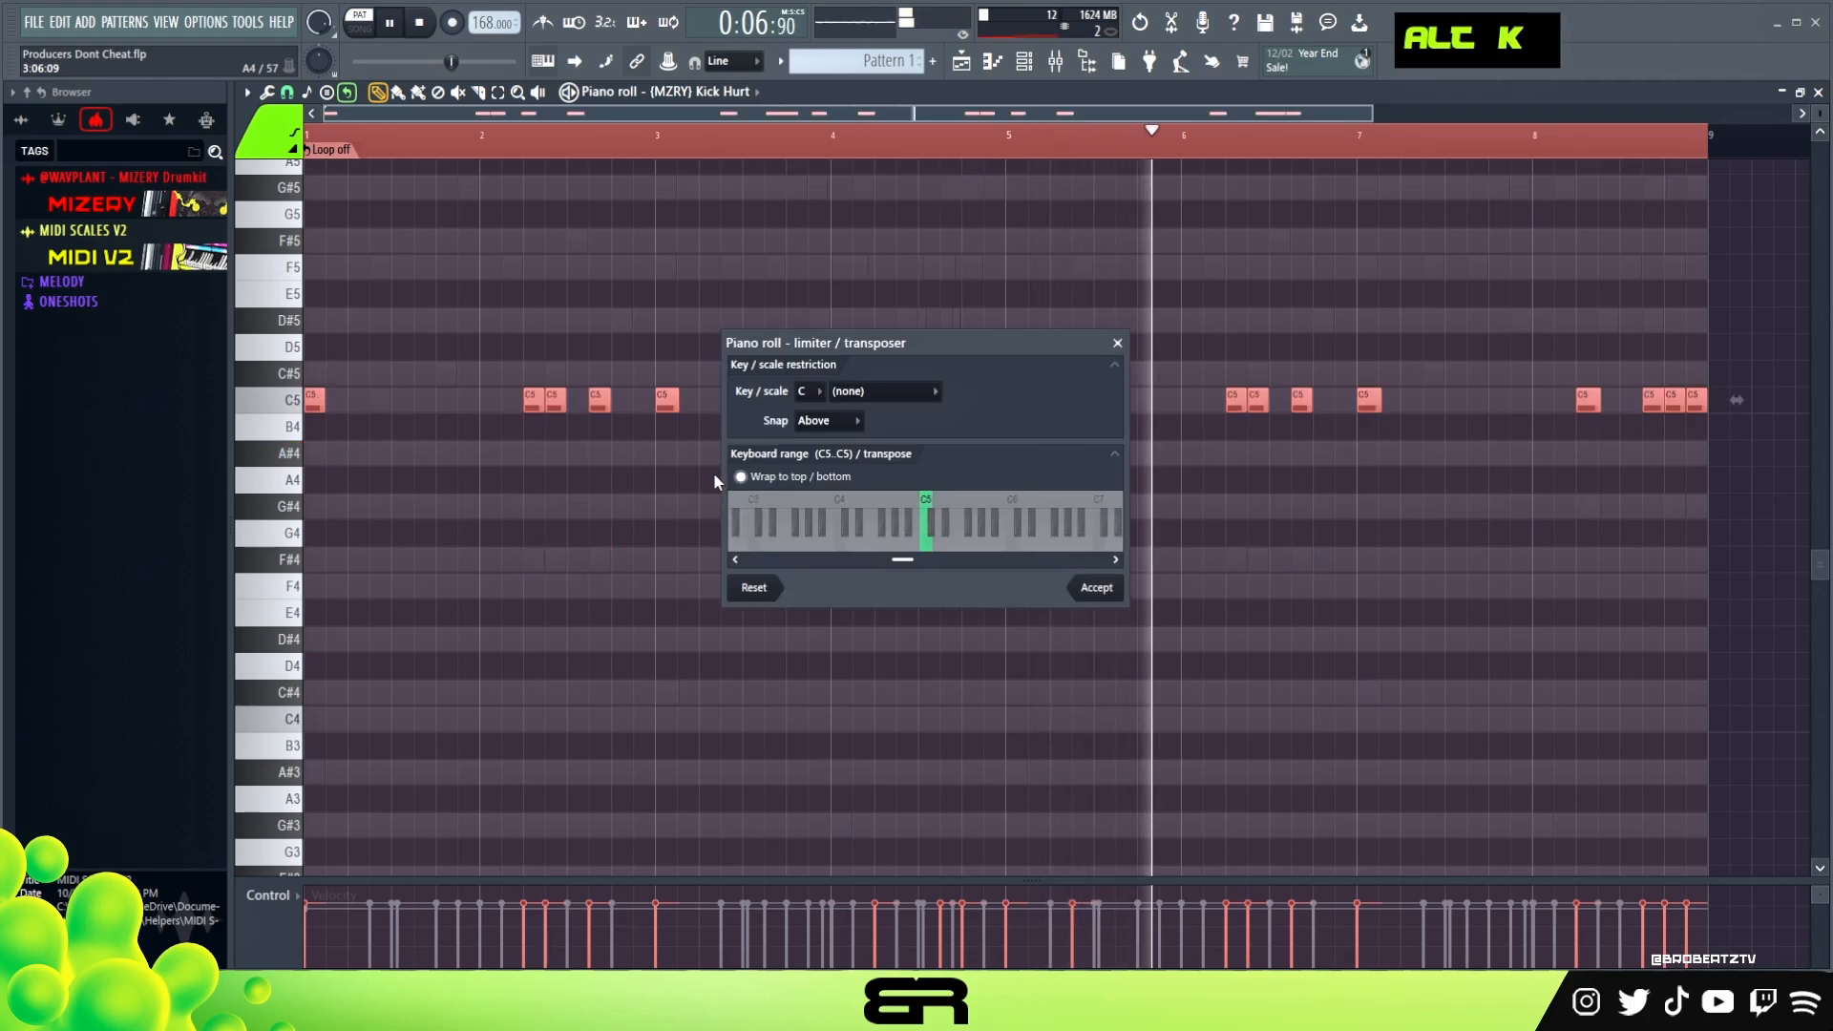
{"action": "key", "text": "Return"}
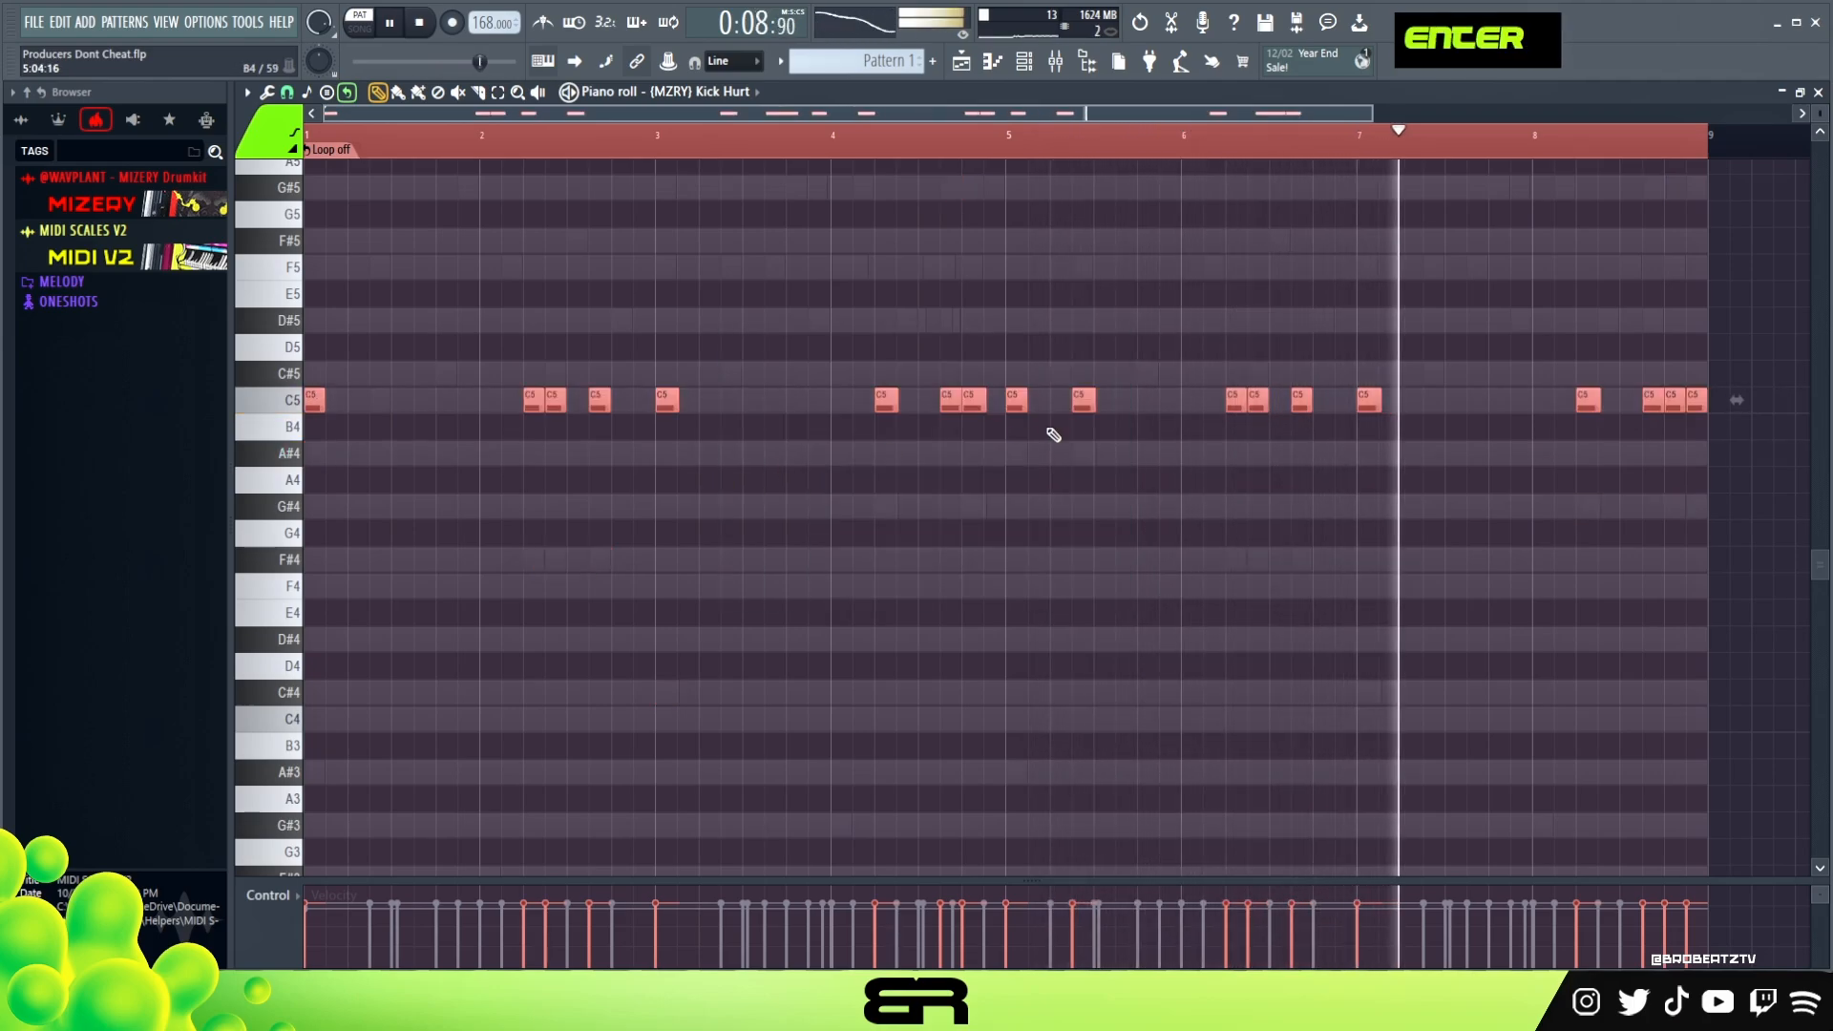
Play the kicks from bar 8 and delete the last one, midway through beat 4.
{"action": "right_click", "coordinate": [1601, 490]}
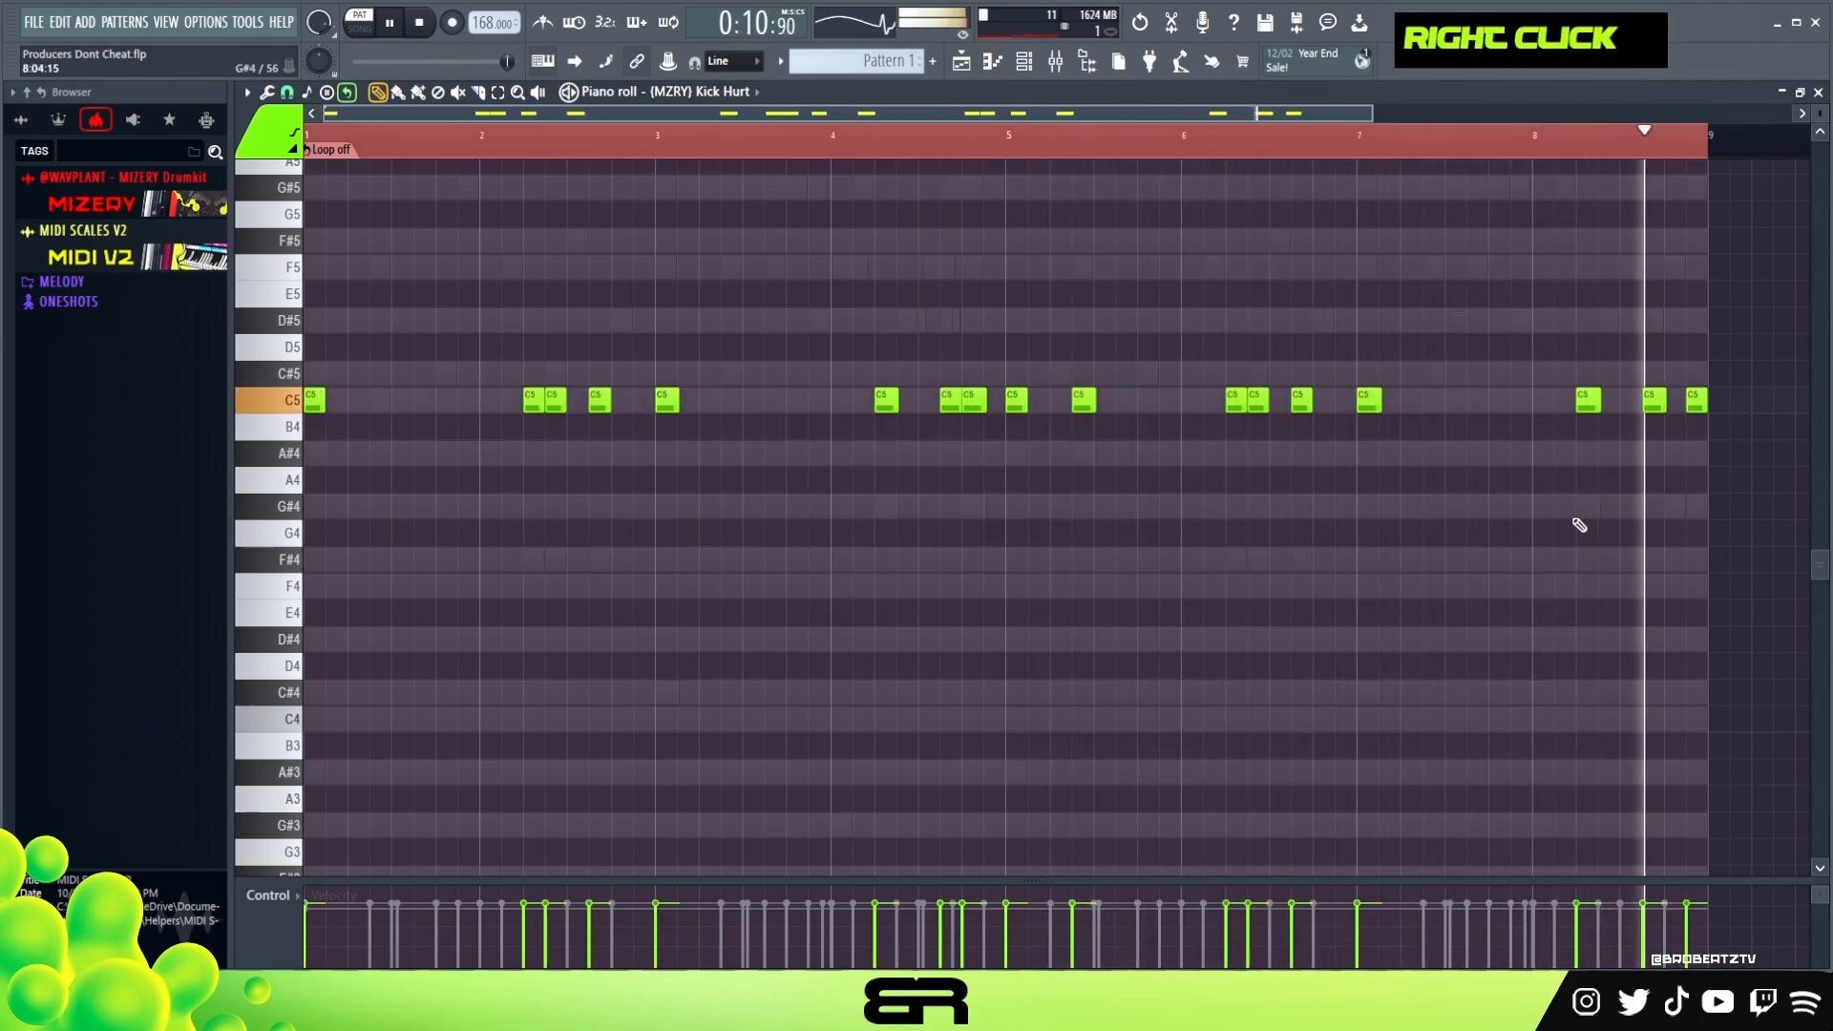
{"action": "key", "text": "ctrl+z"}
{"action": "key", "text": "space"}
{"action": "left_click", "coordinate": [1579, 135]}
{"action": "key", "text": "space"}
{"action": "key", "text": "space"}
{"action": "key", "text": "space"}
{"action": "right_click", "coordinate": [1696, 401]}
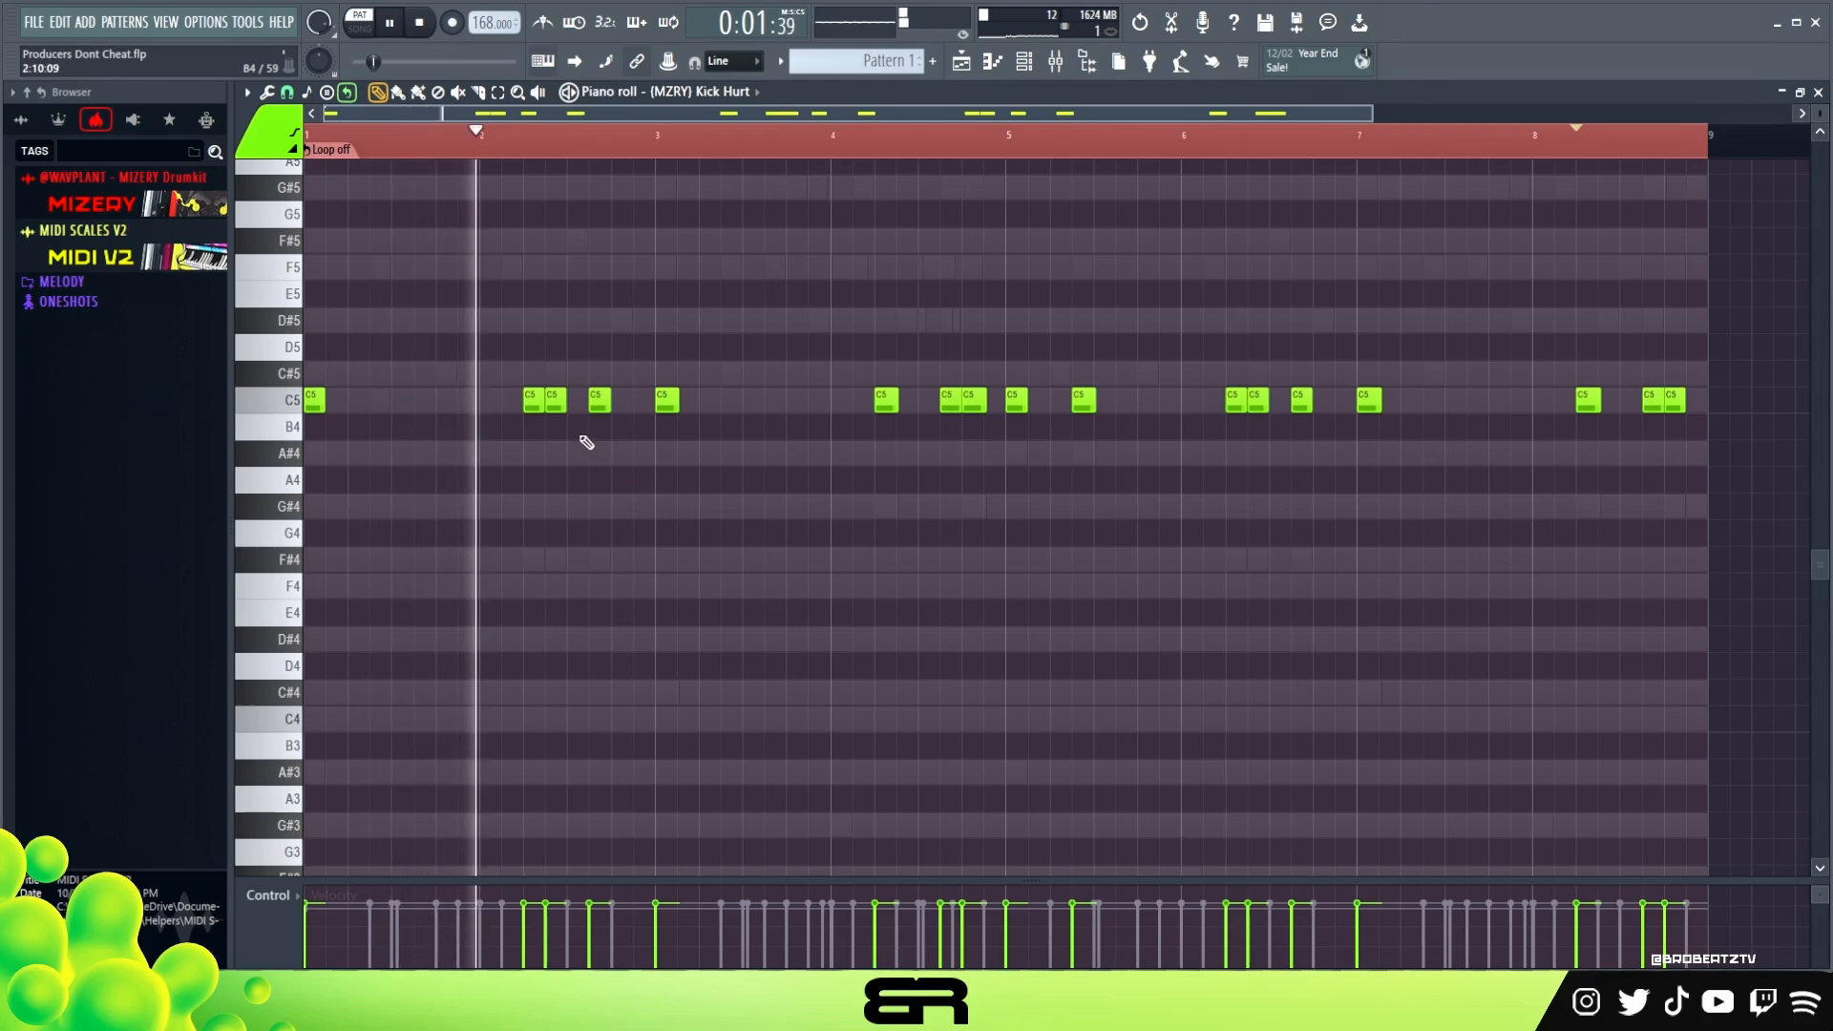
Delete the second kick of the consecutive pair in bars 2 and 6, playing from bar 2 to check.
{"action": "right_click", "coordinate": [541, 417]}
{"action": "key", "text": "space"}
{"action": "key", "text": "space"}
{"action": "right_click", "coordinate": [557, 409]}
{"action": "key", "text": "space"}
{"action": "left_click", "coordinate": [487, 143]}
{"action": "key", "text": "space"}
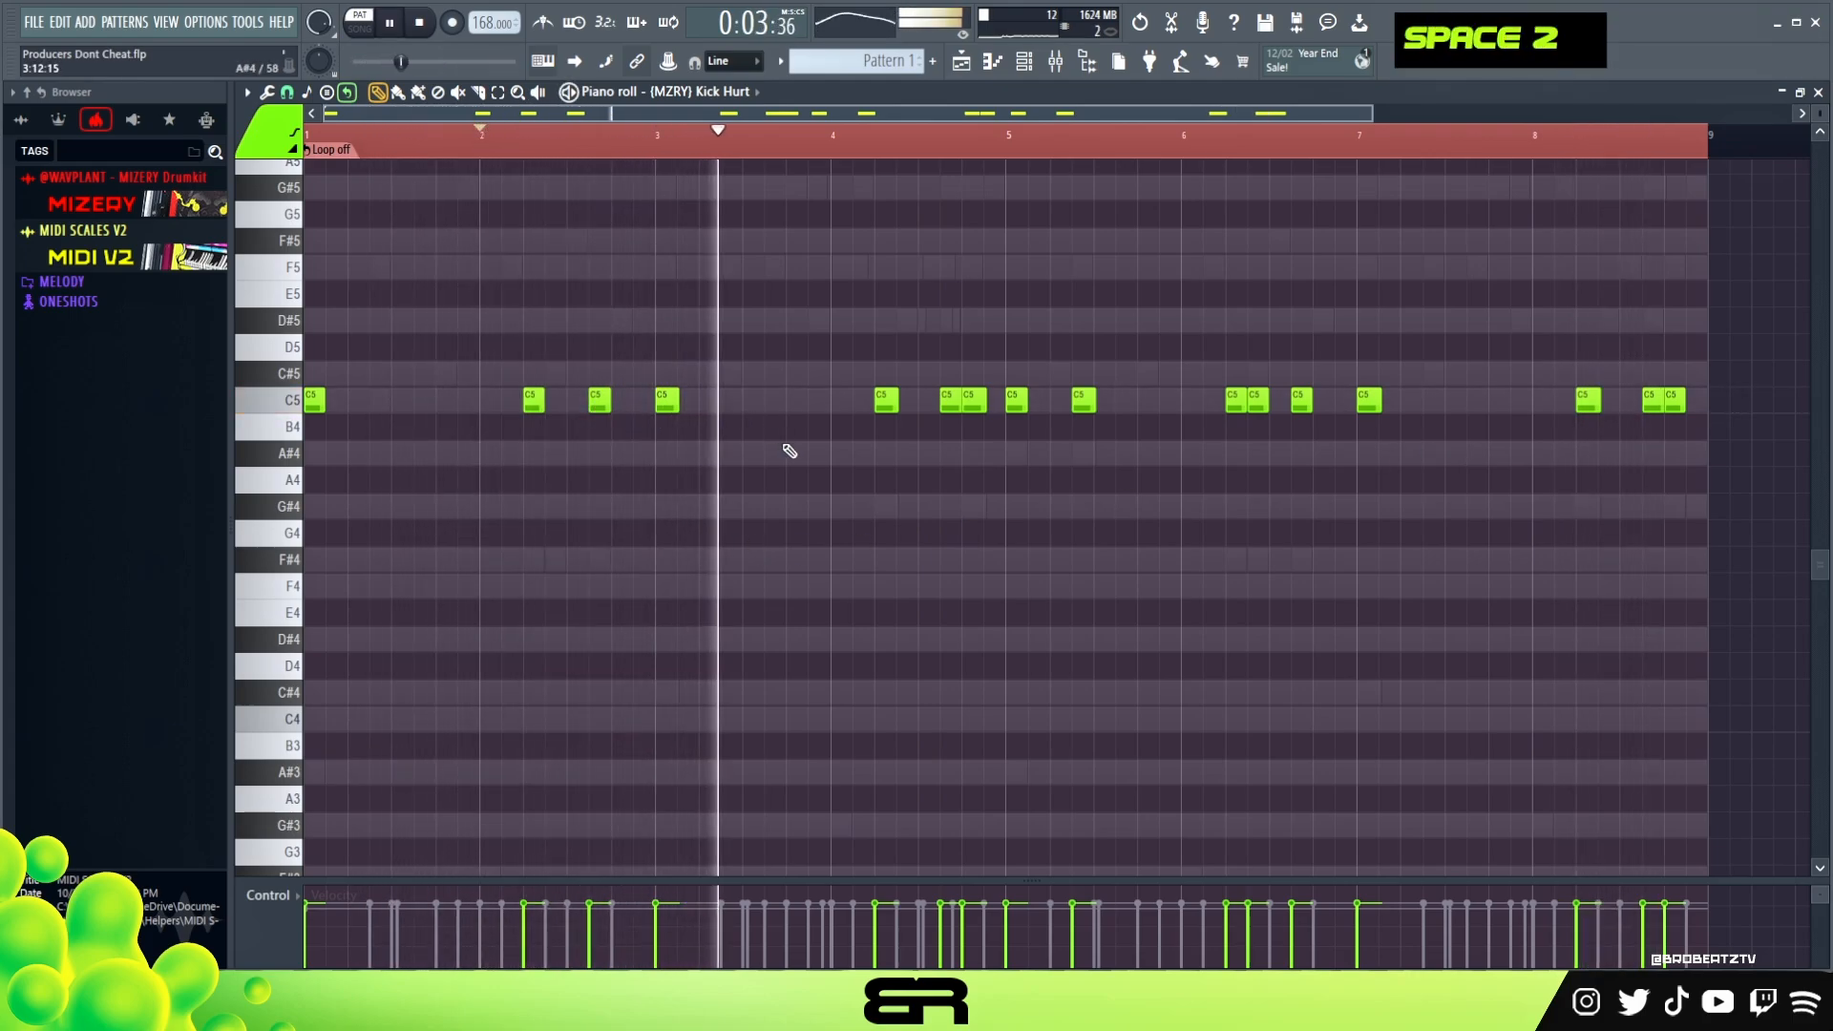
{"action": "right_click", "coordinate": [1258, 400]}
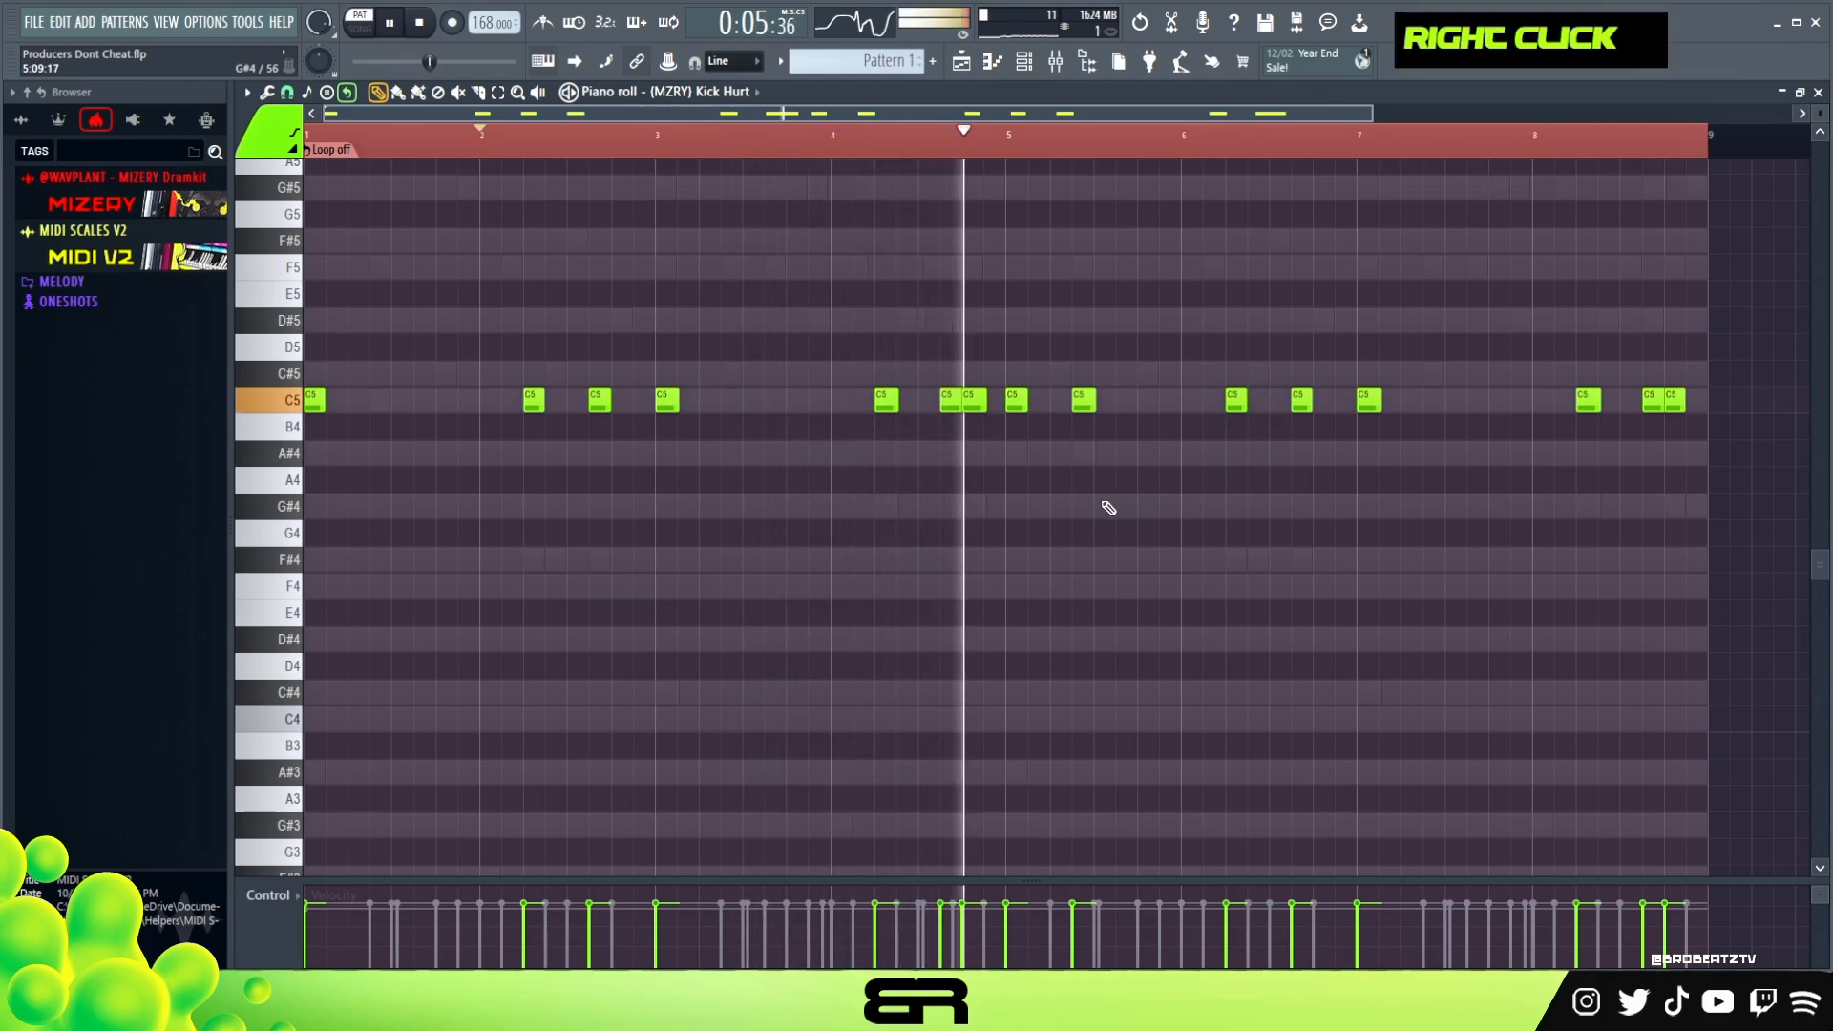
Remove the kick on beat 4 of bar 4, play from the start of that bar, and put the kick back.
{"action": "right_click", "coordinate": [973, 400]}
{"action": "key", "text": "space"}
{"action": "key", "text": "space"}
{"action": "left_click", "coordinate": [856, 153]}
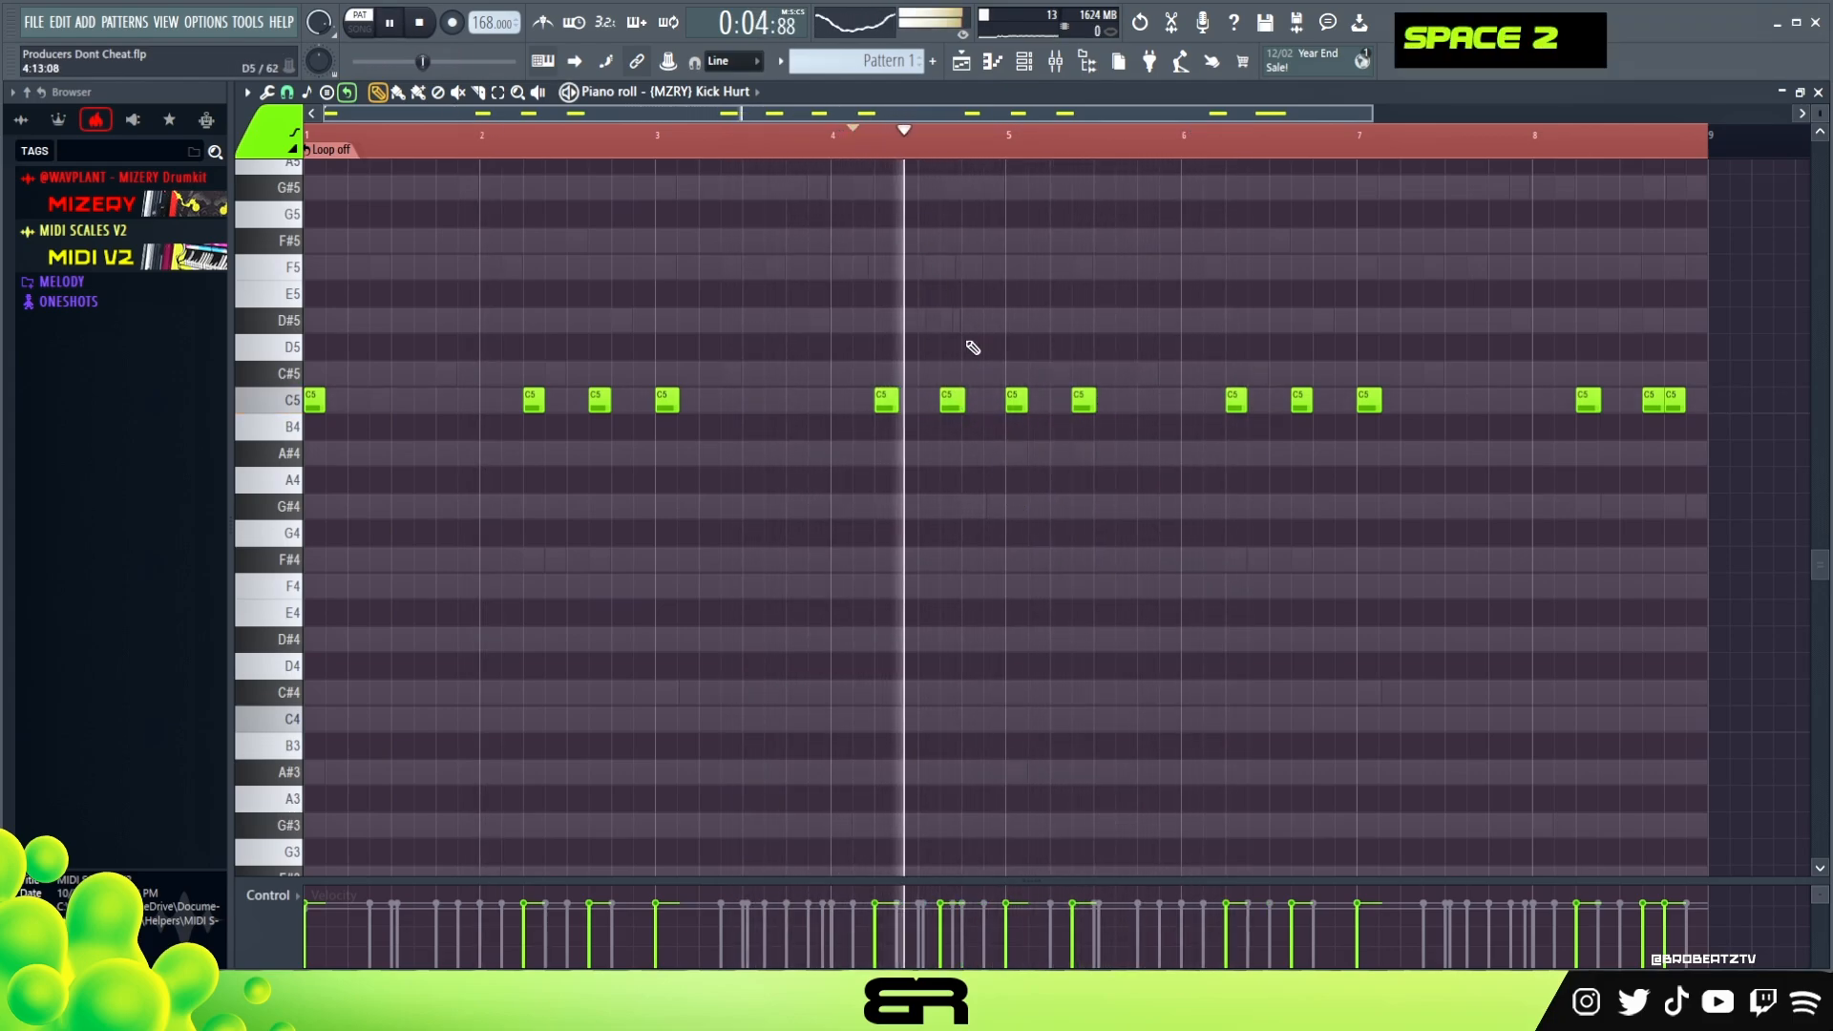
{"action": "double_click", "coordinate": [982, 405]}
Quantize all the Kick Hurt notes.
{"action": "key", "text": "ctrl+a"}
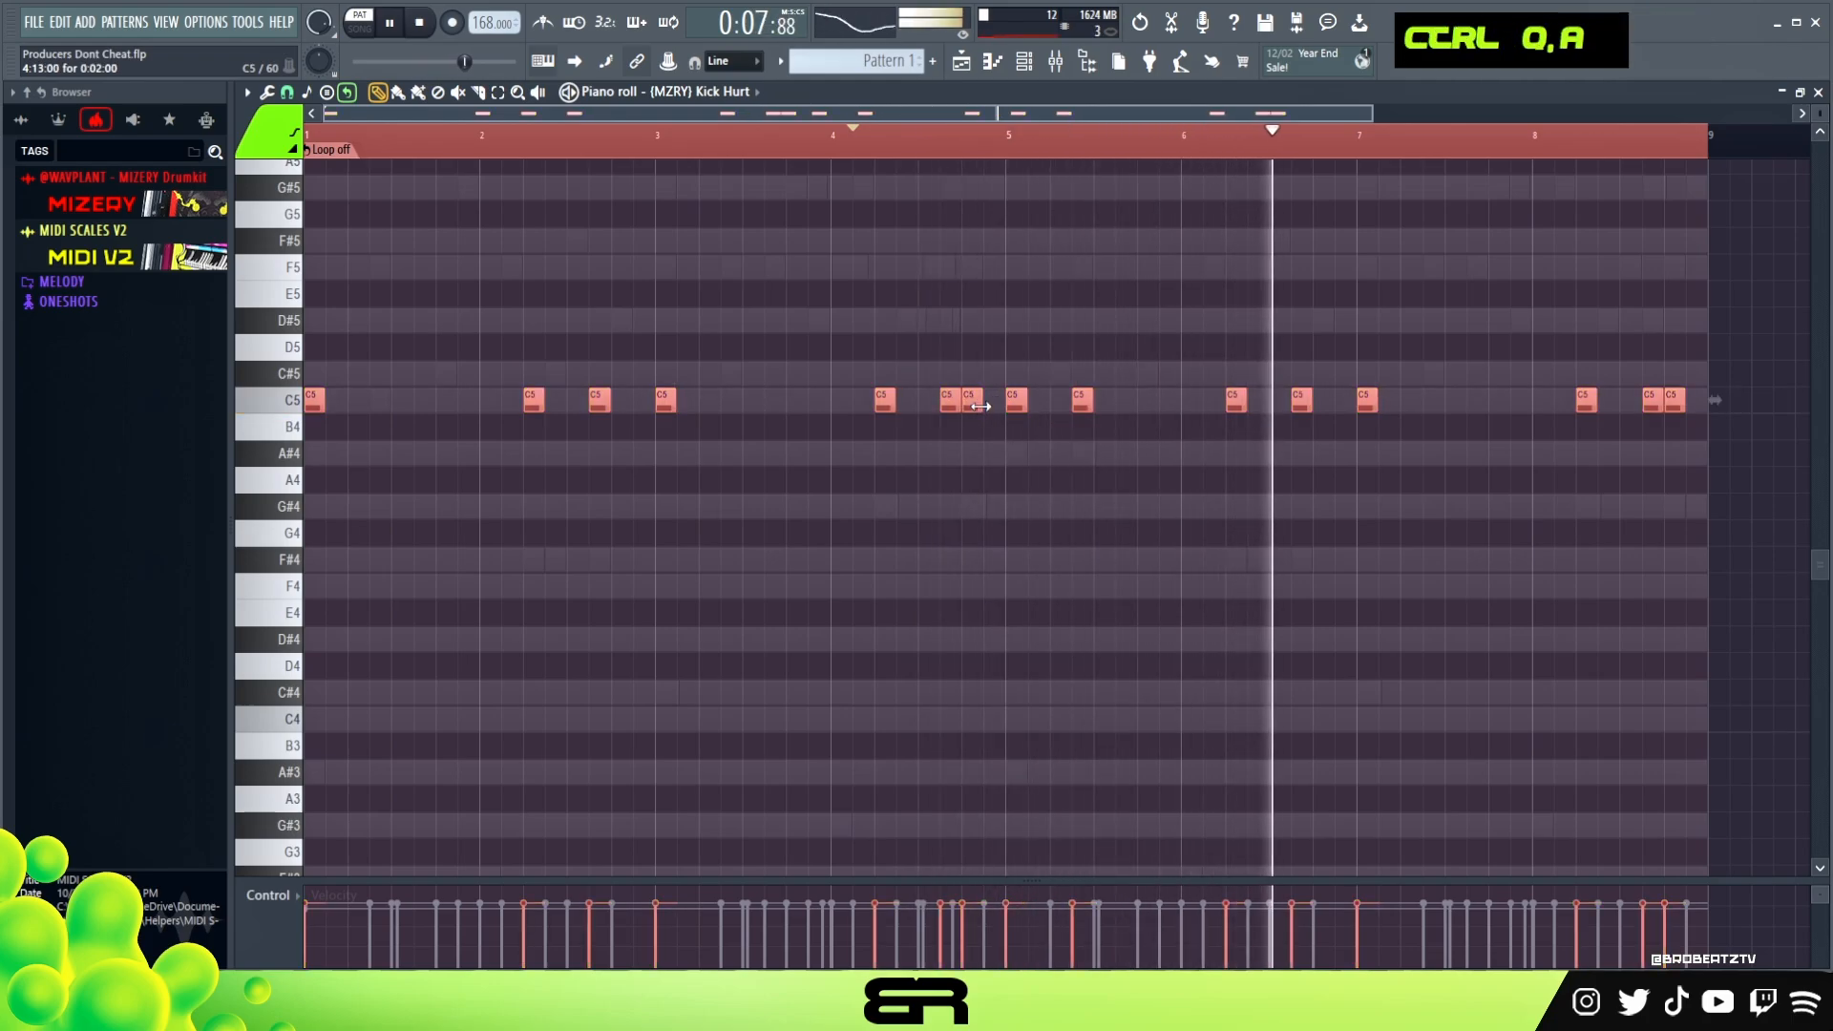
{"action": "right_click", "coordinate": [978, 339]}
{"action": "key", "text": "ctrl+q"}
Stop playback, place CL Sponsor claps on steps 9 and 25, and loop them every two bars.
{"action": "key", "text": "space"}
{"action": "key", "text": "F6"}
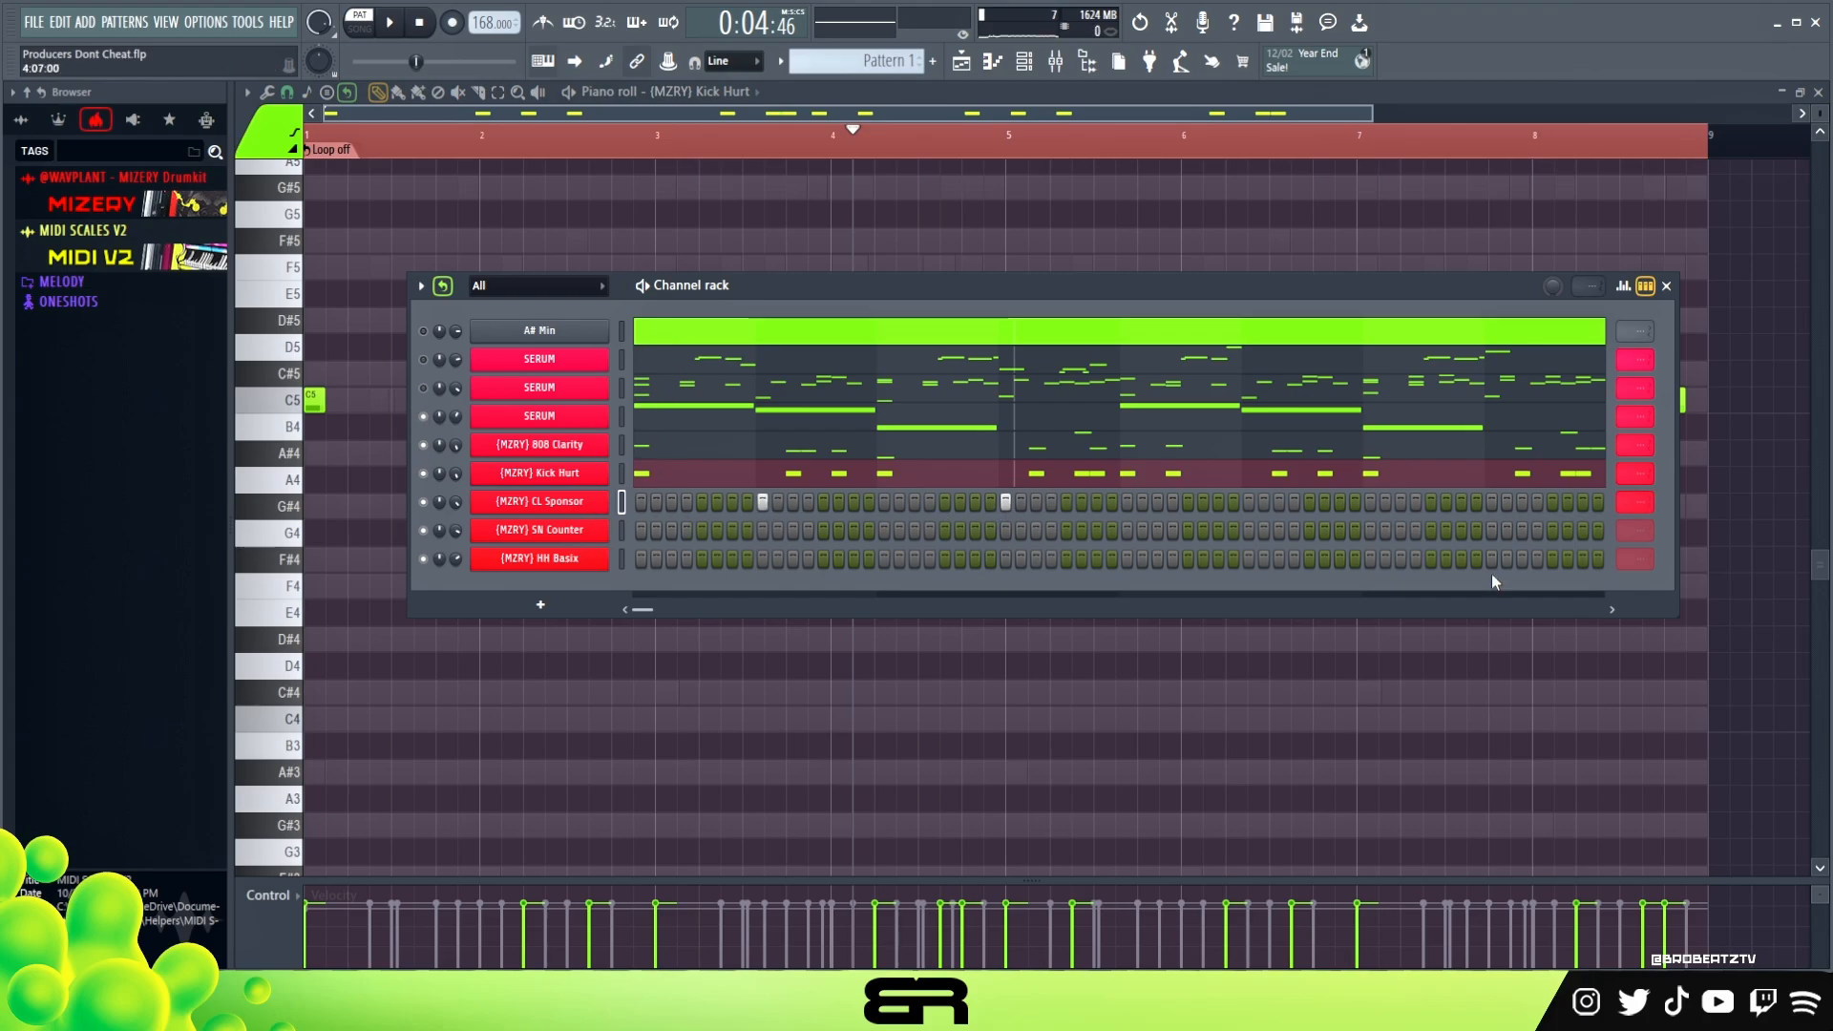
{"action": "scroll", "coordinate": [1626, 508], "scroll_direction": "down", "scroll_amount": 1}
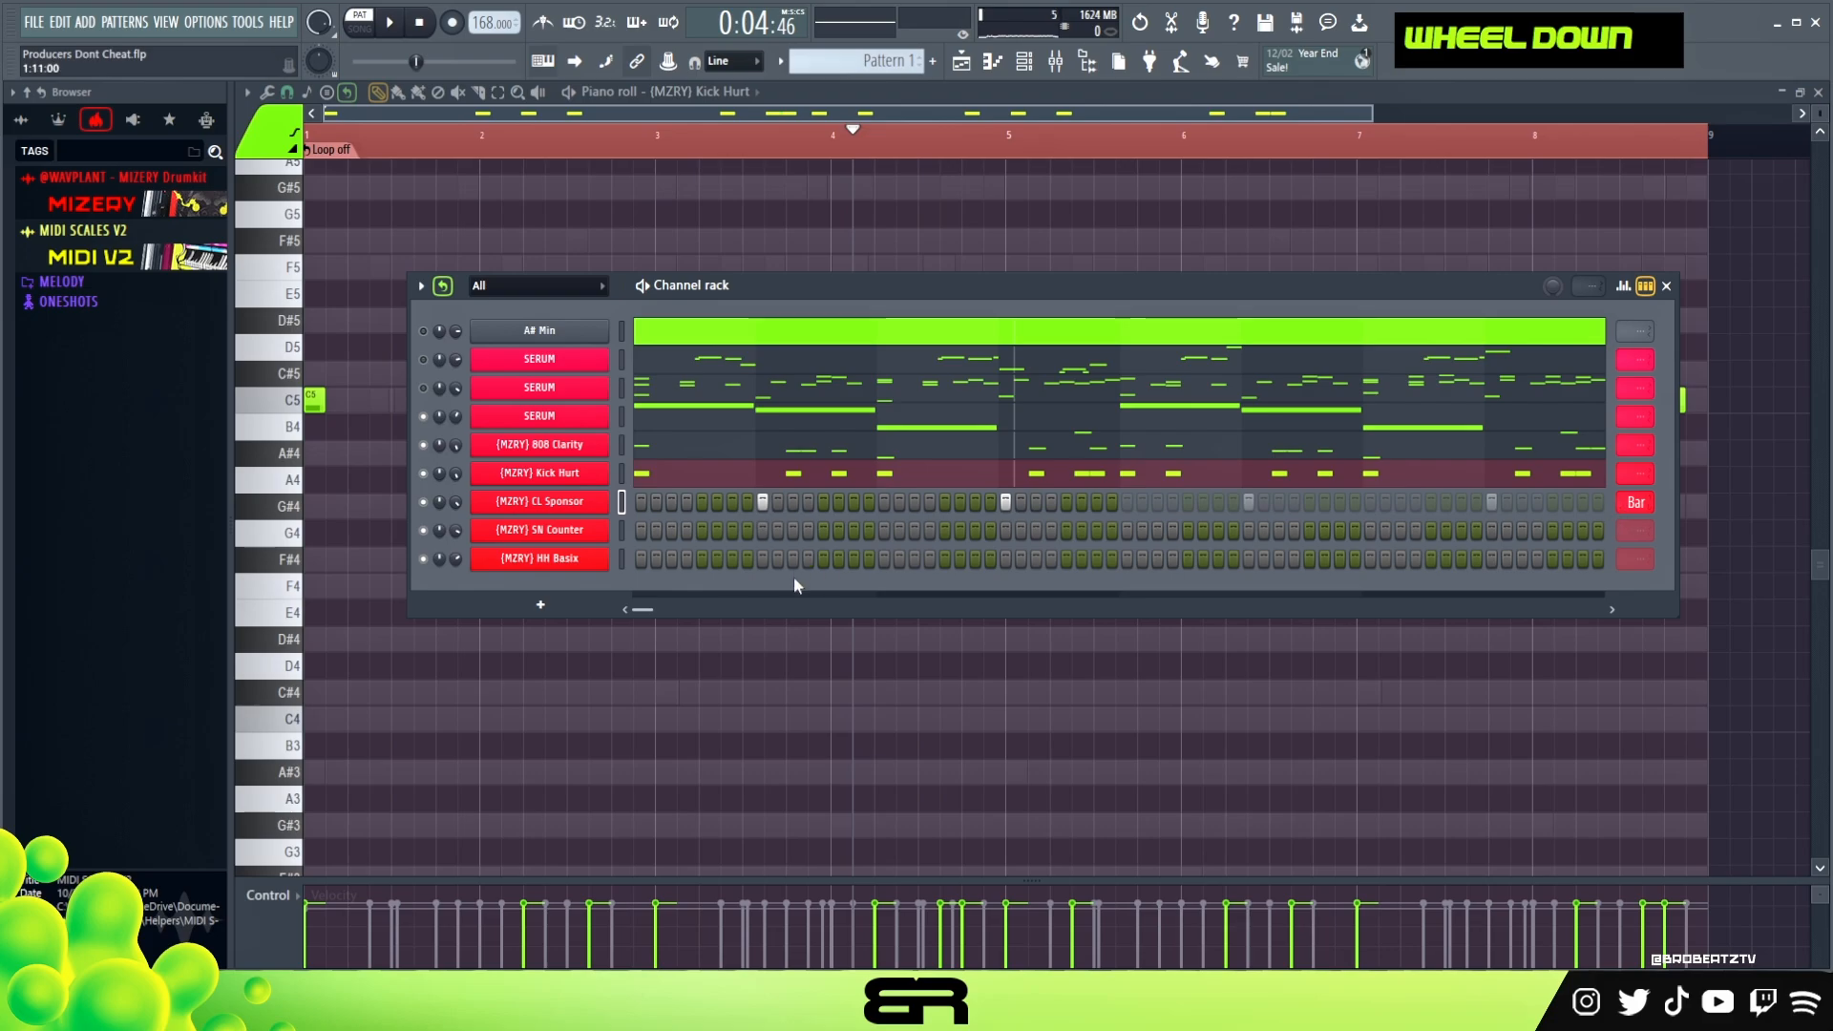
Add an SN Counter snare on step 19 and HH Basix hats on steps 1, 3, 13, 17 and 19, and play the pattern.
{"action": "left_click", "coordinate": [914, 531]}
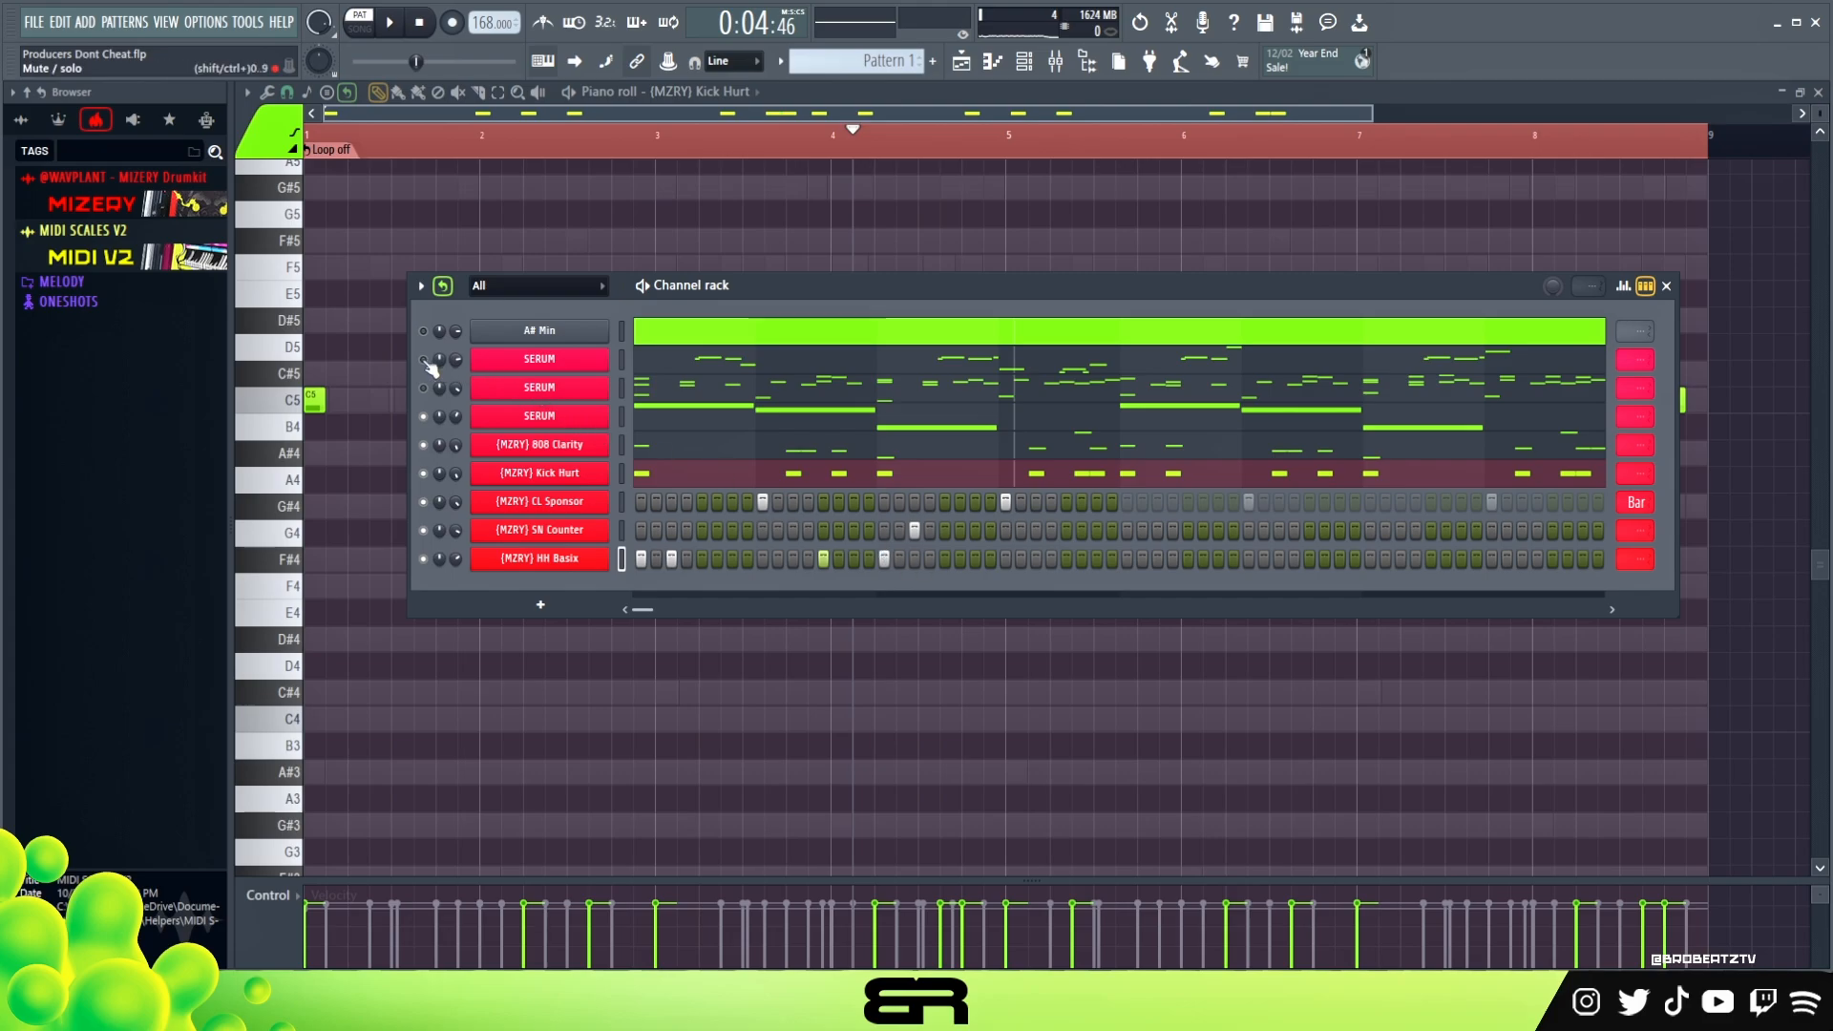
{"action": "left_click", "coordinate": [913, 559]}
{"action": "key", "text": "space"}
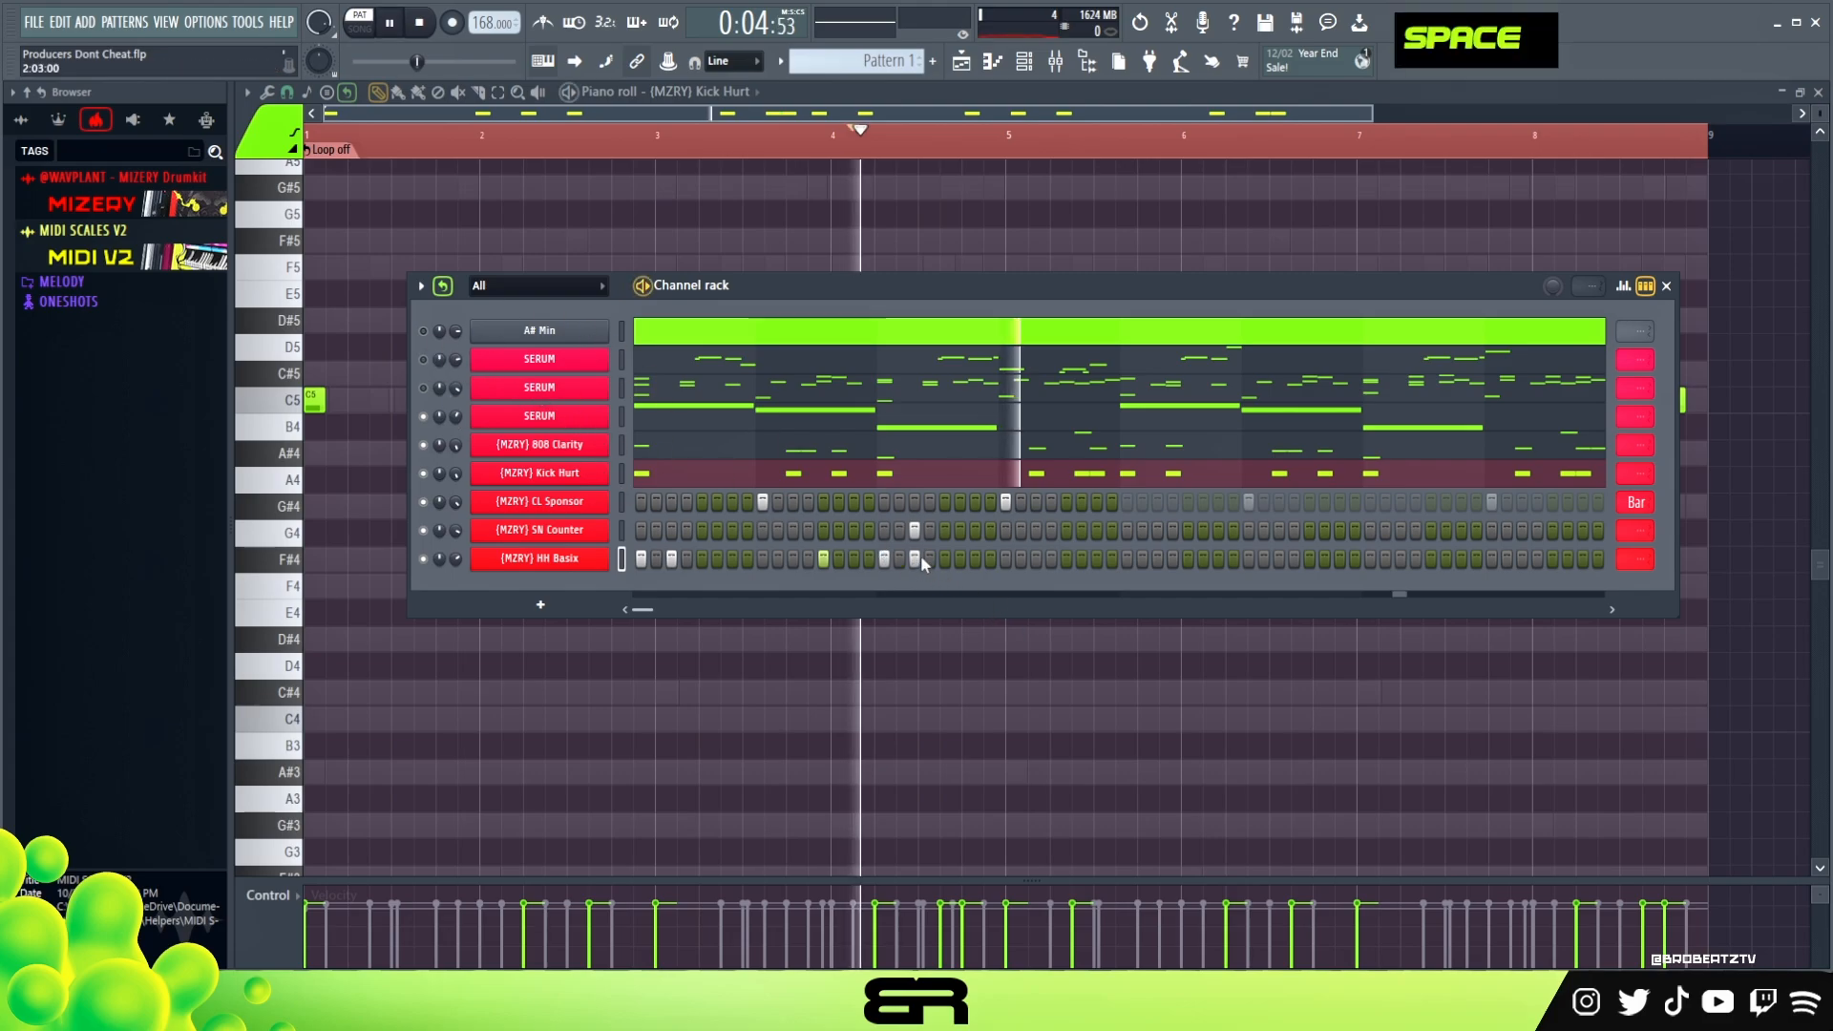
{"action": "key", "text": "space"}
{"action": "mouse_move", "coordinate": [807, 286]}
{"action": "left_mouse_down"}
{"action": "mouse_move", "coordinate": [707, 302]}
{"action": "mouse_move", "coordinate": [787, 260]}
{"action": "left_mouse_up"}
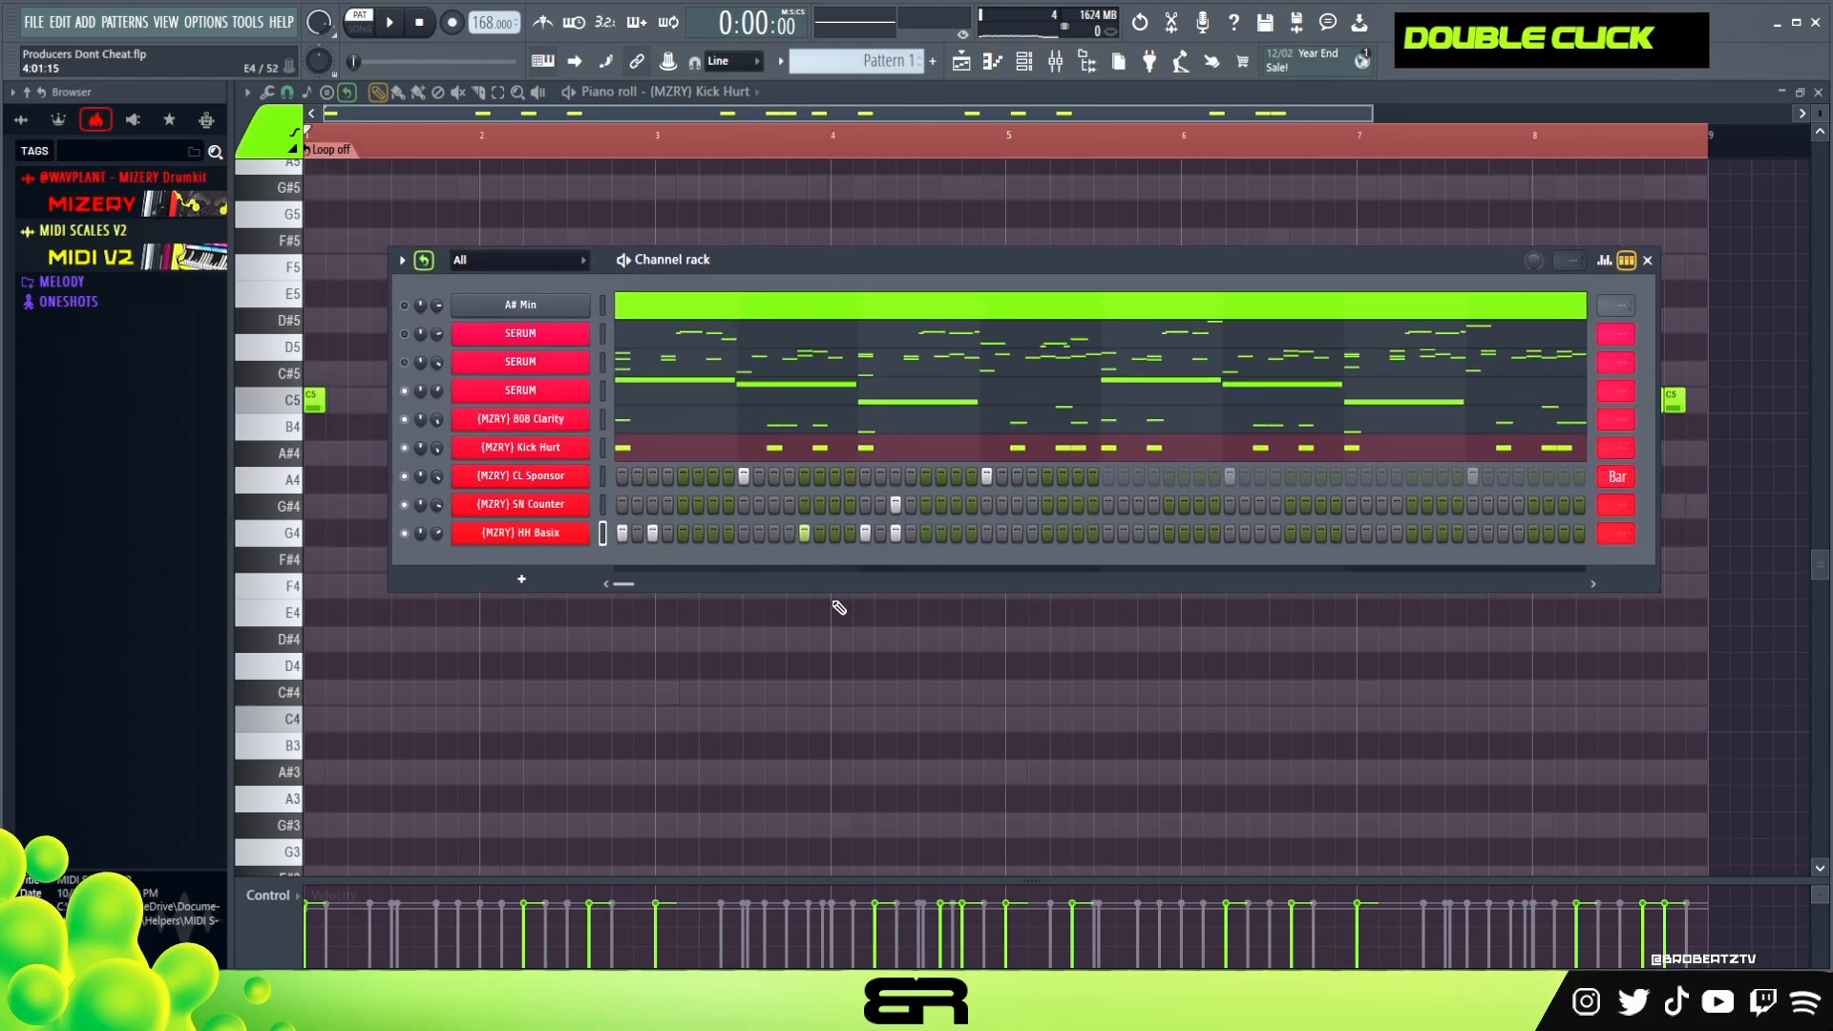
{"action": "key", "text": "space"}
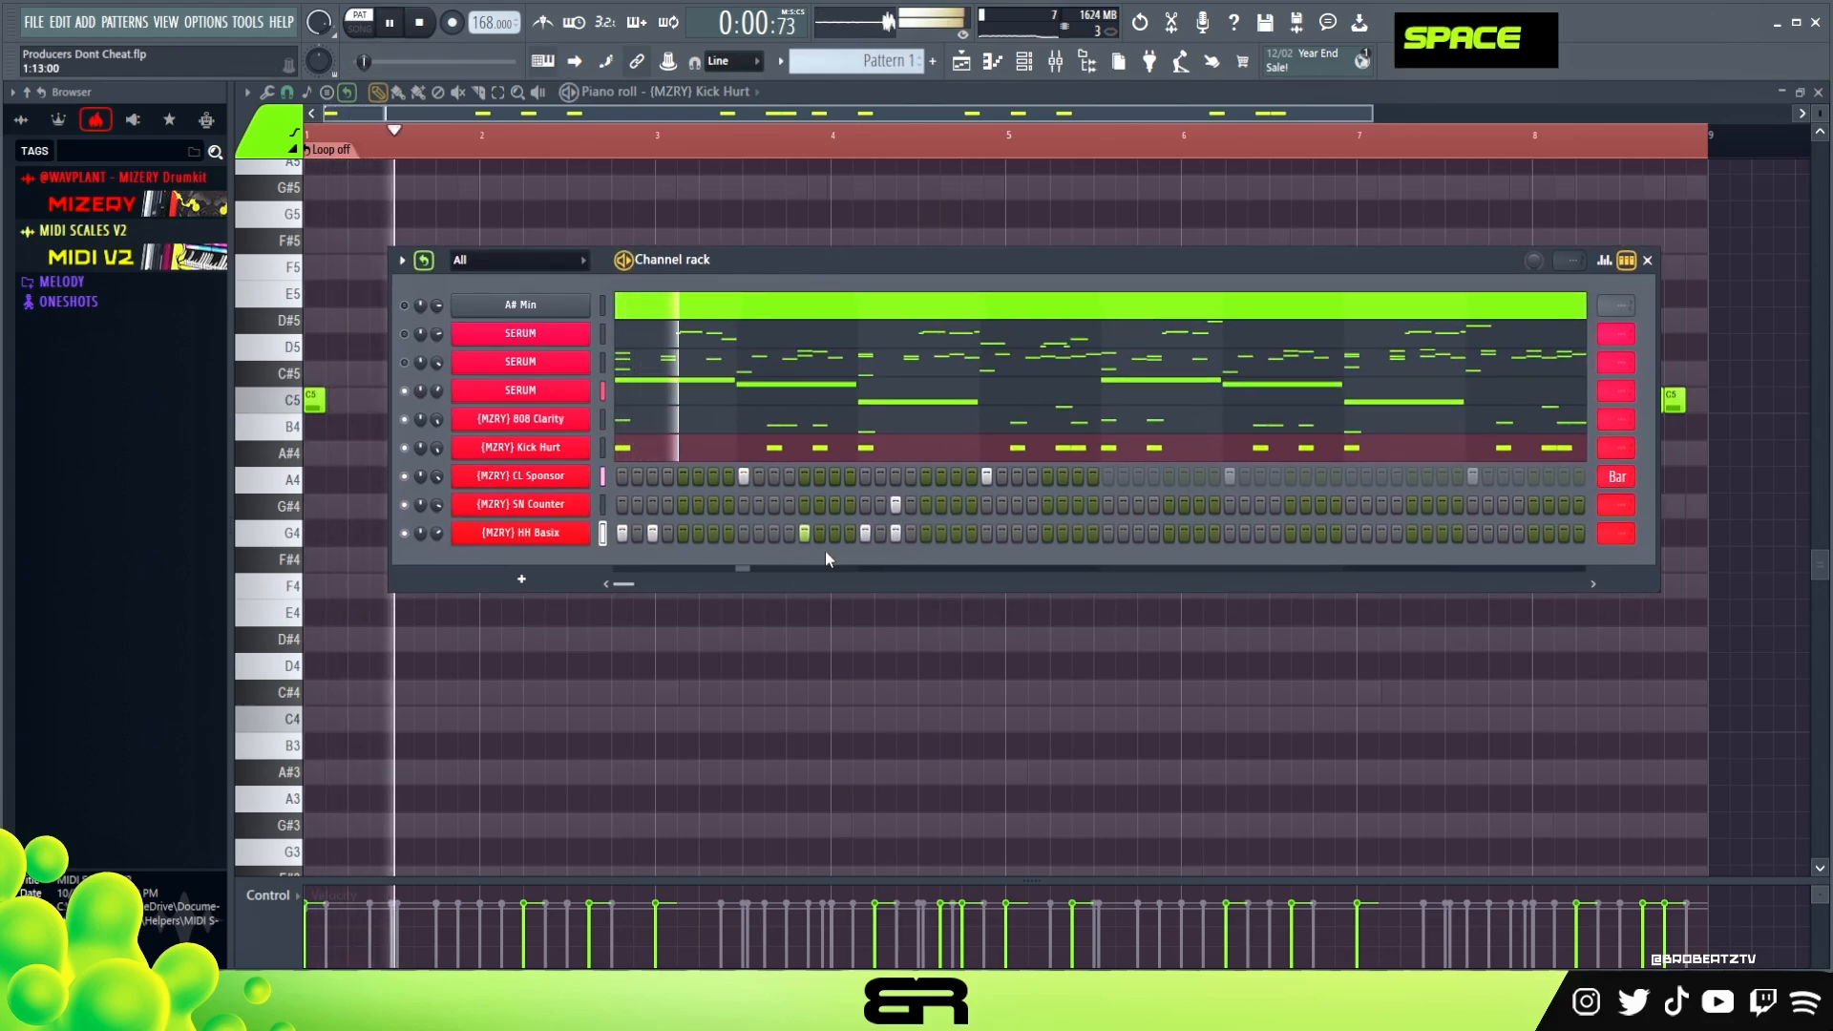
{"action": "key", "text": "space"}
{"action": "key", "text": "space"}
Add HH Basix hats on steps 27 and 31 and an SN Counter snare on step 29, checking them in playback.
{"action": "left_click", "coordinate": [1018, 533]}
{"action": "left_click", "coordinate": [1047, 505]}
{"action": "key", "text": "space"}
{"action": "key", "text": "space"}
{"action": "left_click", "coordinate": [1074, 530]}
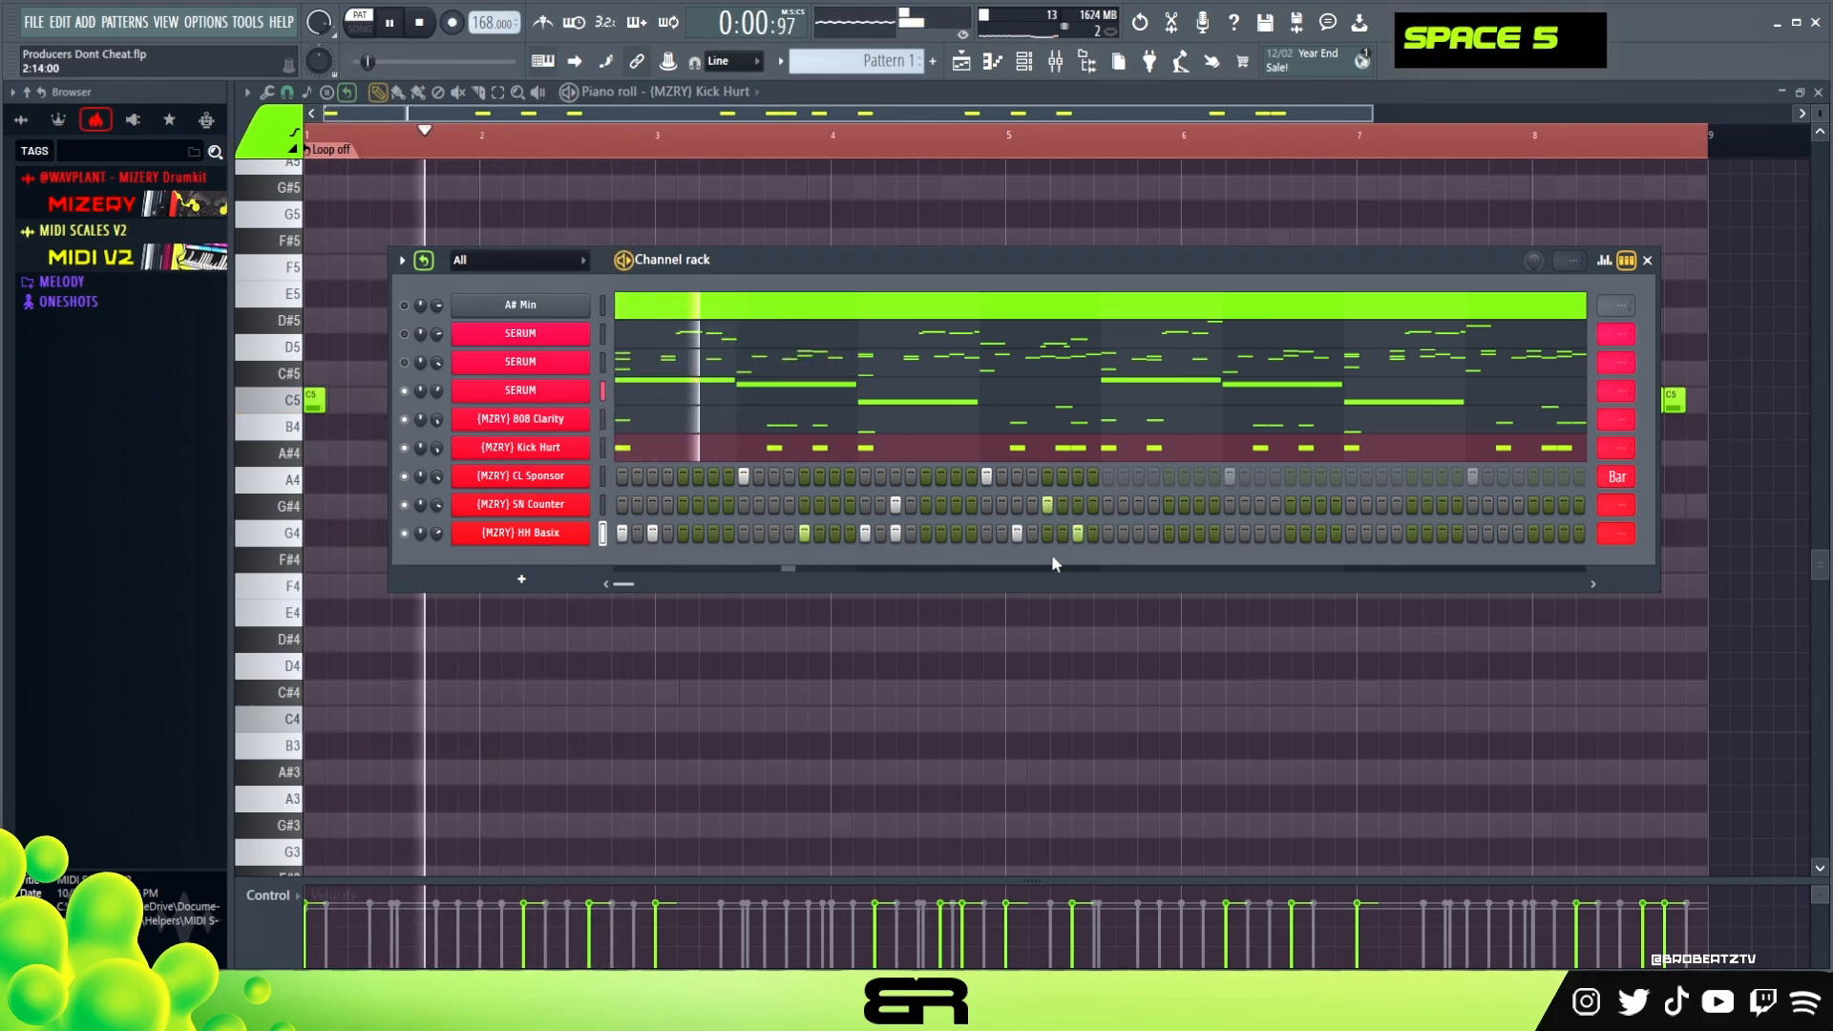
{"action": "key", "text": "space"}
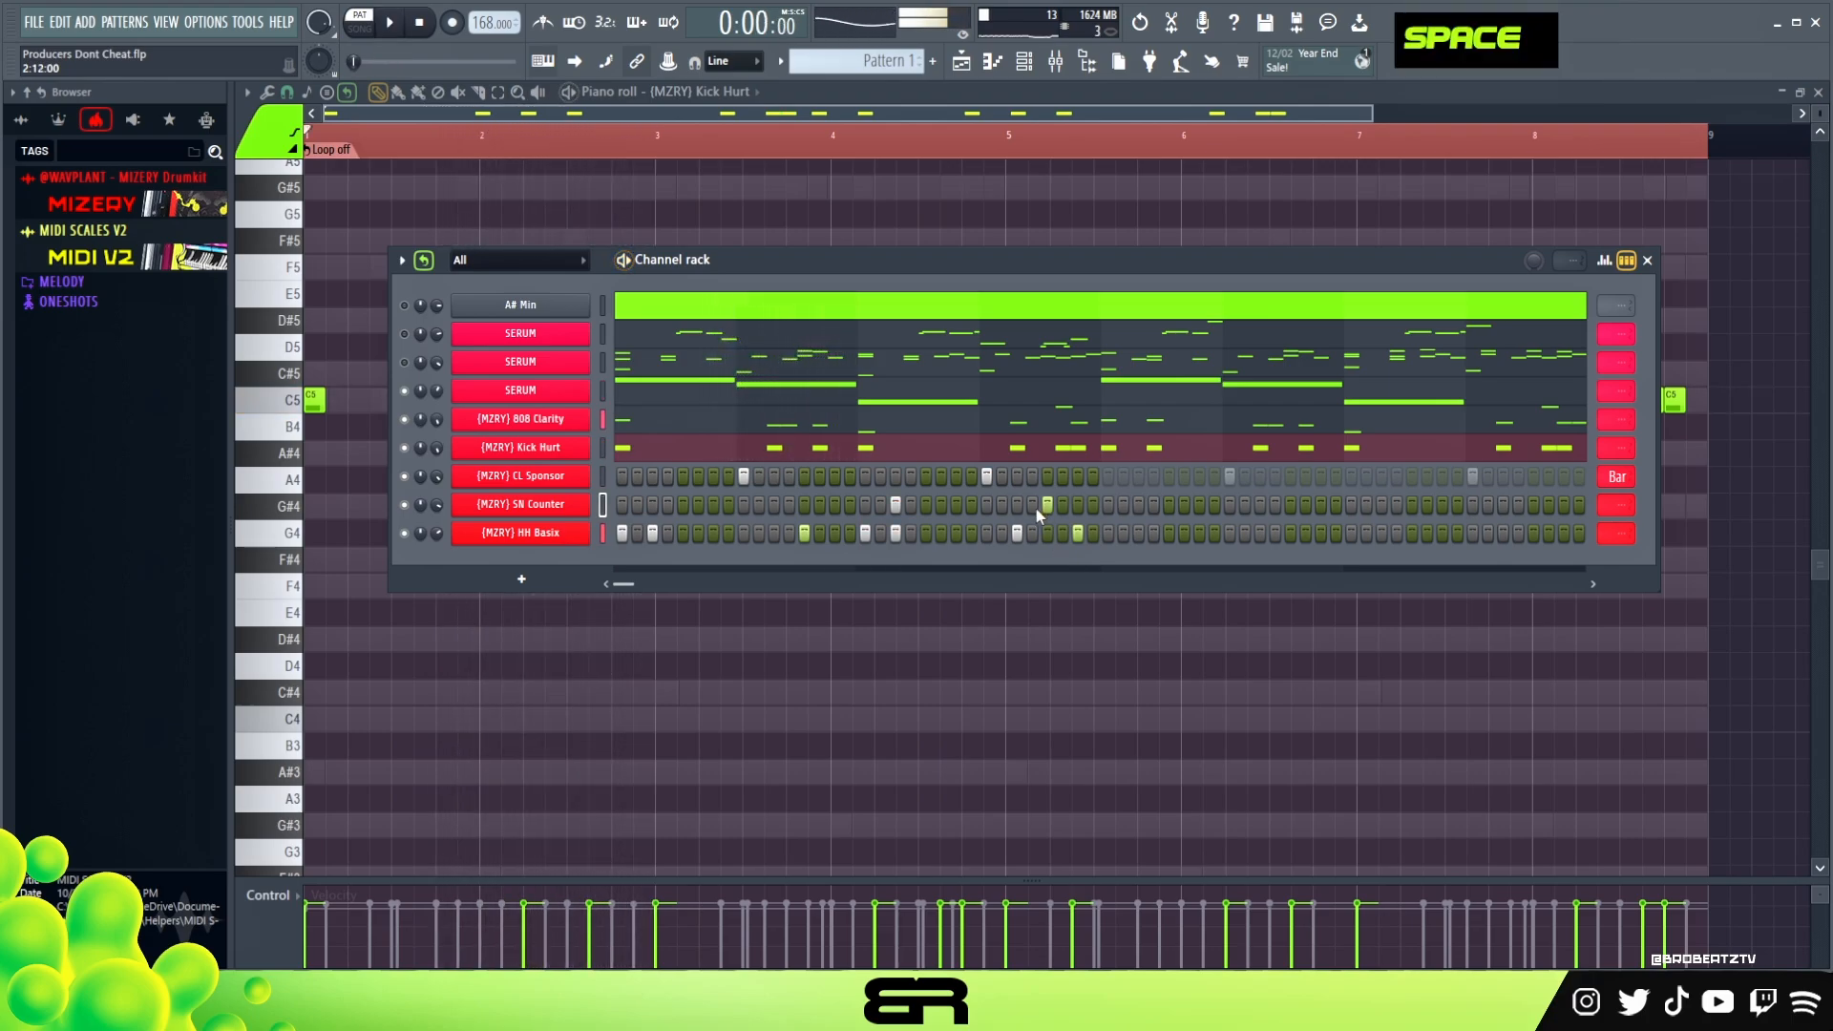
{"action": "key", "text": "space"}
Add an SN Counter snare on step 27, lower its velocity, and play the pattern.
{"action": "left_click", "coordinate": [1017, 505]}
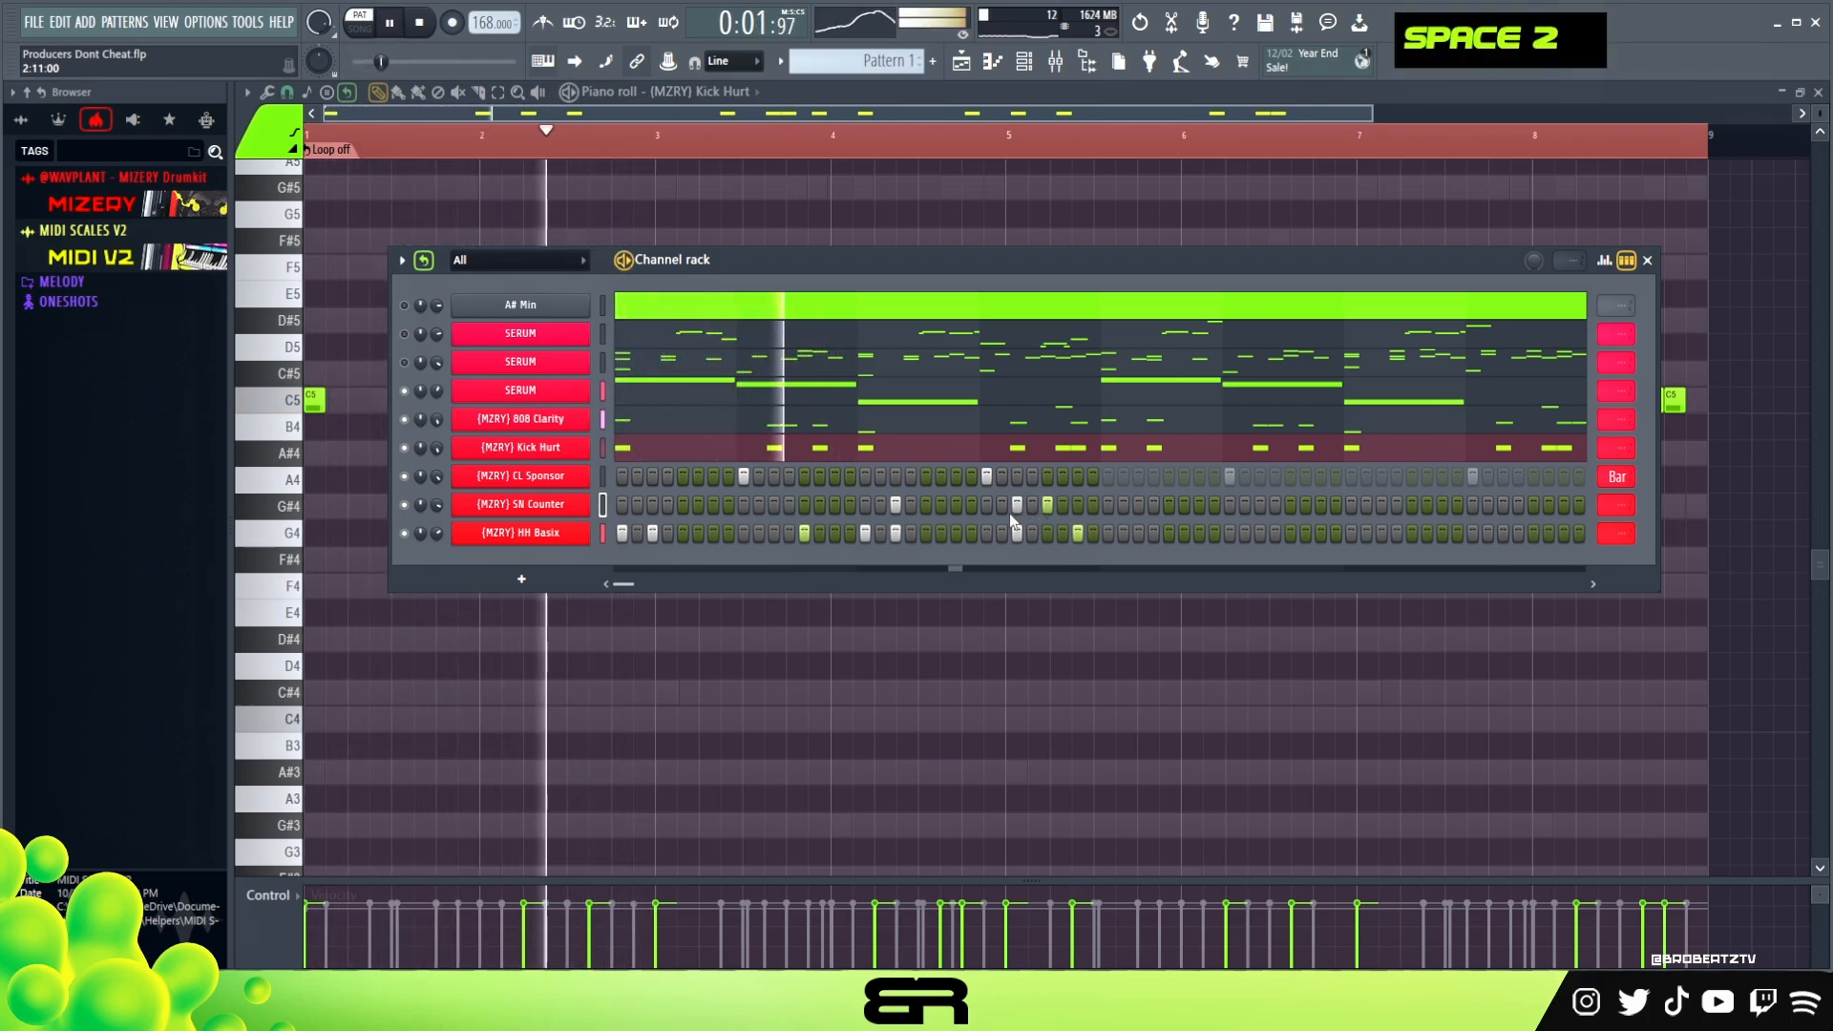
{"action": "key", "text": "space"}
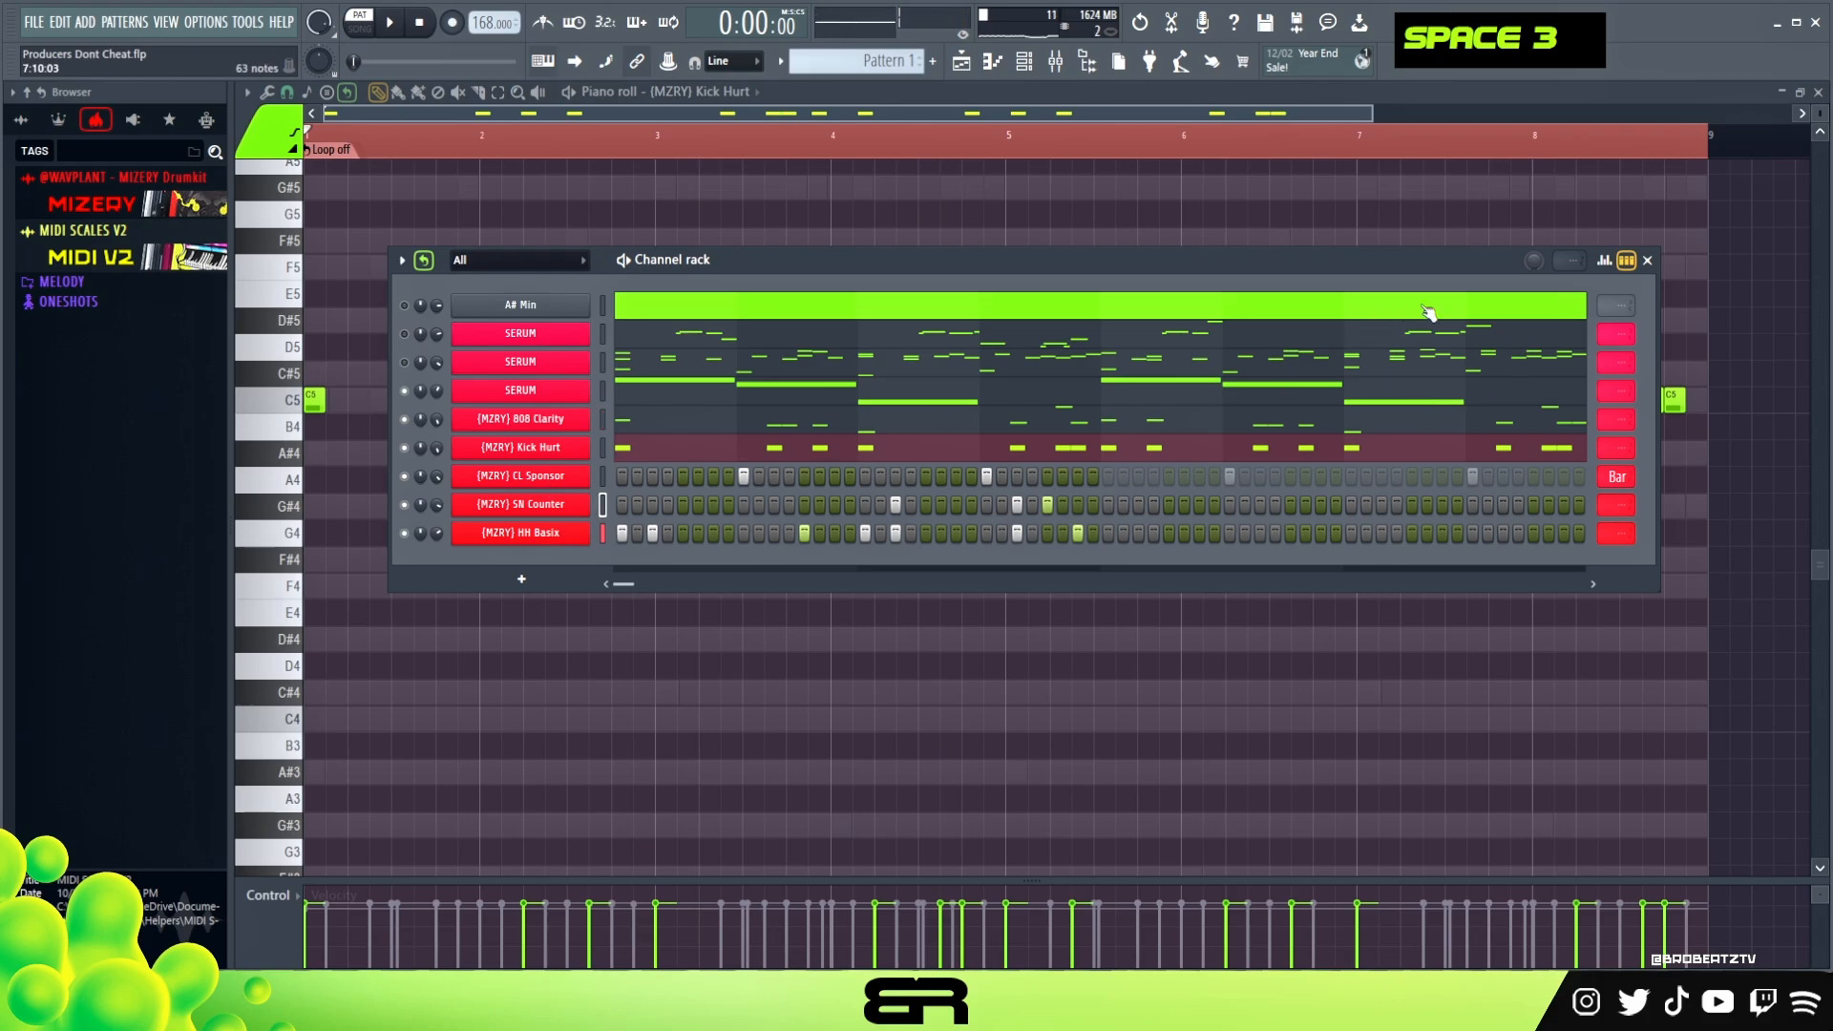
{"action": "left_click", "coordinate": [1608, 263]}
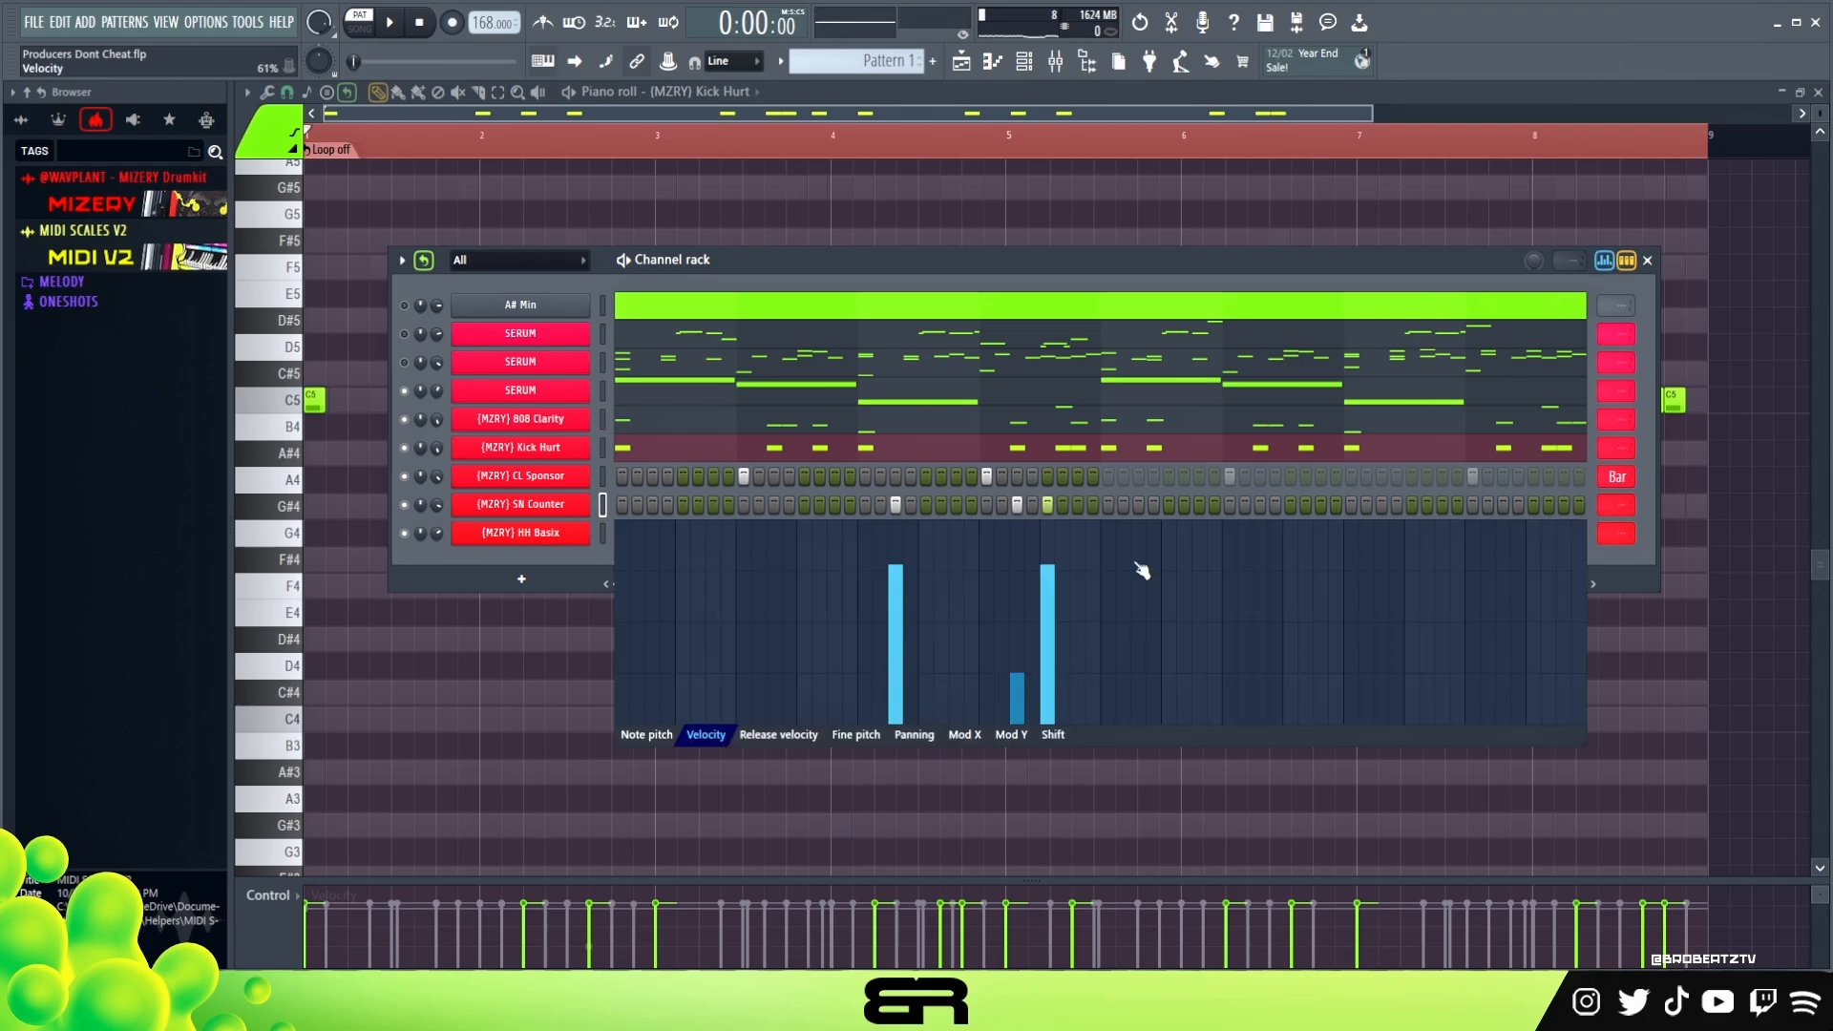
{"action": "left_click", "coordinate": [1613, 268]}
{"action": "key", "text": "space"}
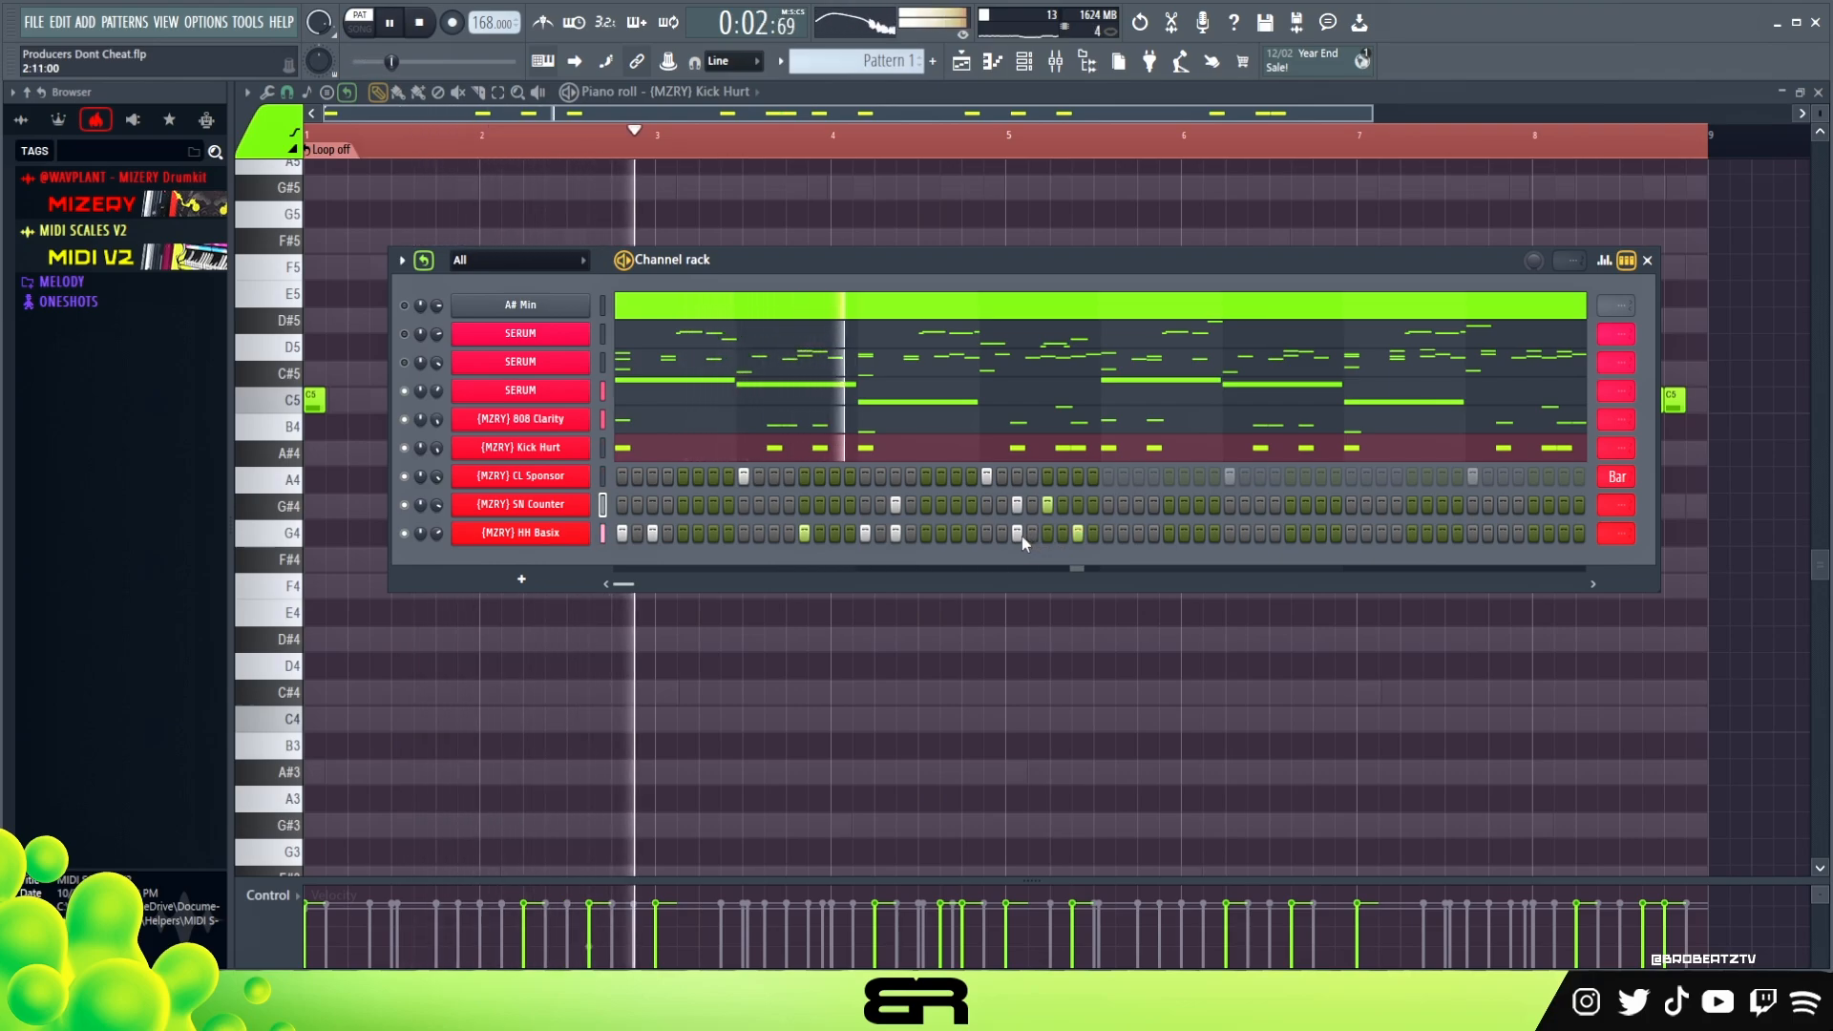
{"action": "key", "text": "space"}
{"action": "key", "text": "space"}
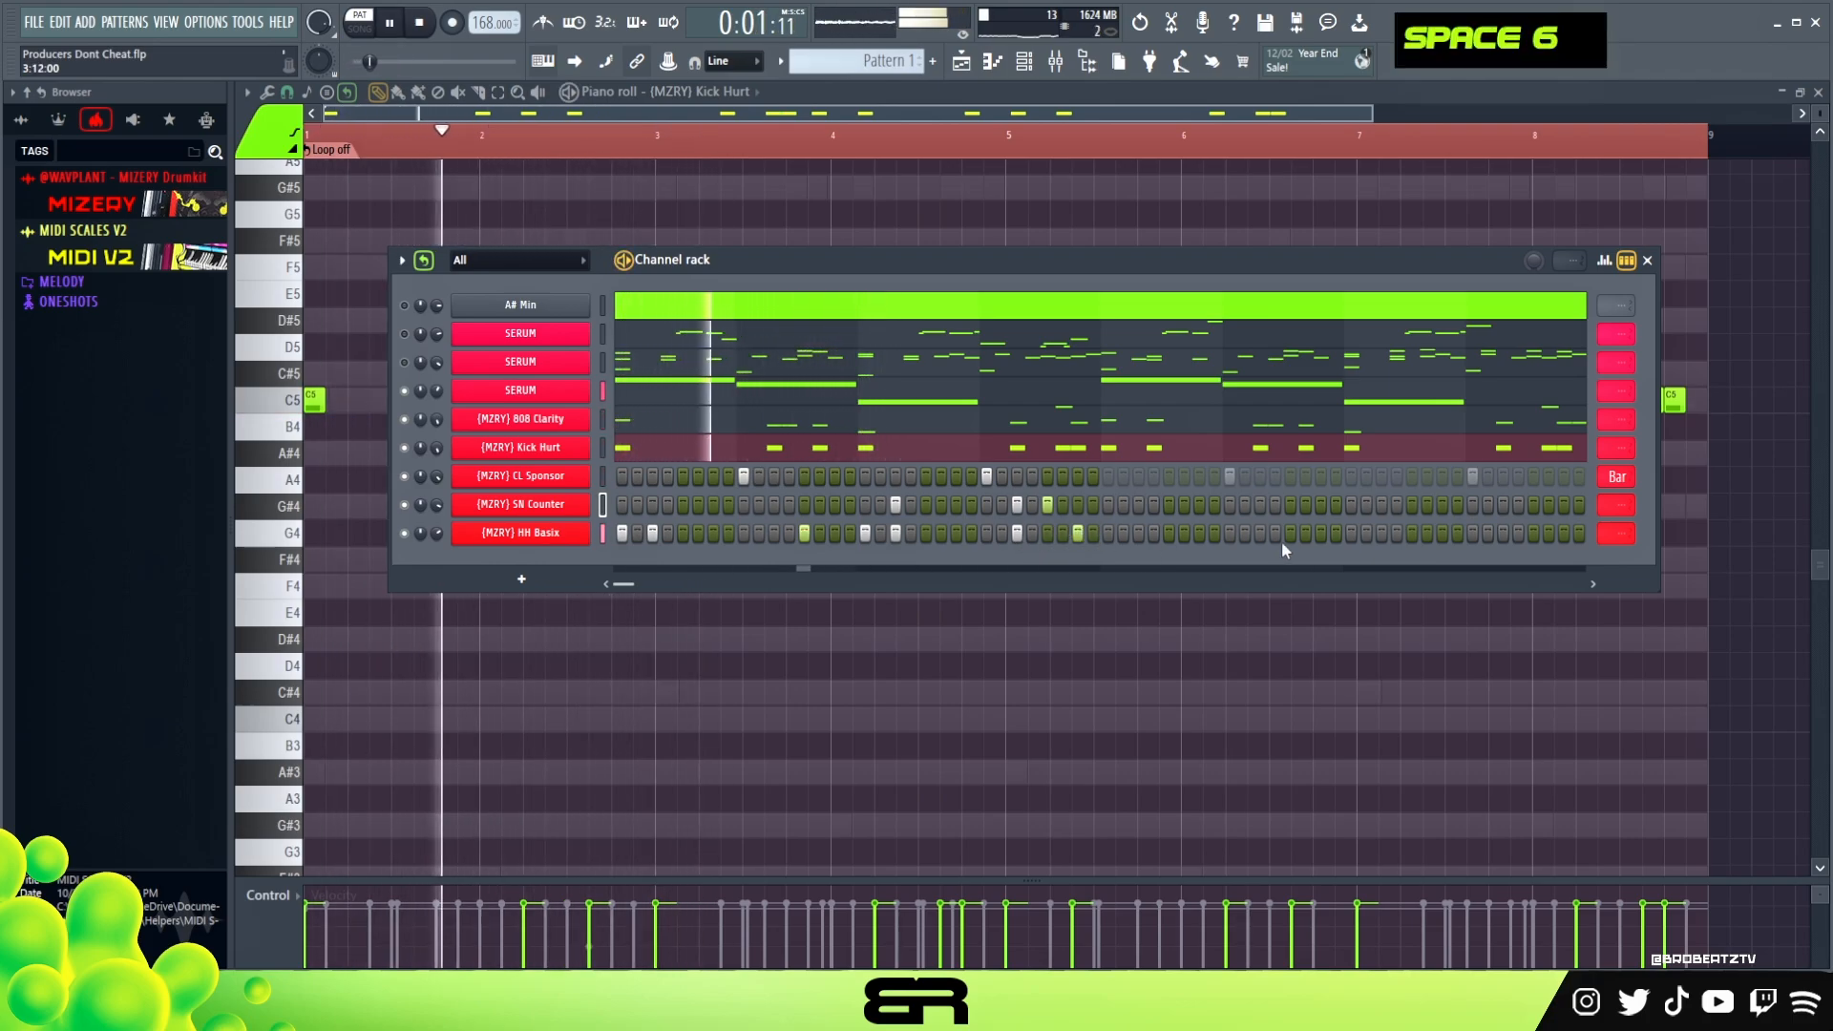
{"action": "key", "text": "space"}
Loop the HH Basix hi-hat steps every two bars and play the whole pattern.
{"action": "scroll", "coordinate": [1615, 534], "scroll_direction": "down", "scroll_amount": 4}
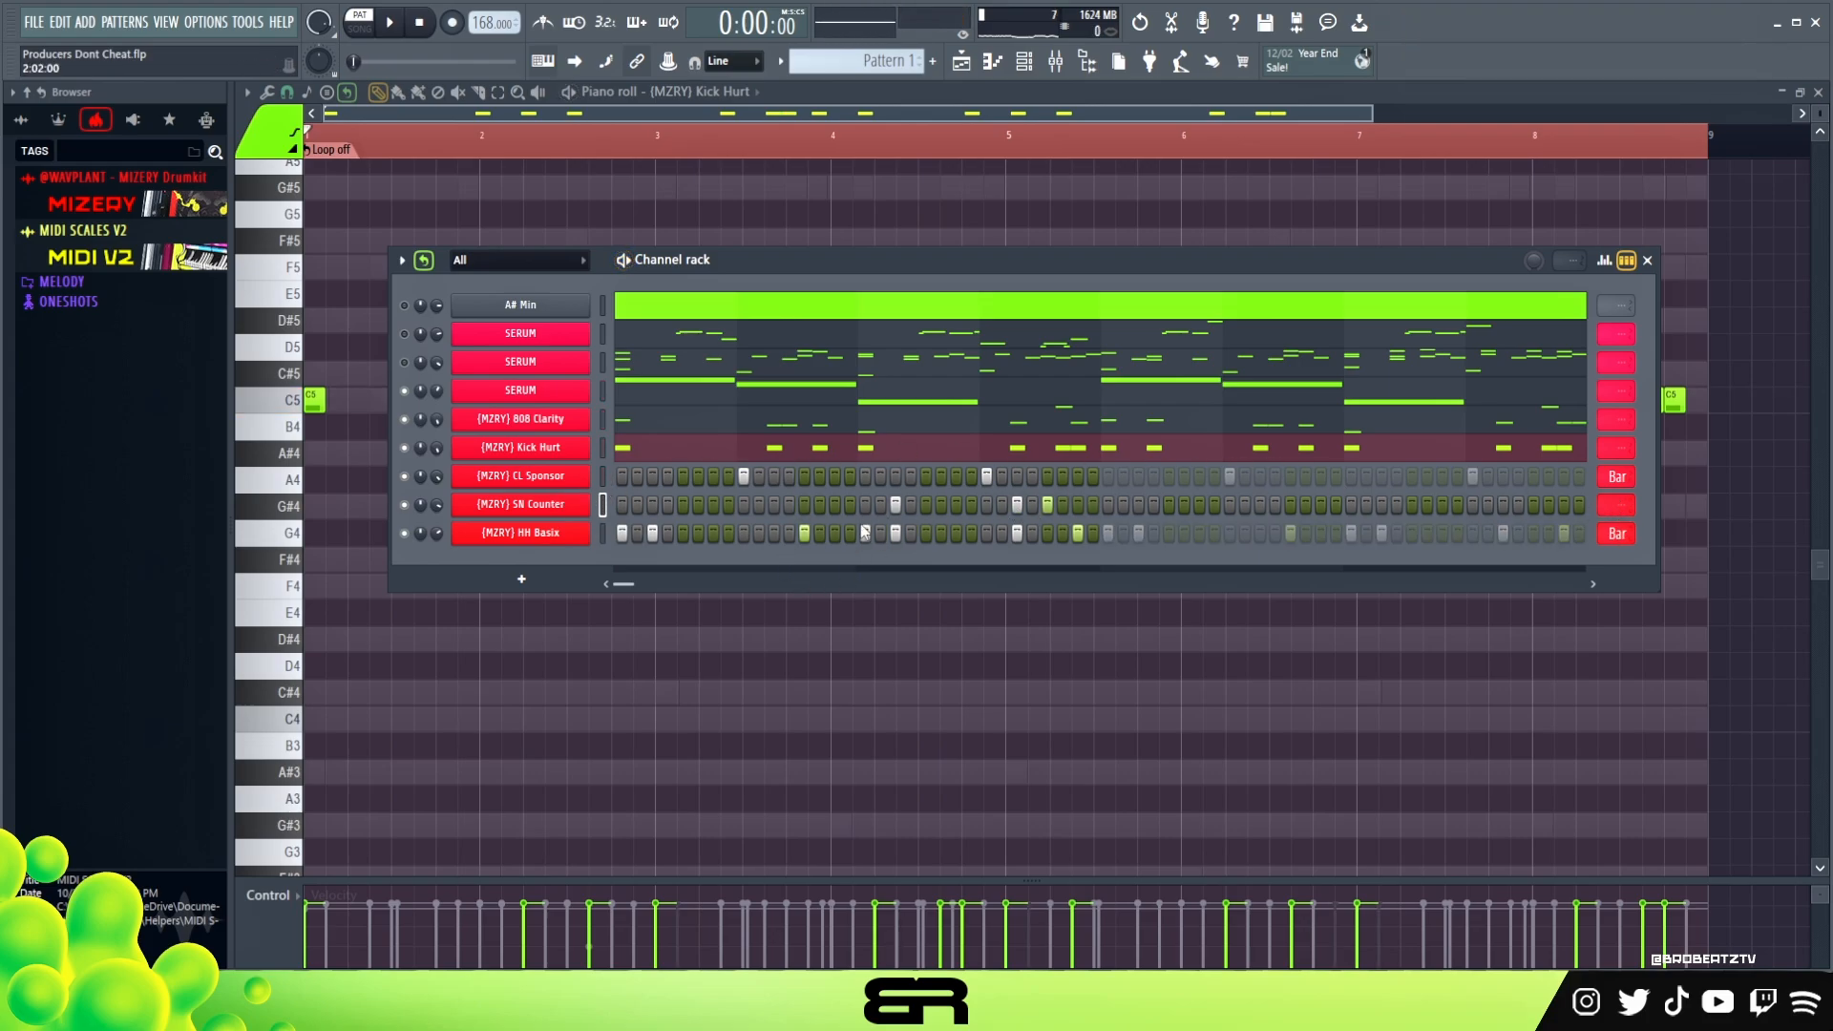
{"action": "key", "text": "space"}
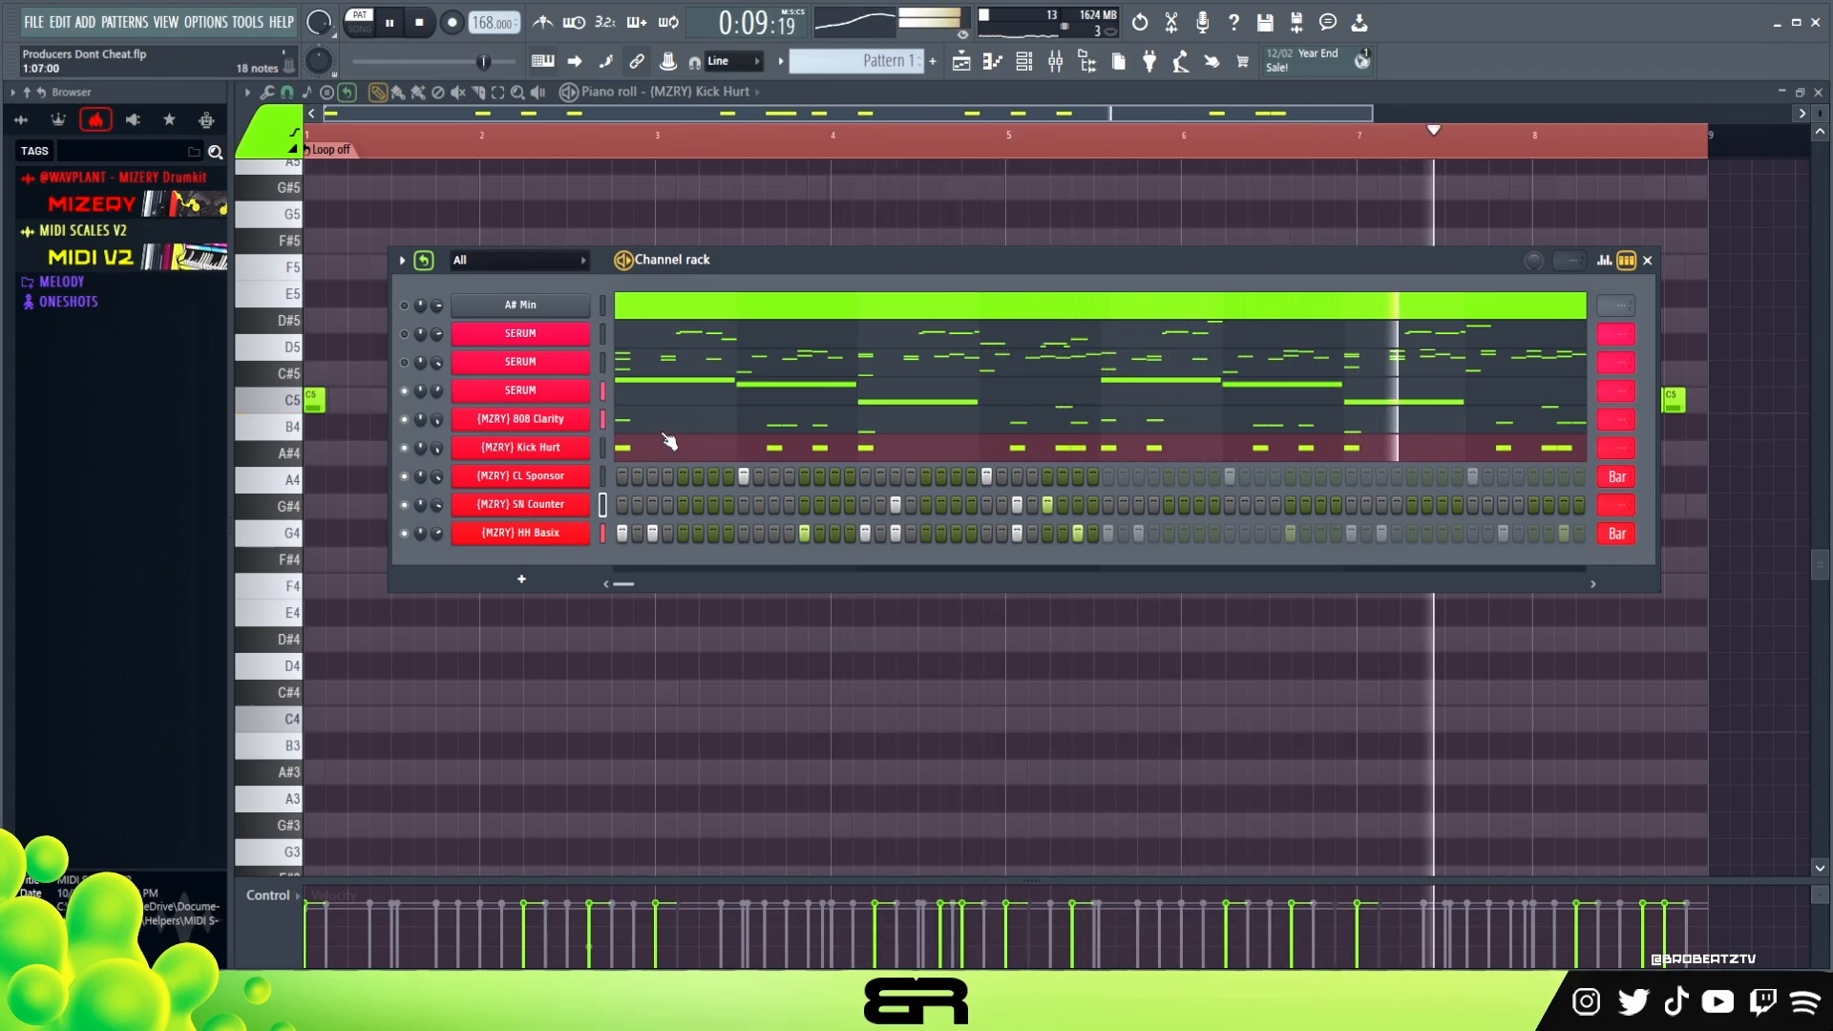
{"action": "key", "text": "space"}
{"action": "left_click_drag", "start_coordinate": [721, 258], "coordinate": [731, 301]}
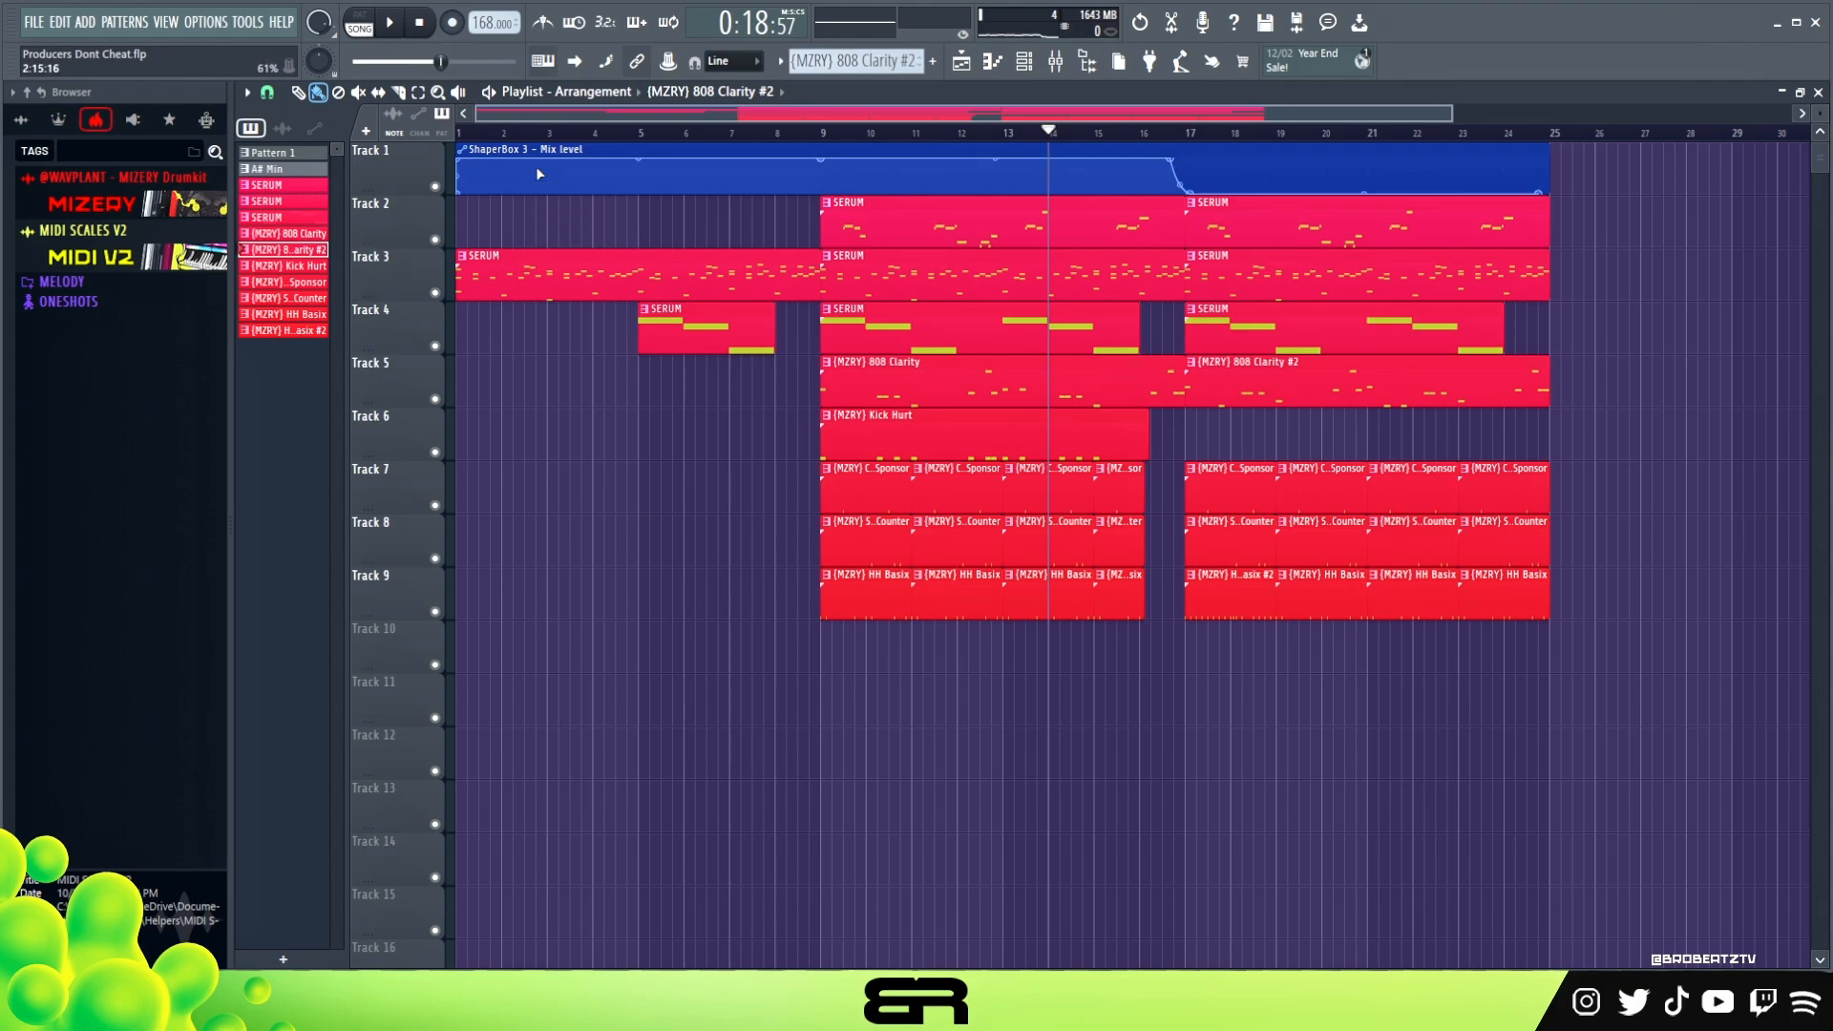
Examine the notes of the 808 Clarity #2 variation used from bar 17 of the arrangement.
{"action": "double_click", "coordinate": [1254, 374]}
{"action": "left_click_drag", "start_coordinate": [852, 117], "coordinate": [716, 118]}
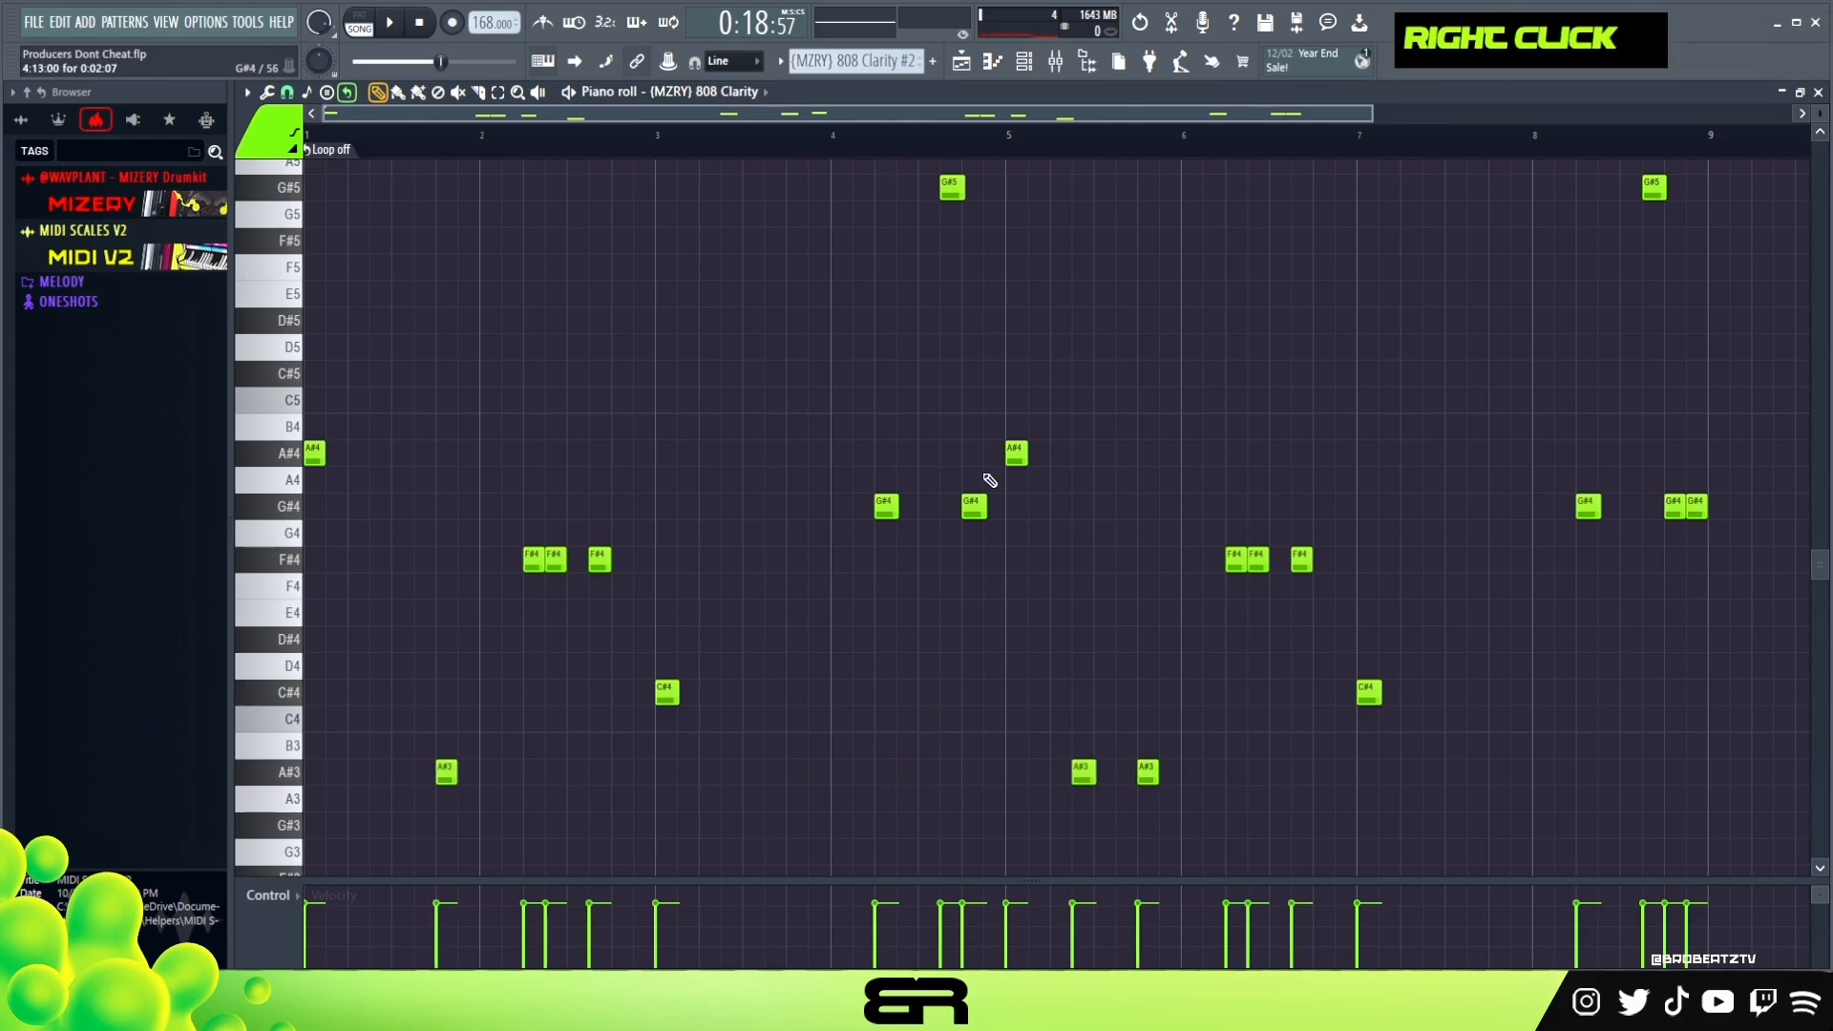
{"action": "left_click", "coordinate": [974, 67]}
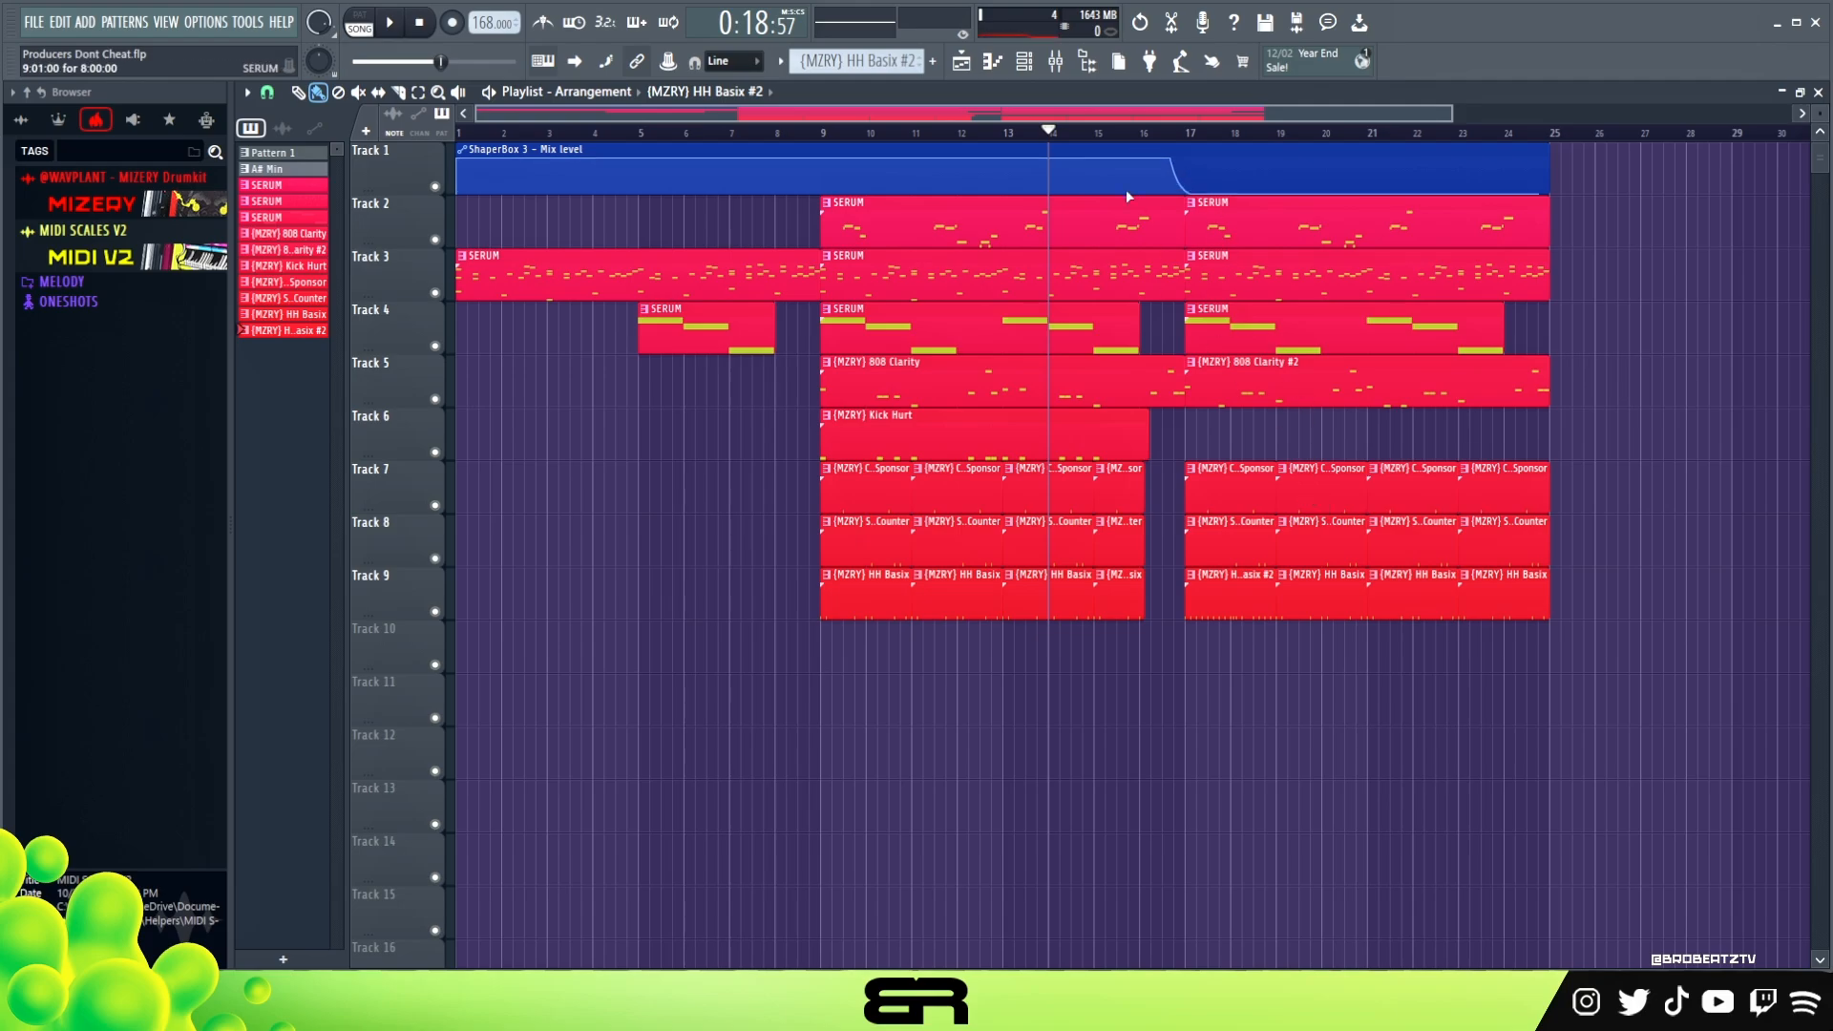
Compare the notes of the HH Basix and HH Basix #2 clips, and listen to the arrangement.
{"action": "double_click", "coordinate": [1210, 608]}
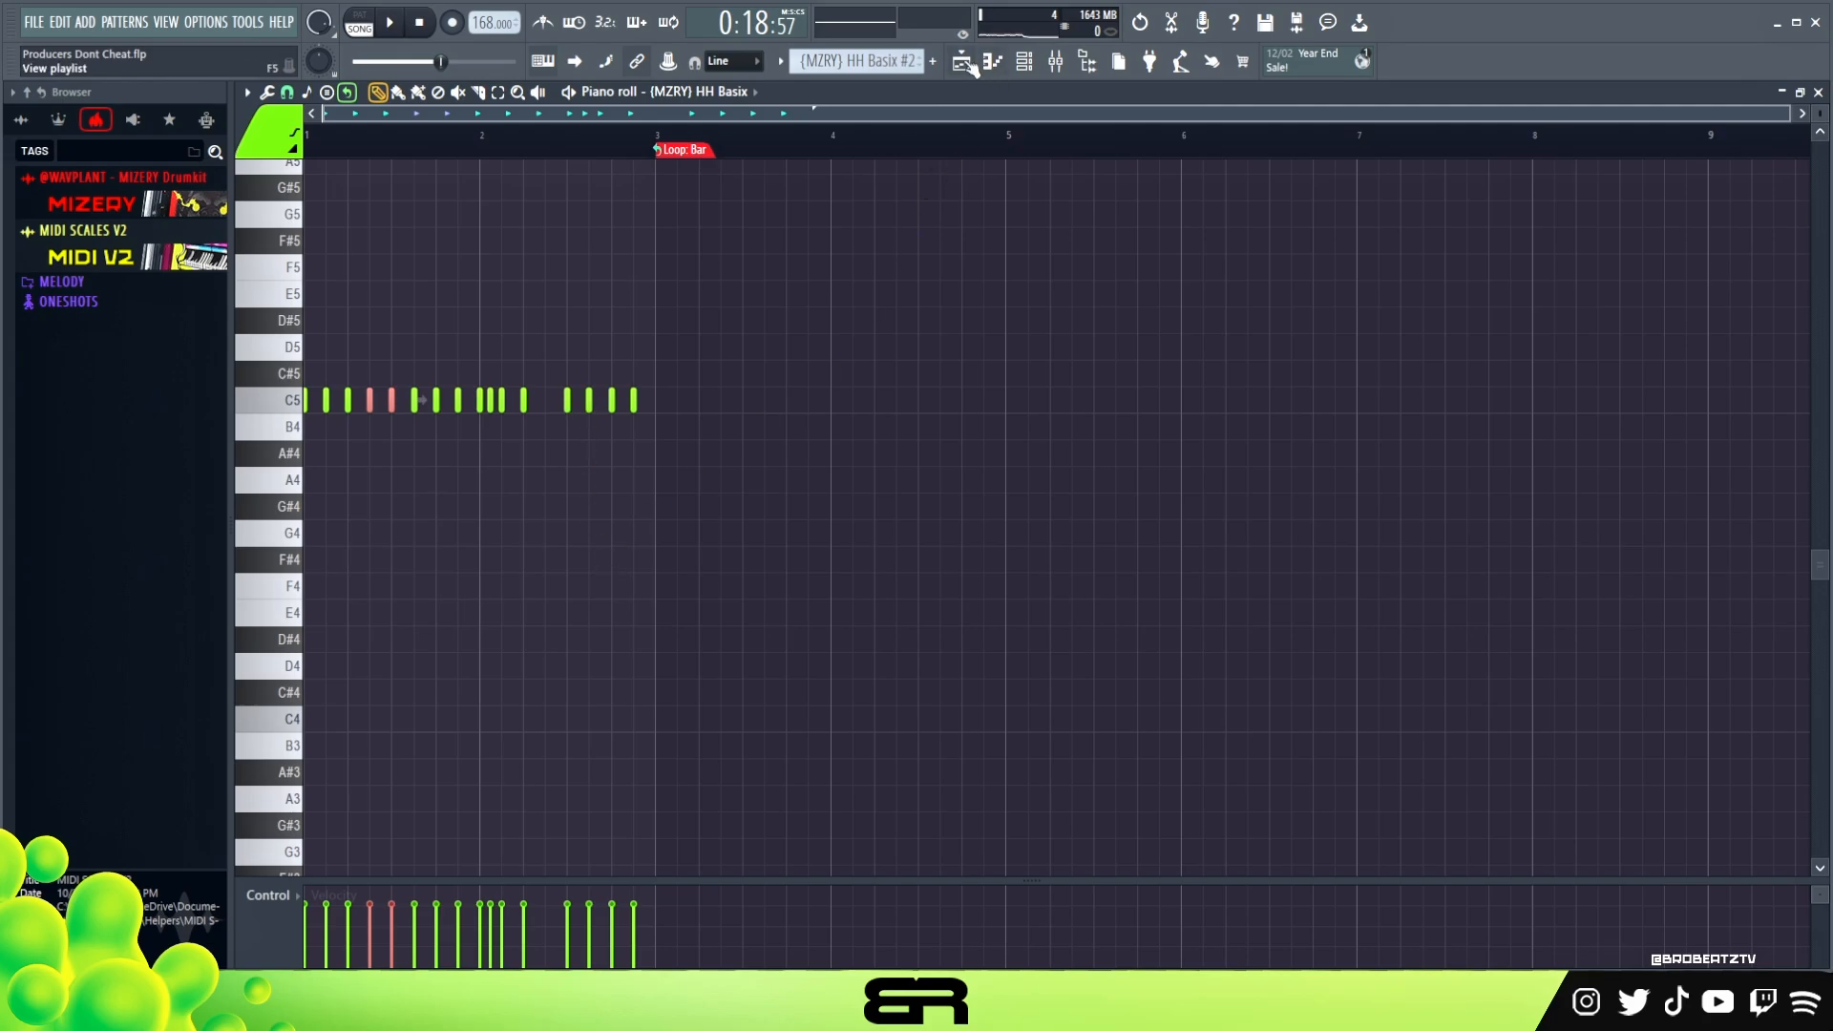
{"action": "left_click", "coordinate": [966, 65]}
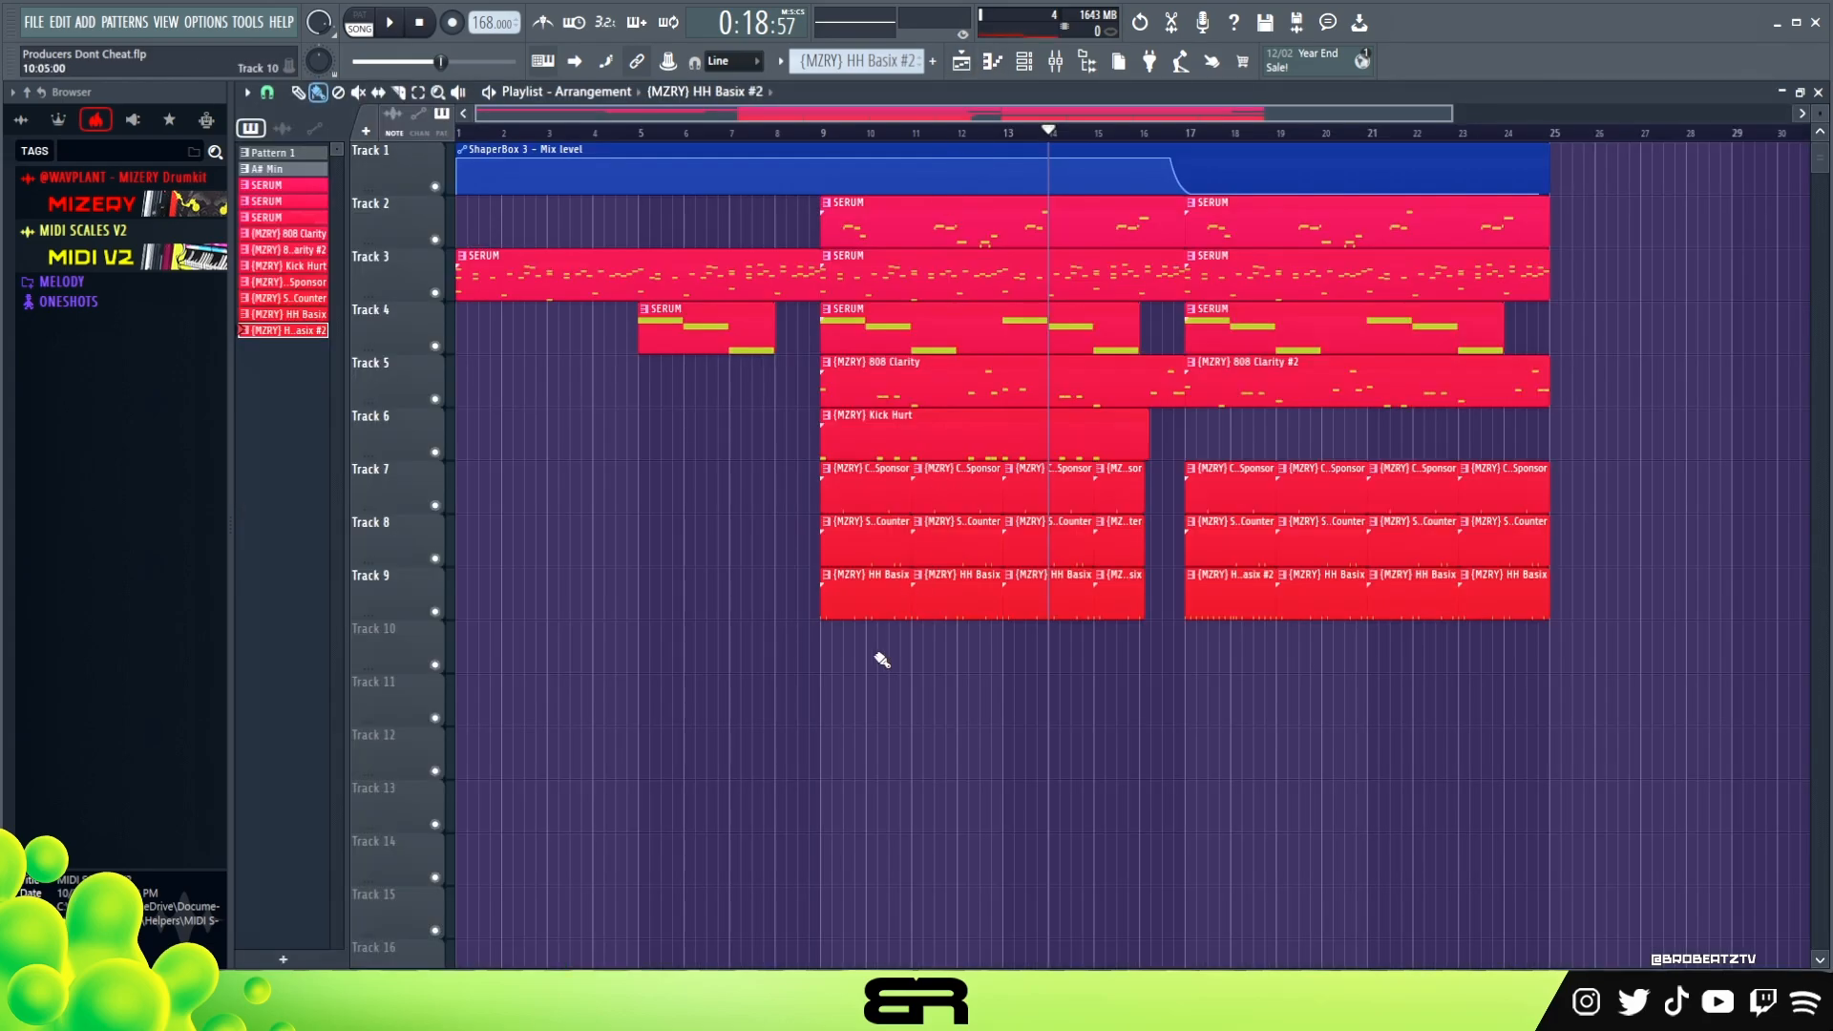
{"action": "double_click", "coordinate": [849, 615]}
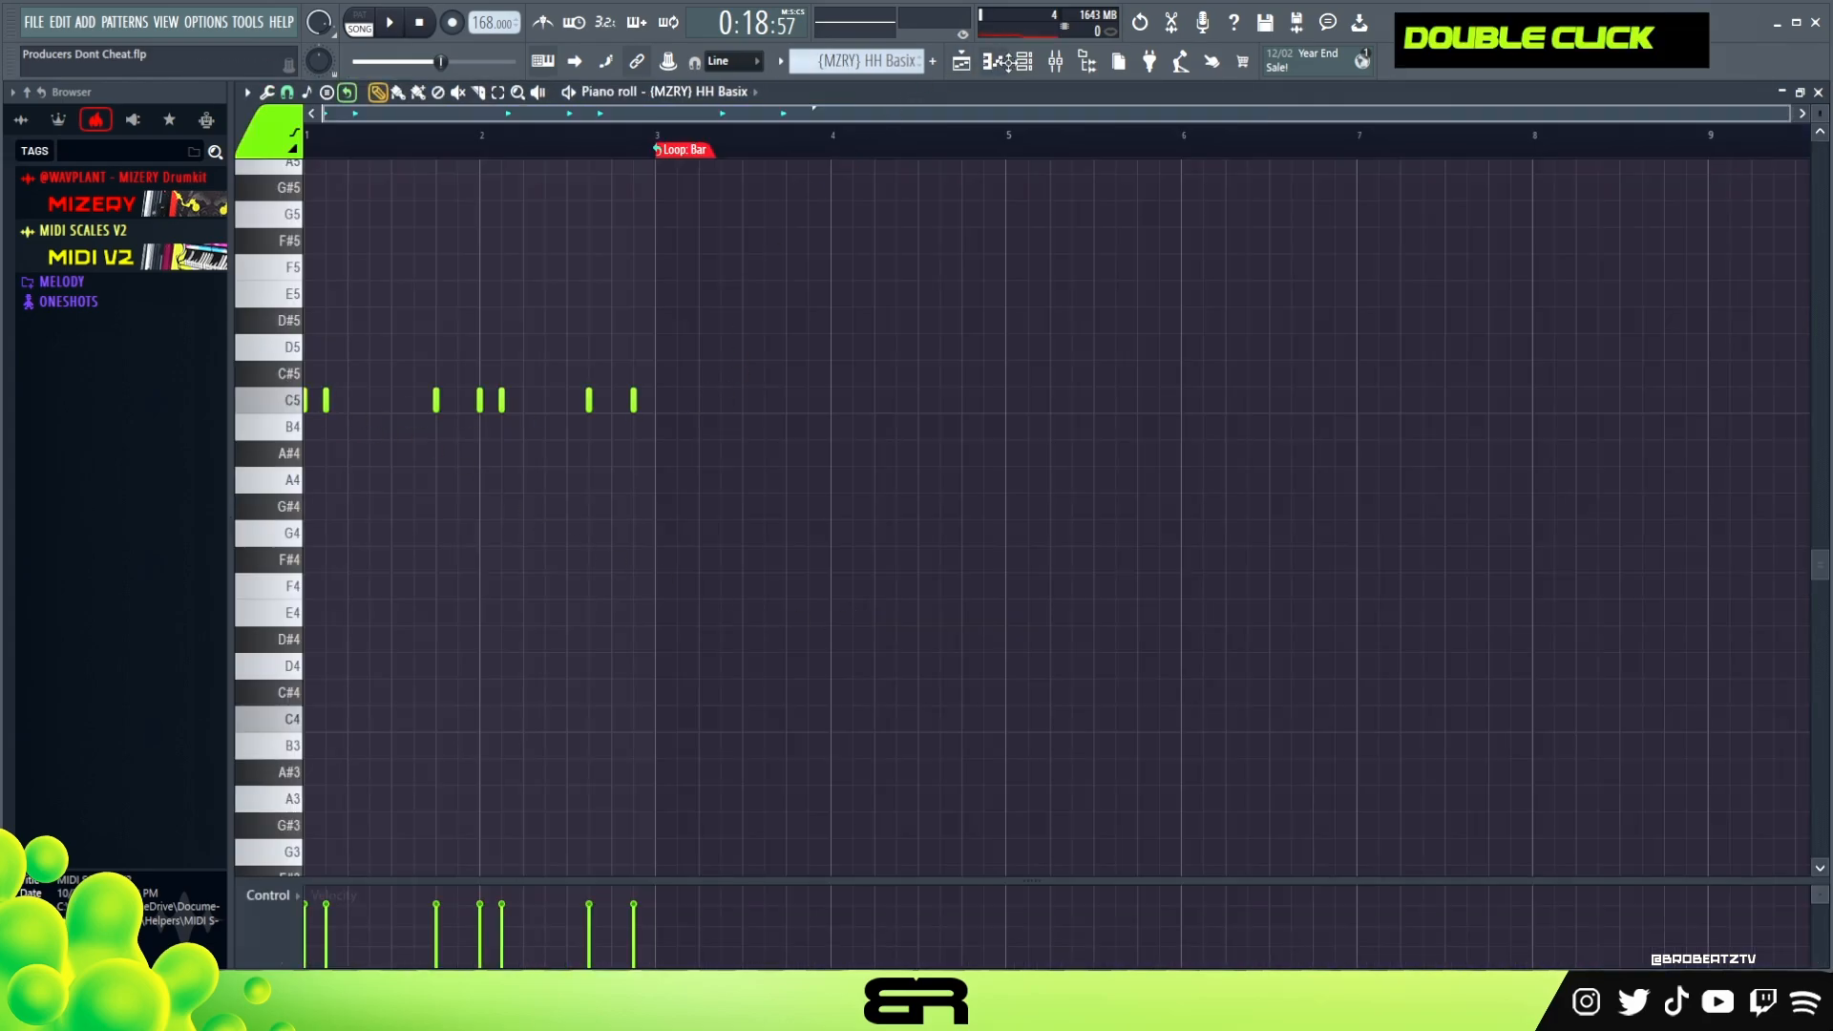
{"action": "left_click", "coordinate": [1014, 62]}
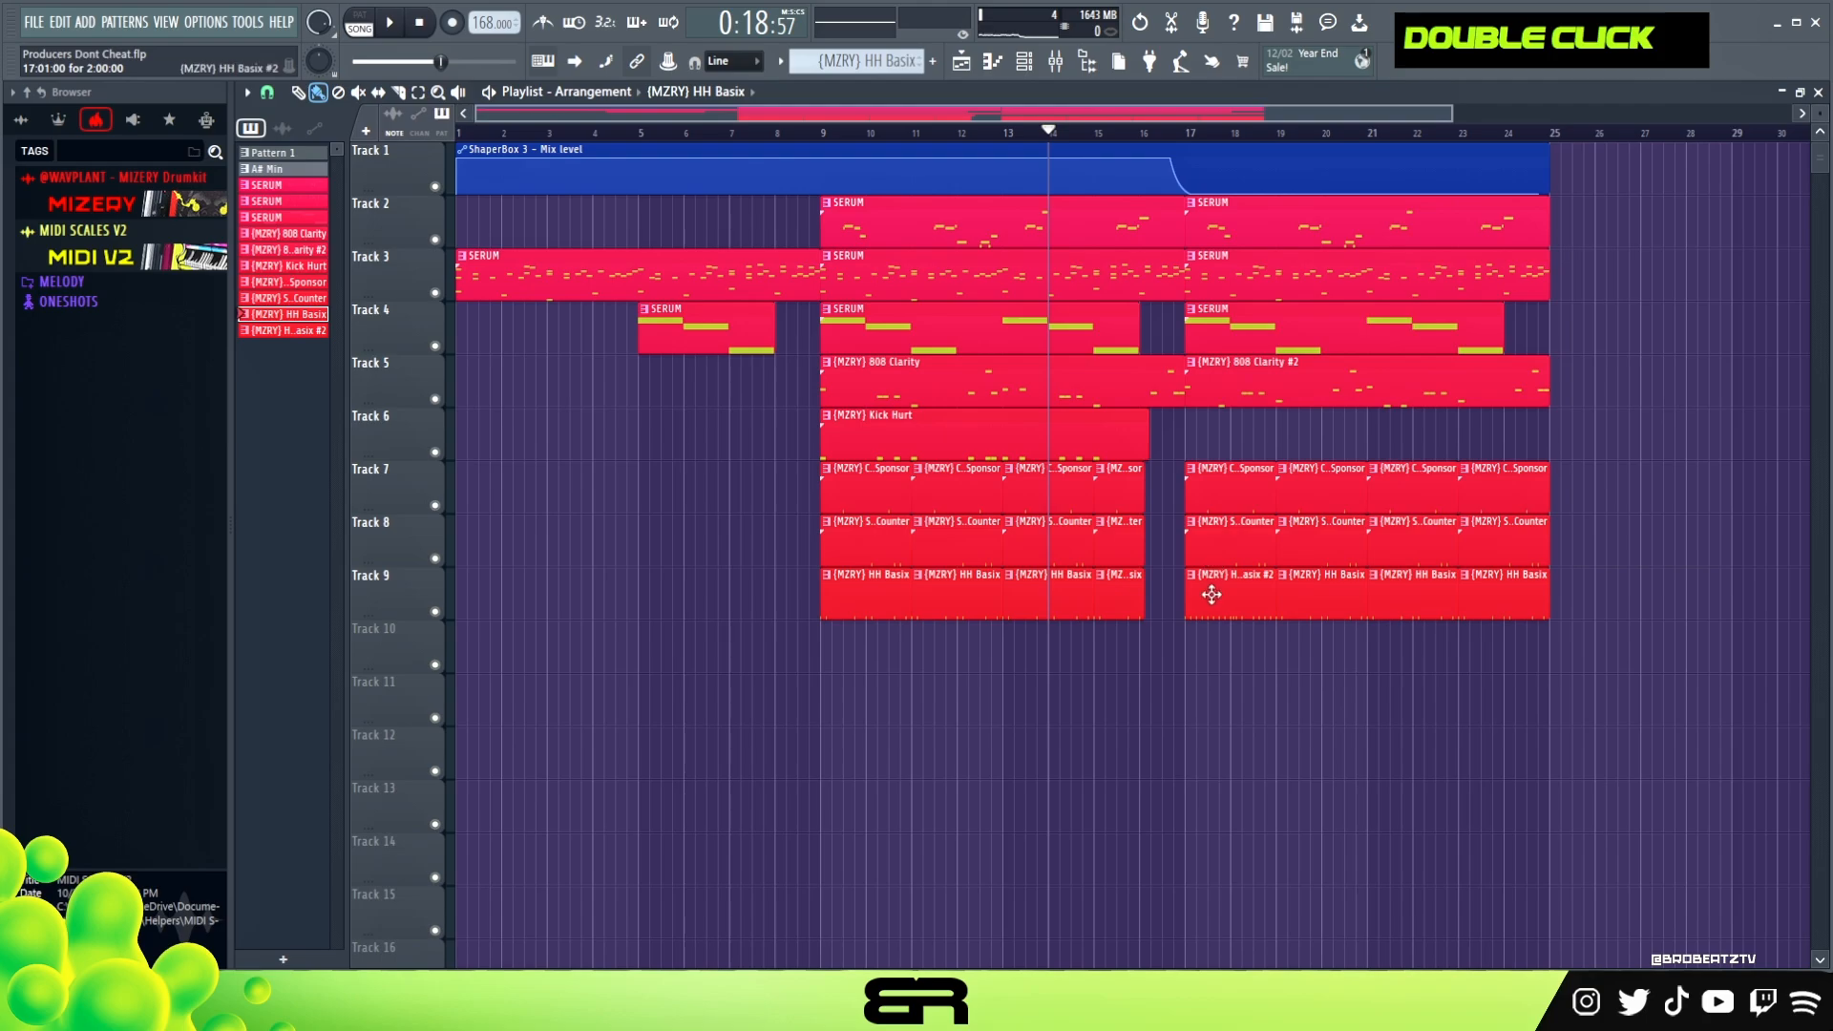
{"action": "double_click", "coordinate": [1210, 594]}
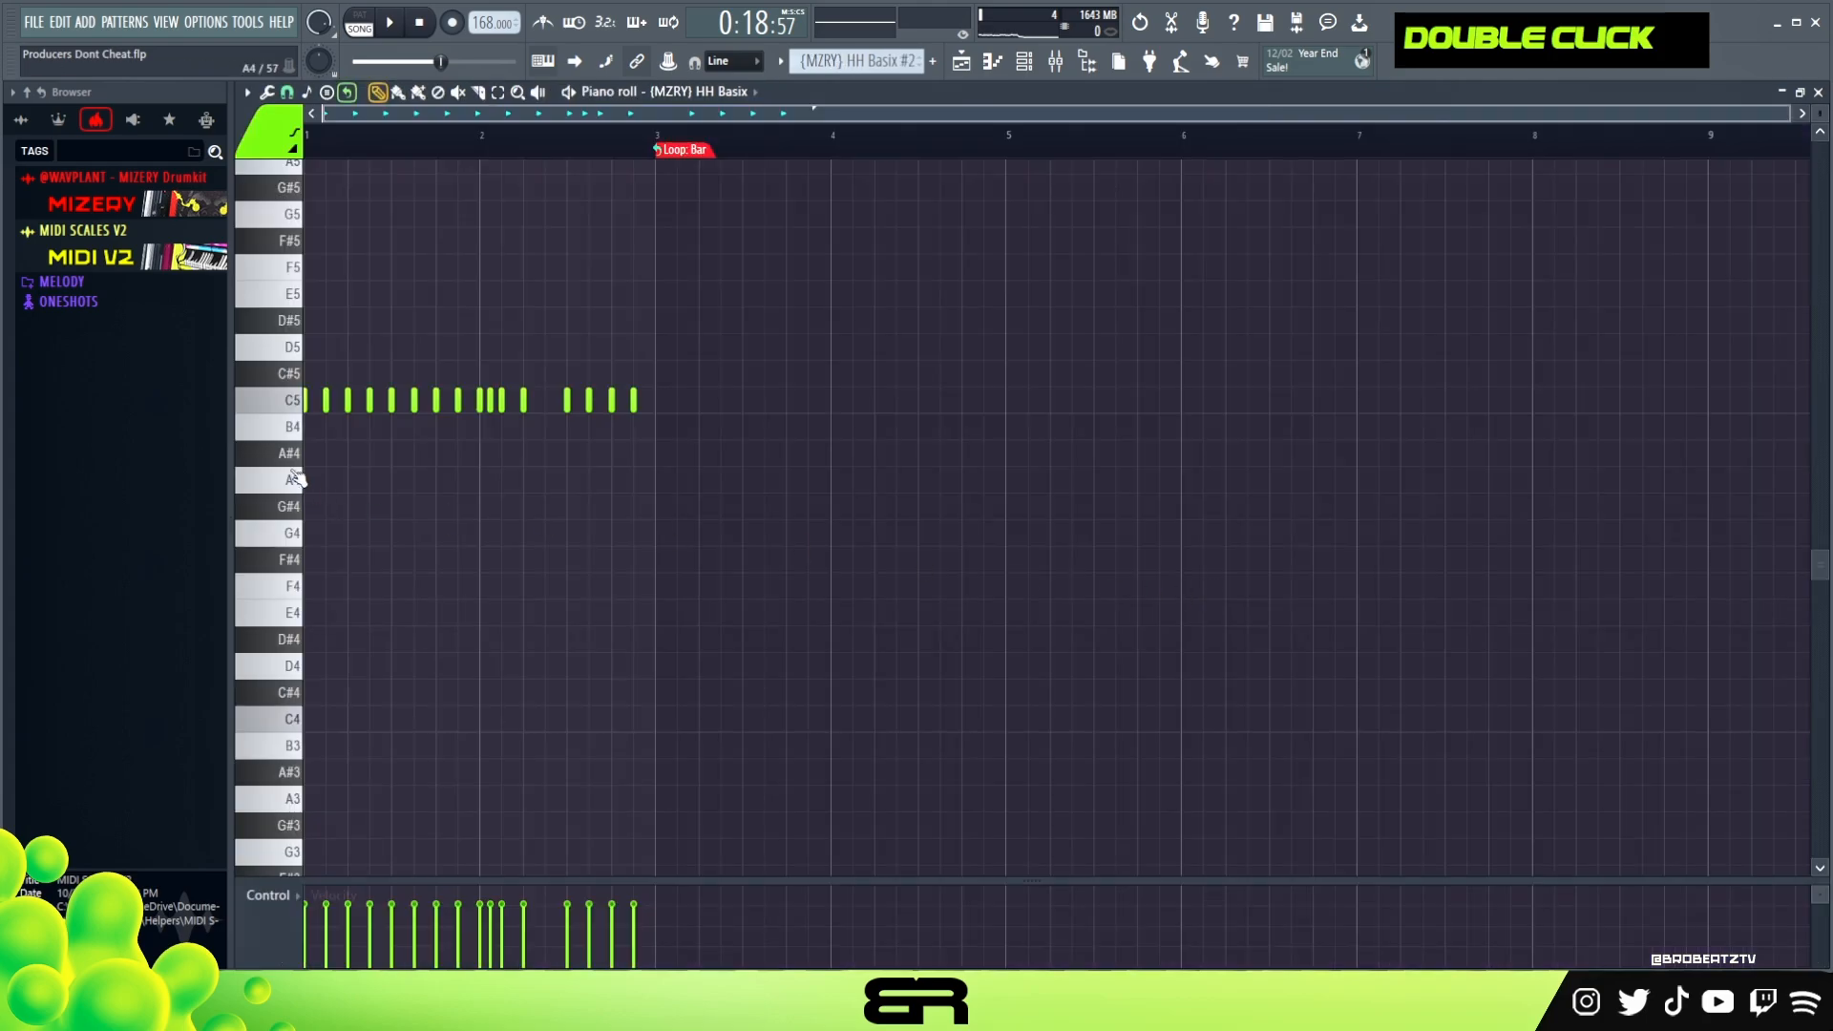
{"action": "left_click", "coordinate": [965, 65]}
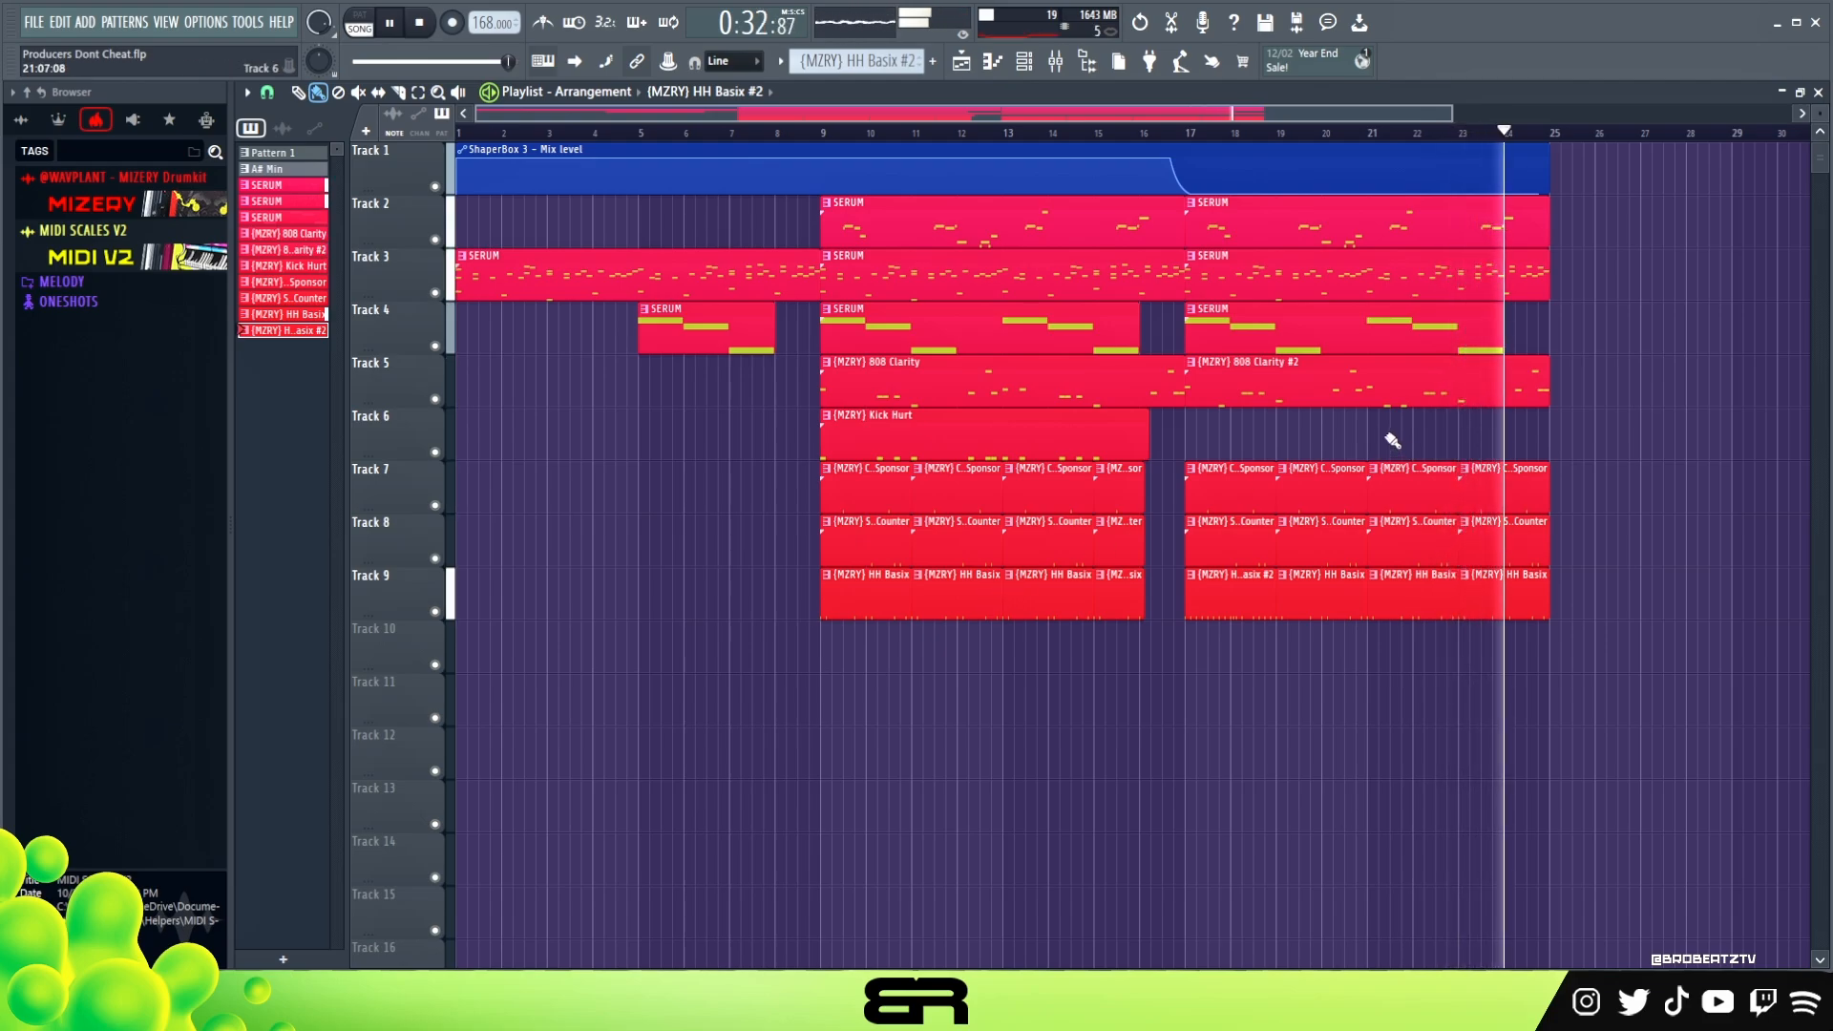
{"action": "key", "text": "space"}
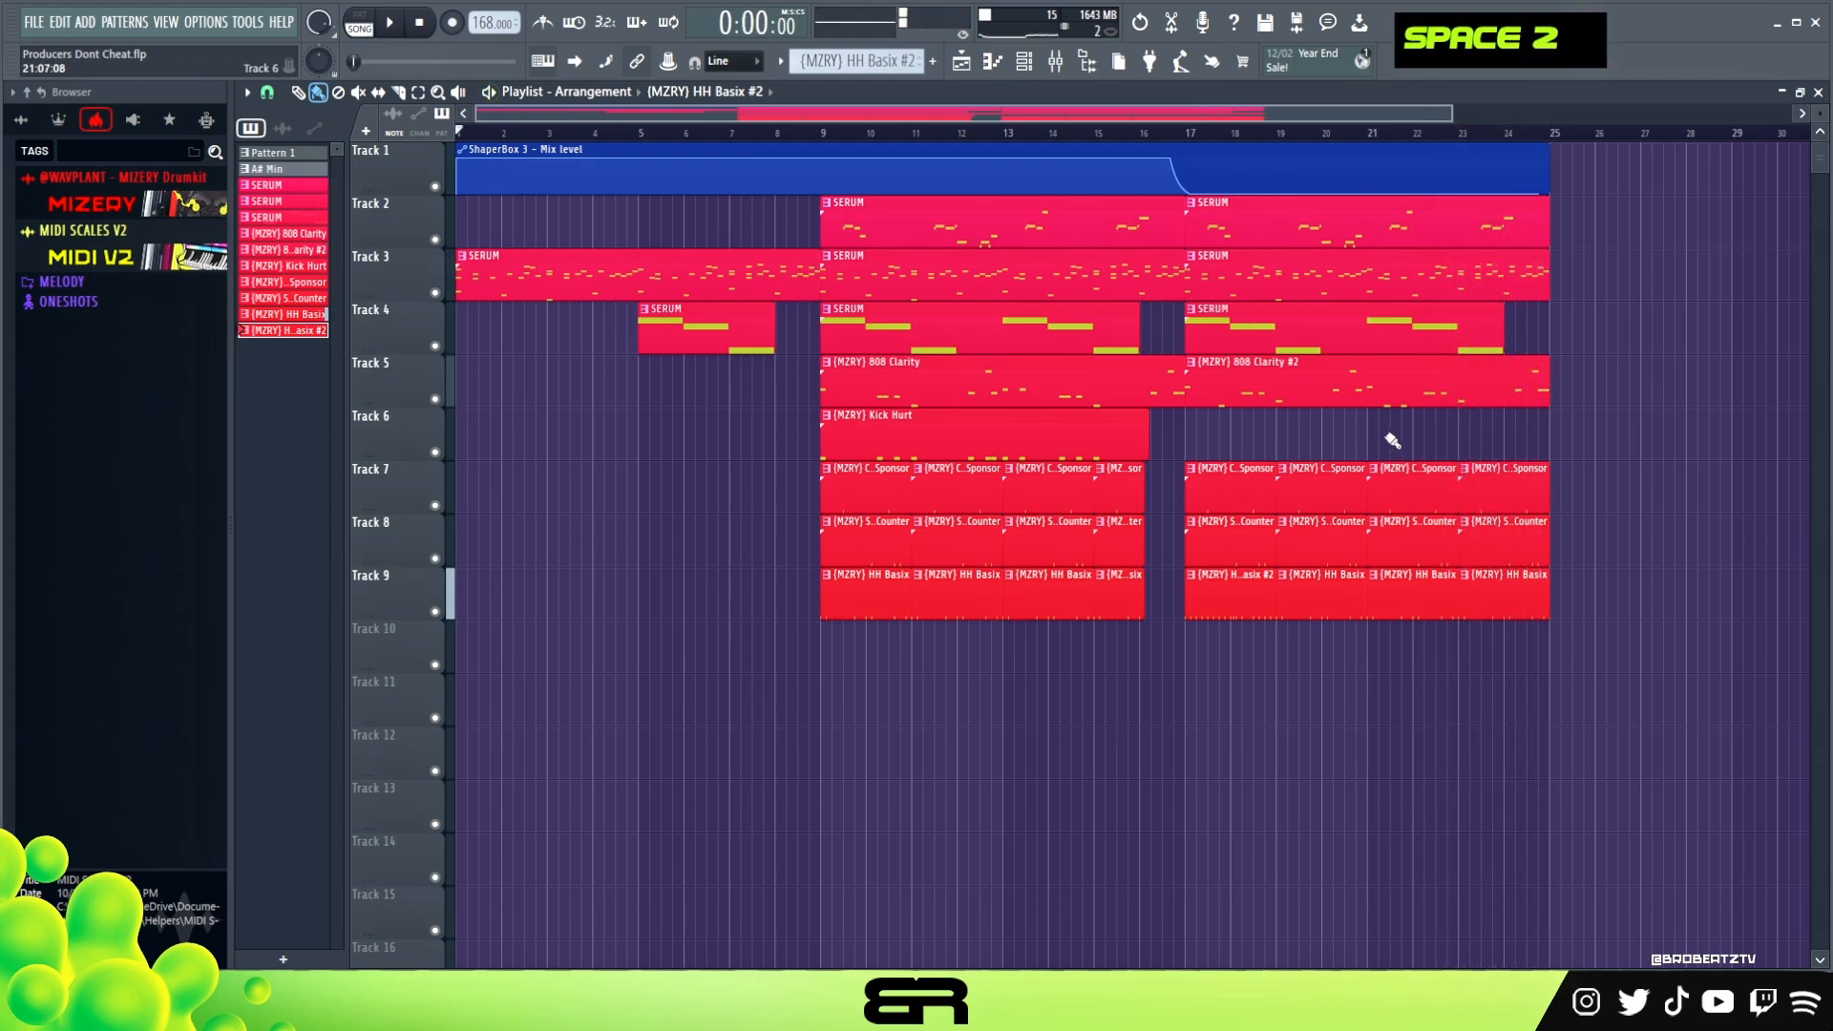